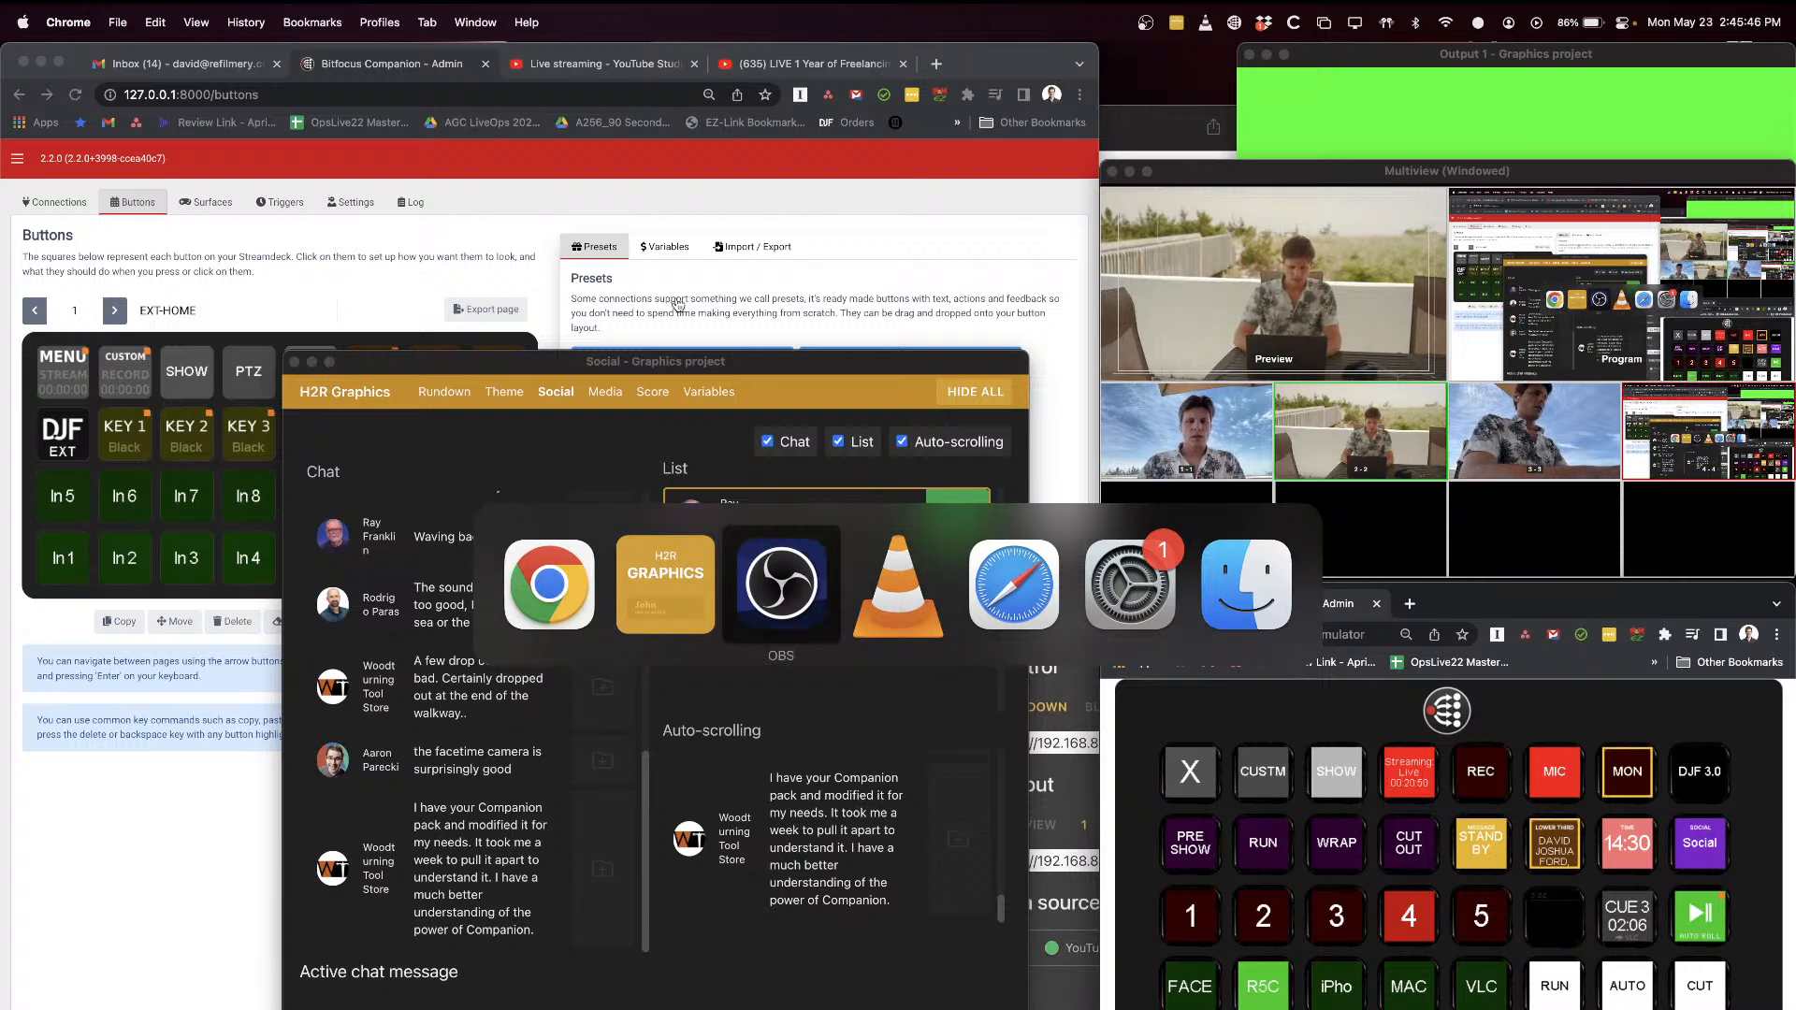
Step: Quit System Preferences and return to the Companion buttons page without the social graphics window in front
{"action": "key", "text": "super+Tab"}
{"action": "key", "text": "super+Tab"}
{"action": "key", "text": "super+Tab"}
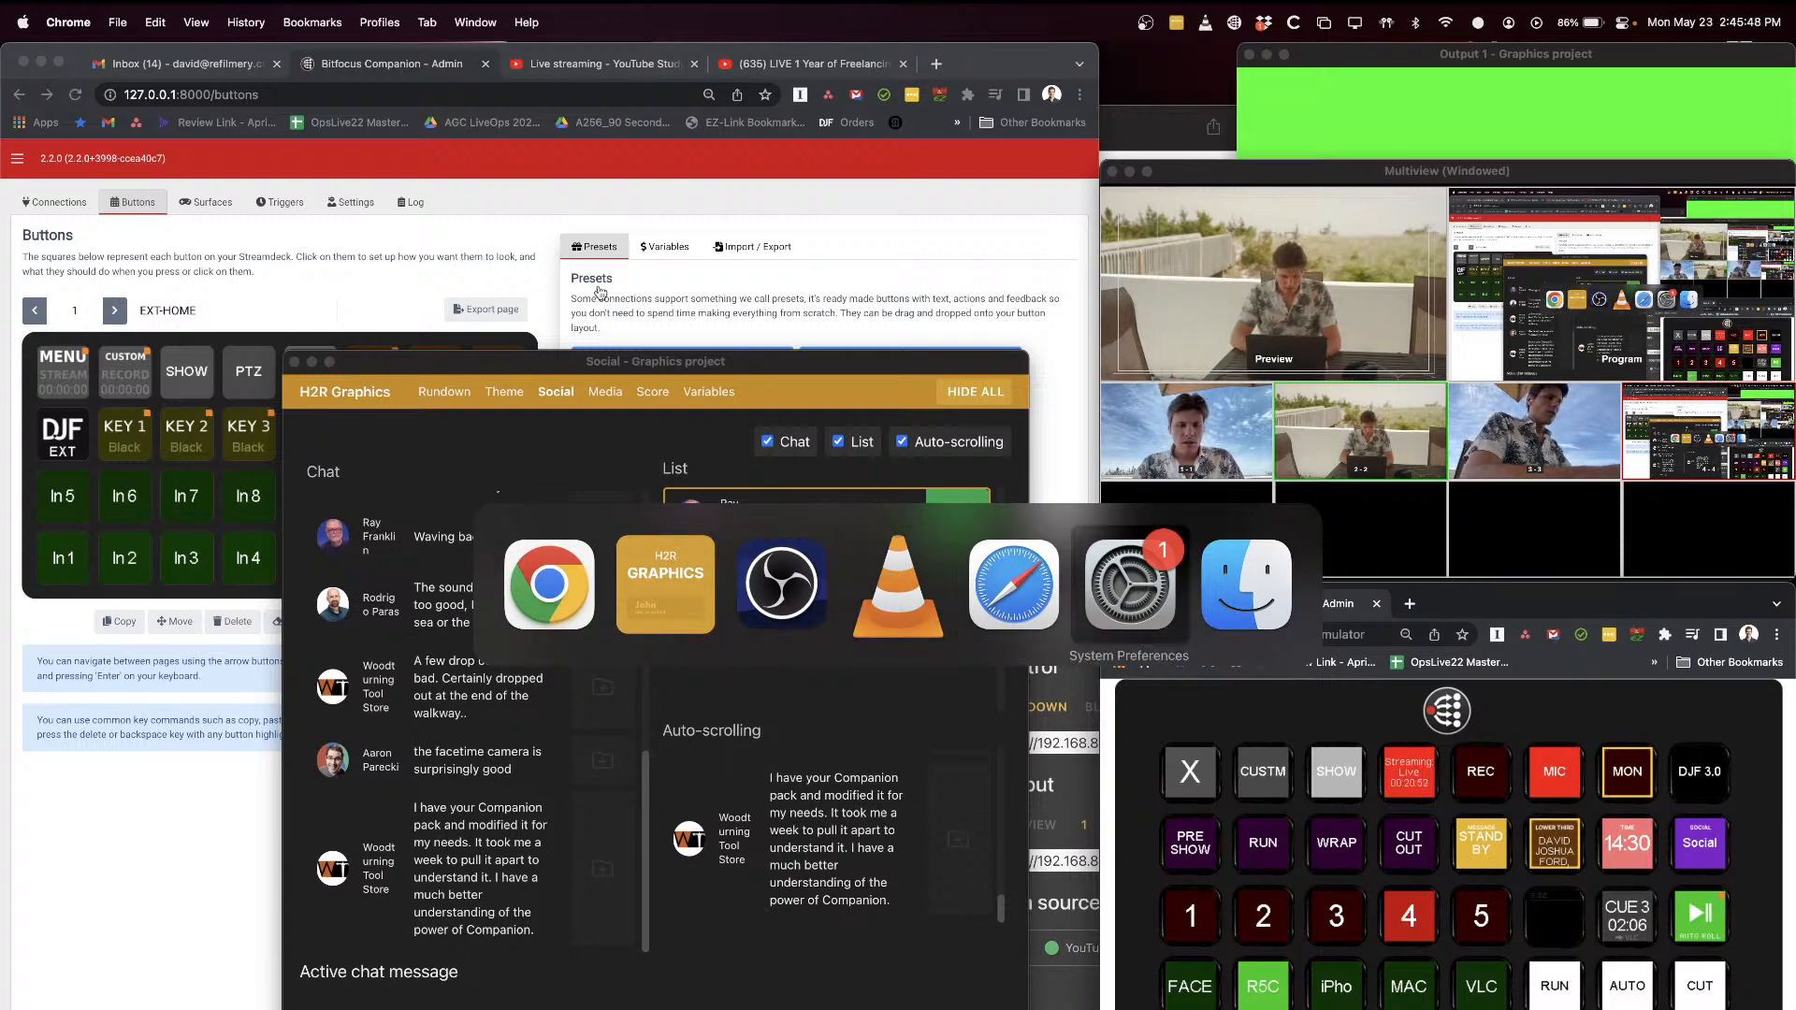
{"action": "key", "text": "super+q"}
{"action": "key", "text": "super+shift+Tab"}
{"action": "key", "text": "super+shift+Tab"}
{"action": "key", "text": "super+shift+Tab"}
{"action": "key", "text": "super+shift+Tab"}
{"action": "key", "text": "super+shift+Tab"}
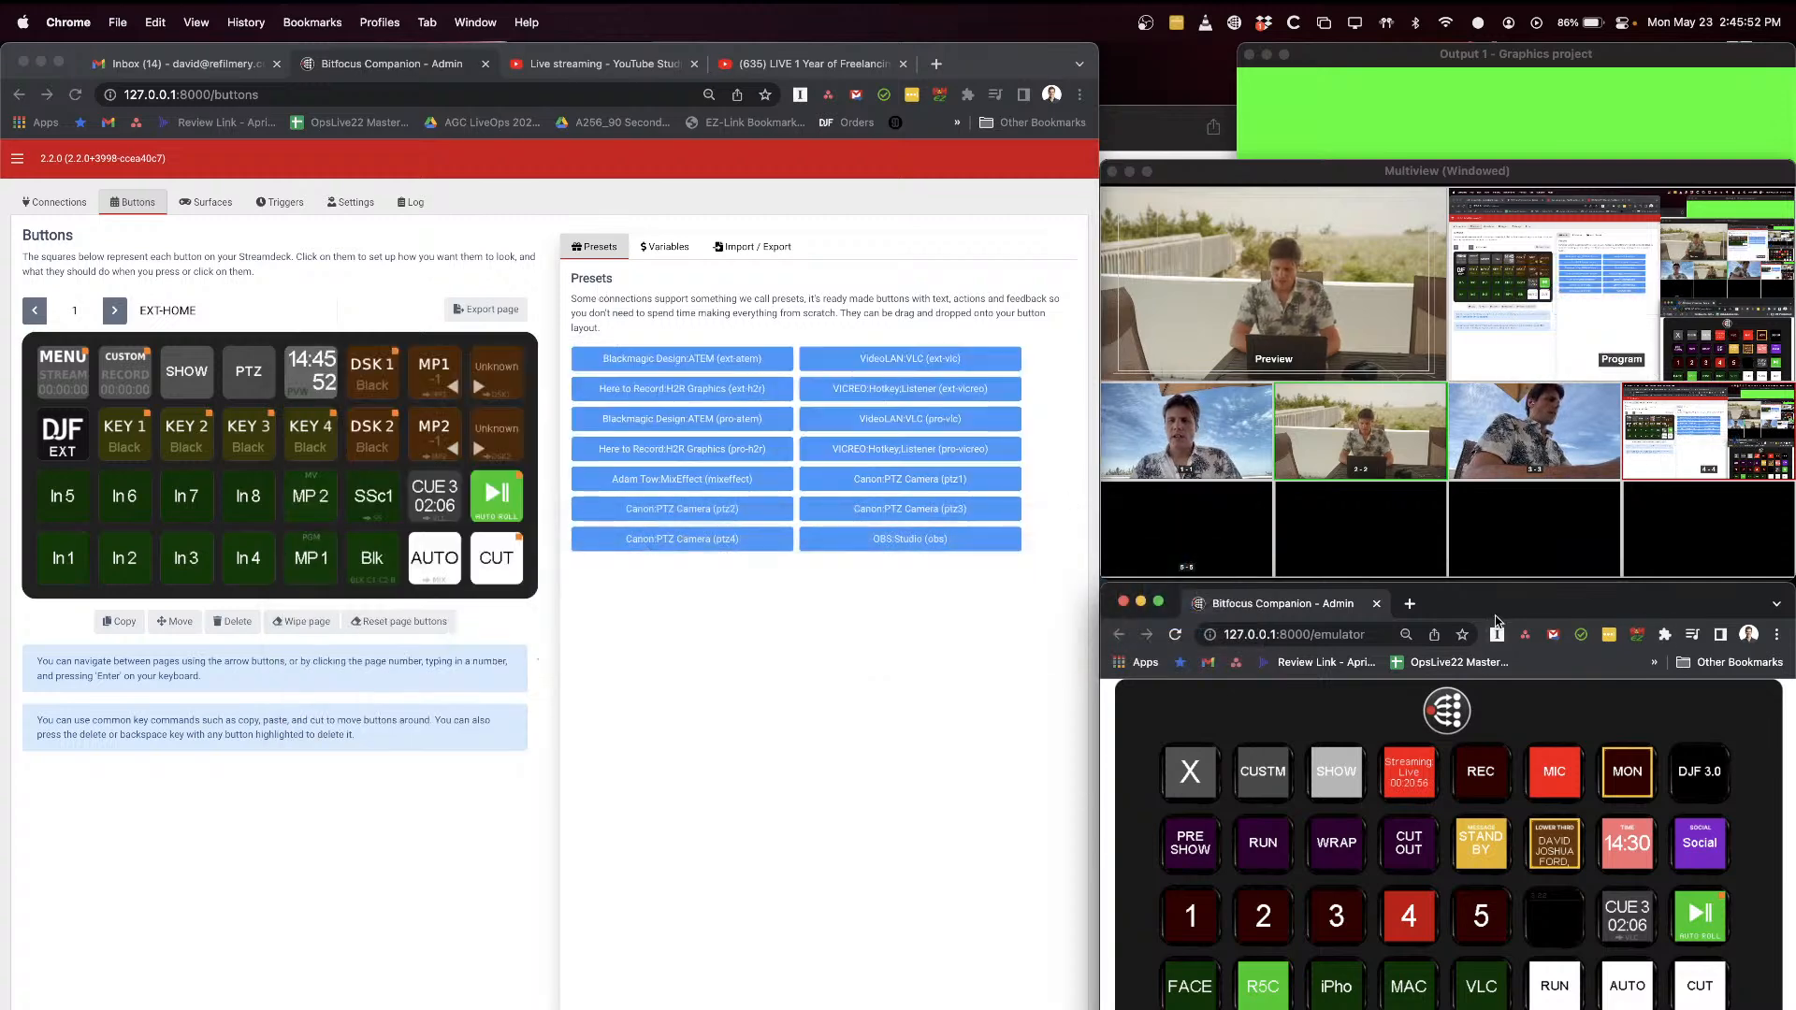
Step: Move the Companion emulator window below the multiview, and toggle the Social chat message overlay on and off
{"action": "left_click_drag", "start_coordinate": [1497, 600], "coordinate": [1490, 670]}
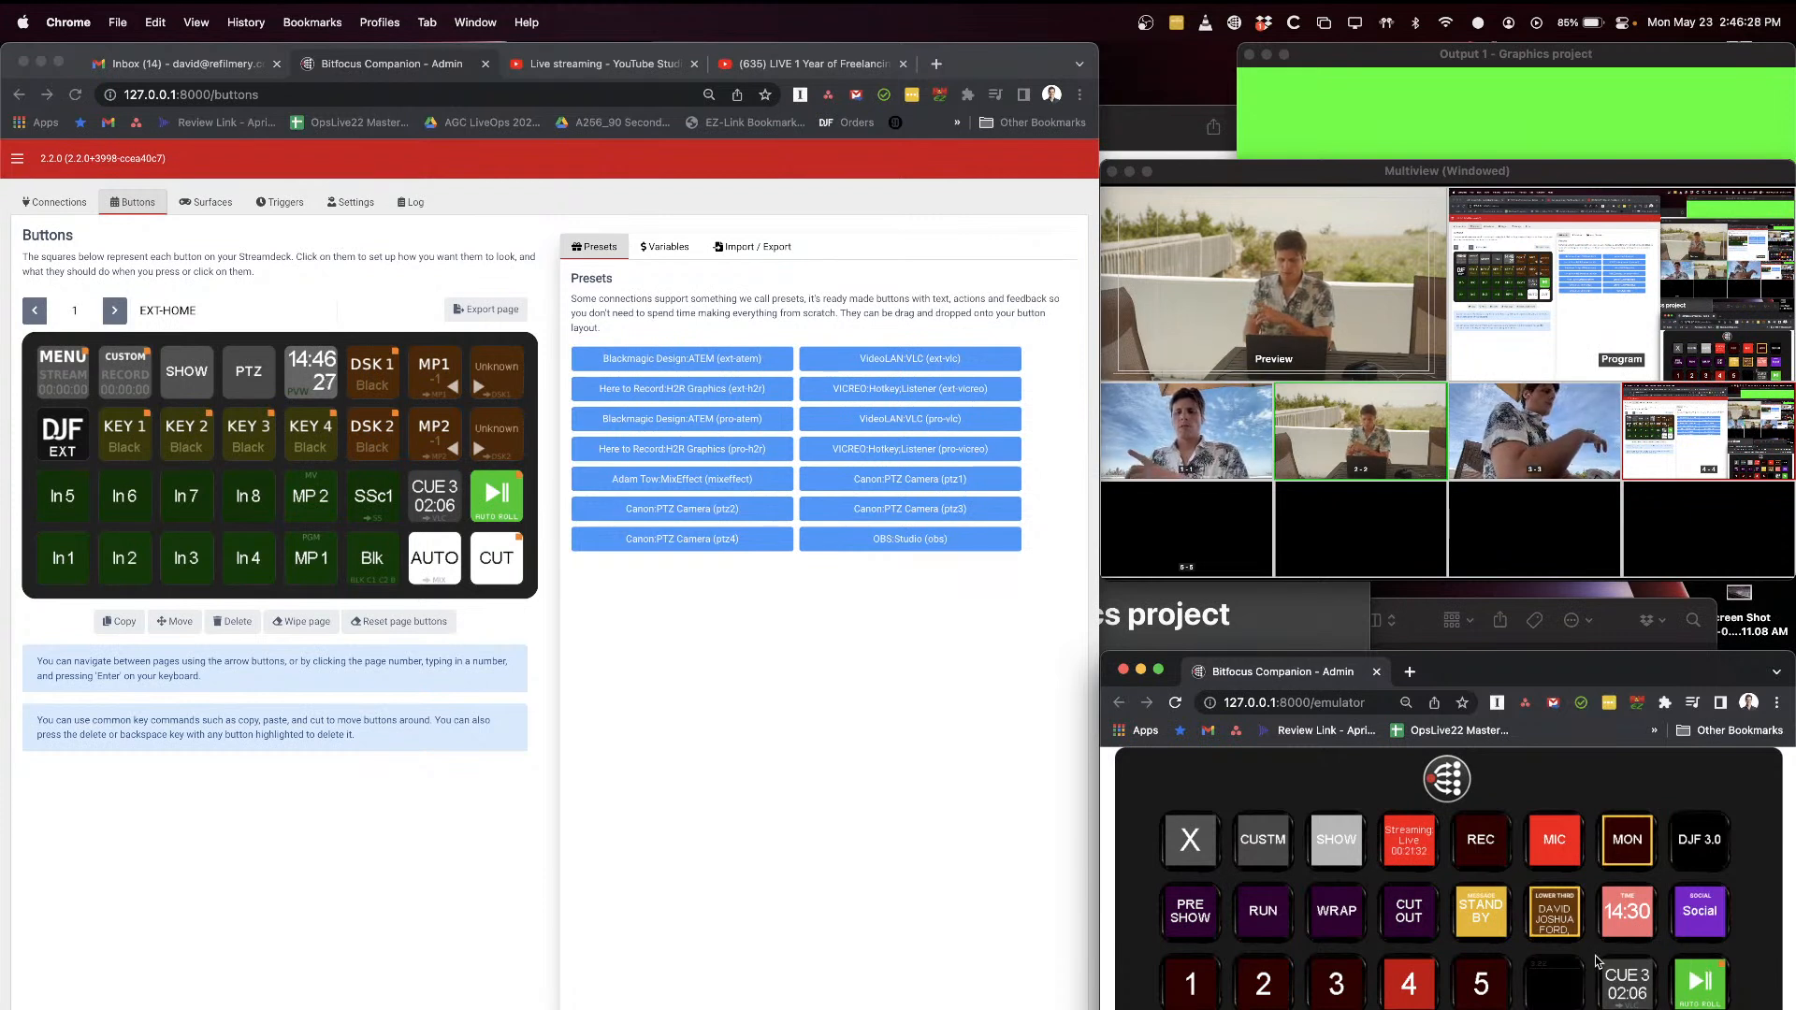
{"action": "left_click", "coordinate": [1701, 912]}
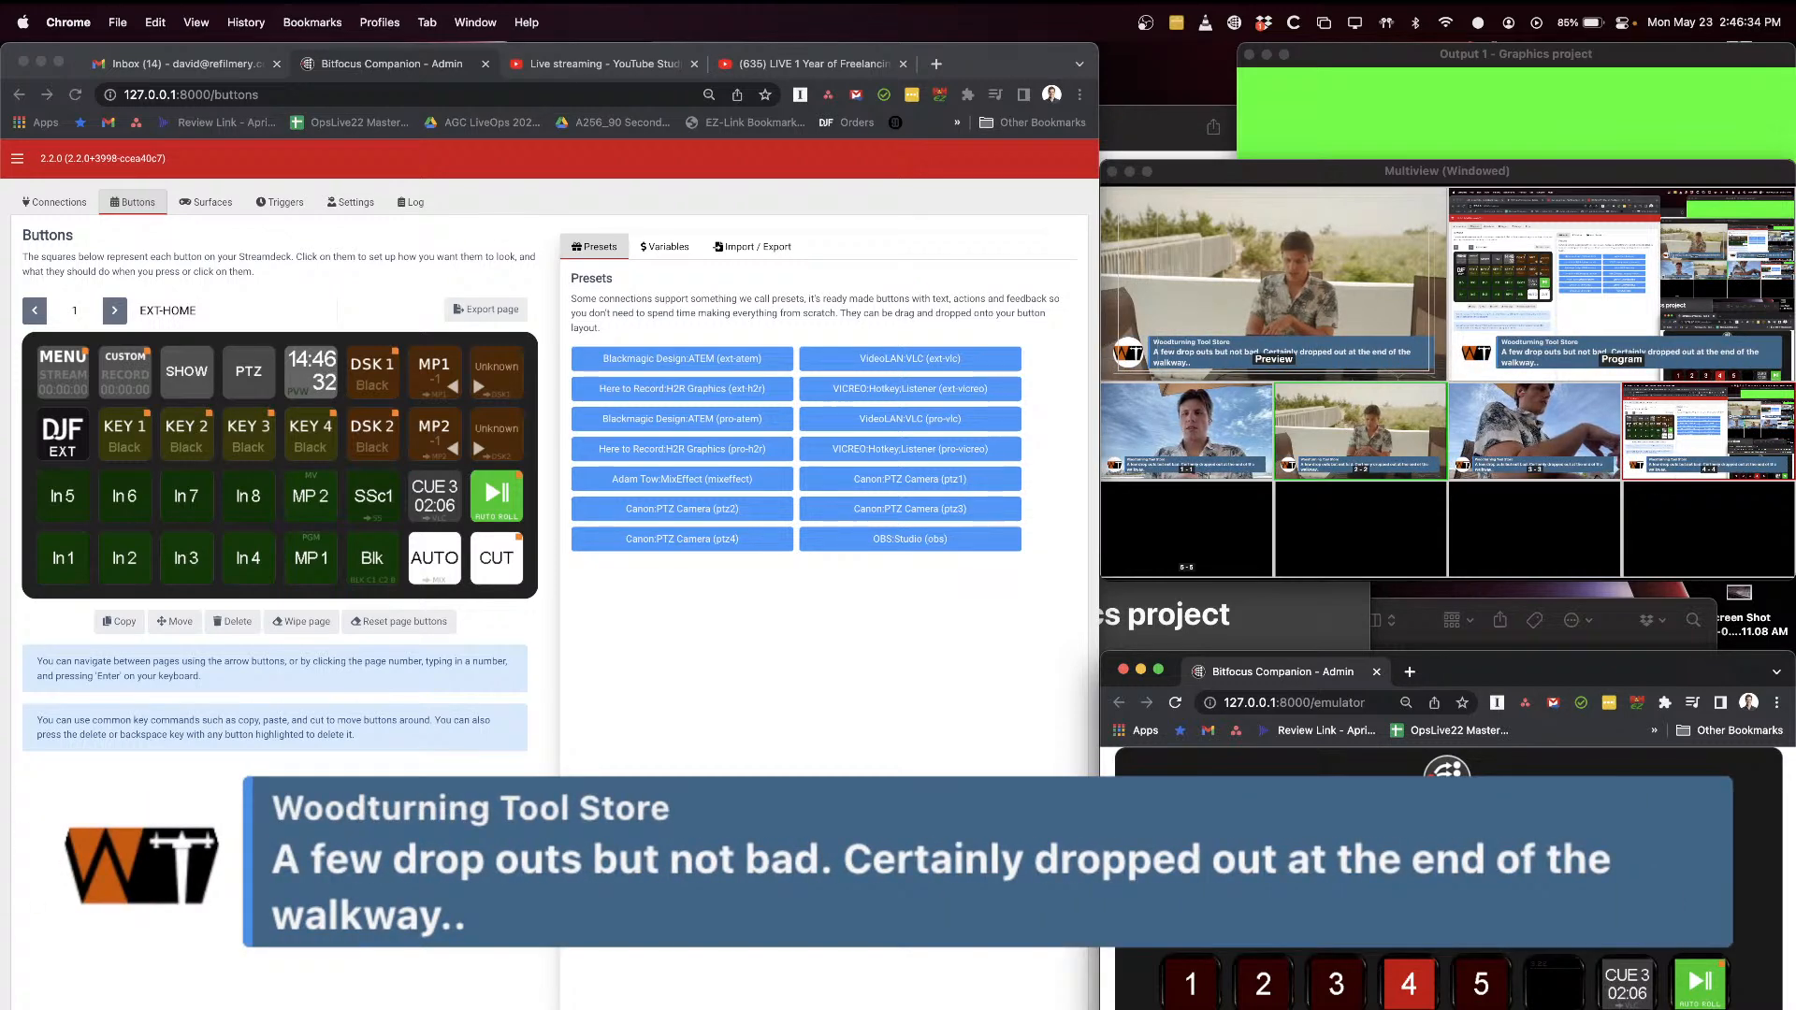
{"action": "left_click", "coordinate": [1701, 913]}
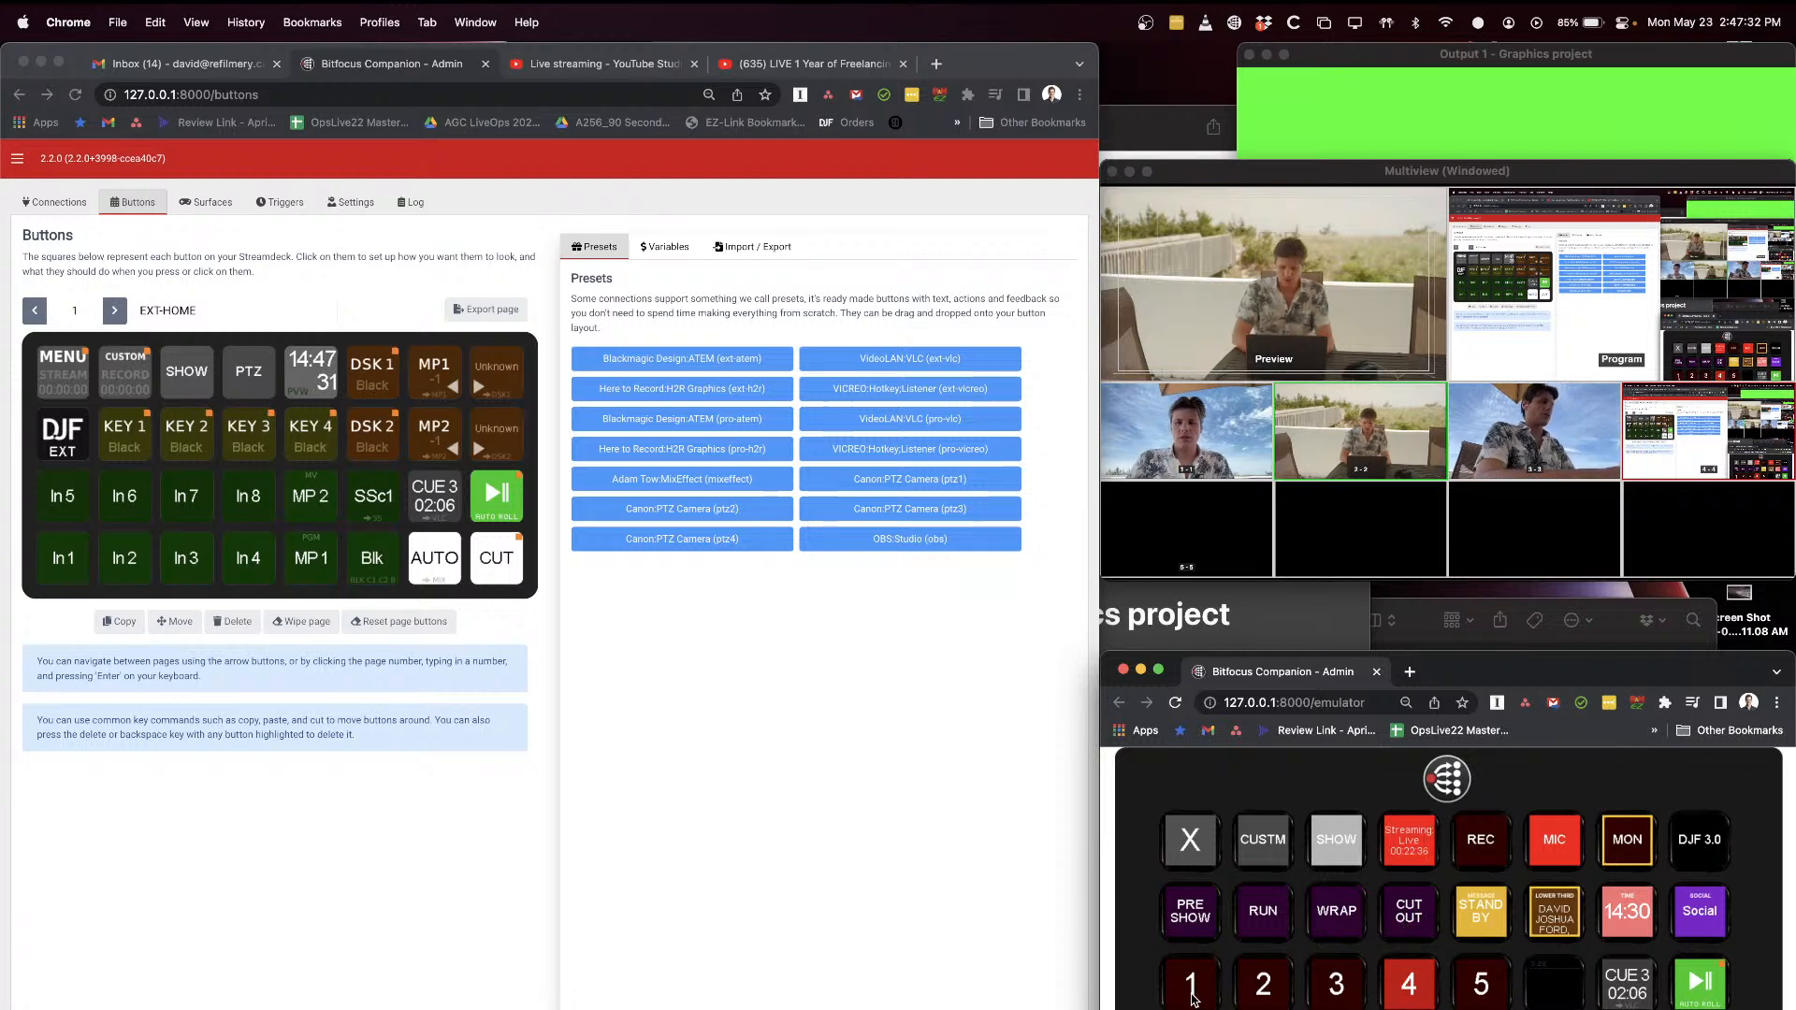
Step: Switch to OBS and preview scenes 1 through 5 in turn, ending on scene 1
{"action": "key", "text": "super+Tab"}
{"action": "key", "text": "super+Tab"}
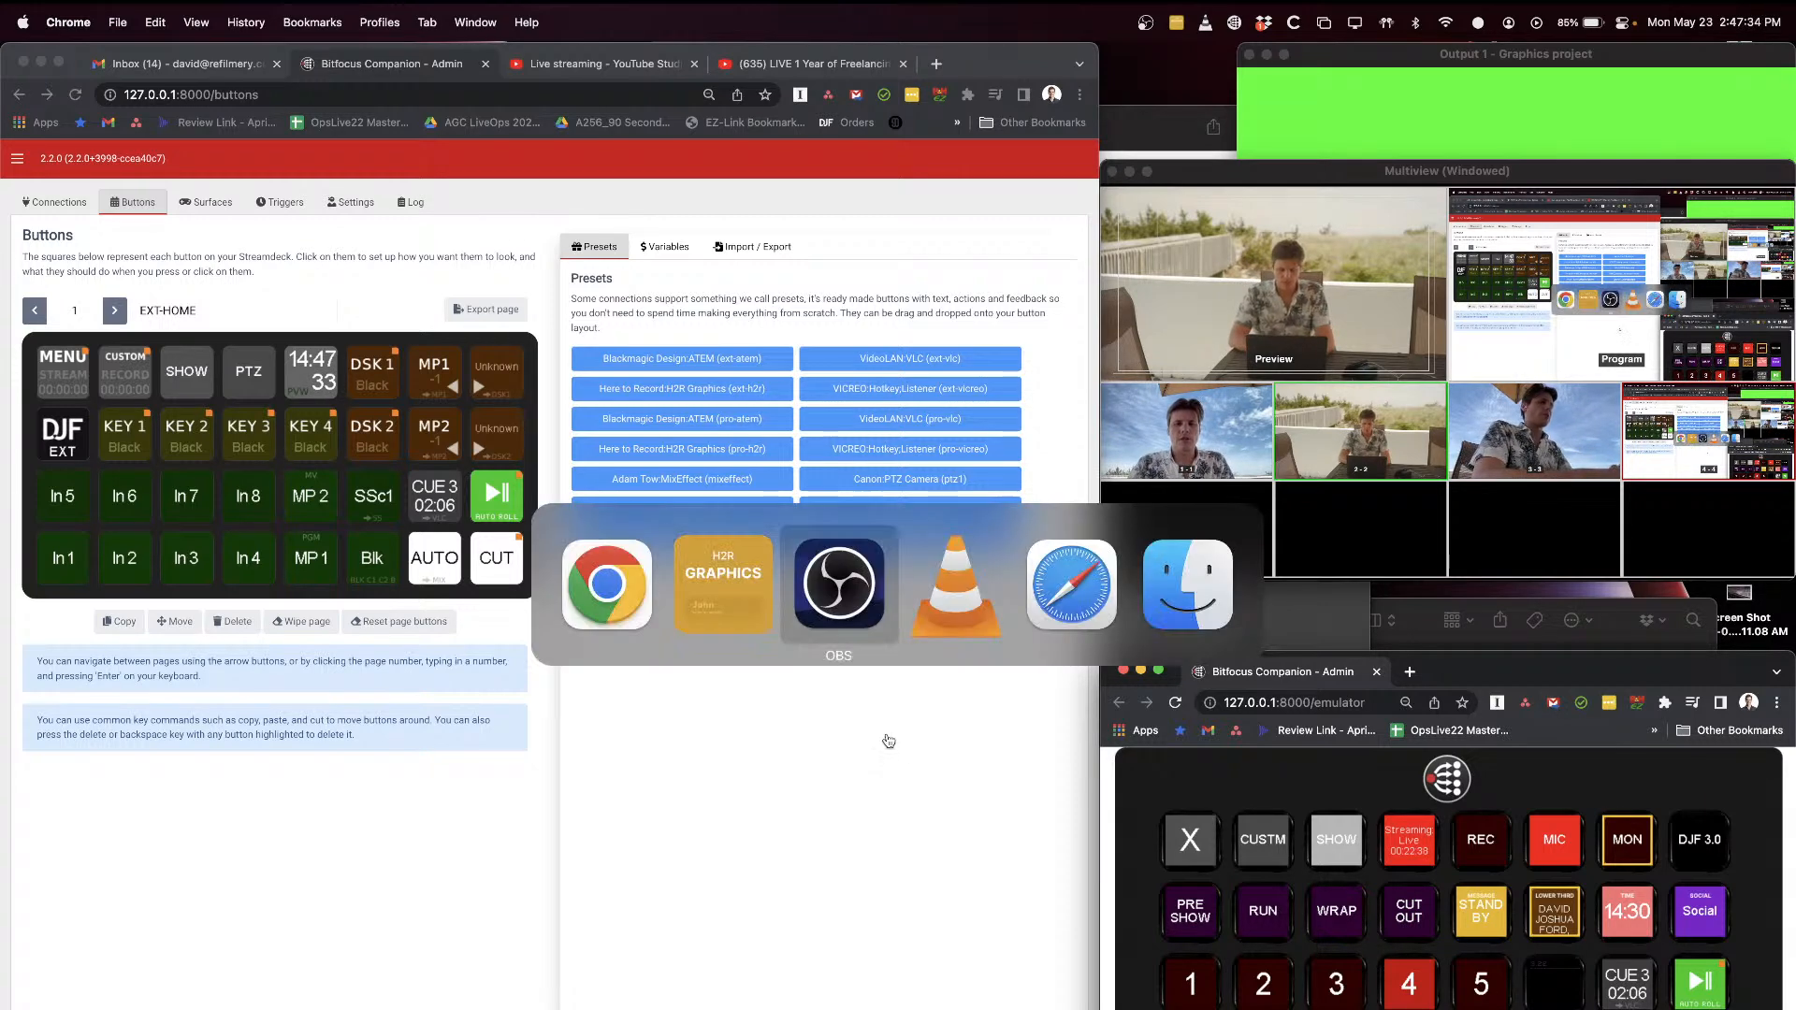
{"action": "left_click", "coordinate": [204, 697]}
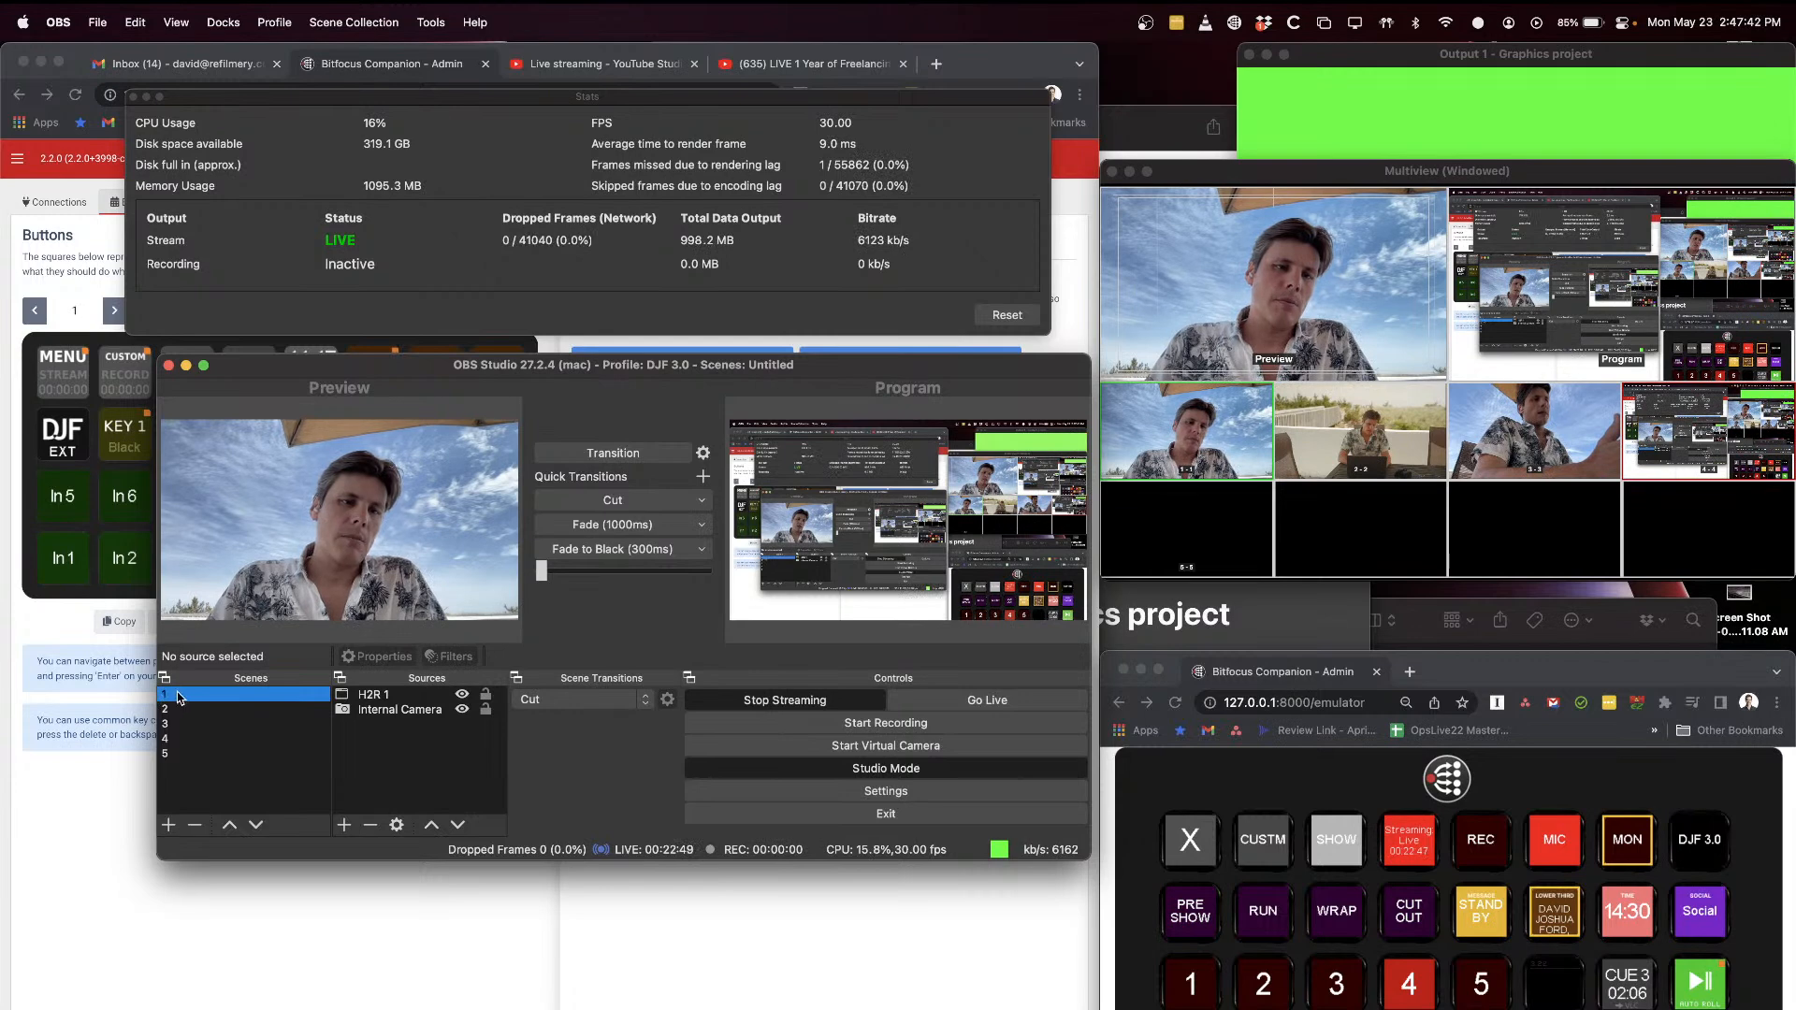
{"action": "left_click", "coordinate": [183, 709]}
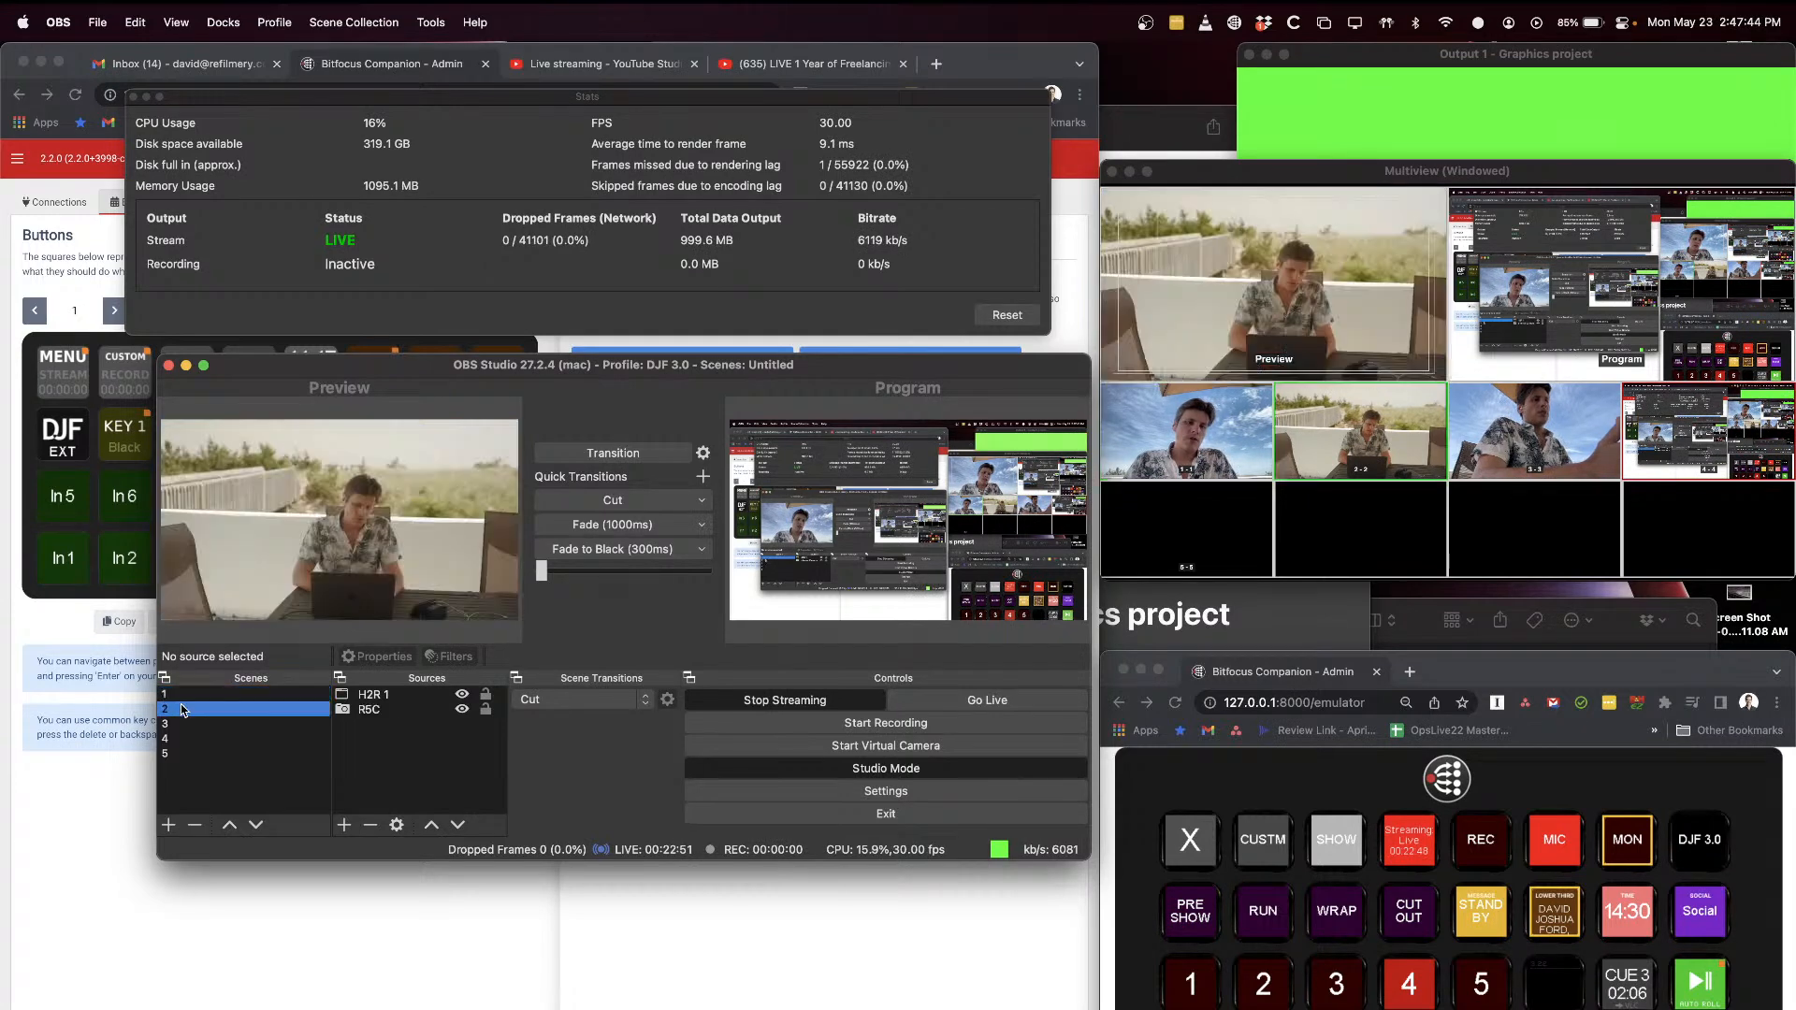
{"action": "left_click", "coordinate": [184, 724]}
{"action": "left_click", "coordinate": [184, 739]}
{"action": "left_click", "coordinate": [185, 754]}
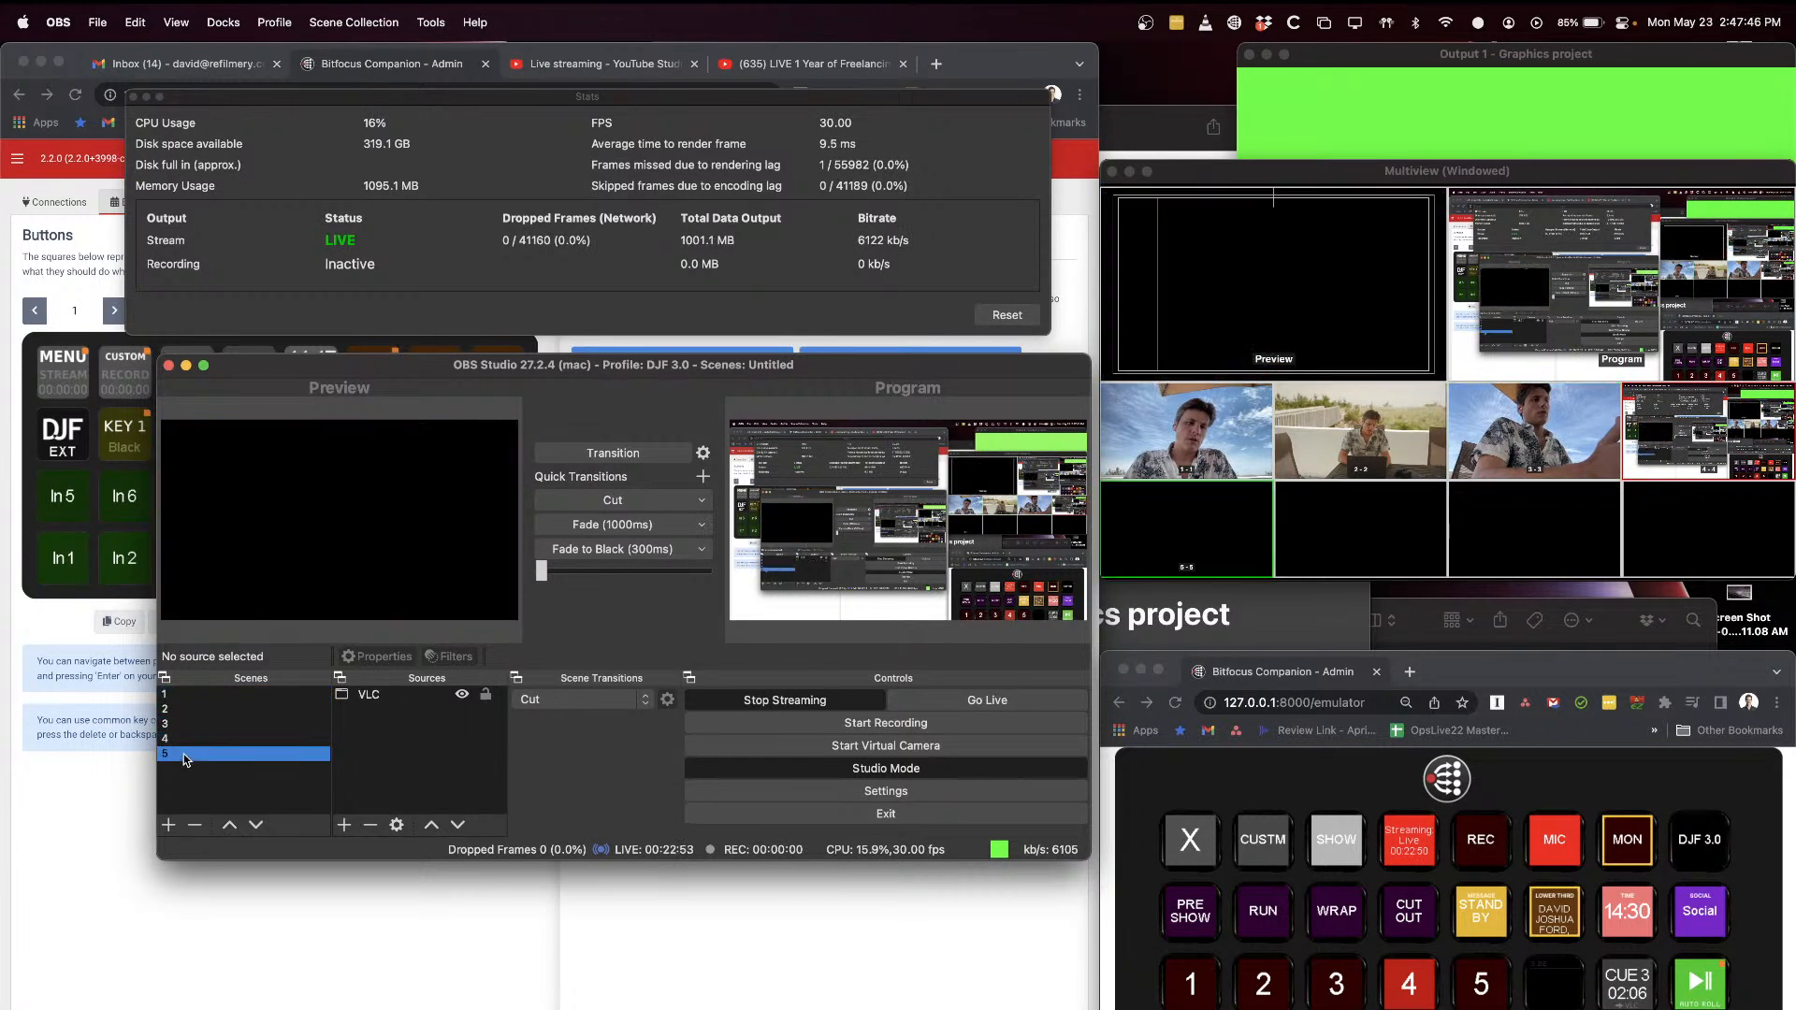
{"action": "left_click", "coordinate": [211, 697]}
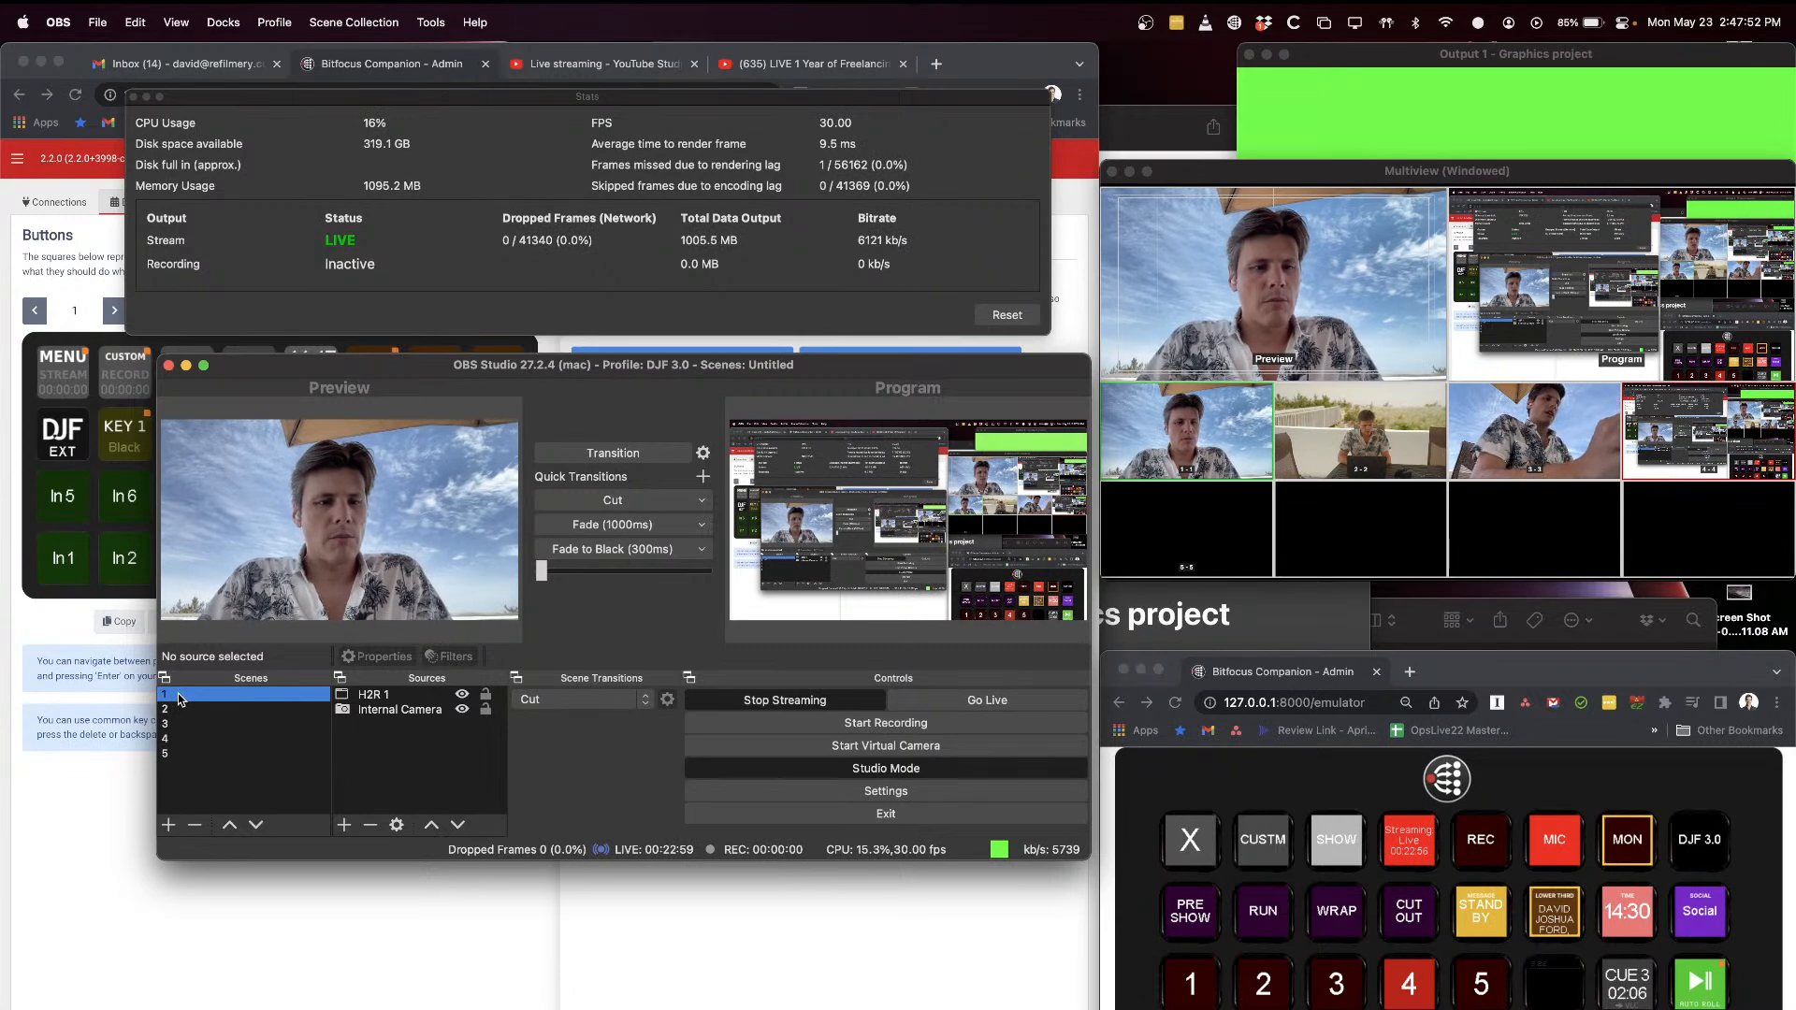
Step: Switch to Companion's EXT-SHOW page and examine button 1's OBS Change Scene action and its available scenes
{"action": "left_click", "coordinate": [112, 750]}
{"action": "left_click", "coordinate": [115, 310]}
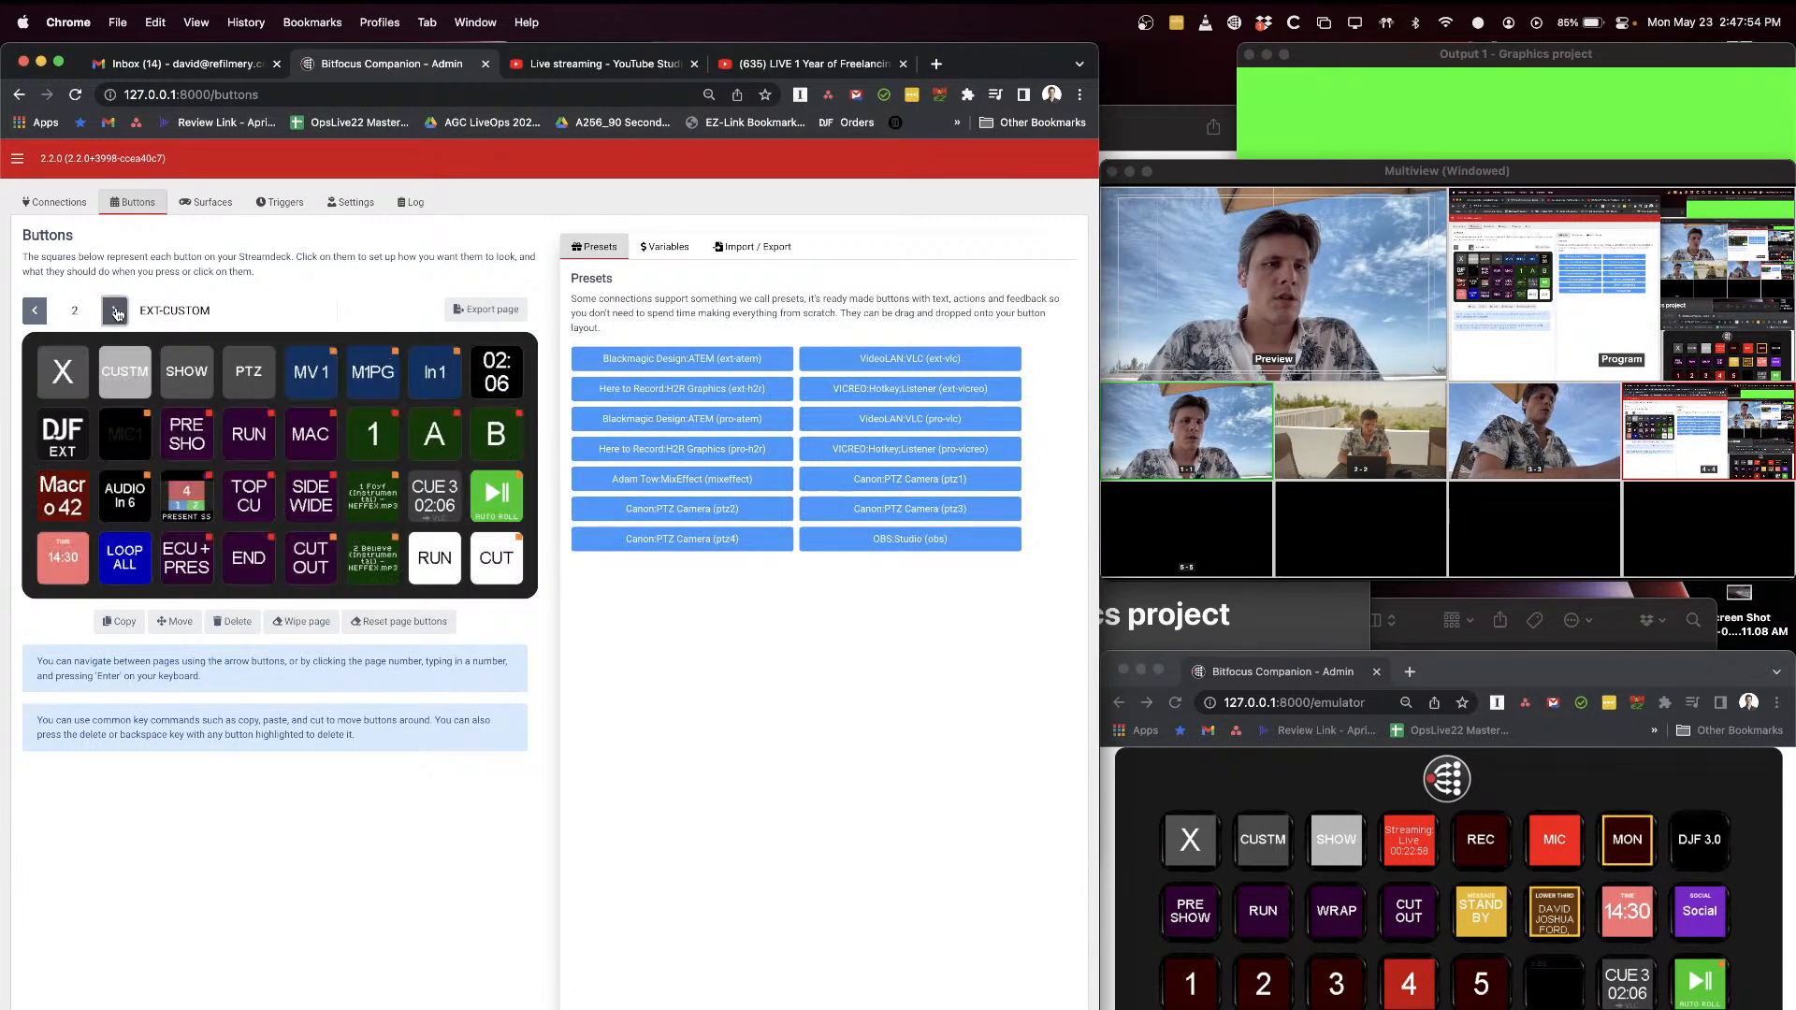
{"action": "left_click", "coordinate": [114, 310]}
{"action": "left_click", "coordinate": [62, 496]}
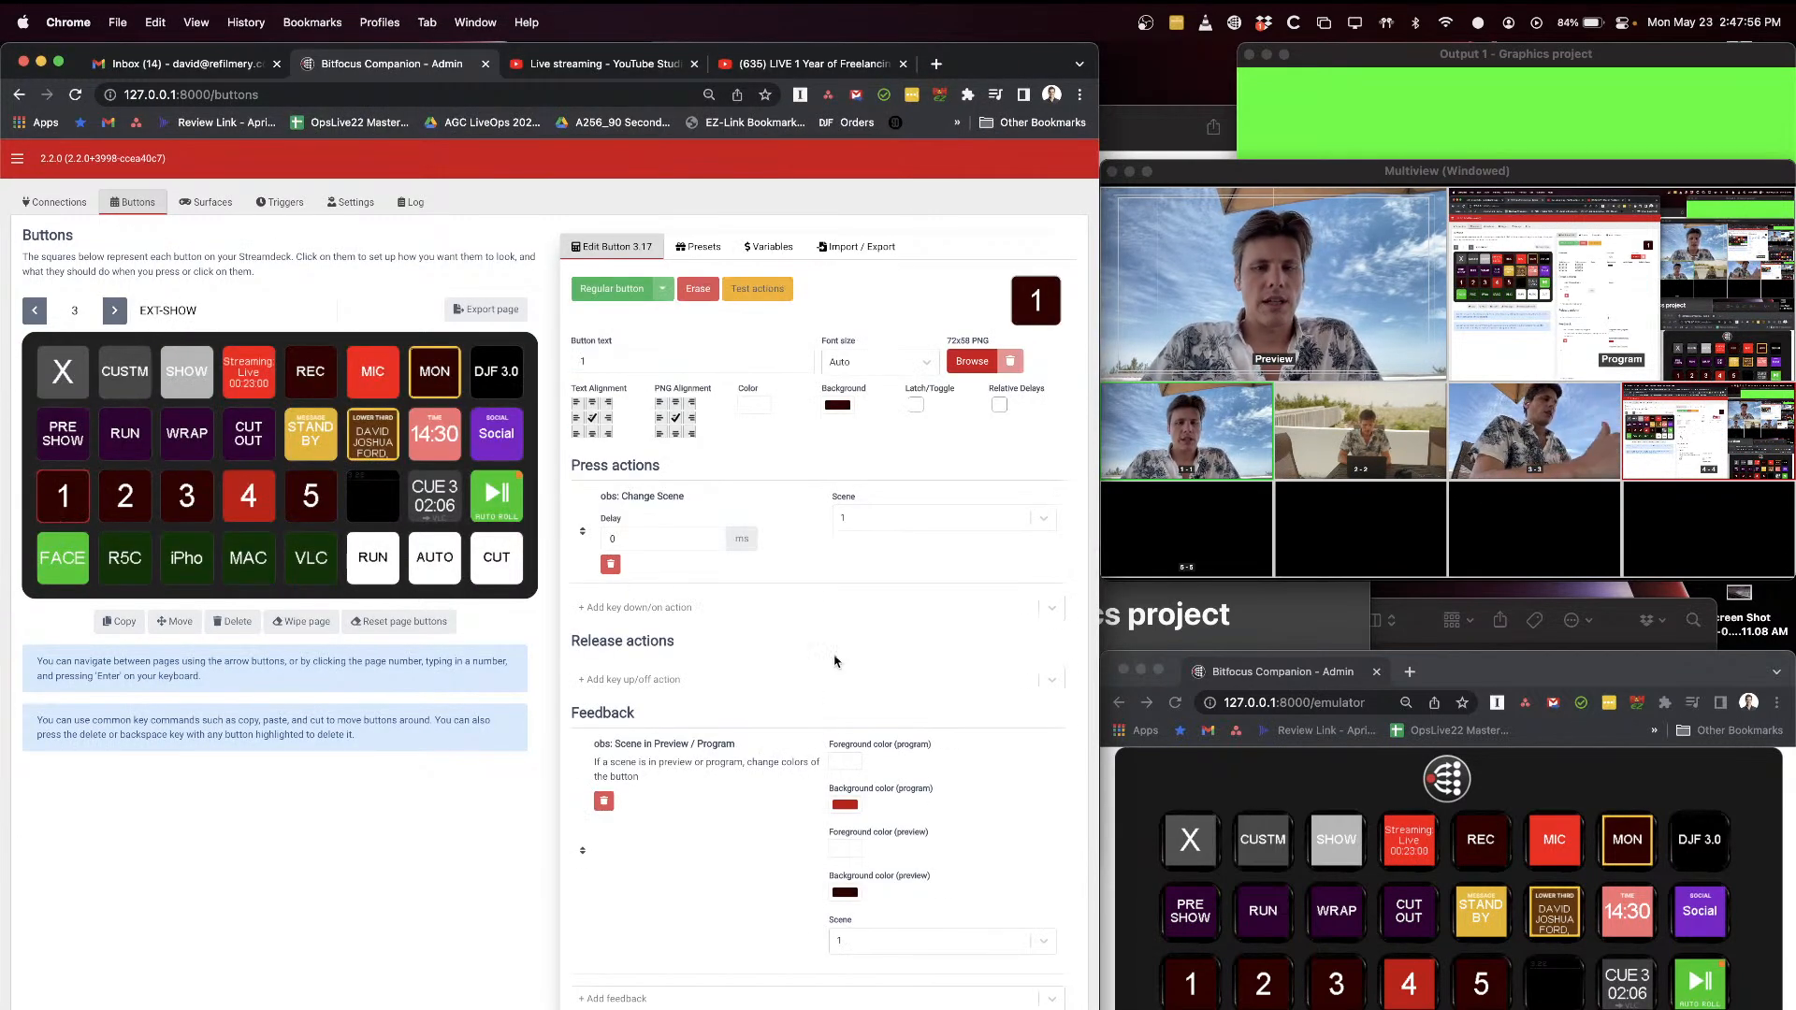
{"action": "left_click", "coordinate": [83, 520]}
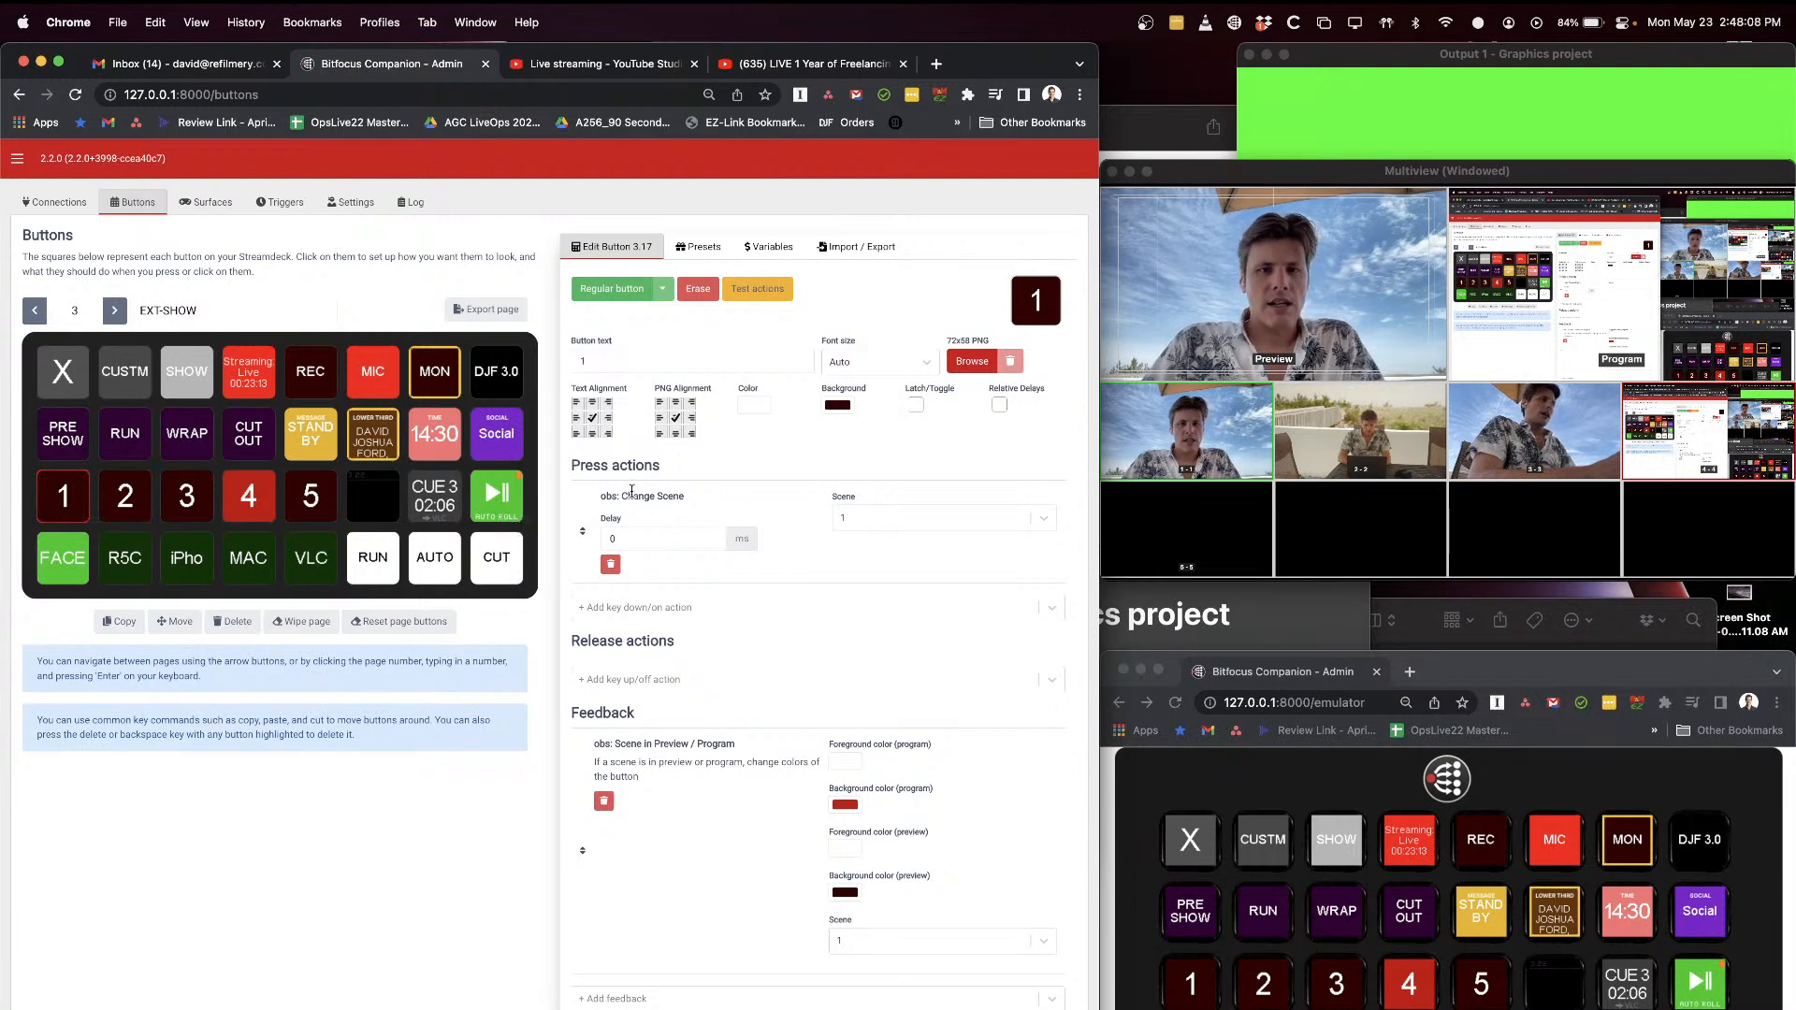
{"action": "left_click", "coordinate": [877, 521]}
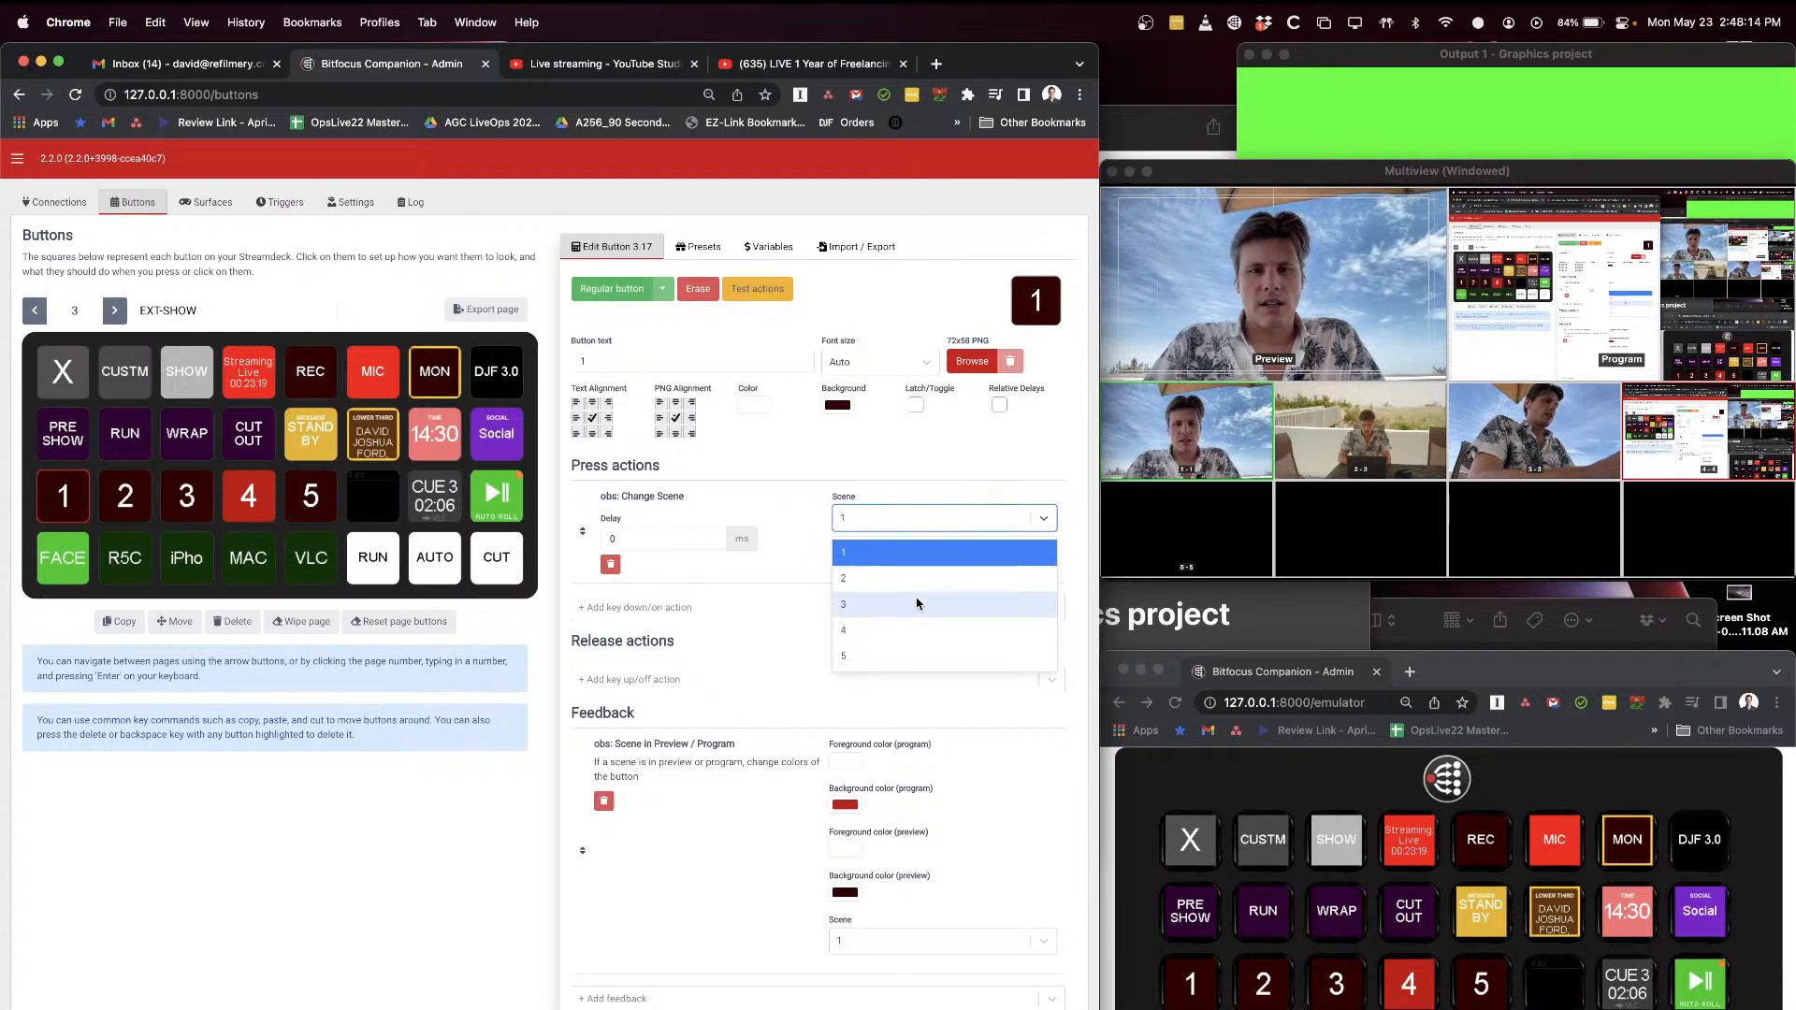
{"action": "left_click", "coordinate": [890, 503]}
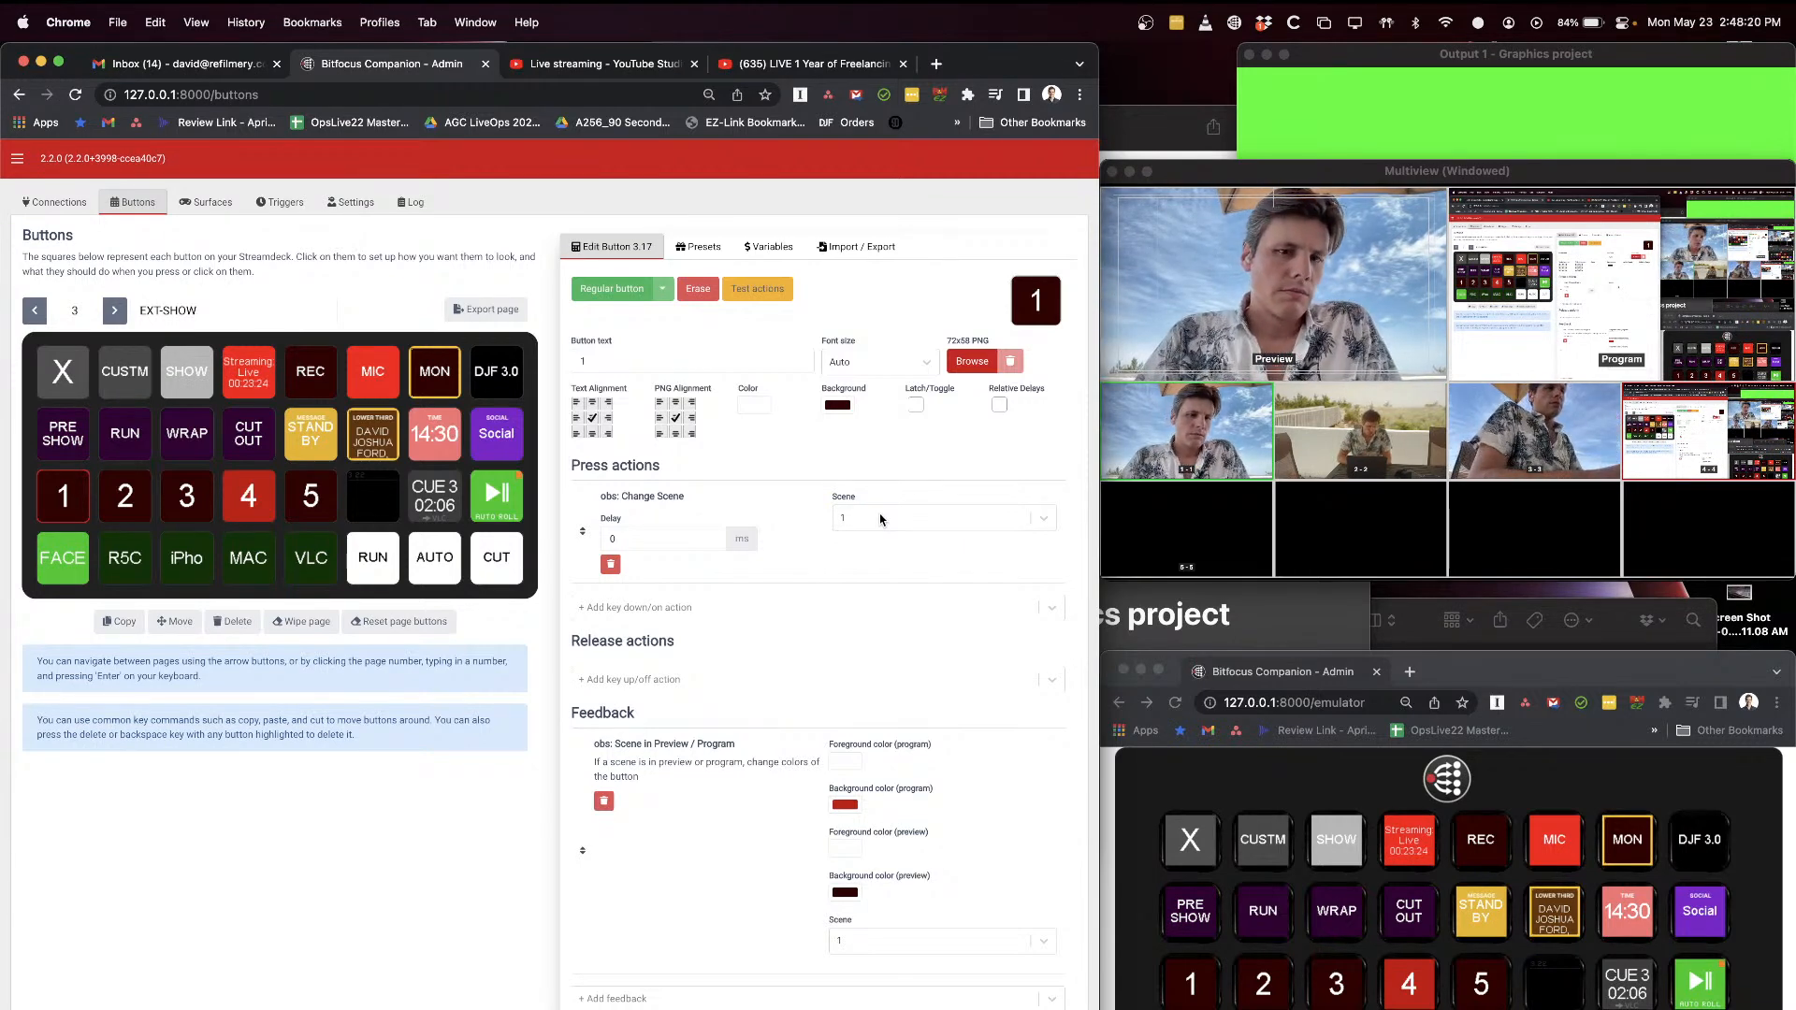
Step: Switch to OBS and examine scene 1's Internal Camera and H2R 1 sources alongside the H2R Graphics Output 1 window
{"action": "key", "text": "super+Tab"}
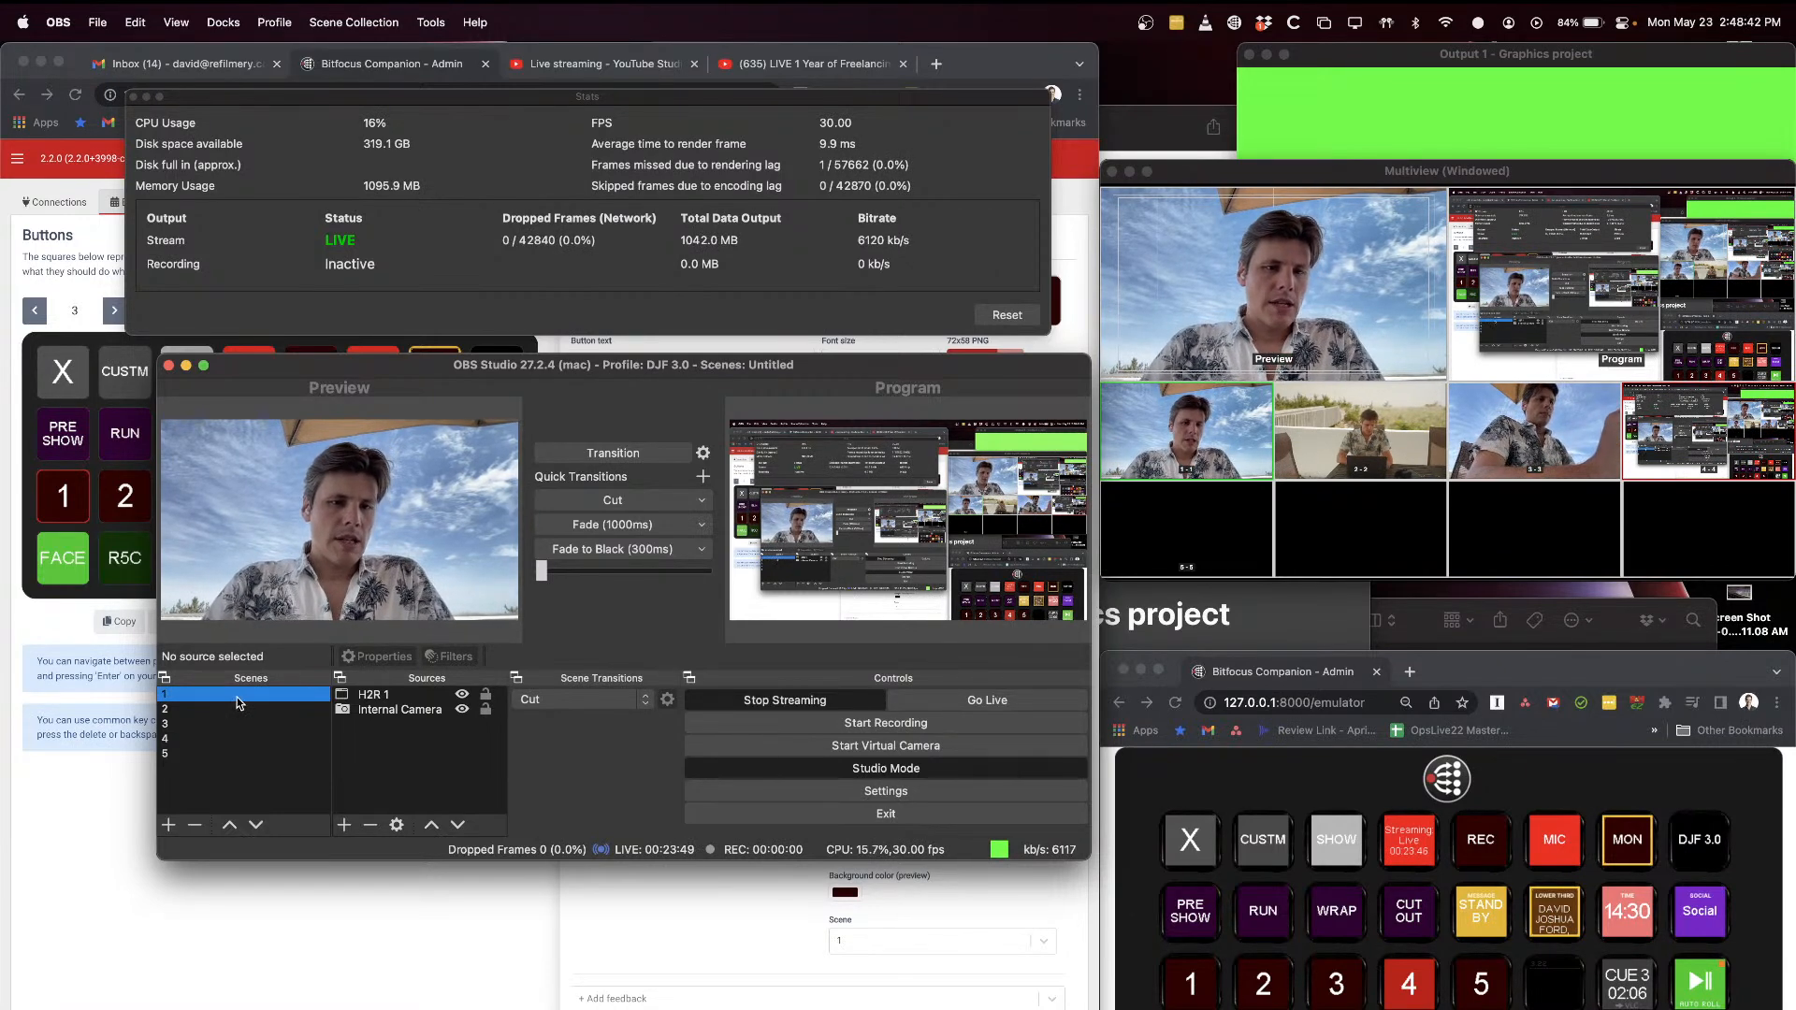
{"action": "left_click", "coordinate": [1209, 175]}
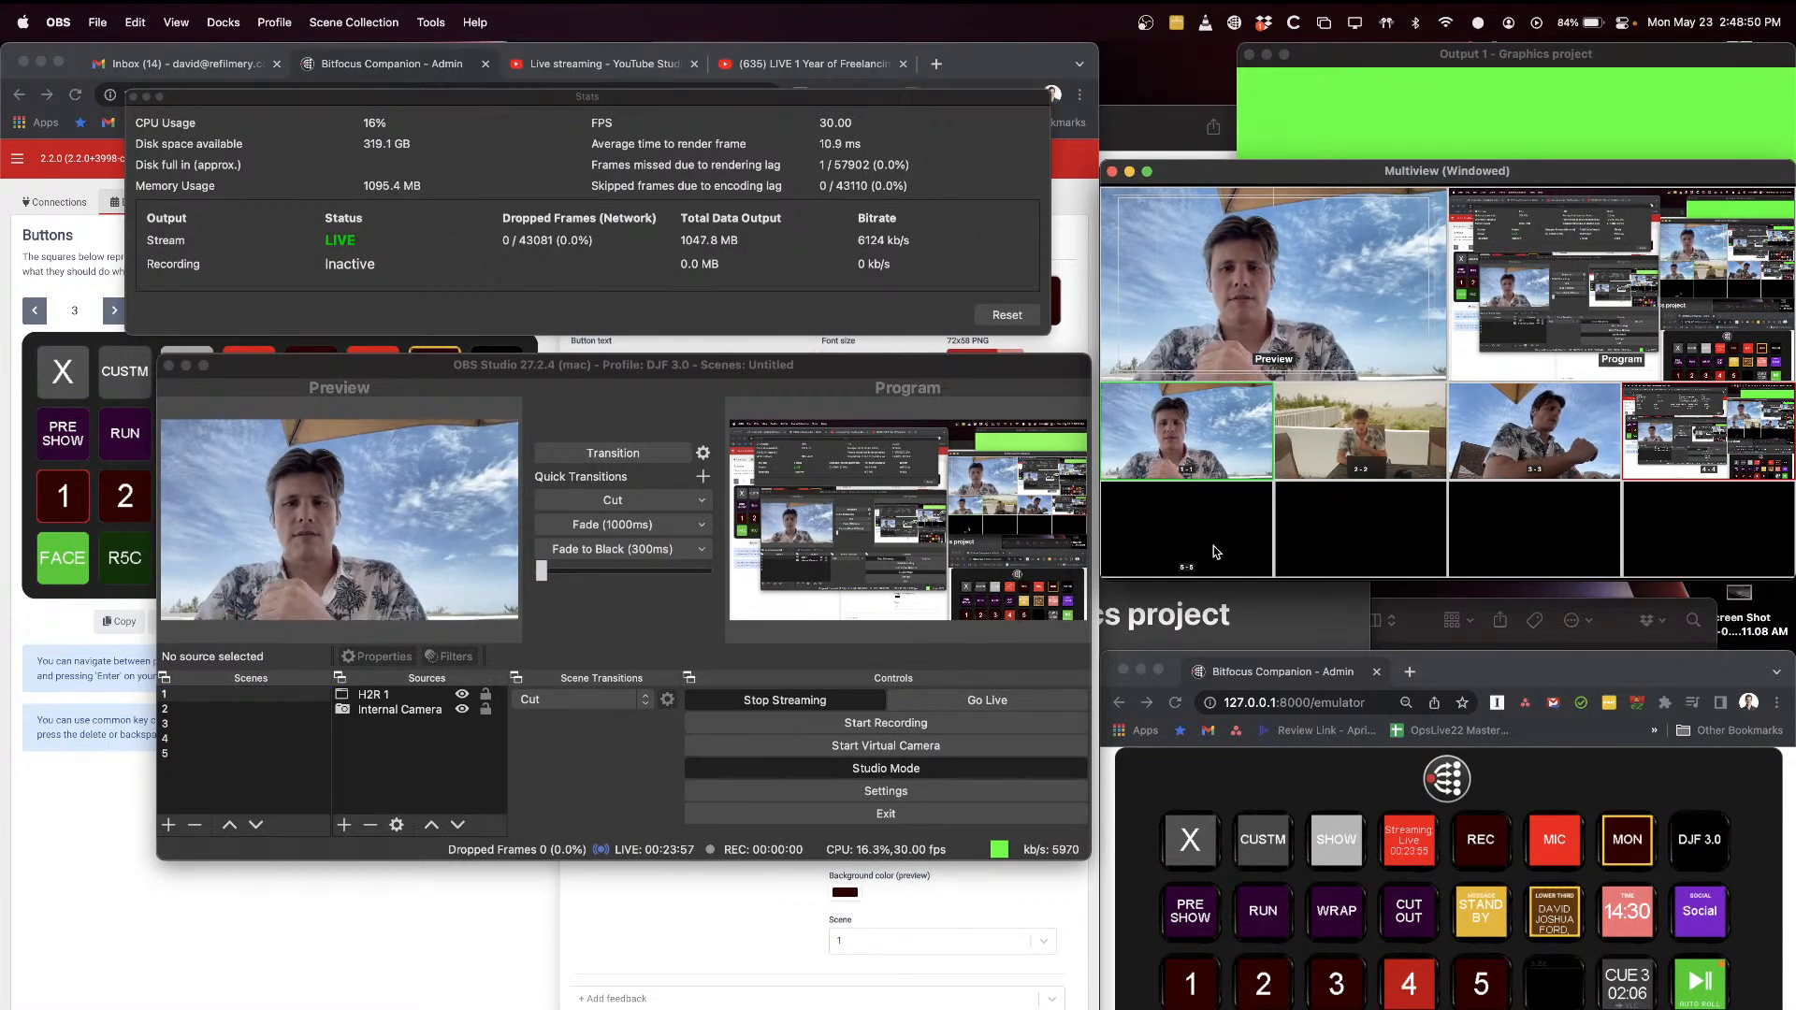
{"action": "left_click", "coordinate": [241, 701]}
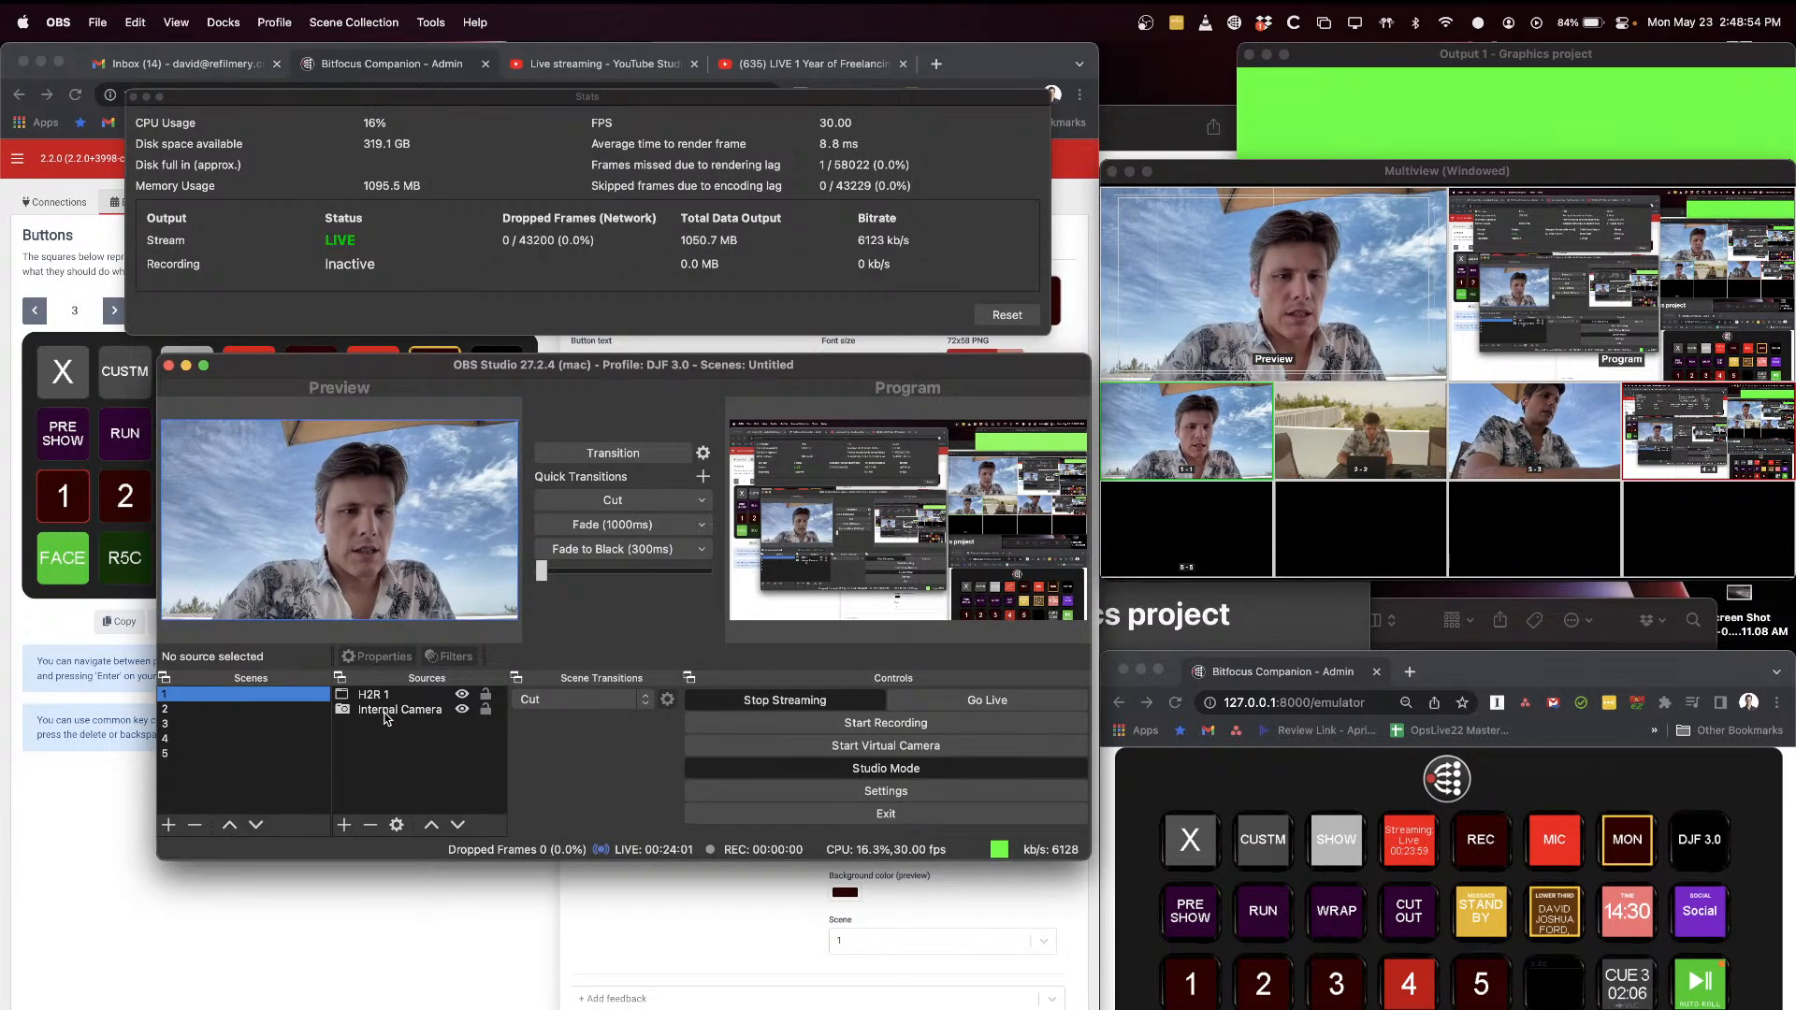
{"action": "left_click", "coordinate": [383, 711]}
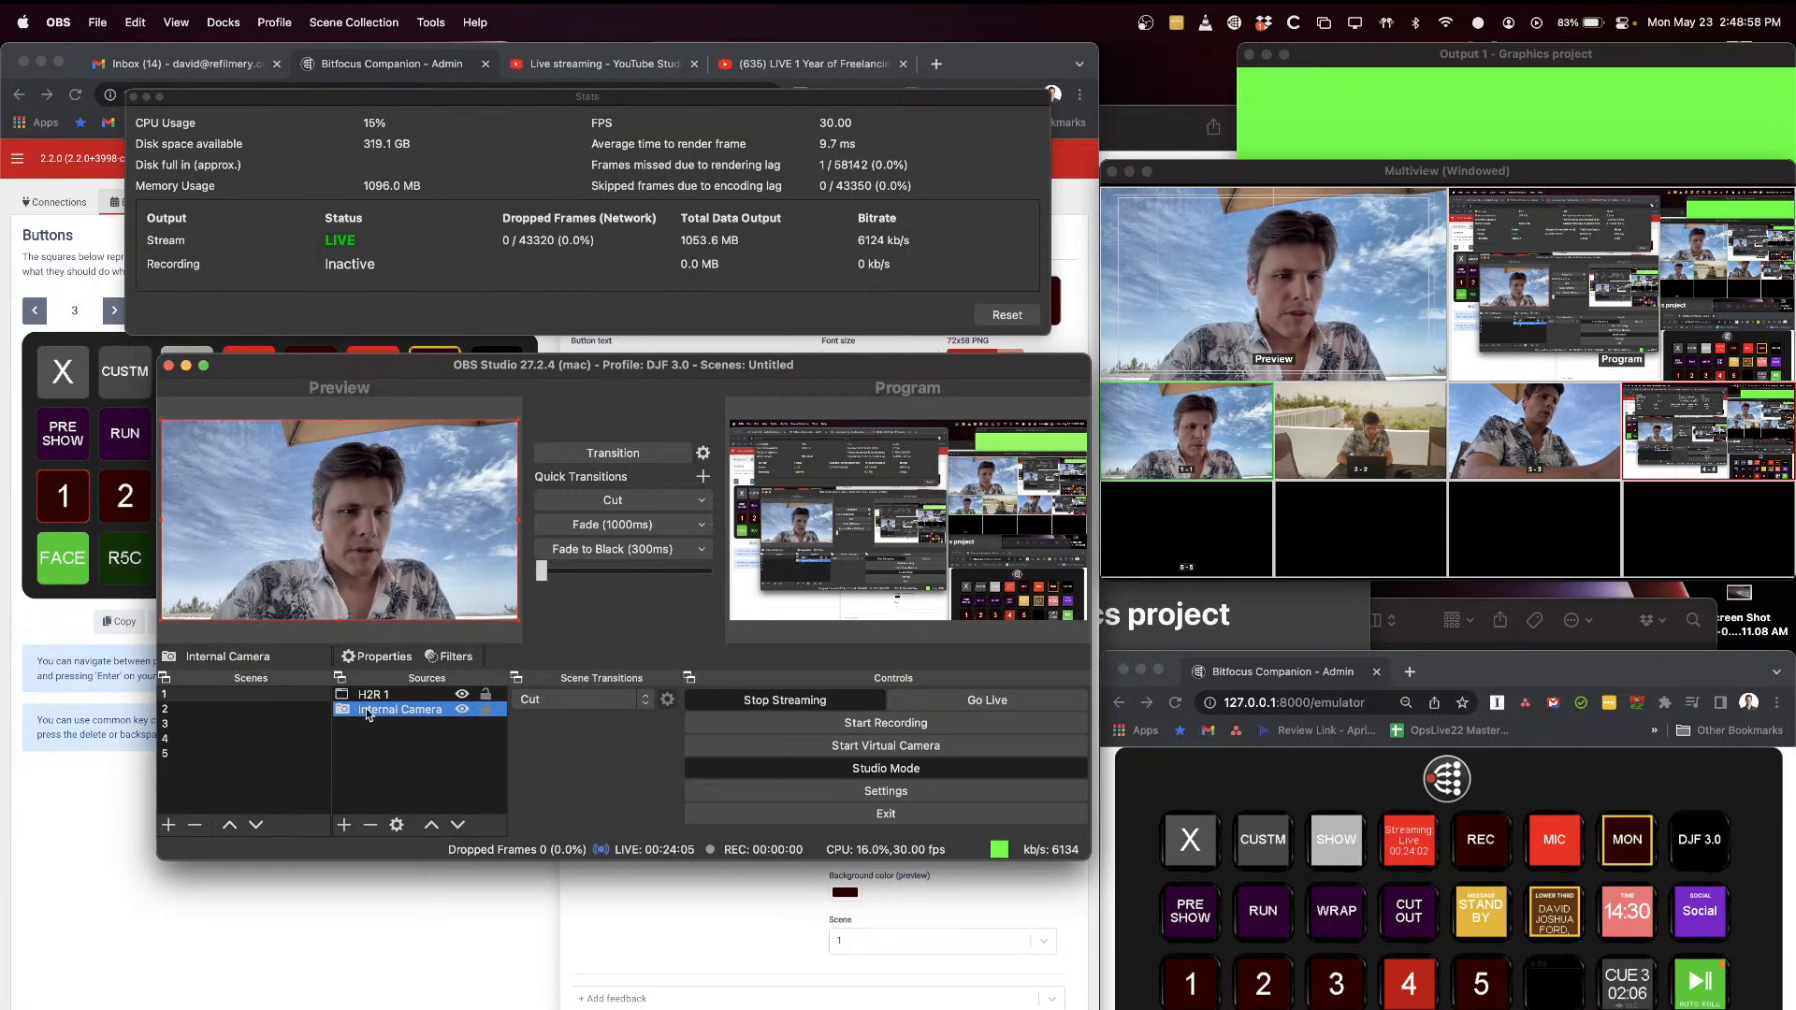
{"action": "left_click", "coordinate": [383, 696]}
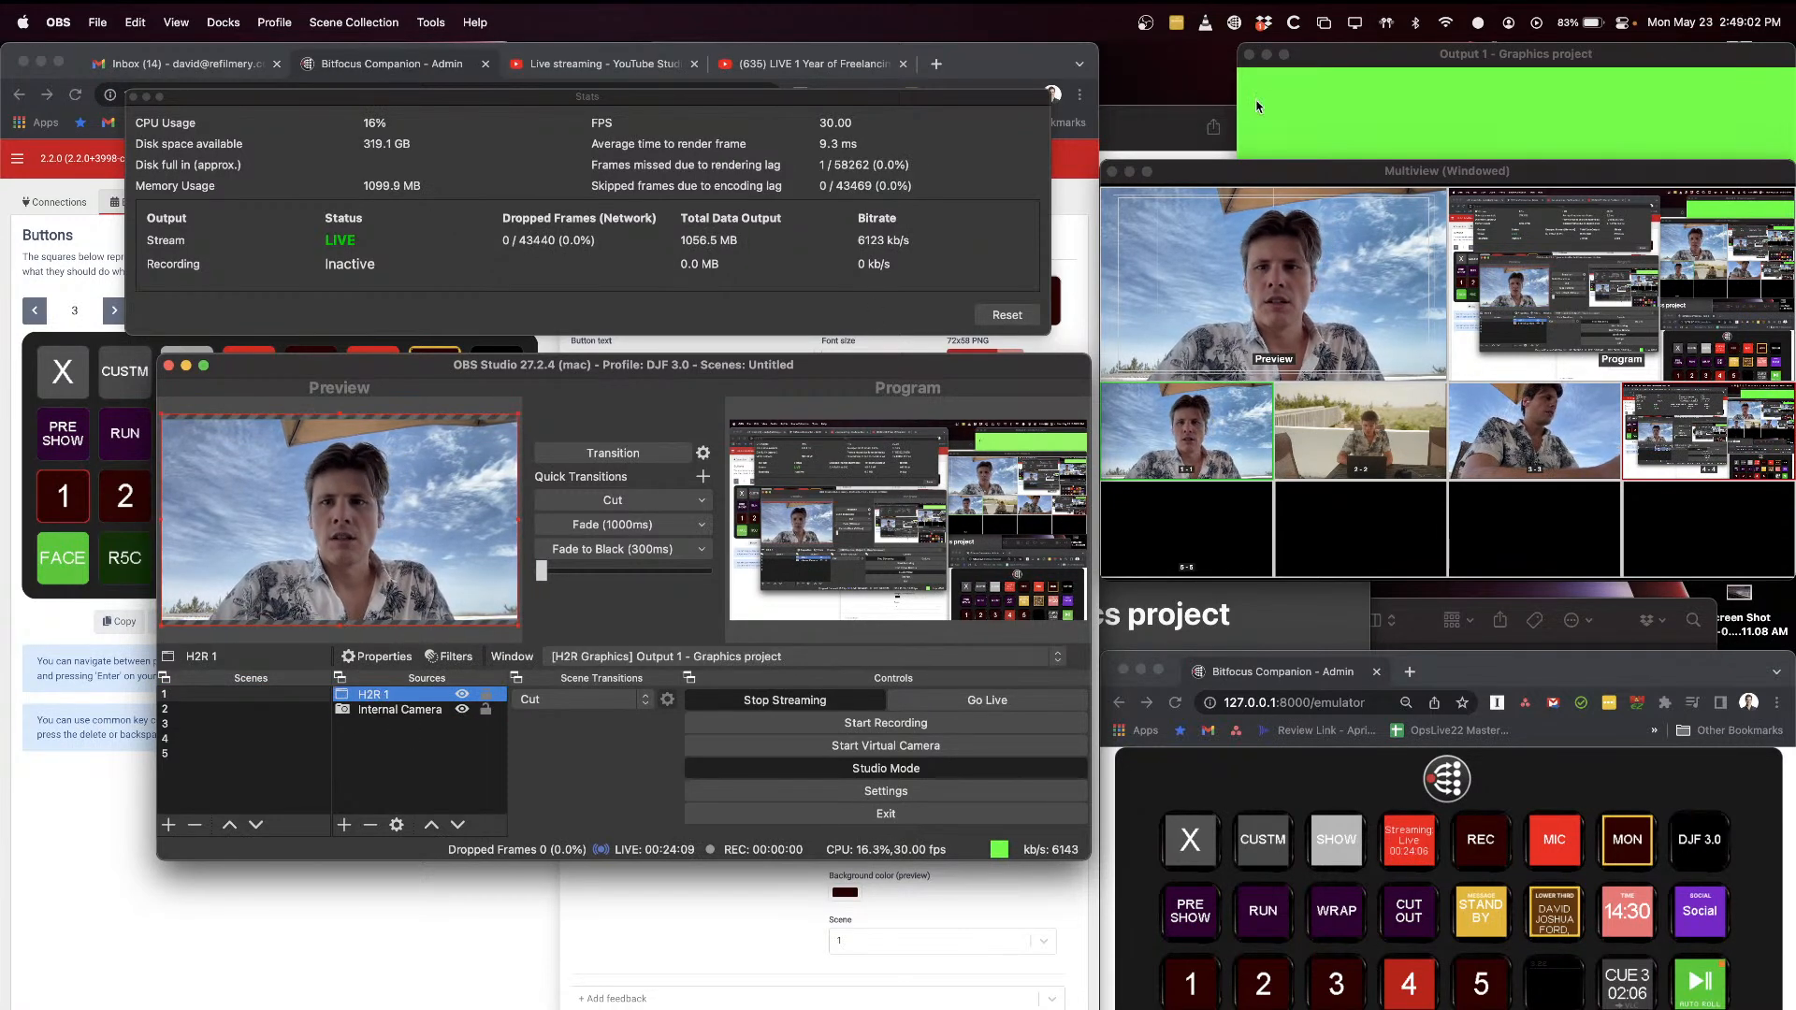
{"action": "left_click", "coordinate": [1334, 60]}
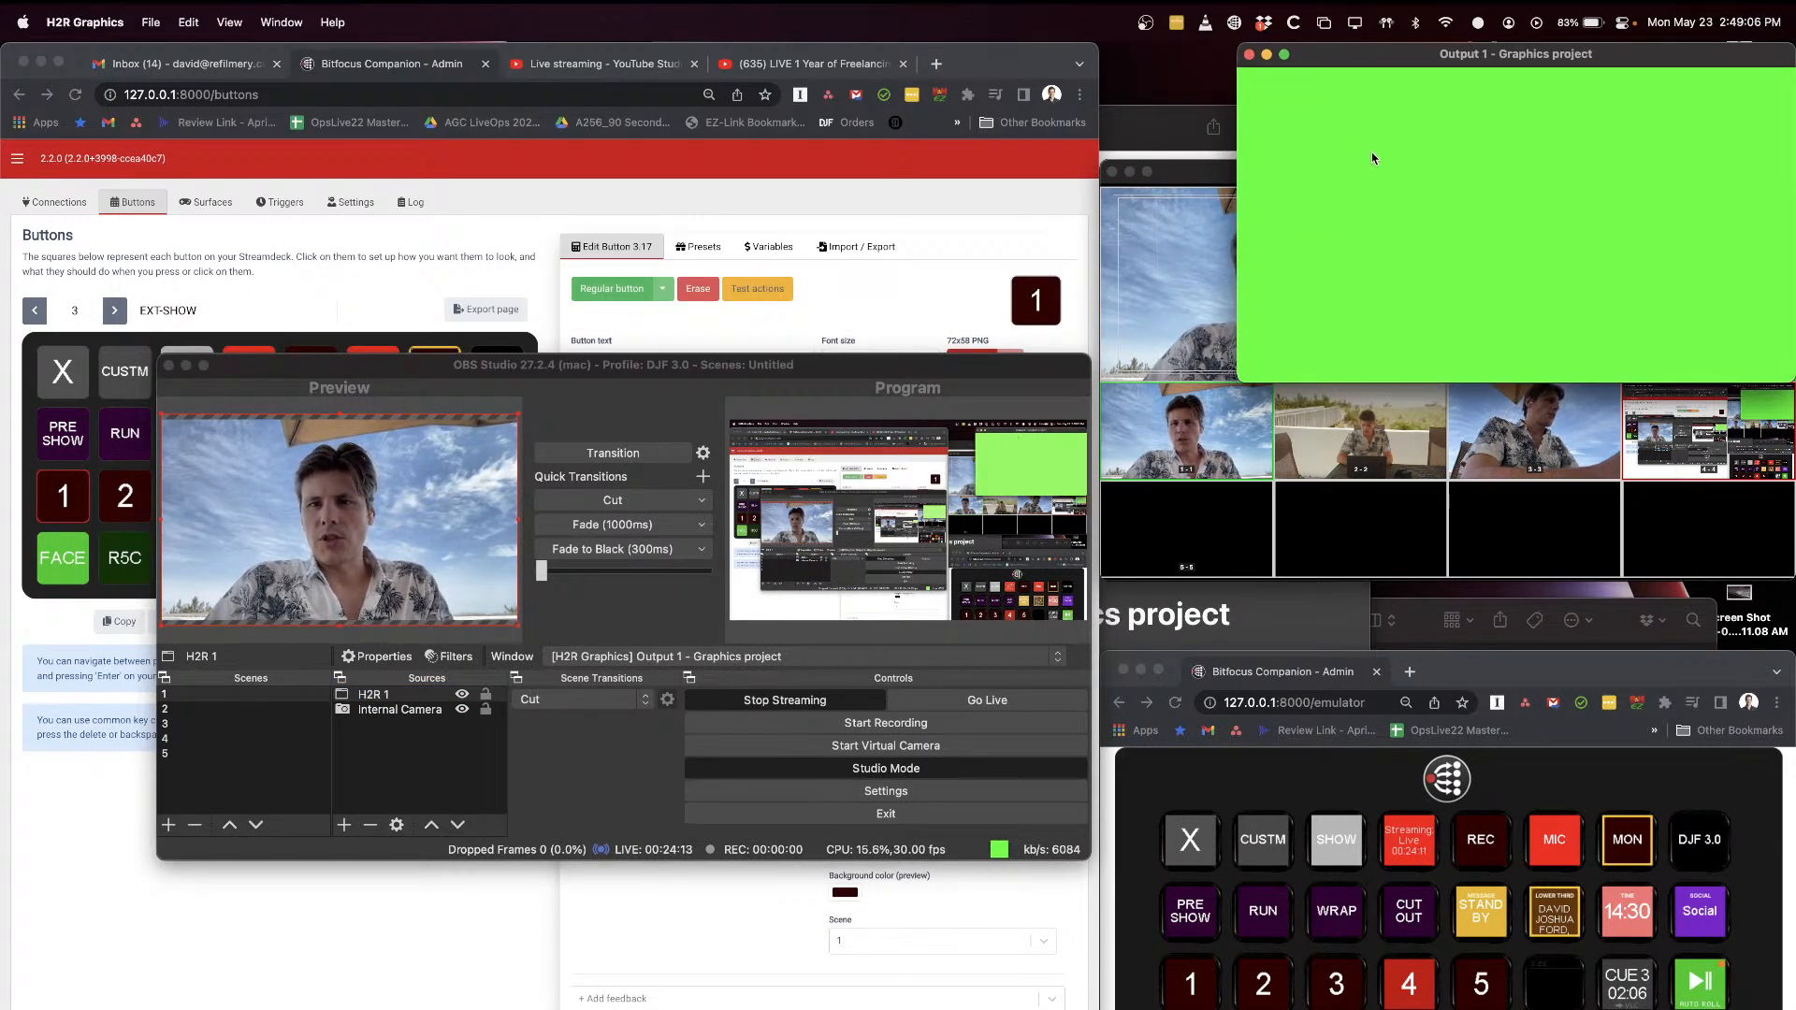
{"action": "left_click", "coordinate": [332, 420]}
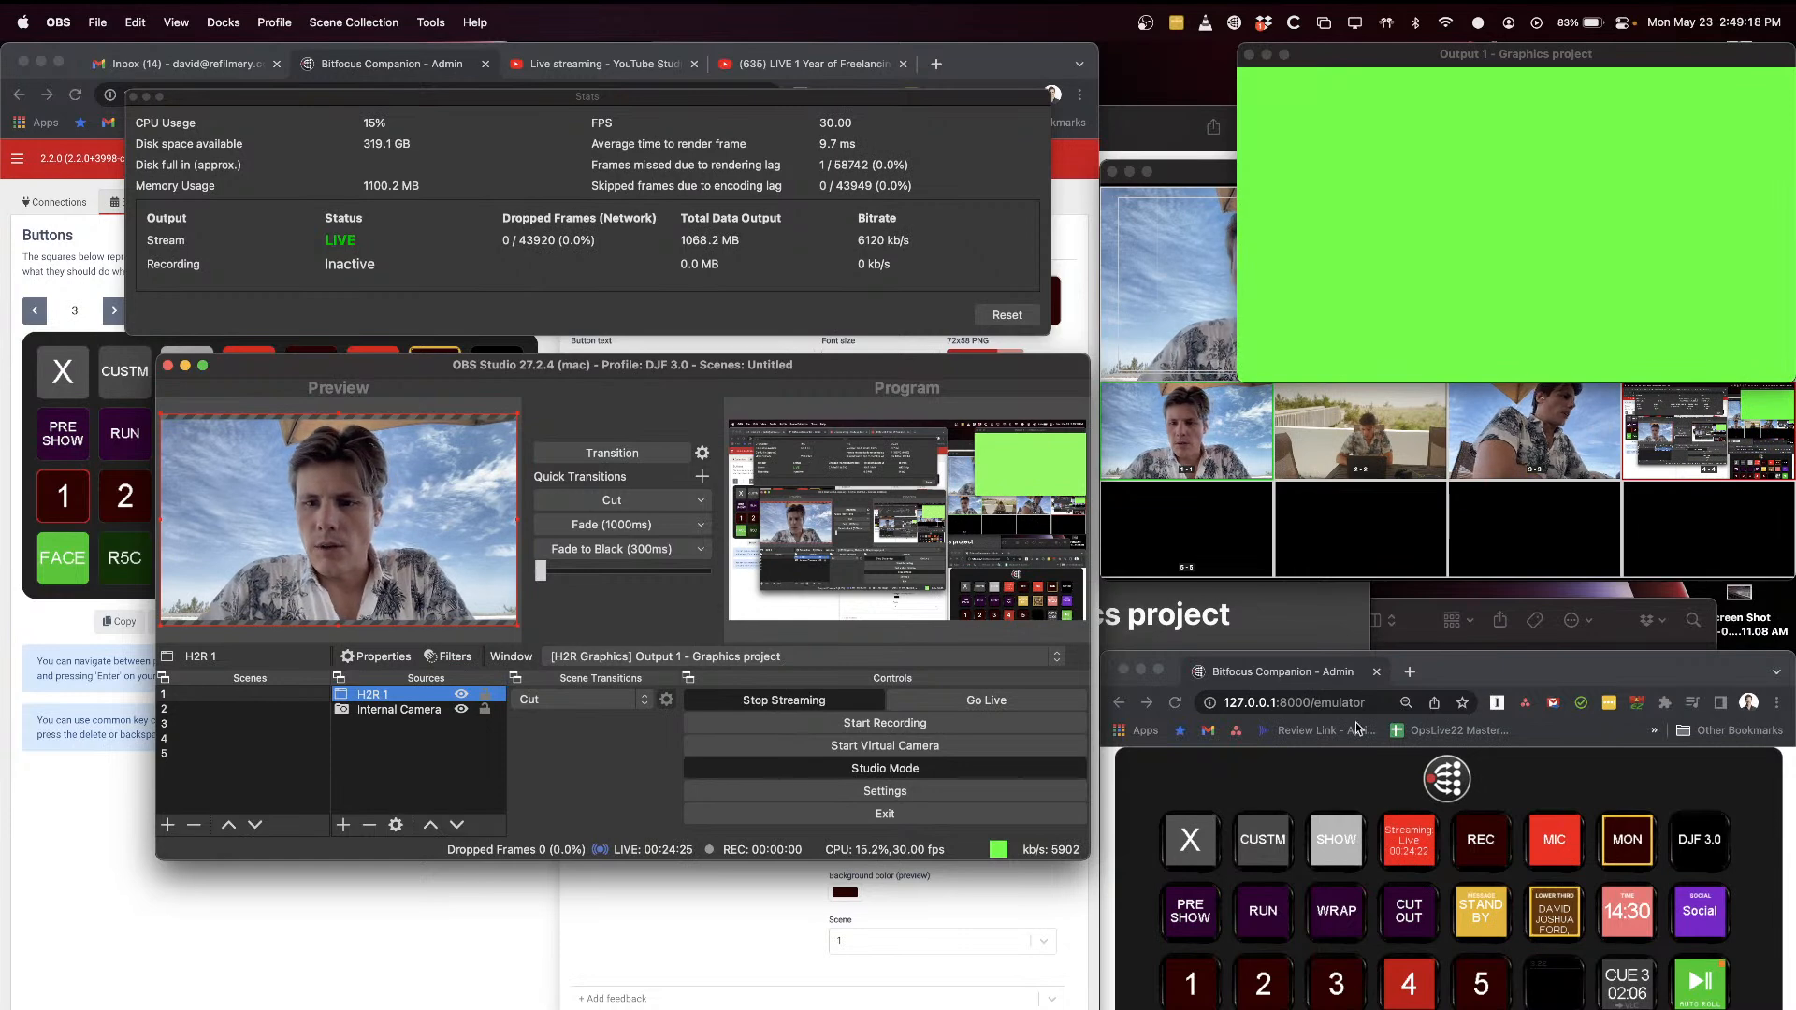
Step: Show the lower-third title from the Companion emulator and open the filters of the H2R 1 source in OBS
{"action": "left_click", "coordinate": [1525, 777]}
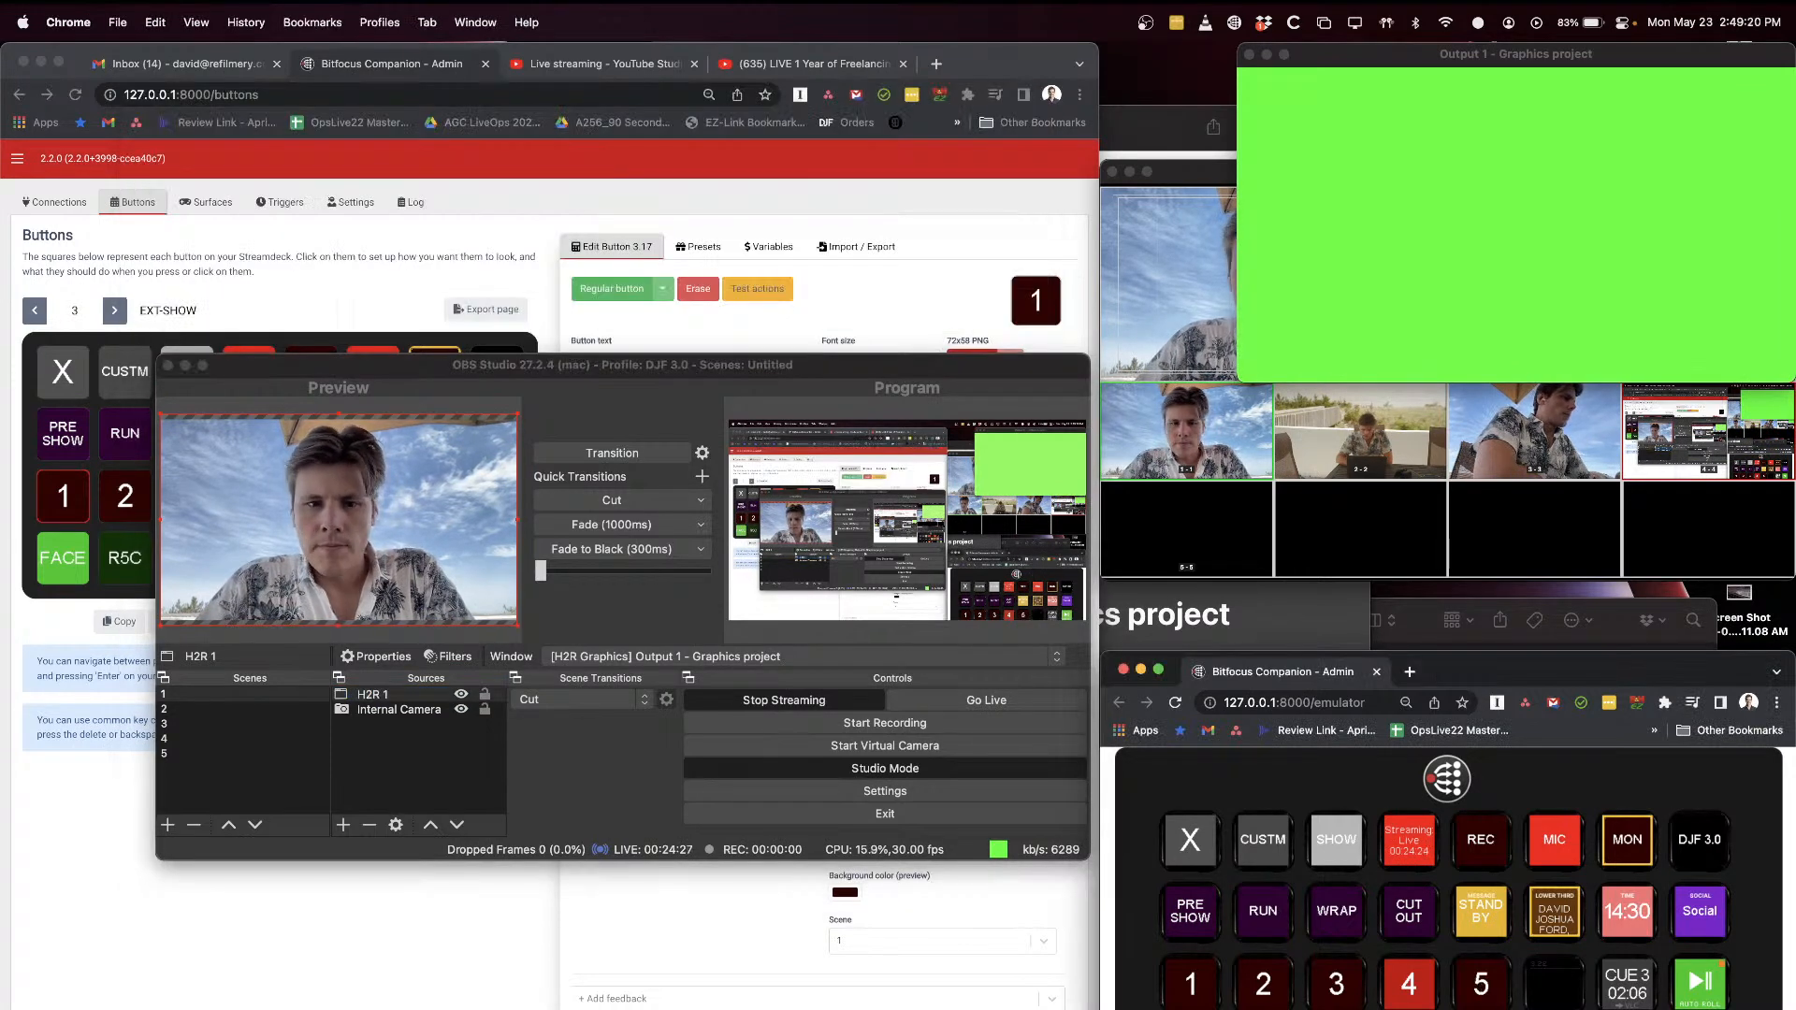
{"action": "left_click", "coordinate": [1553, 908]}
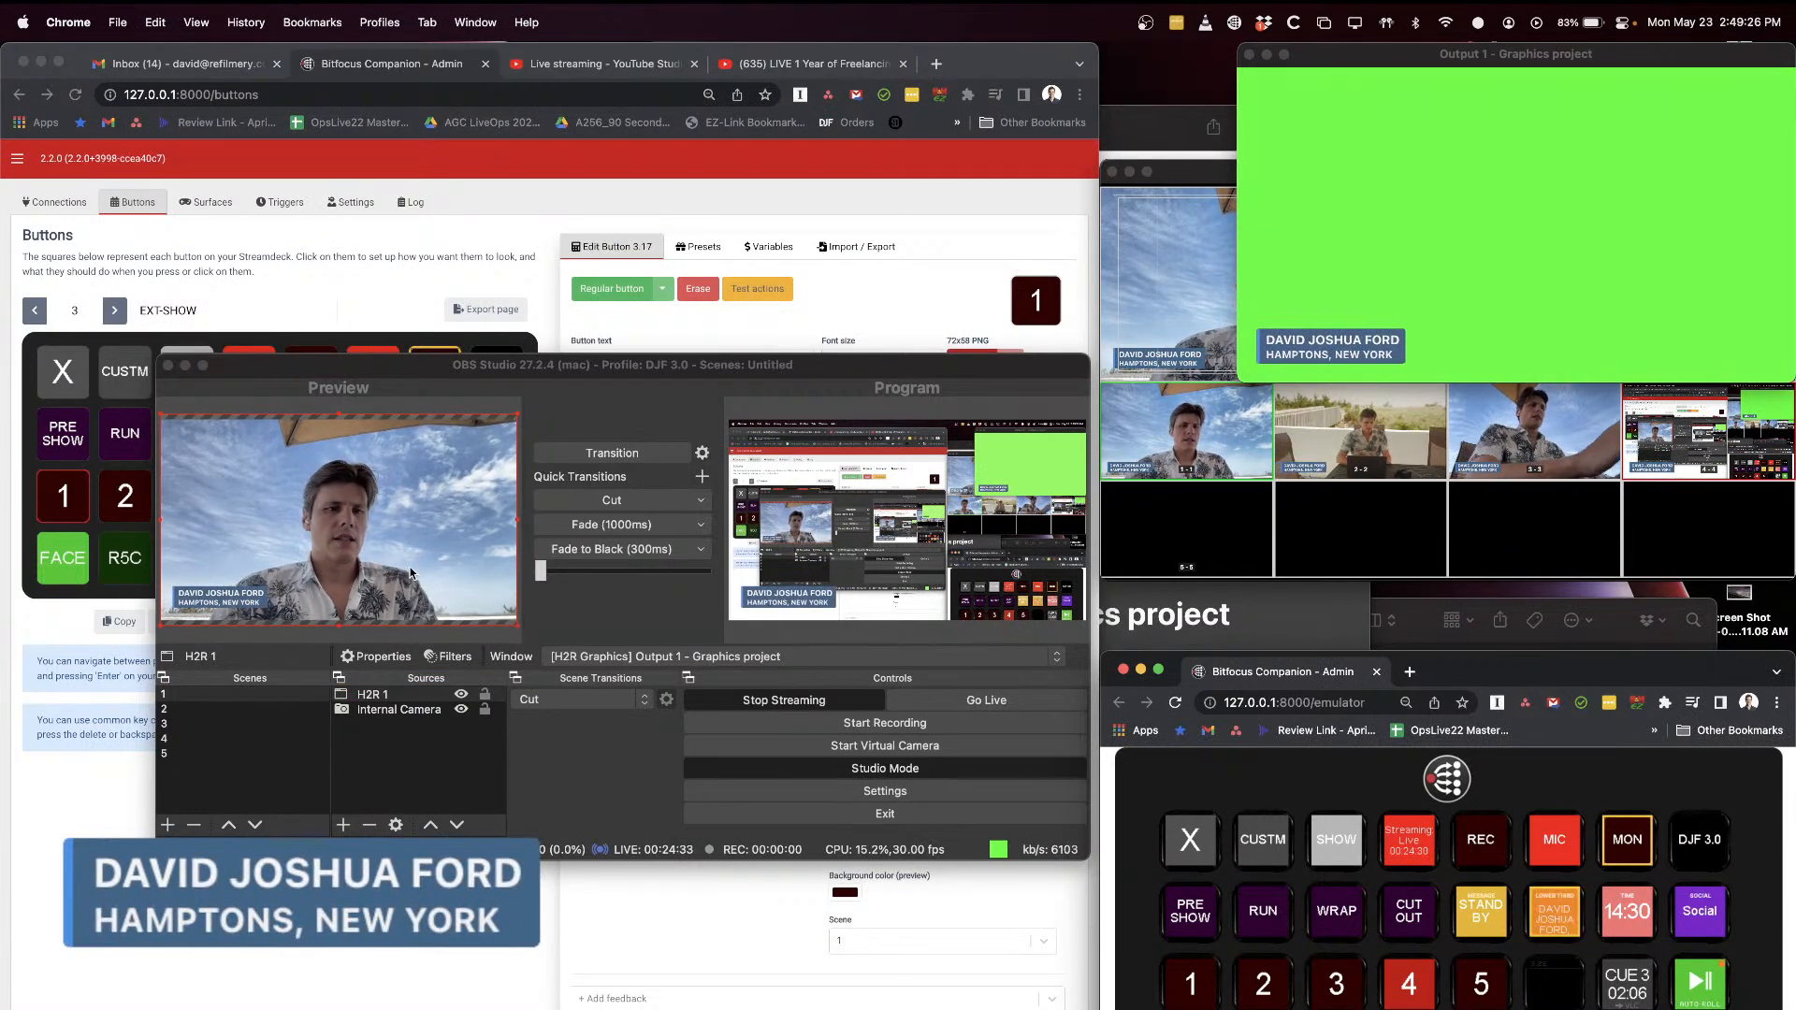
{"action": "right_click", "coordinate": [370, 693]}
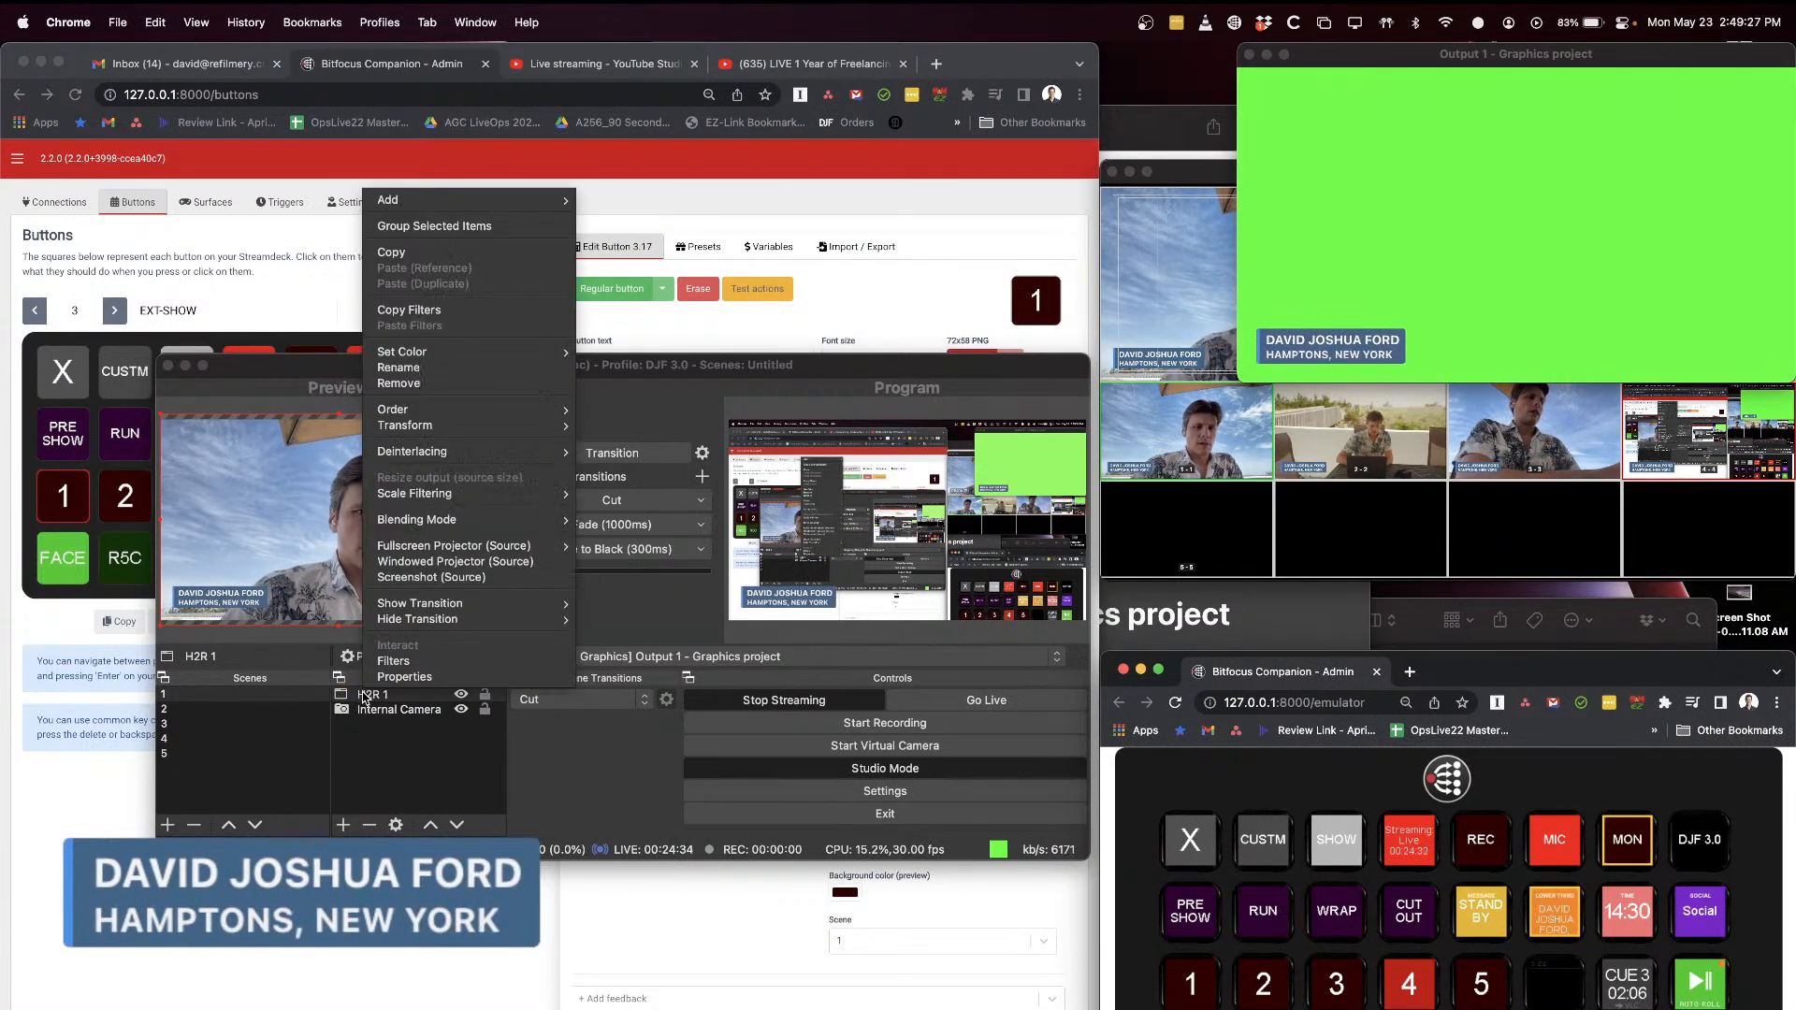
{"action": "left_click", "coordinate": [417, 661]}
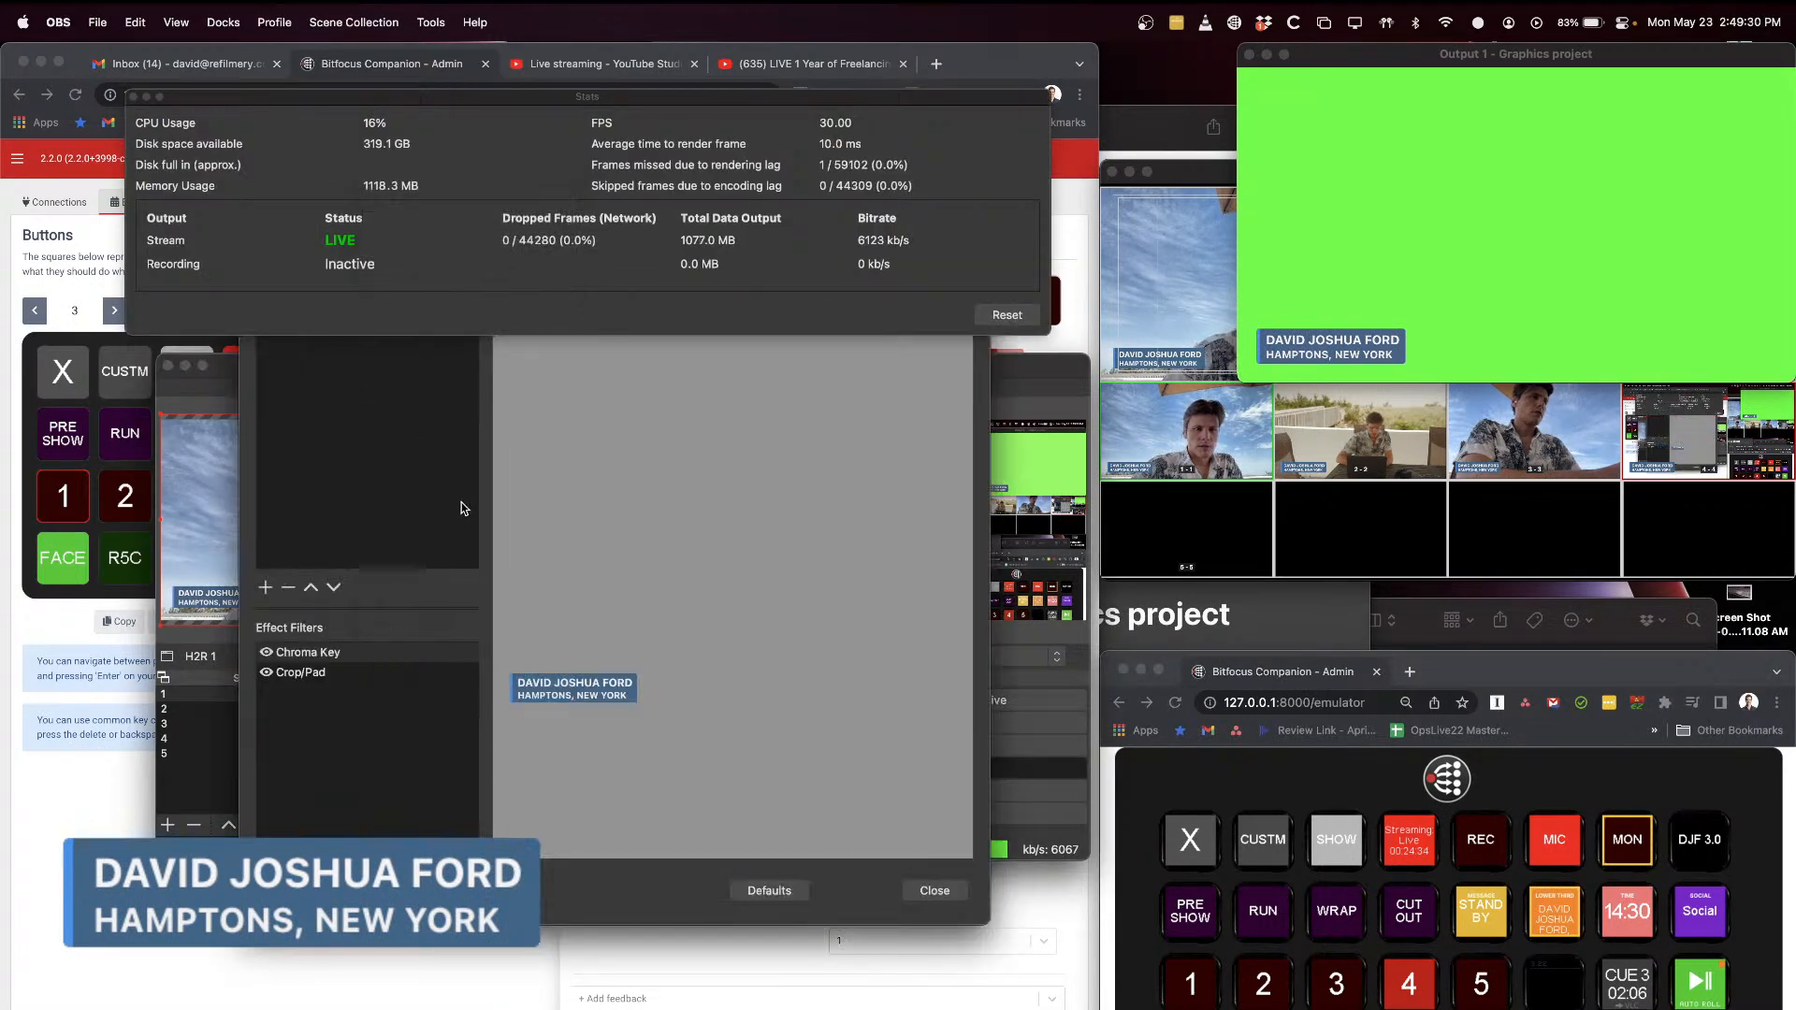
Step: Move the Stats window below the H2R 1 filters window to uncover the filter settings
{"action": "left_click_drag", "start_coordinate": [323, 98], "coordinate": [332, 10]}
{"action": "left_click", "coordinate": [393, 362]}
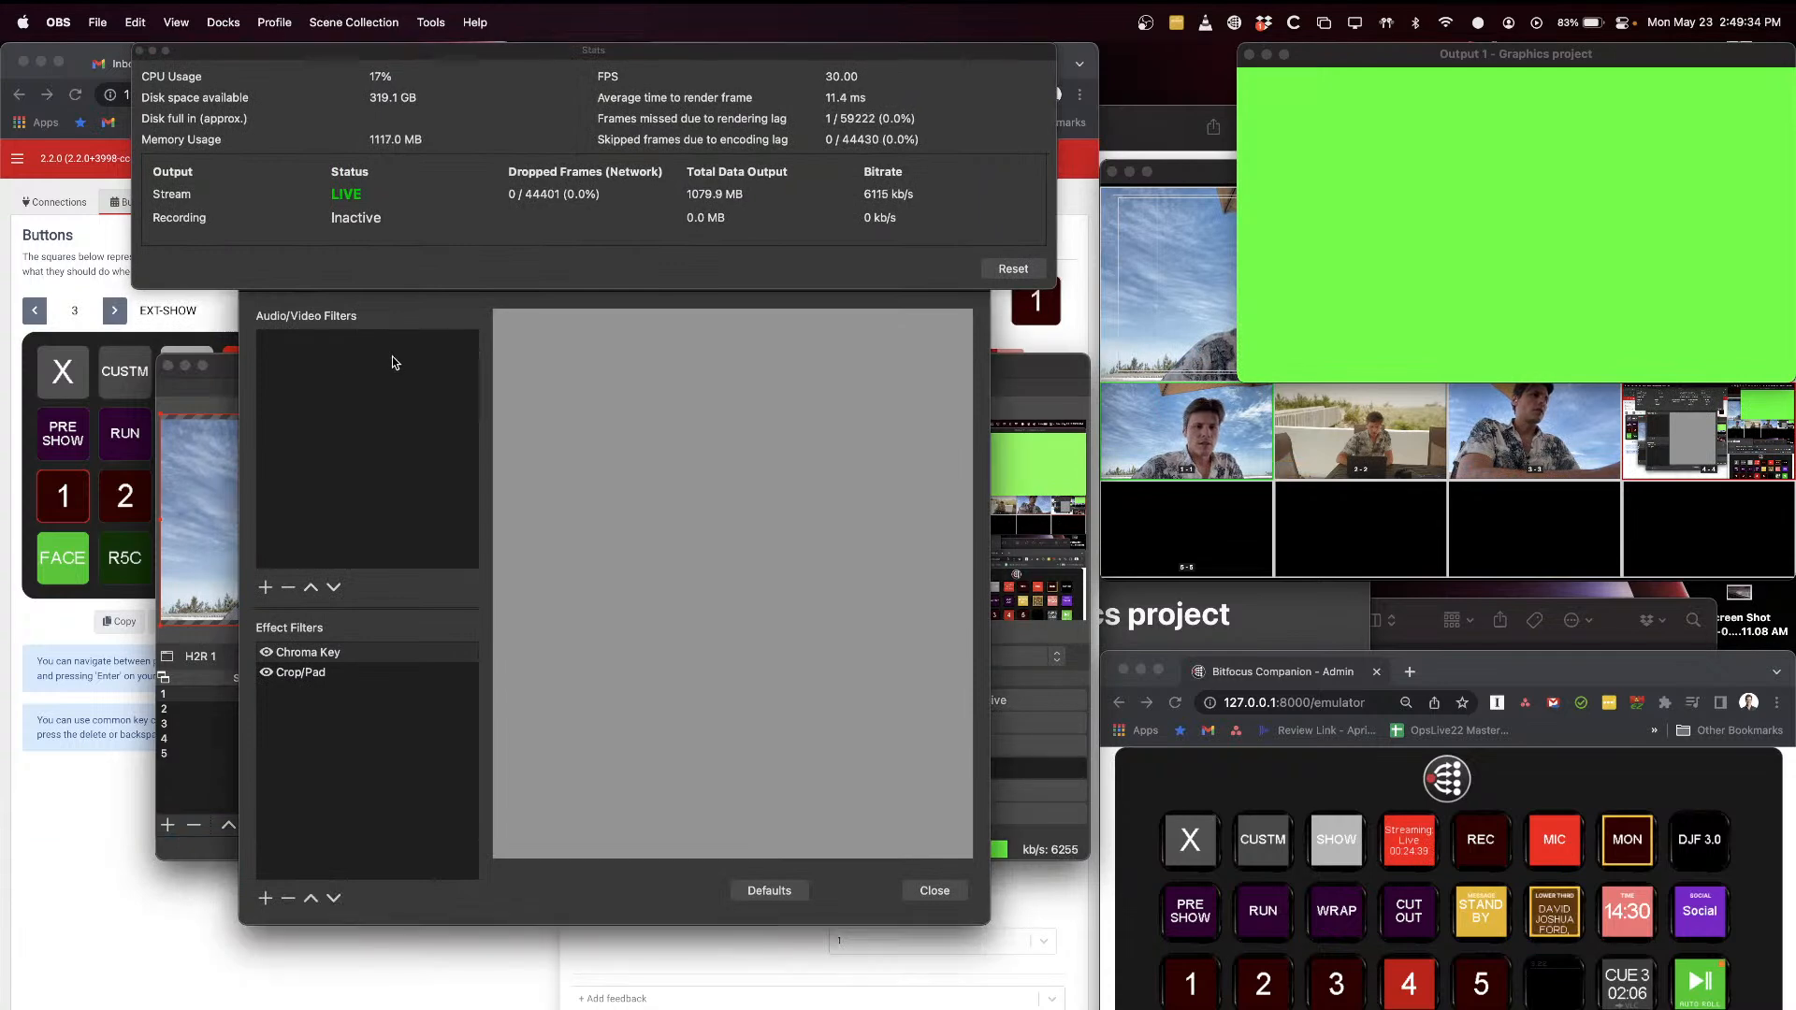
{"action": "left_click", "coordinate": [325, 45]}
{"action": "left_click_drag", "start_coordinate": [324, 56], "coordinate": [299, 939]}
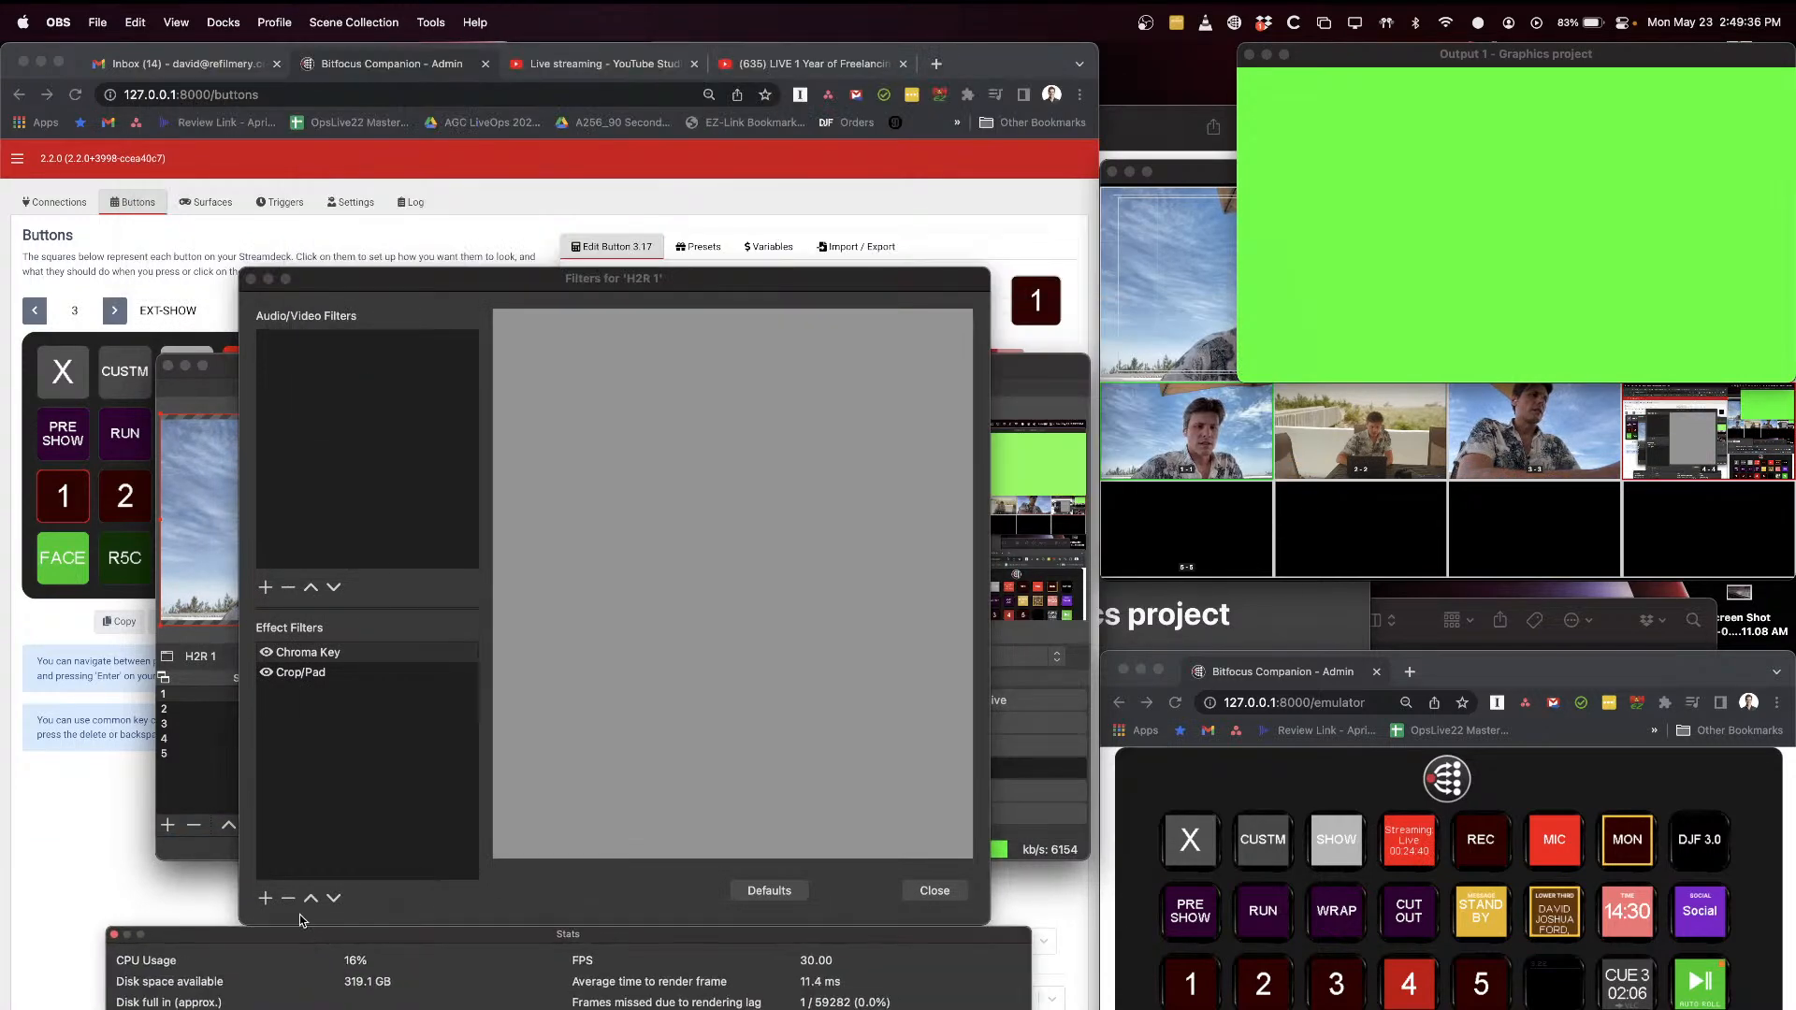
{"action": "left_click", "coordinate": [430, 293]}
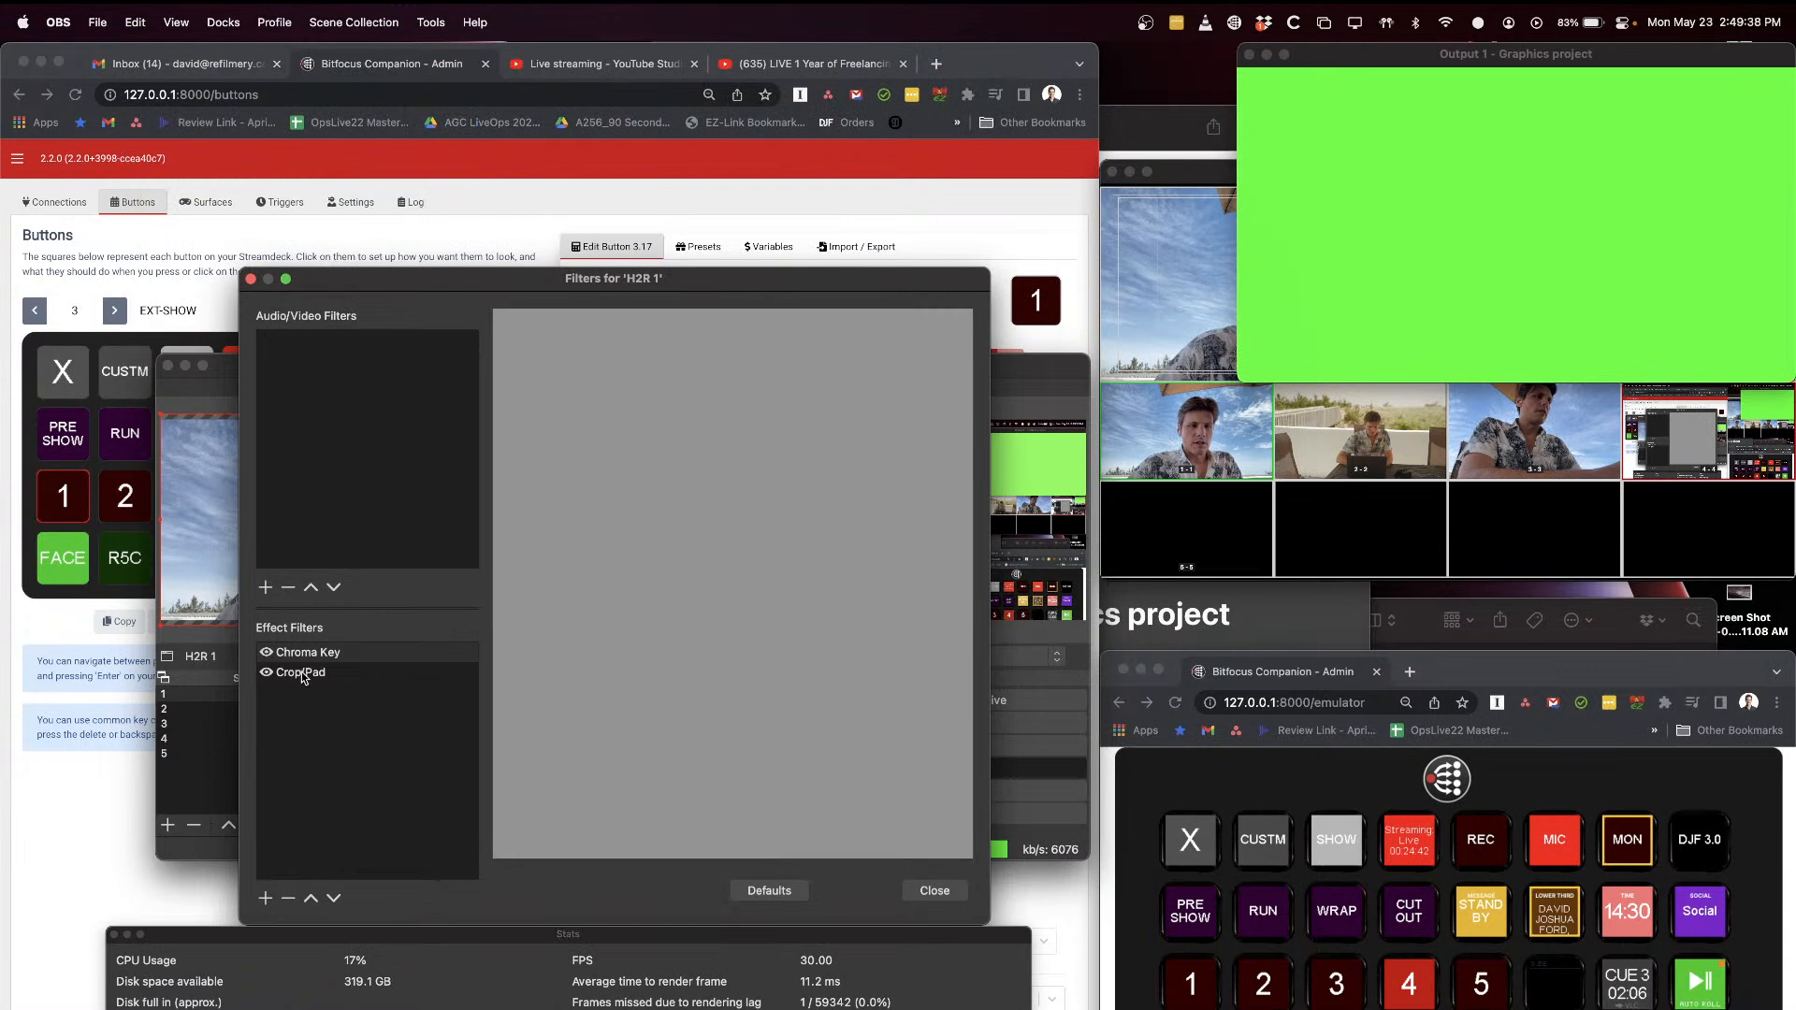
Step: Examine the Chroma Key and Crop/Pad filter settings of H2R 1, and close its filters window
{"action": "left_click", "coordinate": [363, 654]}
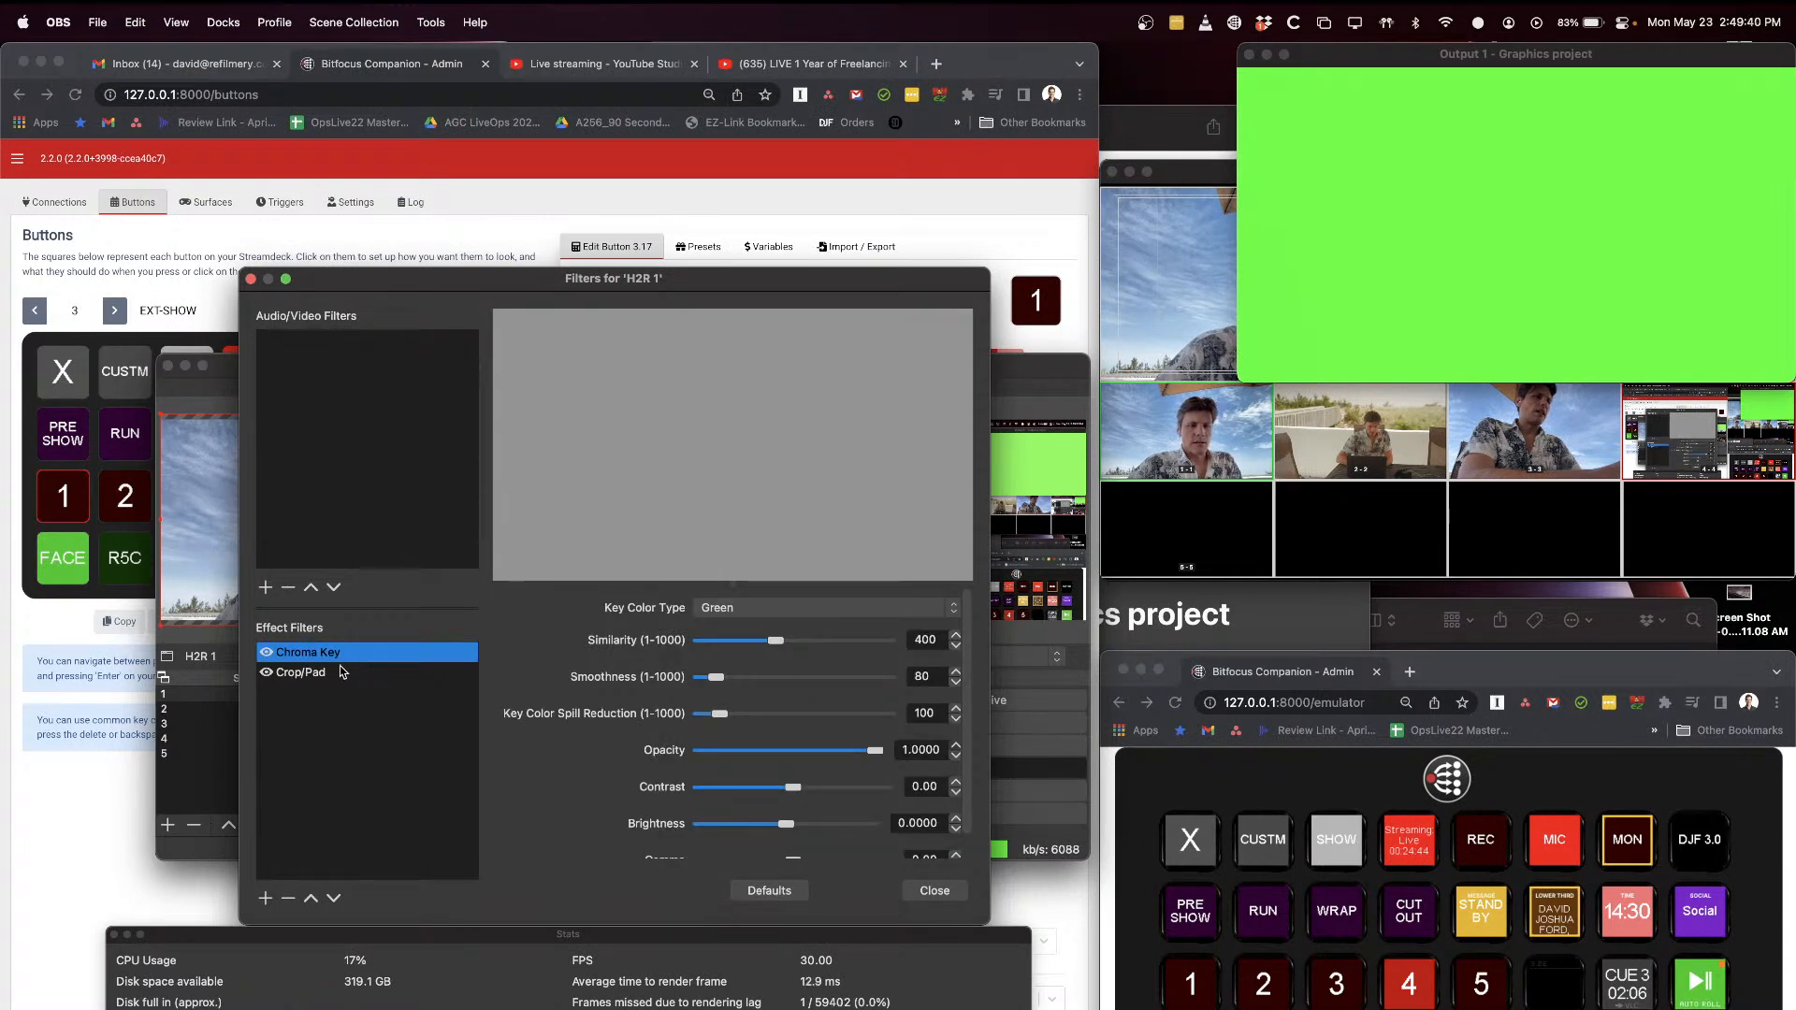
{"action": "left_click", "coordinate": [352, 674]}
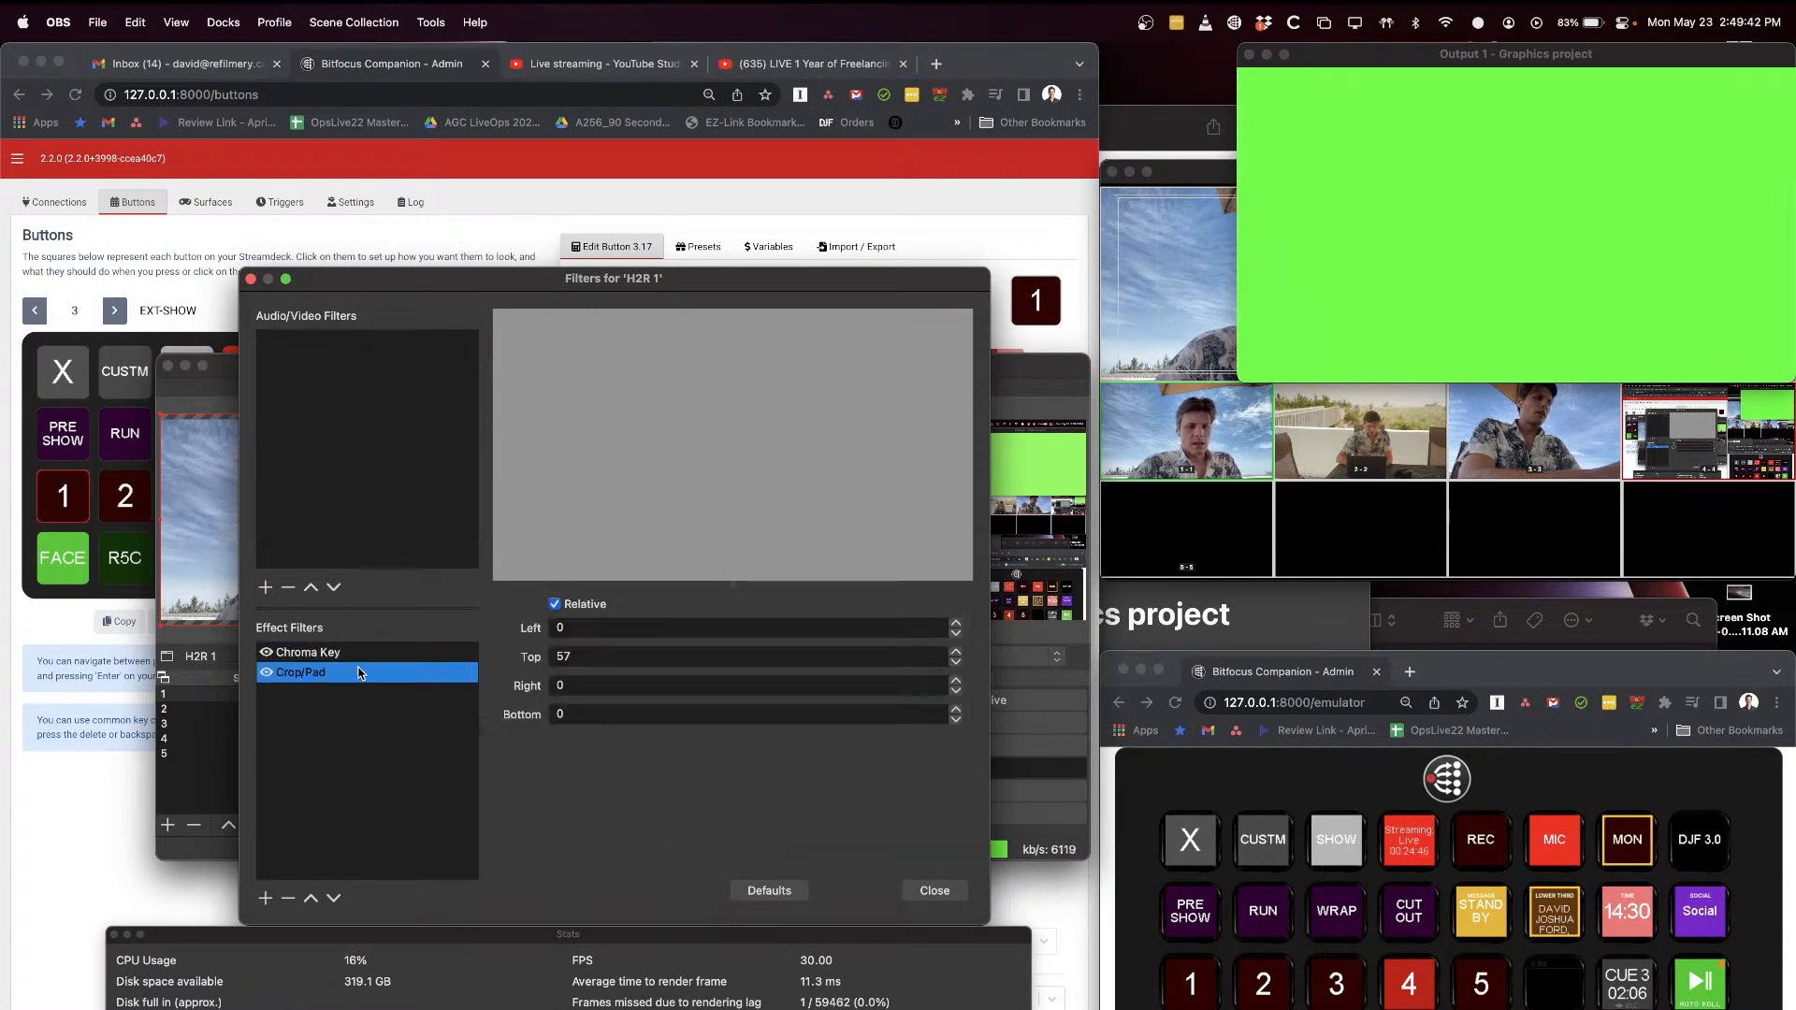
{"action": "left_click", "coordinate": [362, 654]}
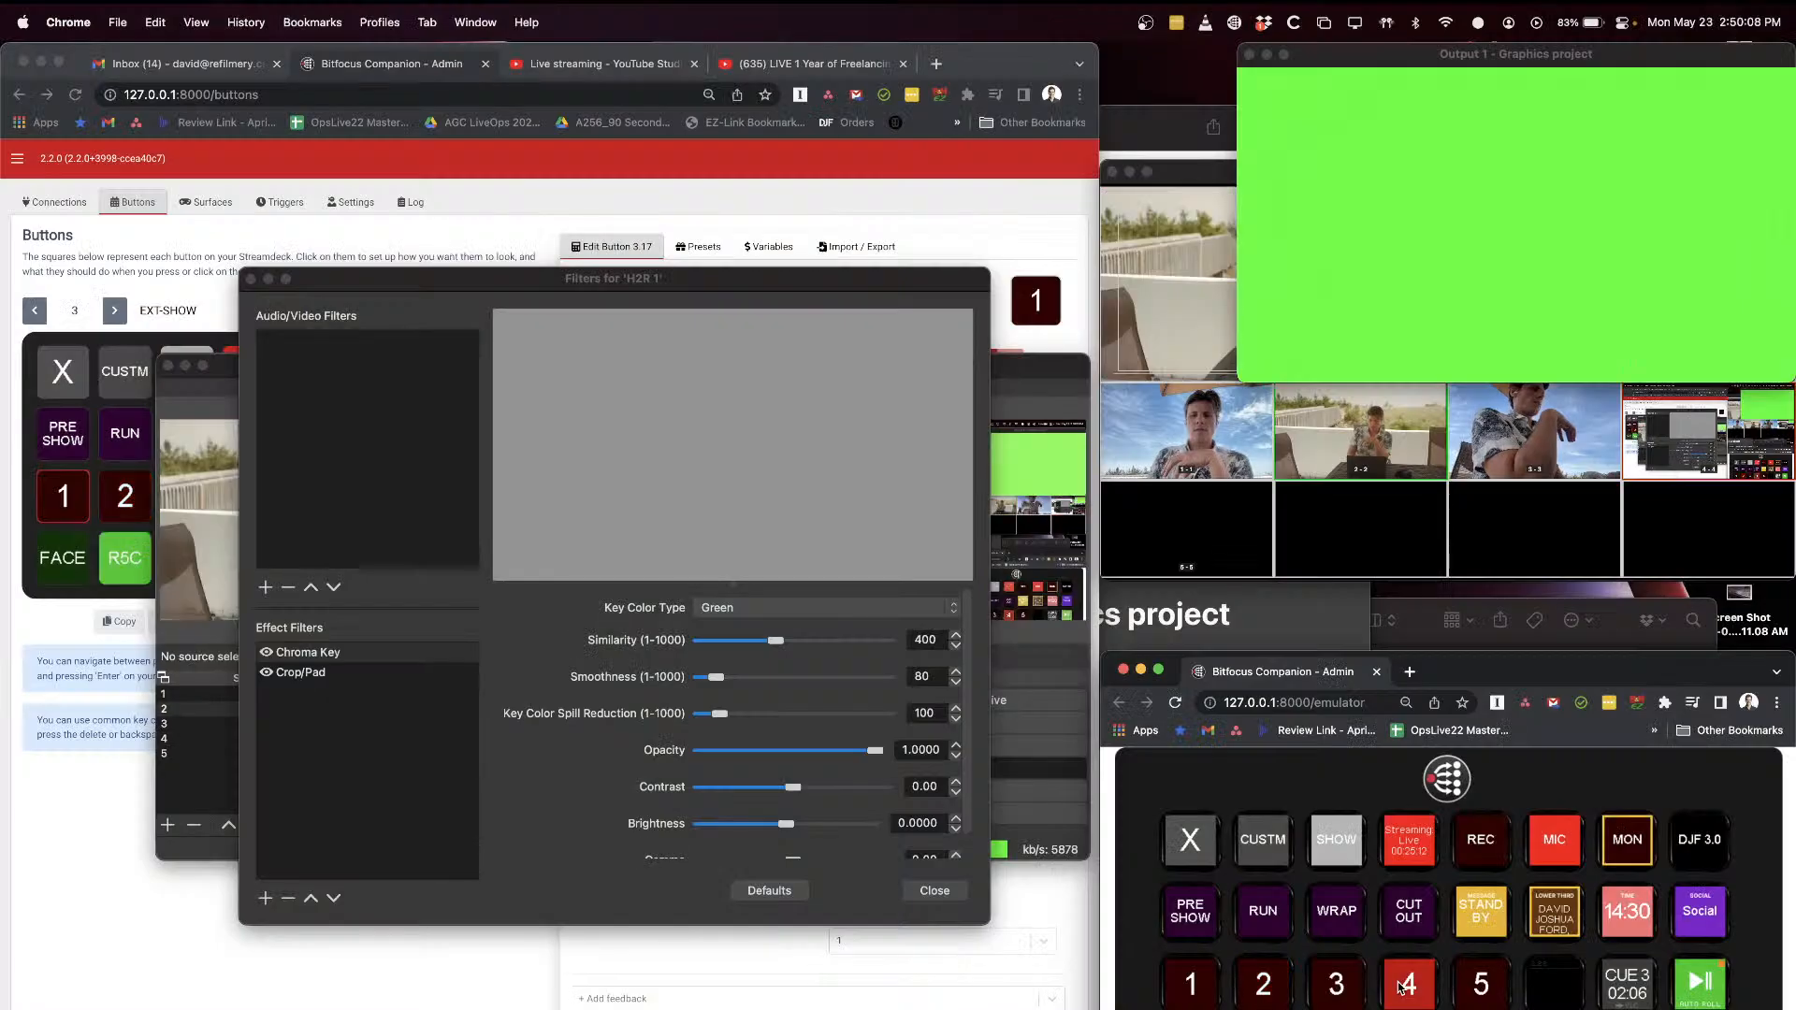
{"action": "left_click", "coordinate": [250, 279]}
Step: Inspect the H2R 1 source and its available options in scene 2, leaving scene 2 selected
{"action": "left_click", "coordinate": [374, 694]}
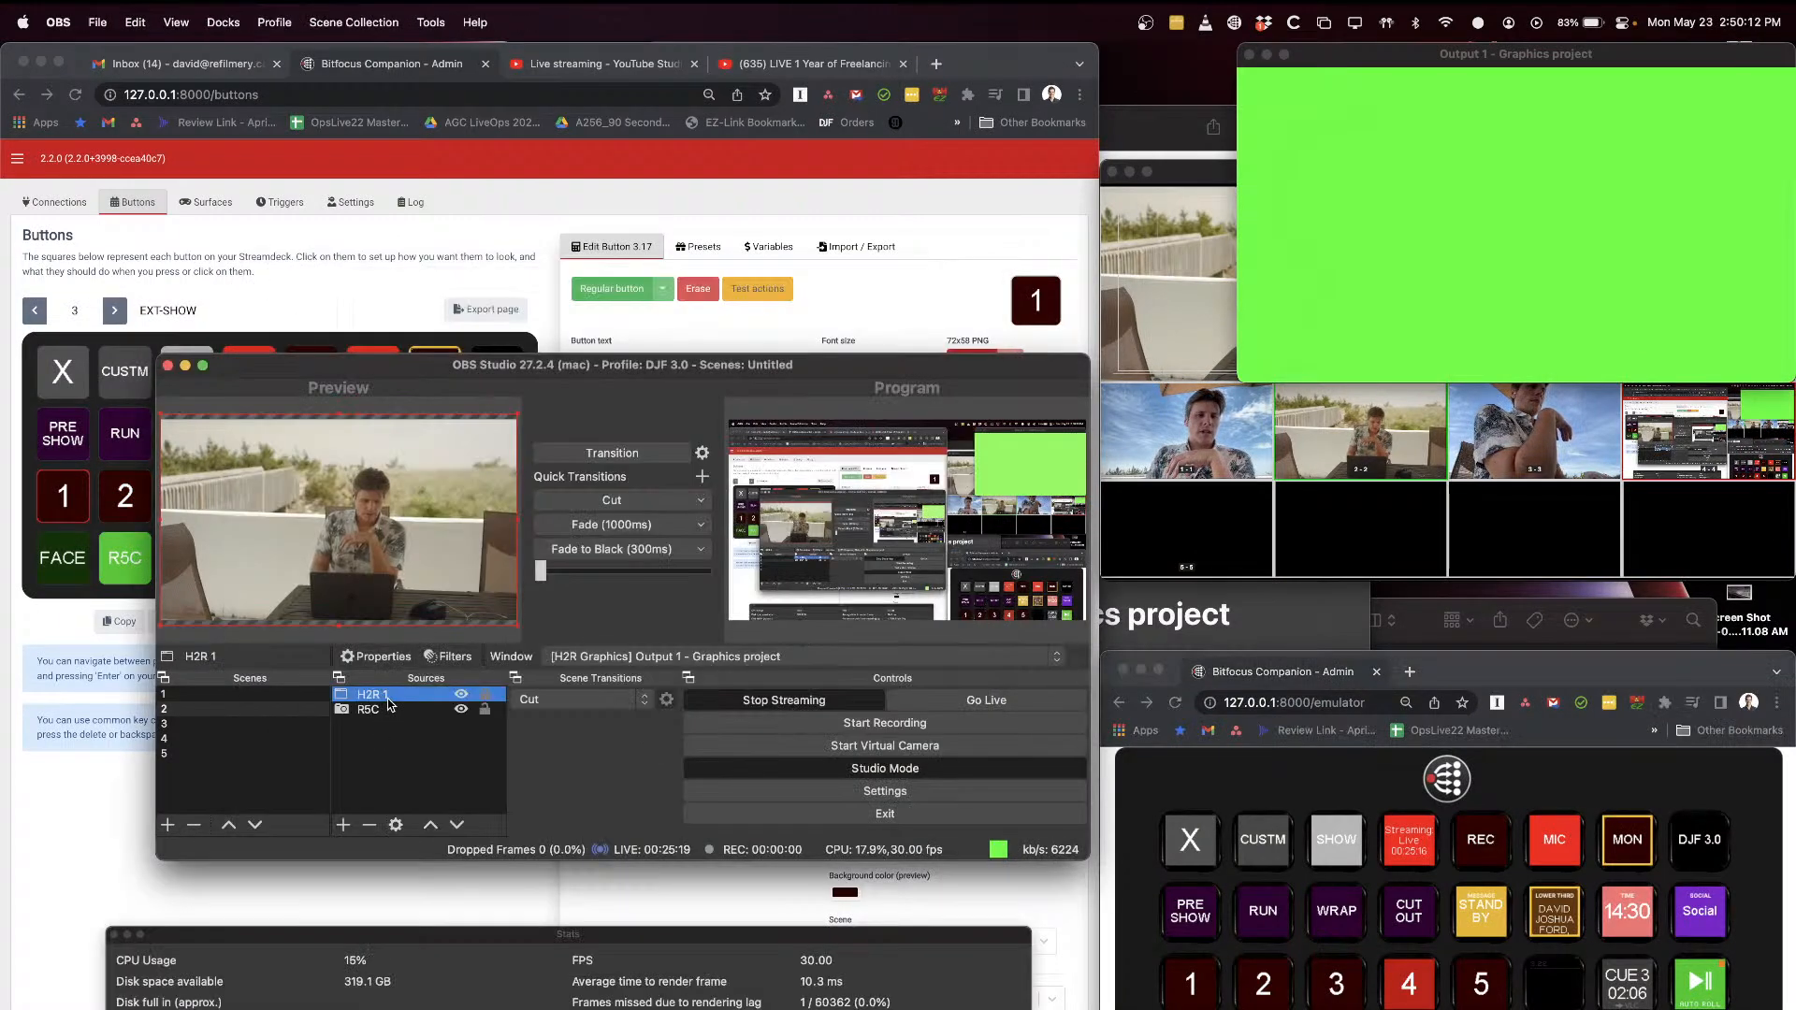
{"action": "right_click", "coordinate": [403, 704]}
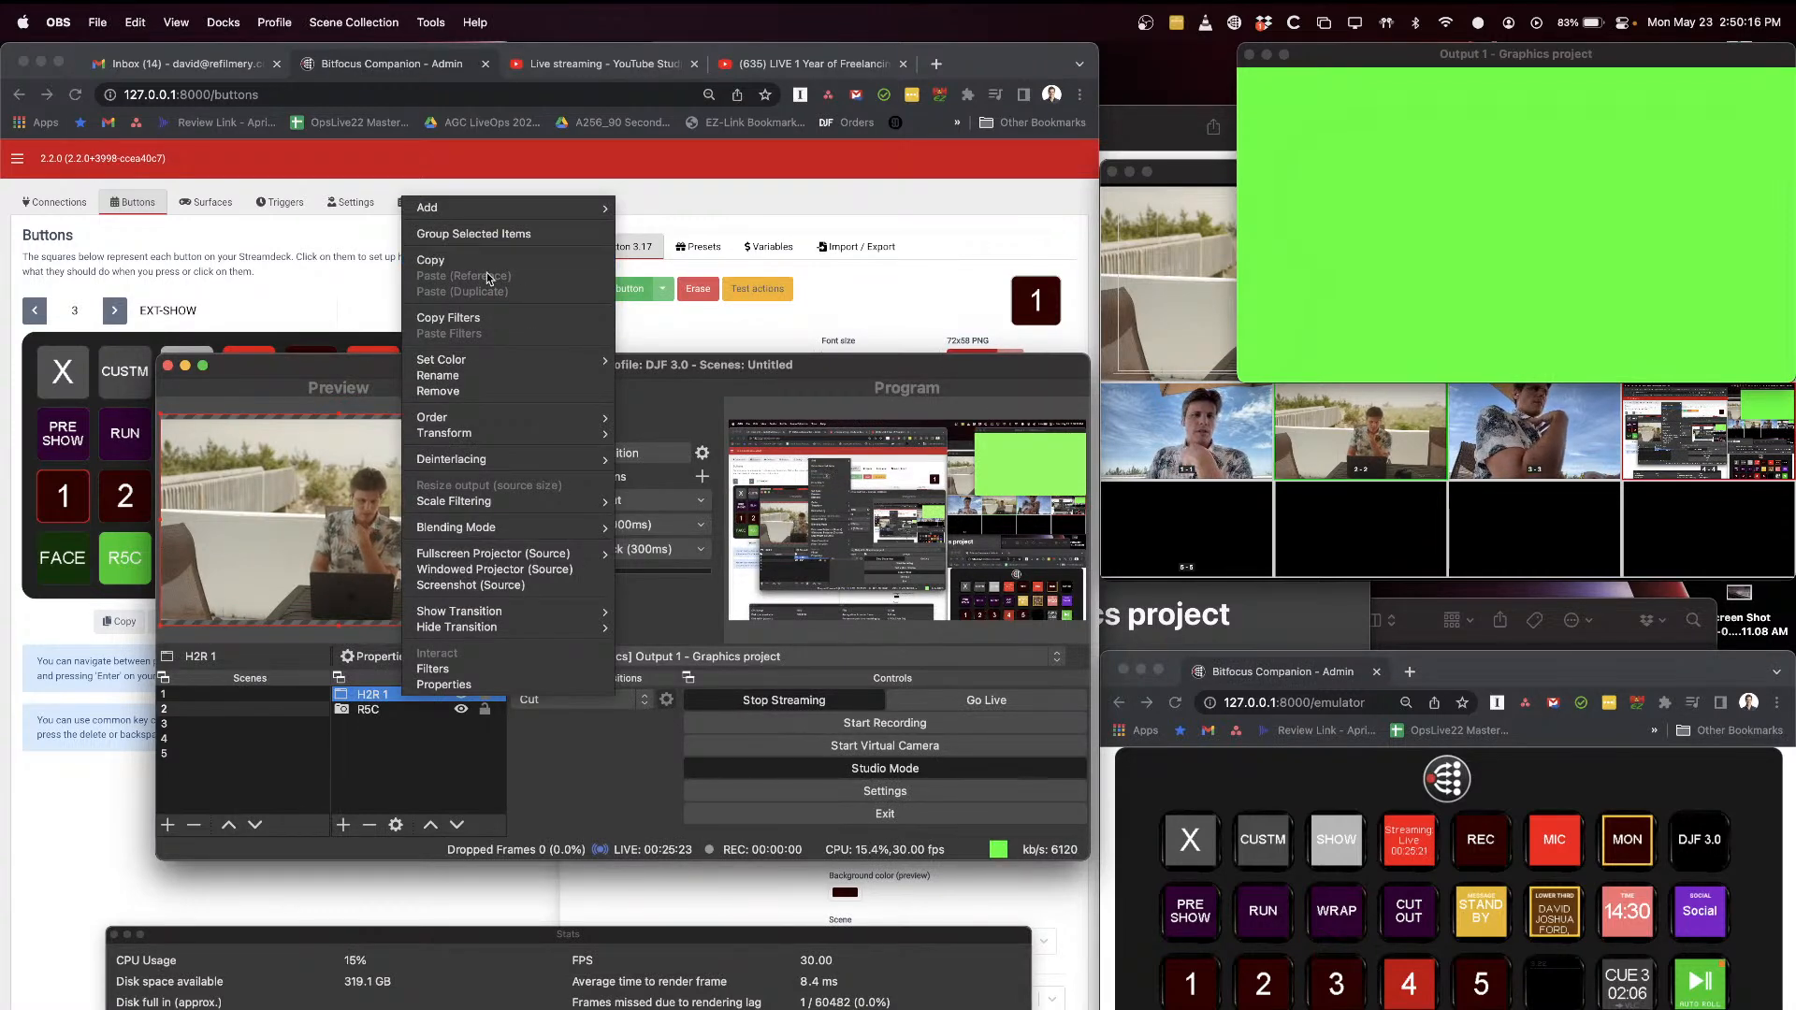
{"action": "left_click", "coordinate": [267, 714]}
{"action": "left_click", "coordinate": [252, 710]}
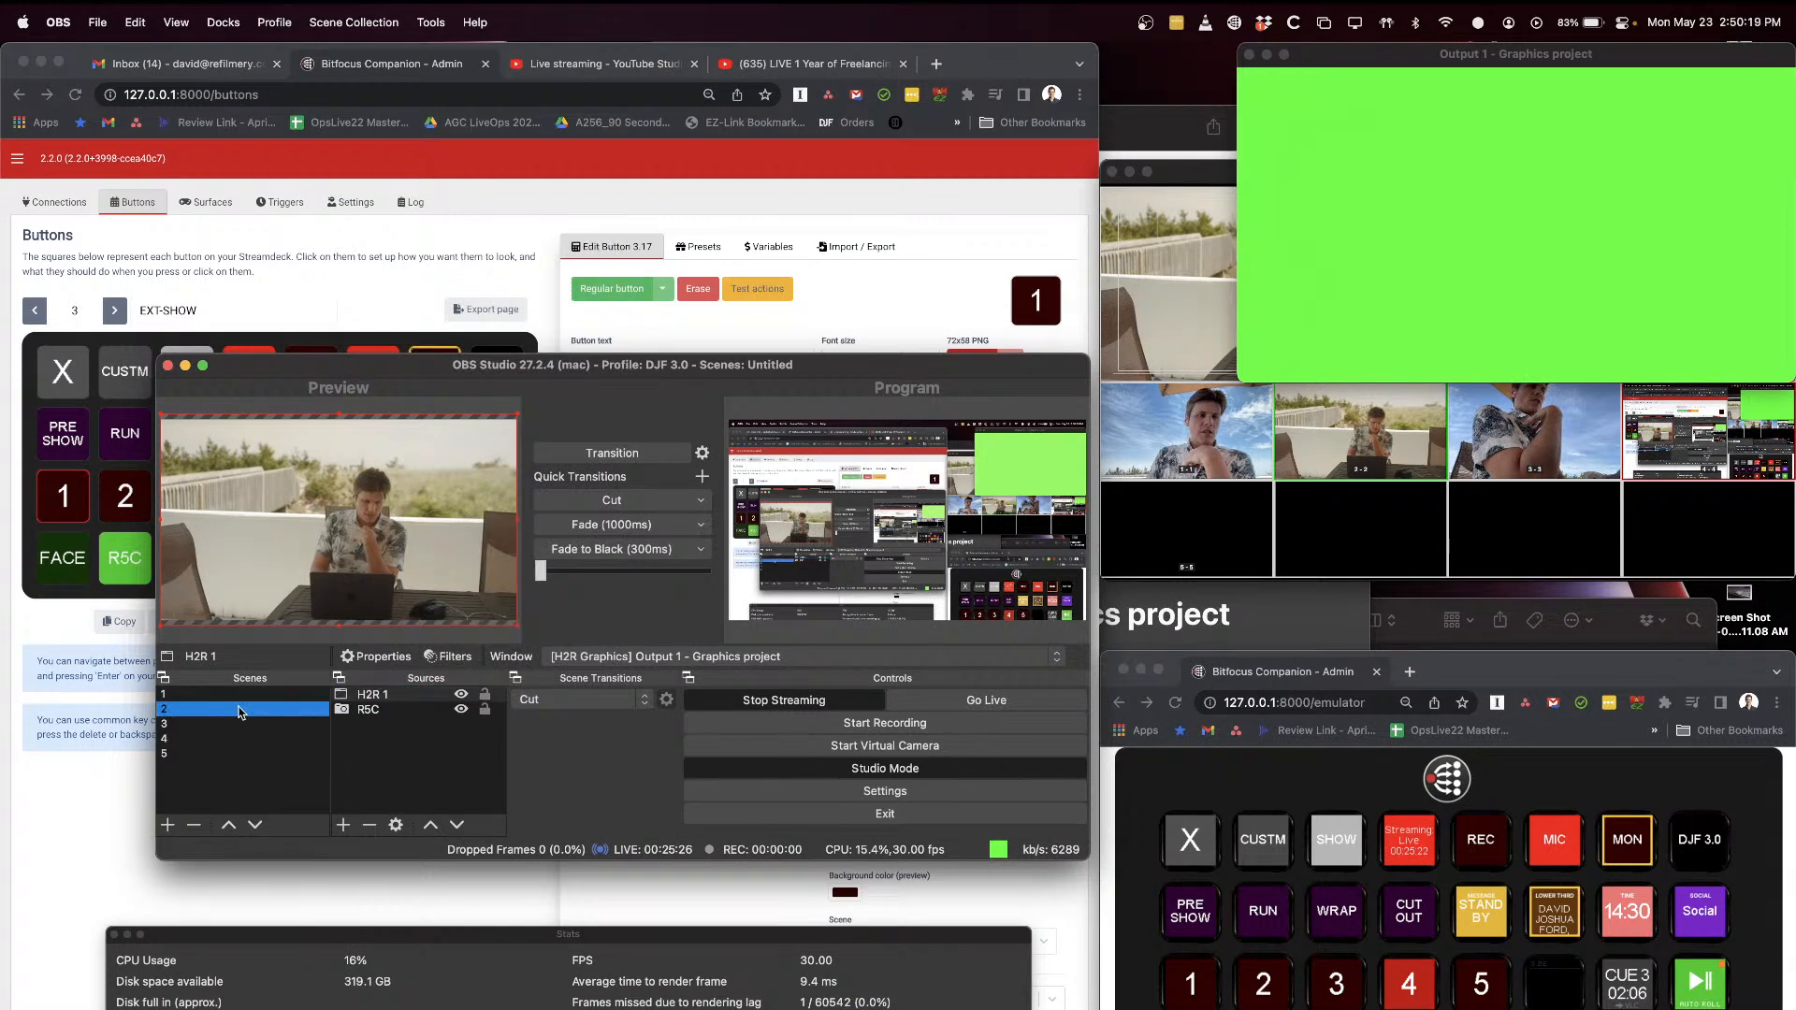
Step: Preview scenes 2, 3, 4, 5 and 1 in turn to compare their sources, and select the H2R 1 source in scene 1
{"action": "right_click", "coordinate": [376, 759]}
{"action": "left_click", "coordinate": [367, 756]}
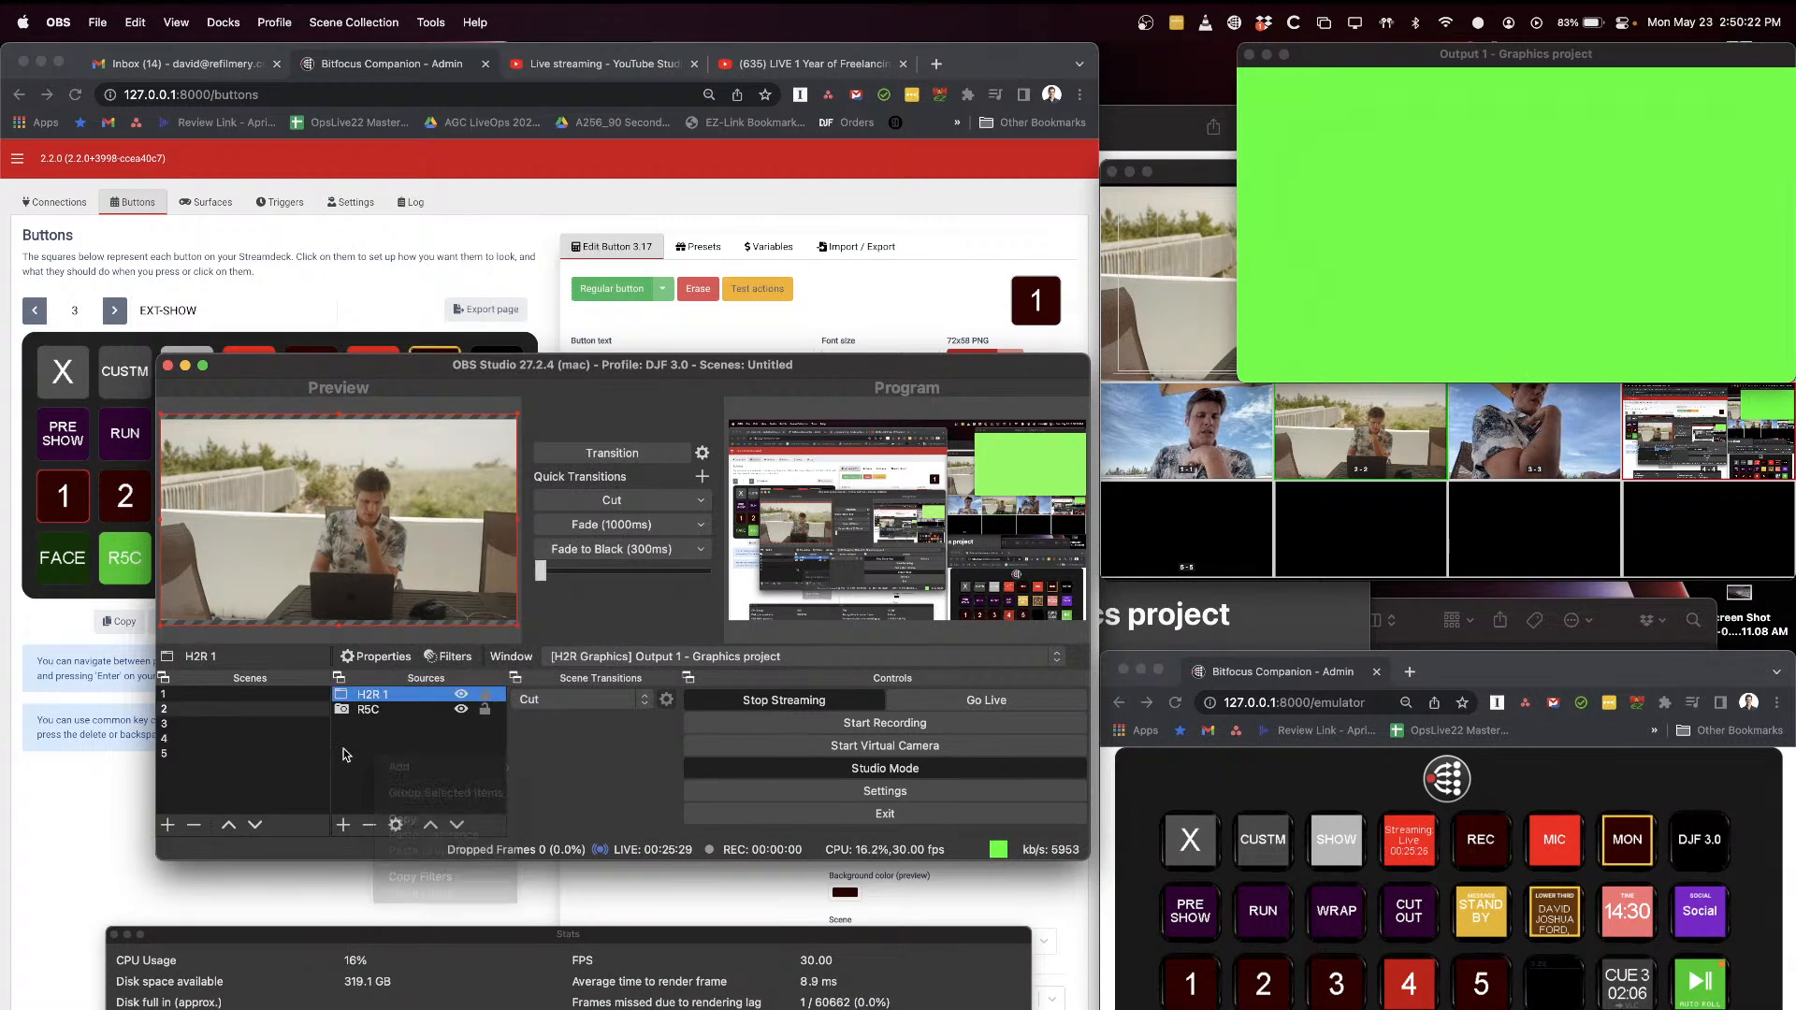
{"action": "left_click", "coordinate": [214, 710]}
{"action": "left_click", "coordinate": [215, 729]}
{"action": "left_click", "coordinate": [215, 740]}
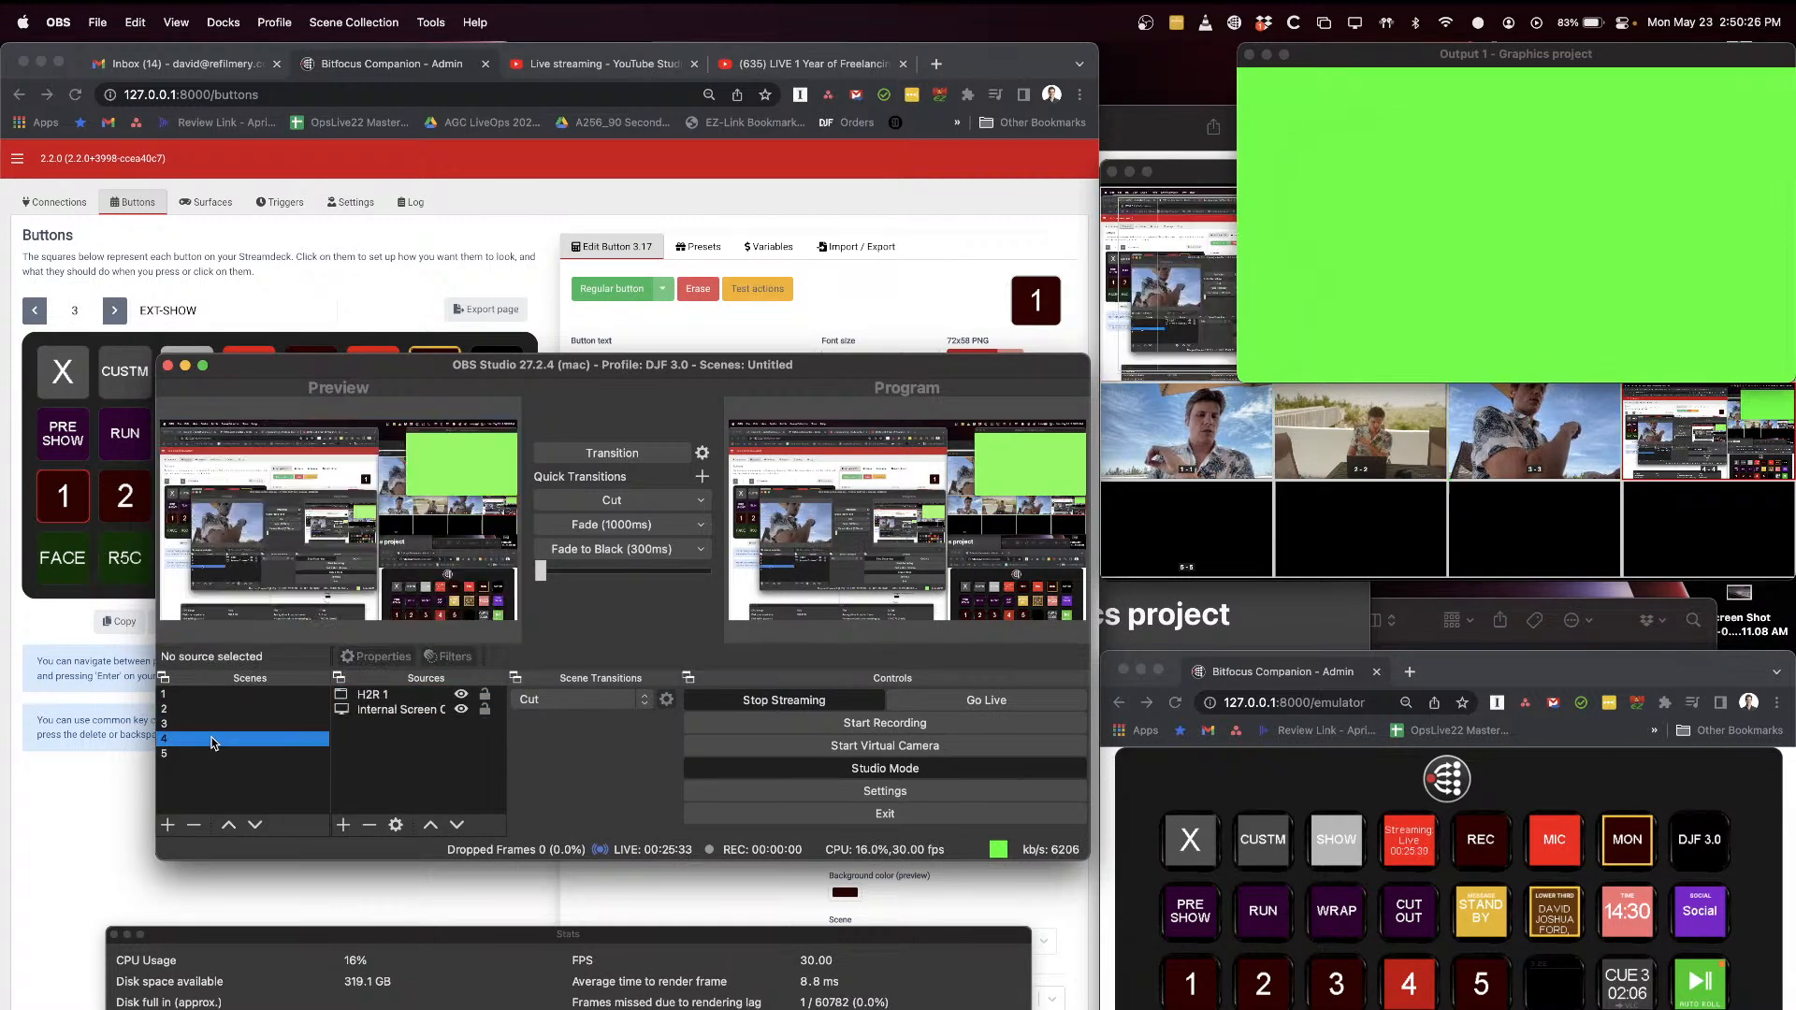
{"action": "left_click", "coordinate": [214, 755]}
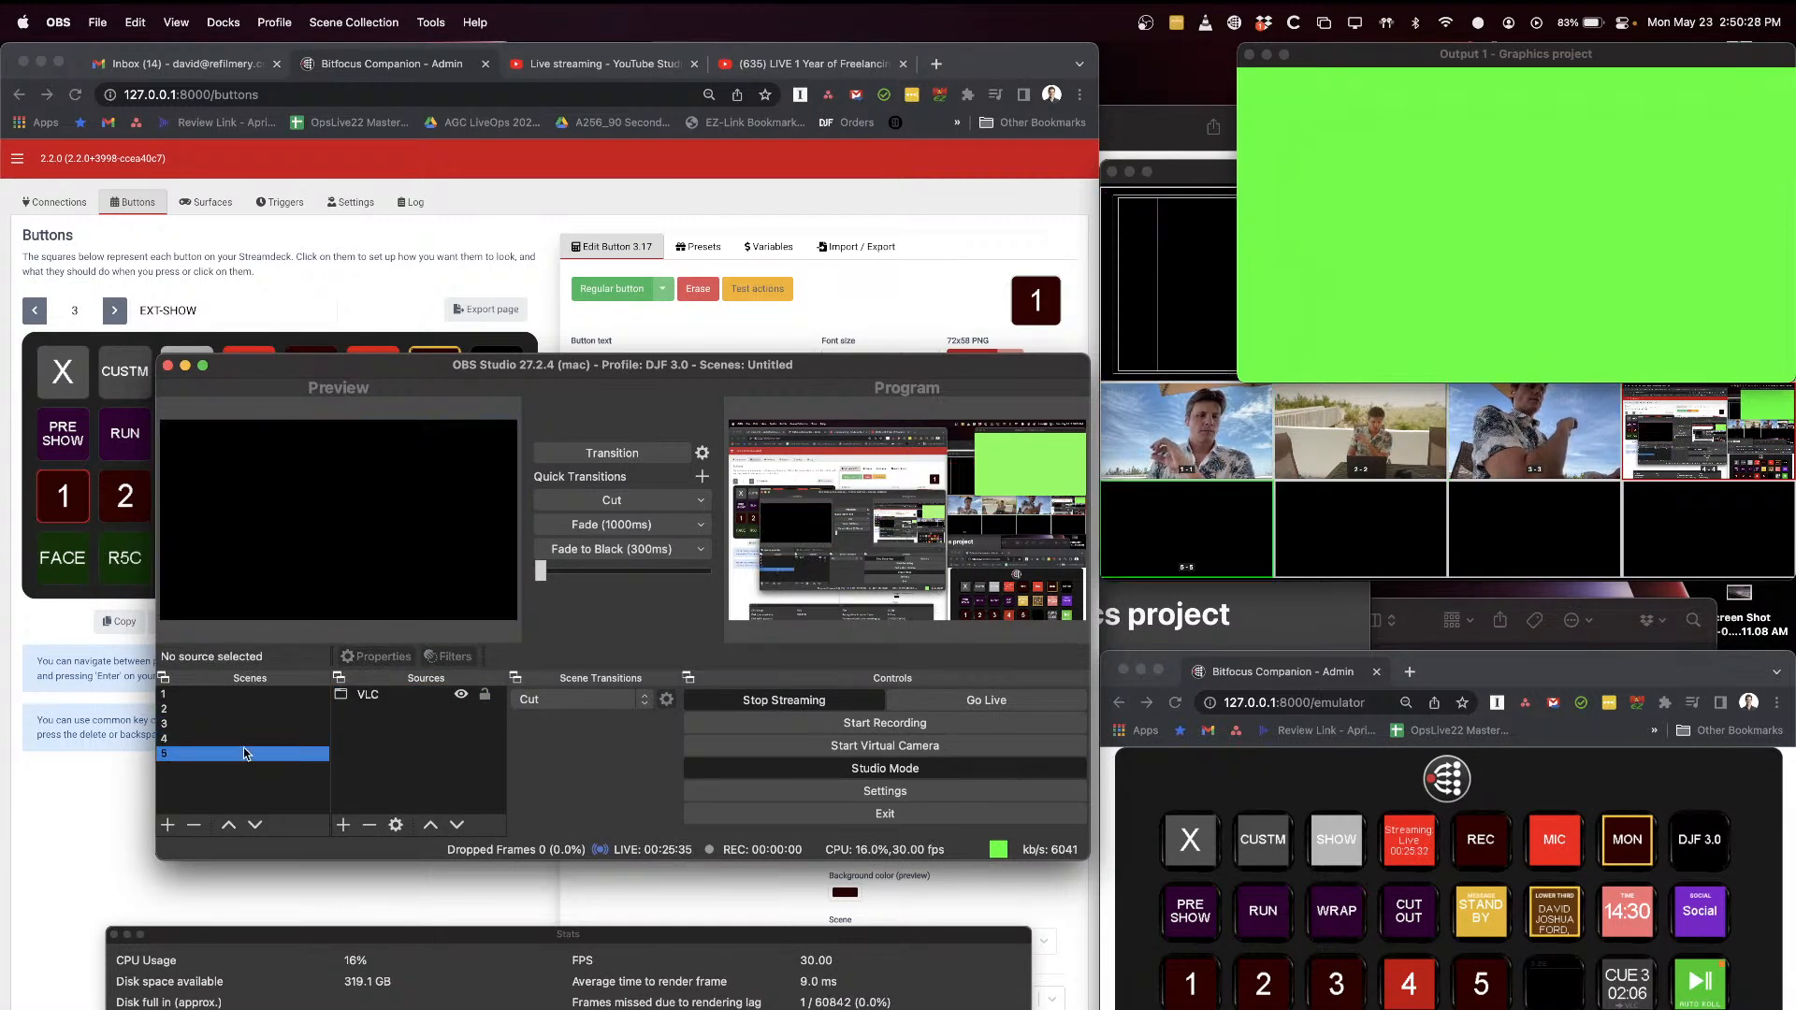
{"action": "left_click", "coordinate": [272, 694]}
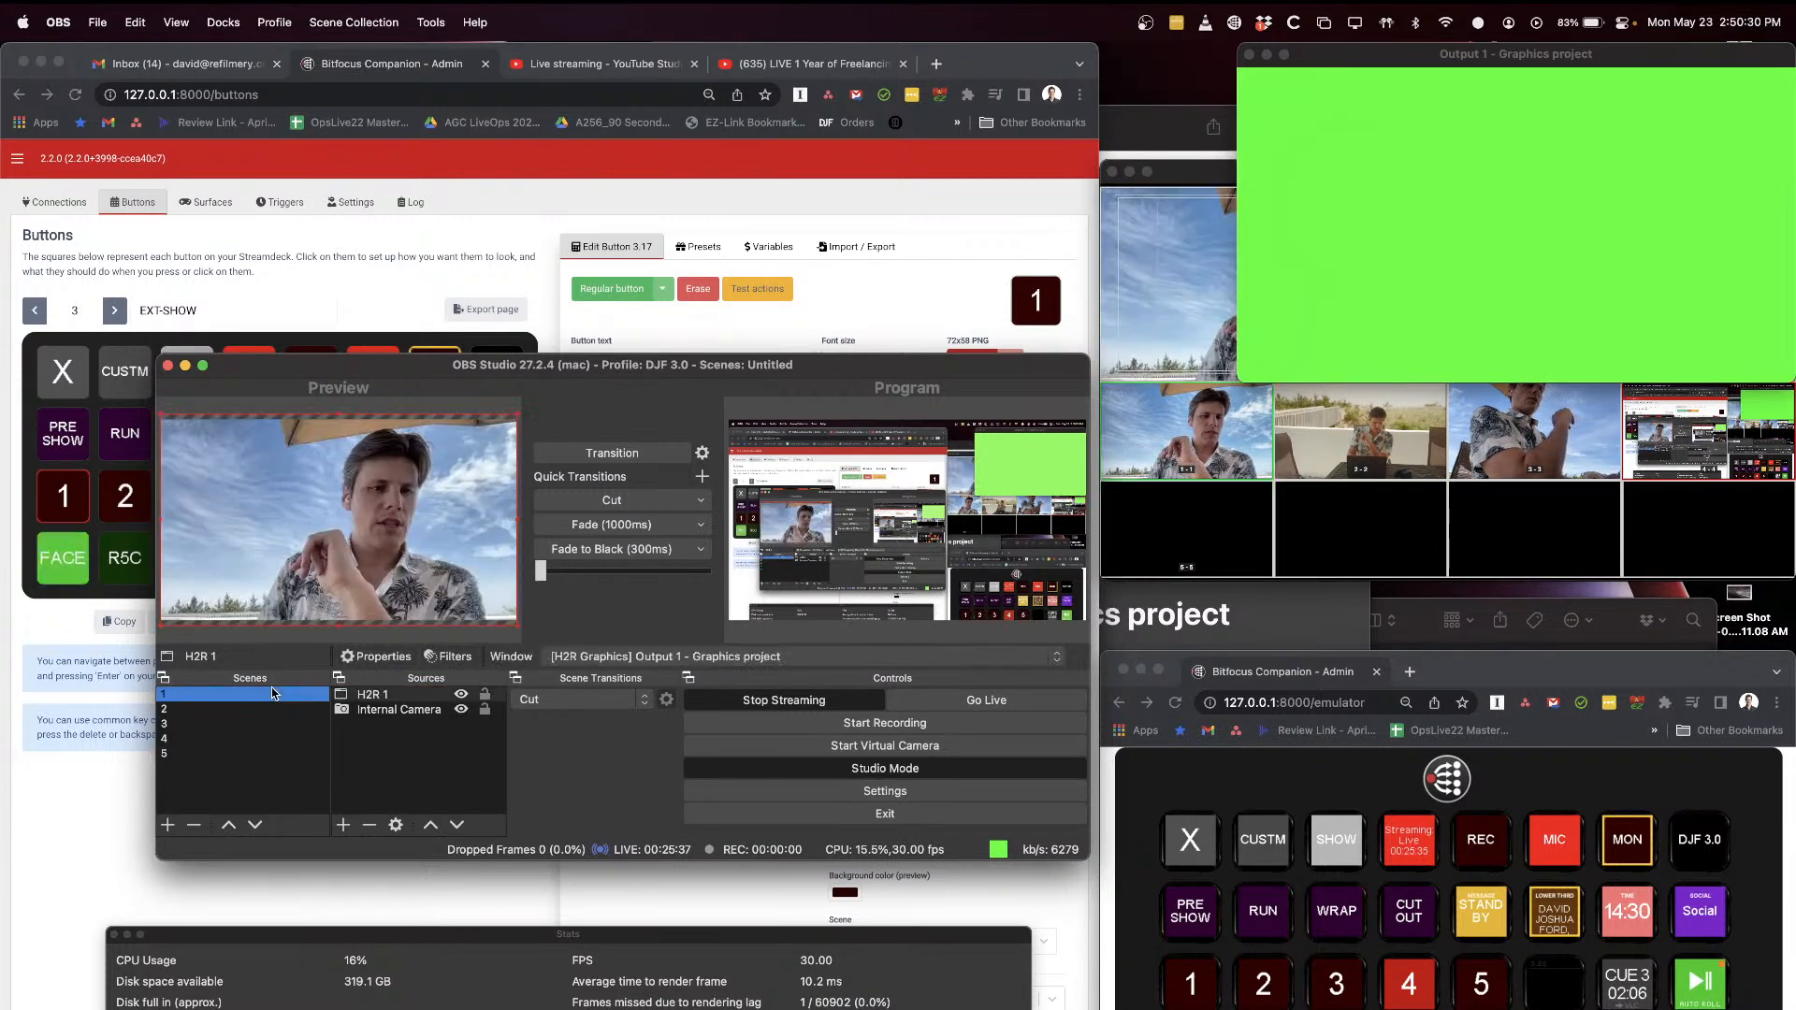
{"action": "left_click", "coordinate": [400, 697]}
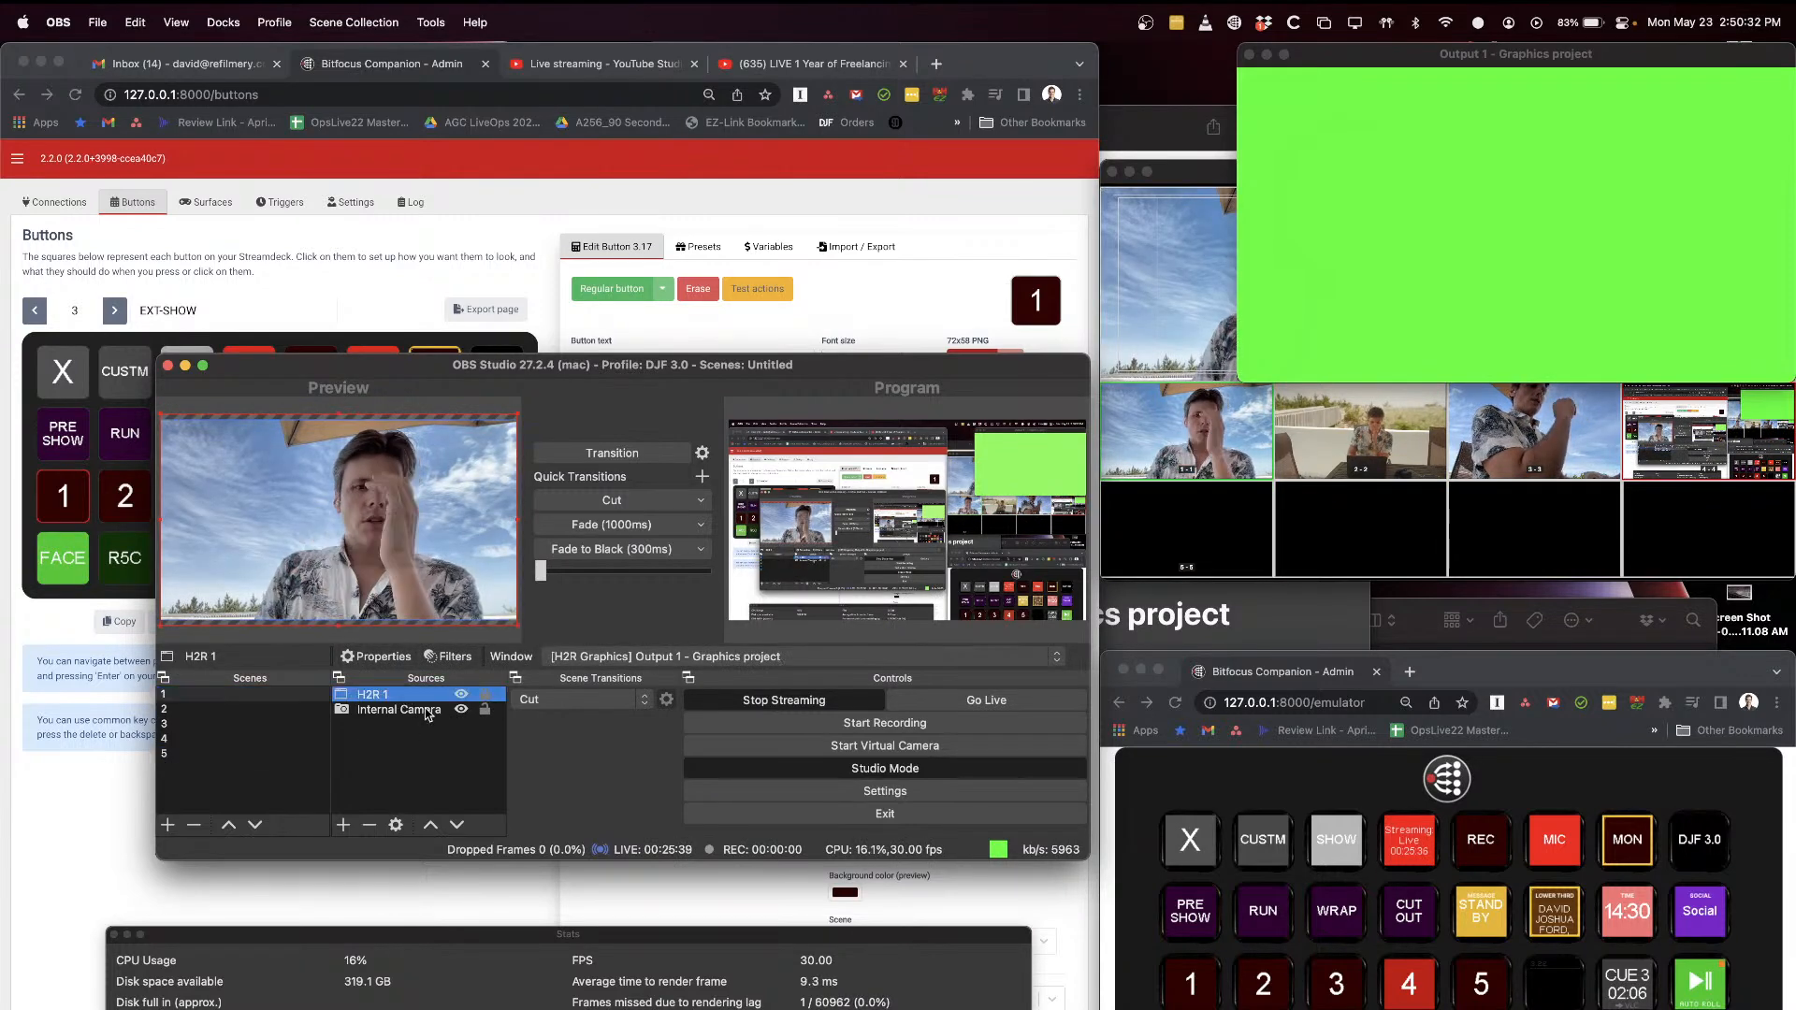
Step: Move the Multiview window down into full view in front of the Output 1 graphics window, triggering the lower third from the Companion emulator
{"action": "left_click_drag", "start_coordinate": [1207, 175], "coordinate": [1141, 237]}
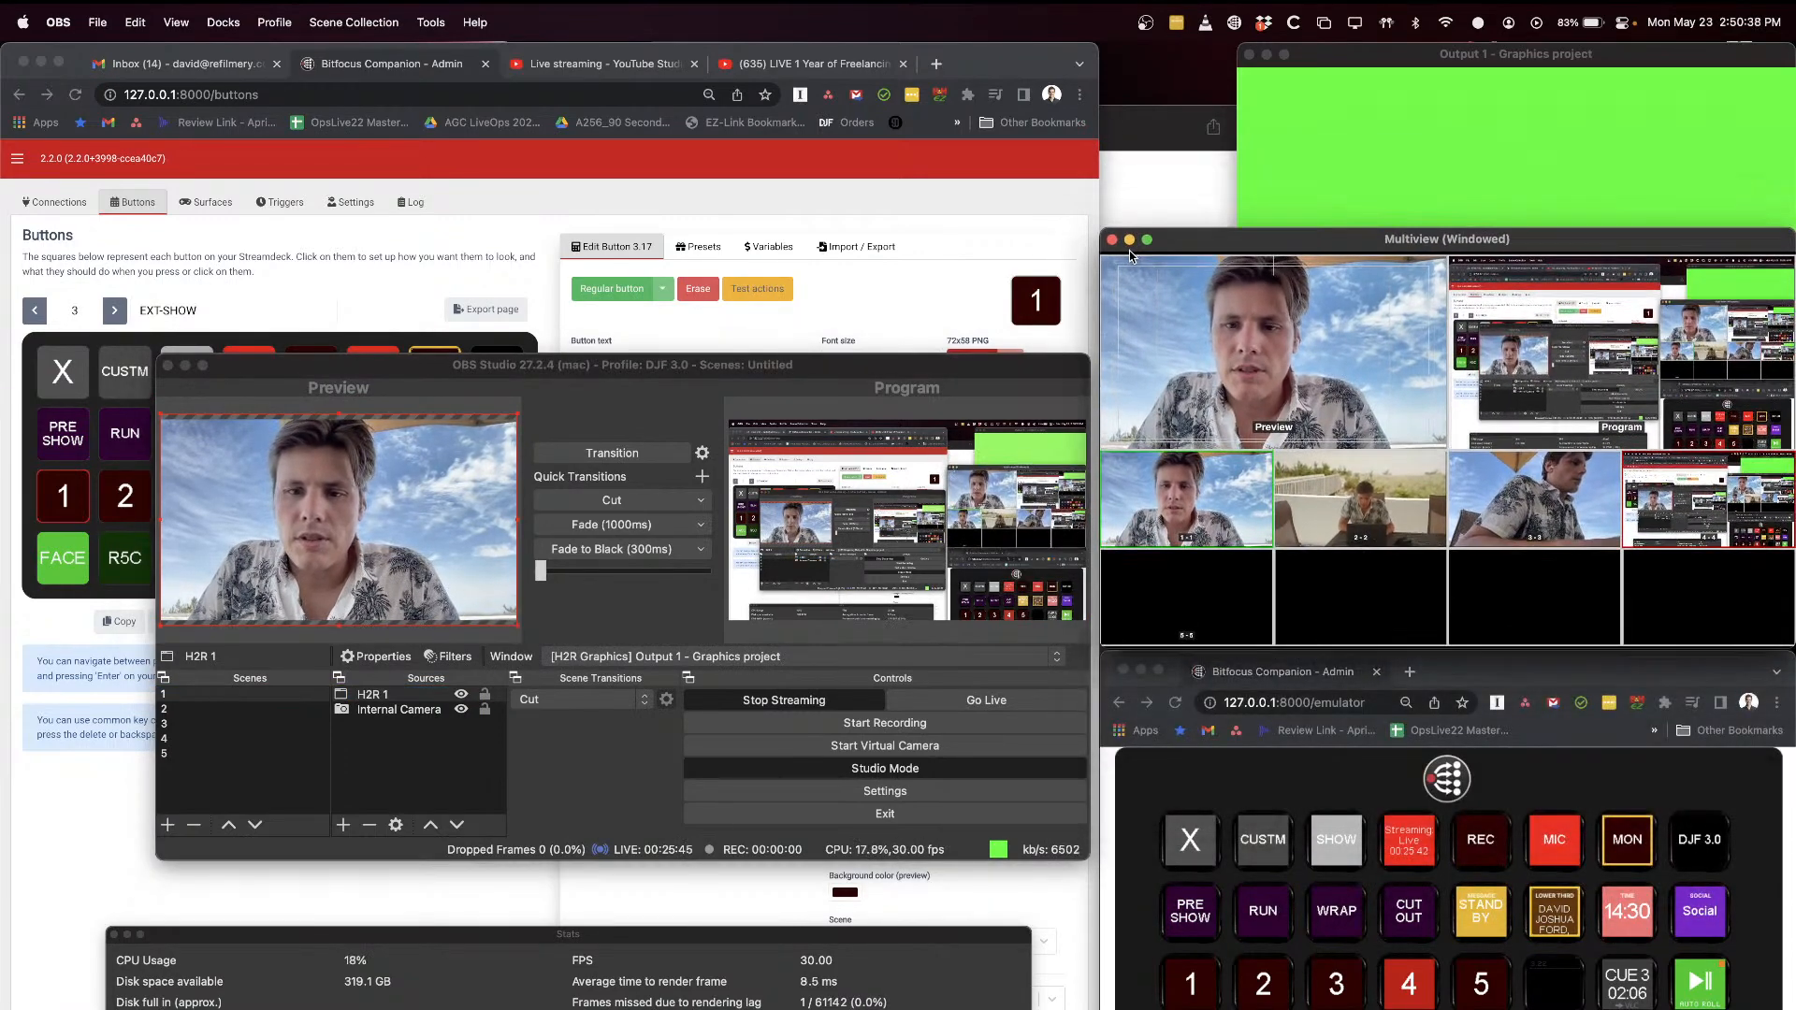
{"action": "left_click_drag", "start_coordinate": [1382, 54], "coordinate": [685, 52]}
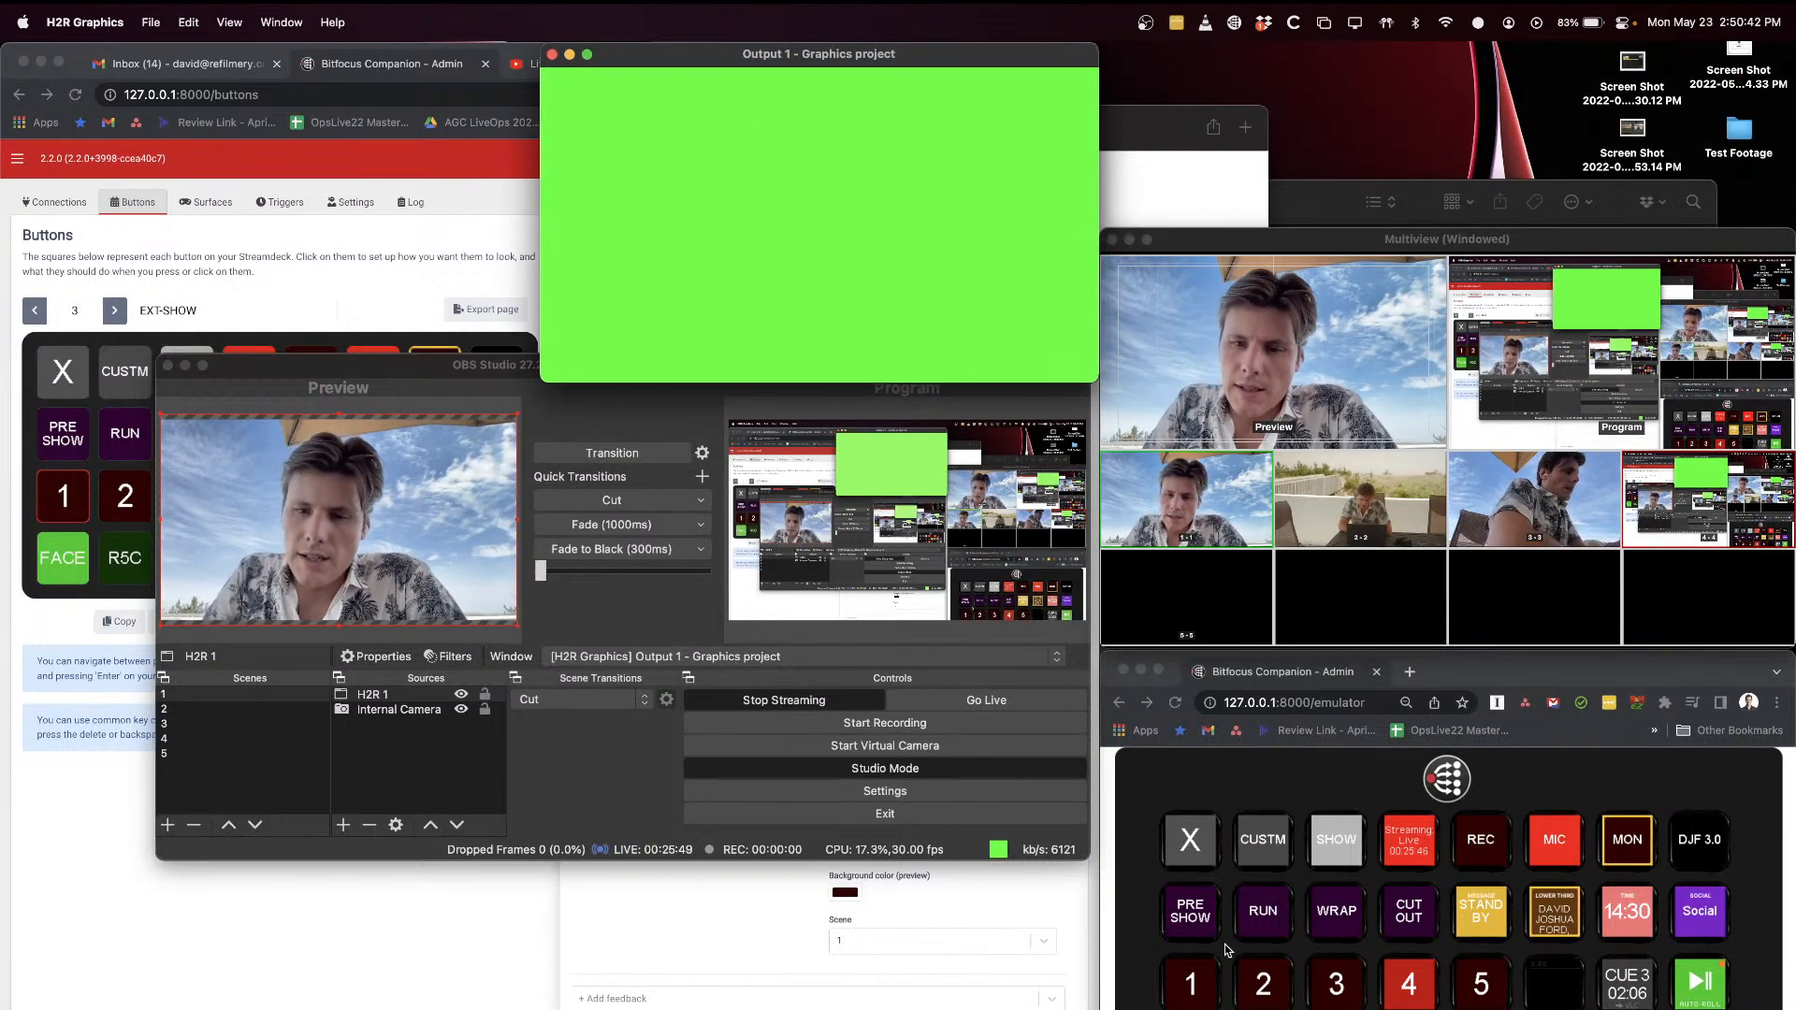
{"action": "left_click", "coordinate": [1325, 773]}
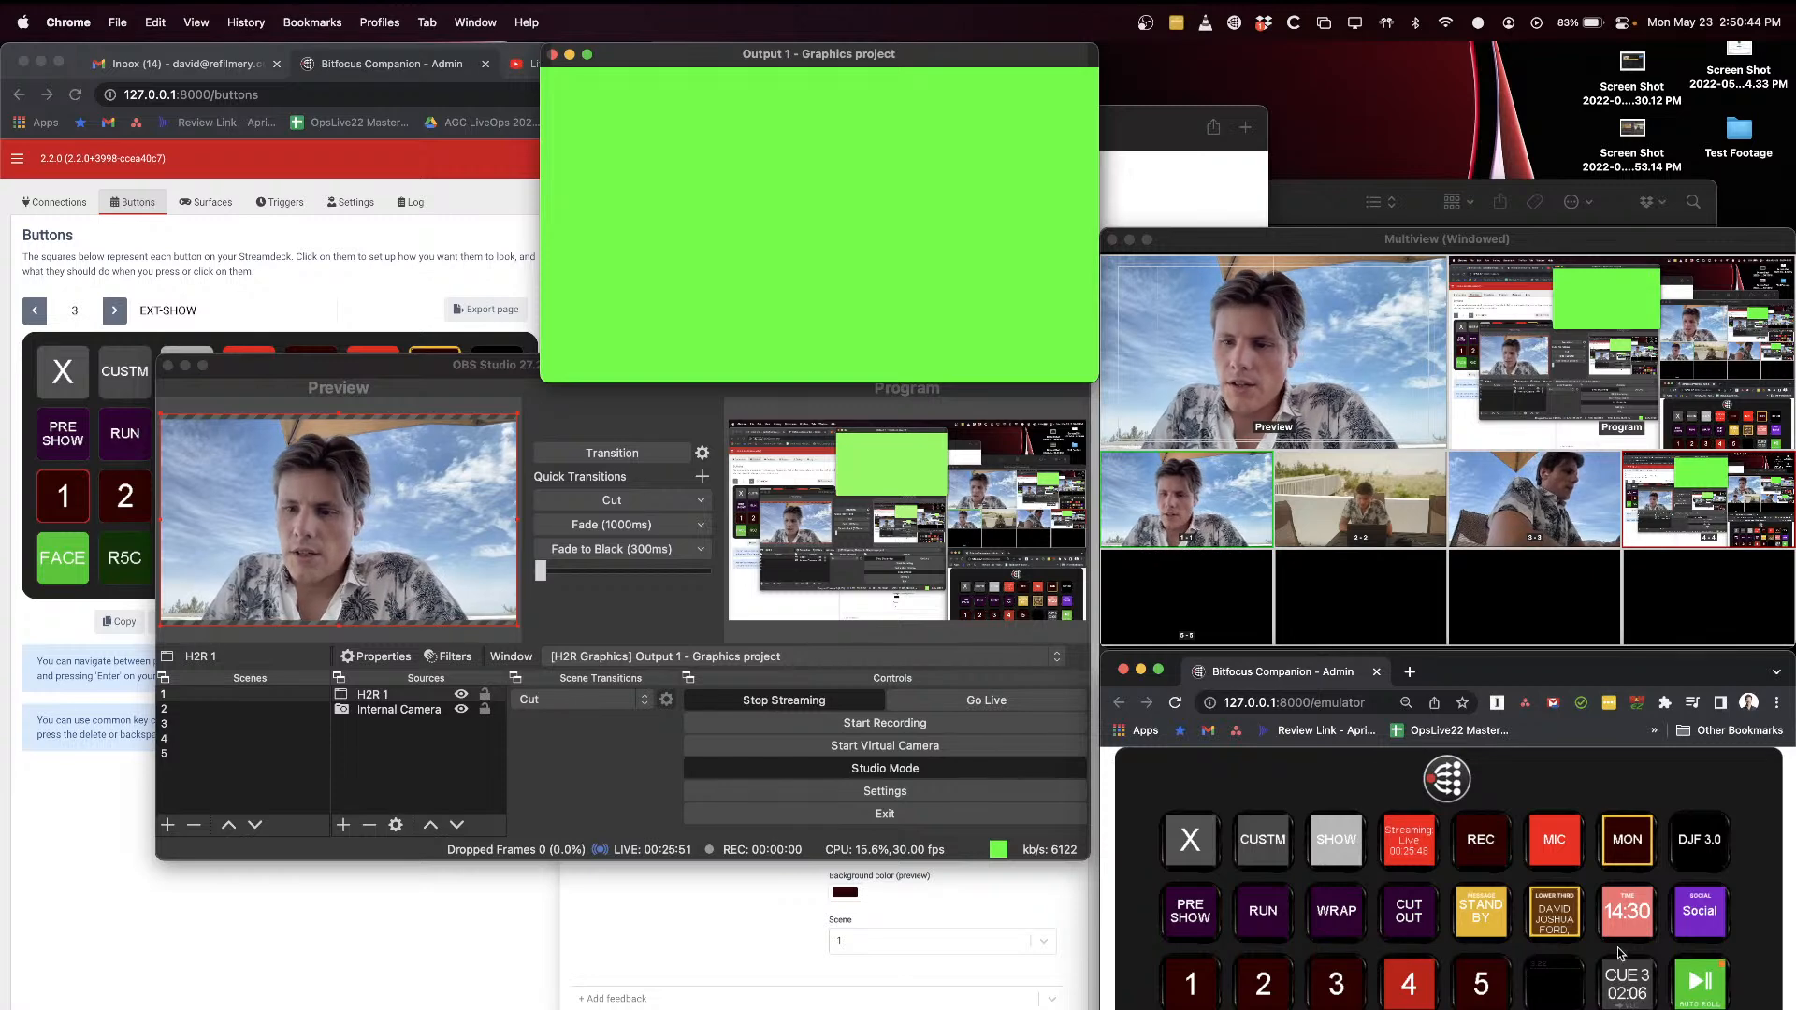
{"action": "left_click", "coordinate": [1551, 917]}
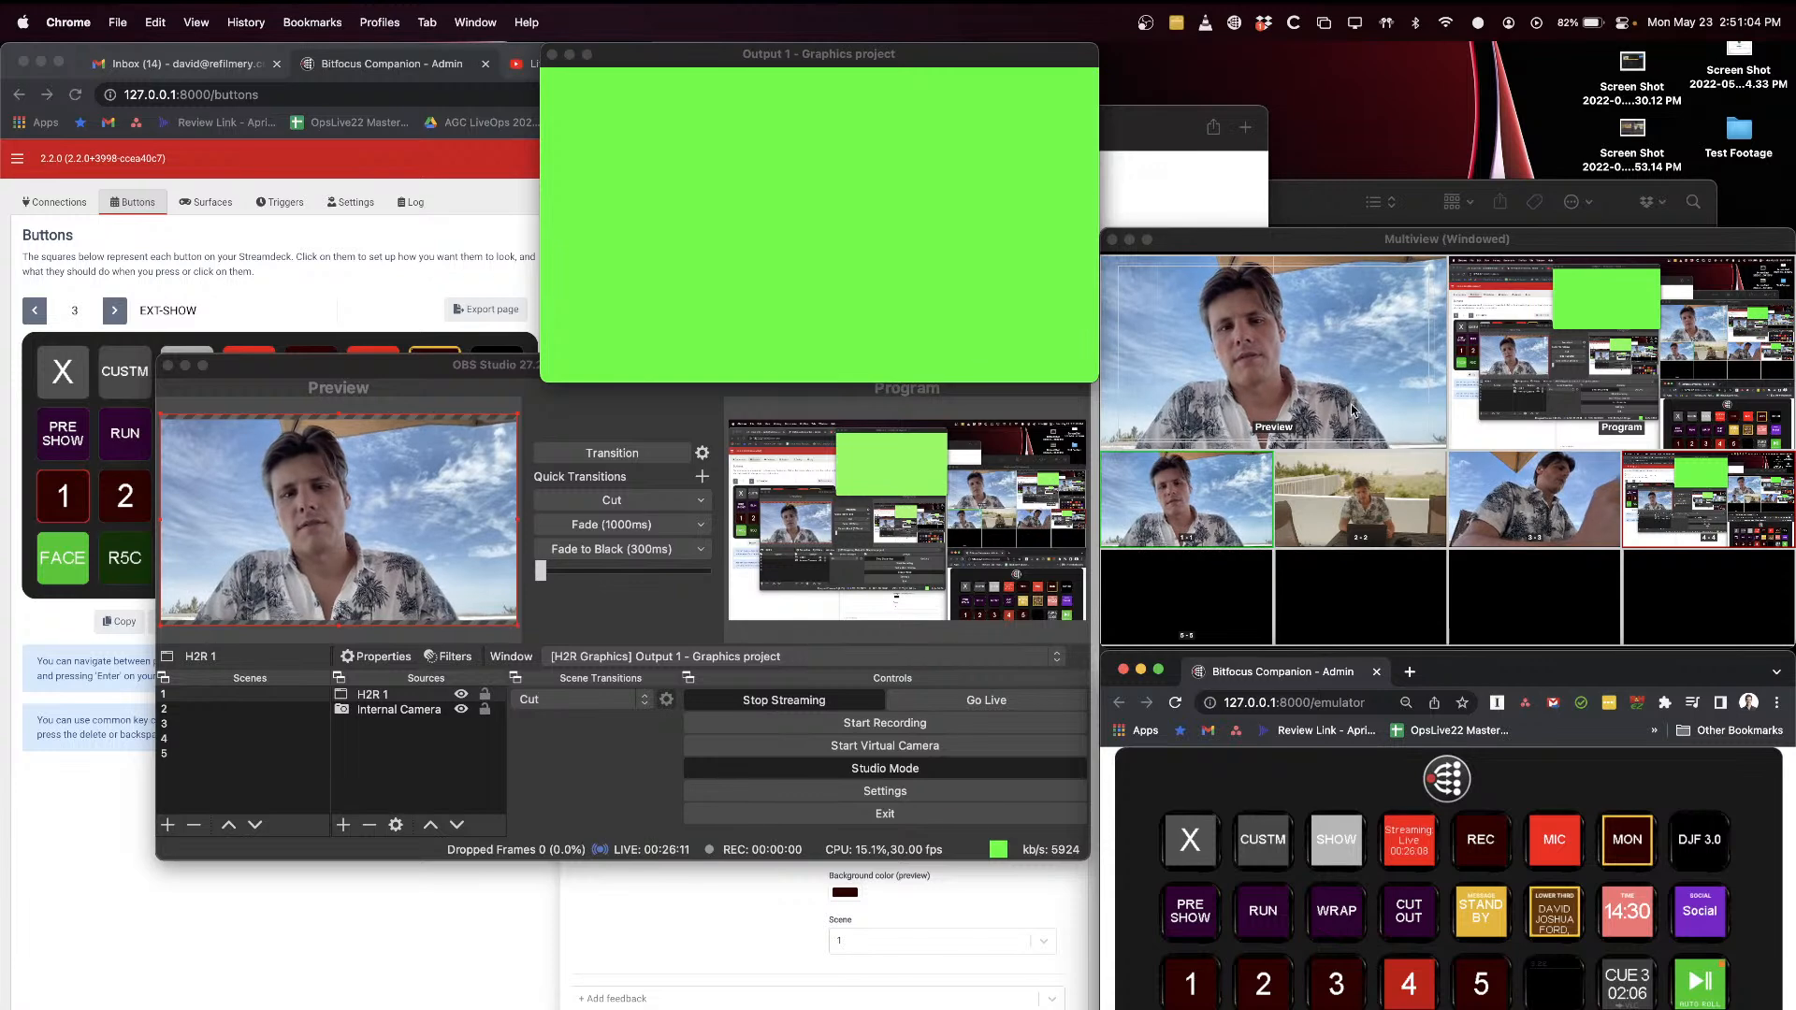
{"action": "left_click_drag", "start_coordinate": [671, 48], "coordinate": [1367, 19]}
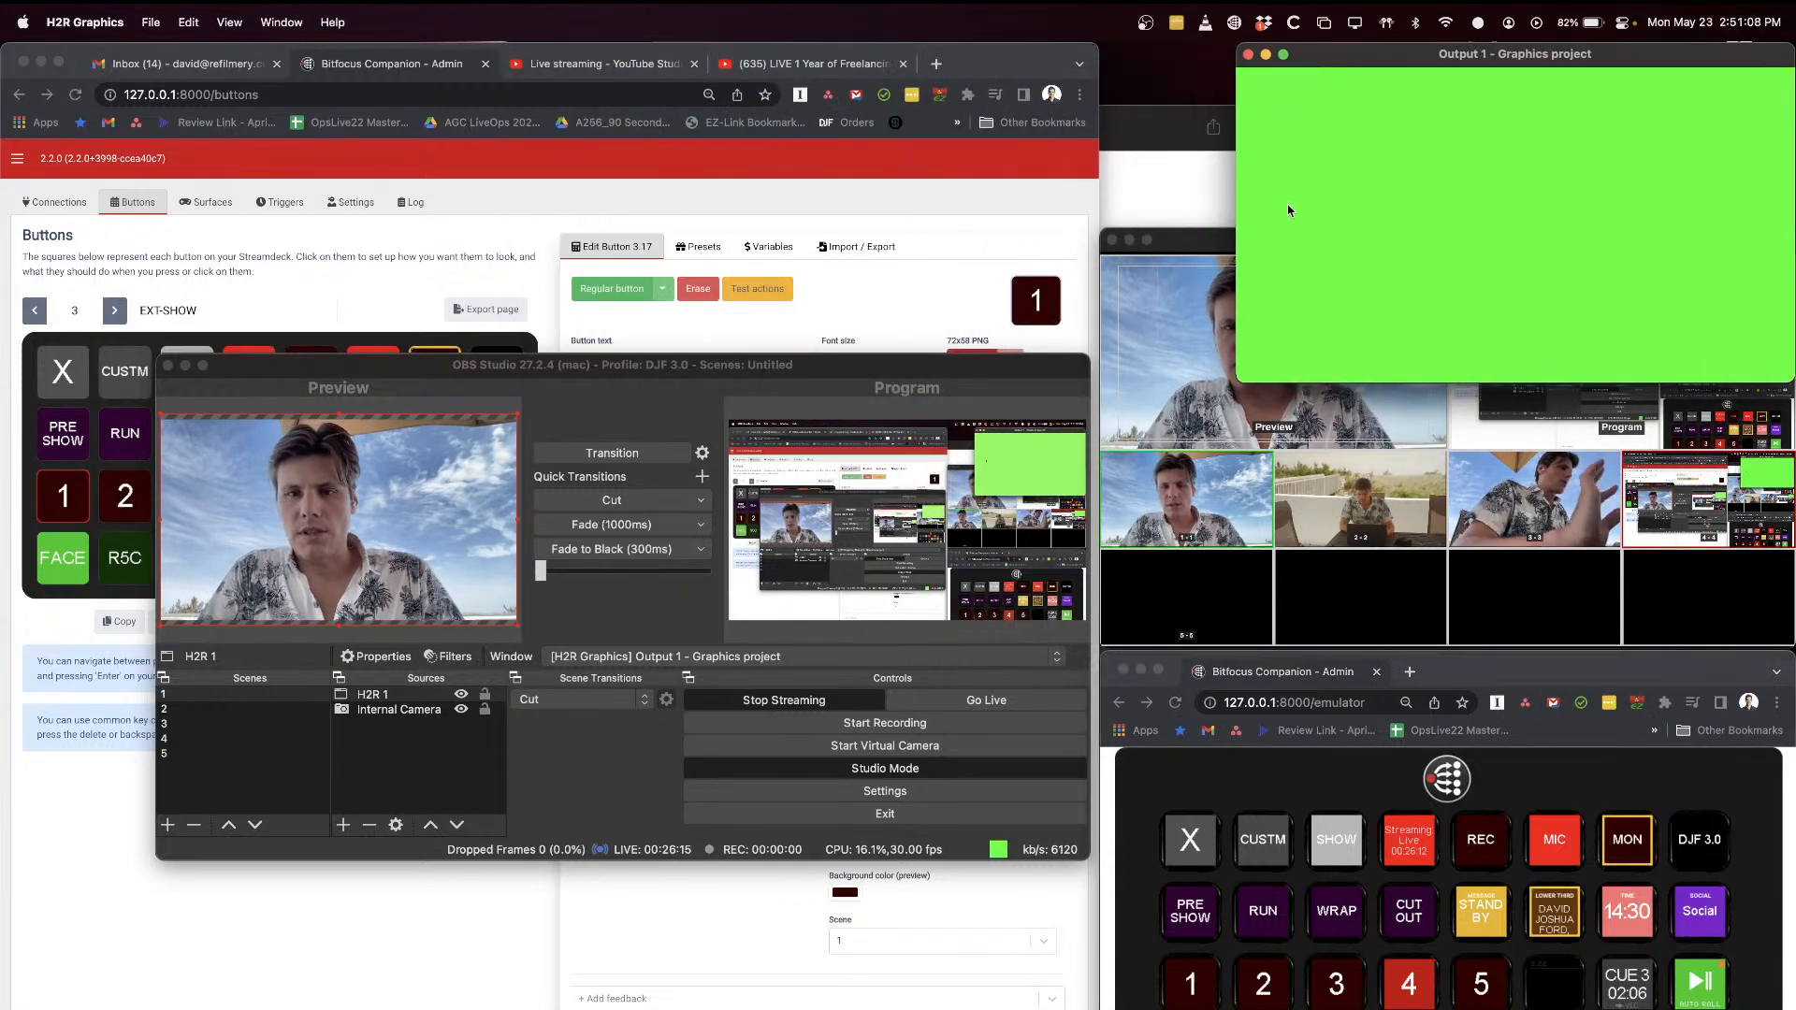
{"action": "left_click", "coordinate": [1213, 241]}
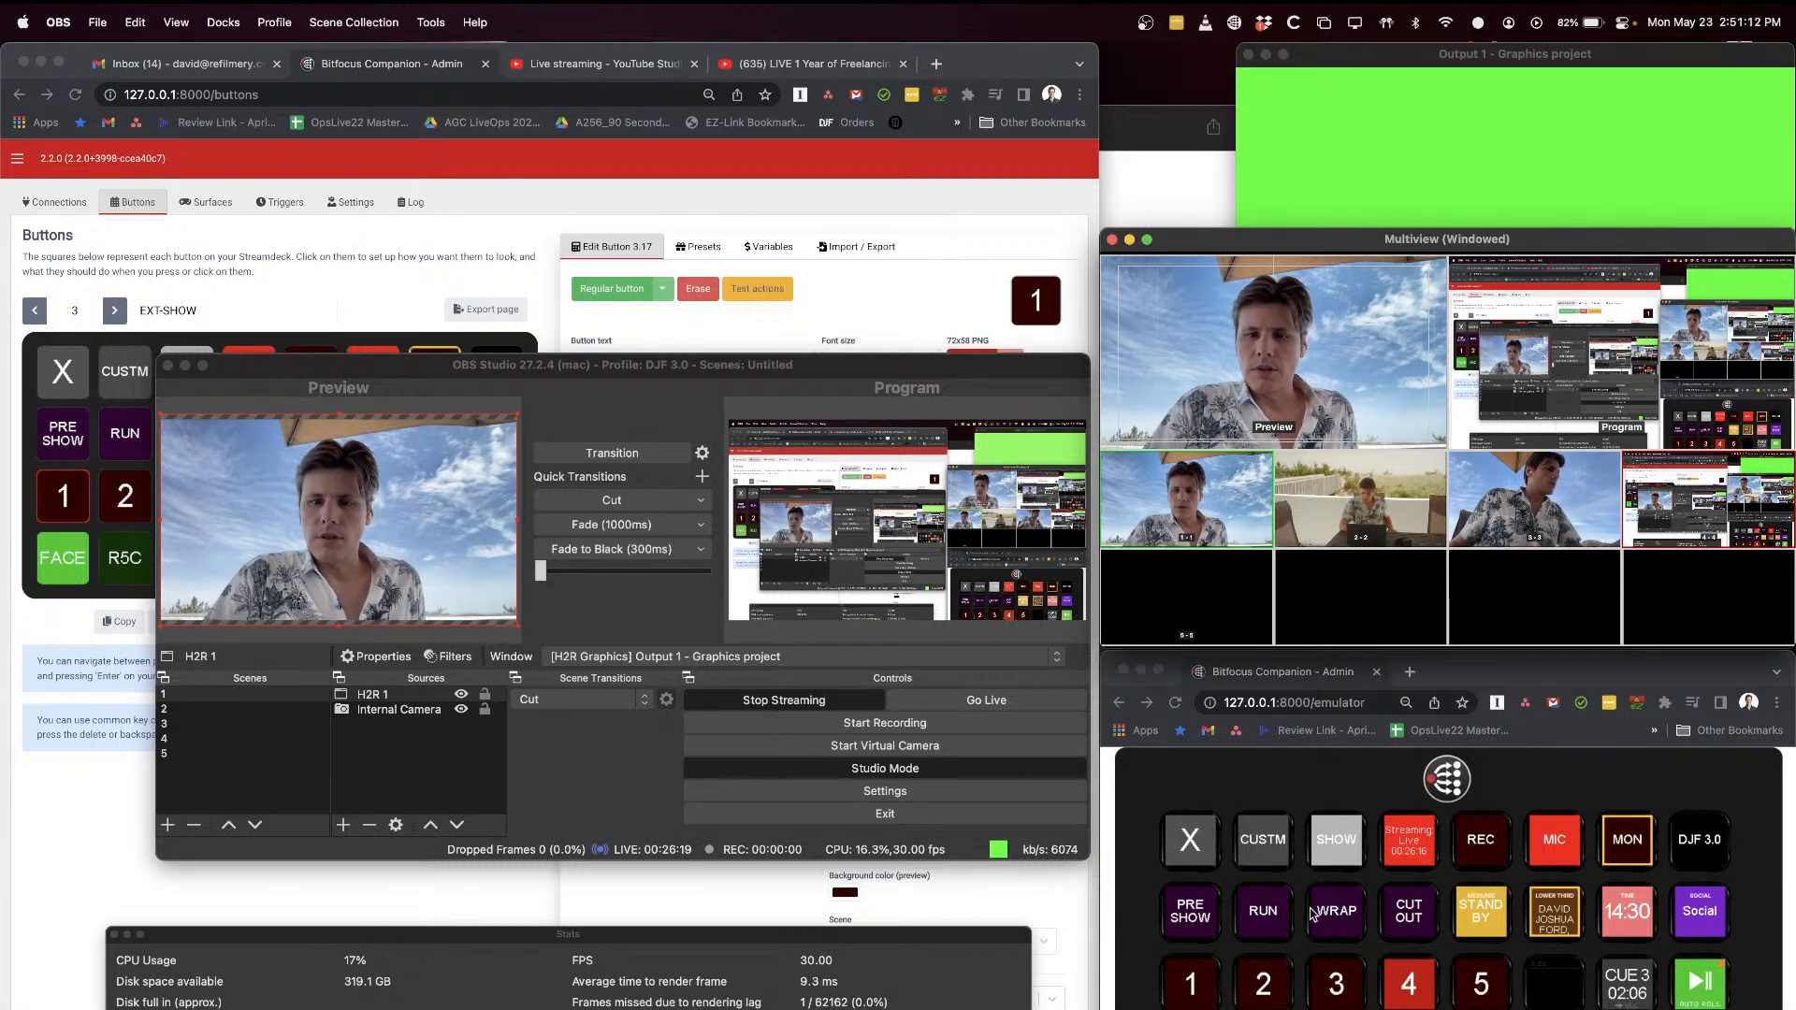
Step: Preview scene 1 with its Internal Camera source, and inspect scene 2 with its R5C source selected
{"action": "left_click", "coordinate": [389, 764]}
{"action": "left_click", "coordinate": [245, 705]}
{"action": "left_click", "coordinate": [261, 696]}
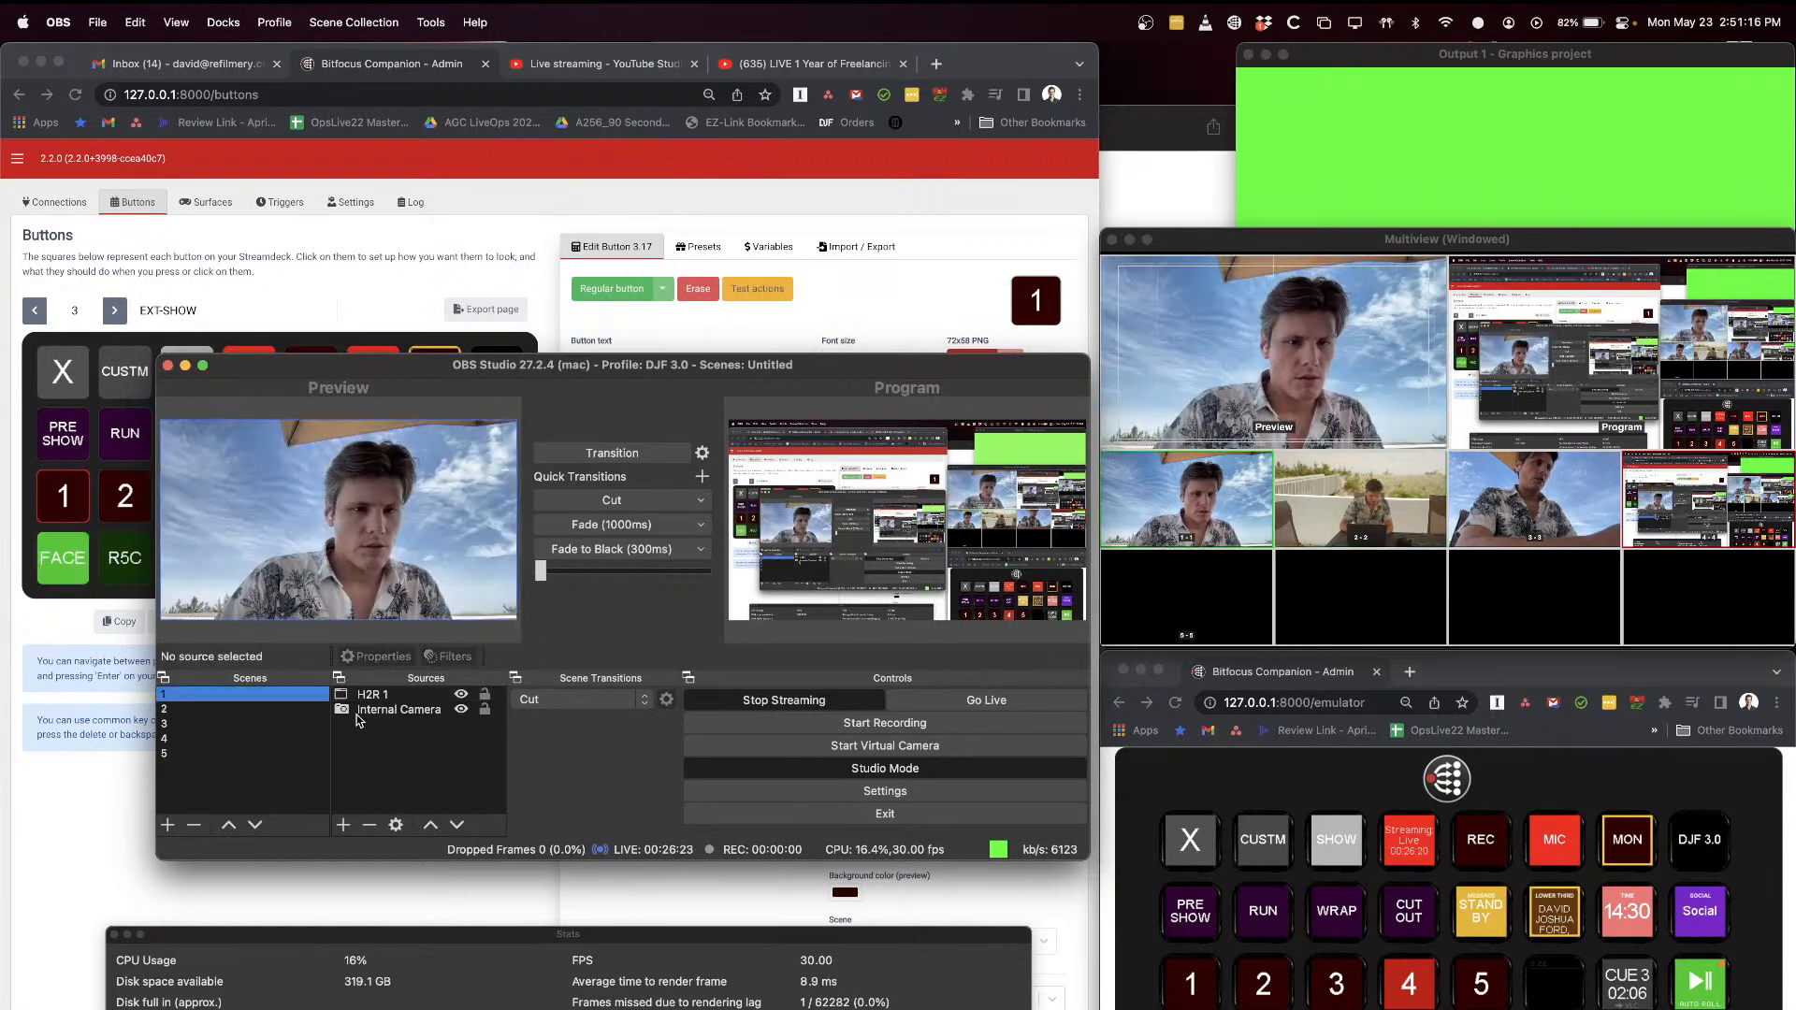
{"action": "left_click", "coordinate": [365, 711]}
{"action": "left_click", "coordinate": [252, 708]}
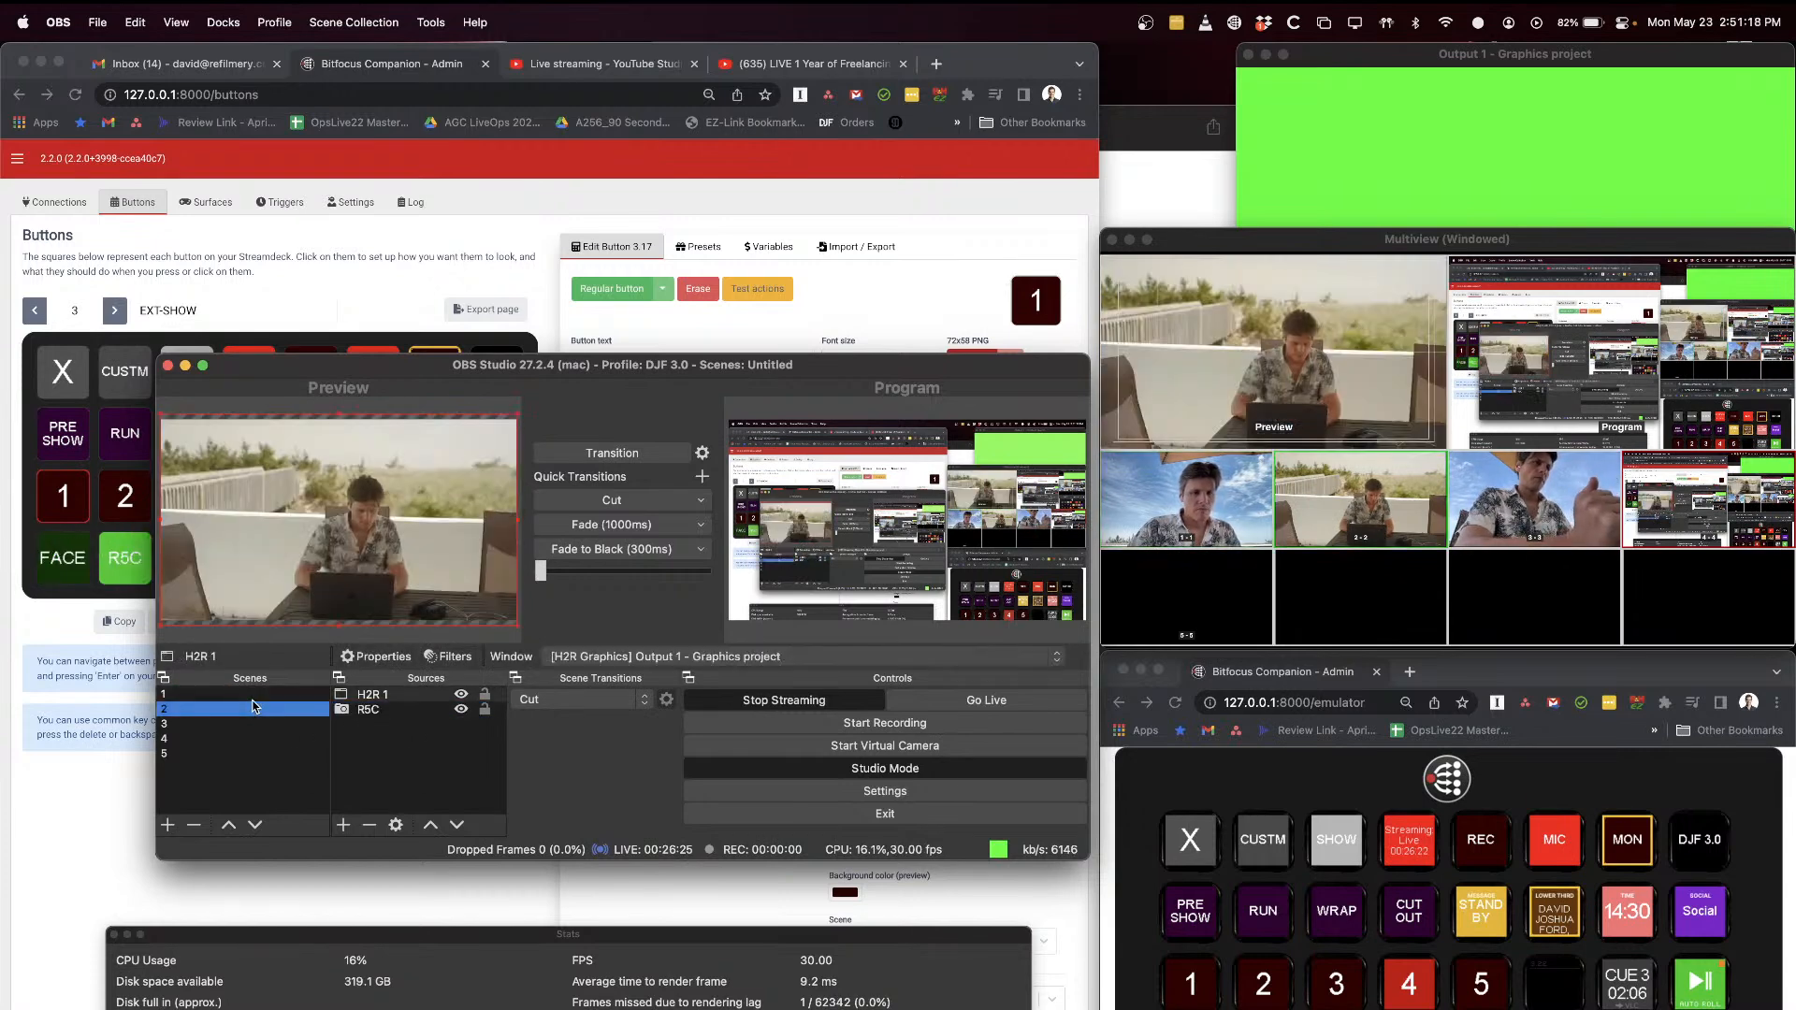
{"action": "left_click", "coordinate": [389, 713]}
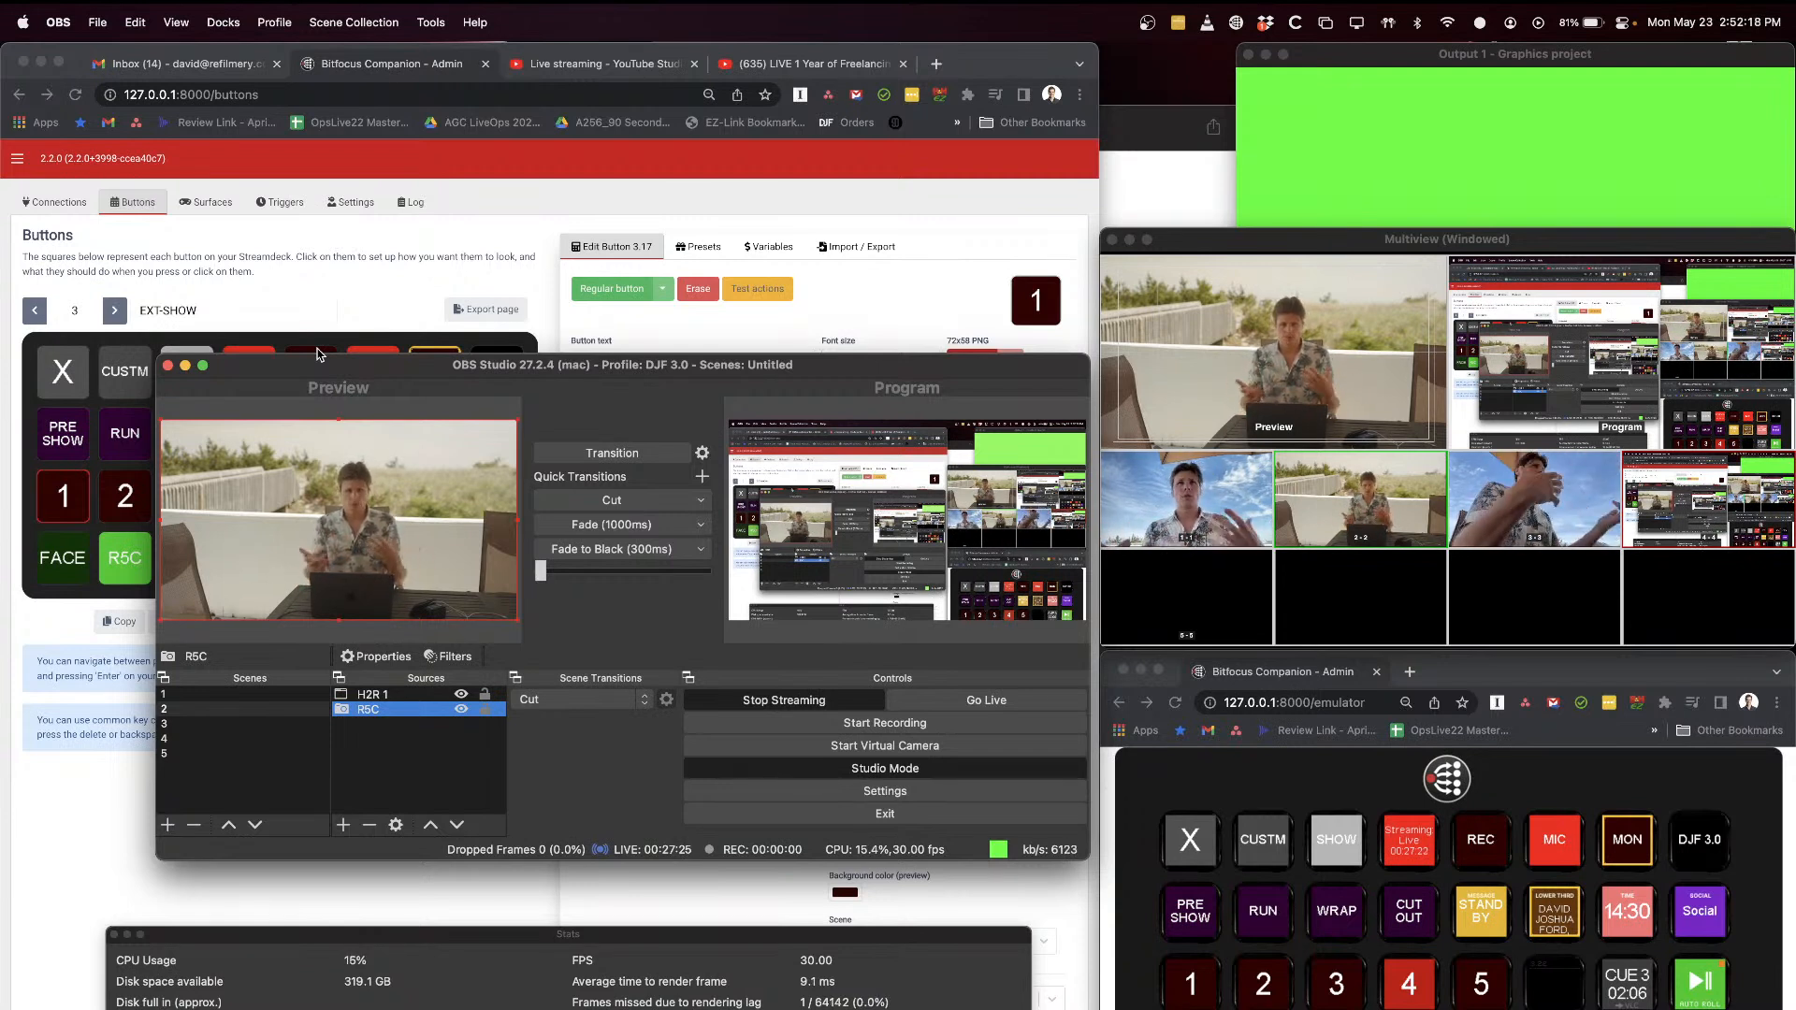
Step: Switch the preview between scenes 3 and 2 to compare their camera sources, ending on scene 3
{"action": "left_click", "coordinate": [206, 725]}
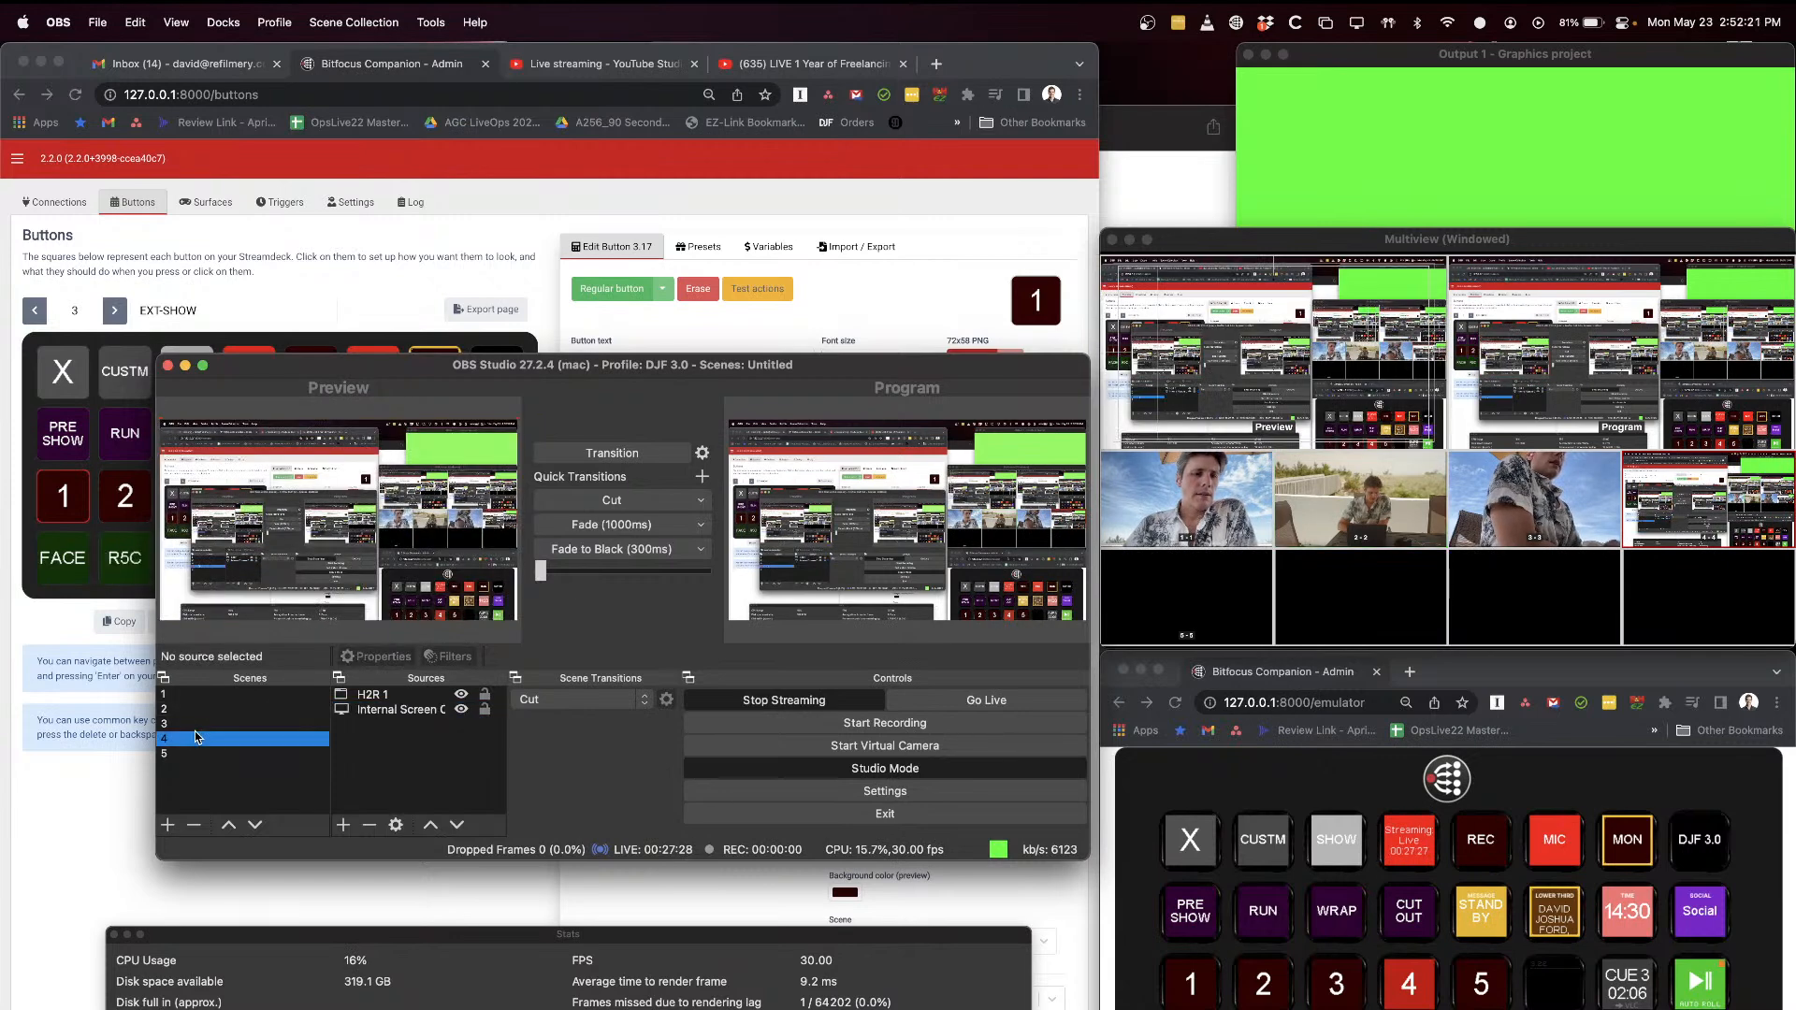
{"action": "left_click", "coordinate": [238, 710]}
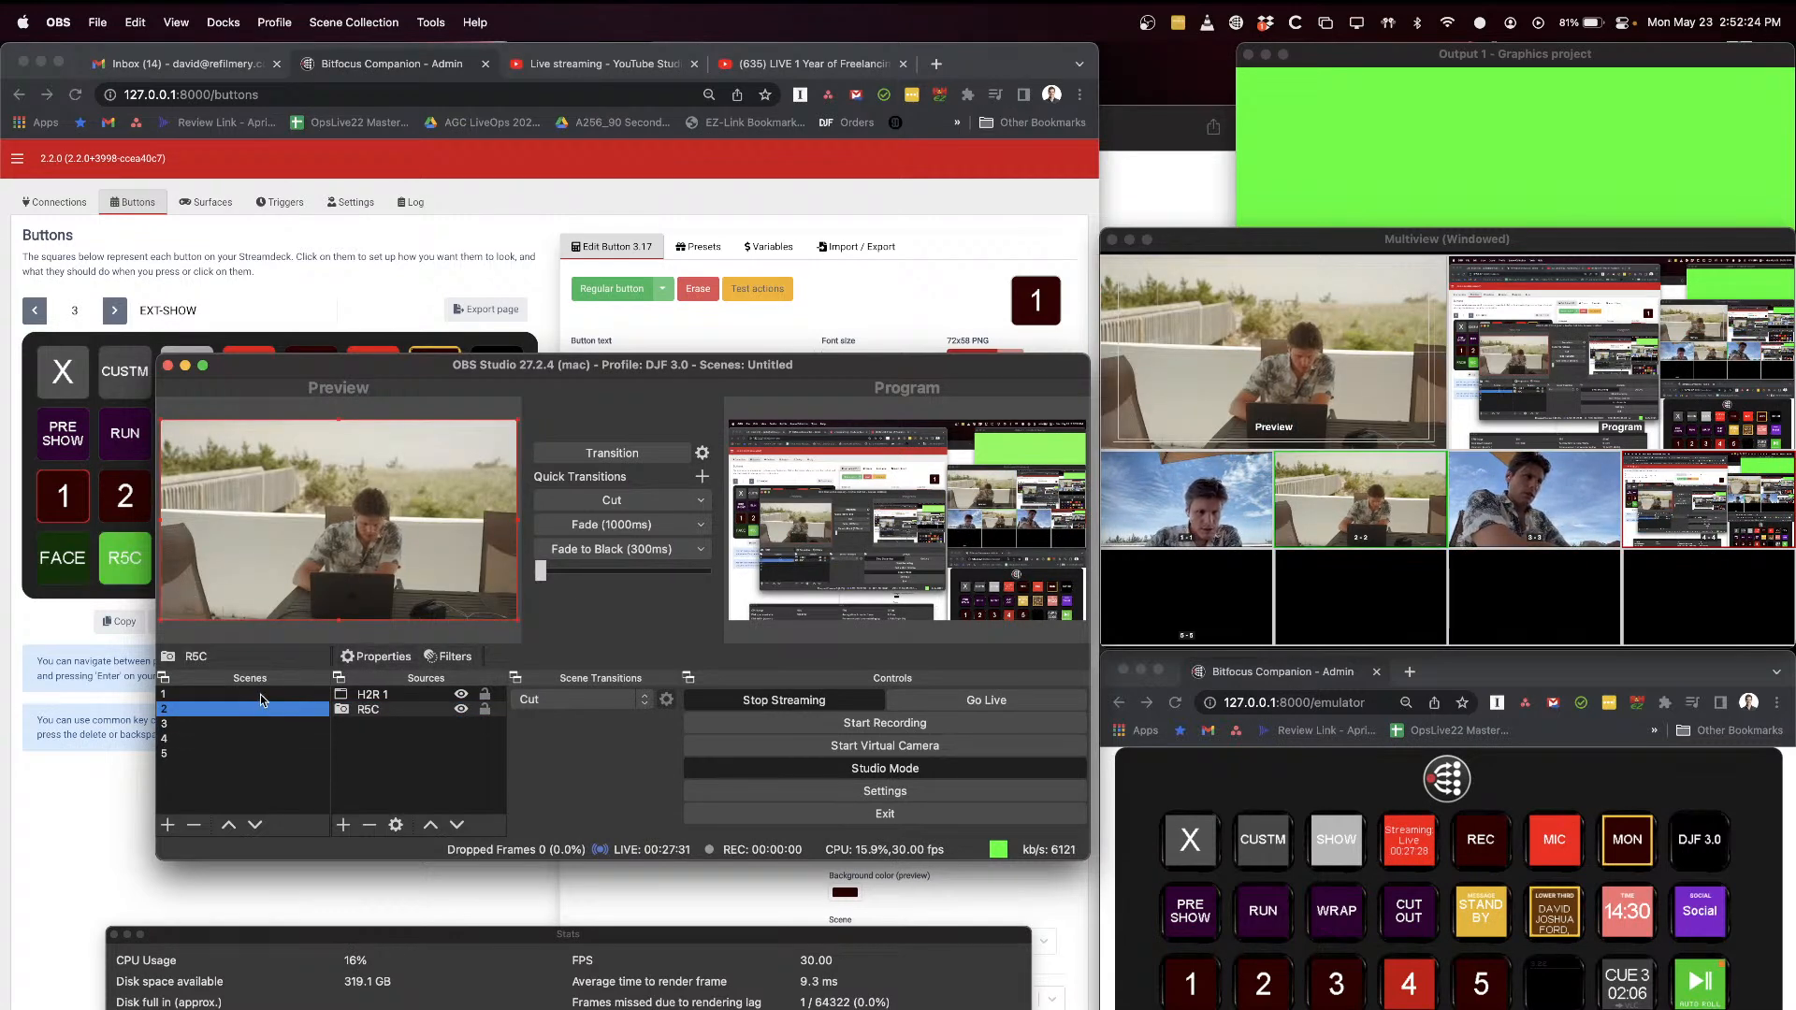
{"action": "left_click", "coordinate": [246, 725]}
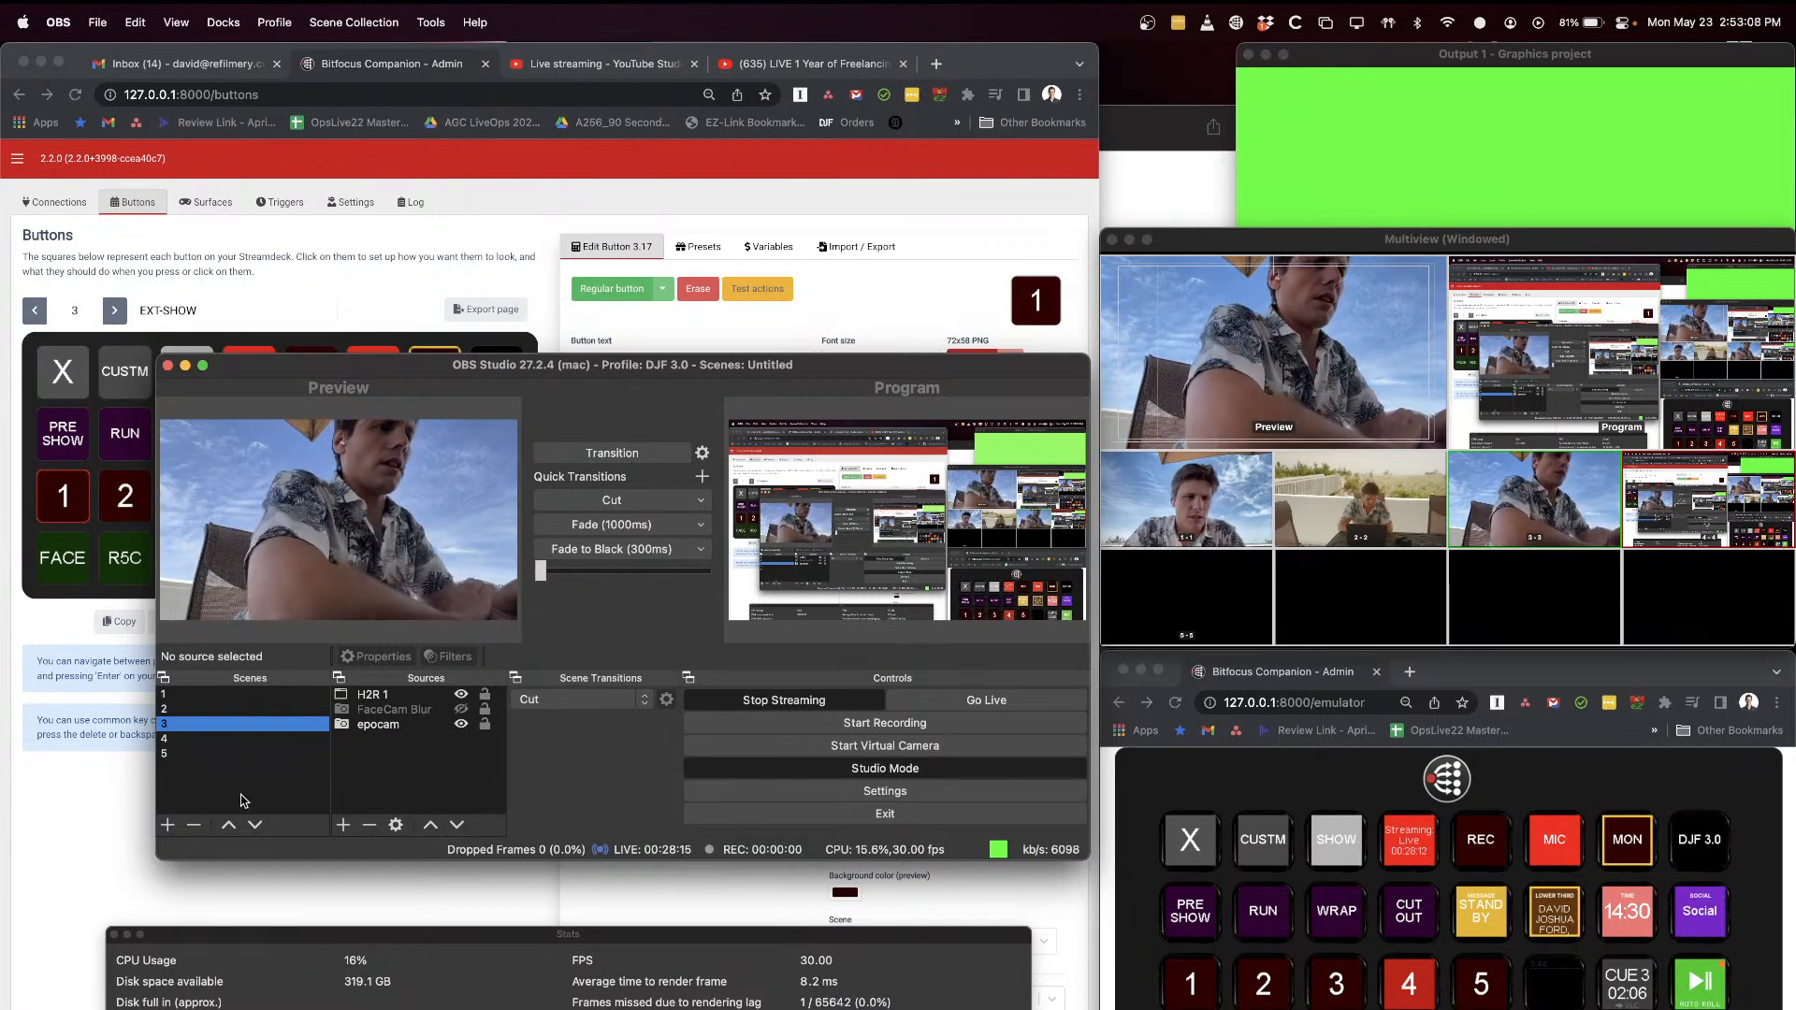
Step: Preview scene 4, examine the display options in the Internal Screen Capture properties, and close them without changes
{"action": "left_click", "coordinate": [251, 739]}
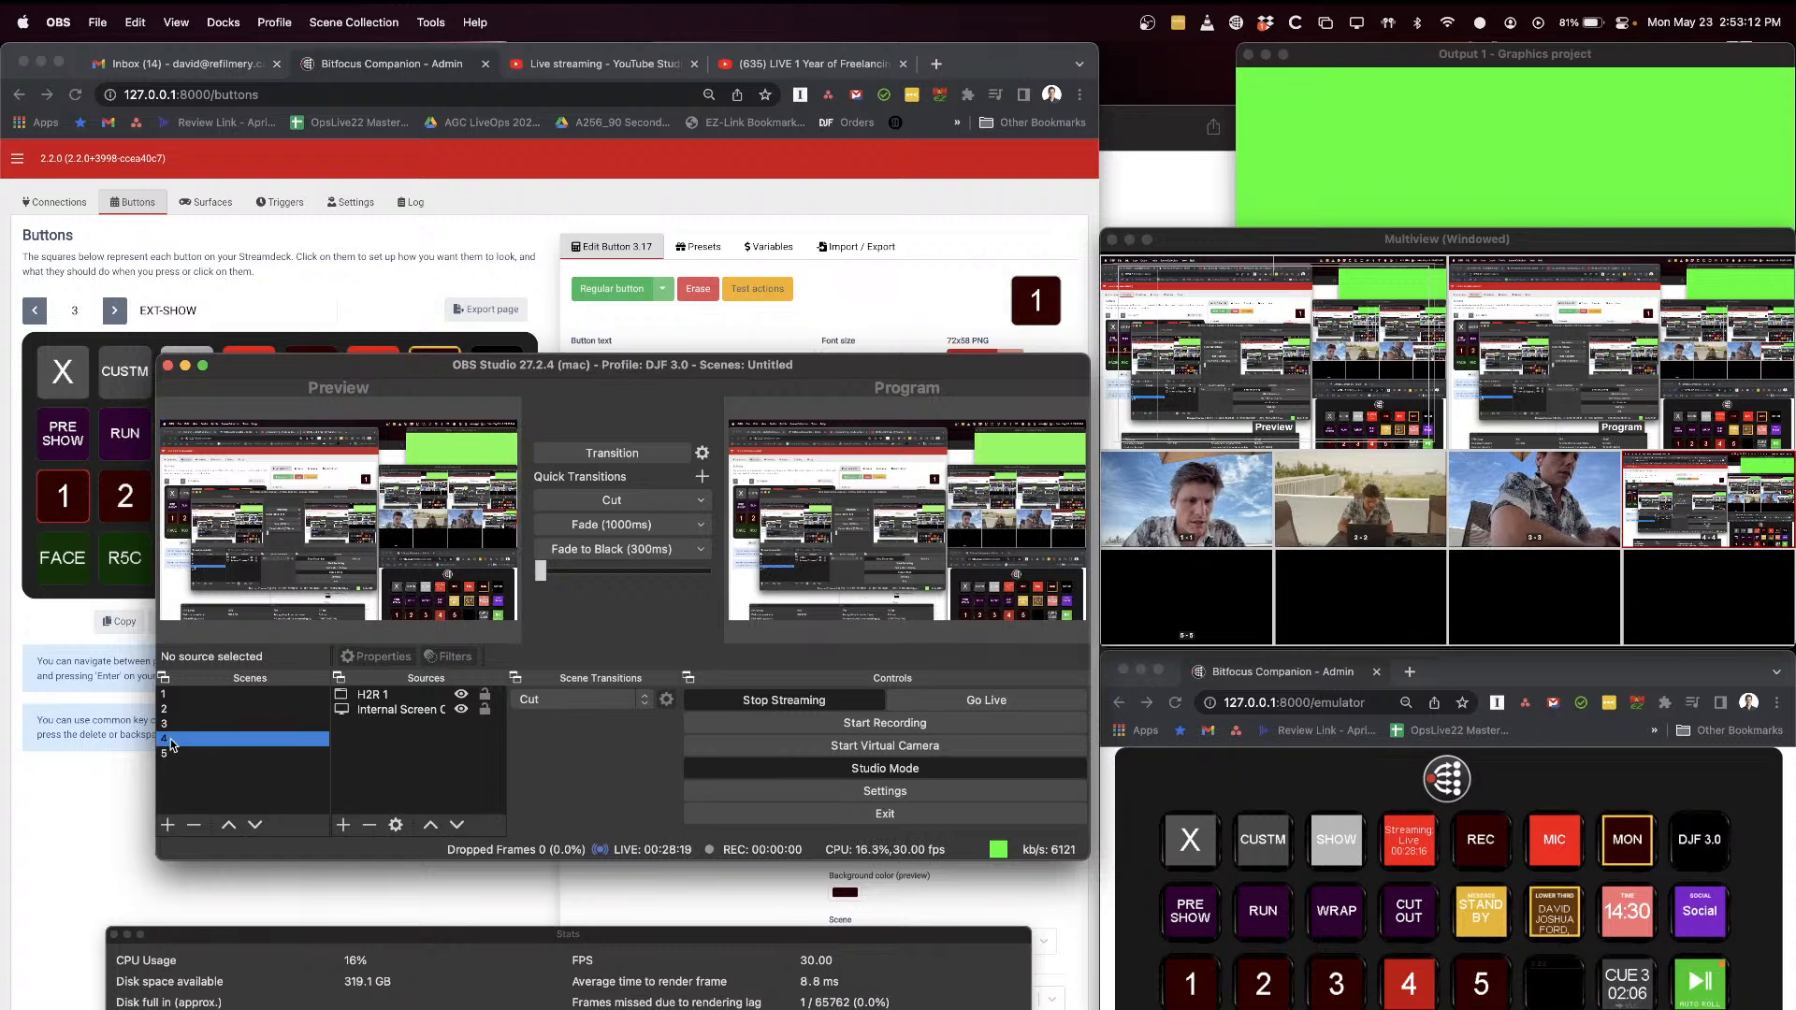
{"action": "double_click", "coordinate": [384, 709]}
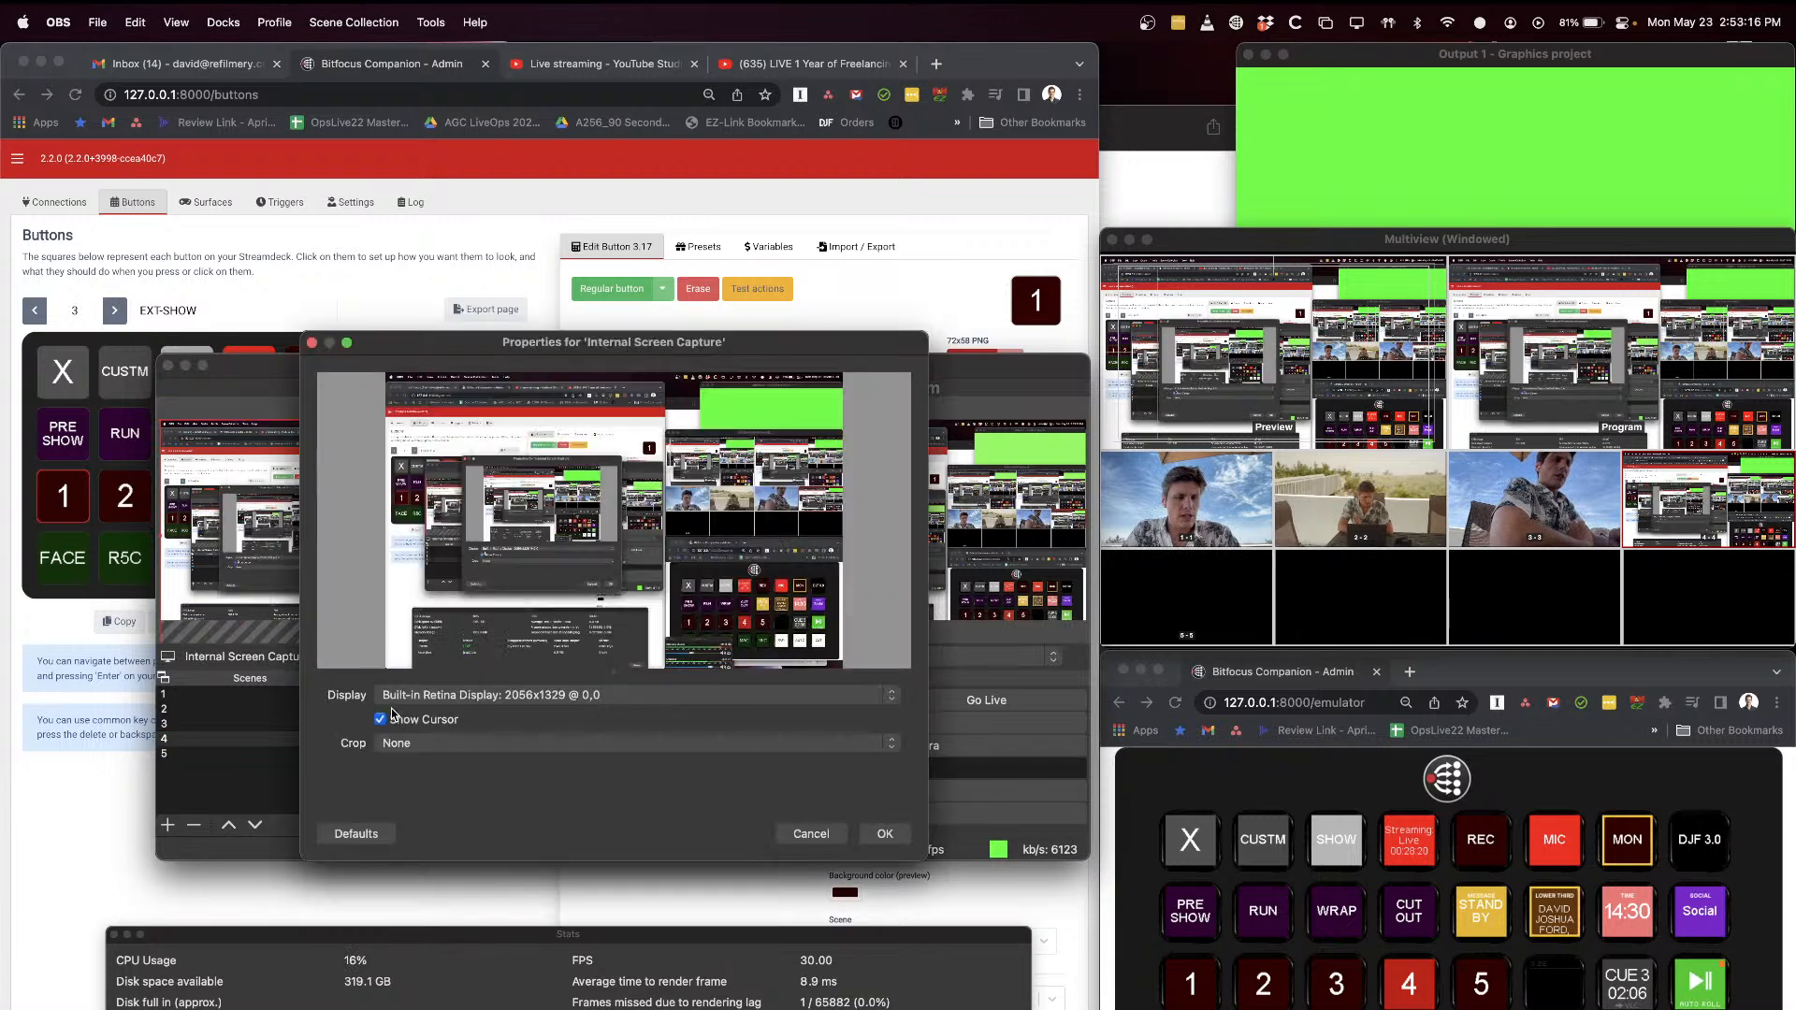
{"action": "left_click", "coordinate": [421, 696]}
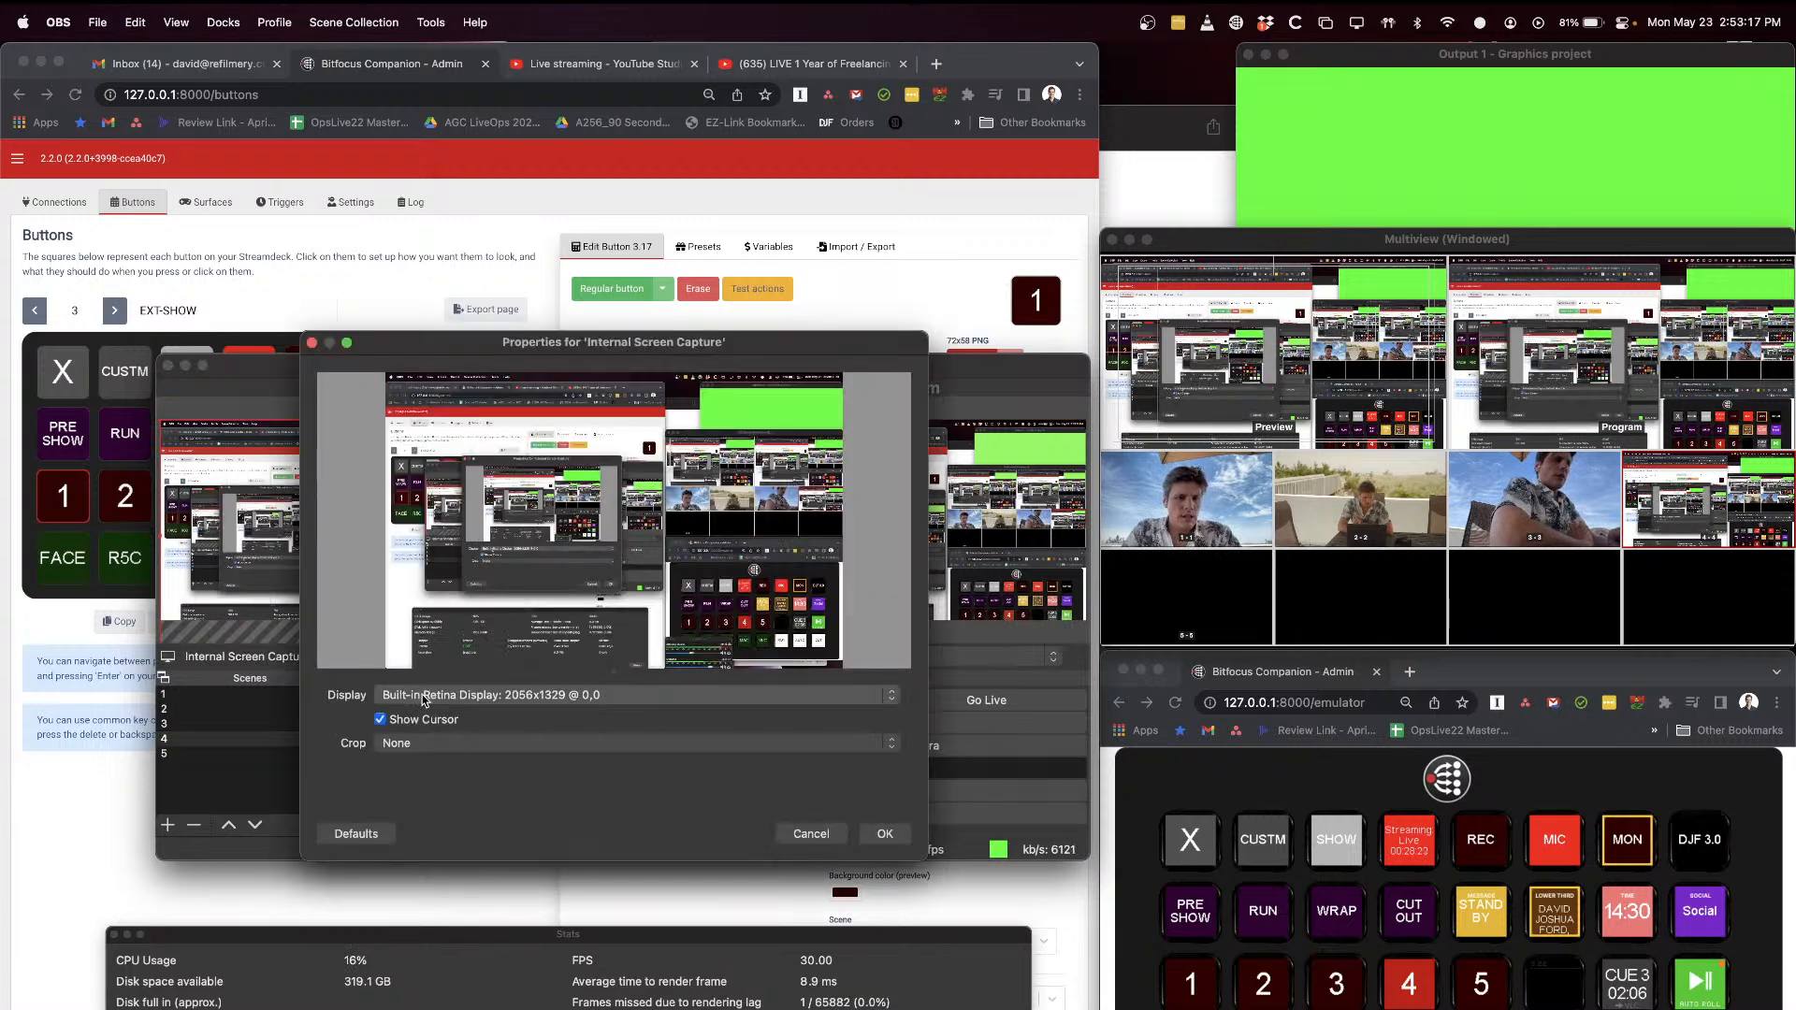
{"action": "left_click", "coordinate": [295, 721]}
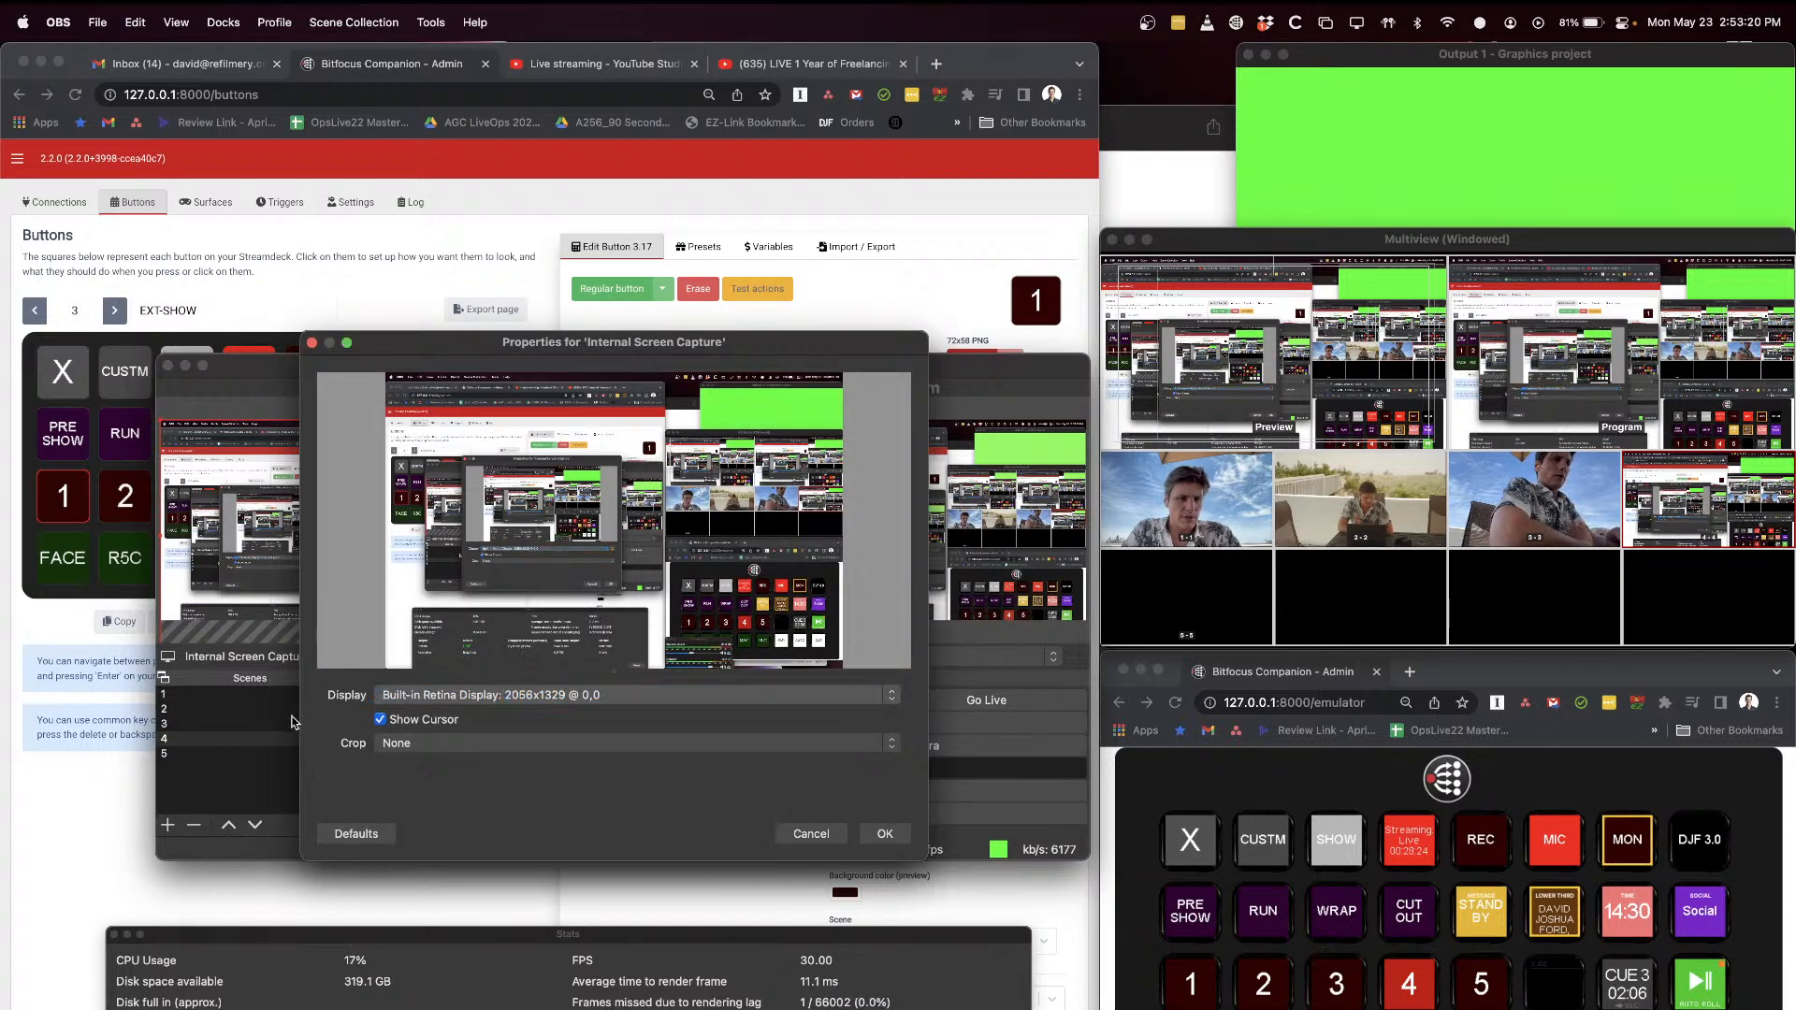
{"action": "left_click", "coordinate": [811, 834]}
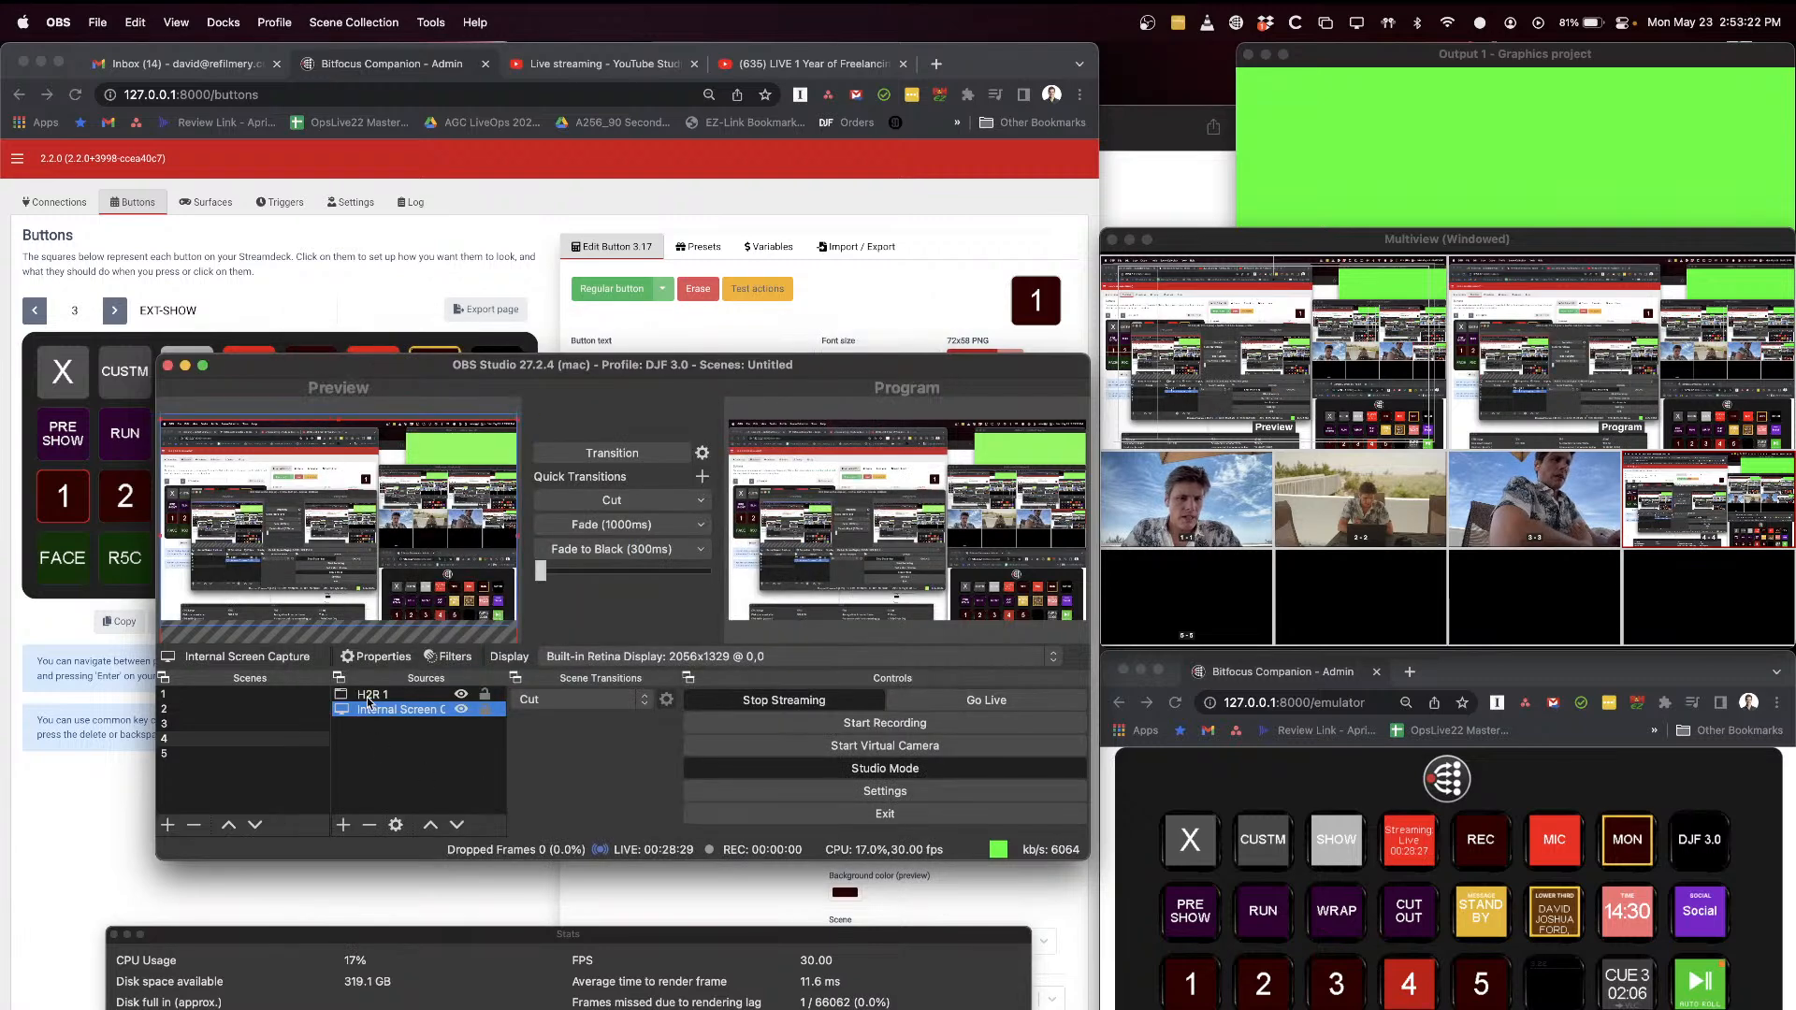
{"action": "left_click", "coordinate": [390, 732]}
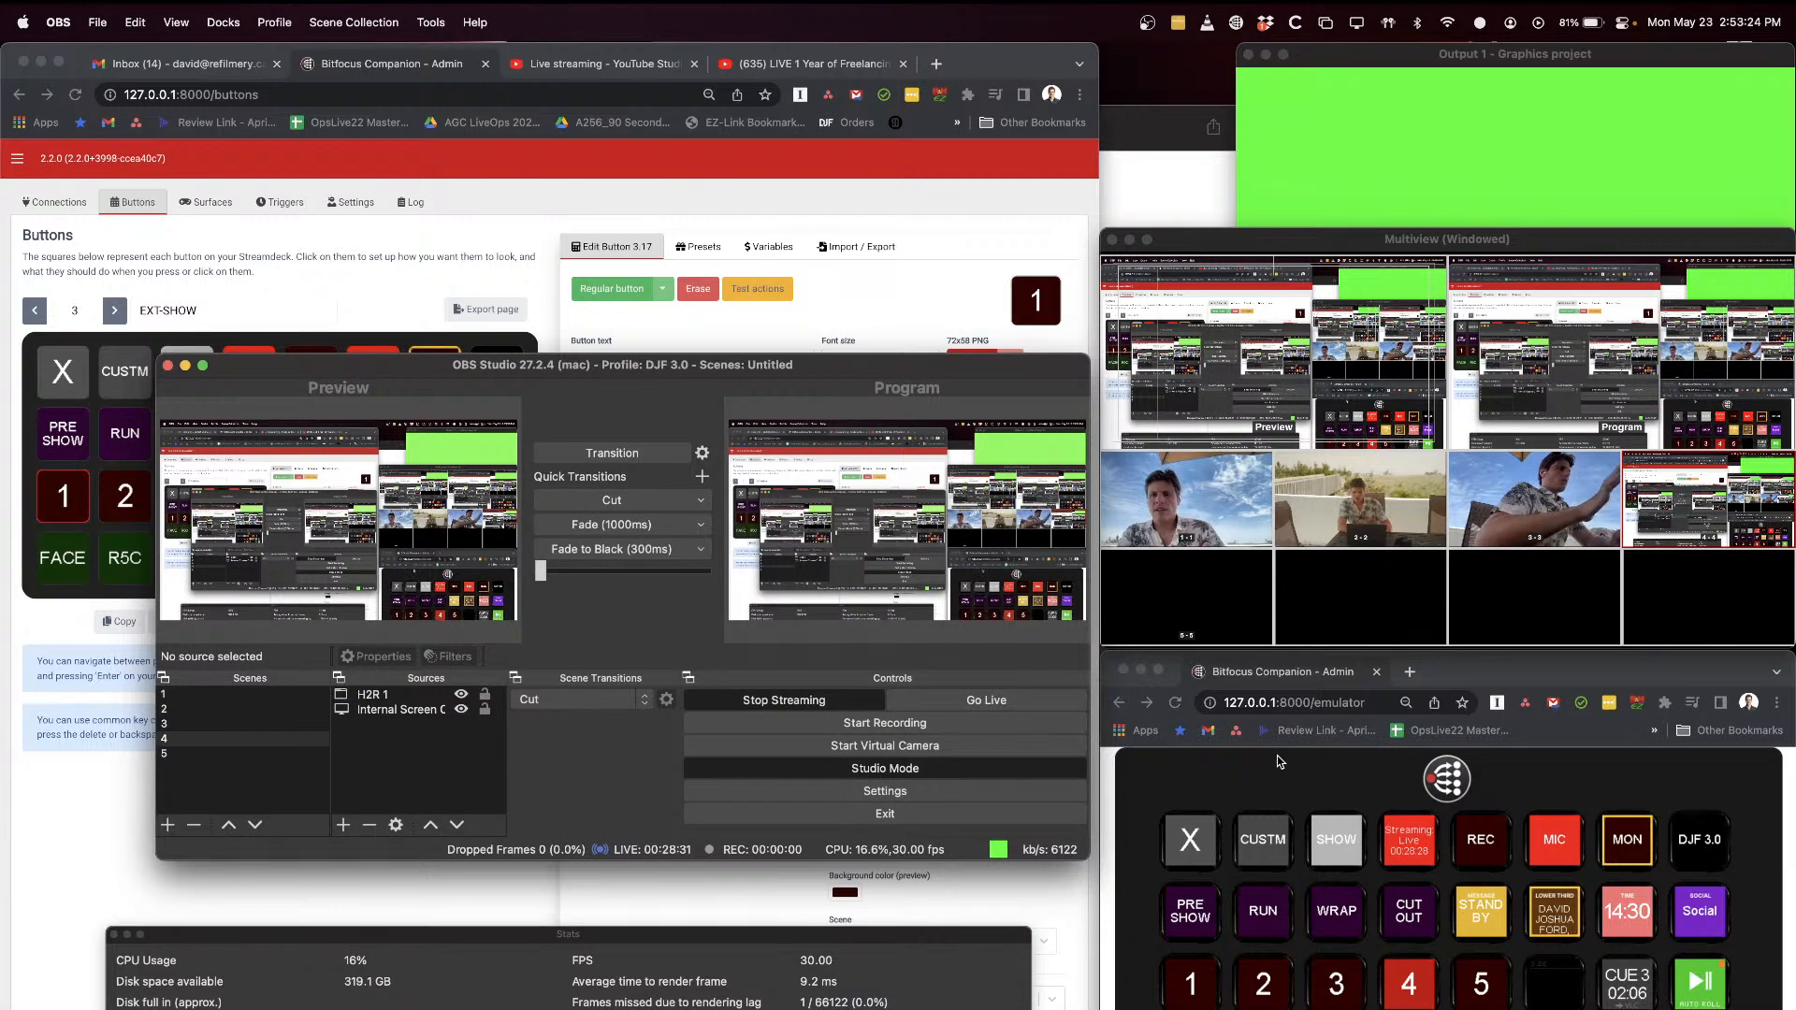
Step: Switch to the Companion emulator and put scene 5 with the VLC source into preview
{"action": "left_click", "coordinate": [1311, 773]}
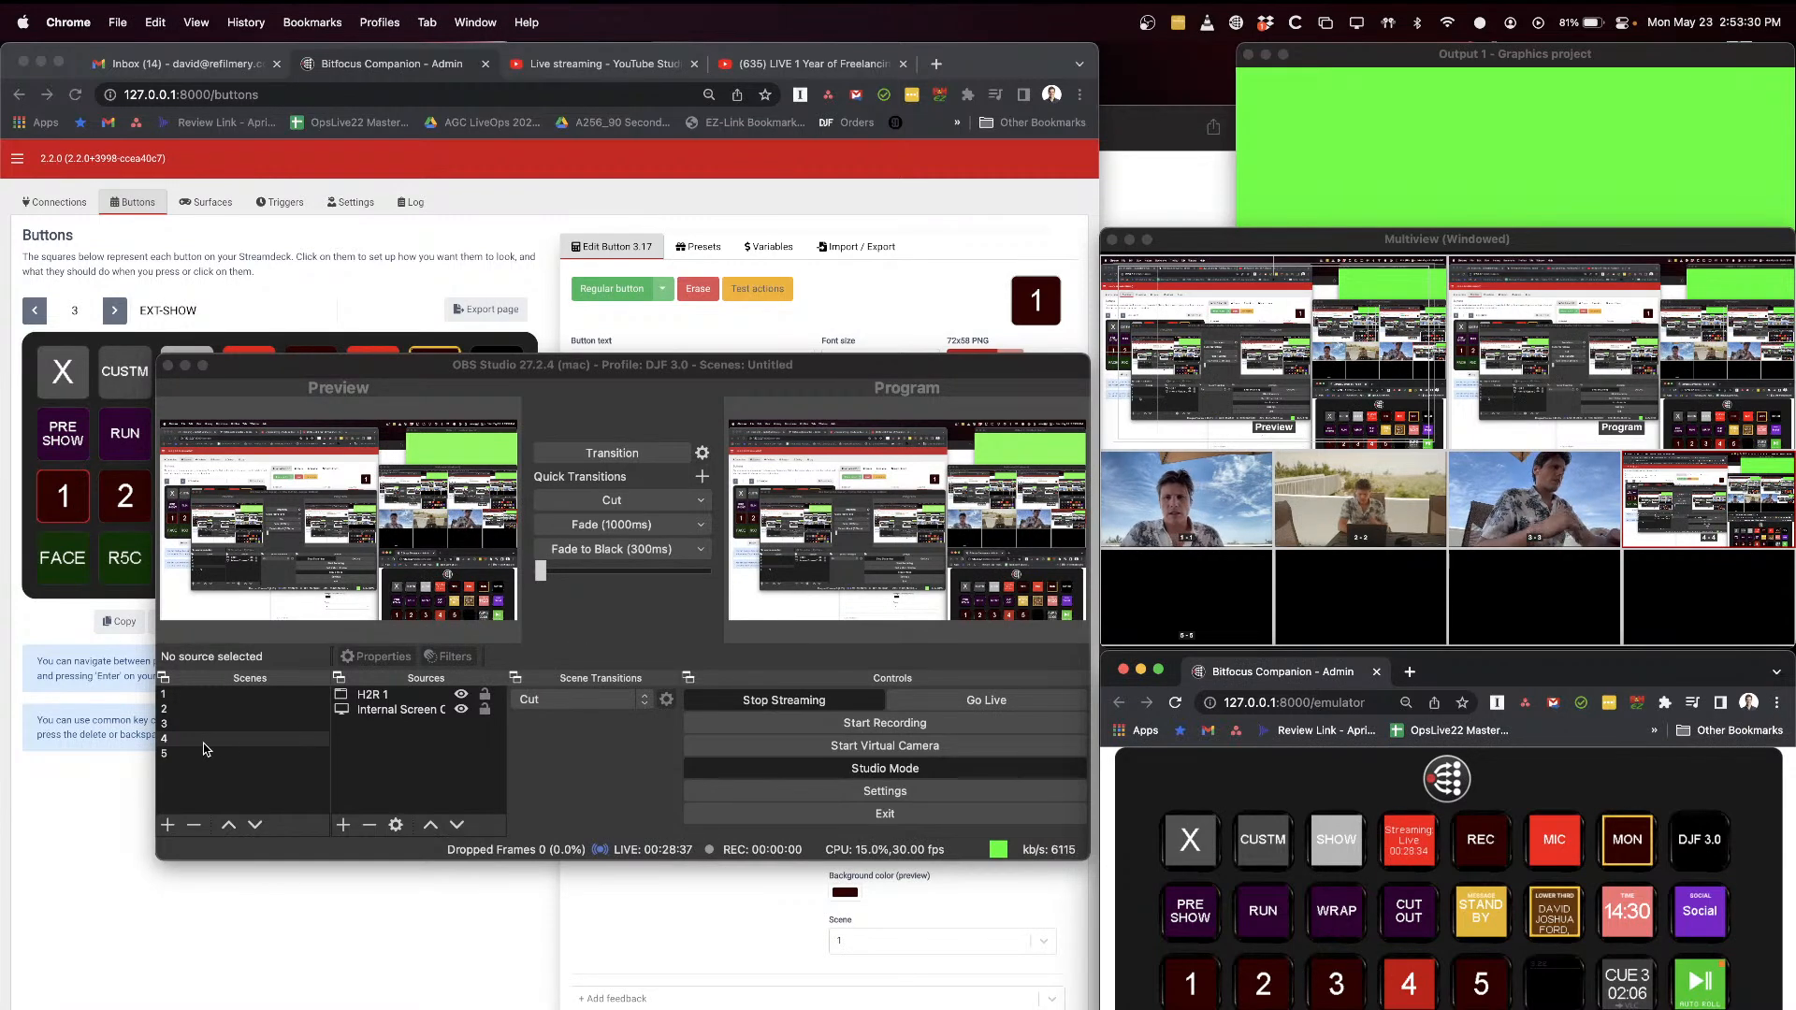
{"action": "left_click", "coordinate": [1228, 968]}
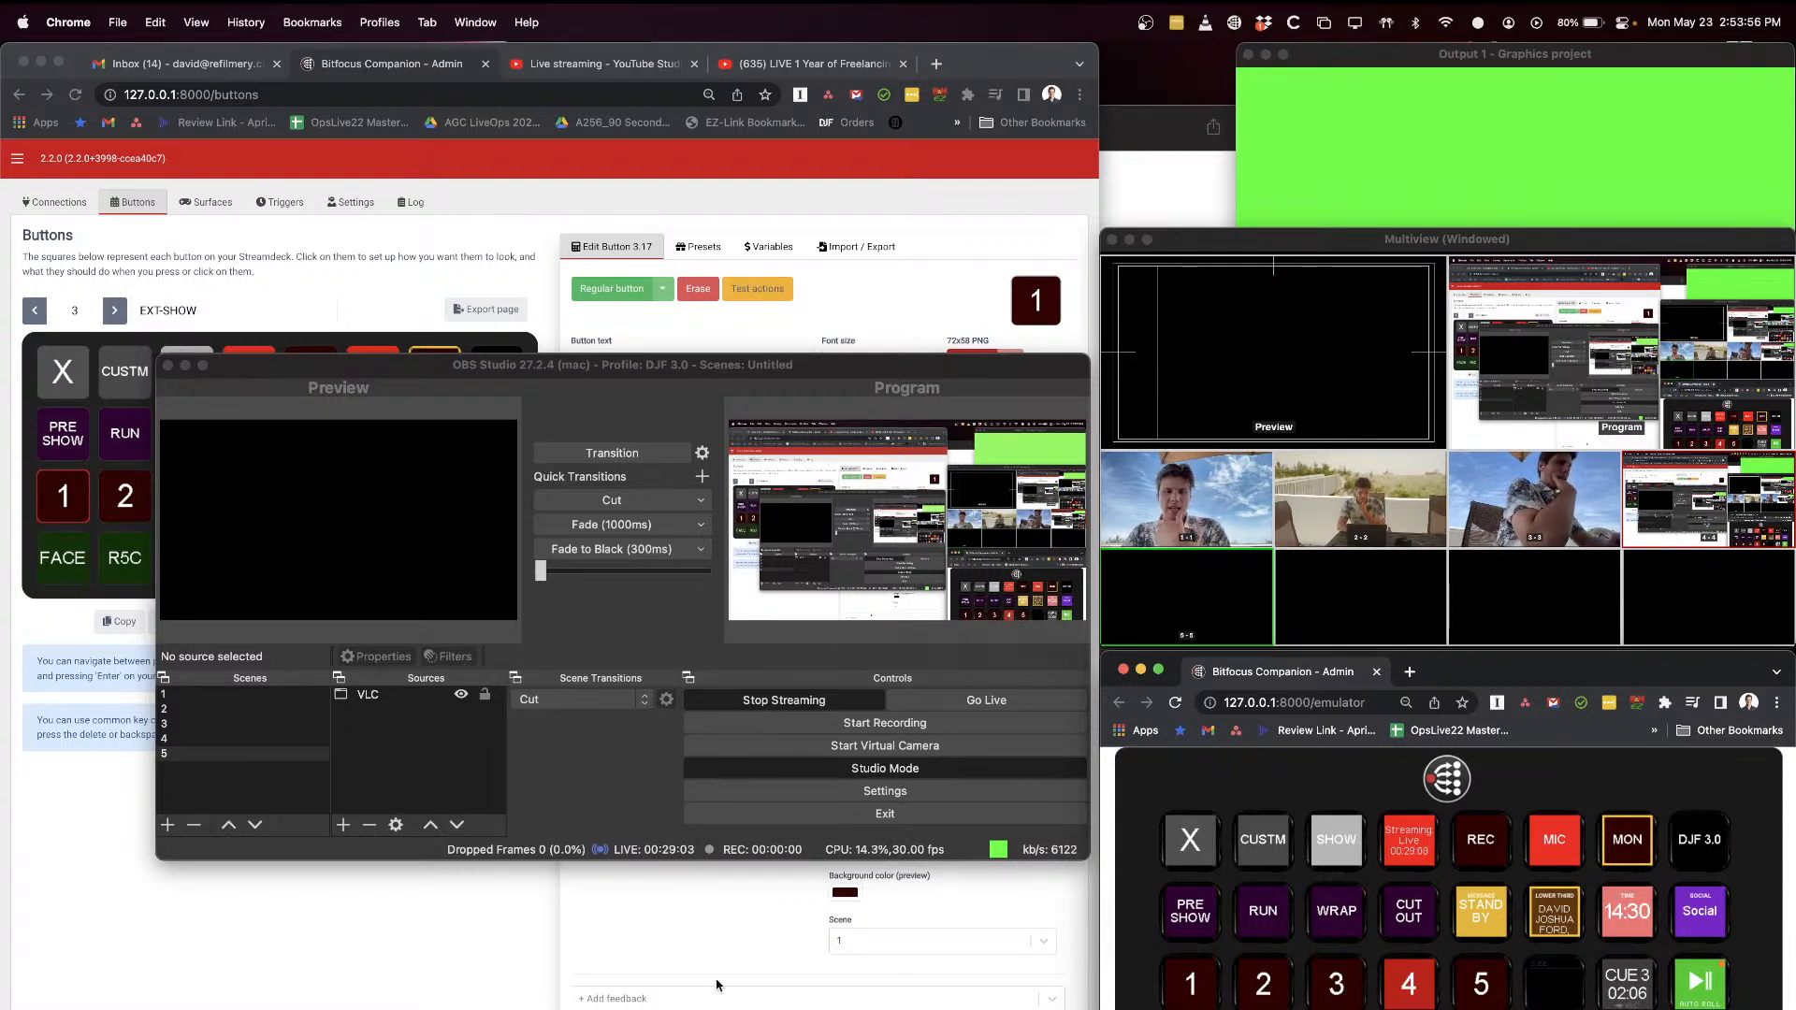
Step: Inspect the FACE button's preview action and feedback in the Companion admin page, and put scene 2 into preview
{"action": "left_click", "coordinate": [483, 969]}
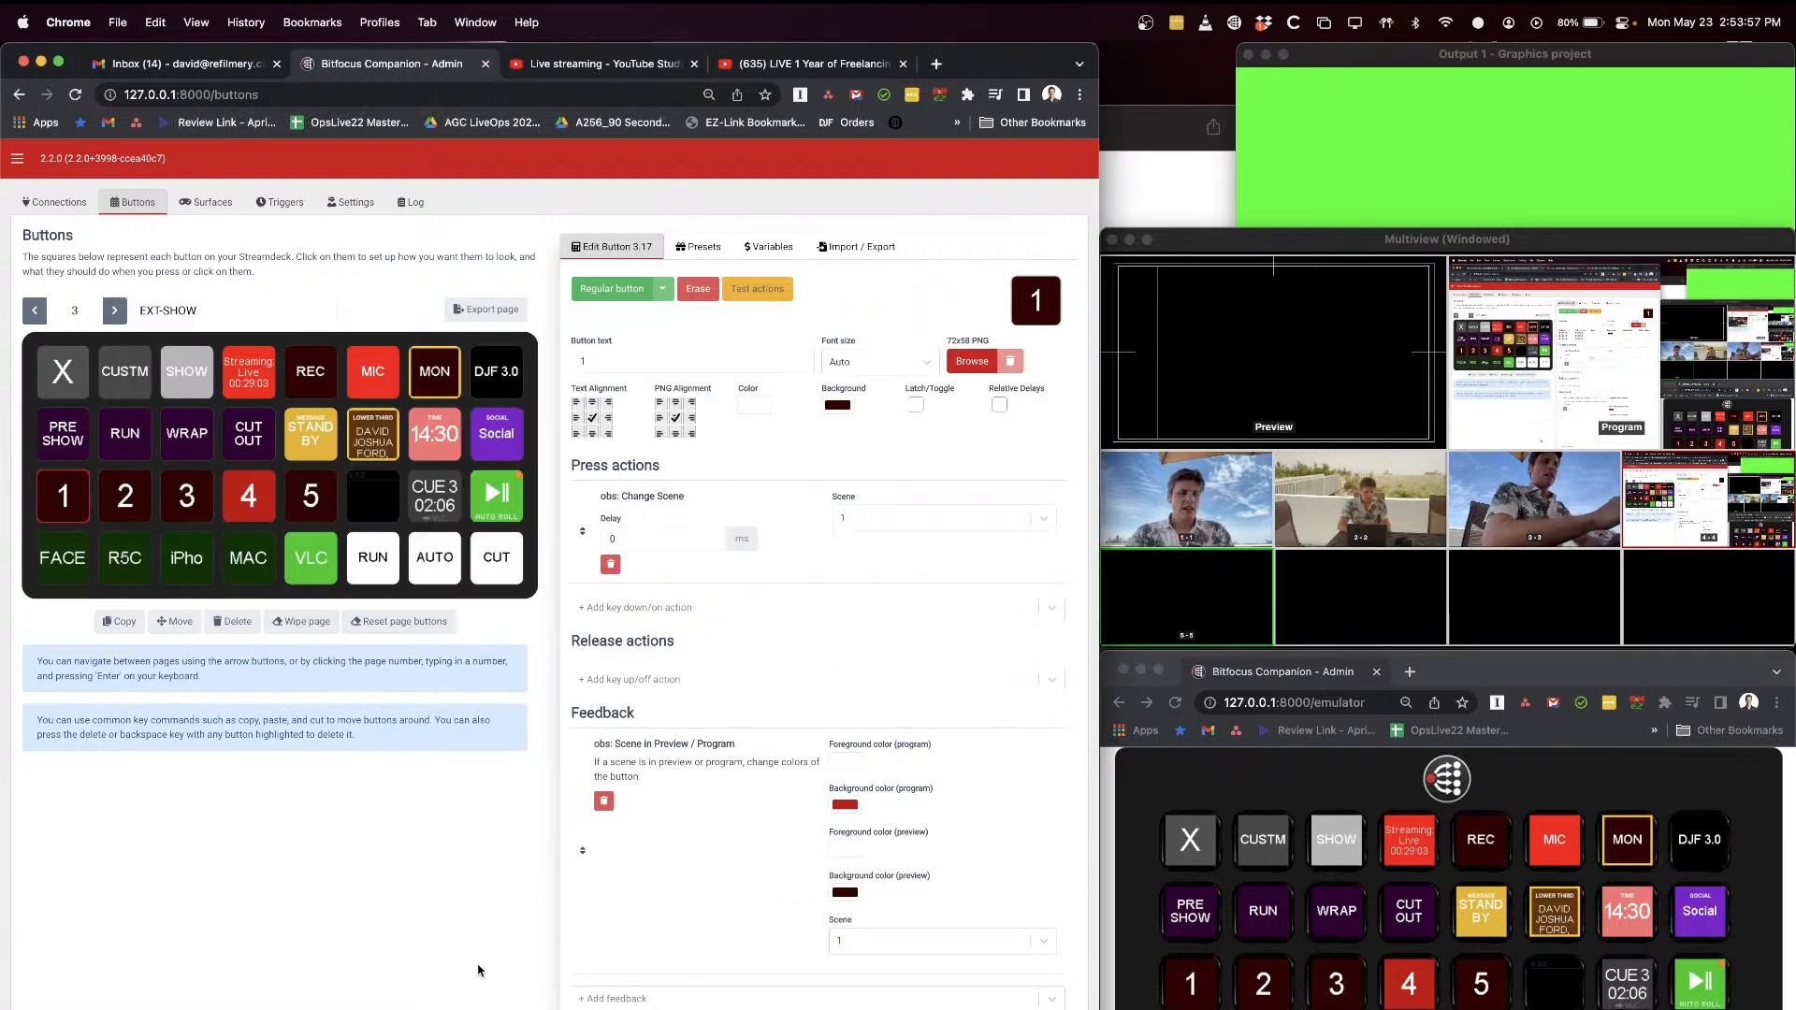
{"action": "left_click", "coordinate": [72, 574]}
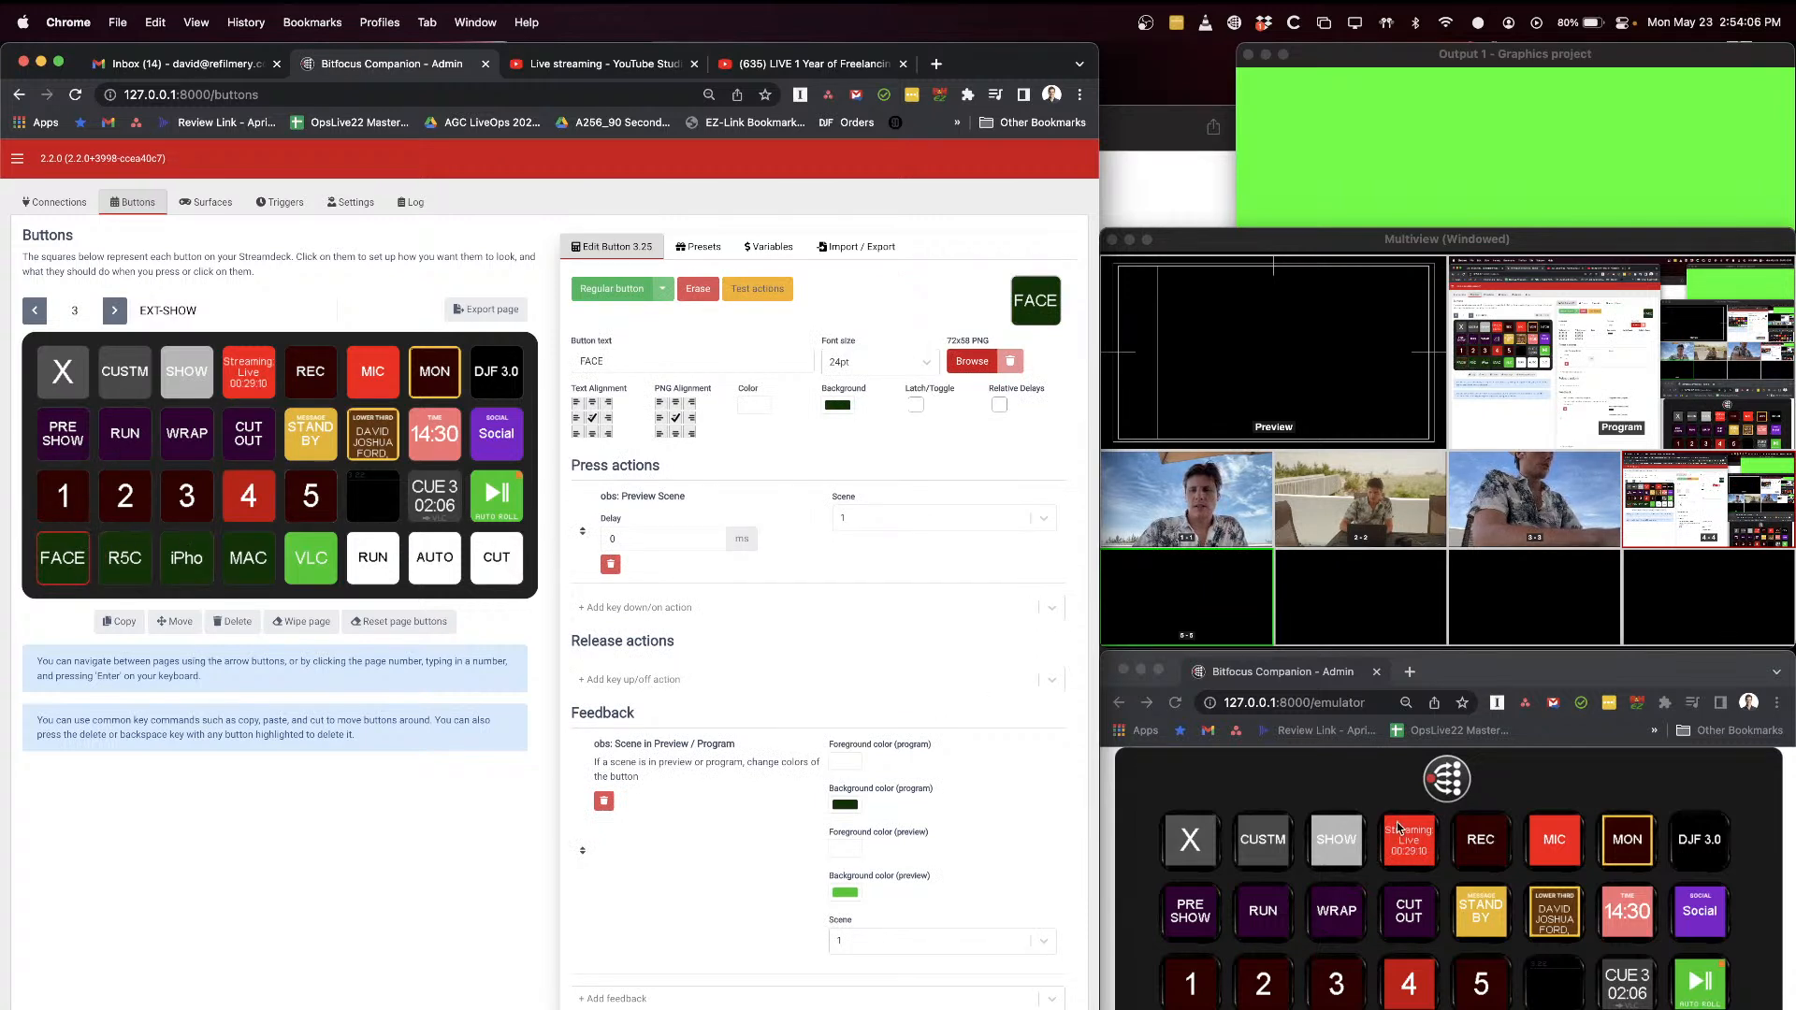
{"action": "left_click", "coordinate": [1474, 679]}
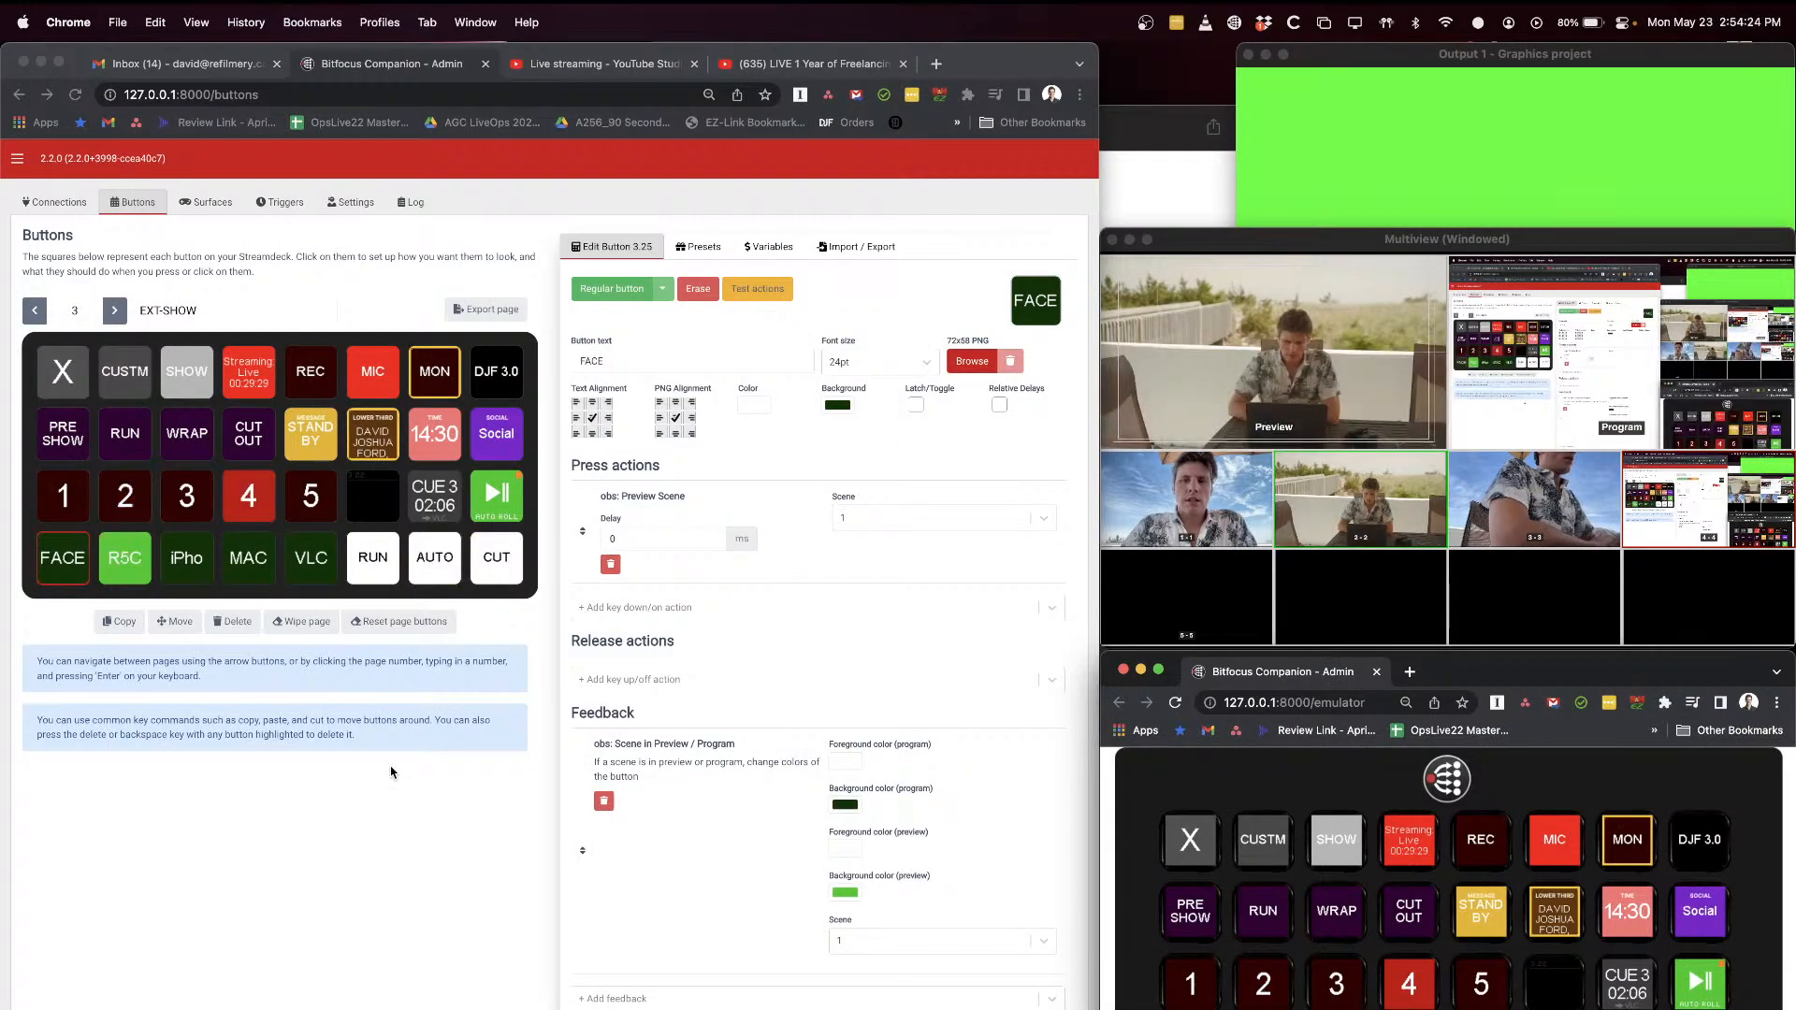
Step: Review Companion's existing connections and search the available connection modules for "obs"
{"action": "left_click", "coordinate": [60, 203]}
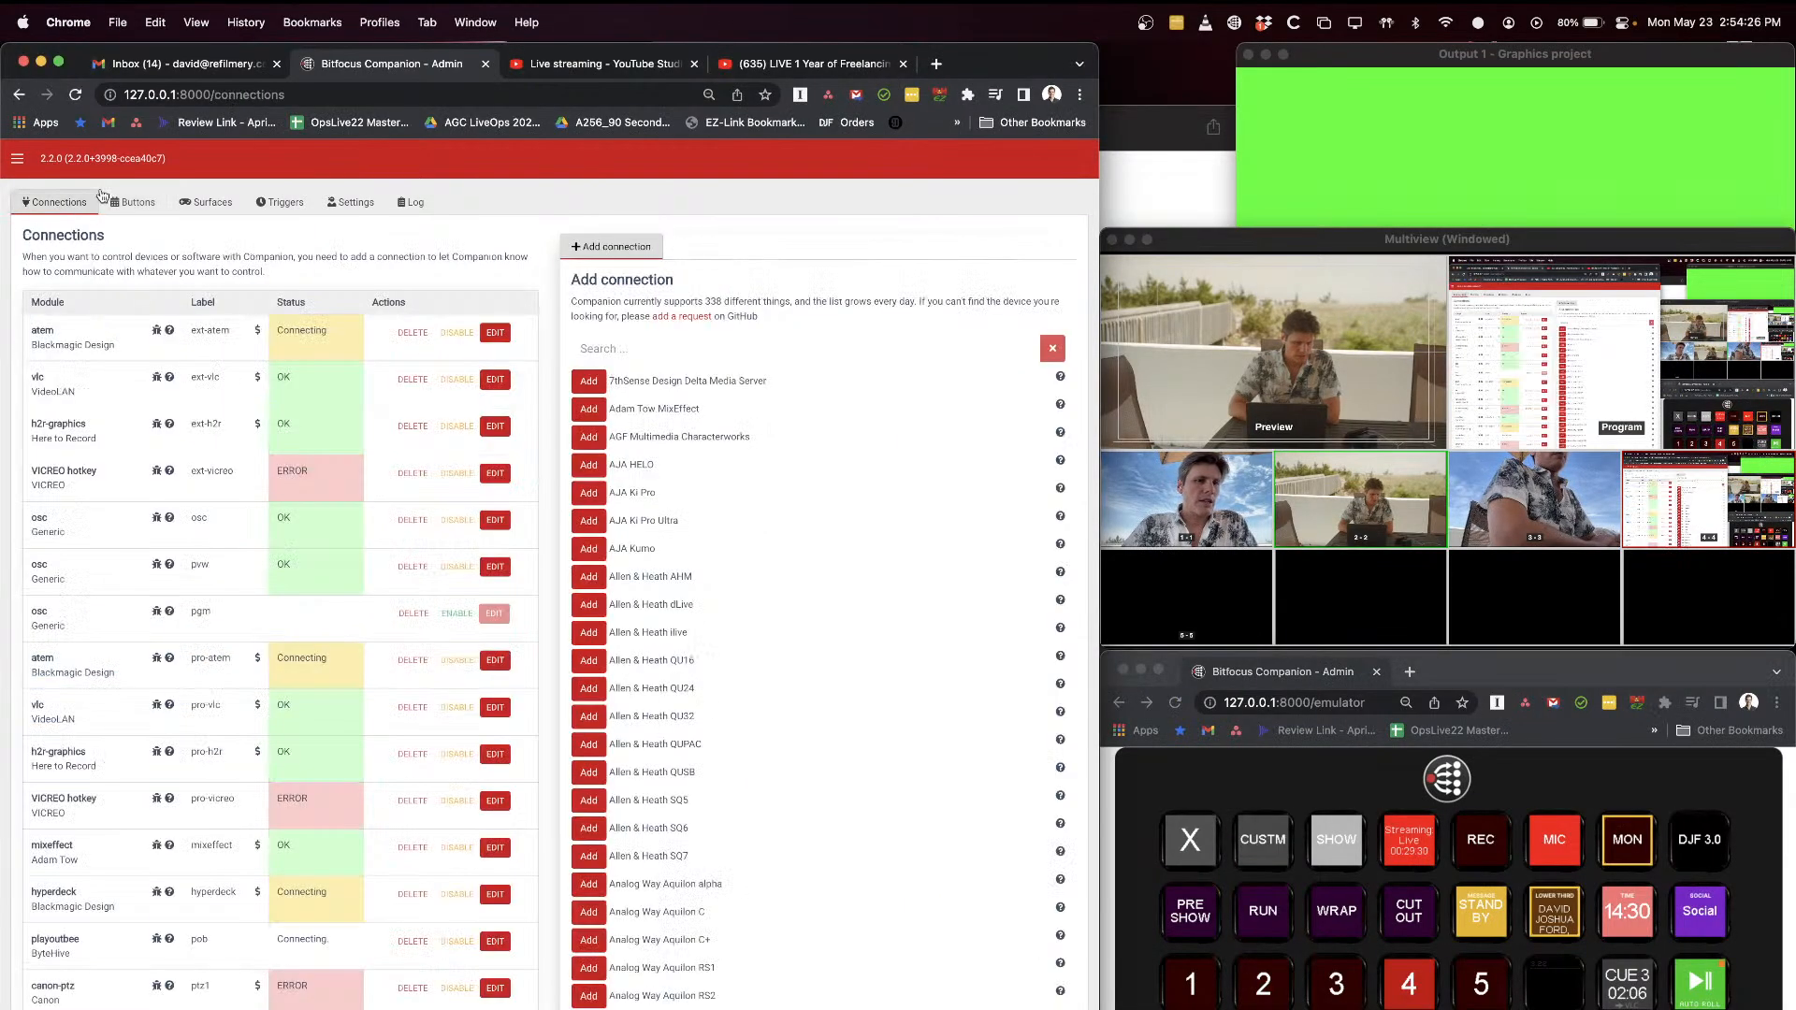
{"action": "scroll", "coordinate": [311, 579], "scroll_direction": "down", "scroll_amount": 3}
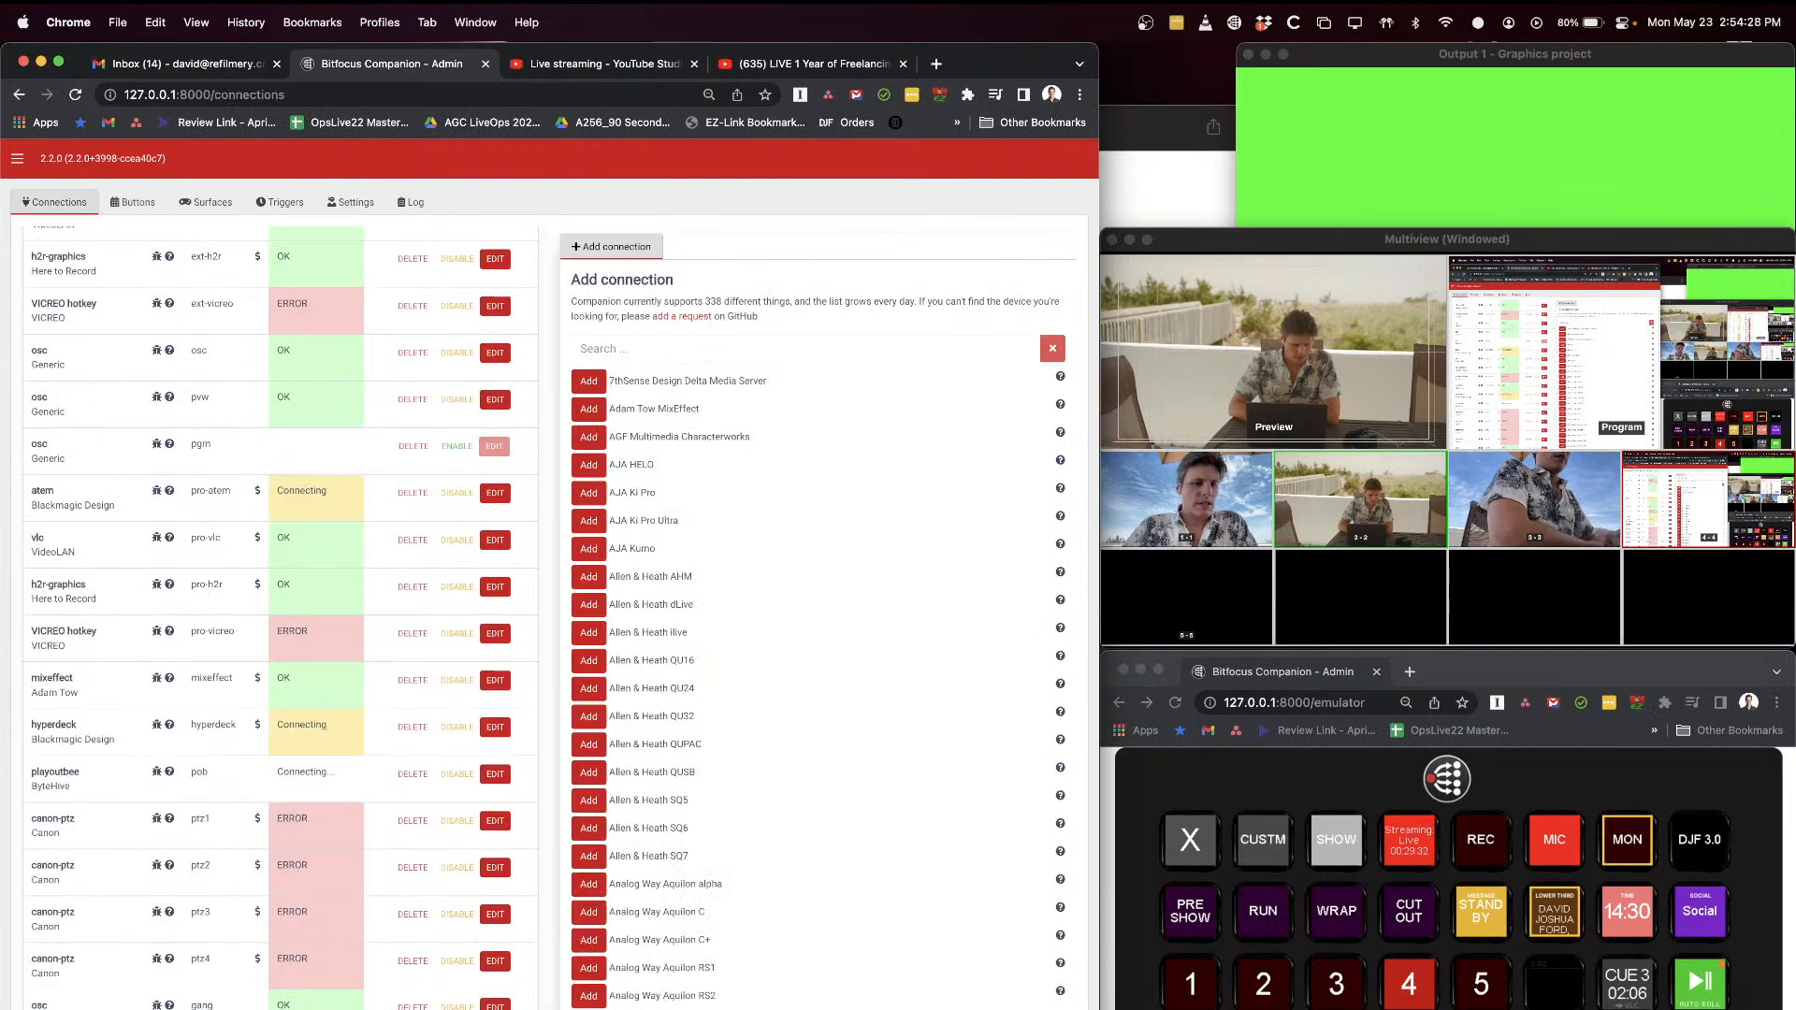
{"action": "left_click", "coordinate": [668, 350]}
{"action": "left_click", "coordinate": [610, 248]}
{"action": "left_click", "coordinate": [689, 348]}
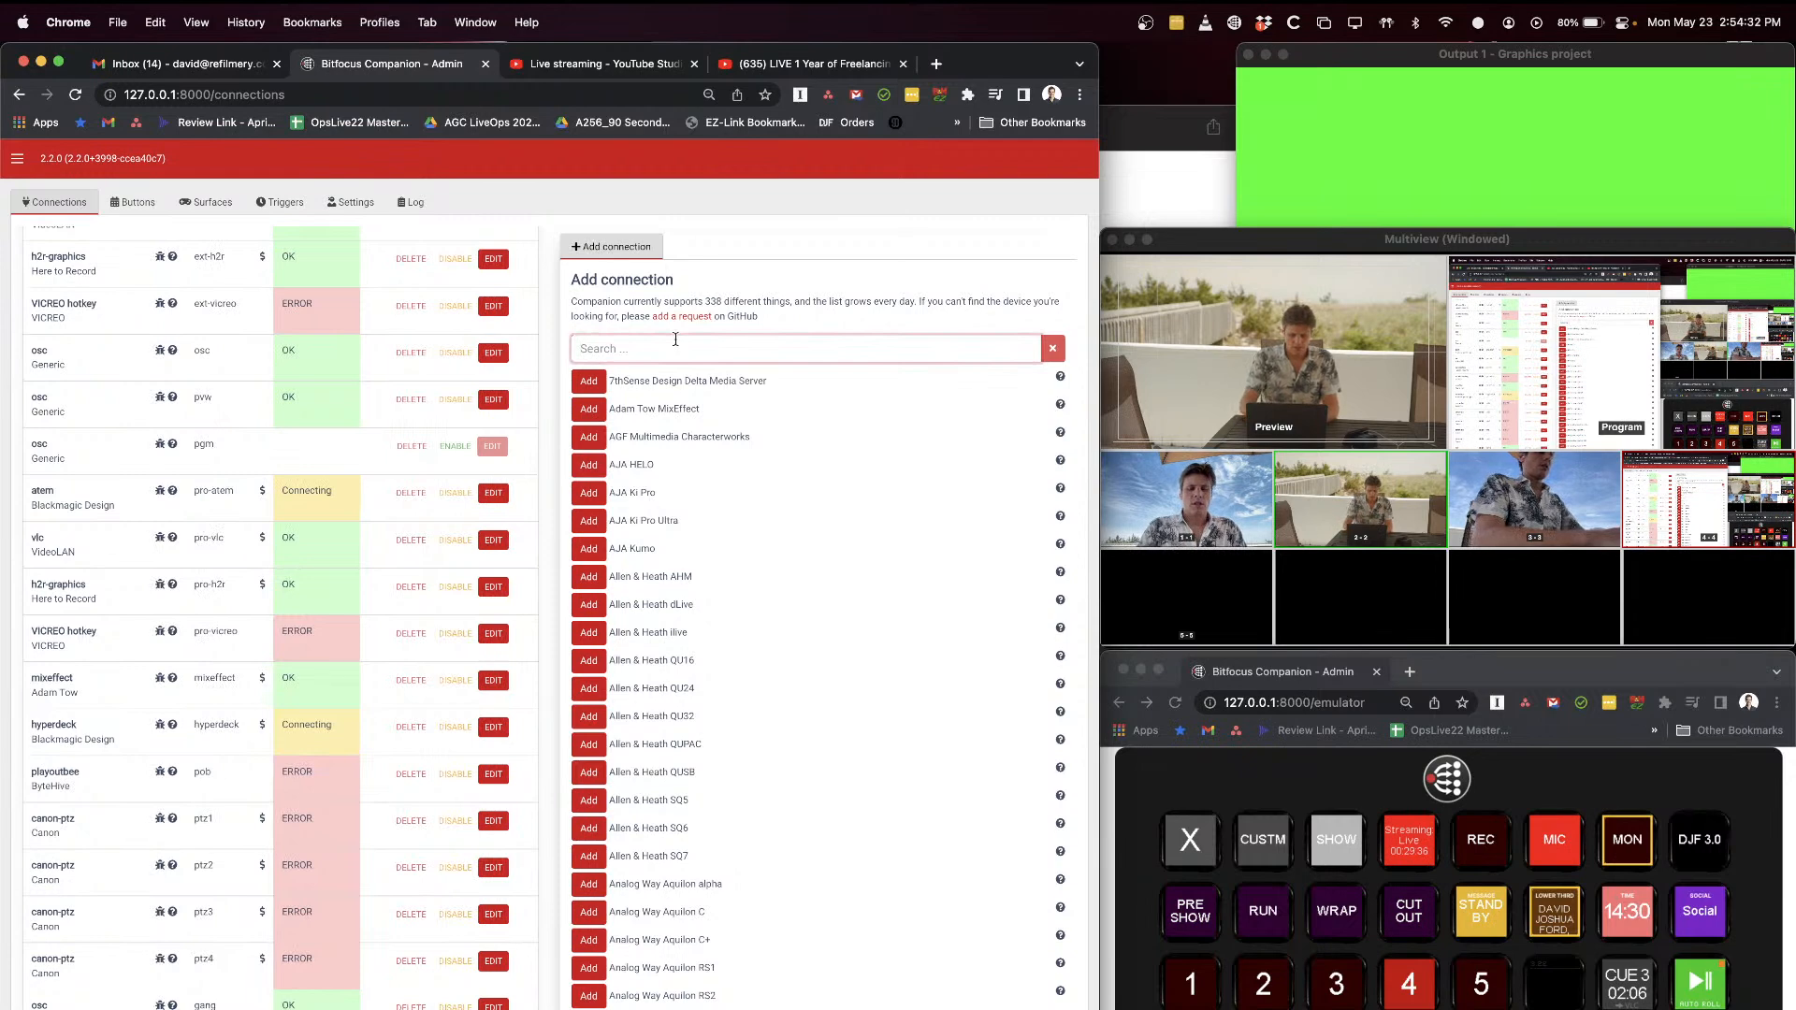
{"action": "type", "text": "obs"}
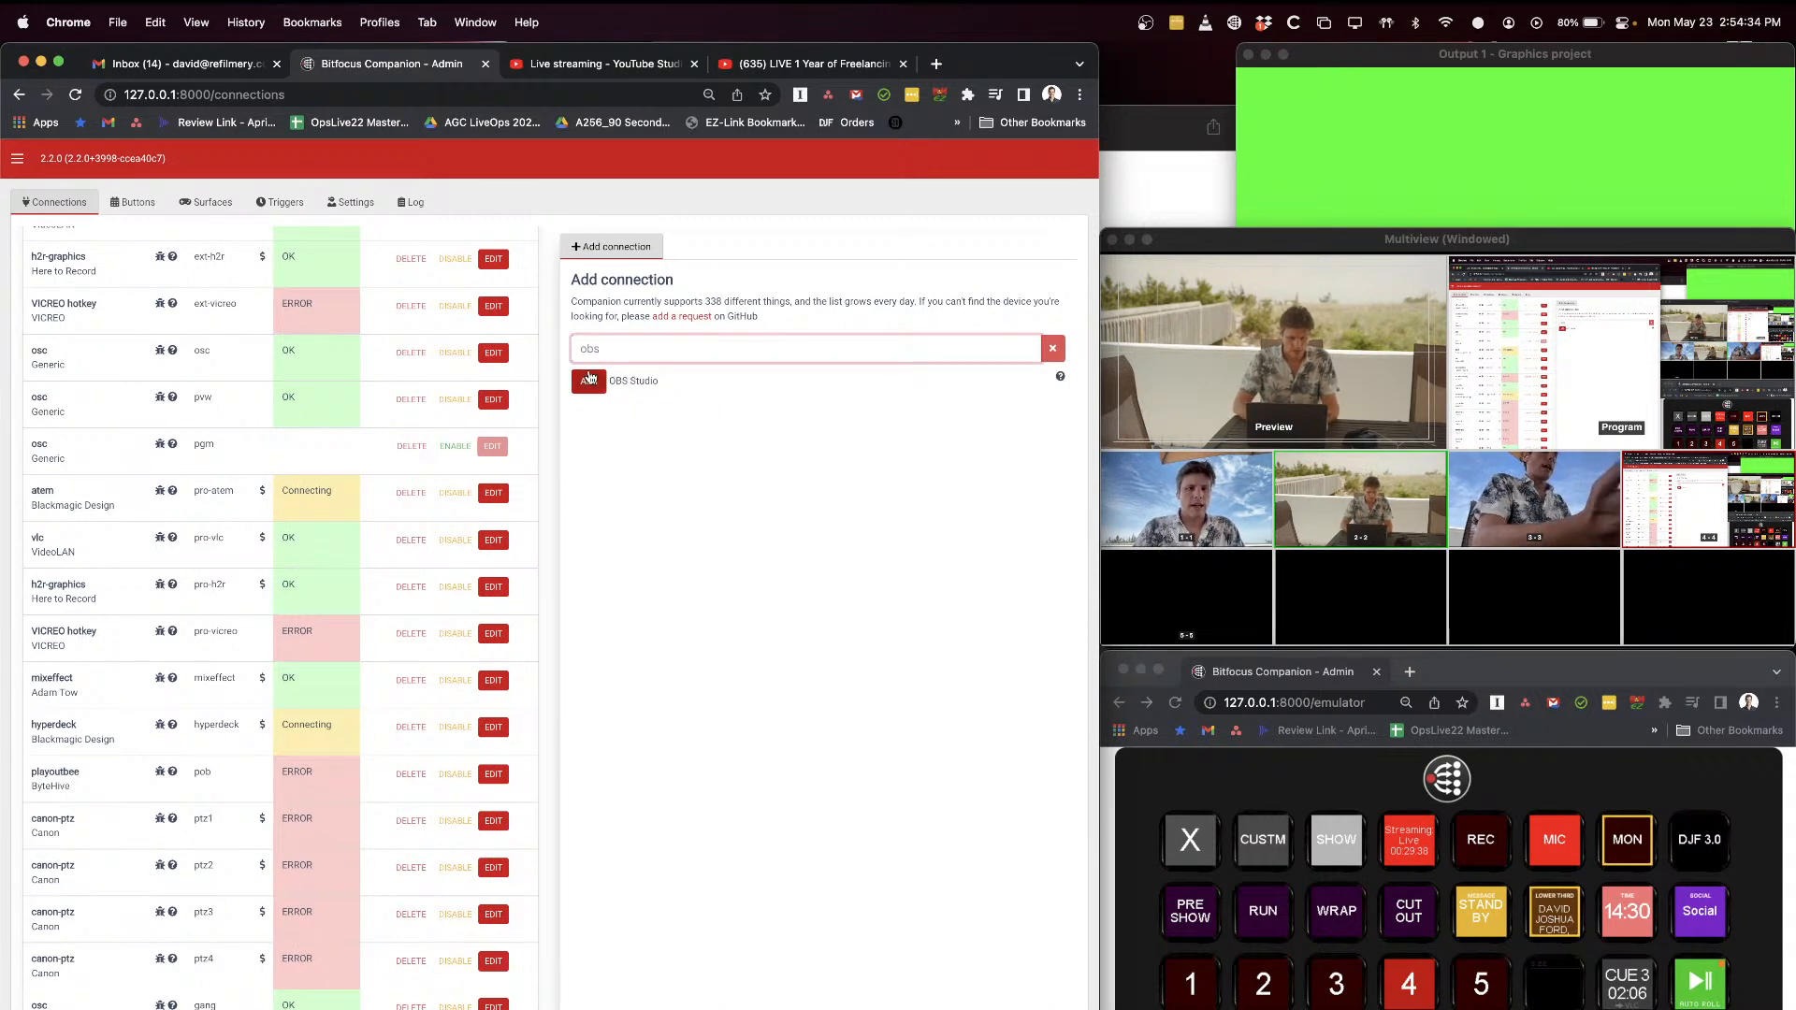
{"action": "left_click", "coordinate": [704, 552]}
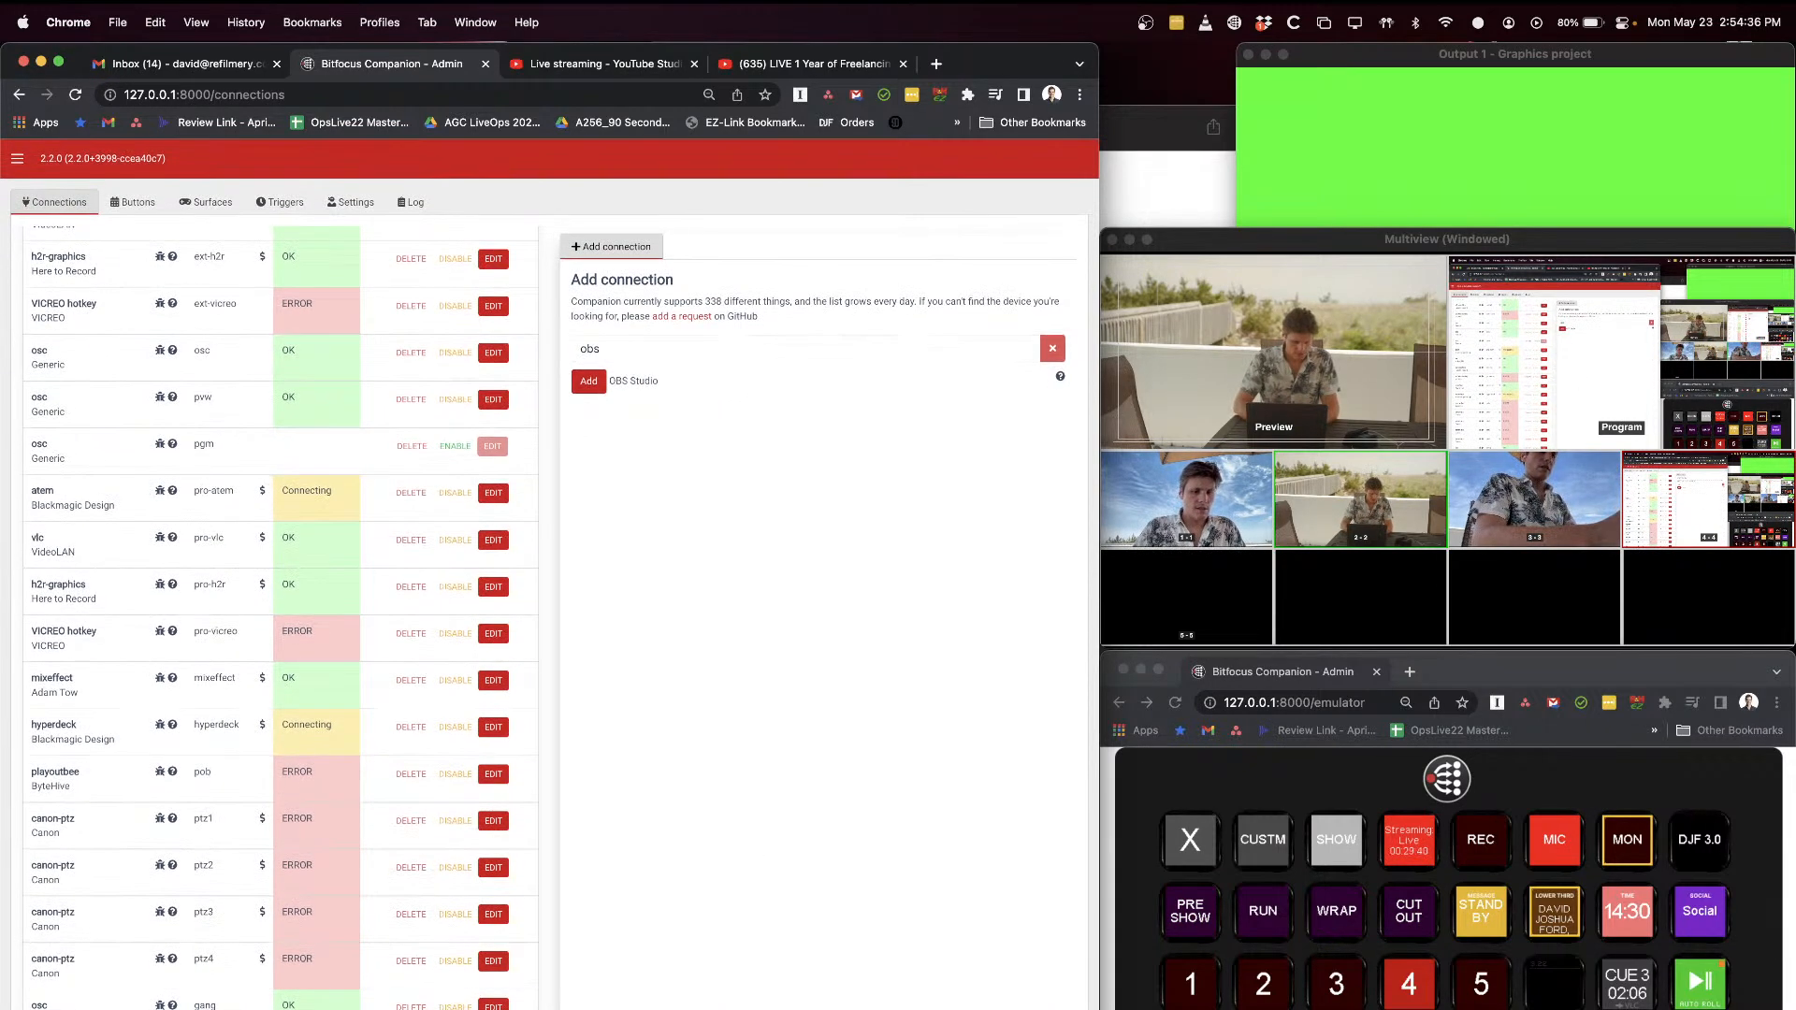
Step: Add an OBS Studio connection in Companion, review its configuration fields, and switch to the OBS Multiview window
{"action": "left_click", "coordinate": [588, 381]}
{"action": "left_click", "coordinate": [604, 314]}
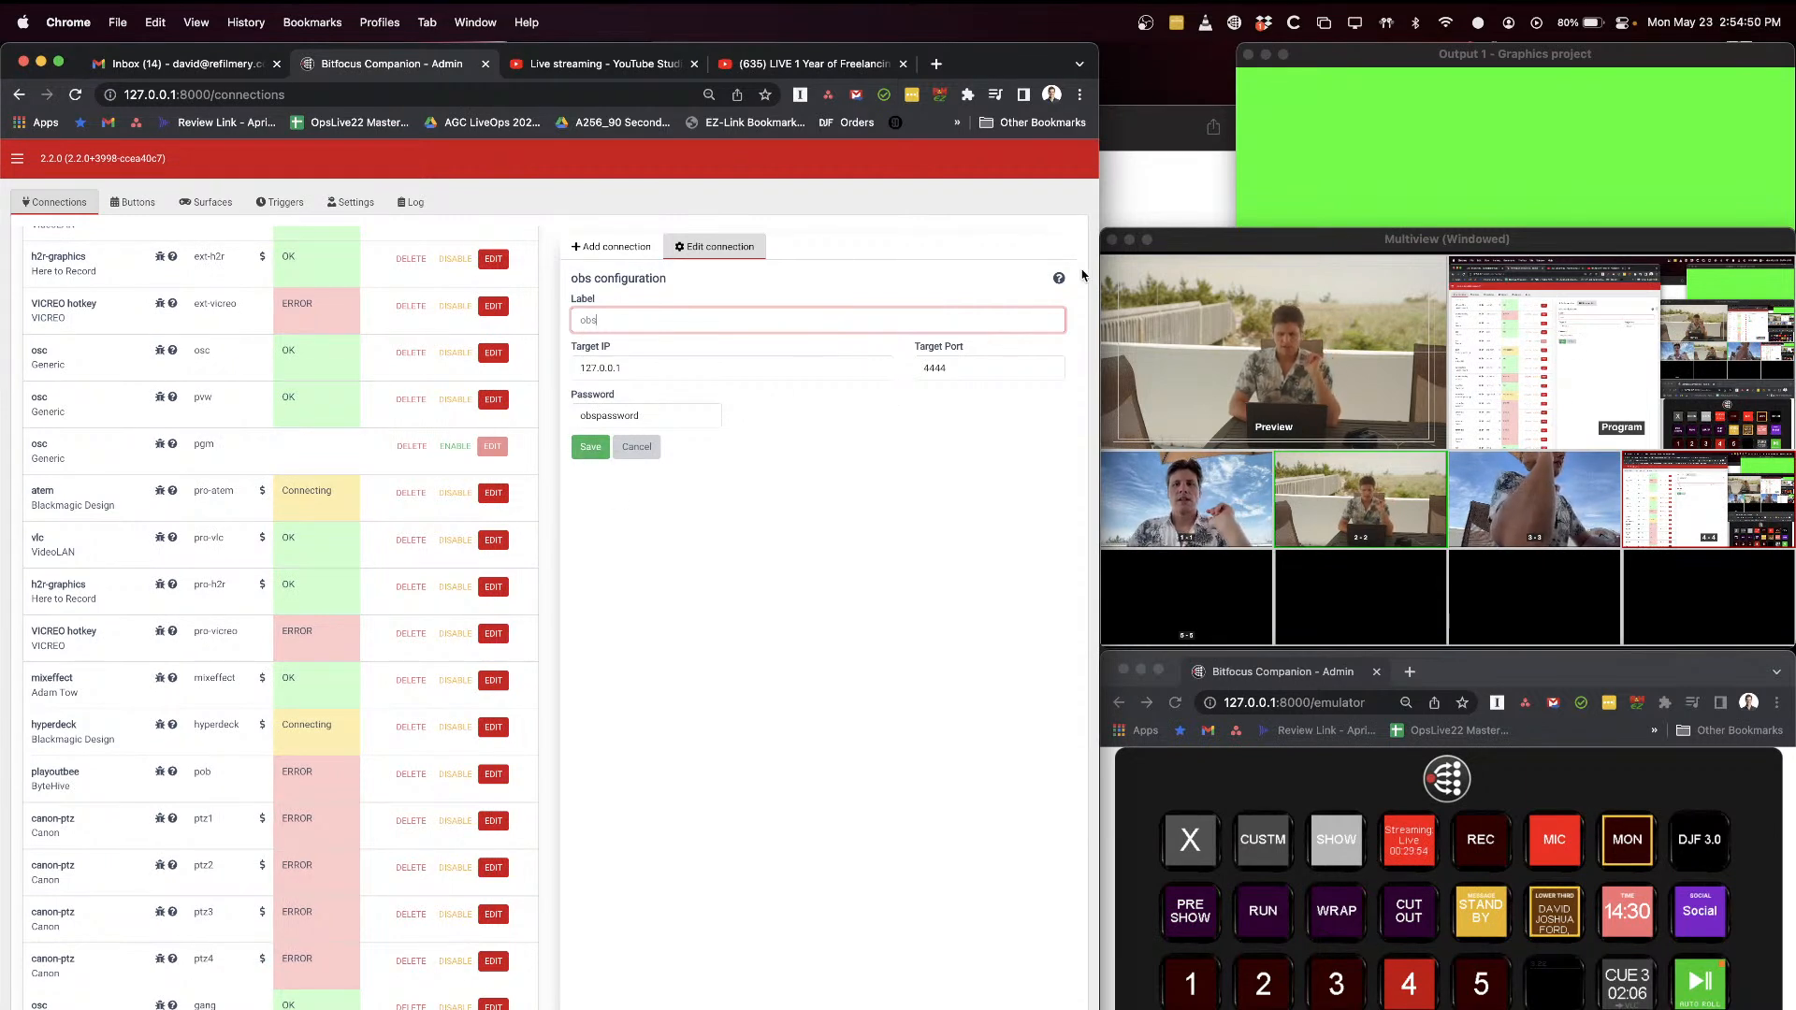
{"action": "left_click", "coordinate": [1274, 245]}
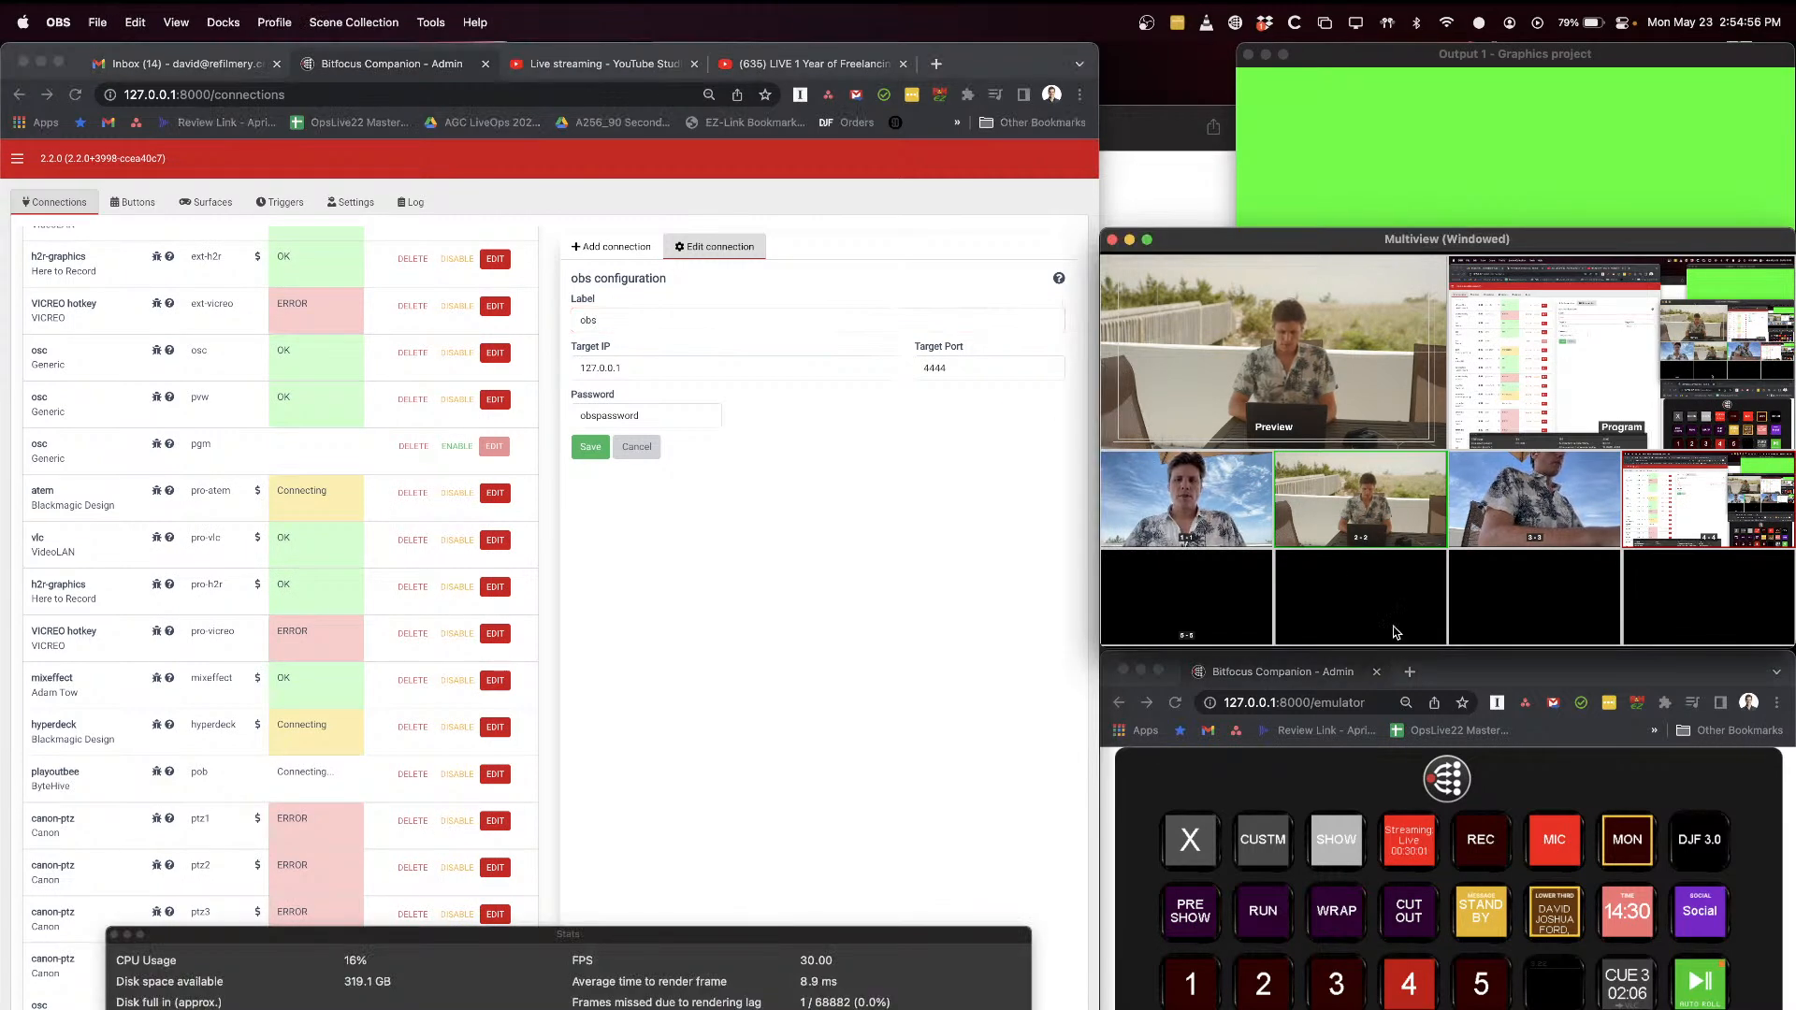
Step: Bring OBS forward, return to Companion's button editor, and open the OBS Studio "Scene to Program" presets
{"action": "key", "text": "super+Tab"}
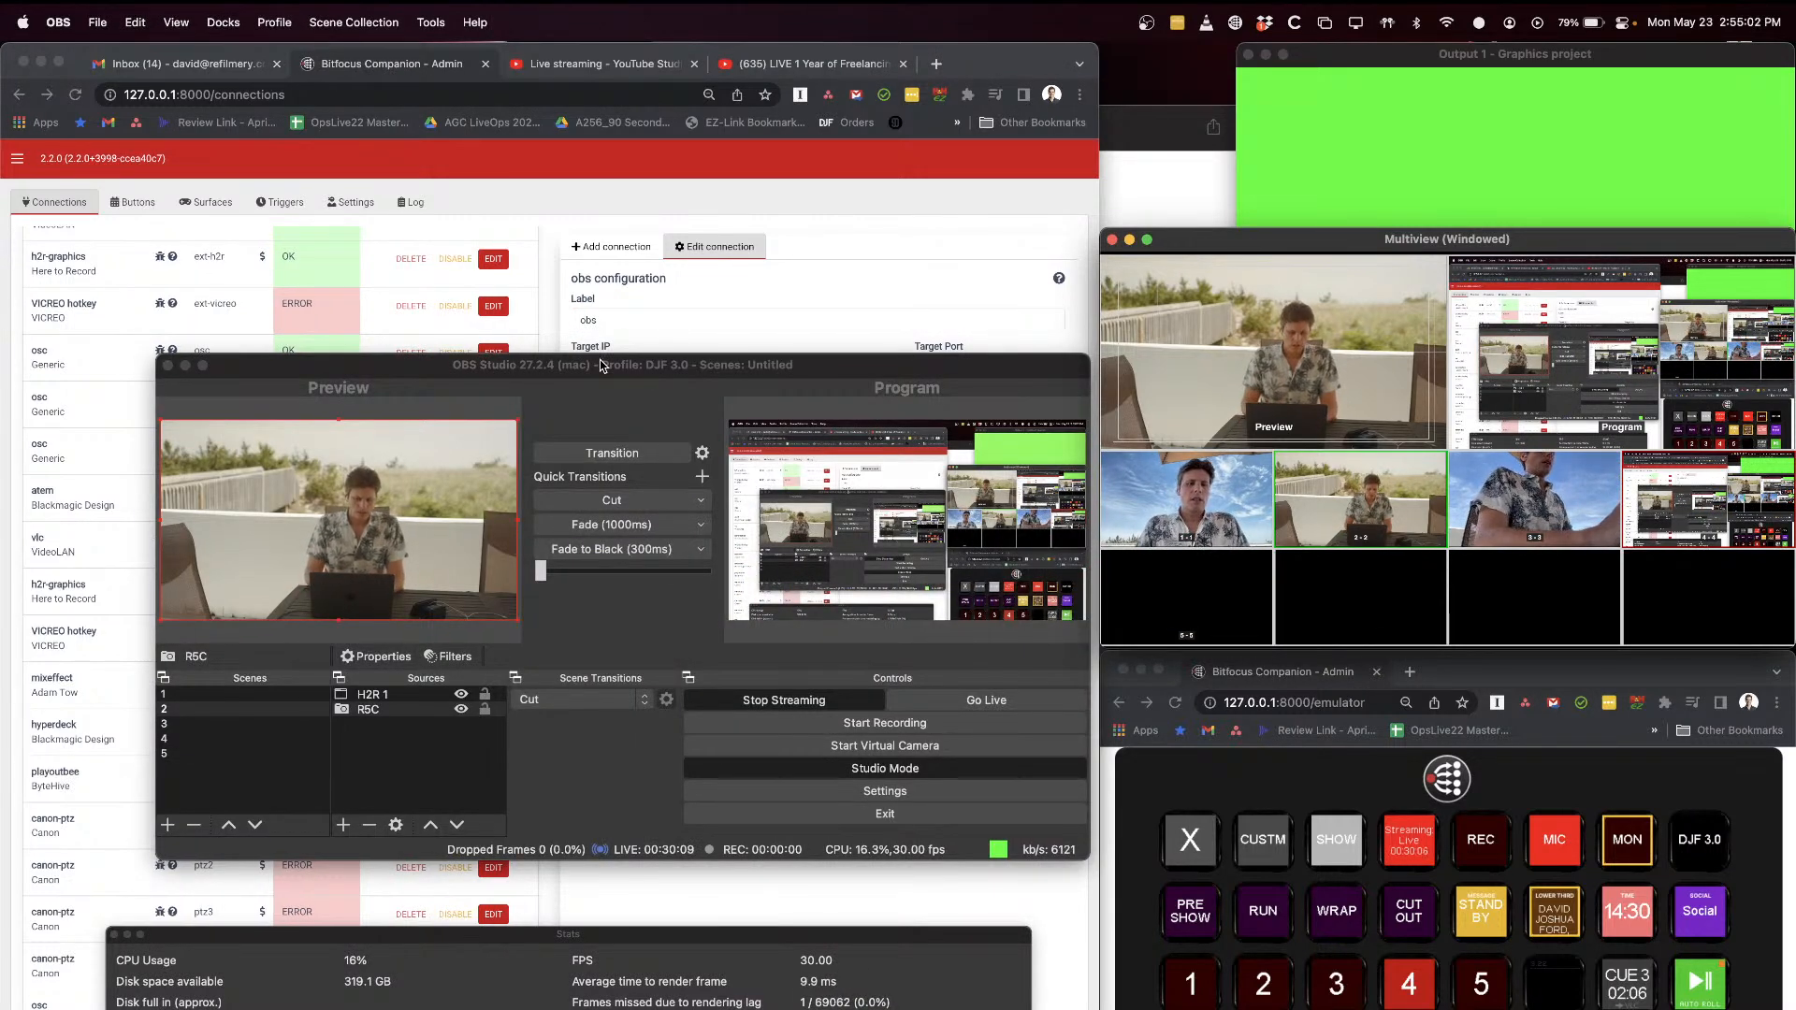
{"action": "left_click", "coordinate": [140, 211]}
{"action": "left_click", "coordinate": [134, 203]}
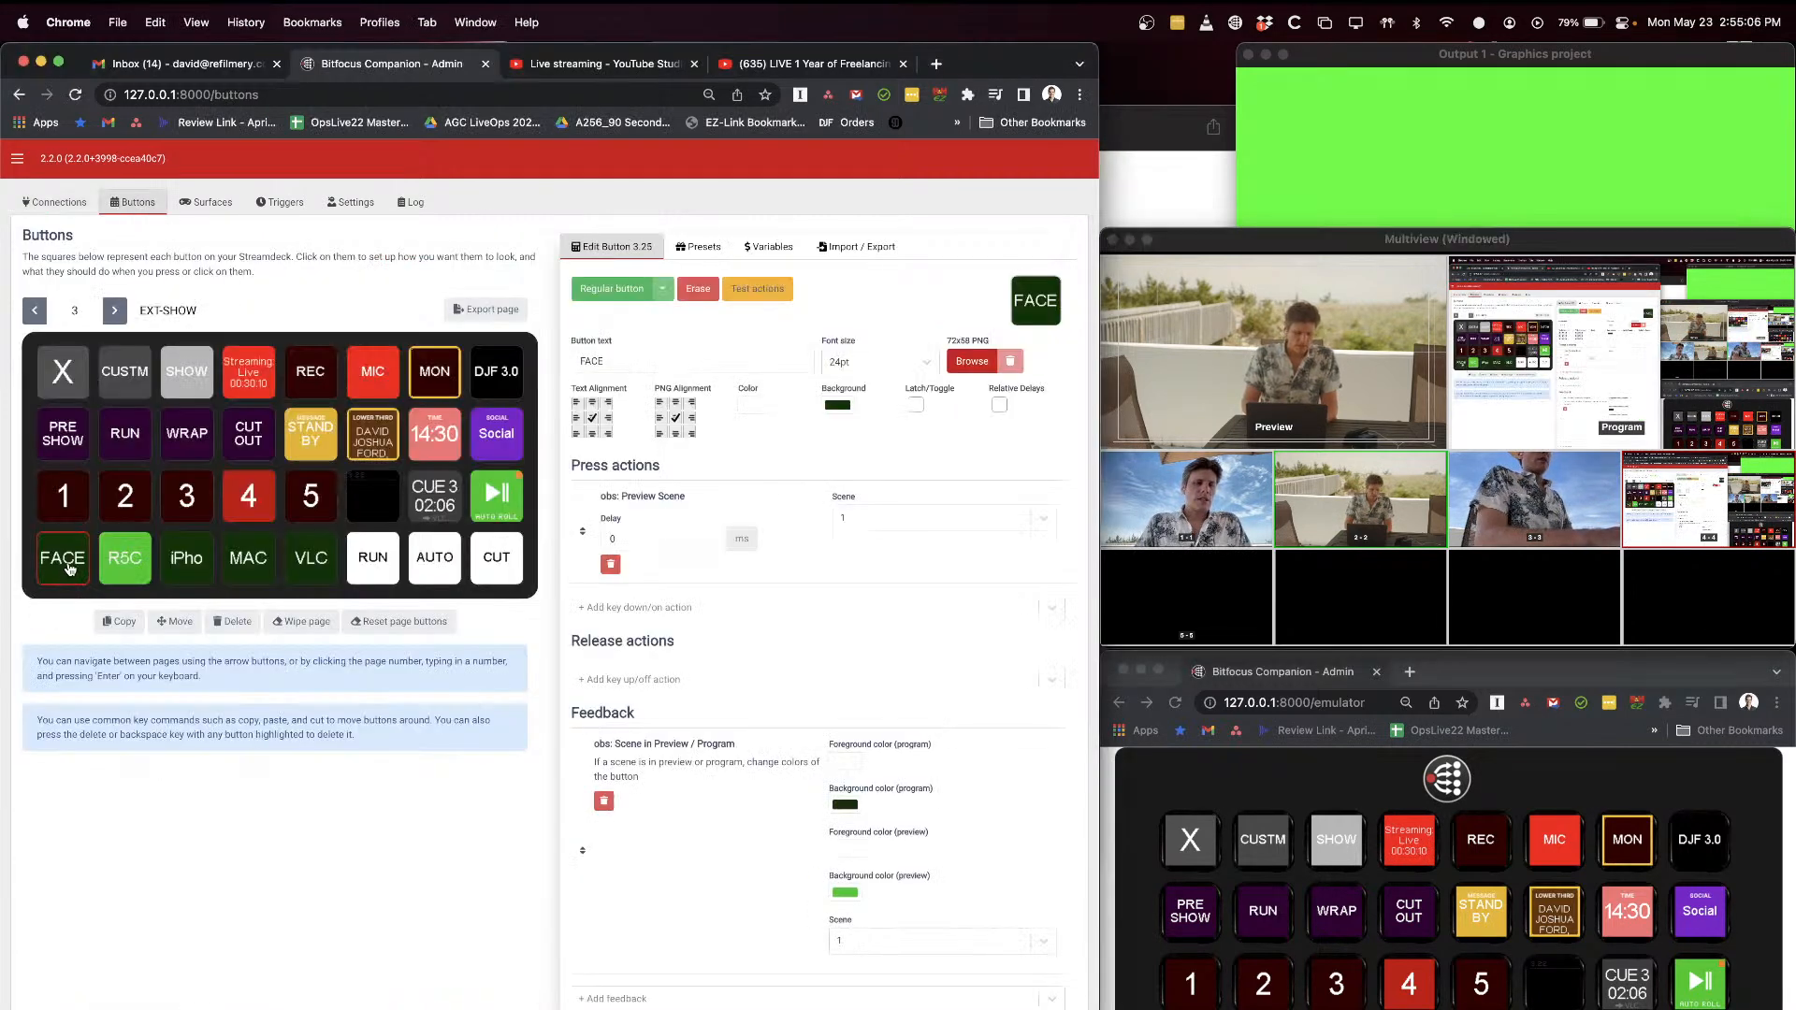
{"action": "left_click", "coordinate": [704, 248]}
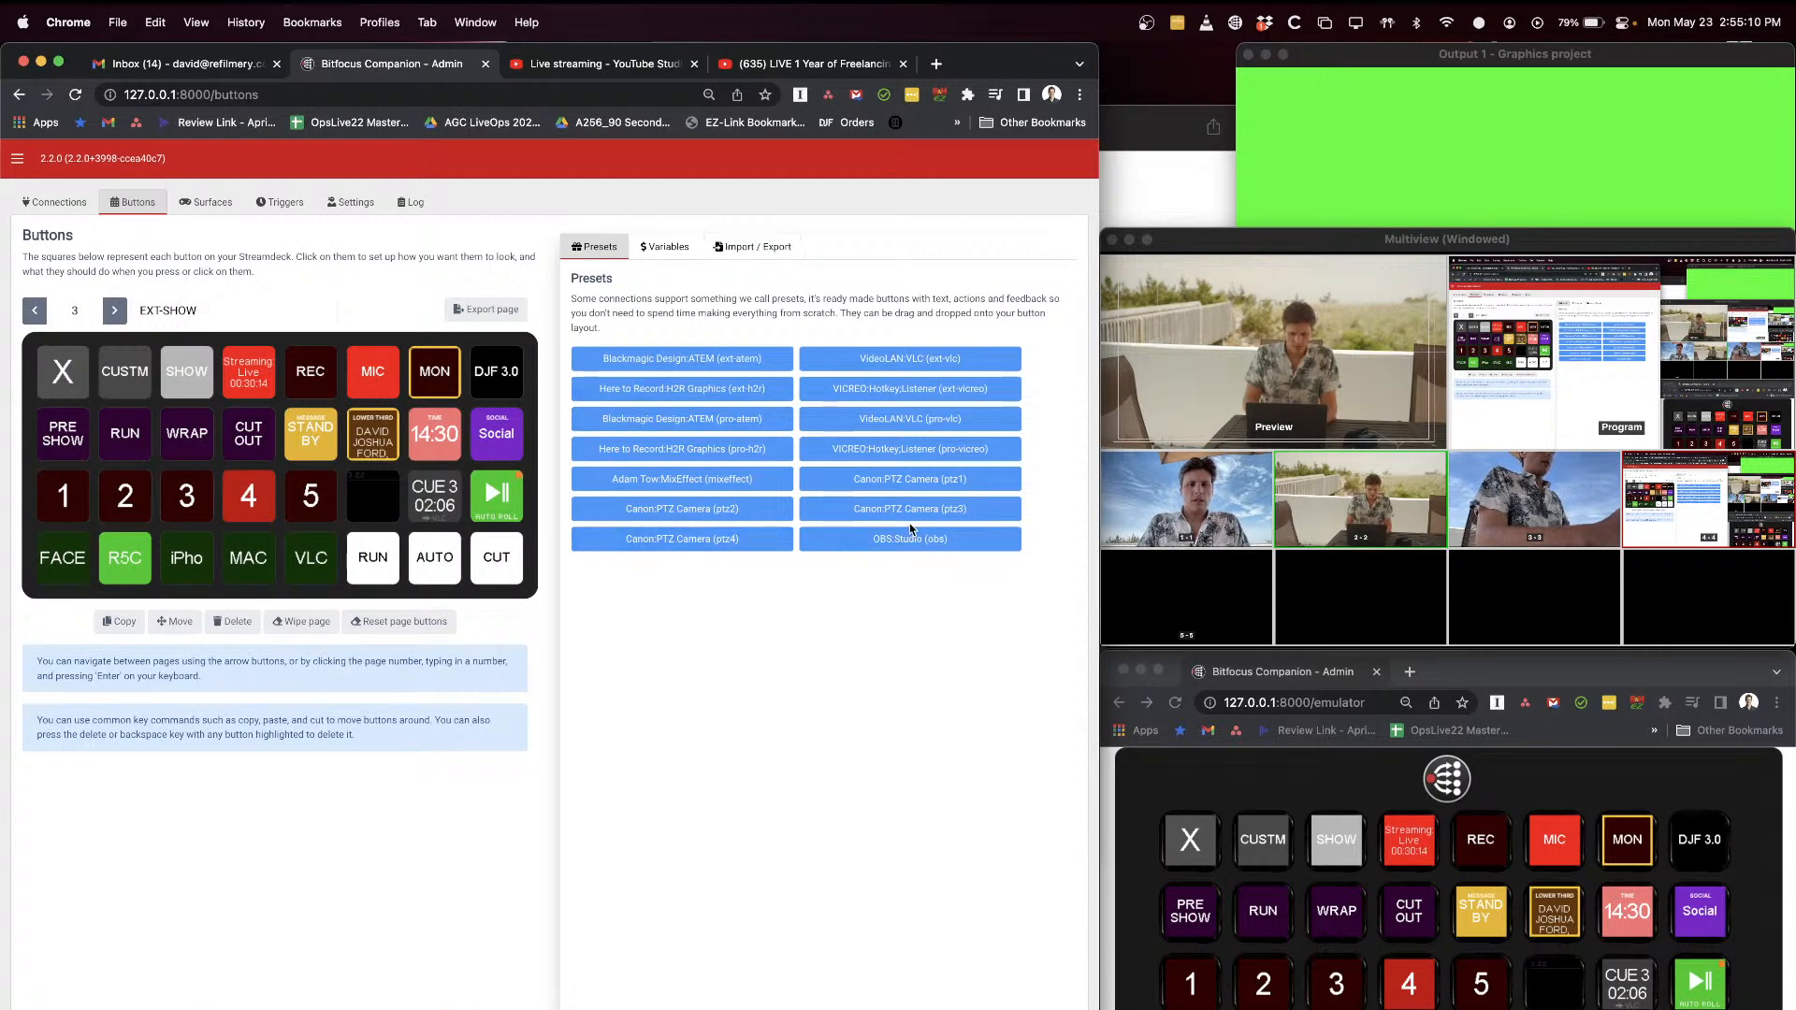
{"action": "left_click", "coordinate": [953, 545]}
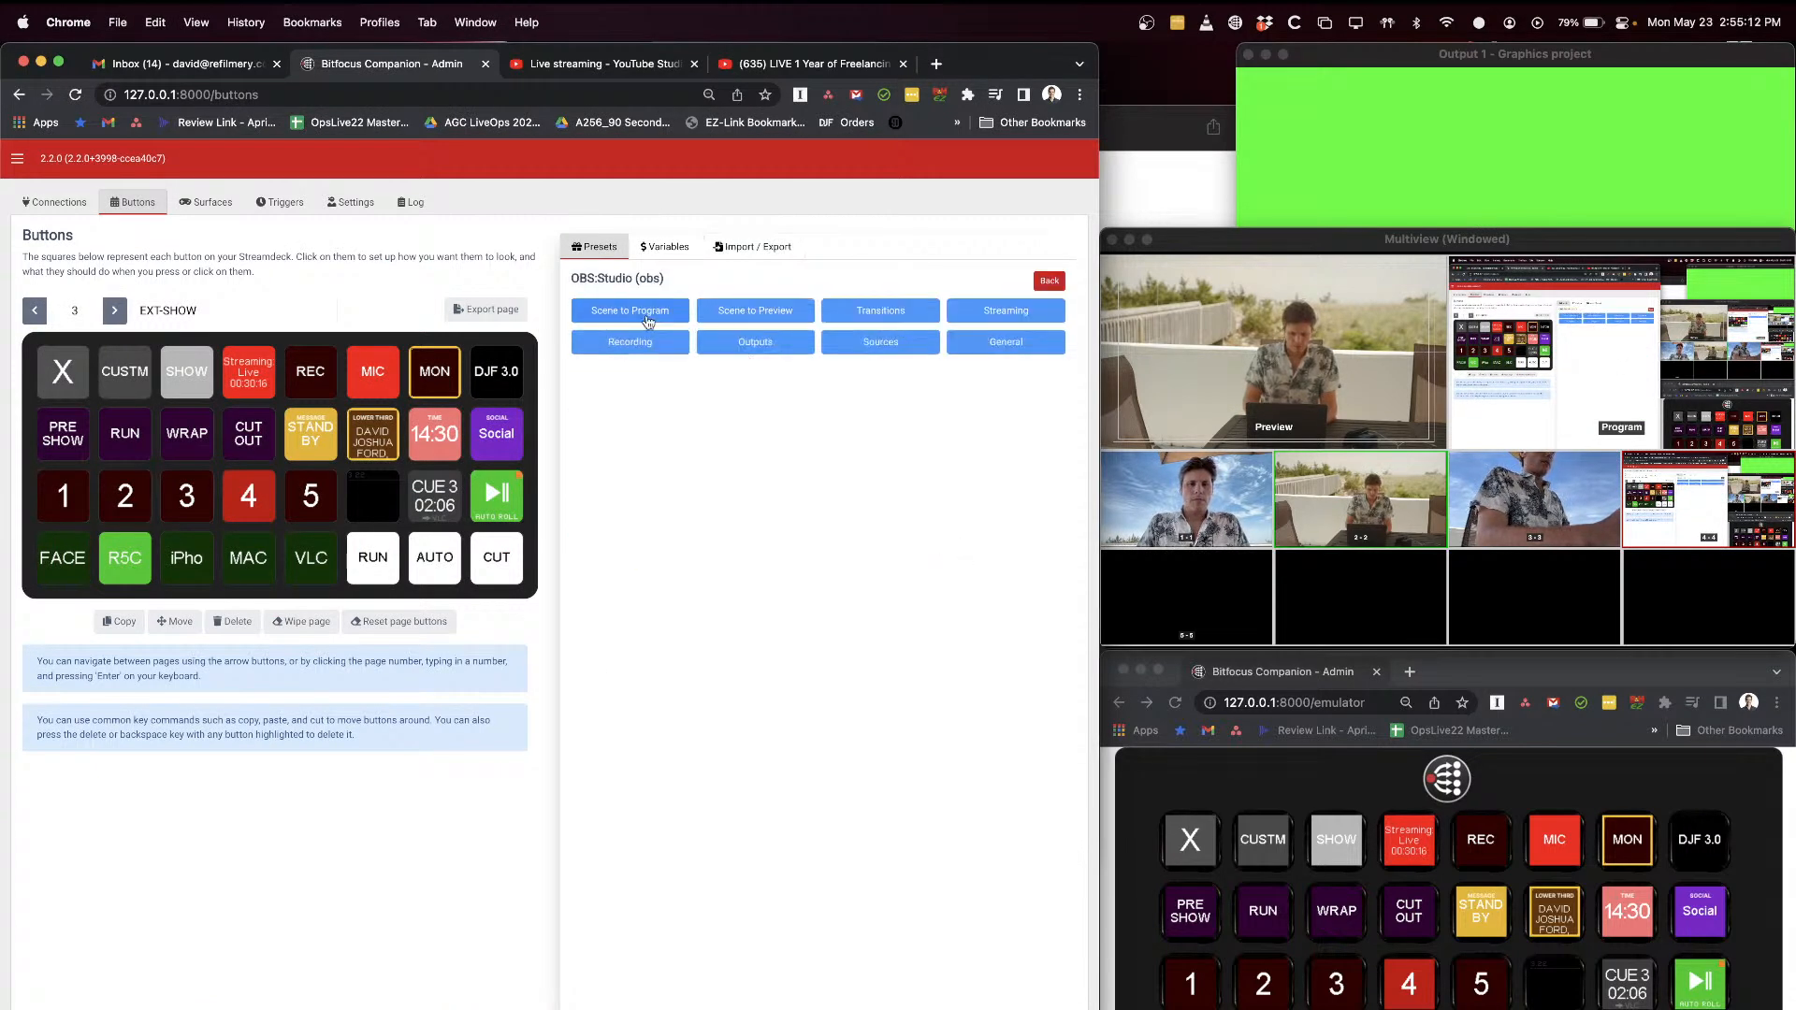
{"action": "left_click", "coordinate": [635, 251]}
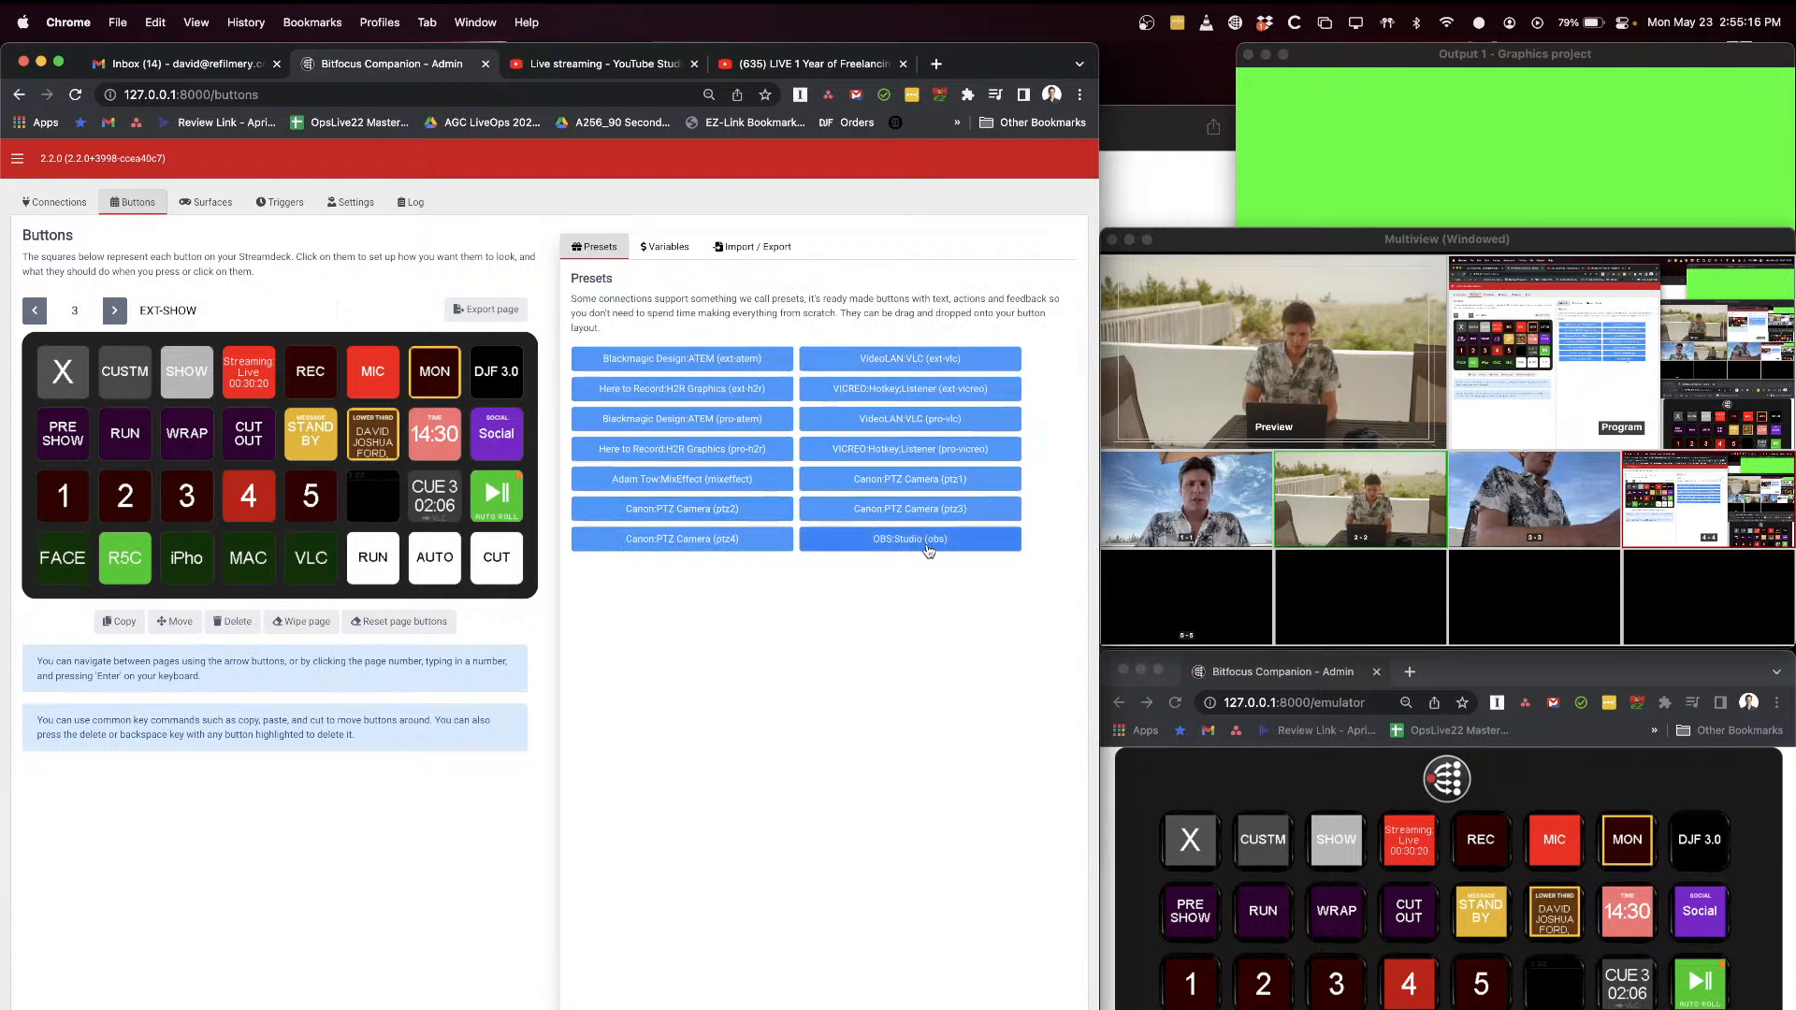
{"action": "left_click", "coordinate": [923, 552]}
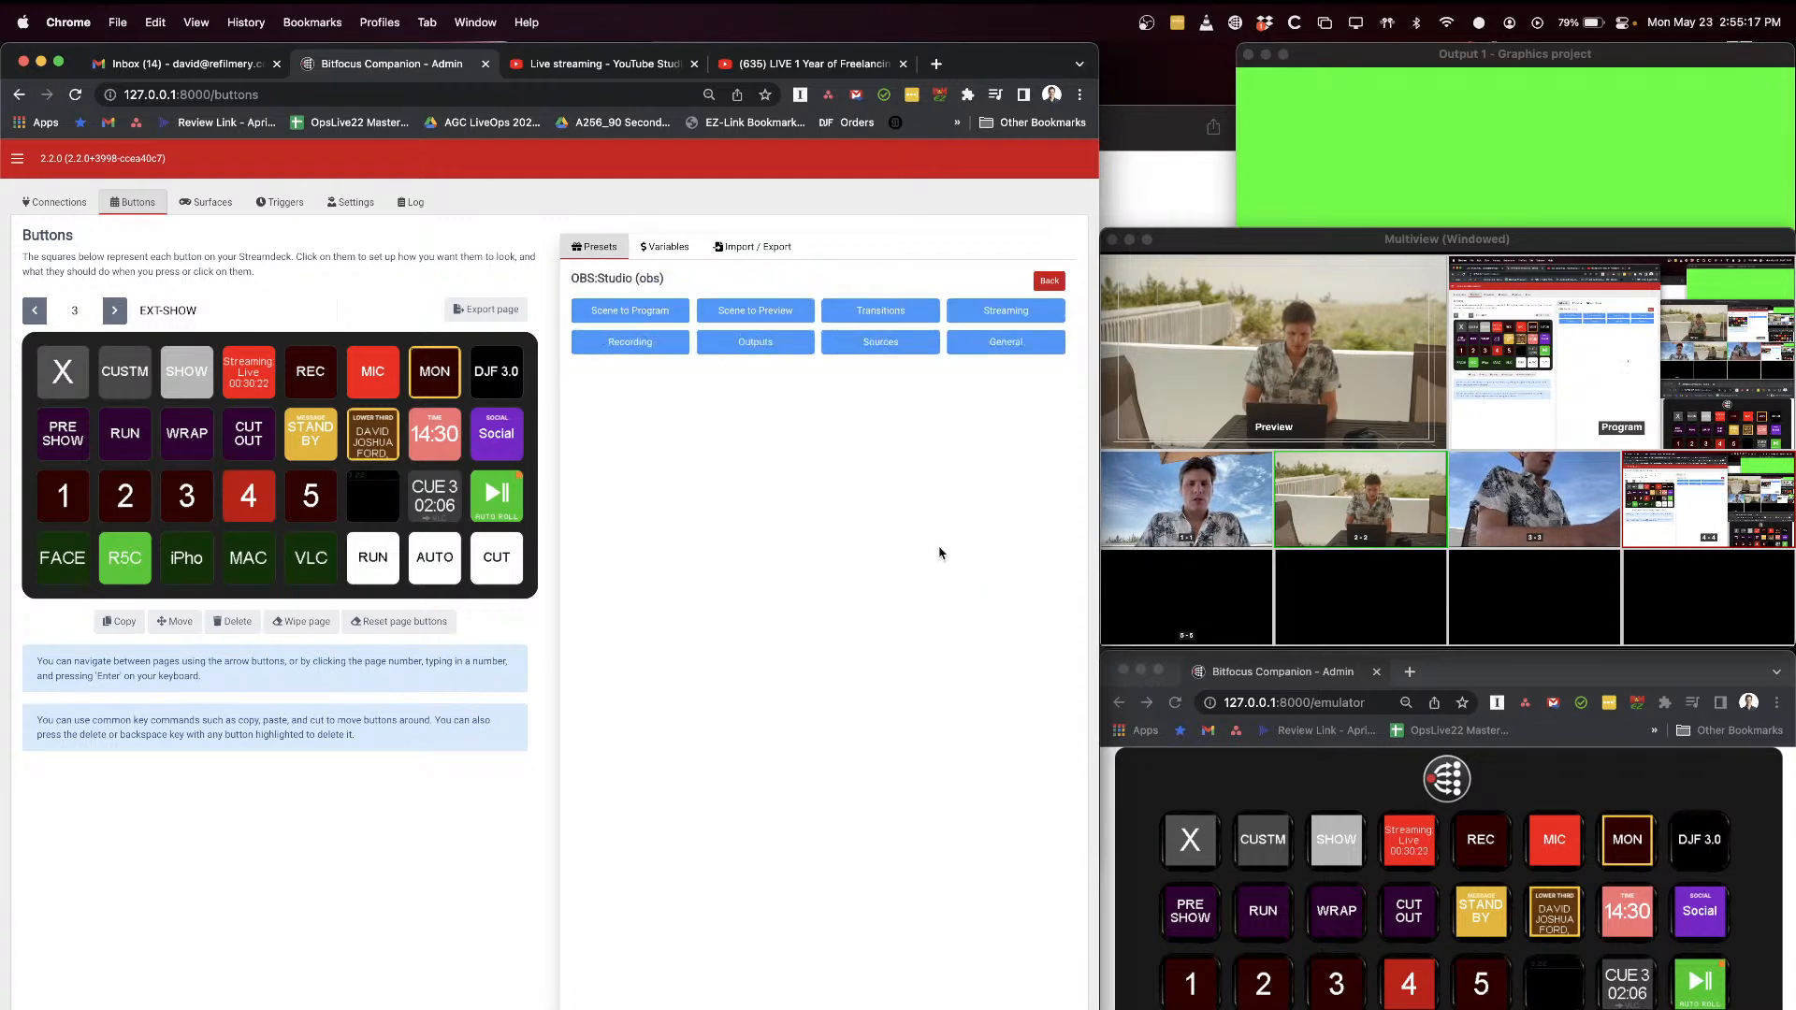
{"action": "left_click", "coordinate": [646, 314]}
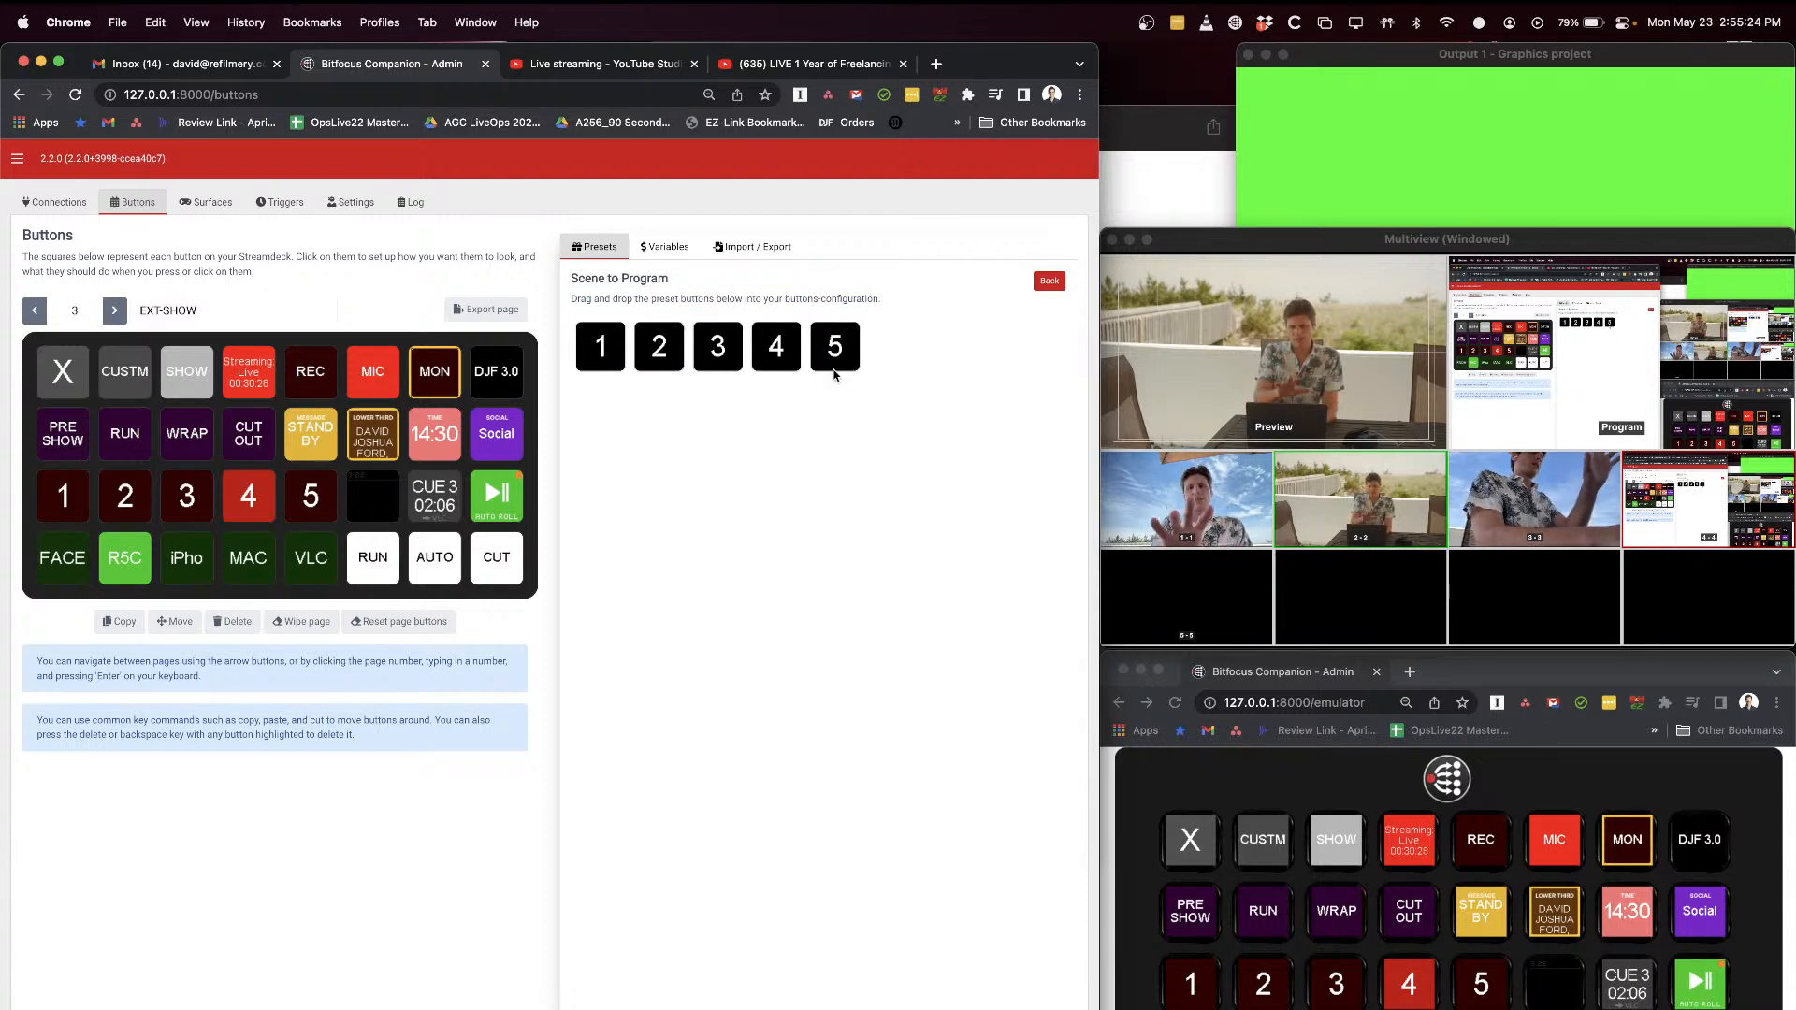
Step: Switch to OBS, step through scenes 1, 2, 3 and 5 in preview, and return to the Companion admin page
{"action": "key", "text": "super+Tab"}
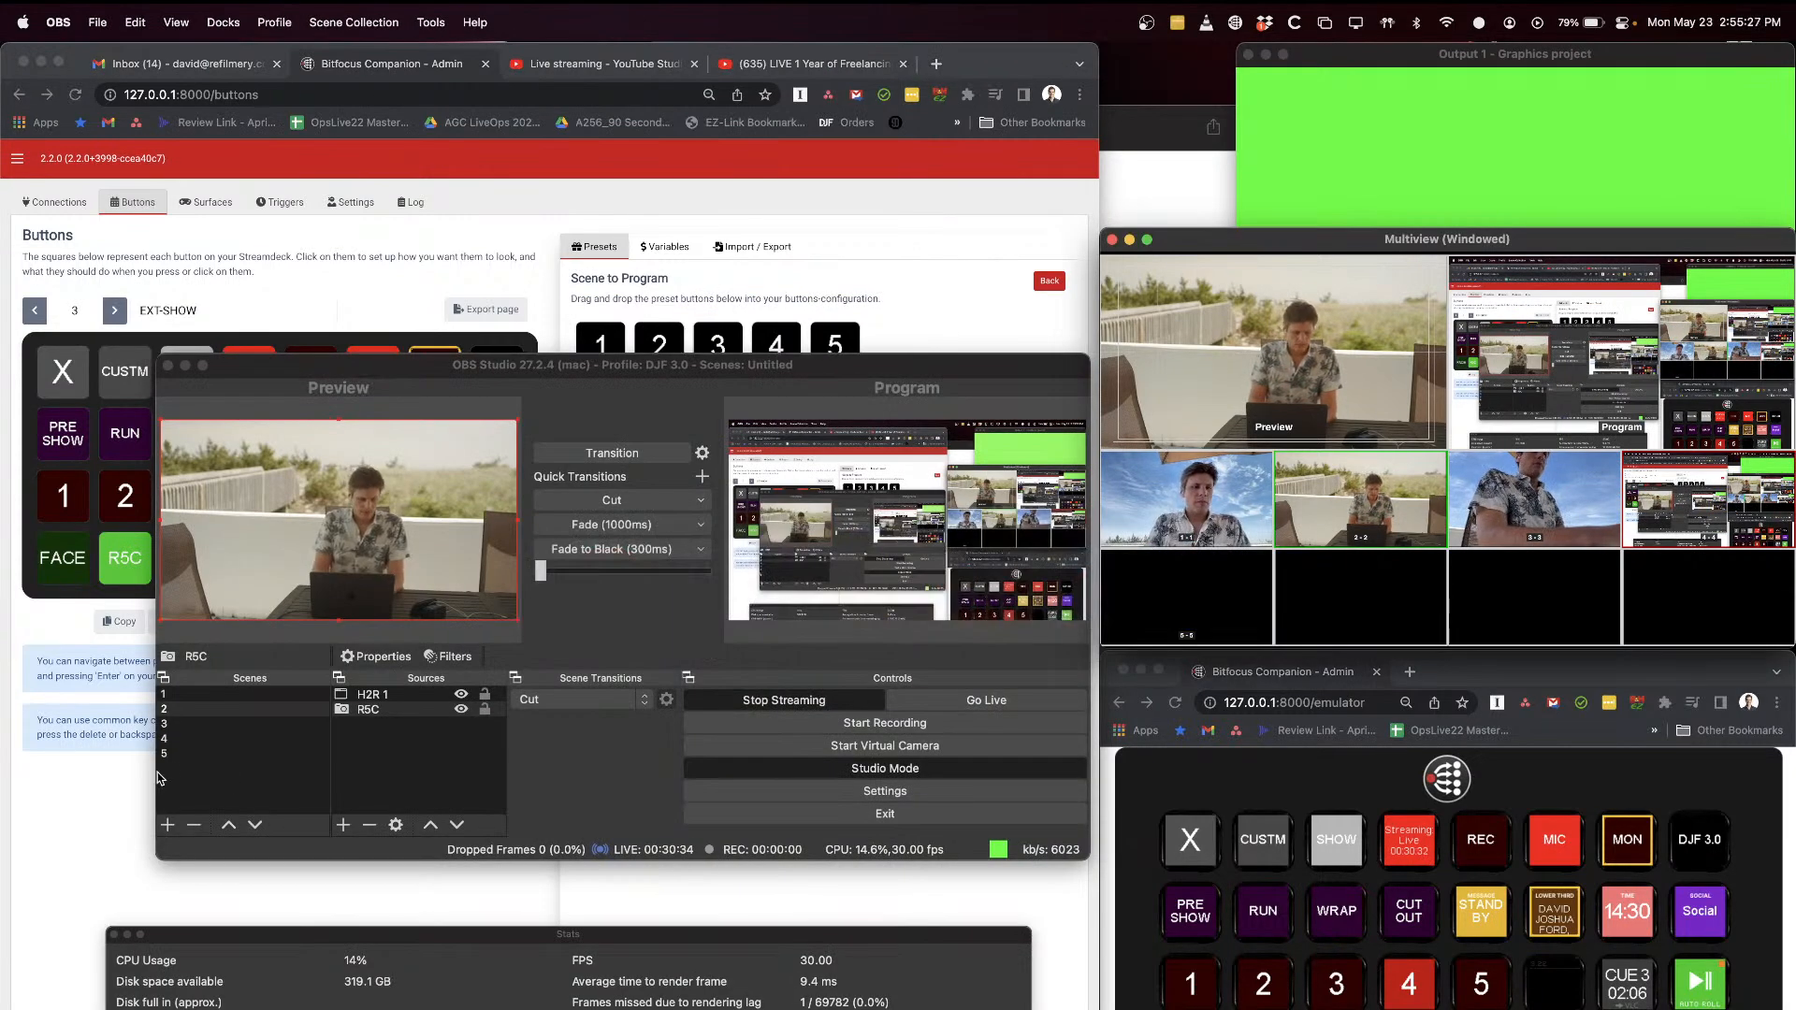
{"action": "left_click", "coordinate": [201, 696]}
{"action": "left_click", "coordinate": [203, 710]}
{"action": "left_click", "coordinate": [204, 724]}
{"action": "left_click", "coordinate": [205, 756]}
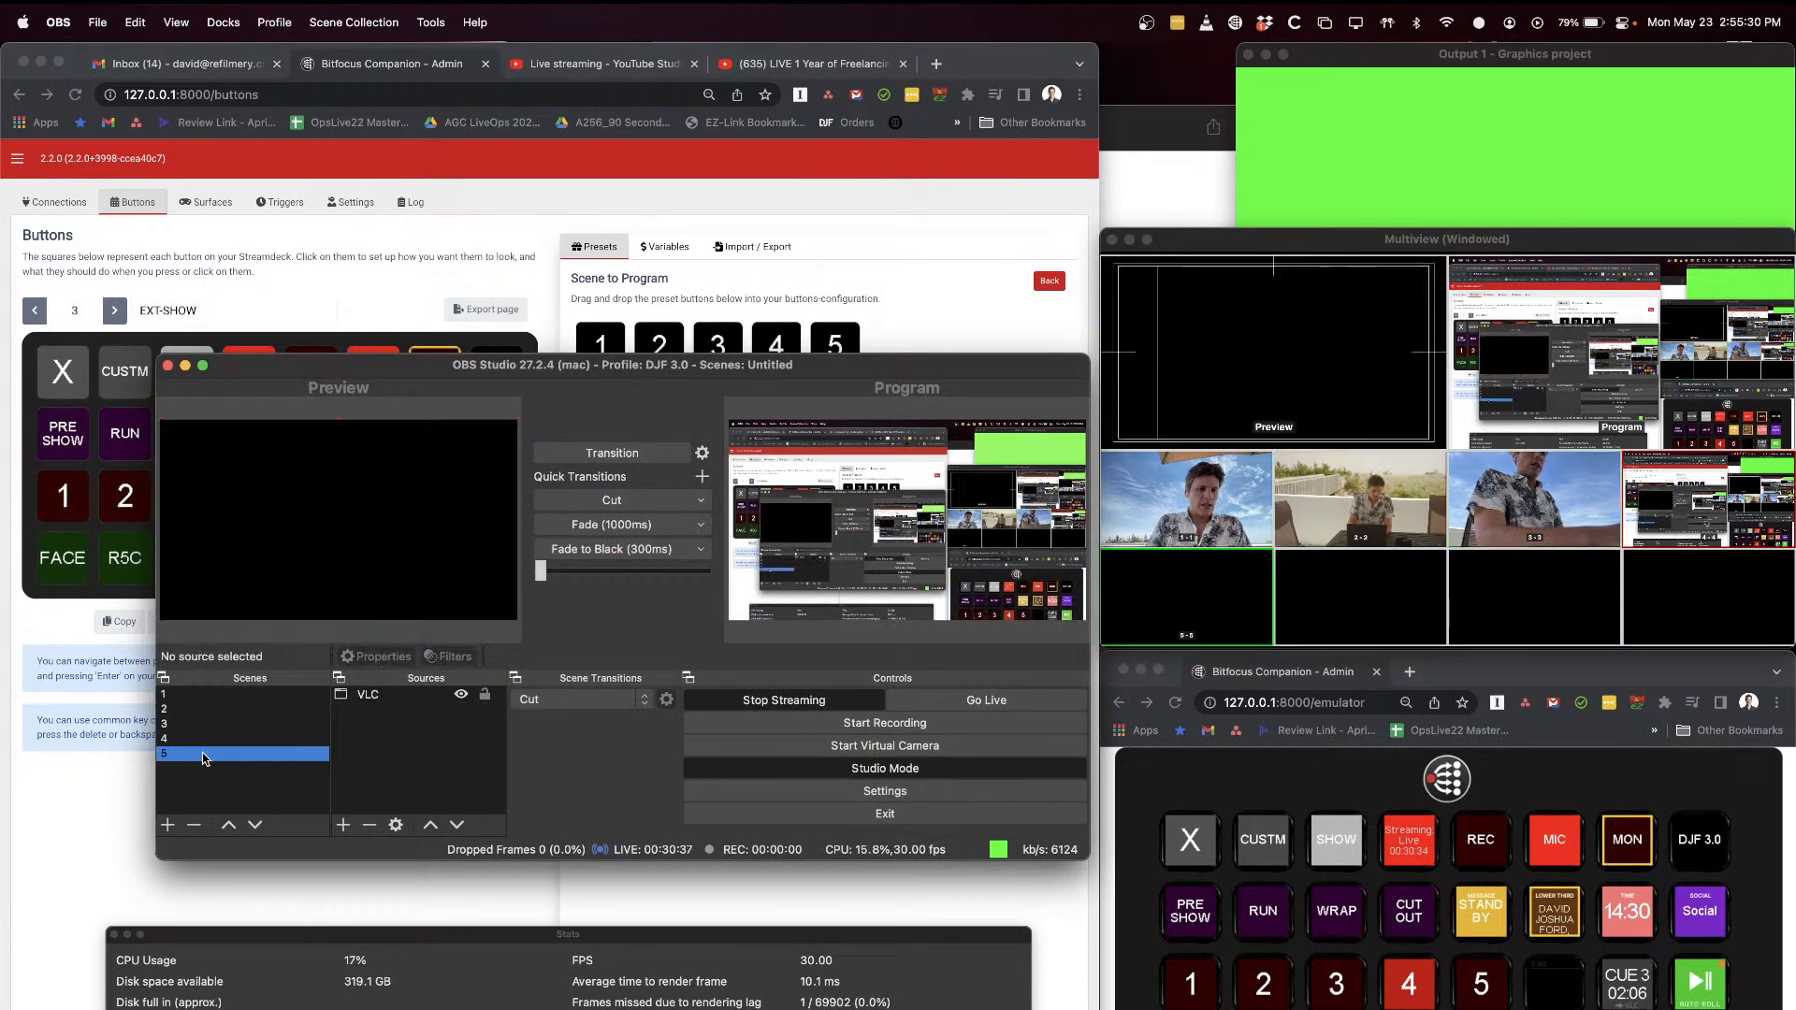
{"action": "key", "text": "super+Tab"}
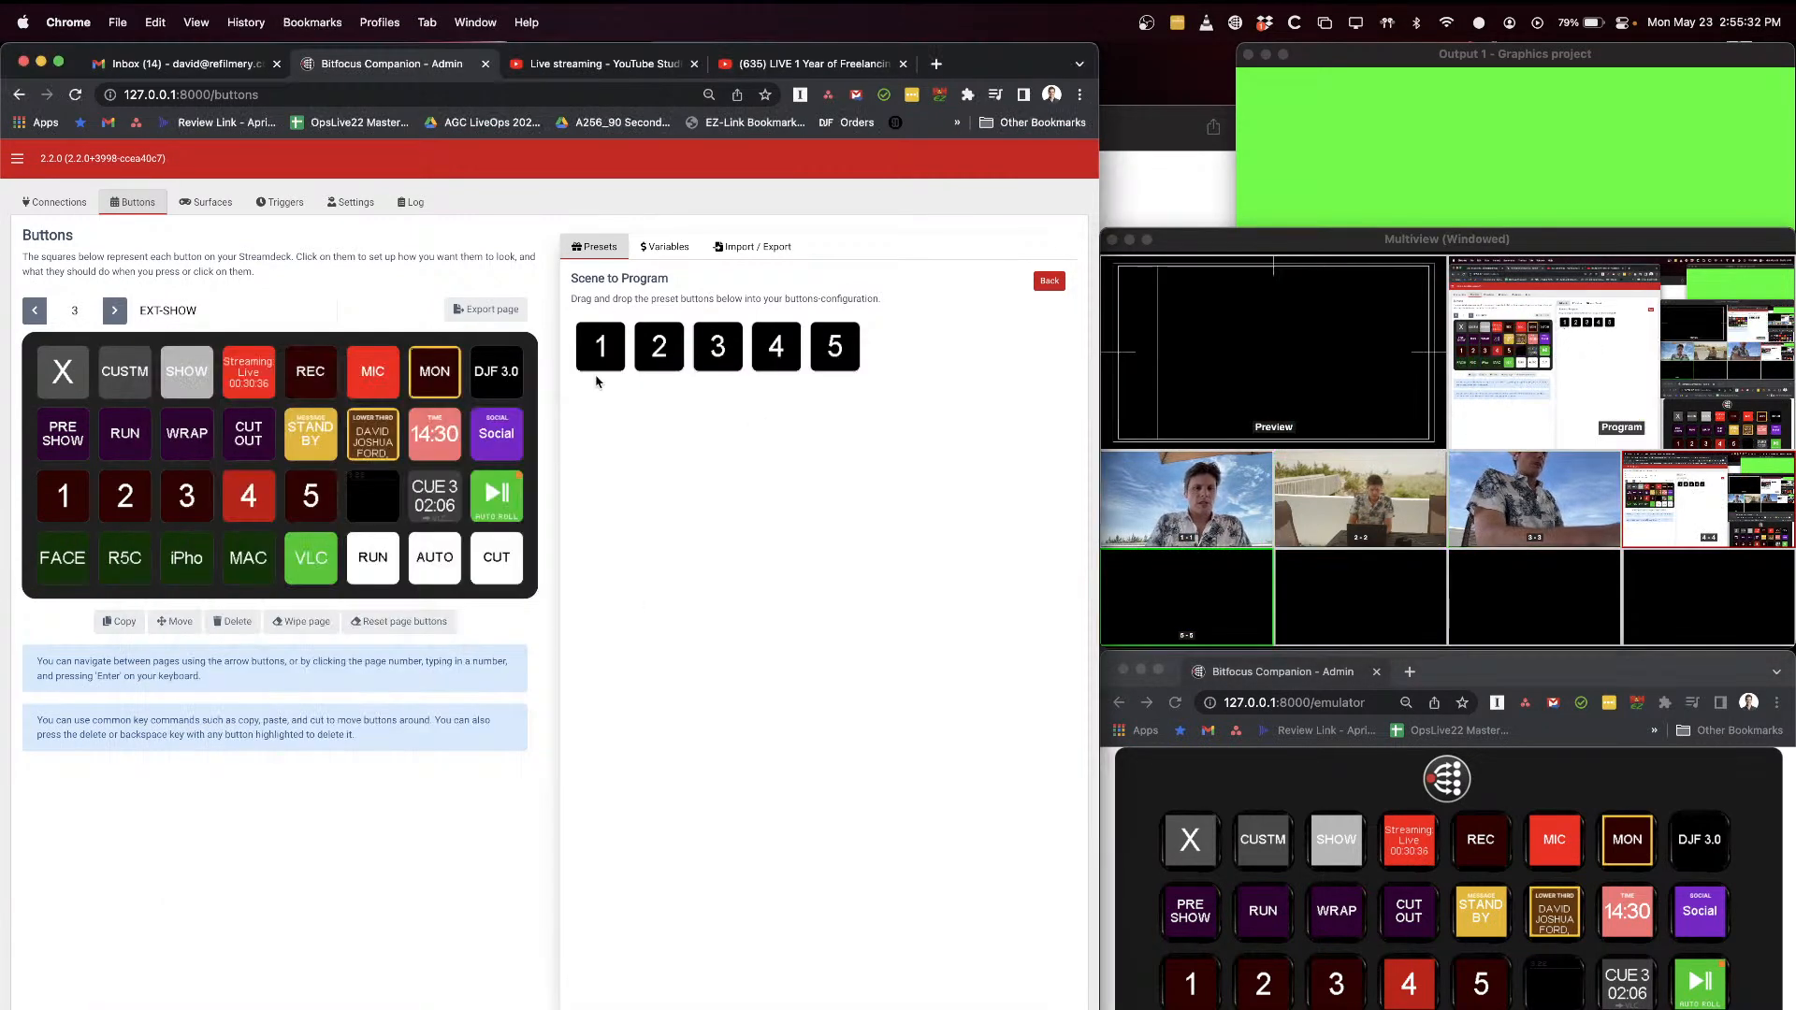
Step: Place the scene 1 program preset on the empty button beside 5, and check its feedback with scene 1 in preview
{"action": "left_click_drag", "start_coordinate": [604, 348], "coordinate": [374, 493]}
{"action": "left_click", "coordinate": [375, 505]}
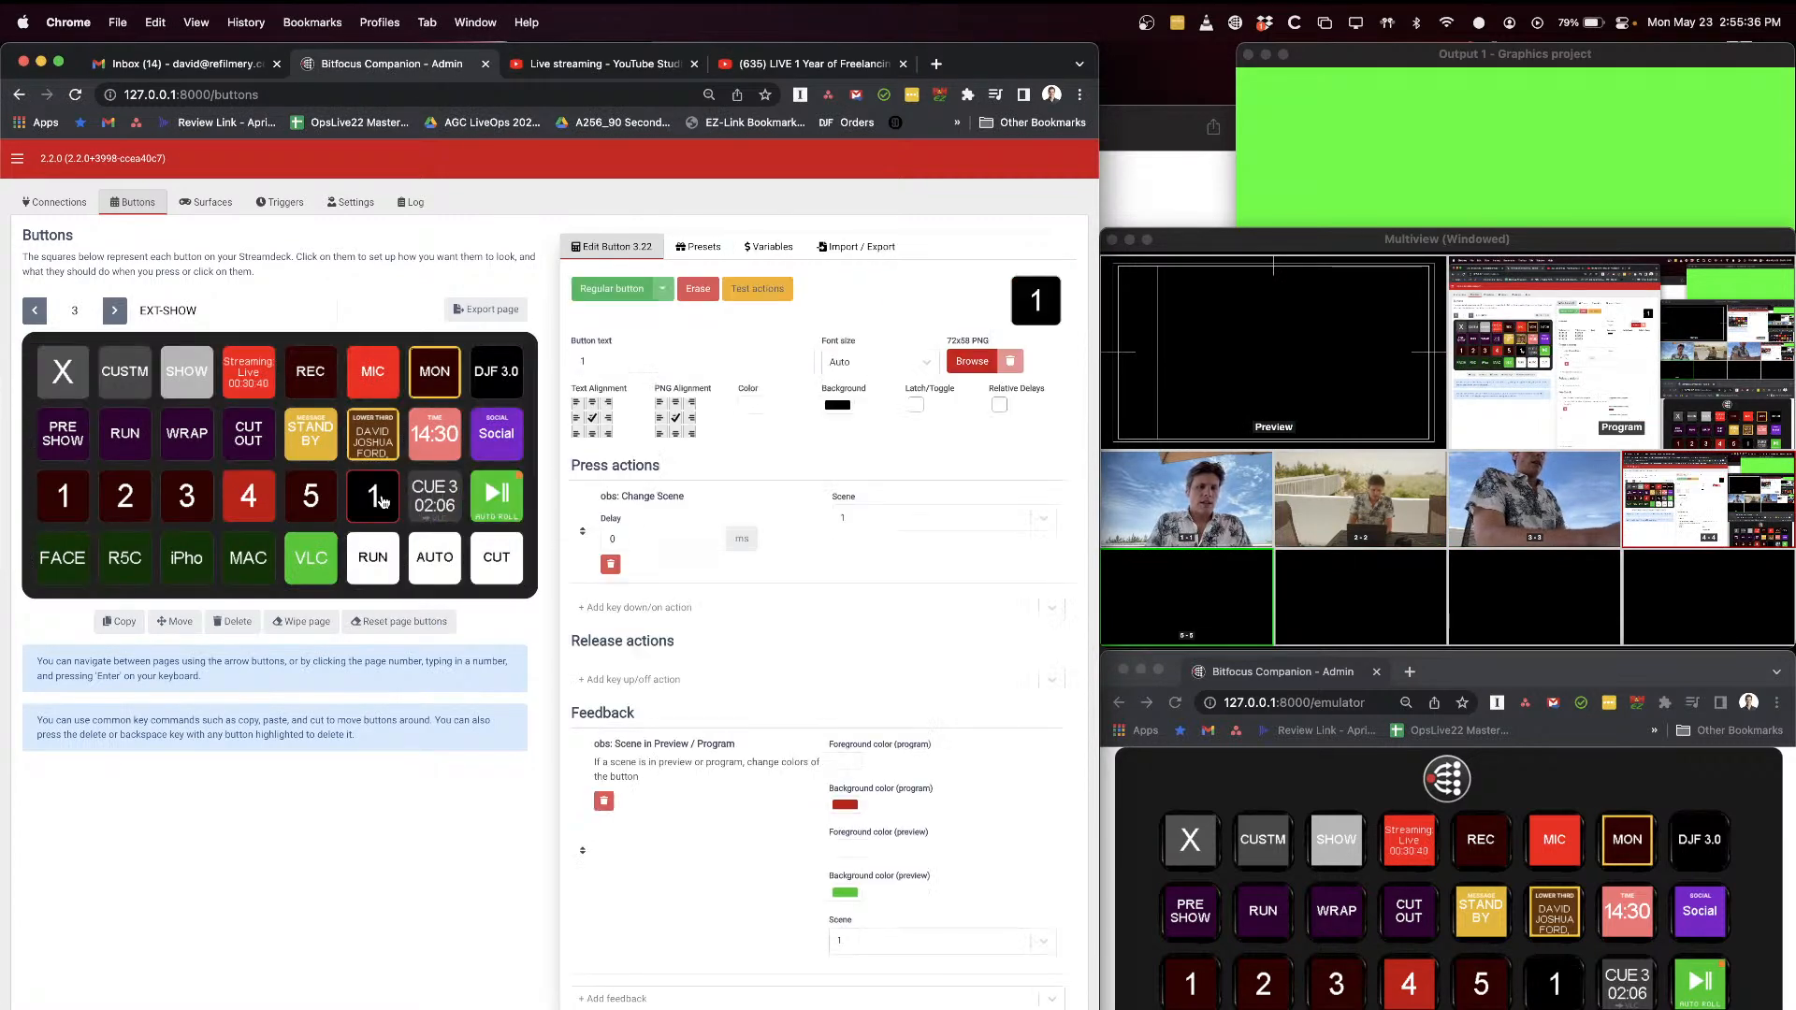
{"action": "left_click", "coordinate": [1341, 770]}
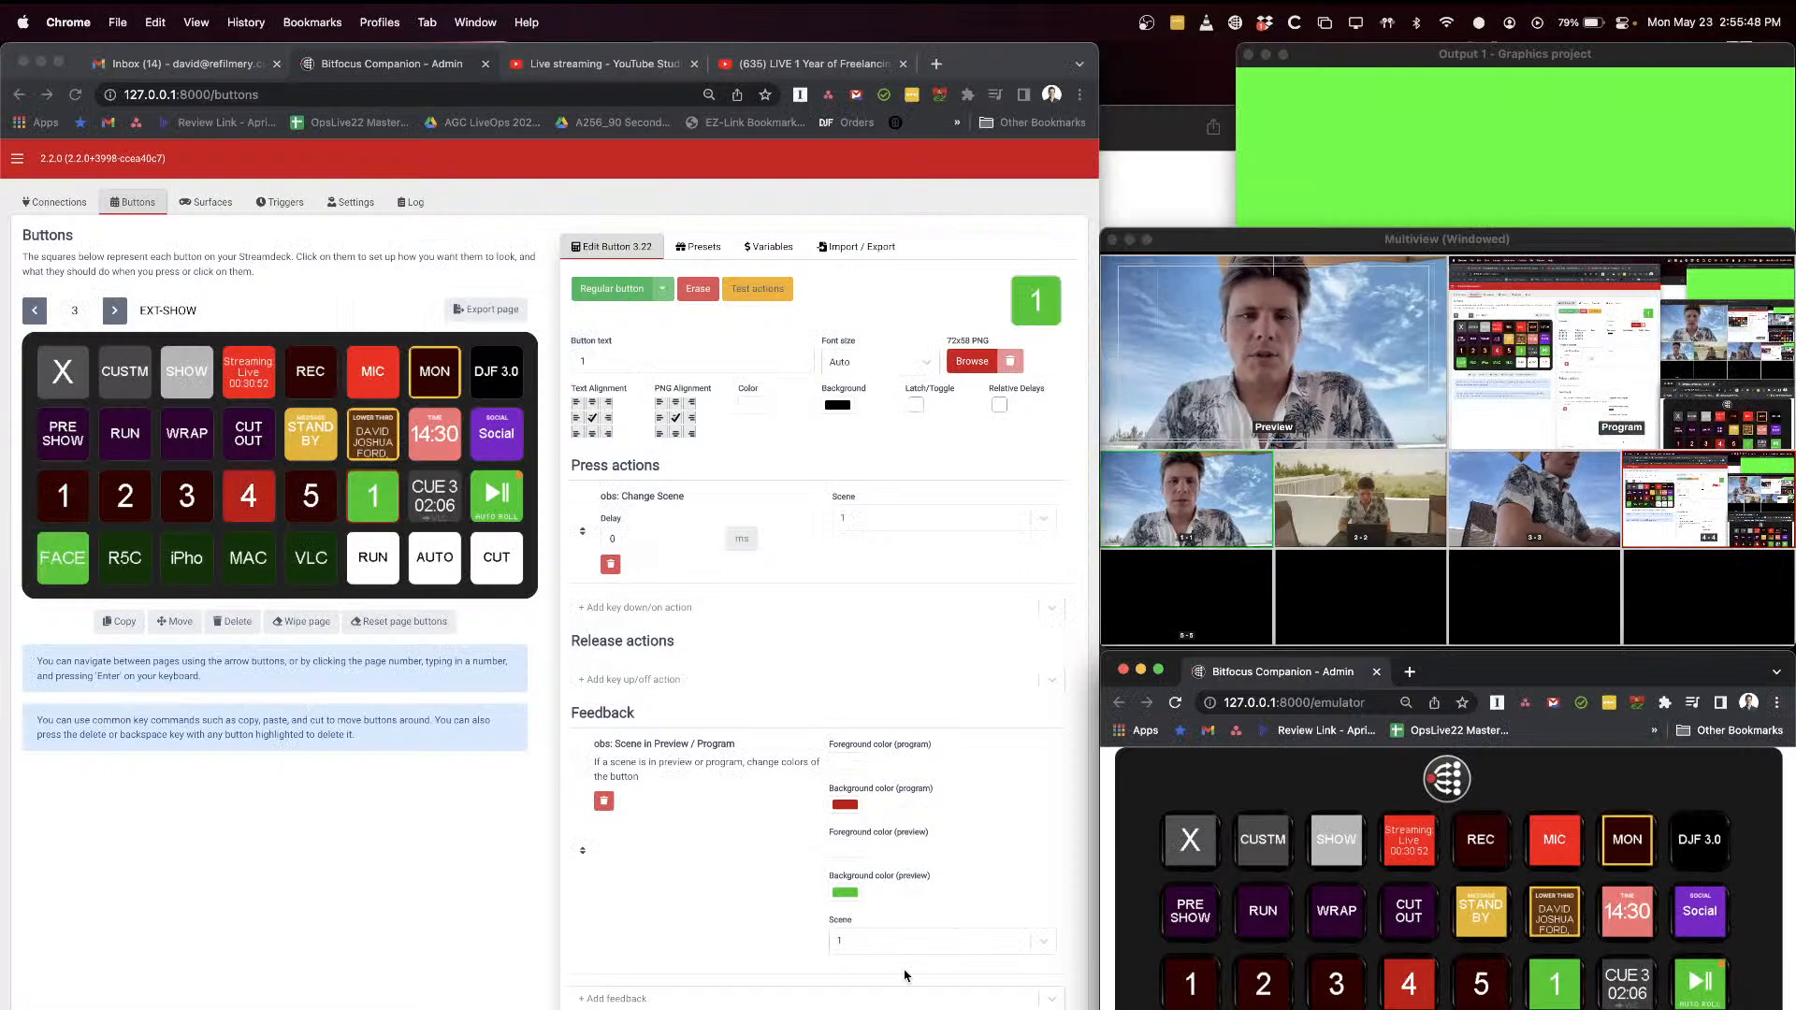
{"action": "left_click", "coordinate": [268, 893]}
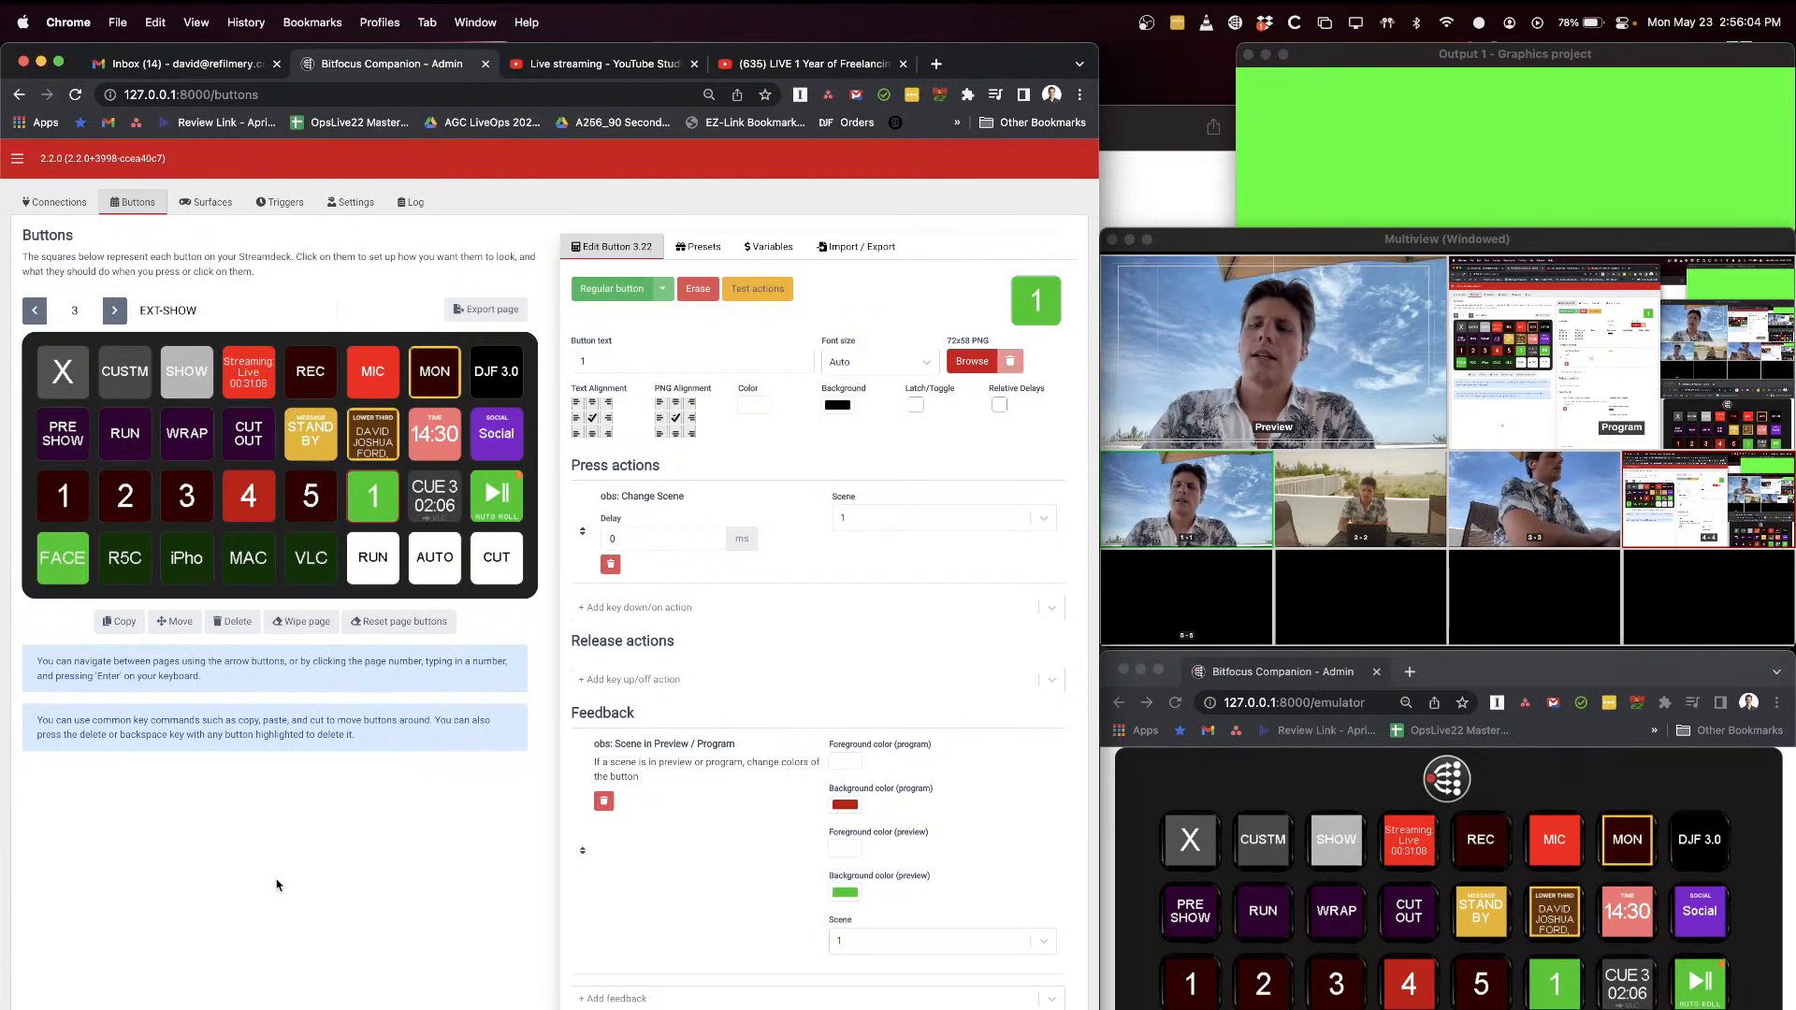
{"action": "left_click", "coordinate": [1517, 672]}
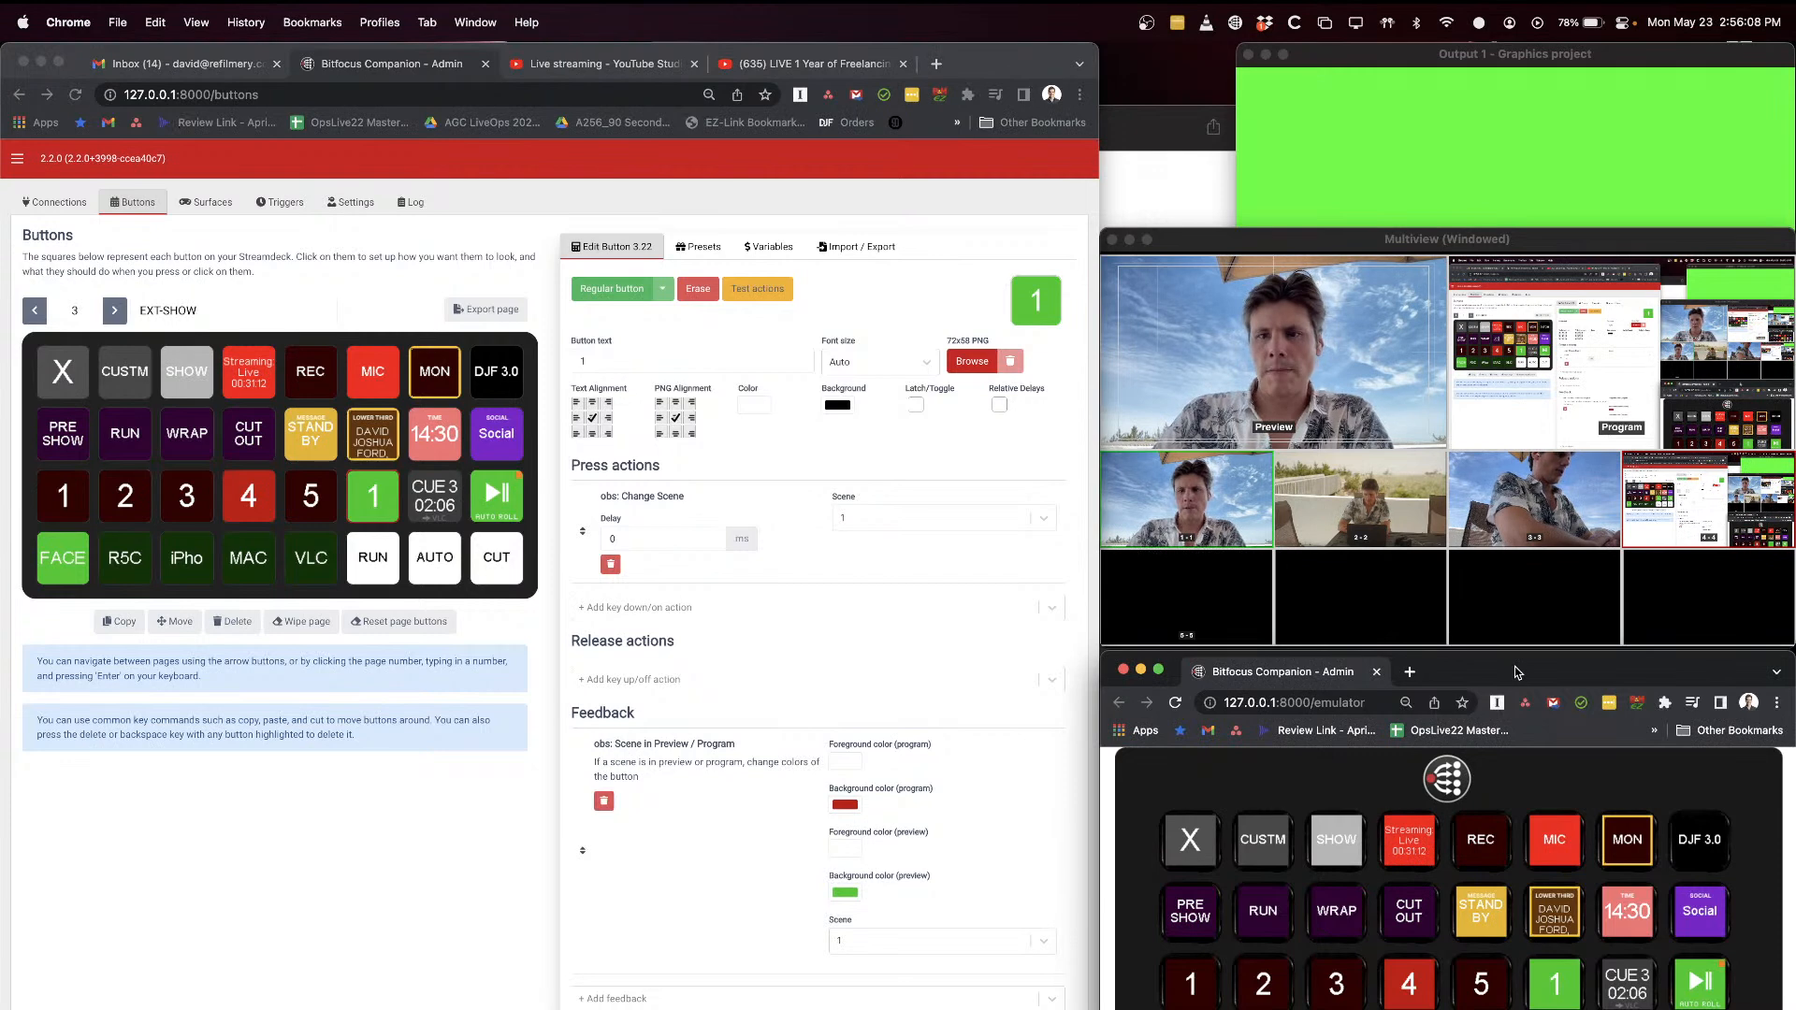
{"action": "left_click", "coordinate": [401, 789]}
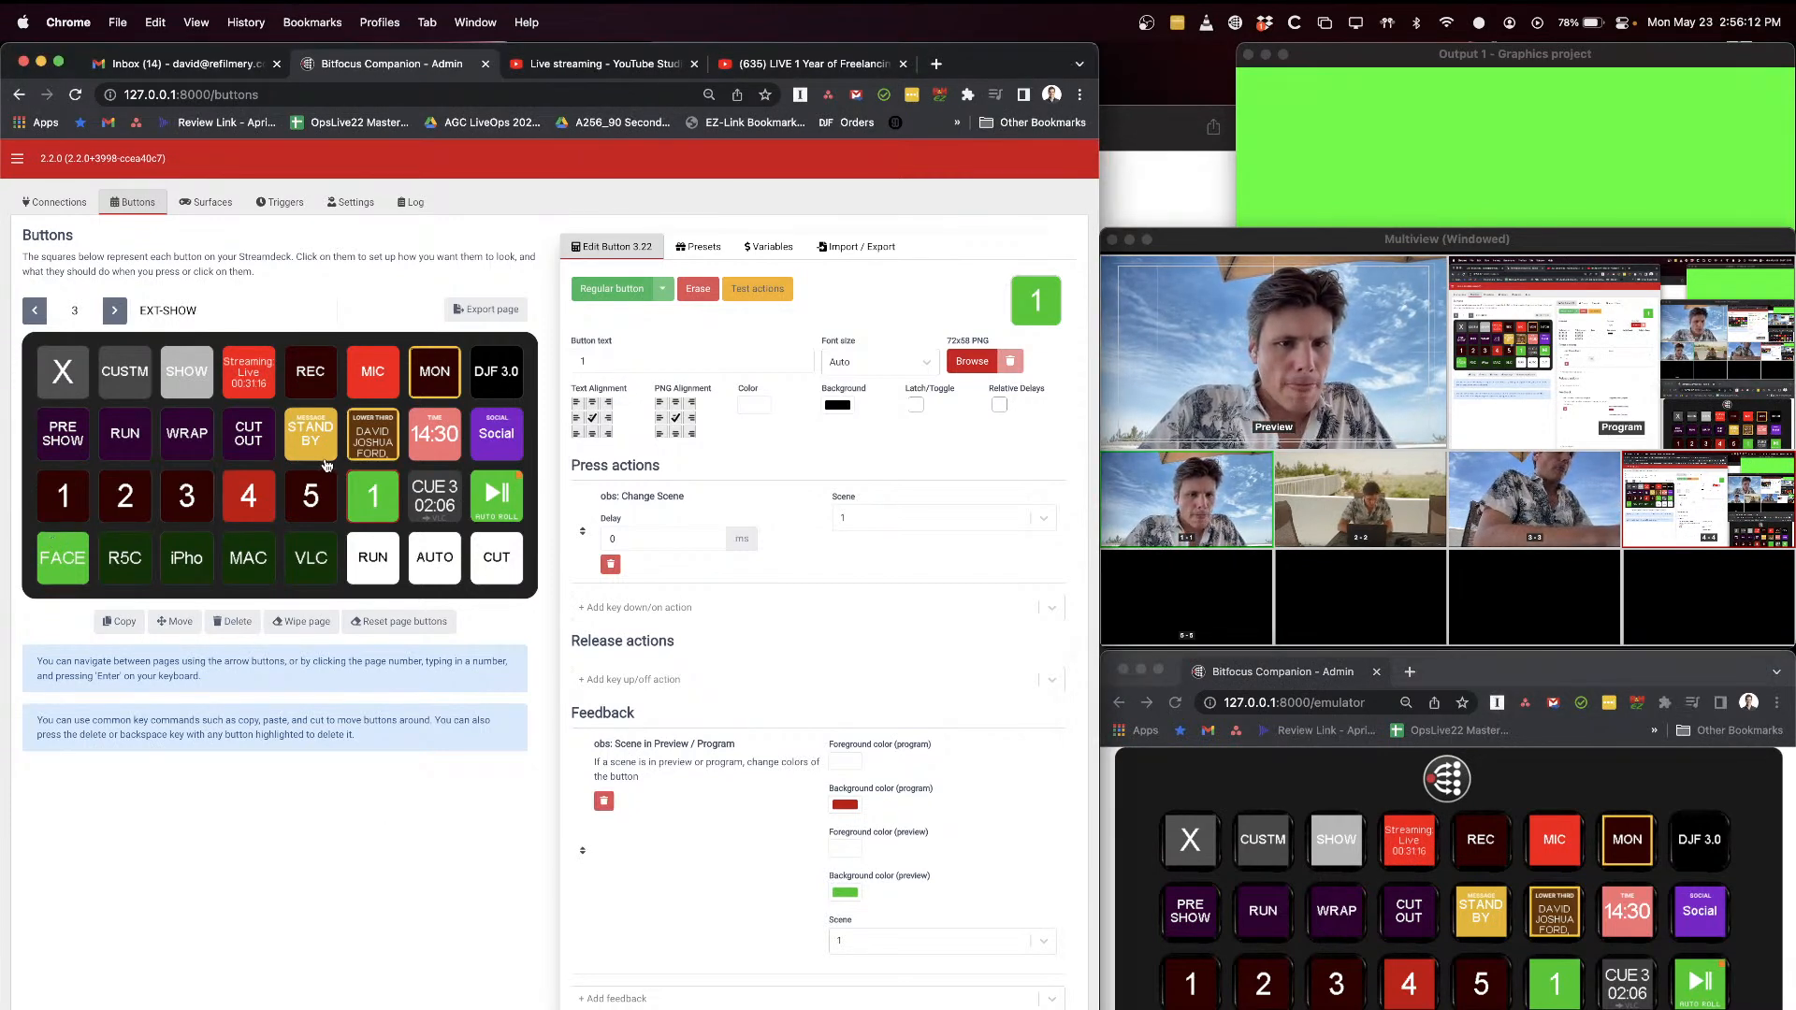
Step: Inspect the Mic/Aux actions and feedback configured on the MON and MIC buttons
{"action": "left_click", "coordinate": [441, 375]}
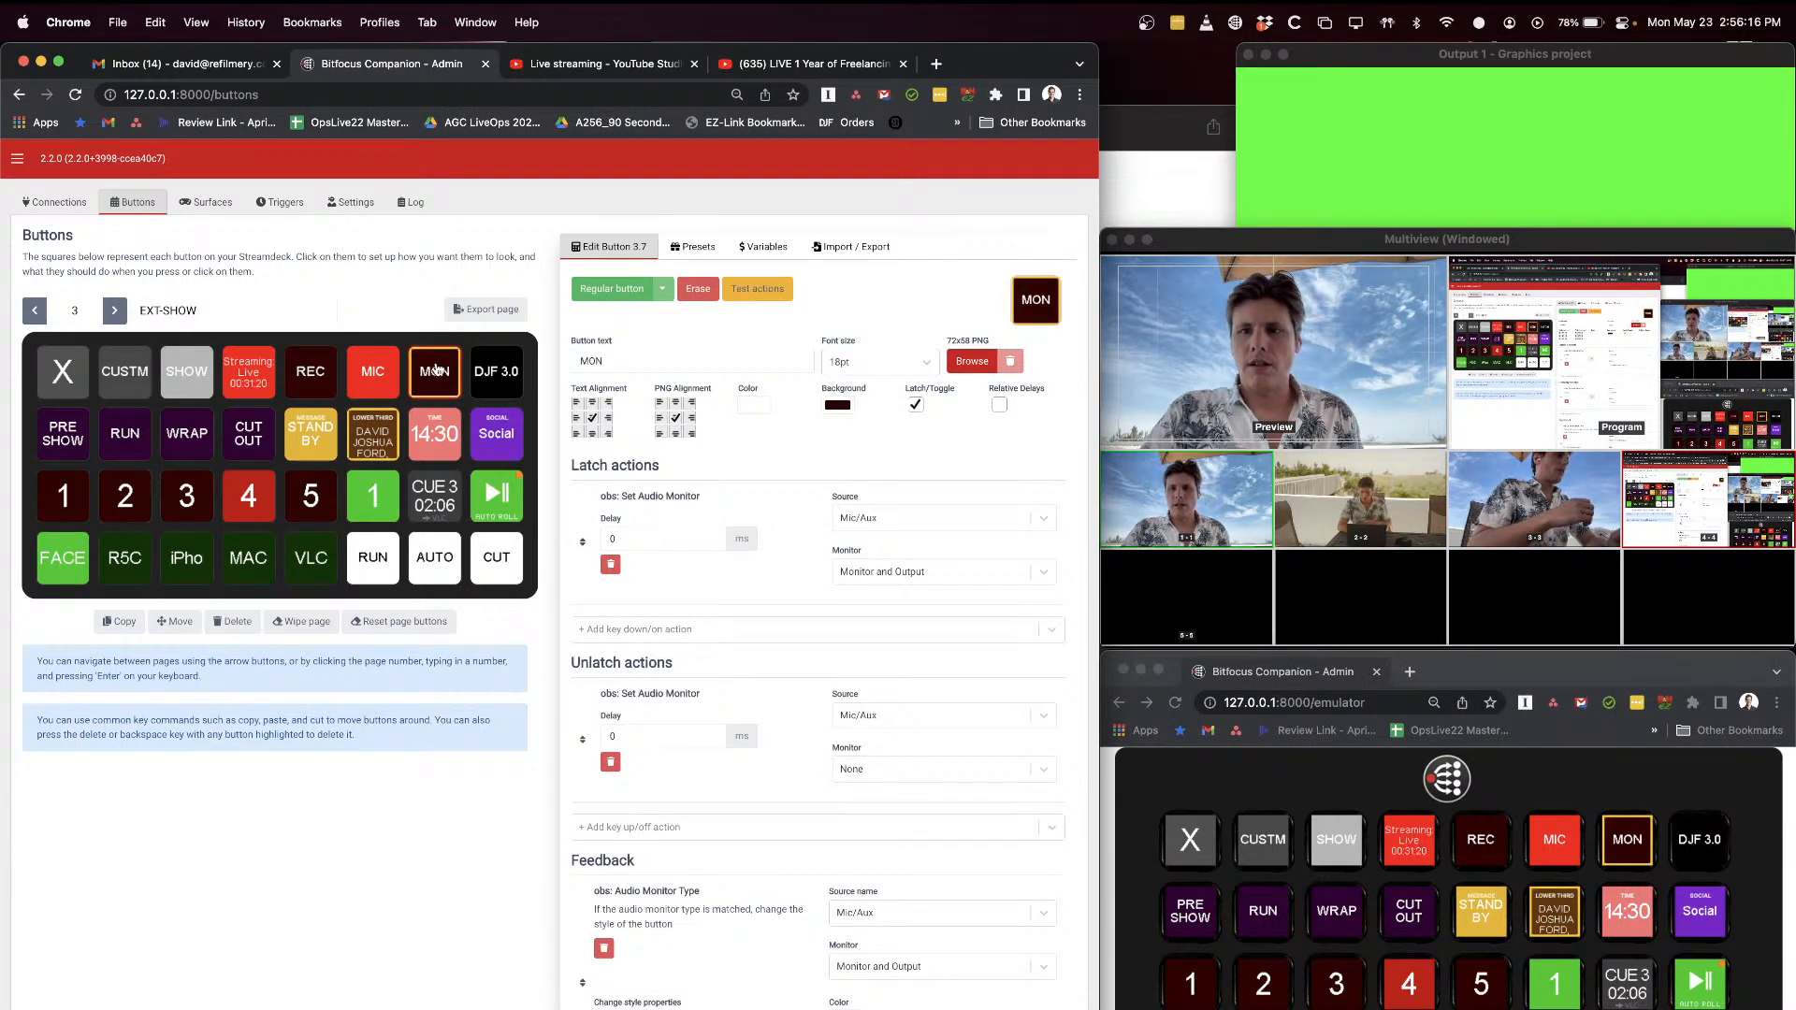
{"action": "left_click", "coordinate": [373, 373]}
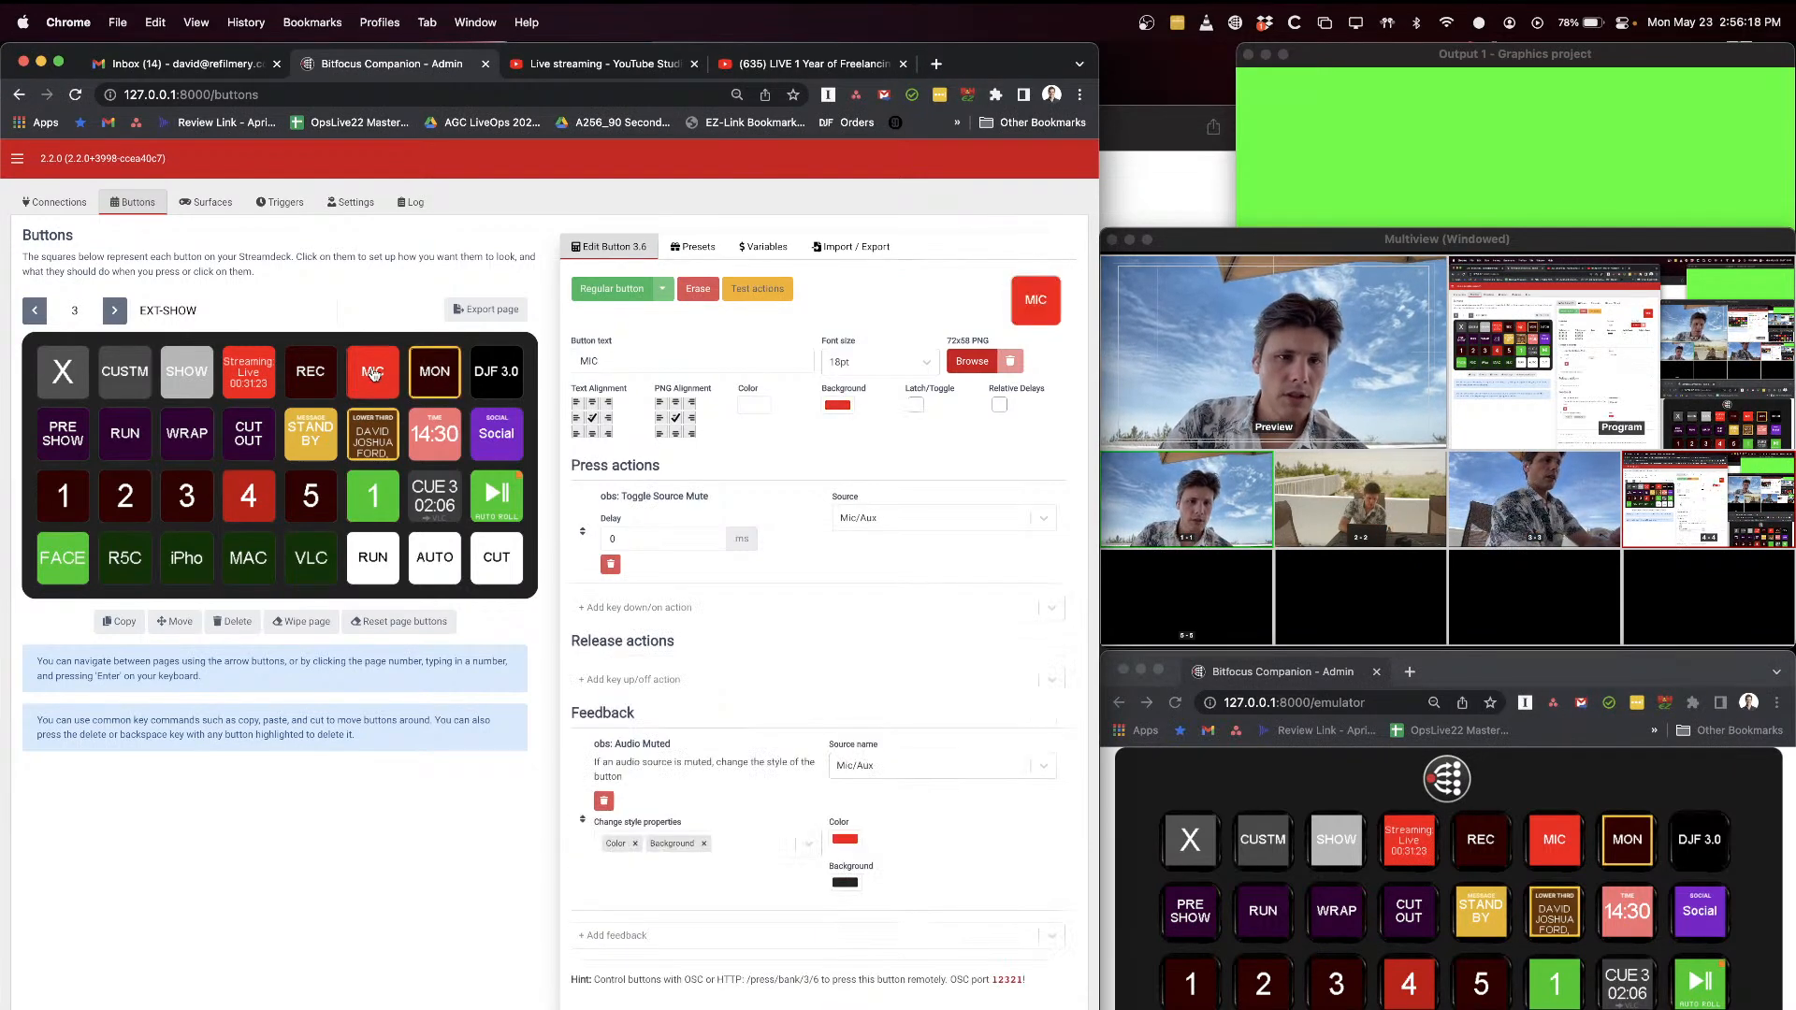
{"action": "left_click", "coordinate": [434, 377]}
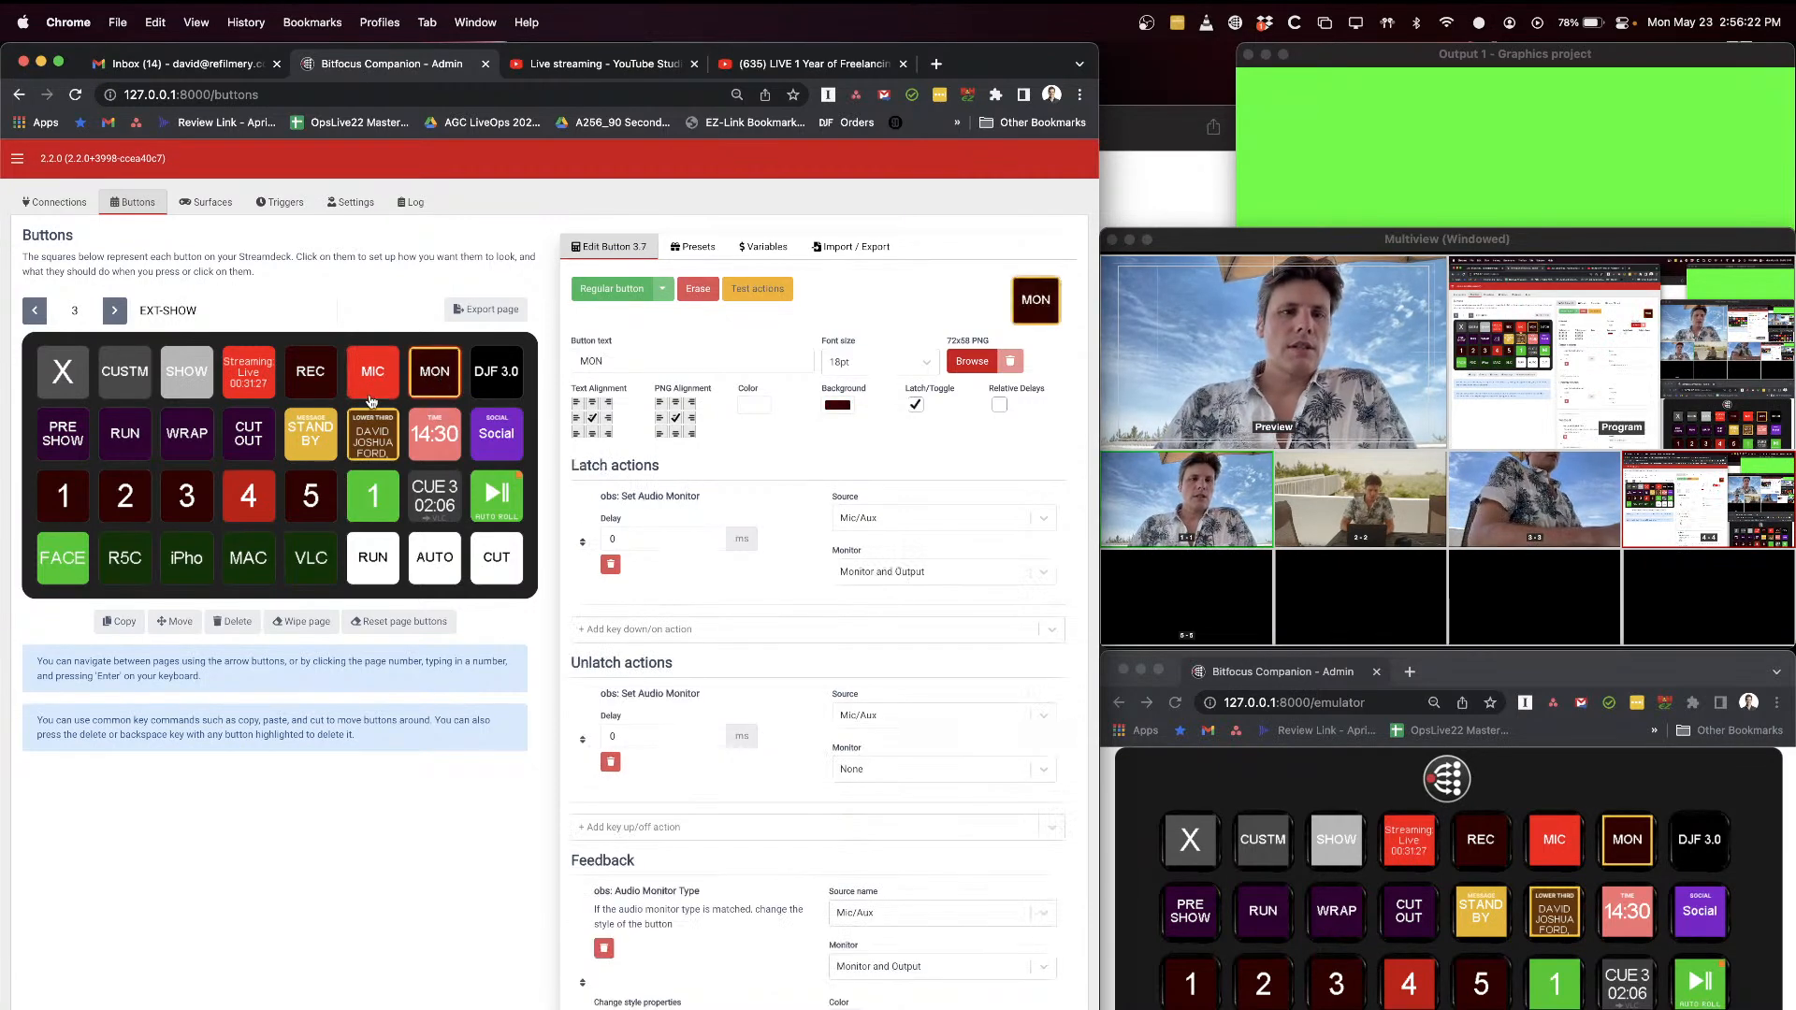
Step: Test the MON button, leaving Mic/Aux monitoring off, and mute and unmute Mic/Aux with the MIC button
{"action": "left_click", "coordinate": [437, 378], "text": "shift"}
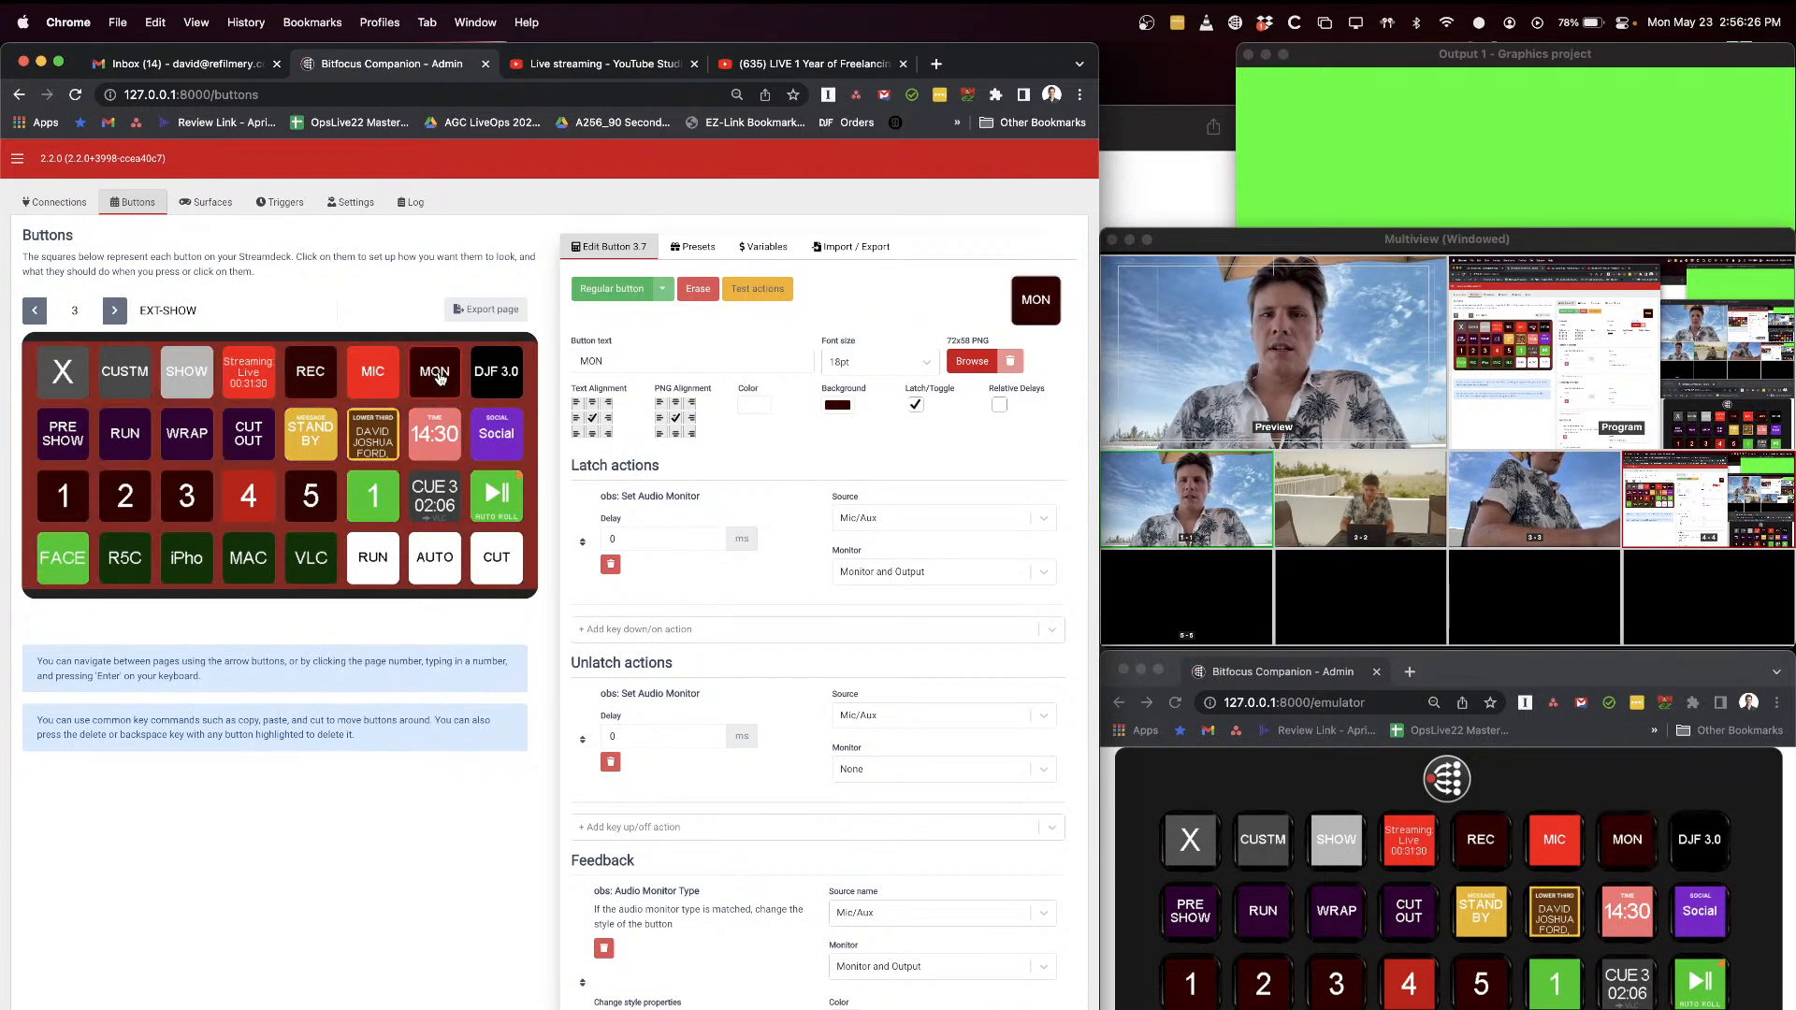
{"action": "left_click", "coordinate": [447, 374], "text": "shift"}
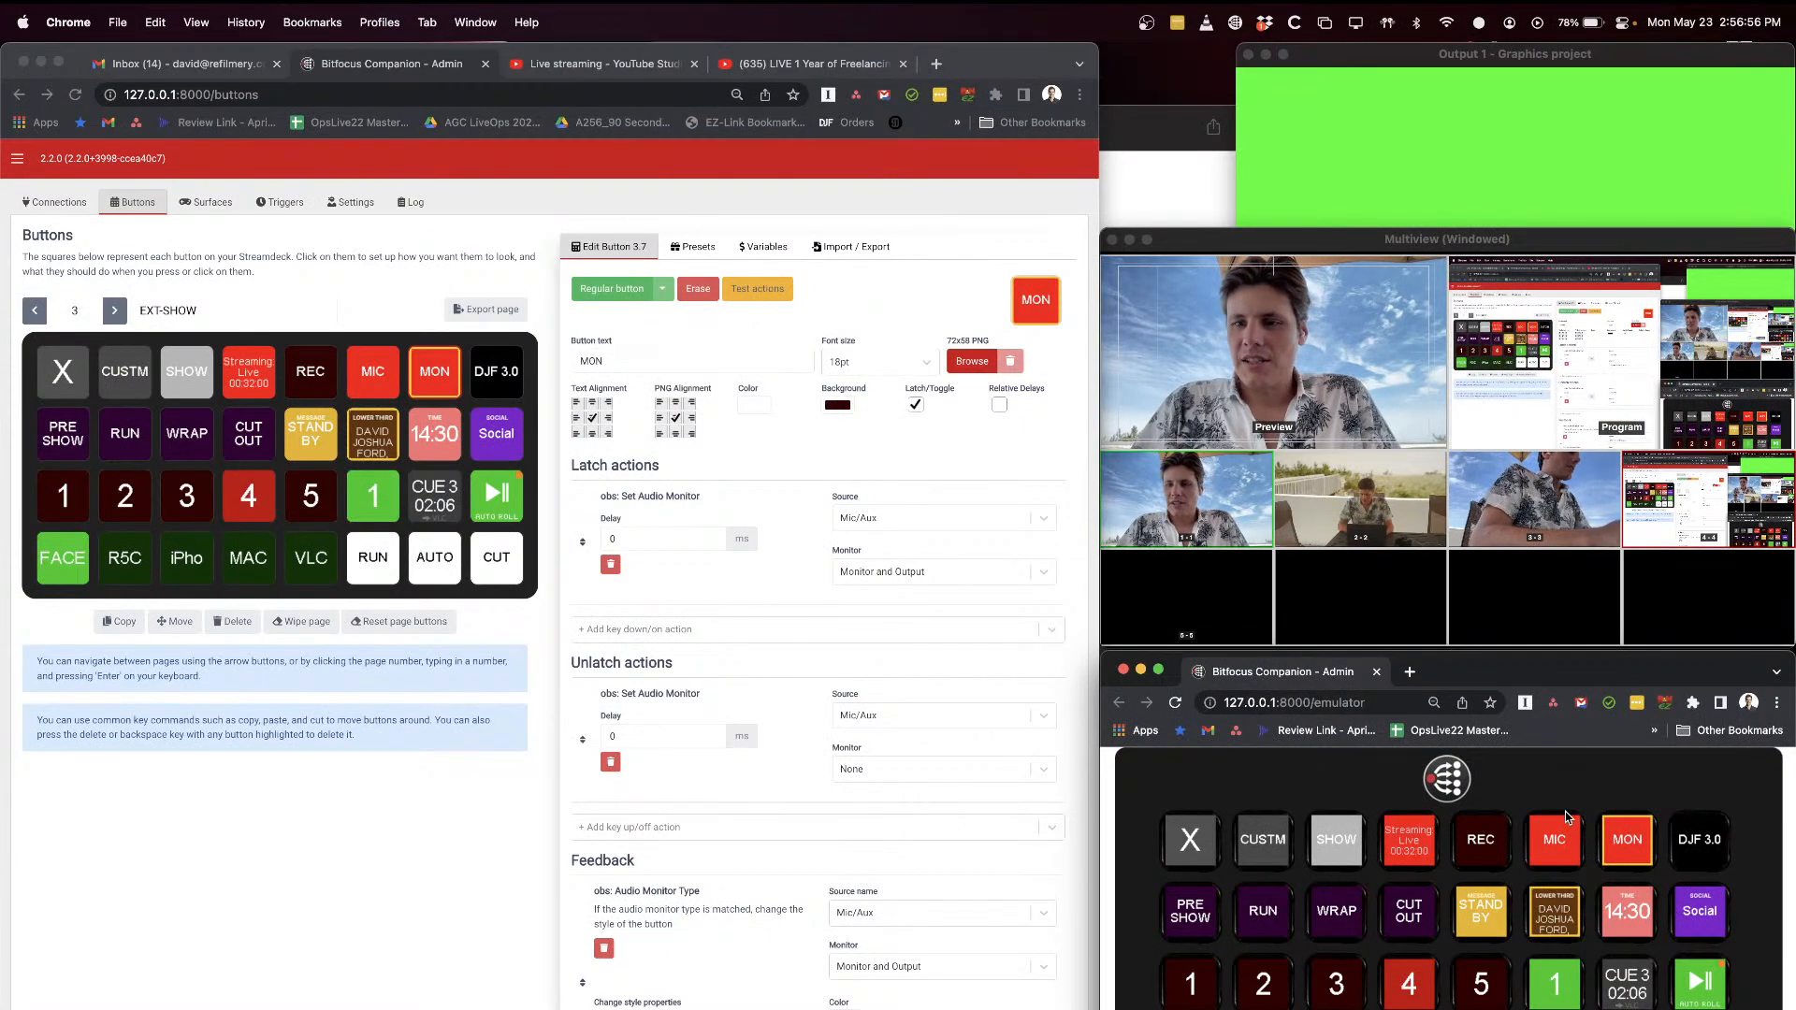
{"action": "left_click", "coordinate": [1638, 839]}
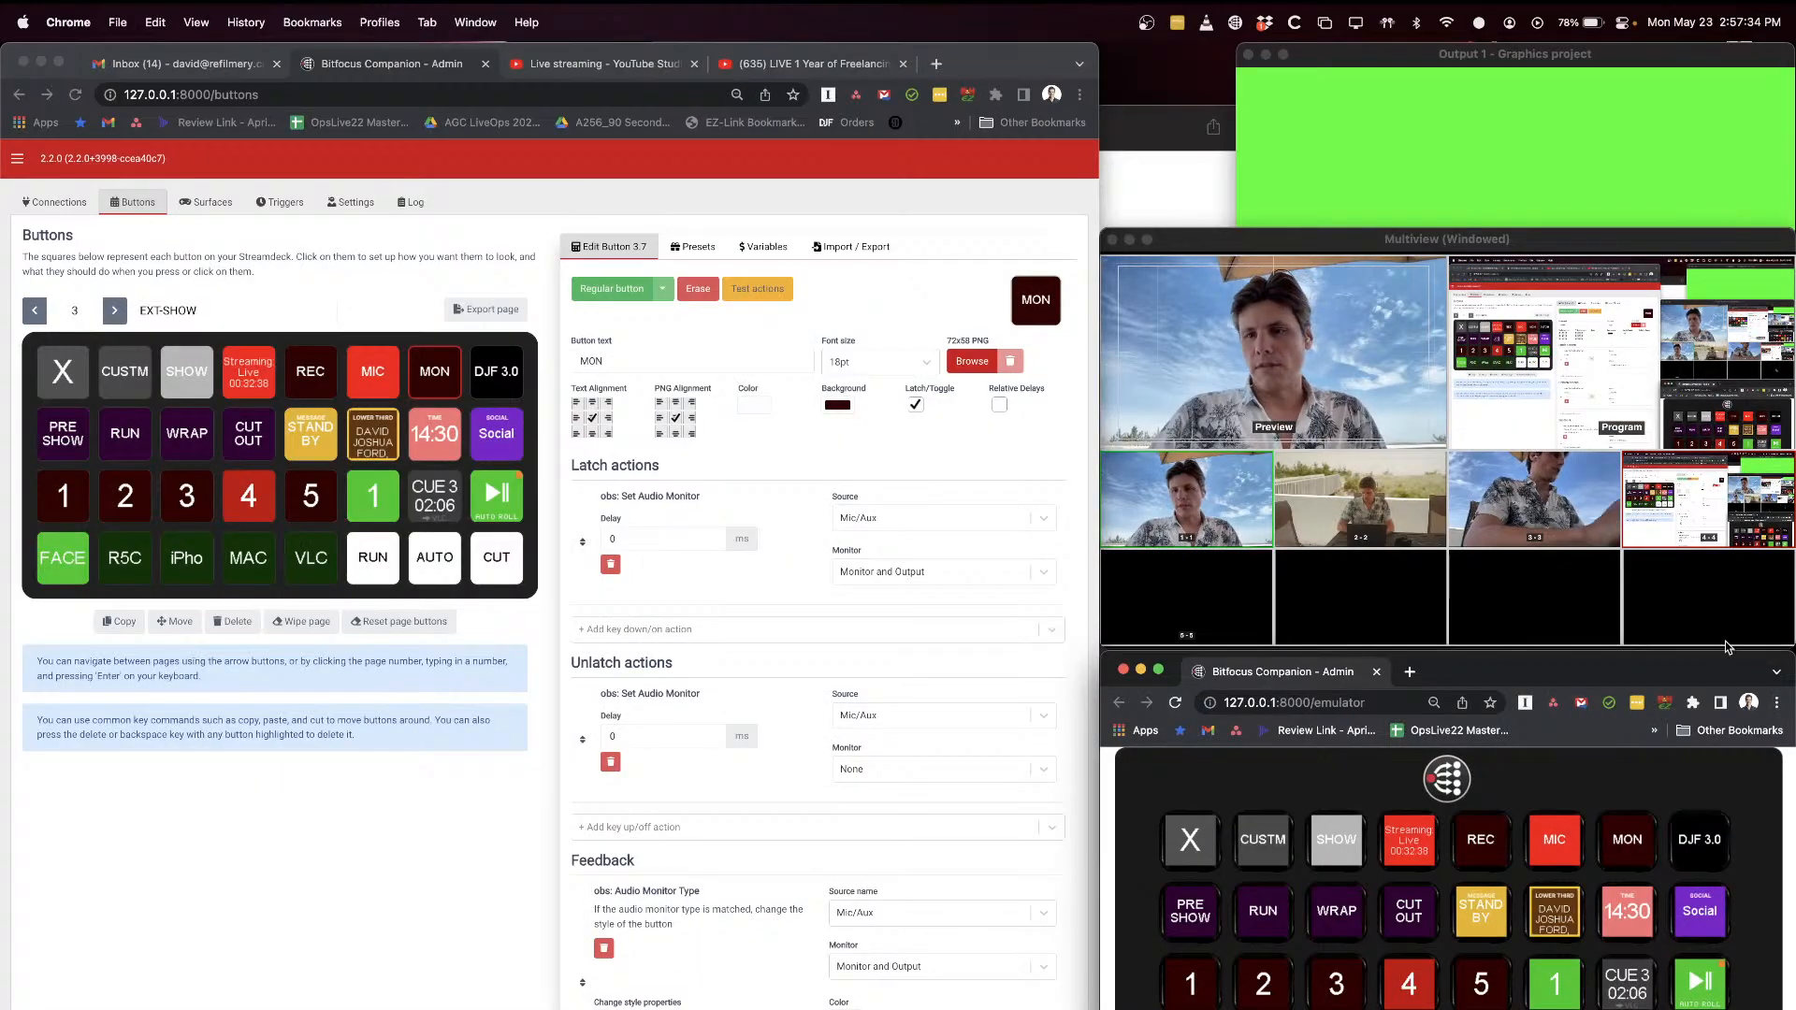
{"action": "left_click", "coordinate": [1569, 841]}
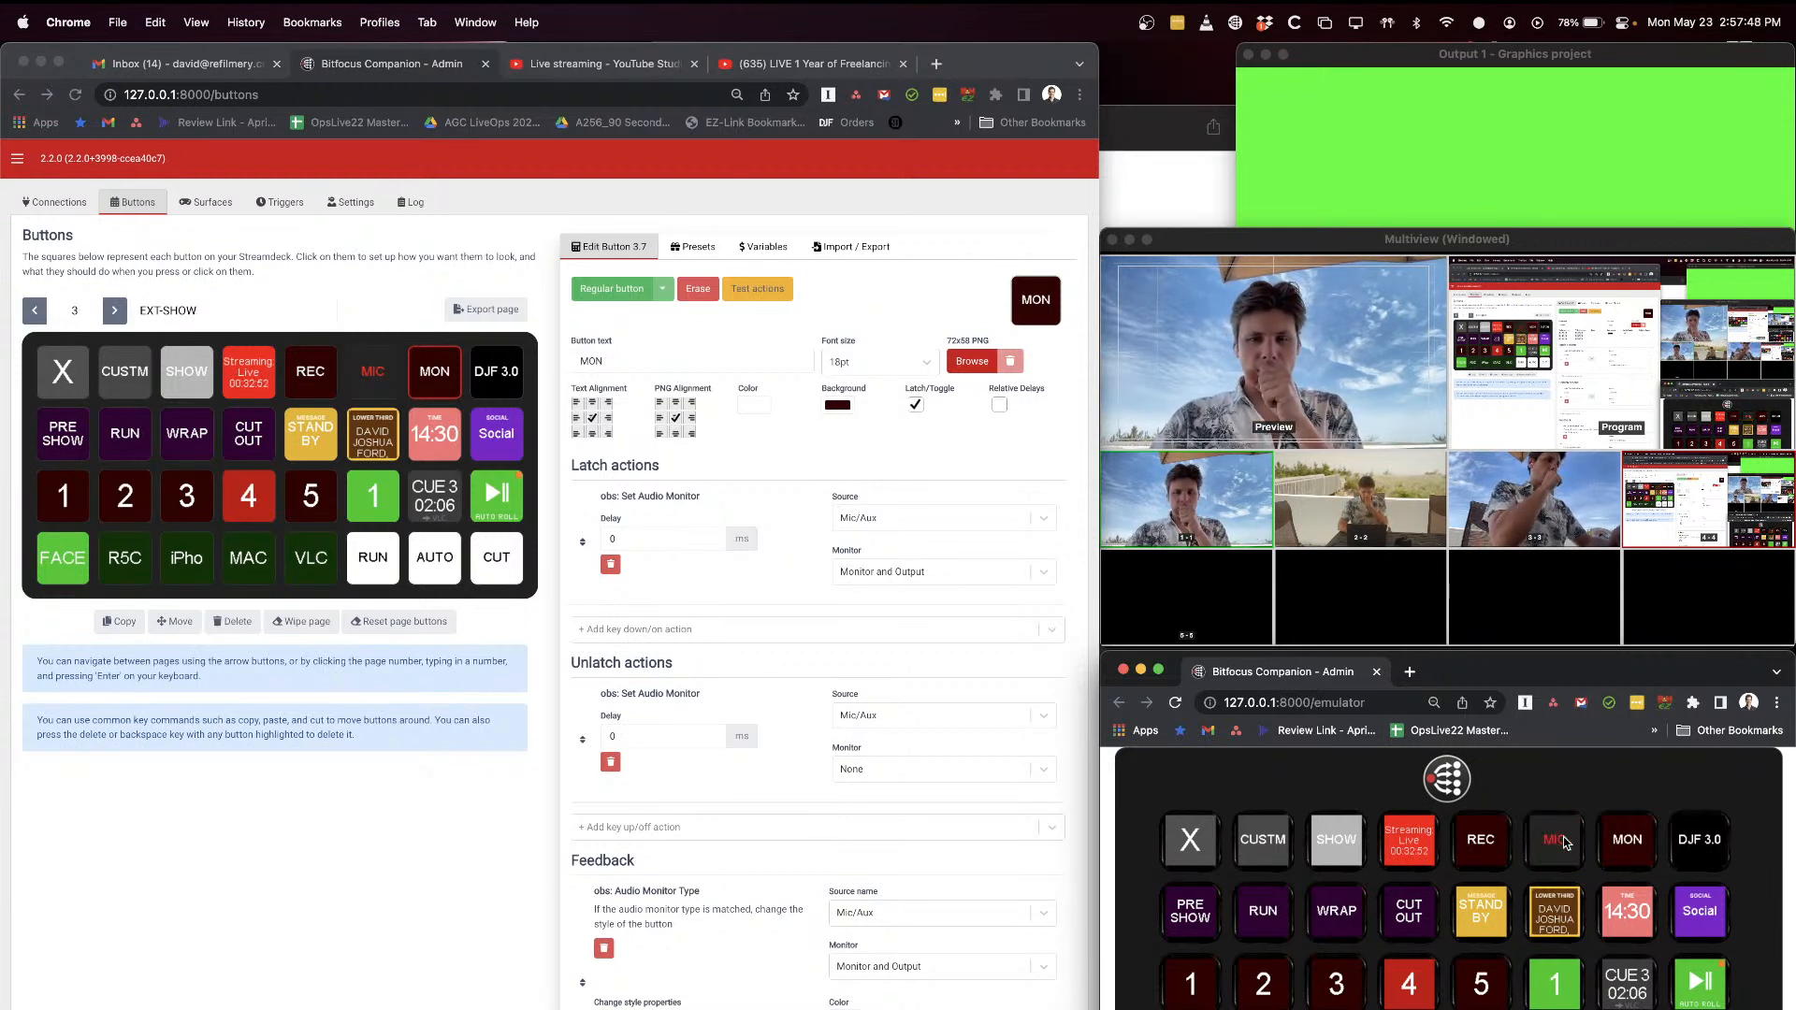
{"action": "left_click", "coordinate": [1569, 843]}
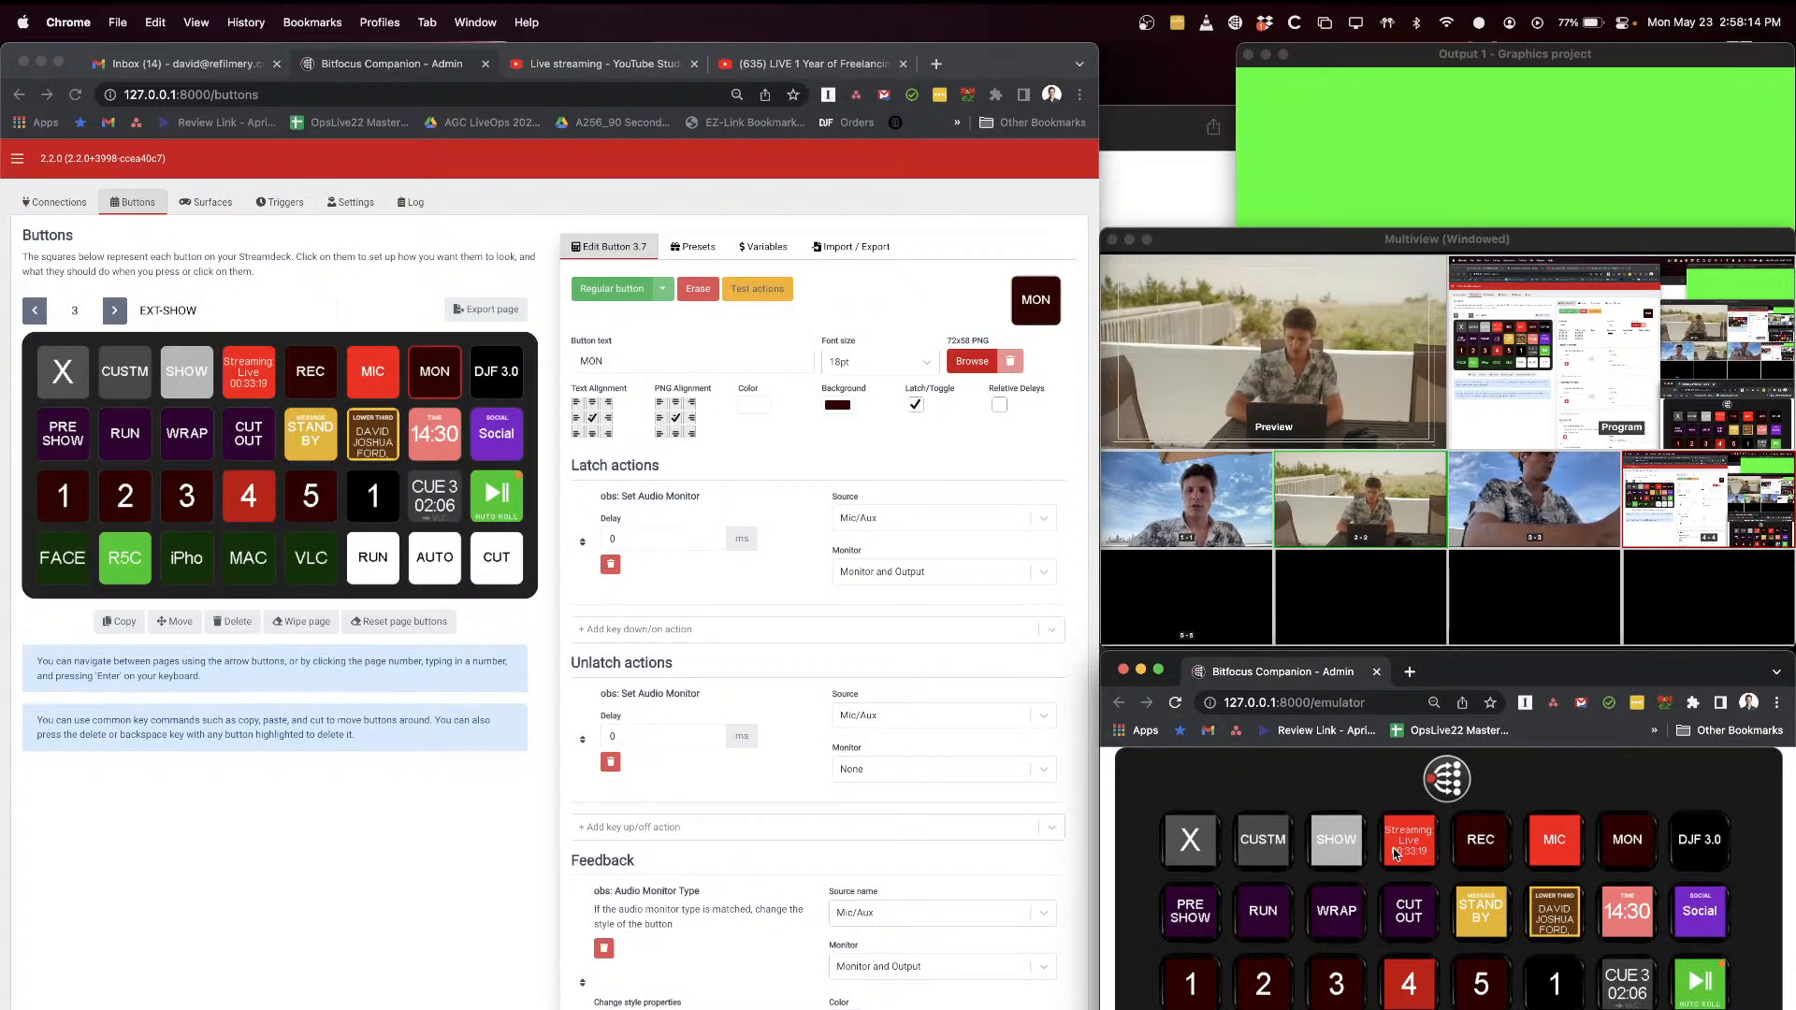
Step: Examine the streaming button's Toggle Streaming press action, its delay, and its abort action on release
{"action": "left_click", "coordinate": [233, 367]}
{"action": "left_click", "coordinate": [248, 371]}
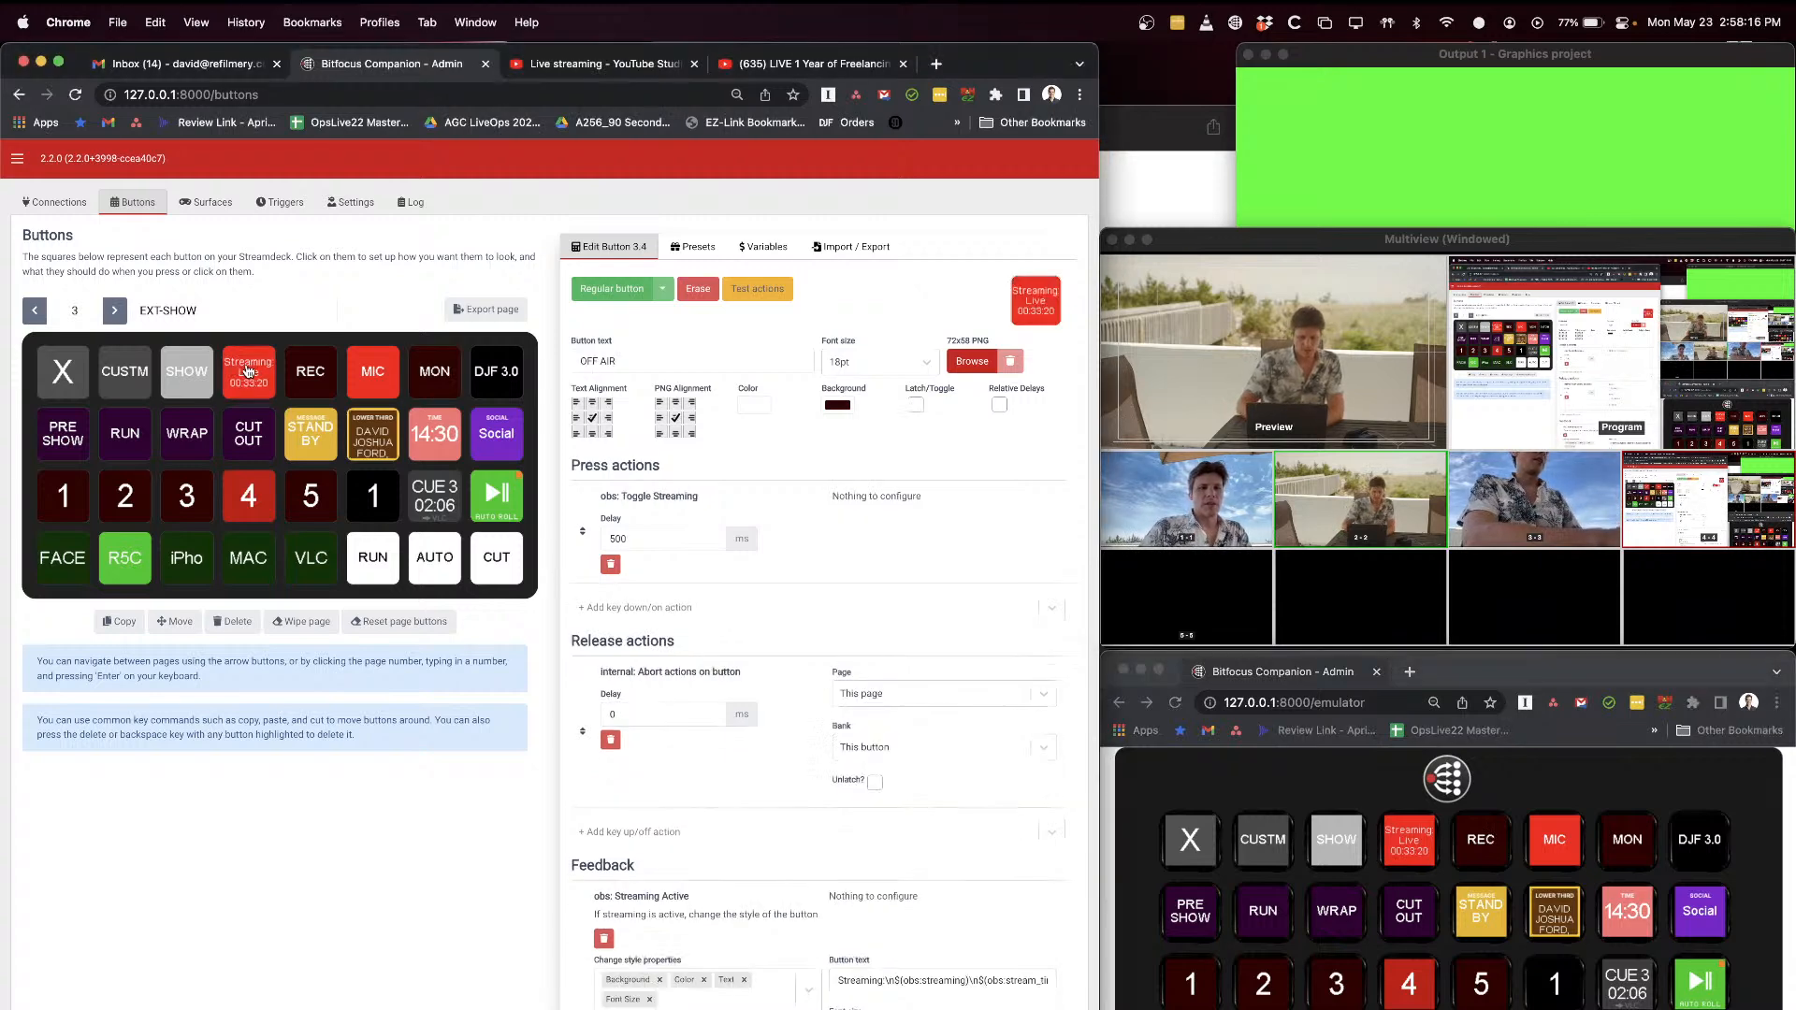
{"action": "left_click_drag", "start_coordinate": [599, 494], "coordinate": [658, 497]}
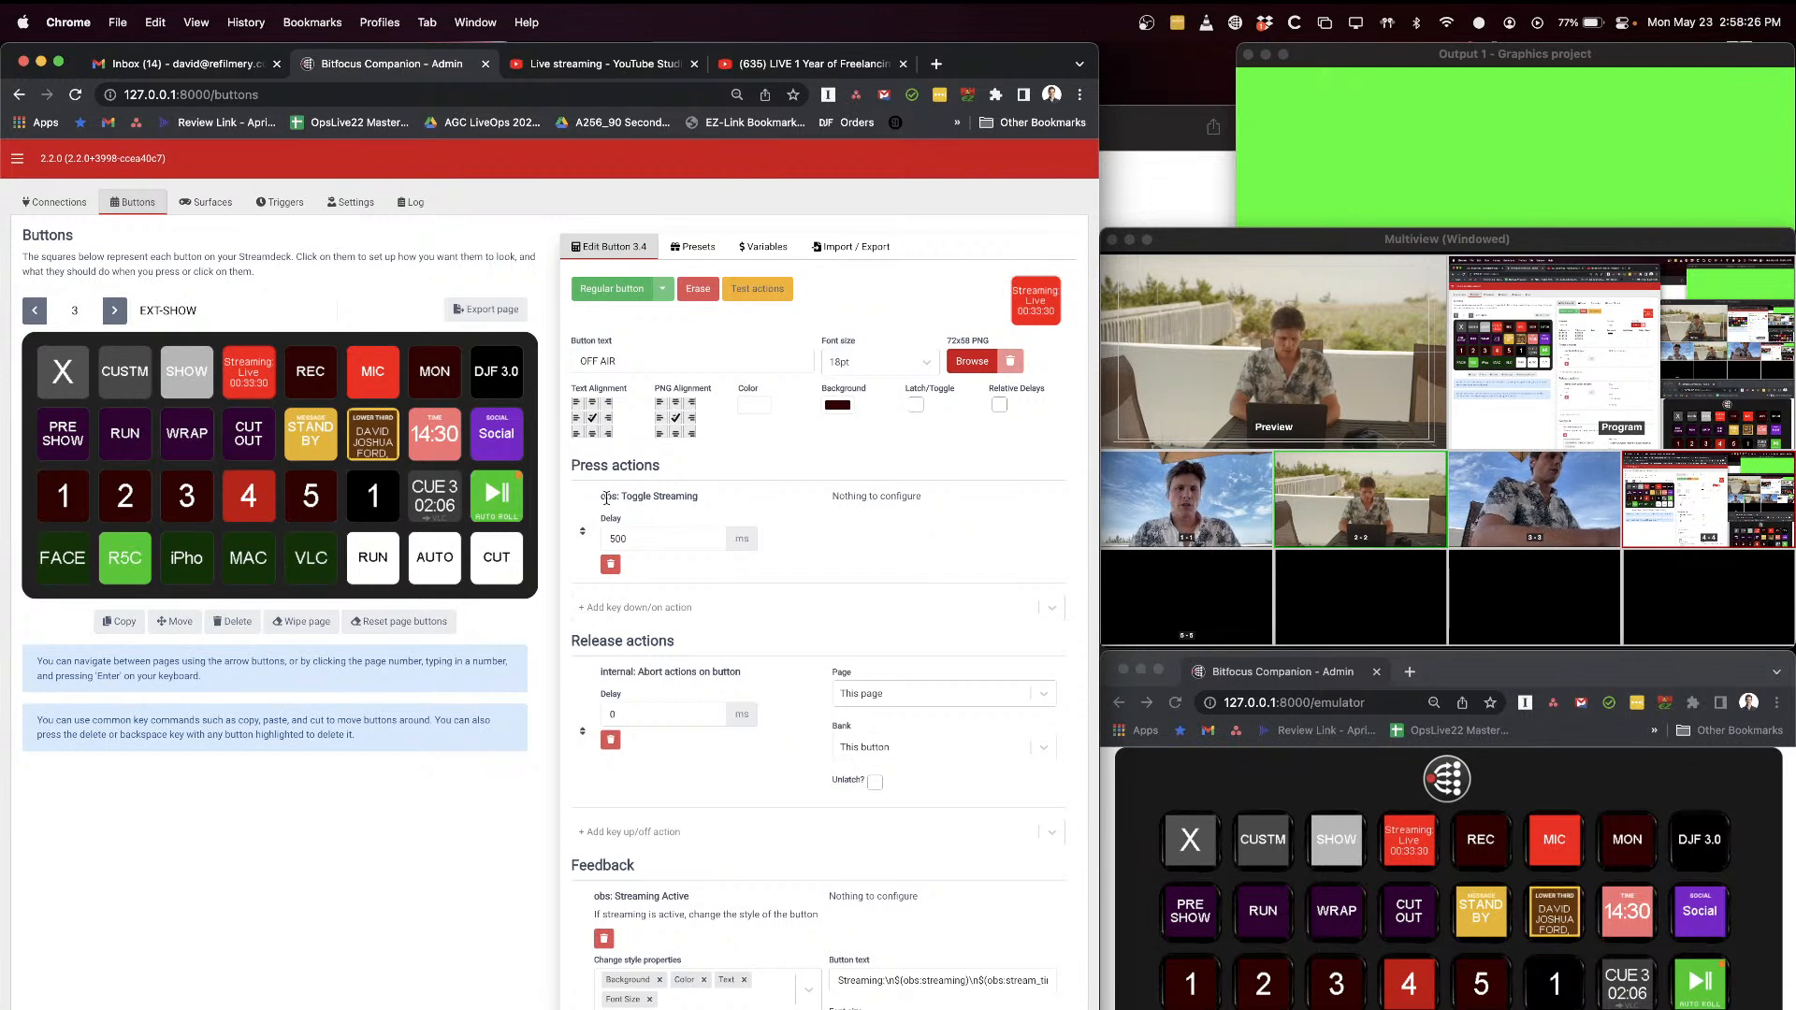
{"action": "left_click_drag", "start_coordinate": [639, 538], "coordinate": [617, 526]}
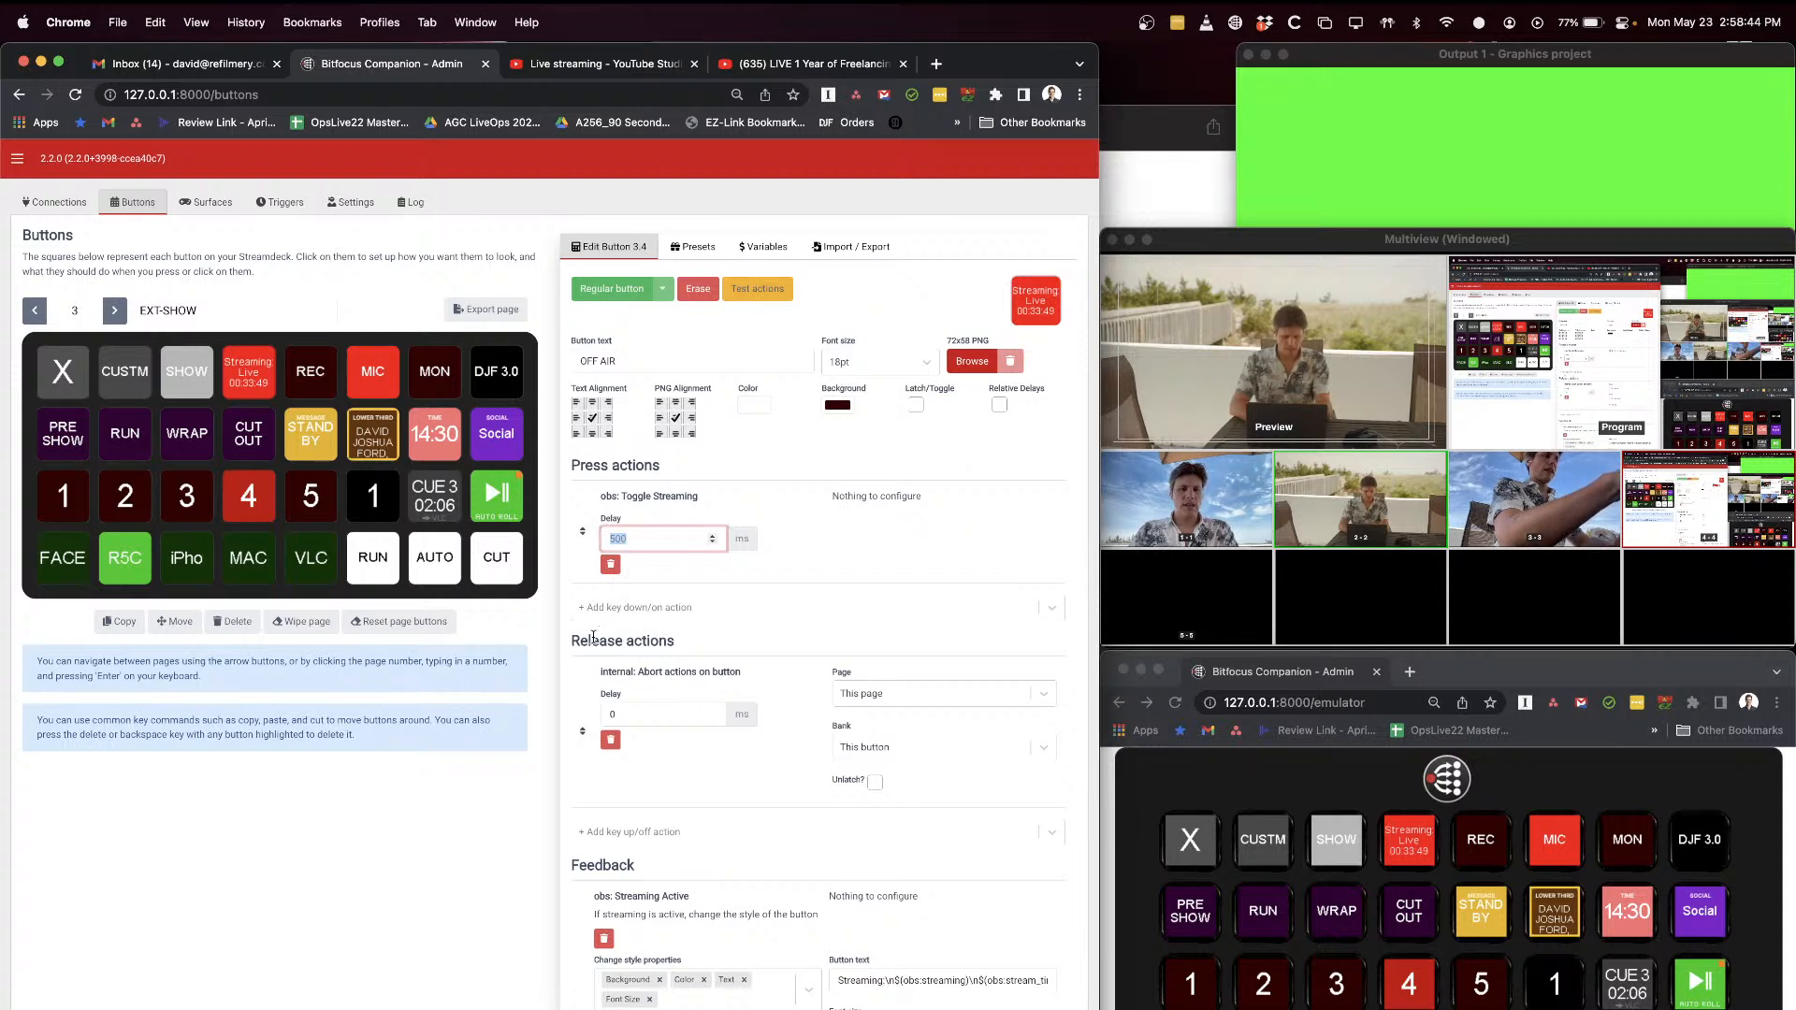
Step: Add another "internal: Abort actions on button" release action to the streaming button and delete the duplicate
{"action": "left_click", "coordinate": [697, 833]}
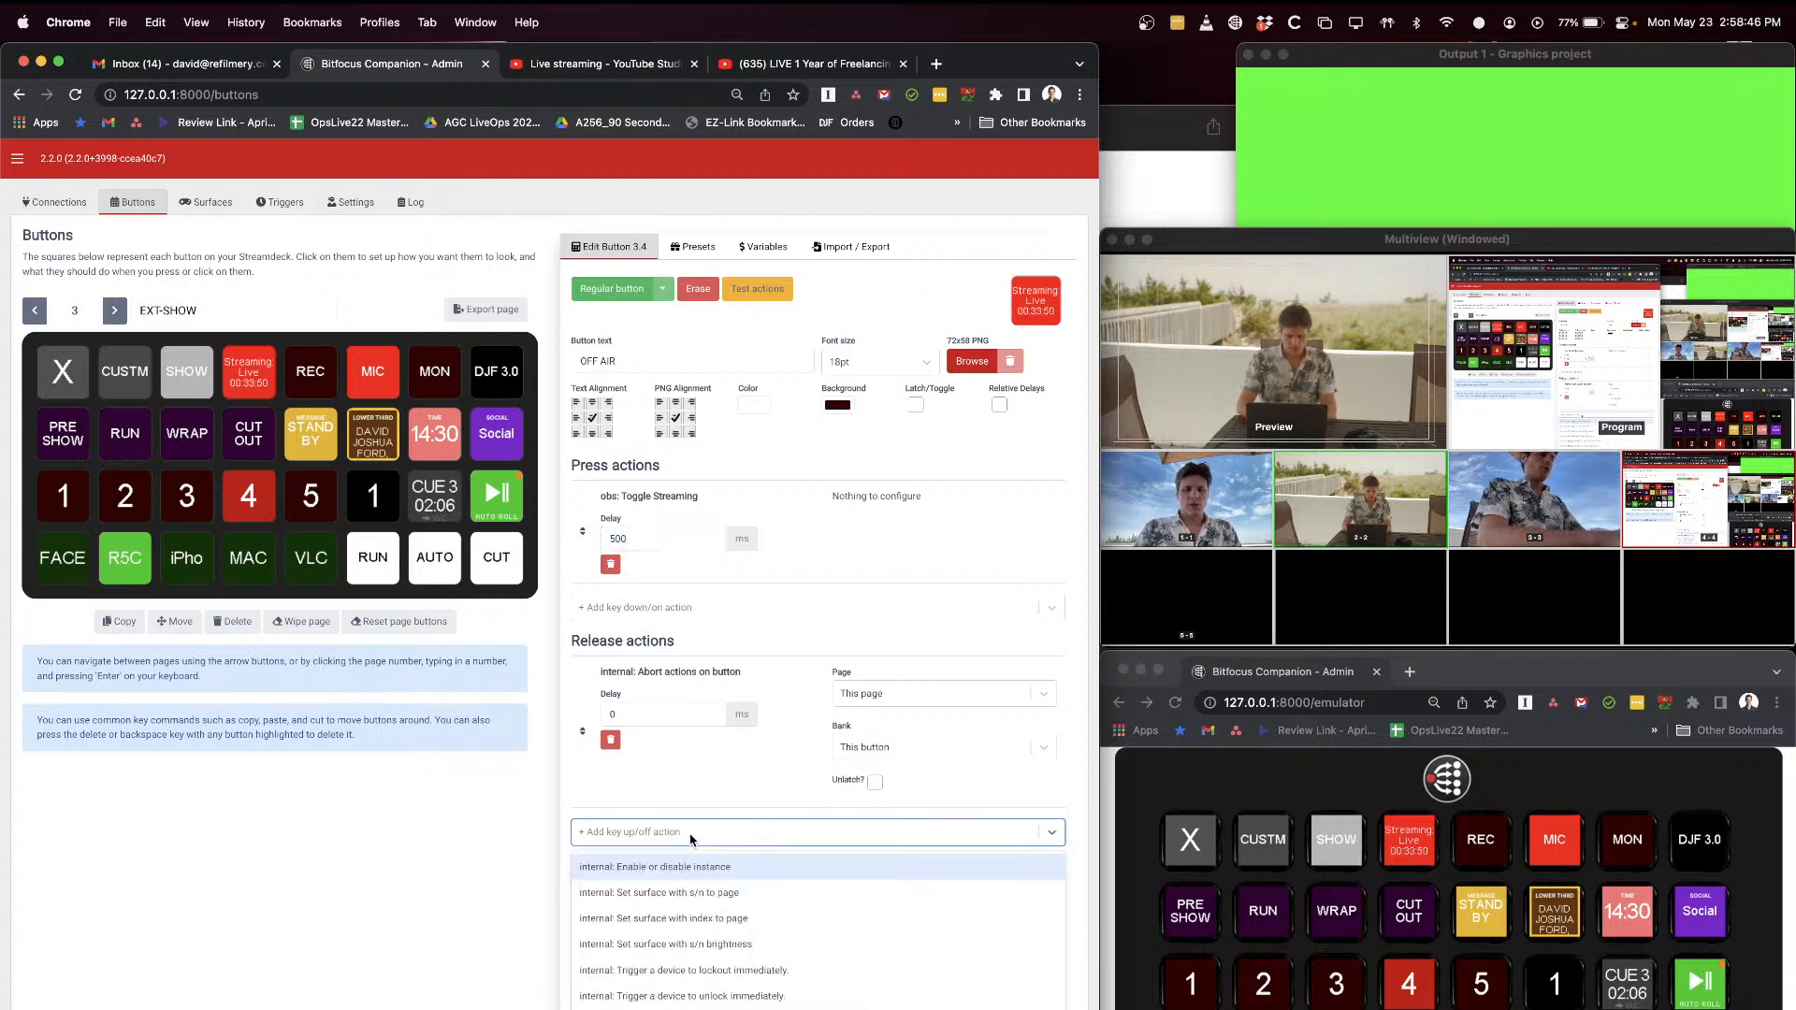
{"action": "type", "text": "abort"}
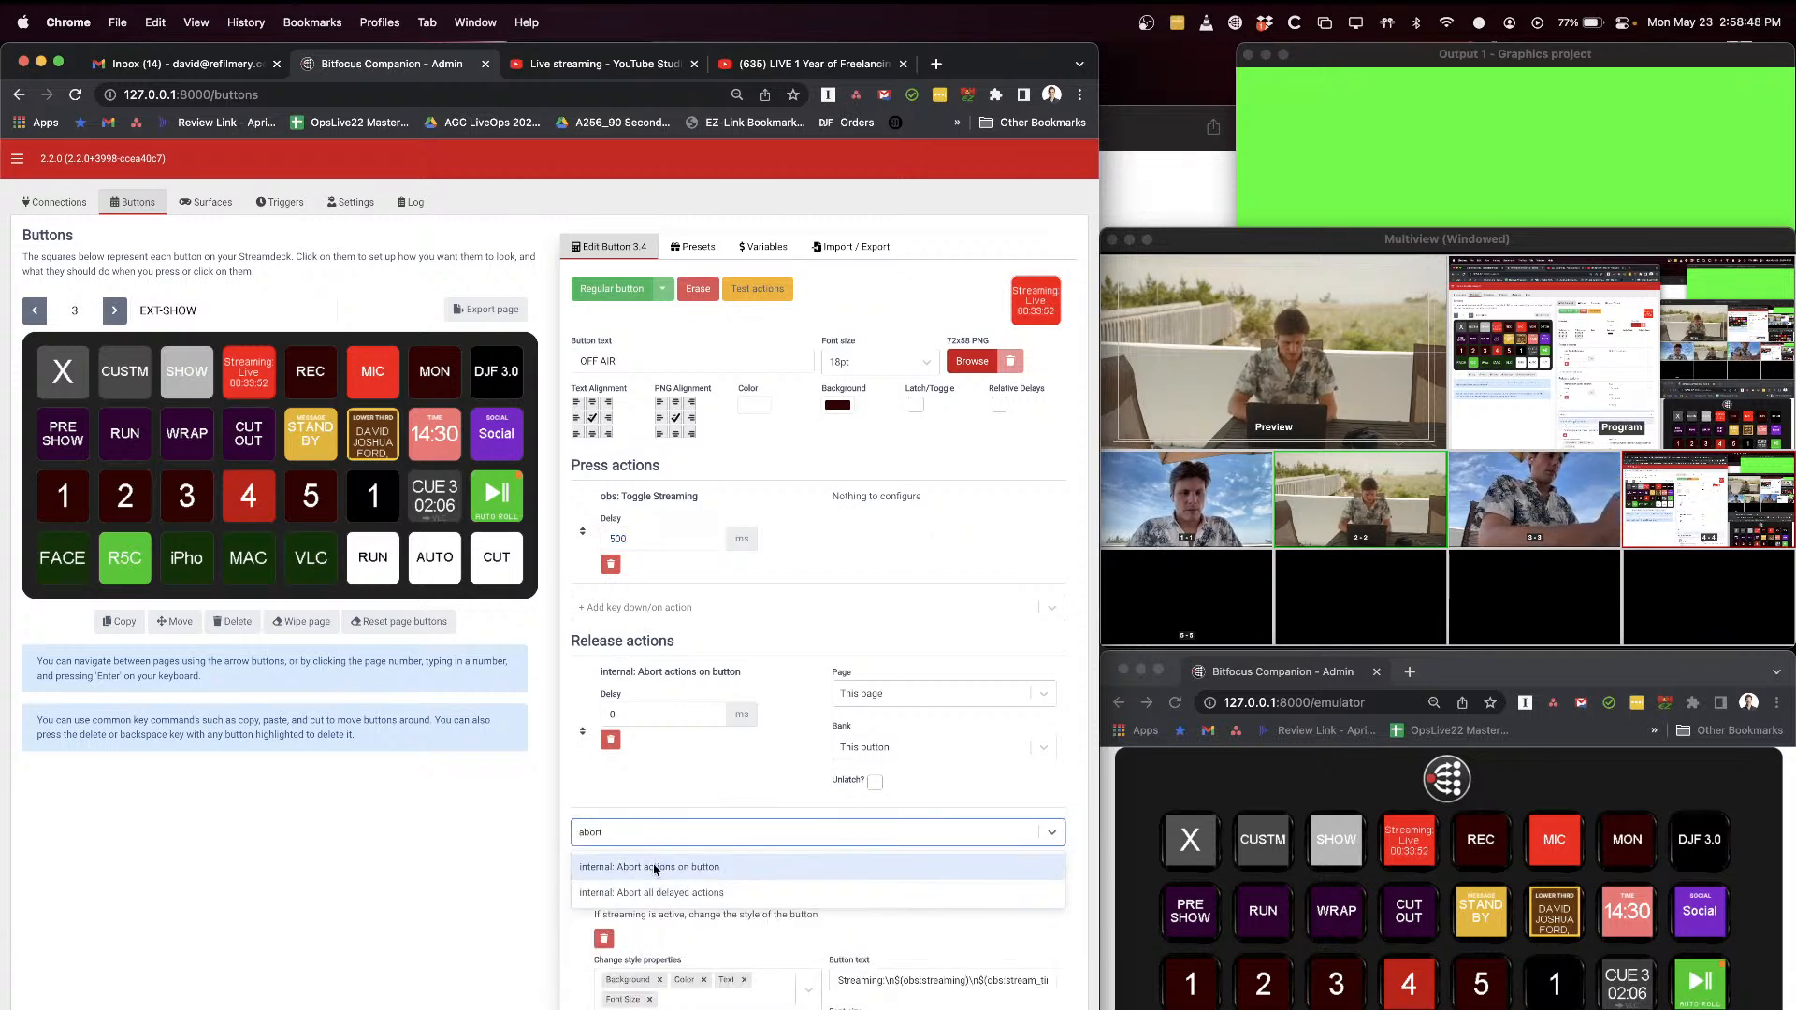
{"action": "left_click", "coordinate": [659, 867]}
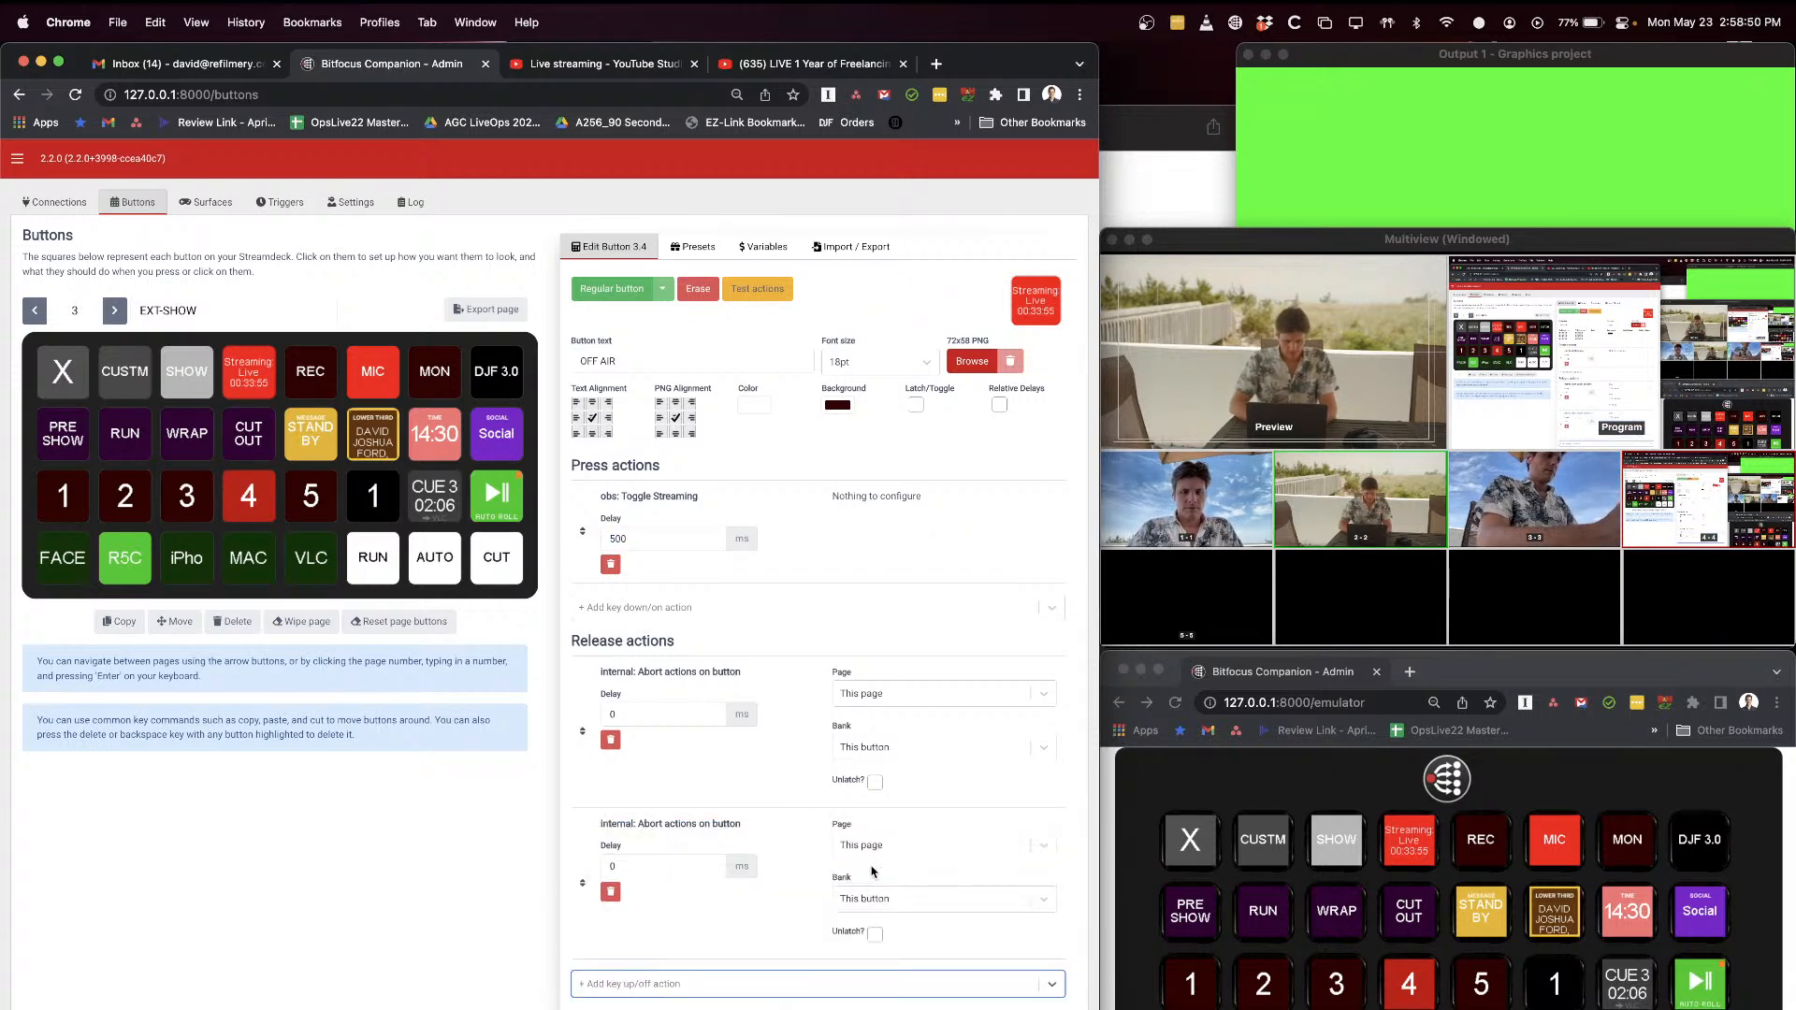
{"action": "left_click", "coordinate": [610, 891]}
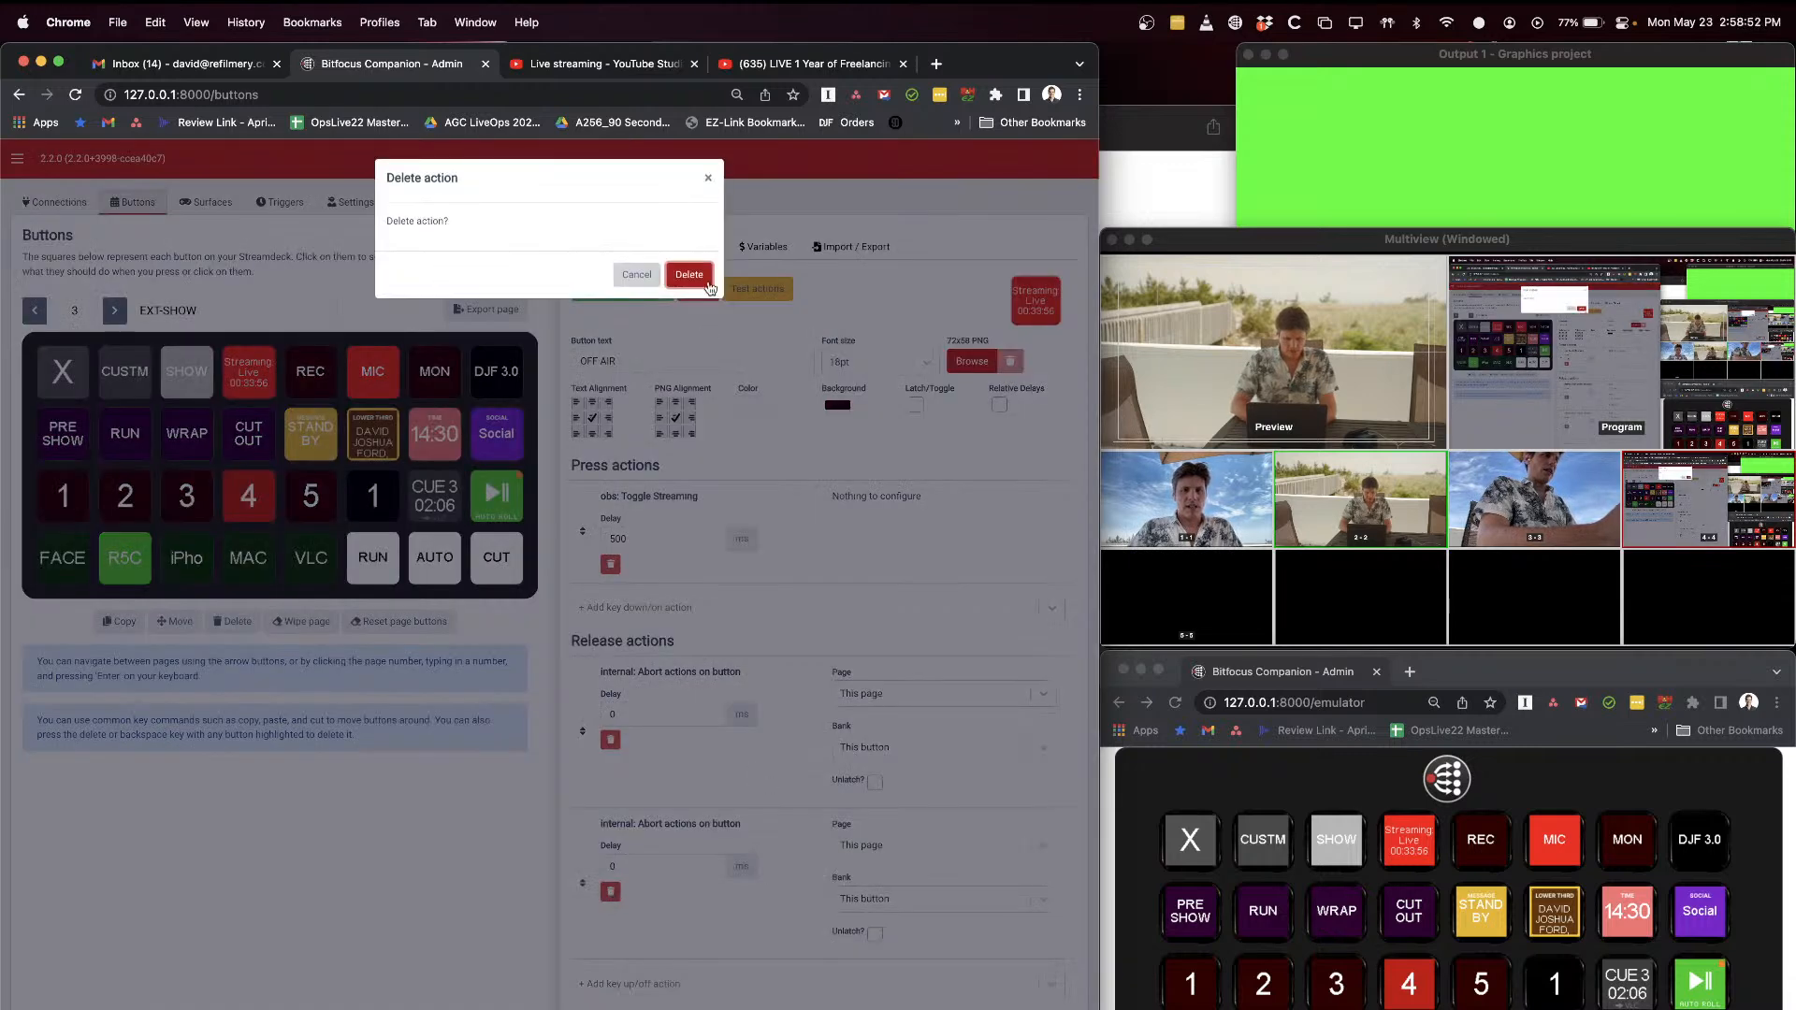
{"action": "left_click", "coordinate": [699, 285]}
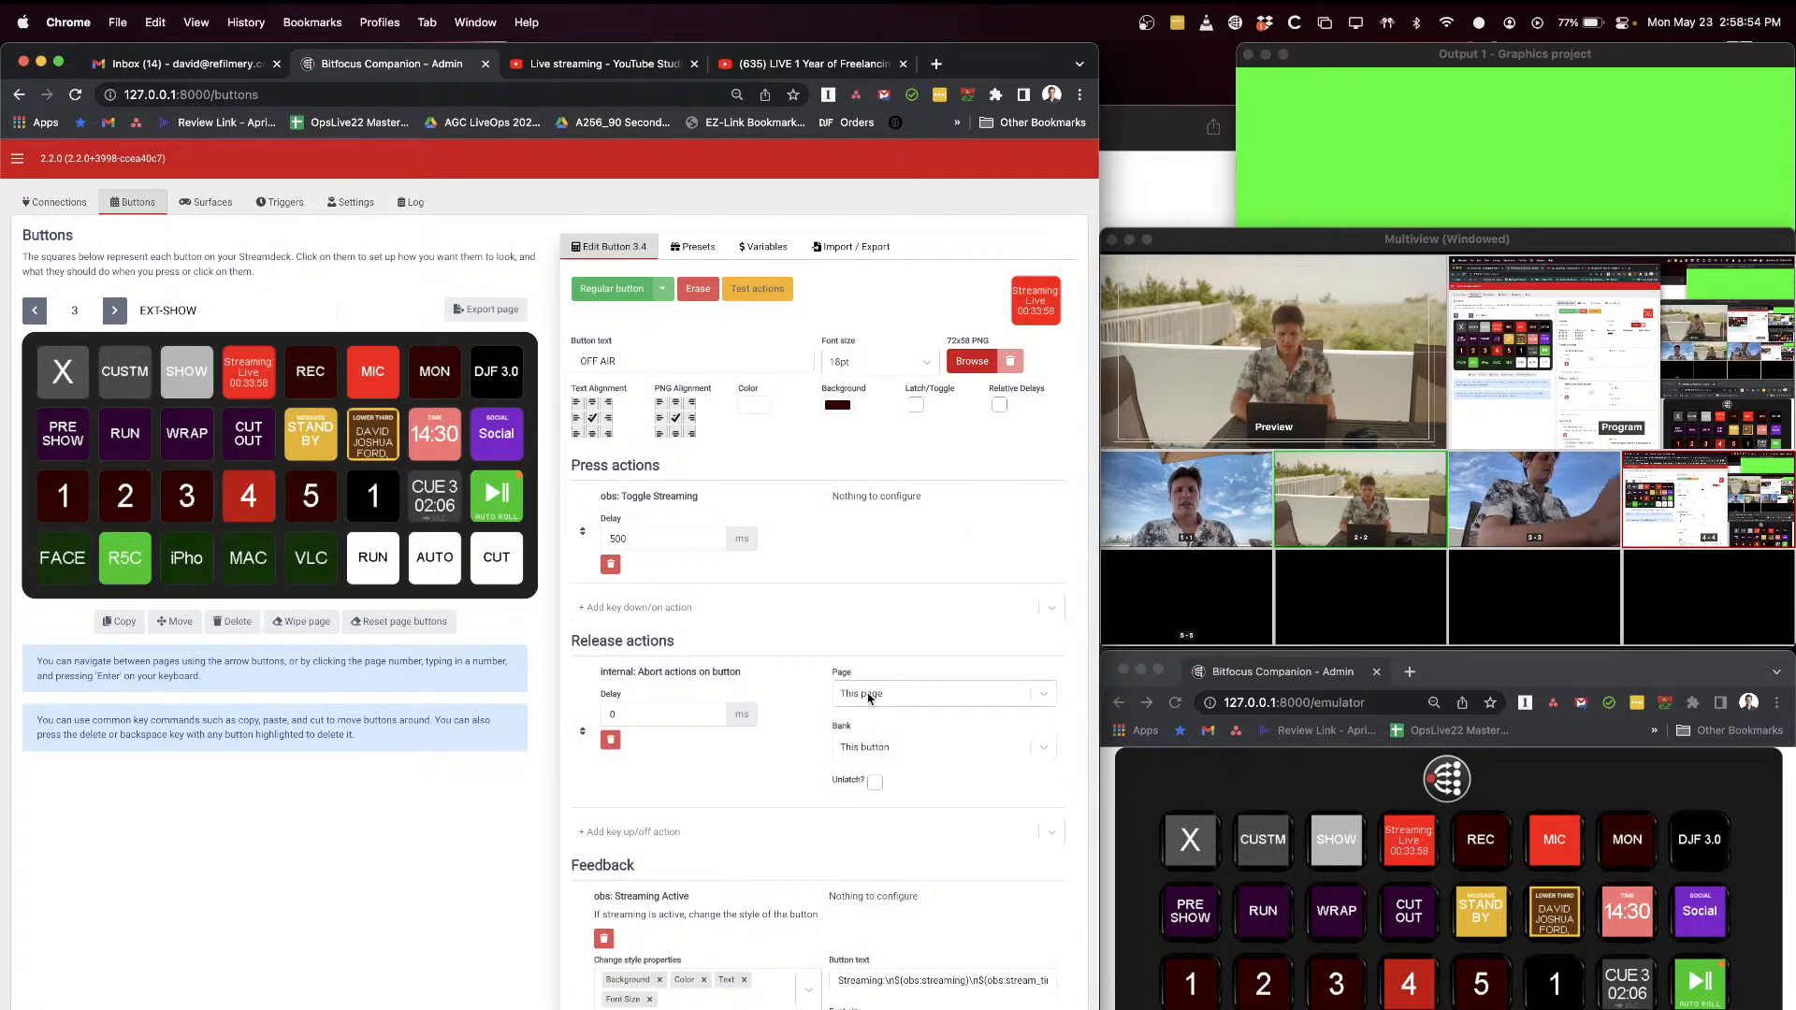
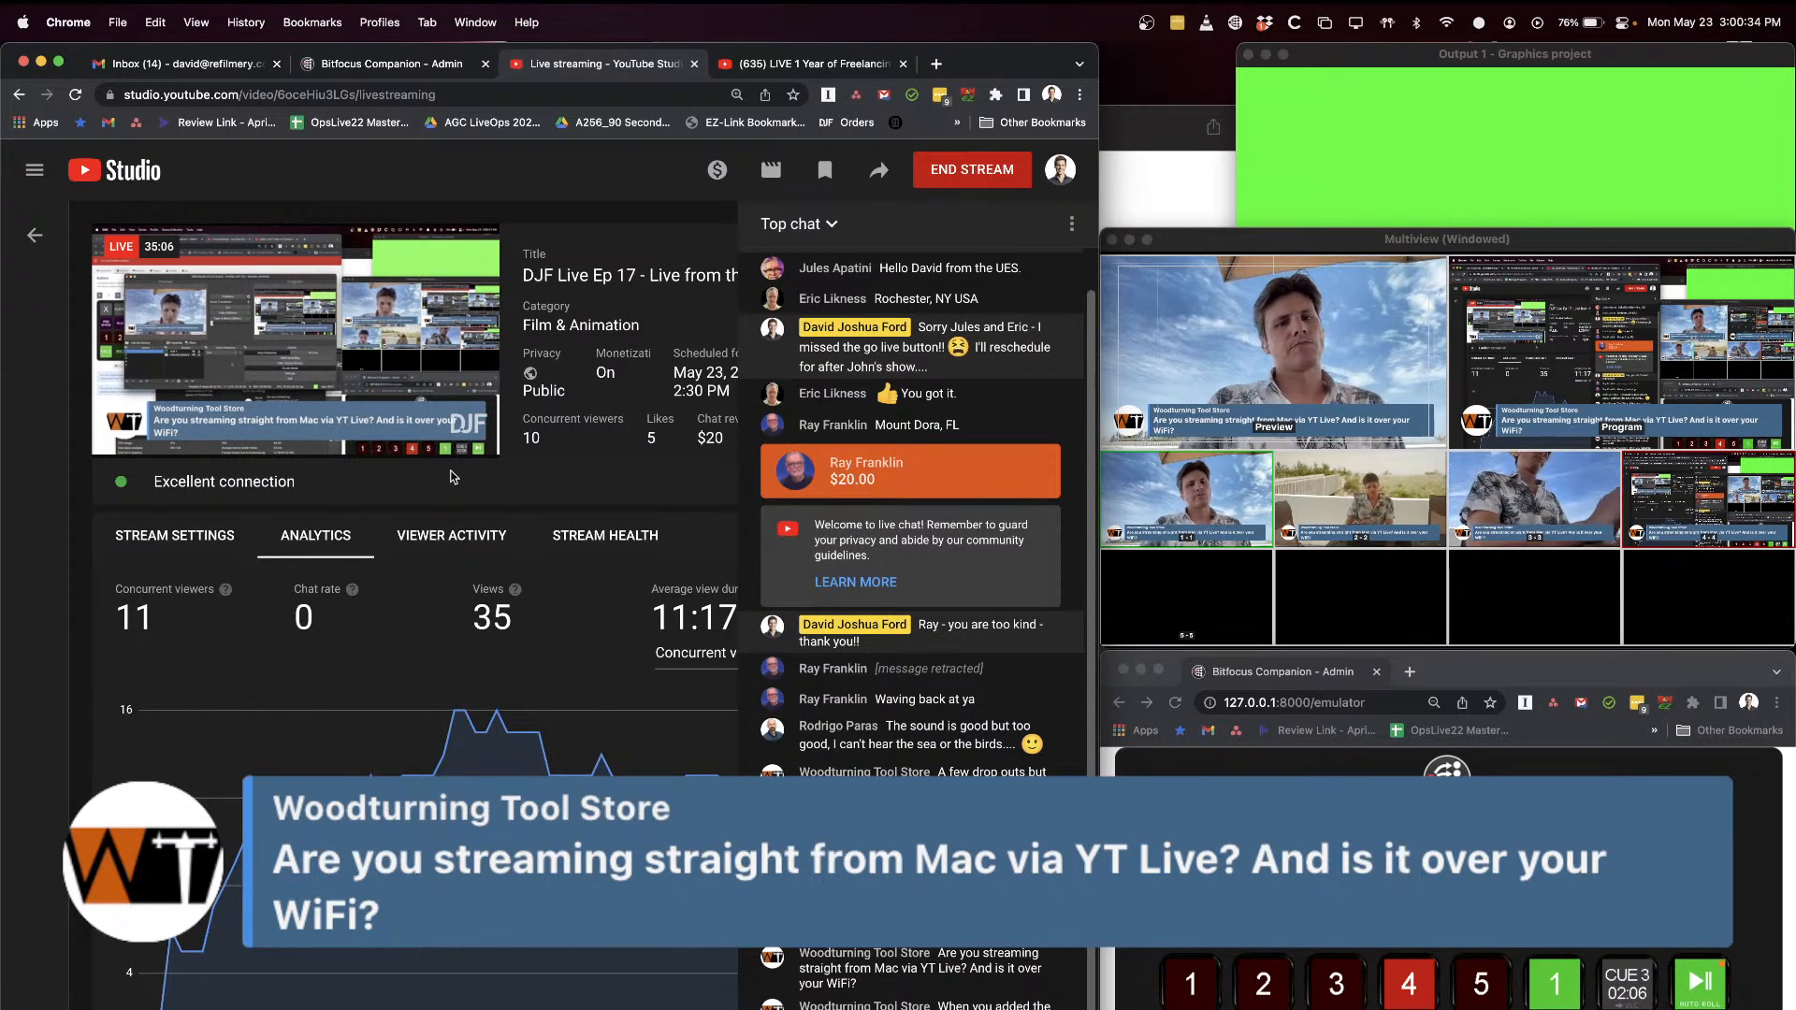
Step: Examine the live stream's analytics in YouTube Studio, and switch to OBS to check its streaming status
{"action": "mouse_move", "coordinate": [300, 423]}
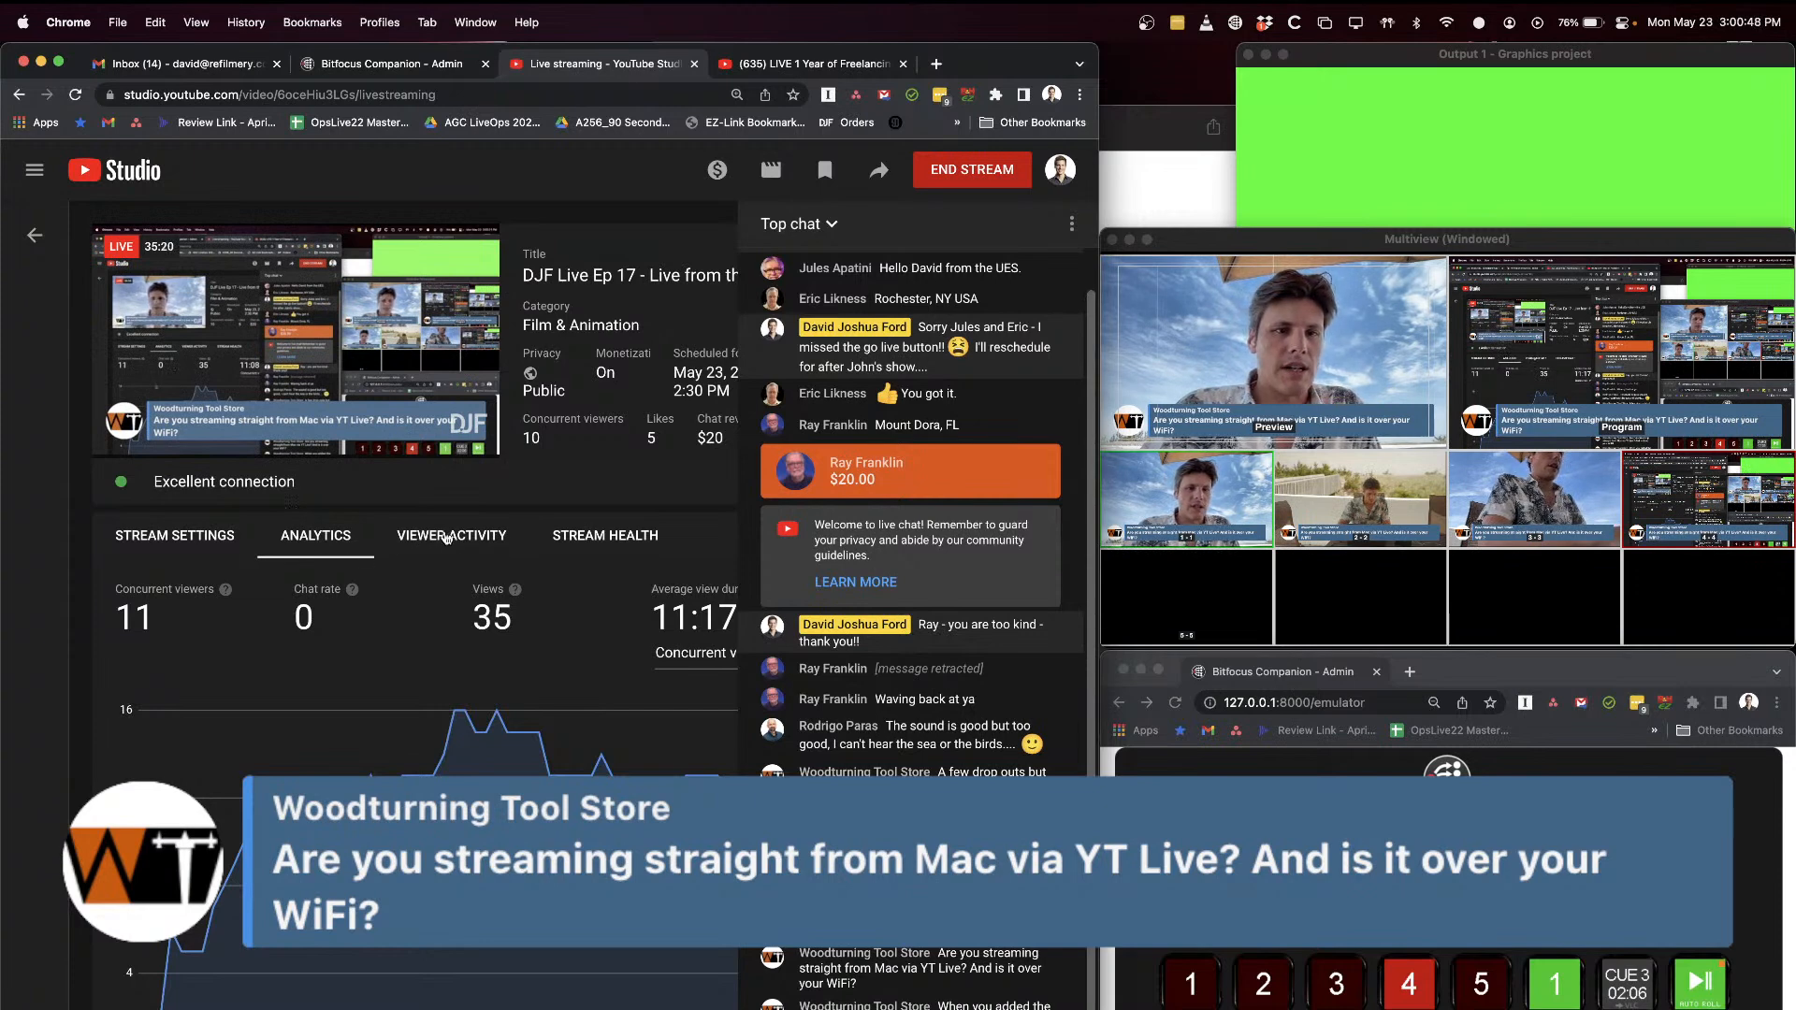
{"action": "key", "text": "super+Tab"}
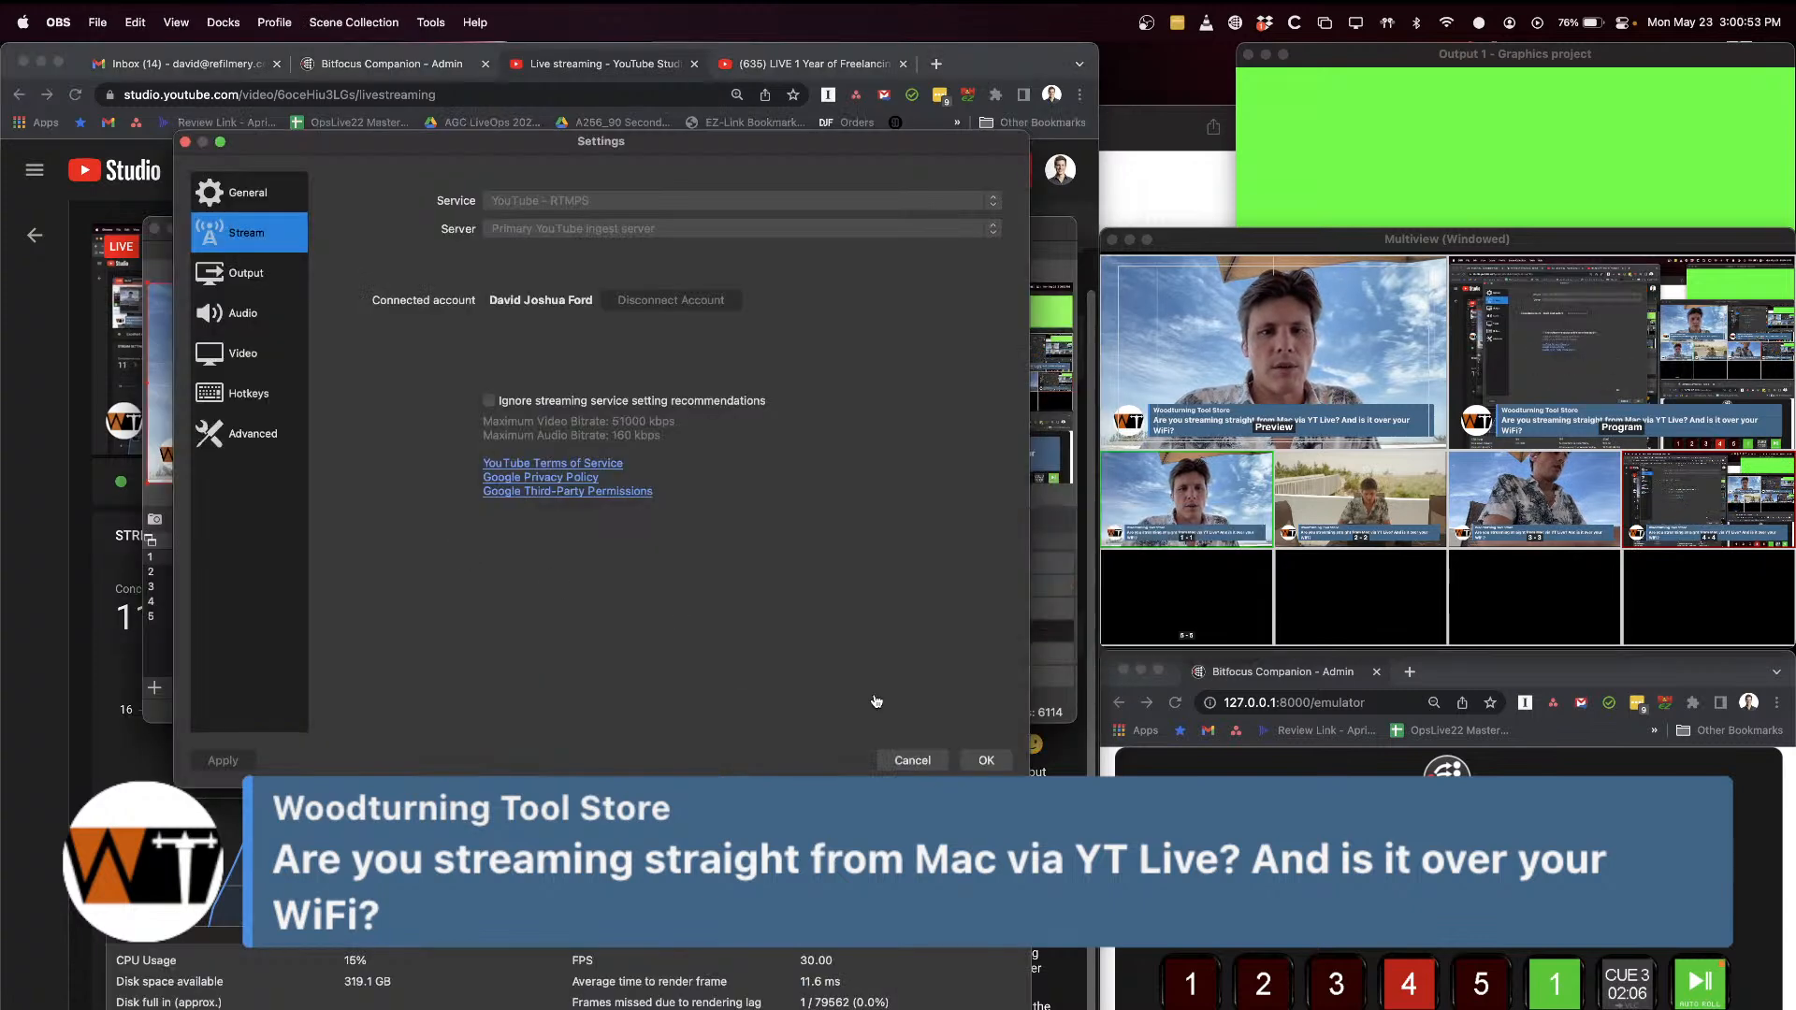
{"action": "left_click", "coordinate": [912, 760]}
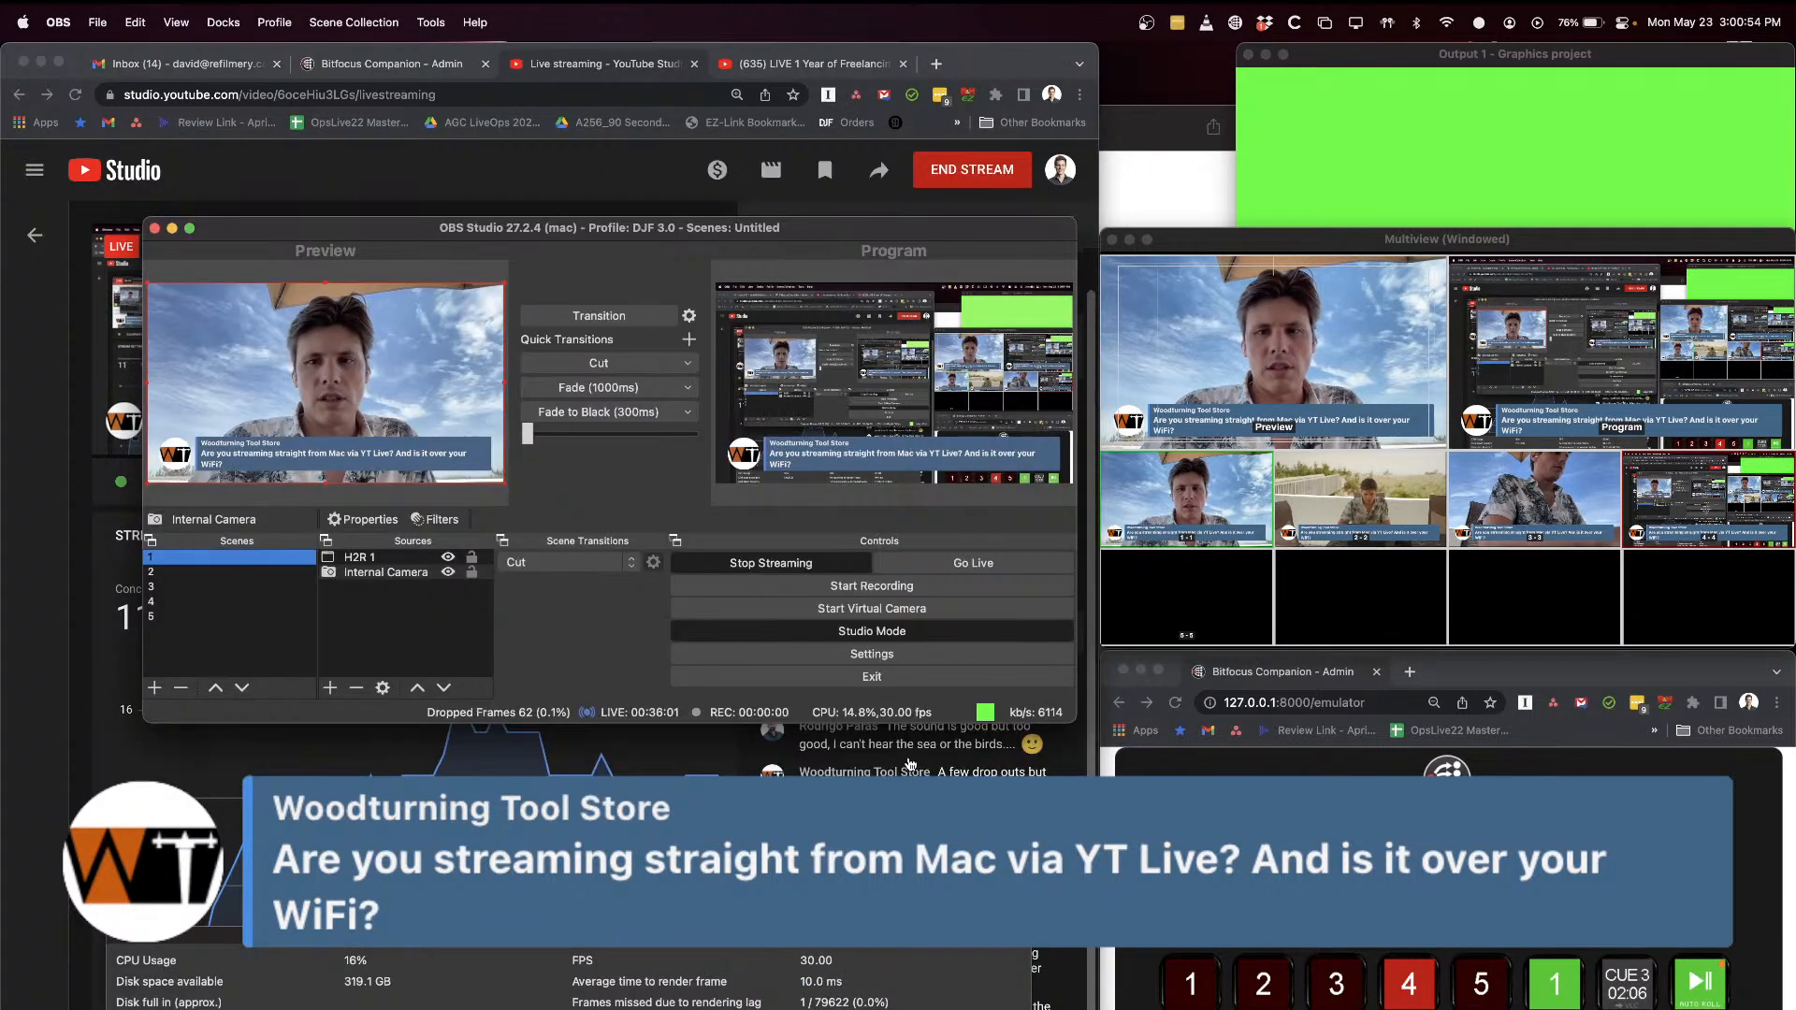
{"action": "left_click", "coordinate": [1264, 610]}
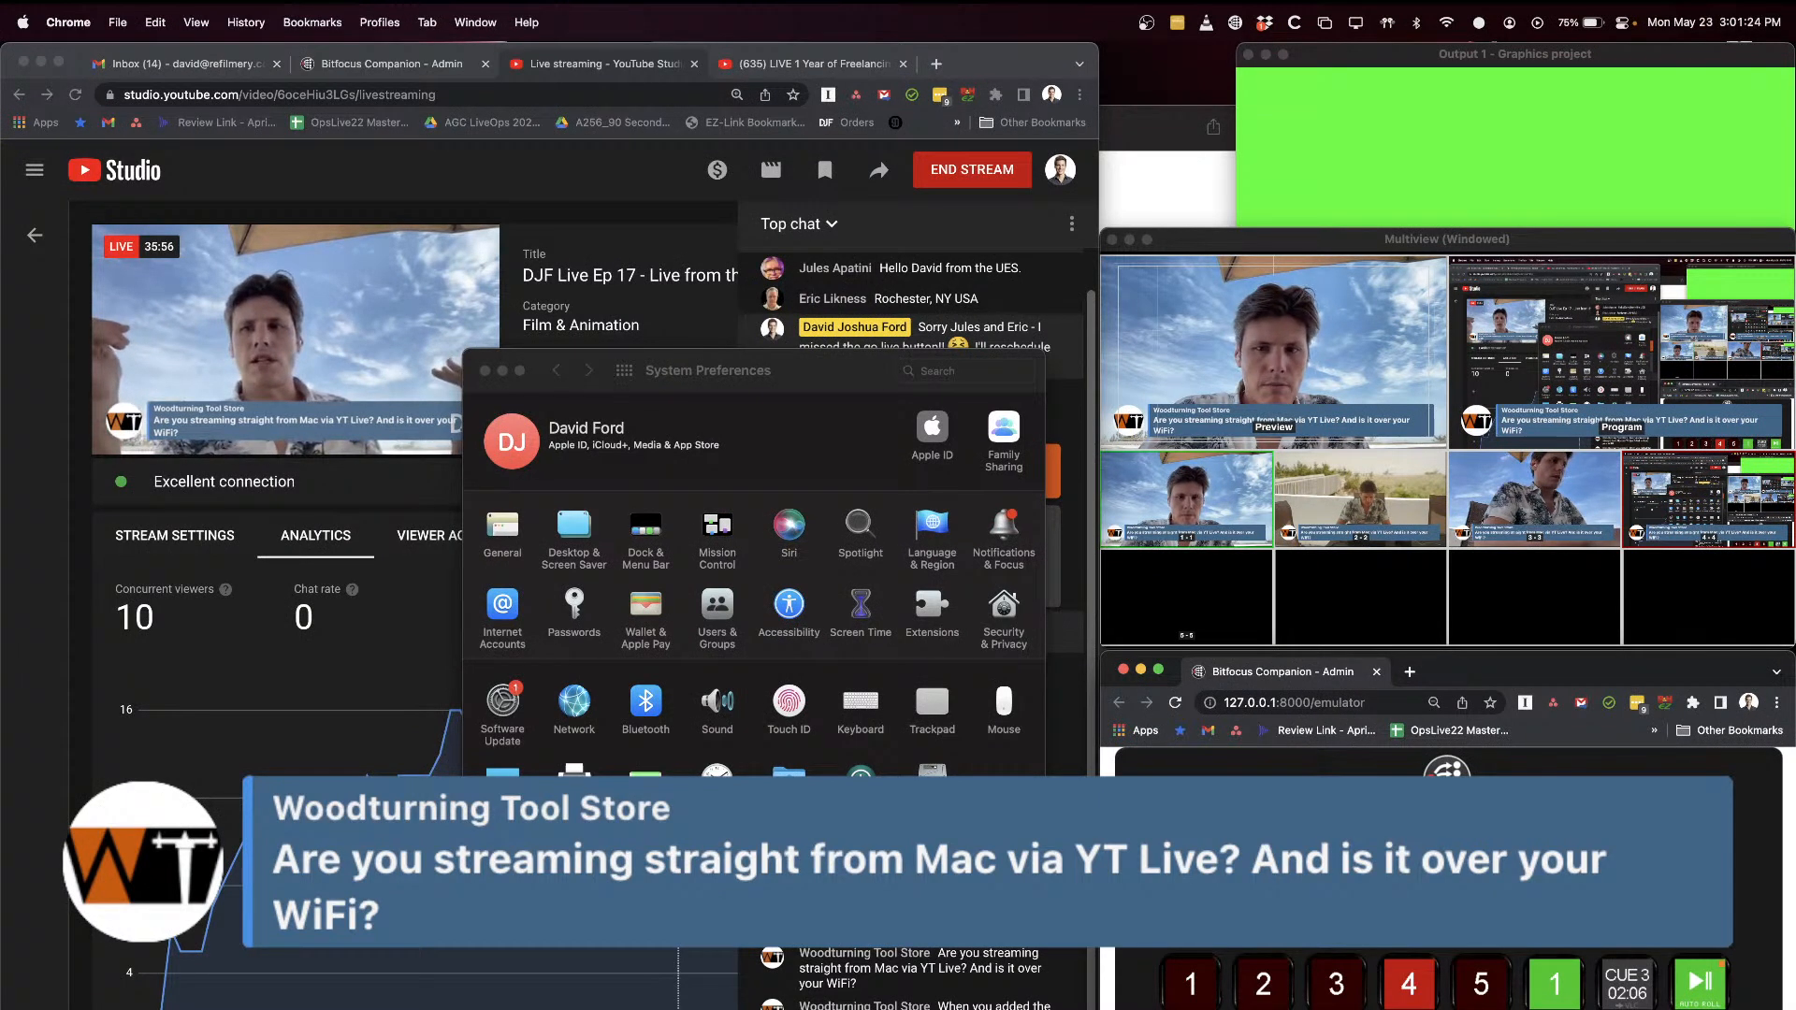
Step: Inspect the Energy Mode choices in the Mac's Battery preferences, leaving High Power selected, and quit System Preferences
{"action": "left_click_drag", "start_coordinate": [810, 386], "coordinate": [812, 214]}
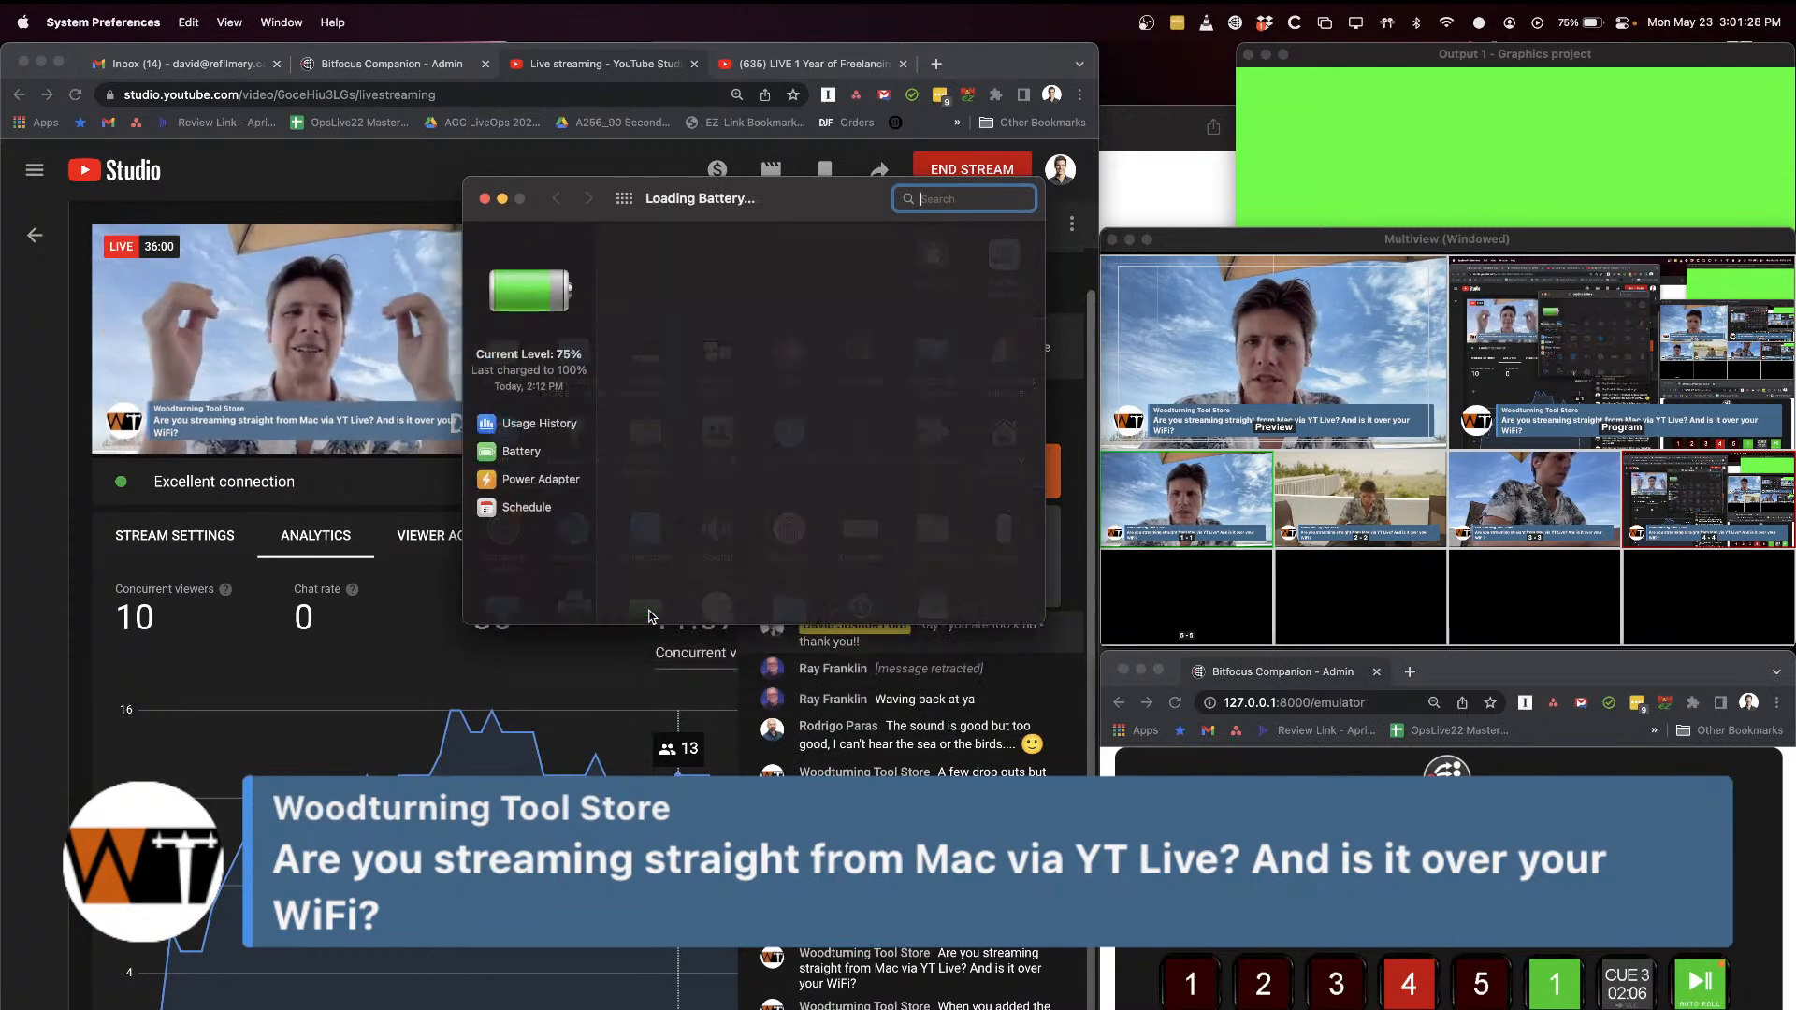
{"action": "left_click", "coordinate": [521, 451]}
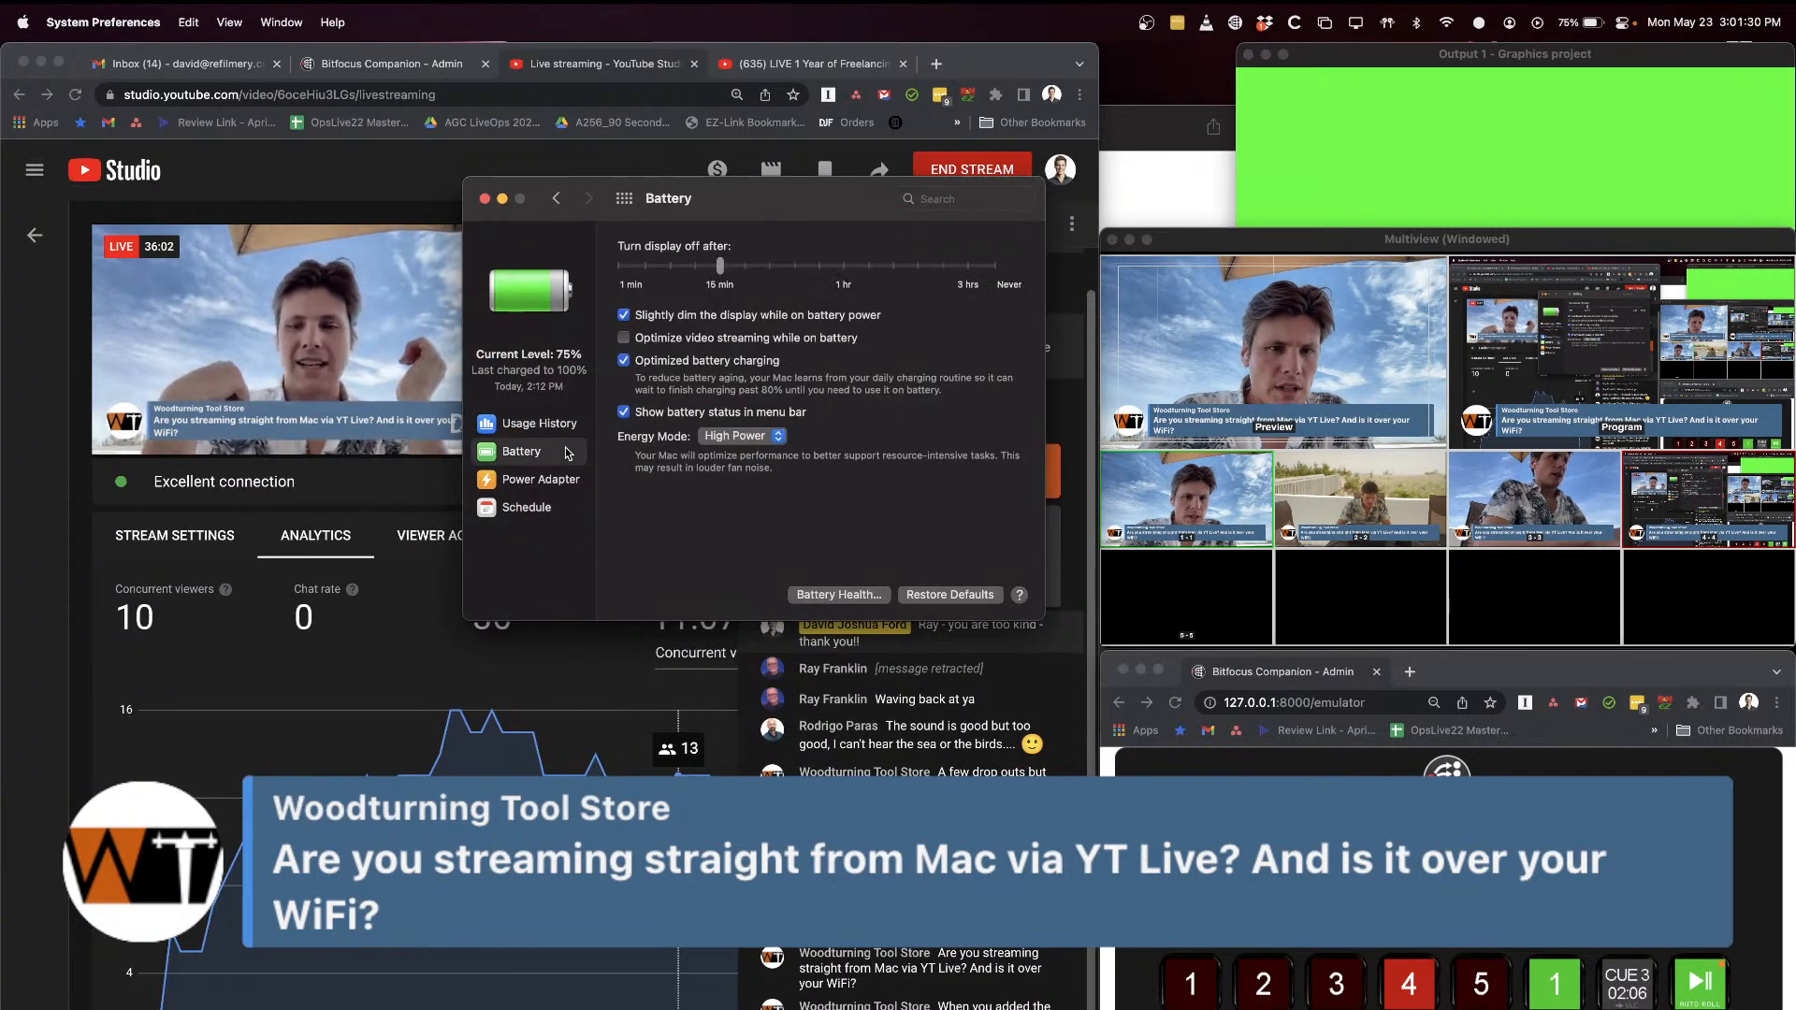
{"action": "left_click", "coordinate": [745, 437]}
{"action": "left_click", "coordinate": [826, 506]}
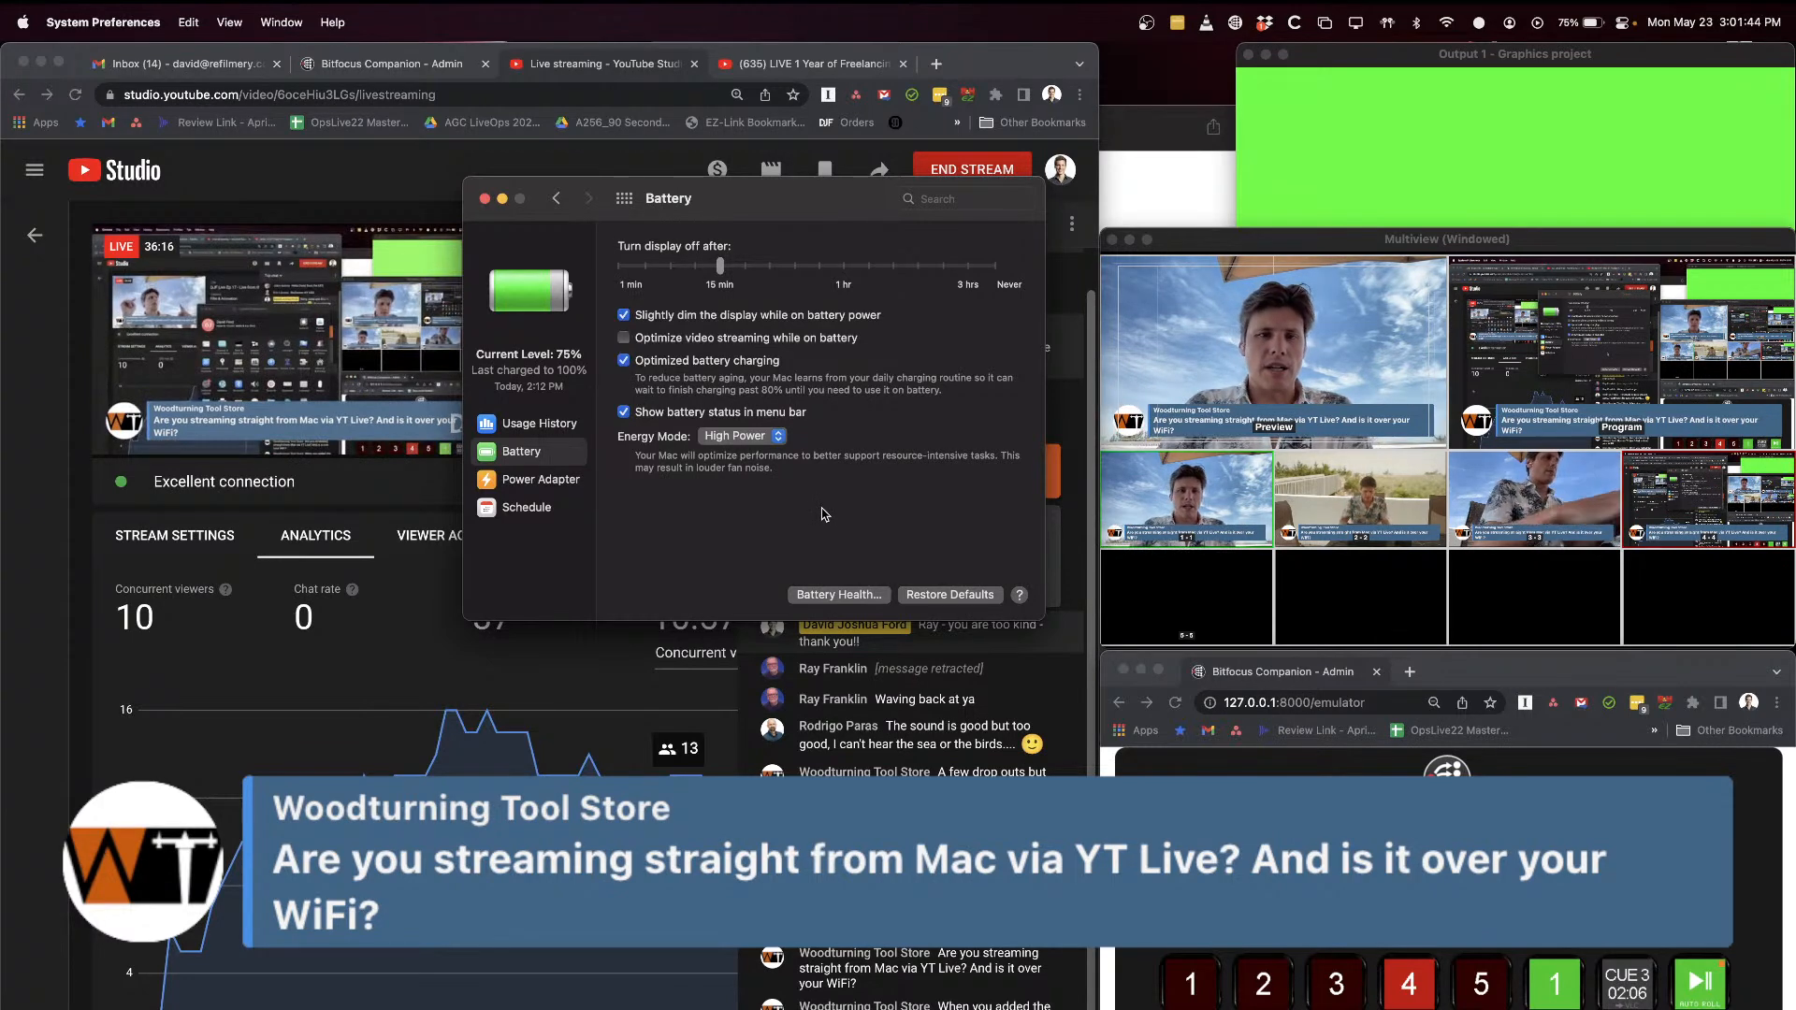
{"action": "left_click", "coordinate": [624, 202]}
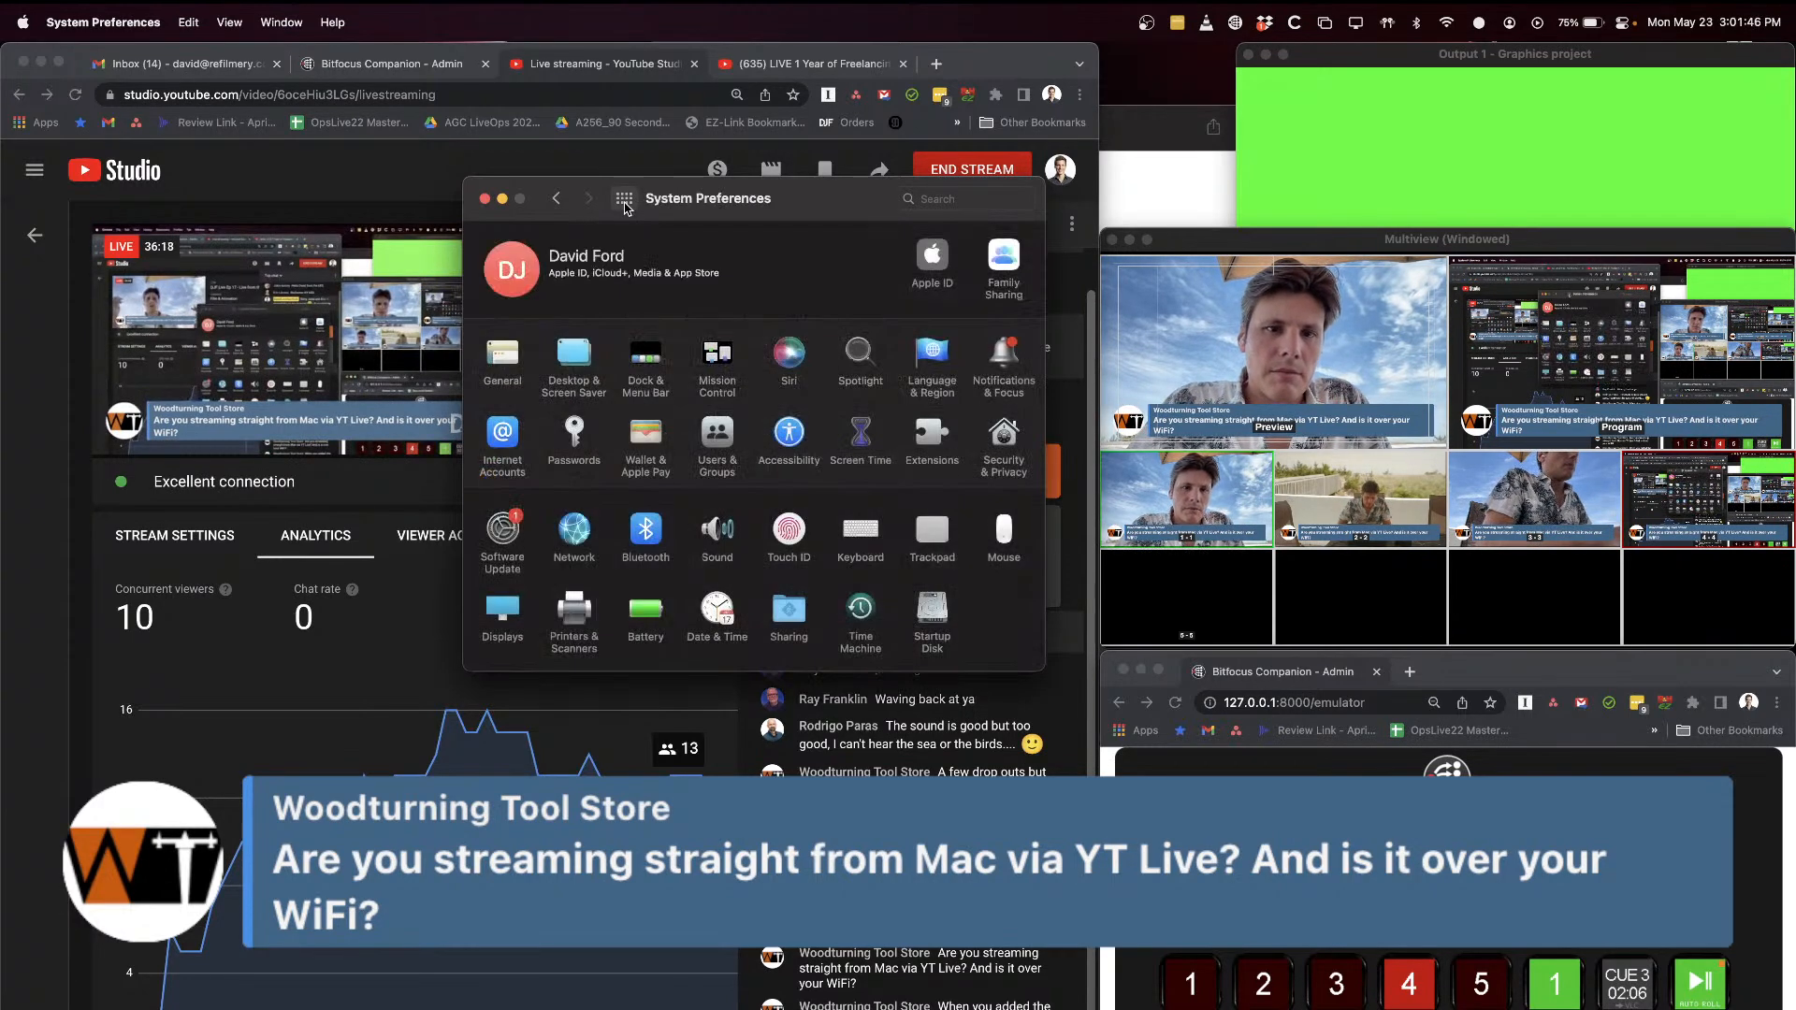
{"action": "key", "text": "super+q"}
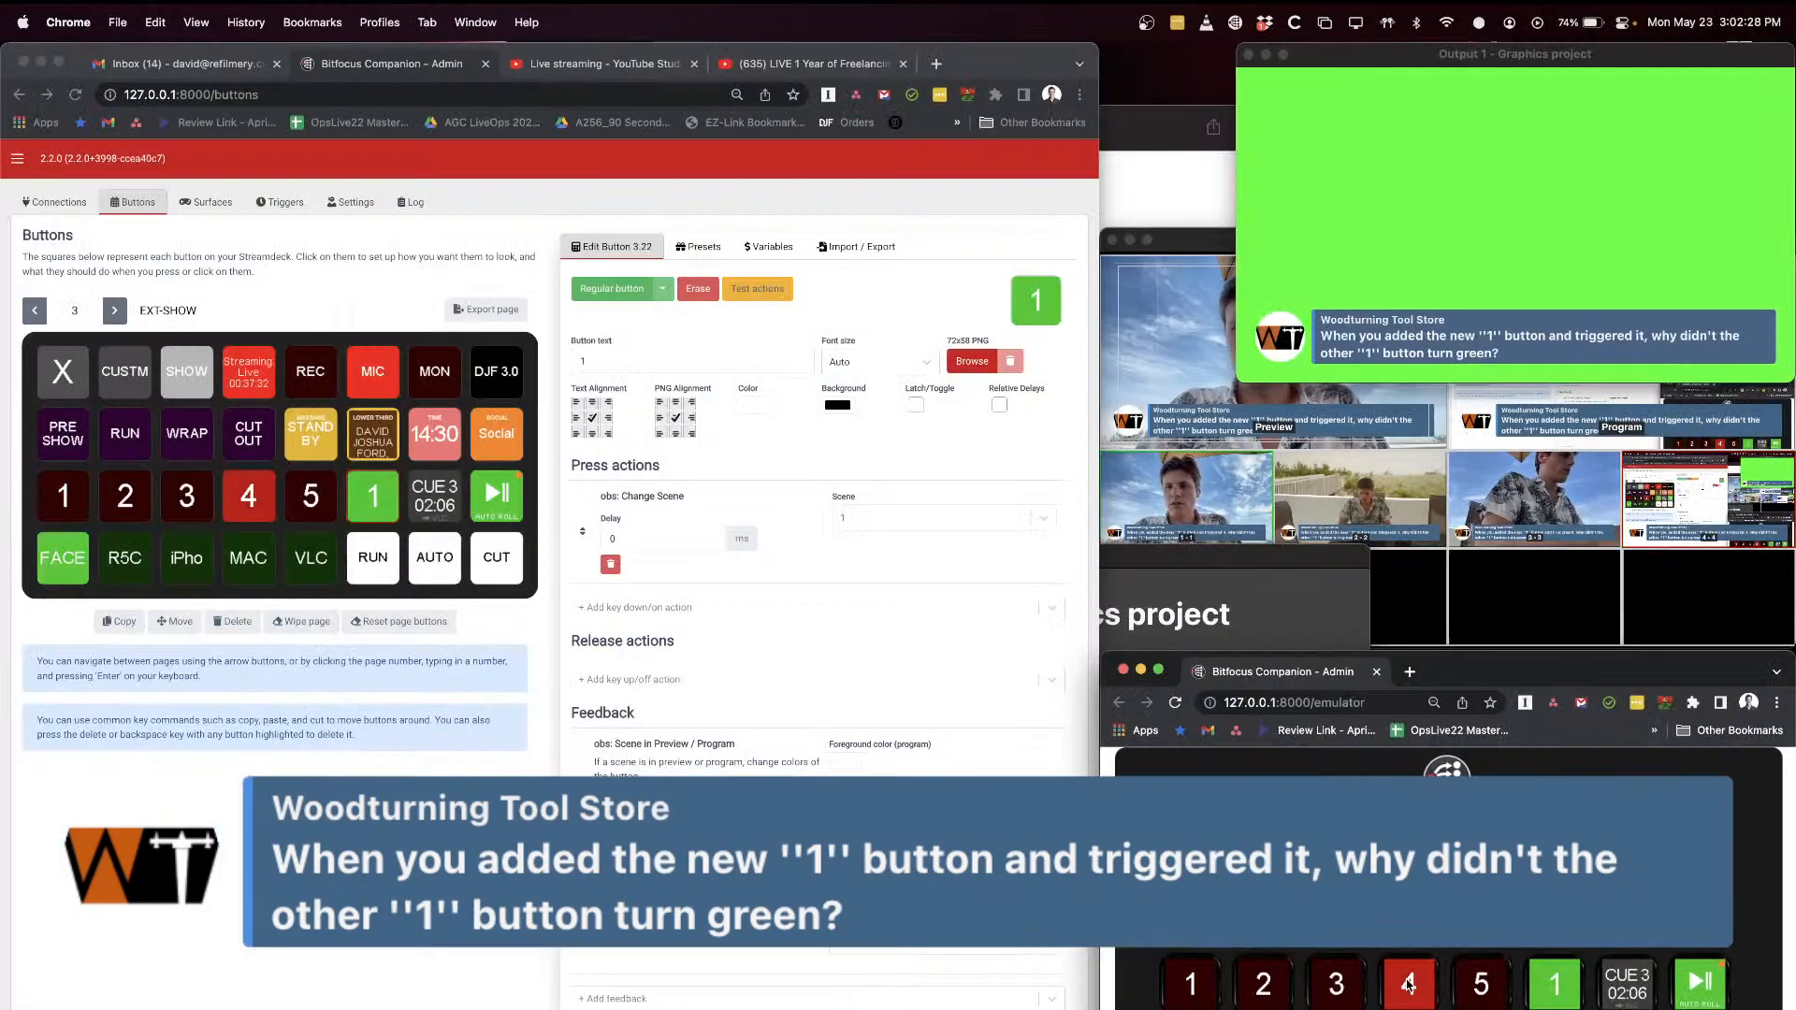
Step: Clear the added "1" scene button in slot 3.22 of the EXT-SHOW page
{"action": "left_click", "coordinate": [1184, 245]}
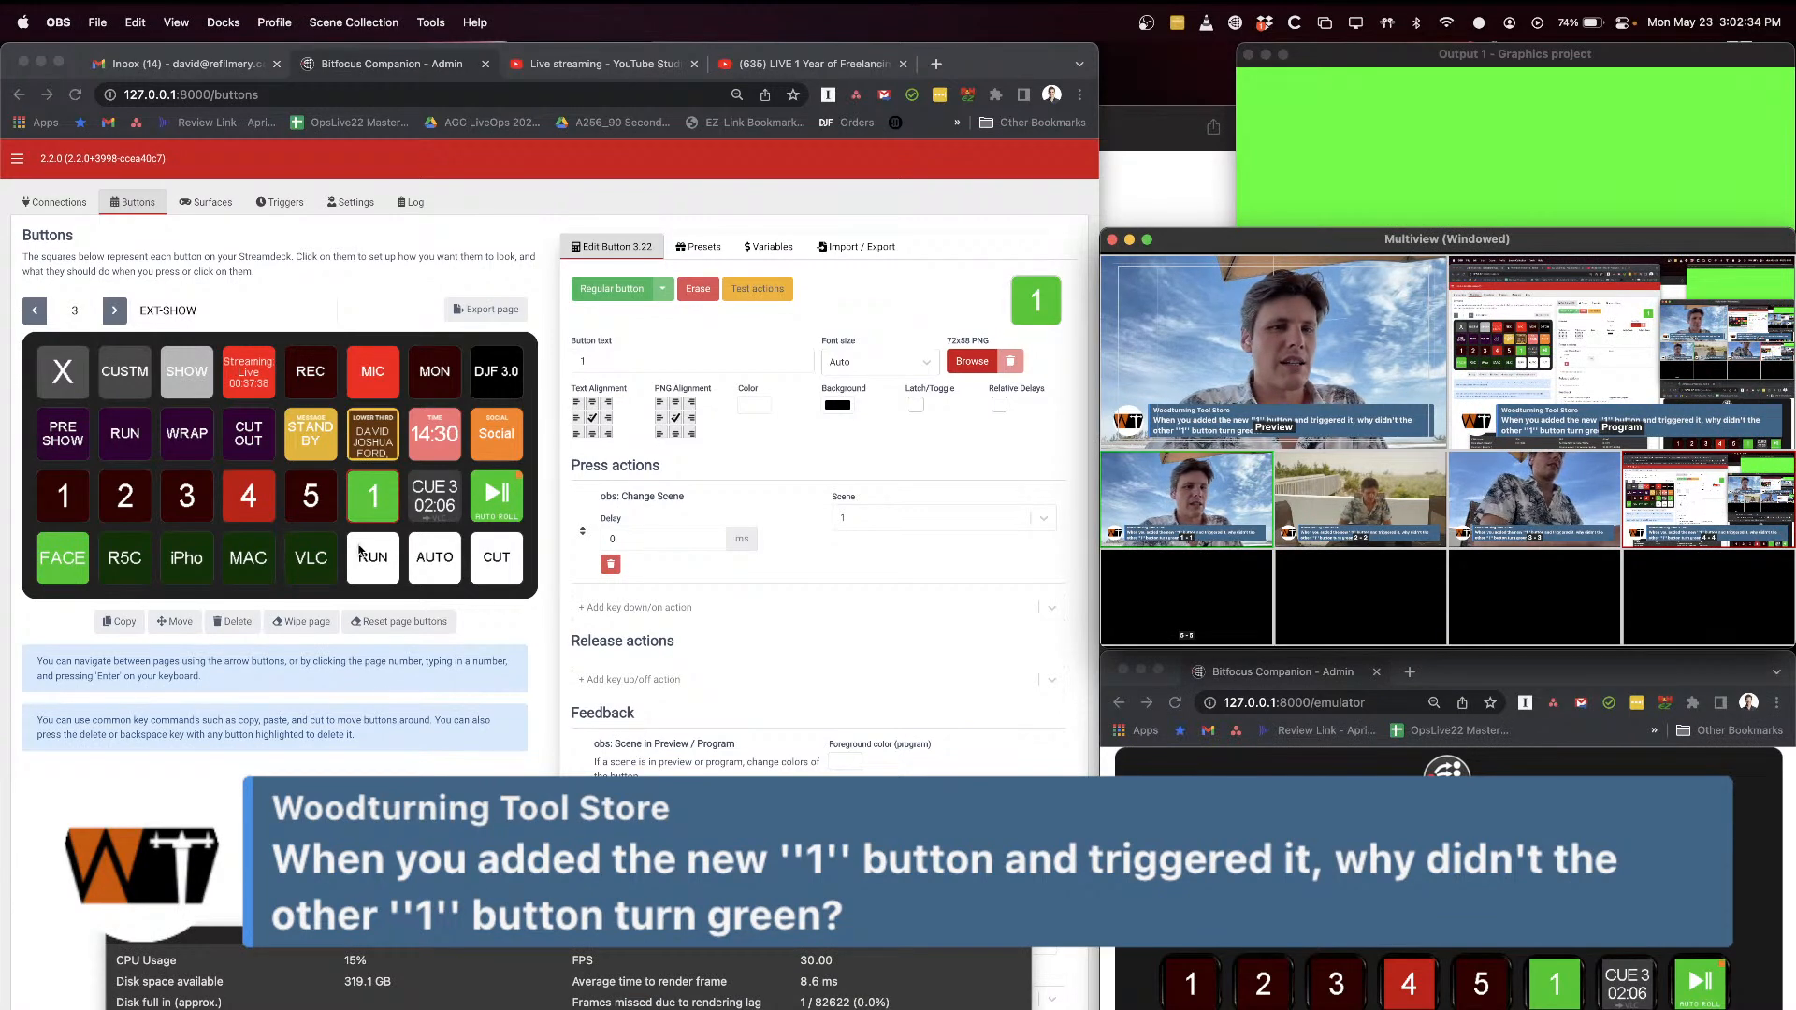
{"action": "left_click", "coordinate": [384, 491]}
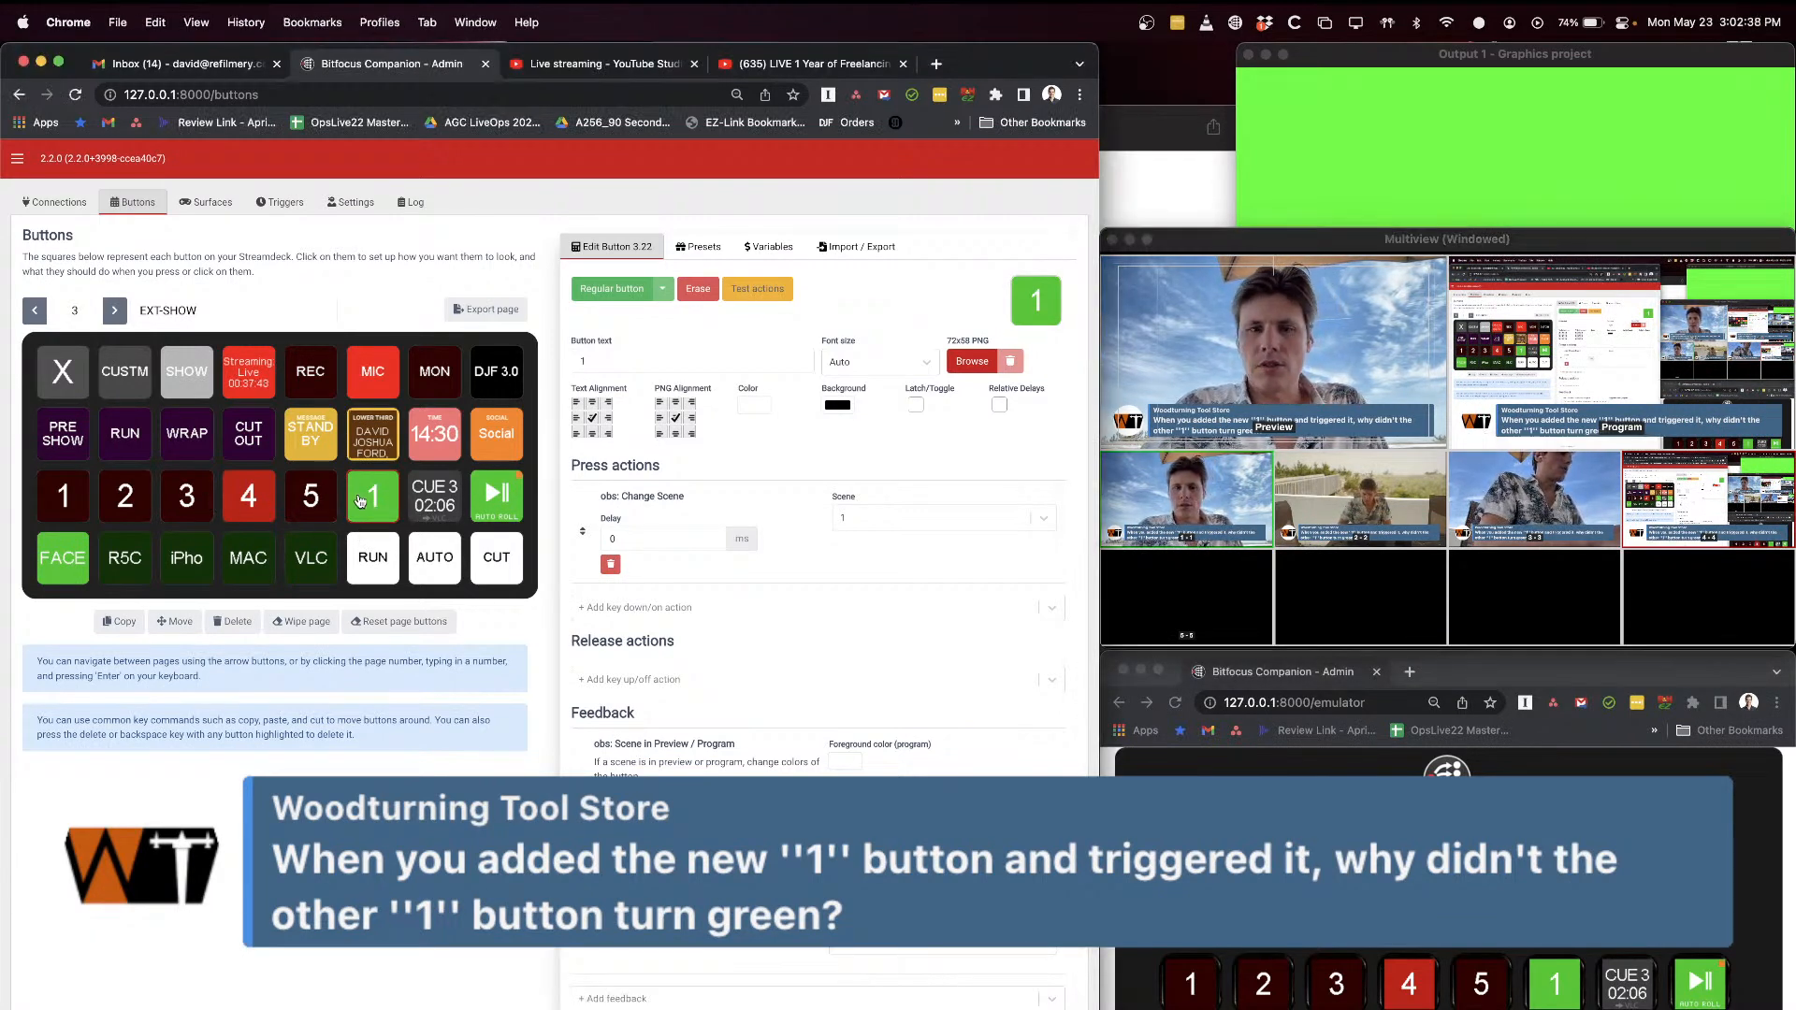
{"action": "left_click", "coordinate": [365, 505]}
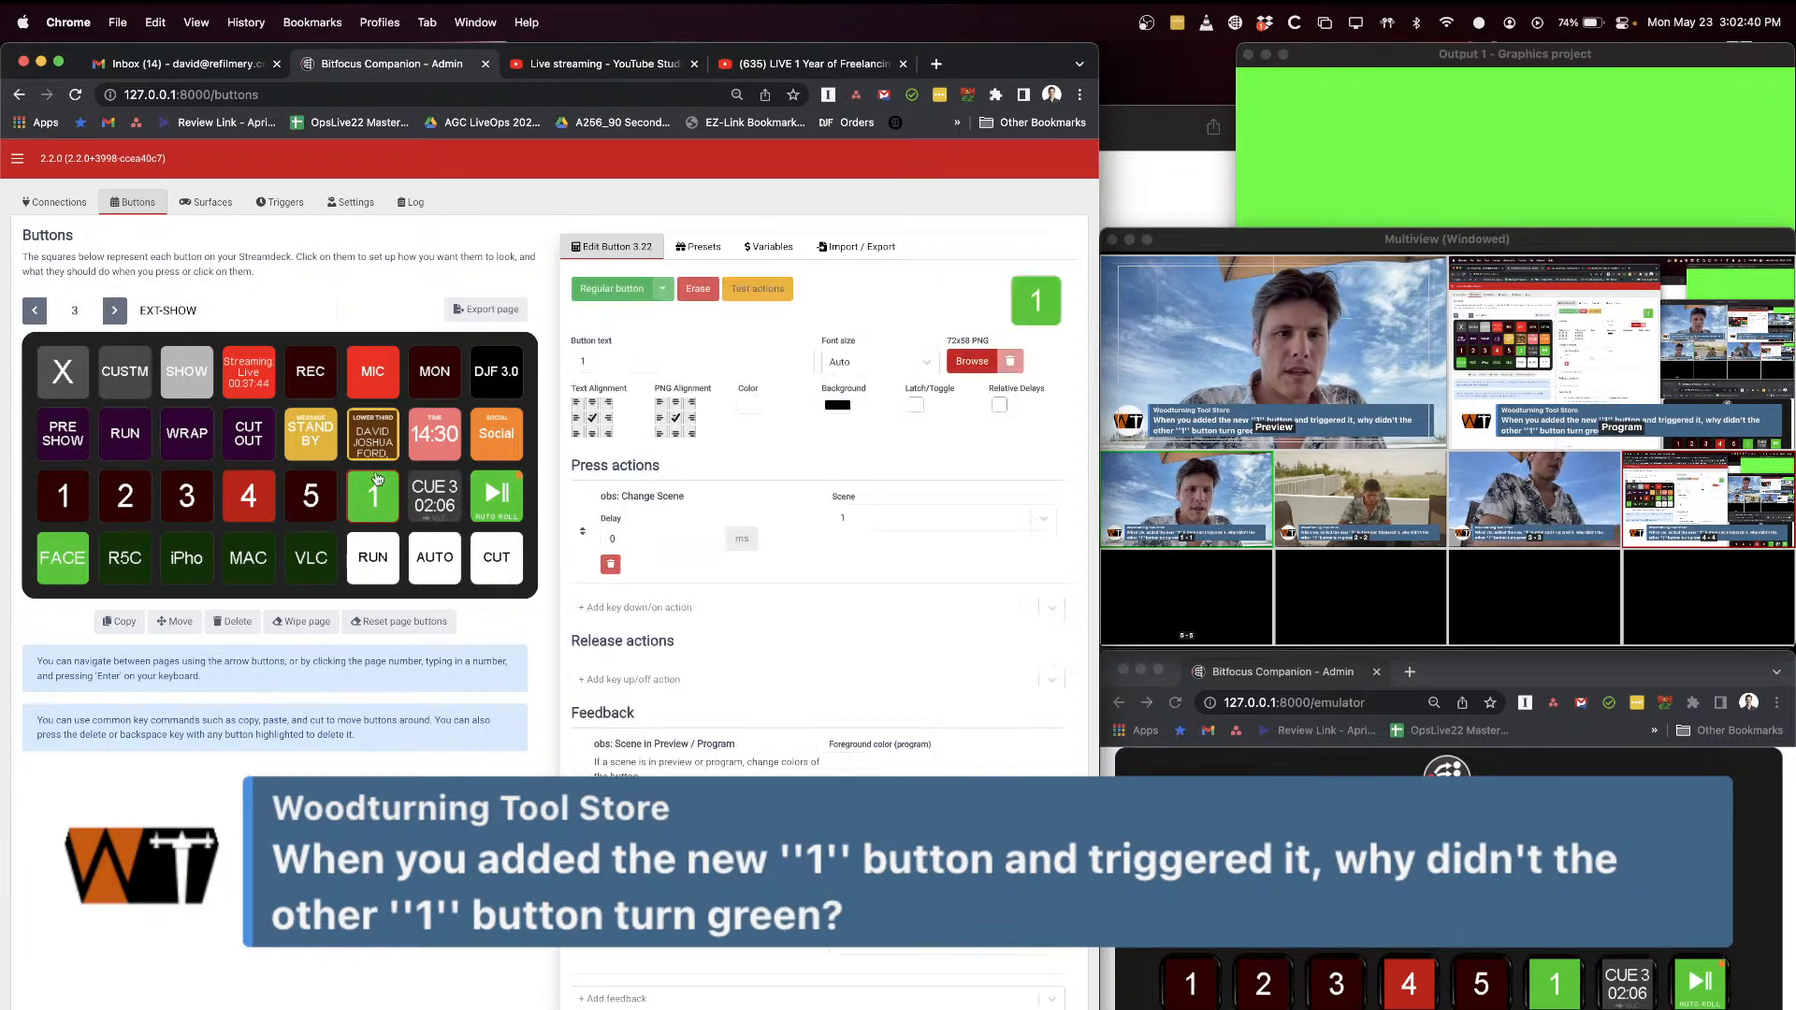
{"action": "key", "text": "Delete"}
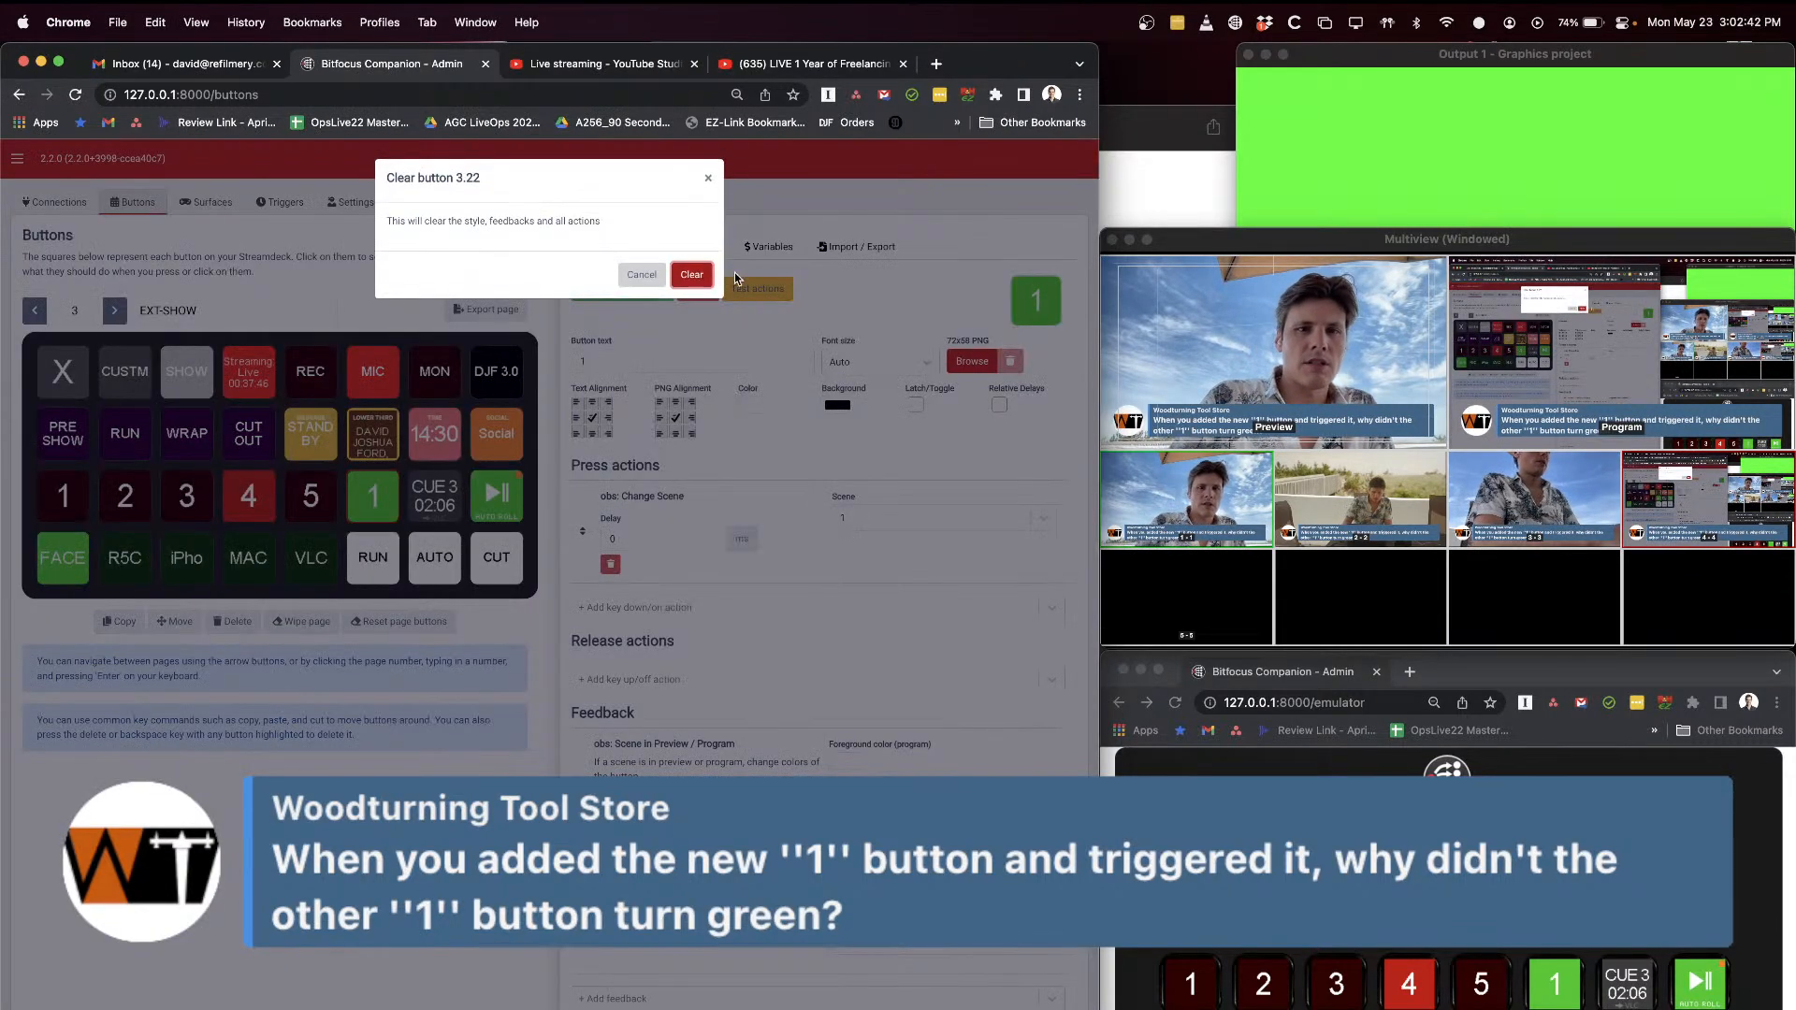
{"action": "key", "text": "Return"}
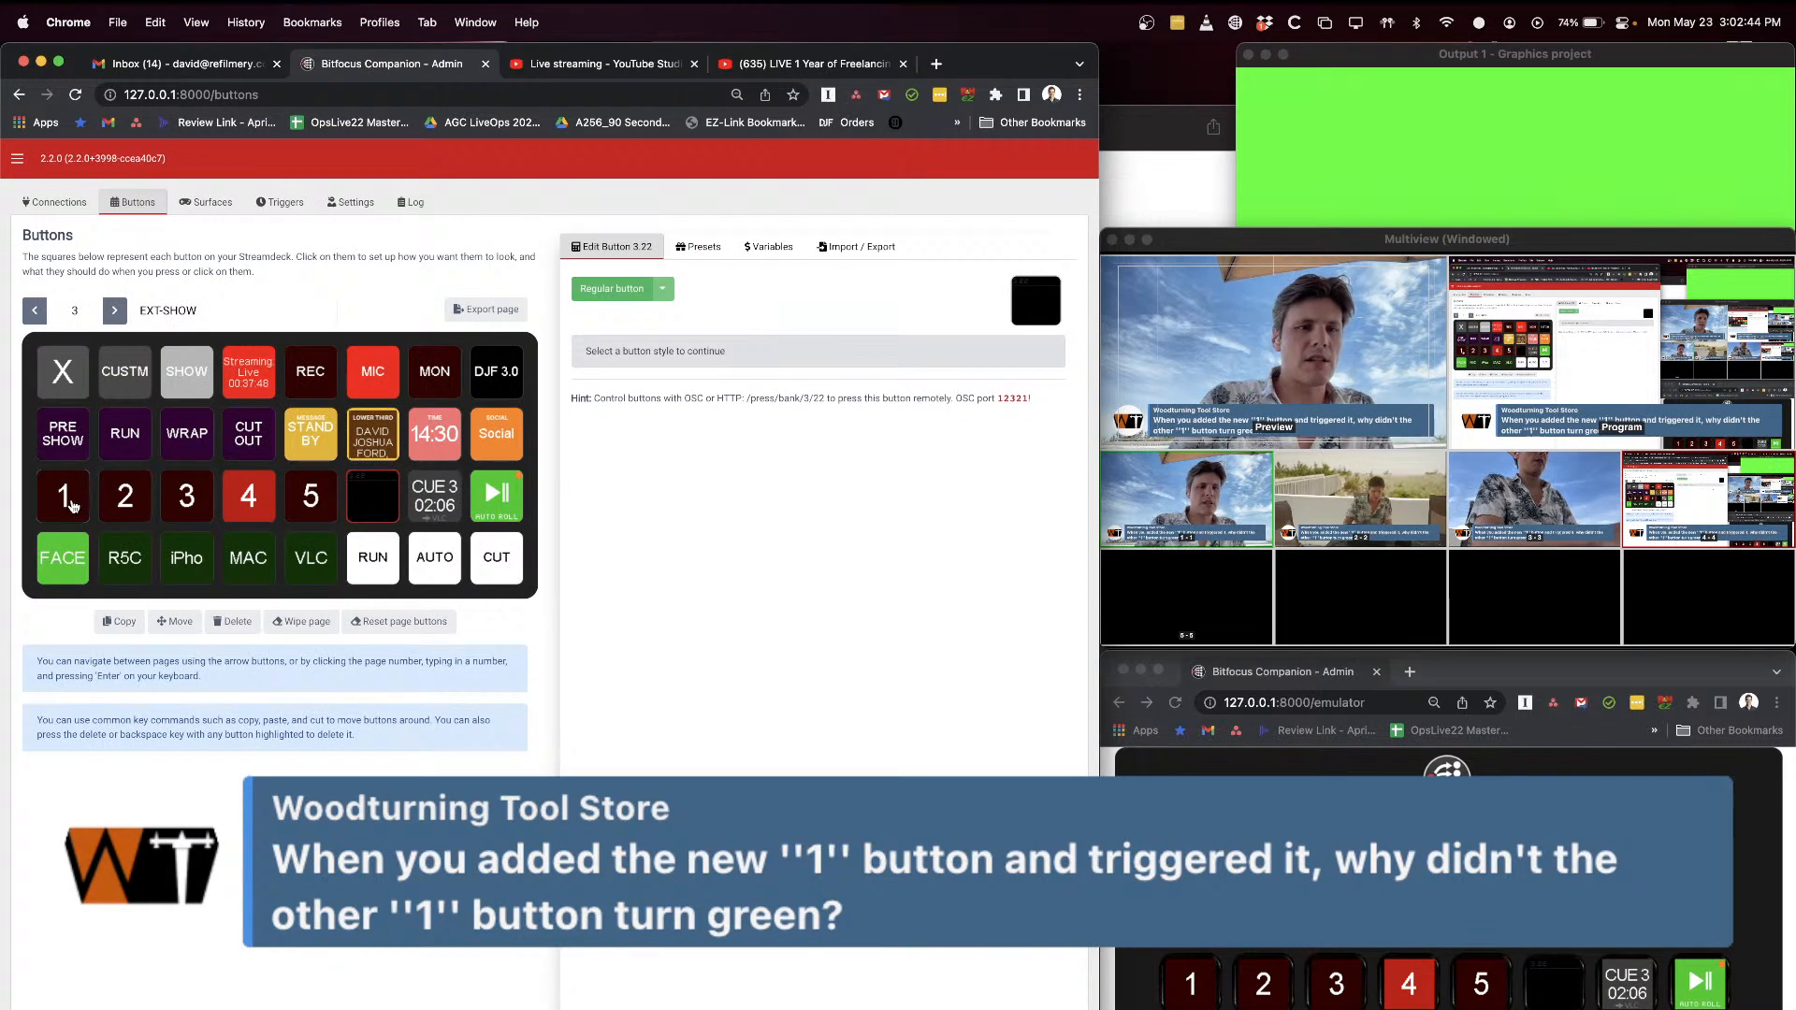
Step: Inspect the original "1" button, and place the OBS Scene to Program preset for scene 1 in empty slot 3.22
{"action": "left_click", "coordinate": [65, 498]}
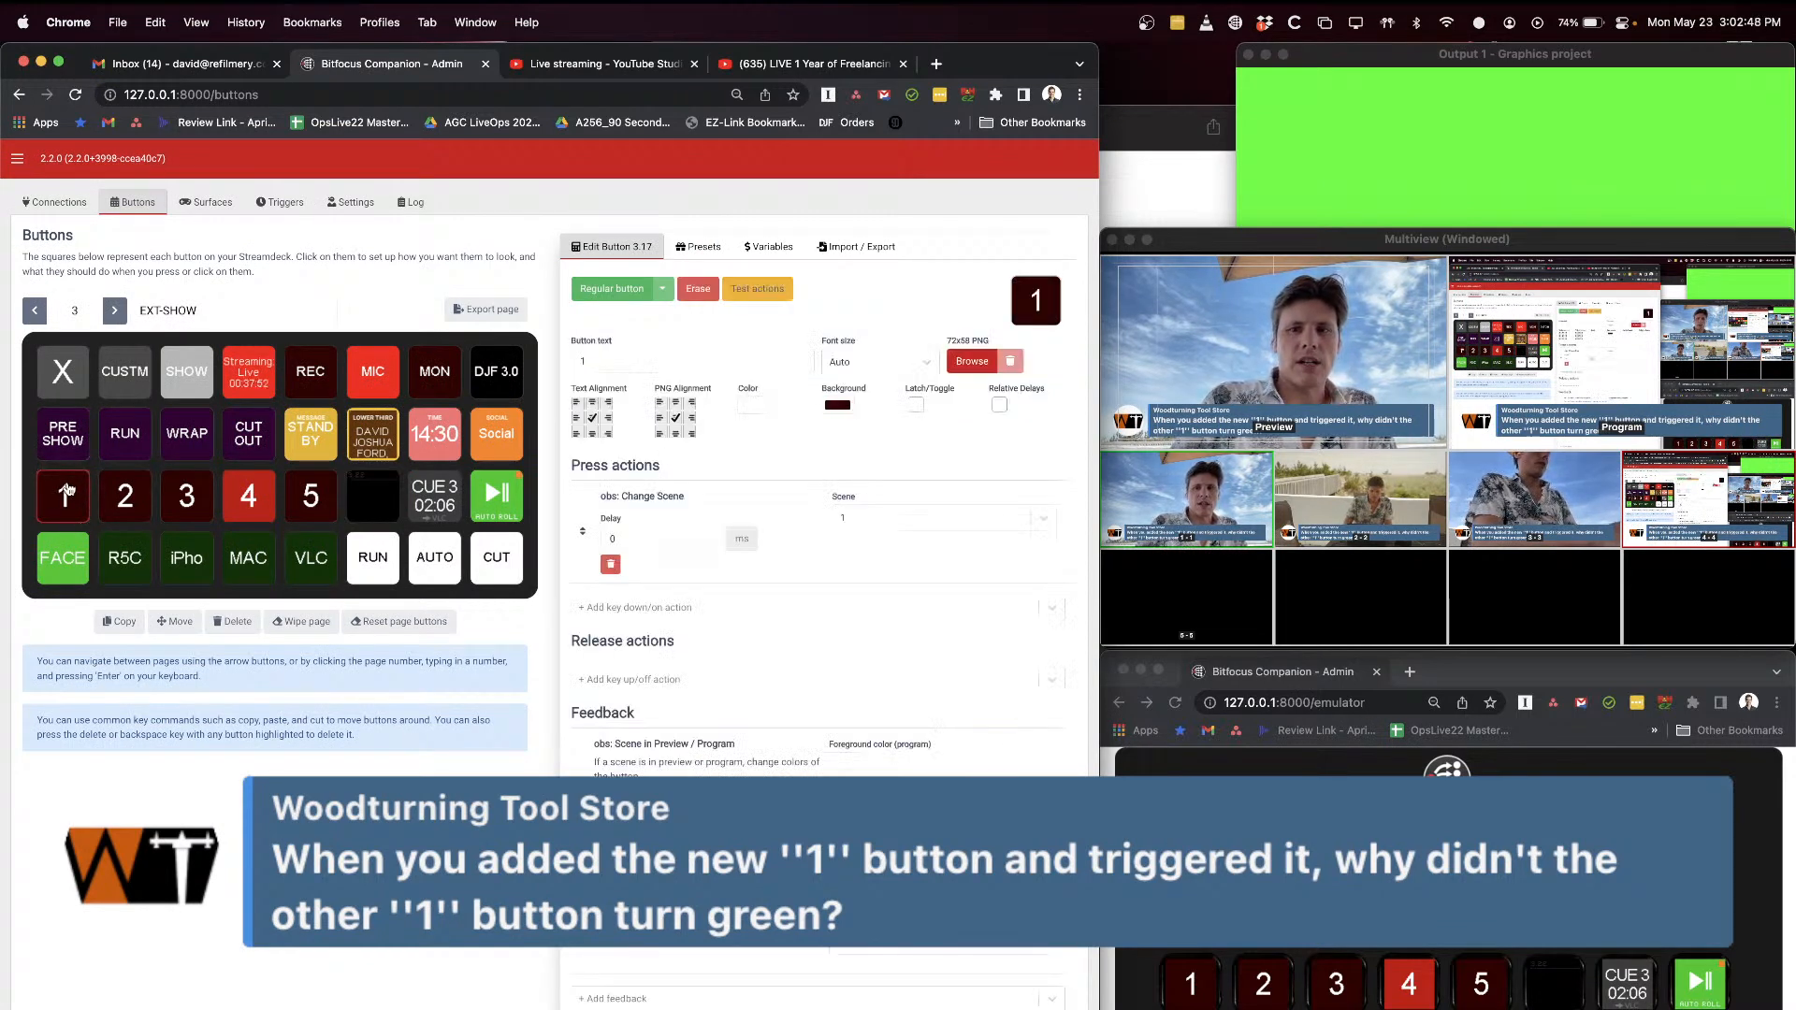
{"action": "key", "text": "shift"}
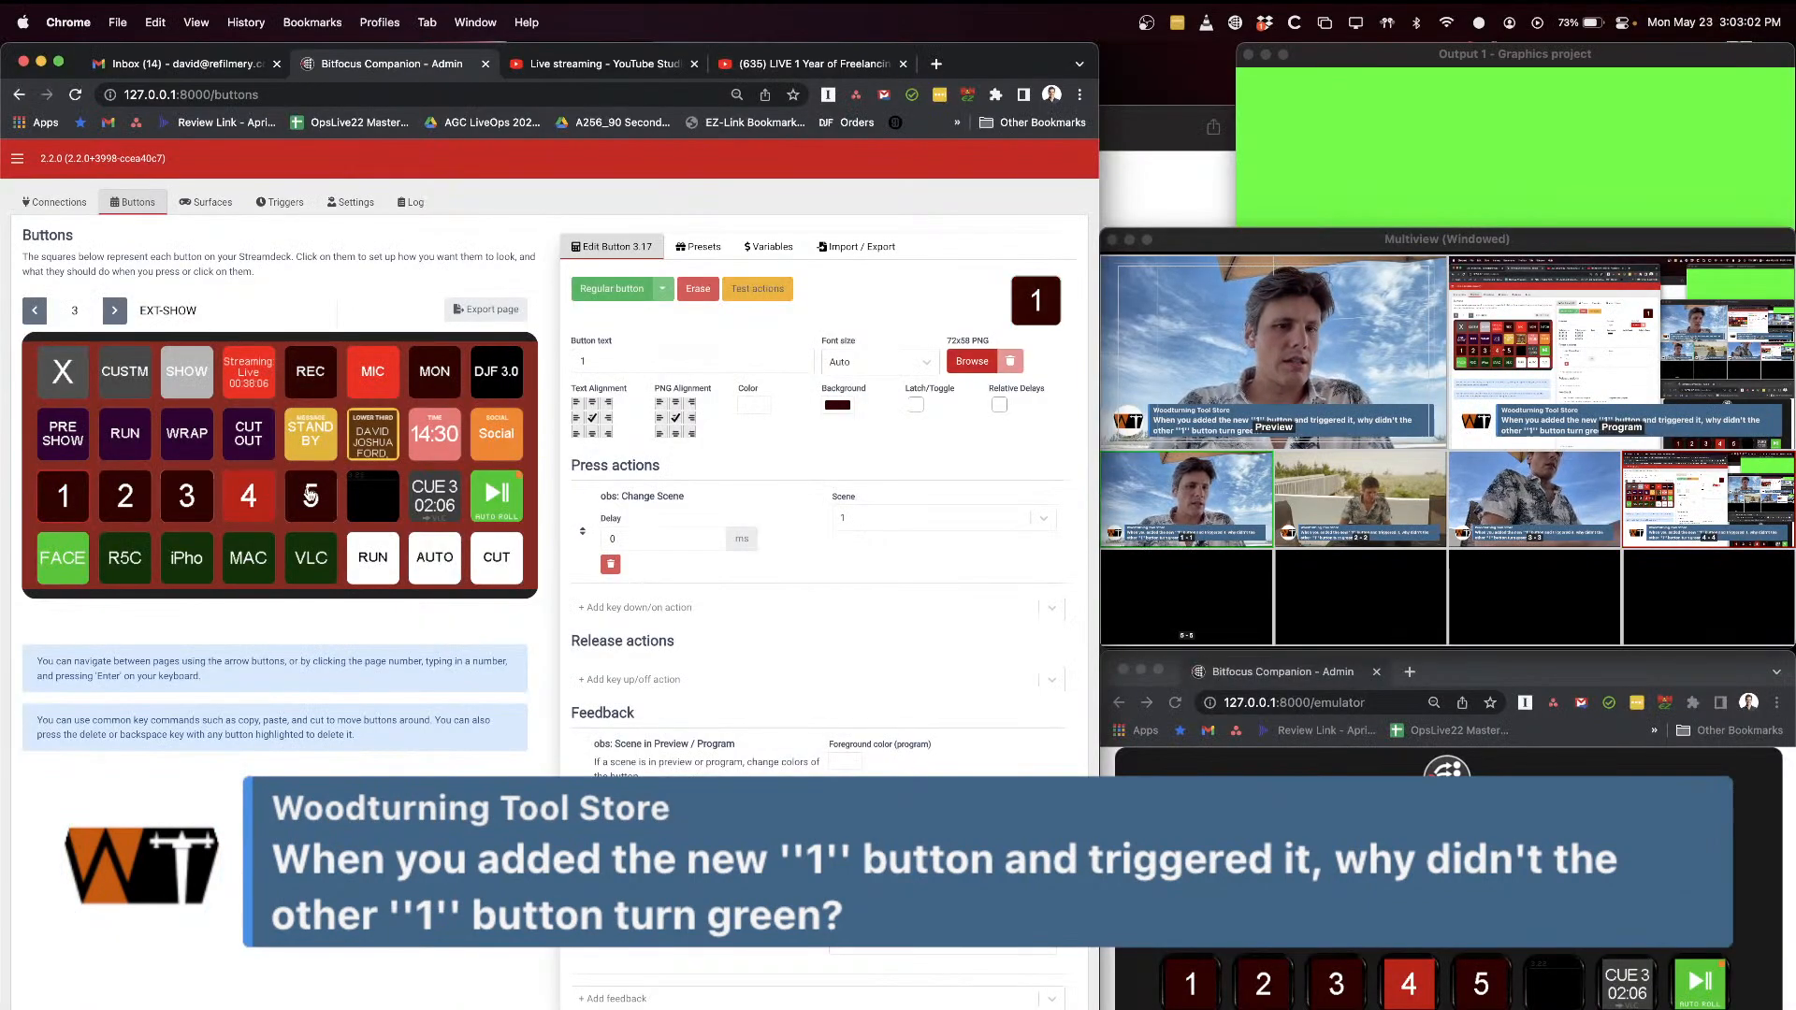
{"action": "left_click", "coordinate": [720, 248]}
{"action": "left_click", "coordinate": [910, 541]}
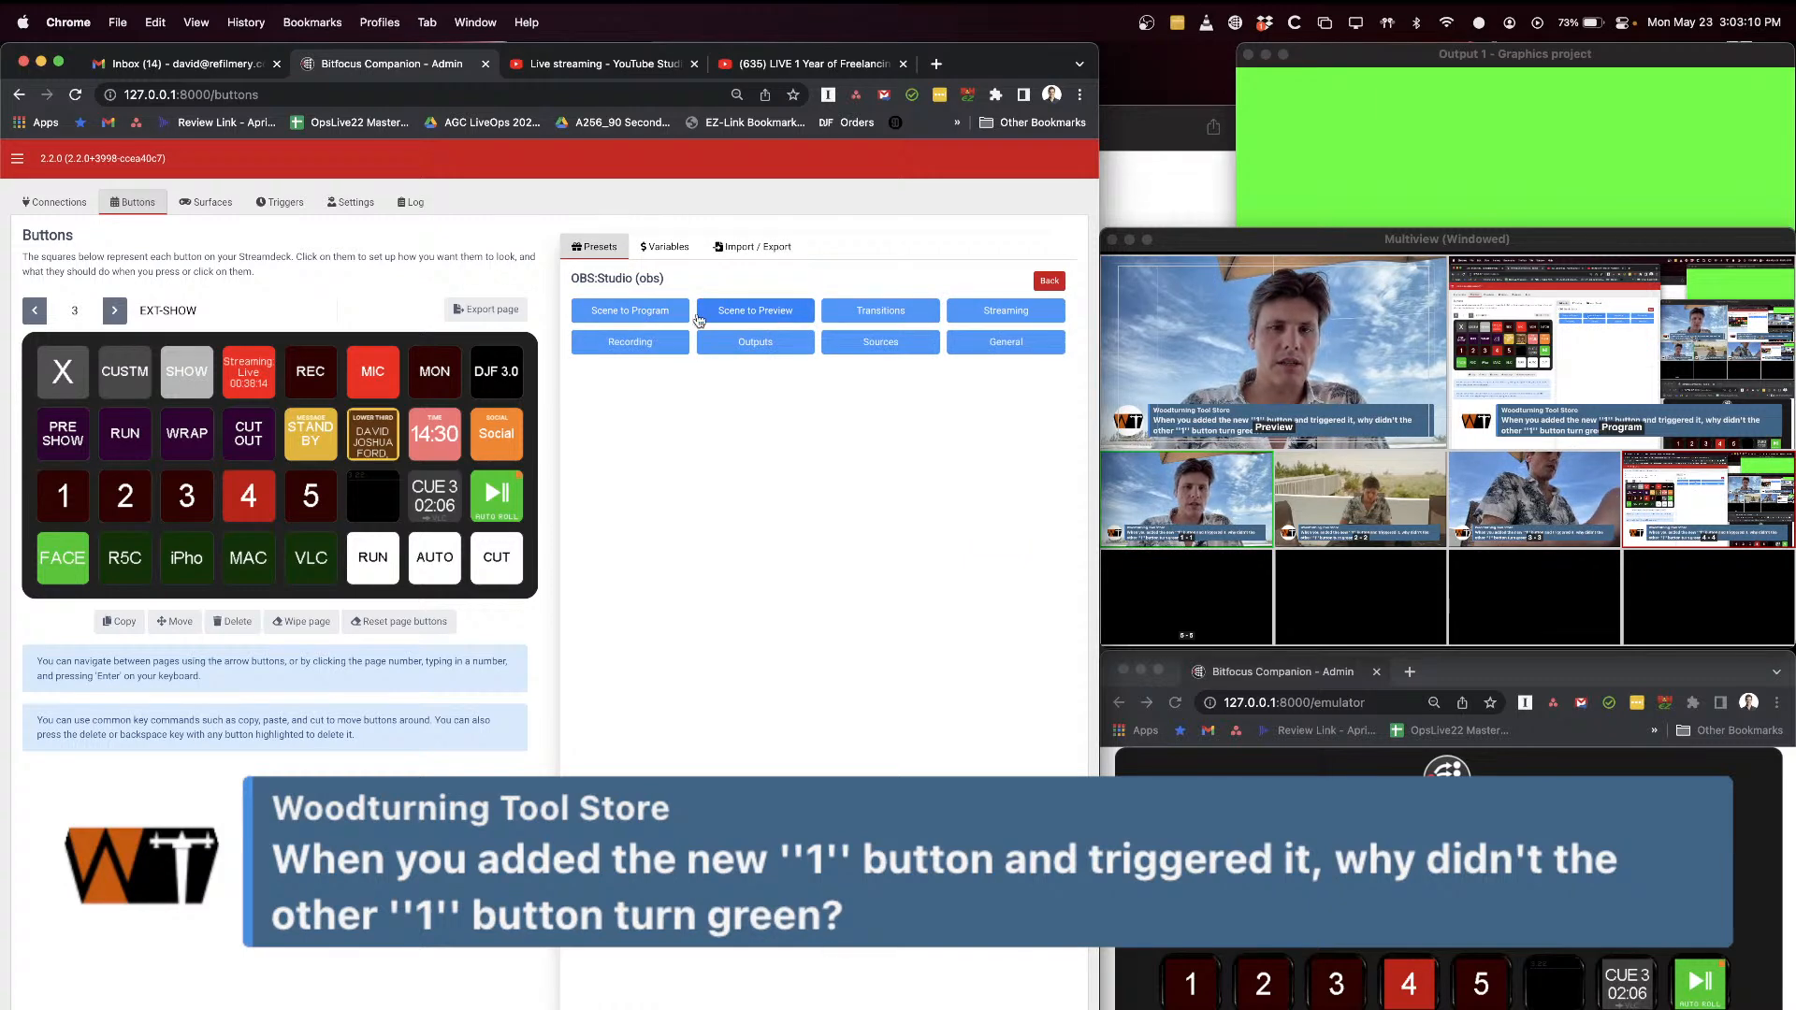
{"action": "left_click", "coordinate": [654, 316]}
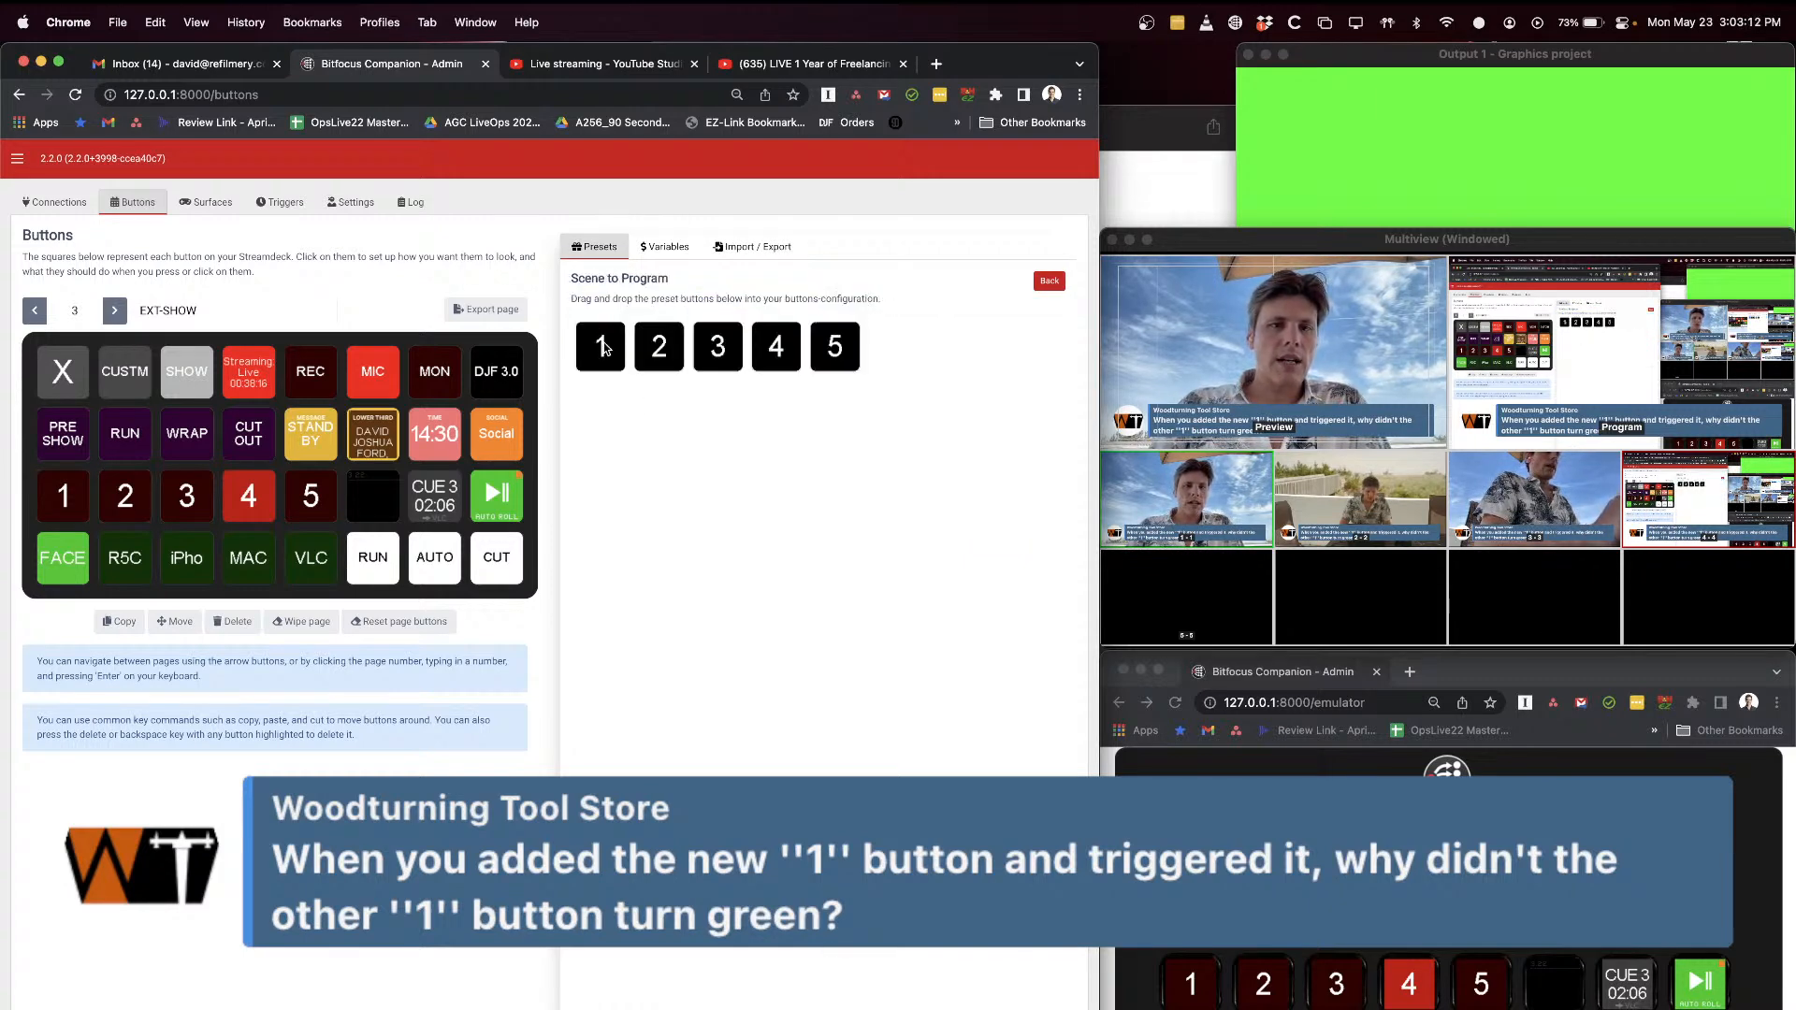
{"action": "left_click_drag", "start_coordinate": [605, 348], "coordinate": [374, 493]}
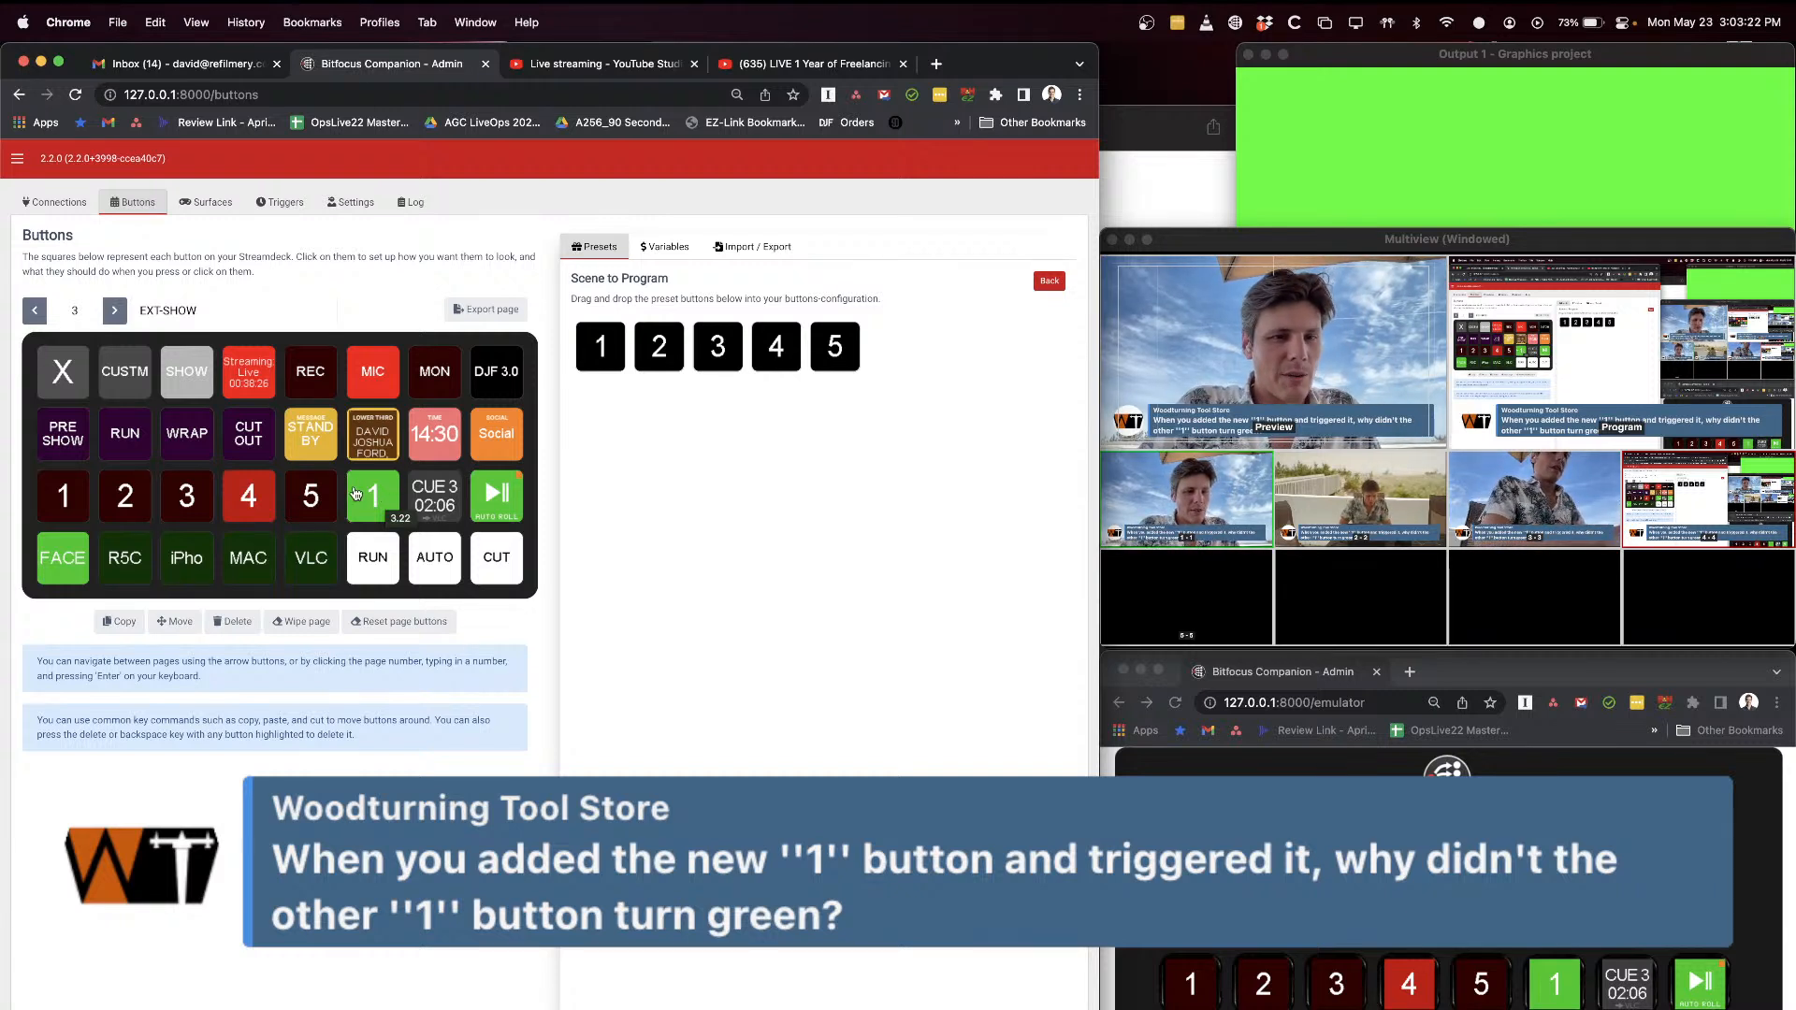
Step: Inspect the Change Scene action and preview/program feedback of the preset "1" button in slot 3.22
{"action": "left_click", "coordinate": [356, 494]}
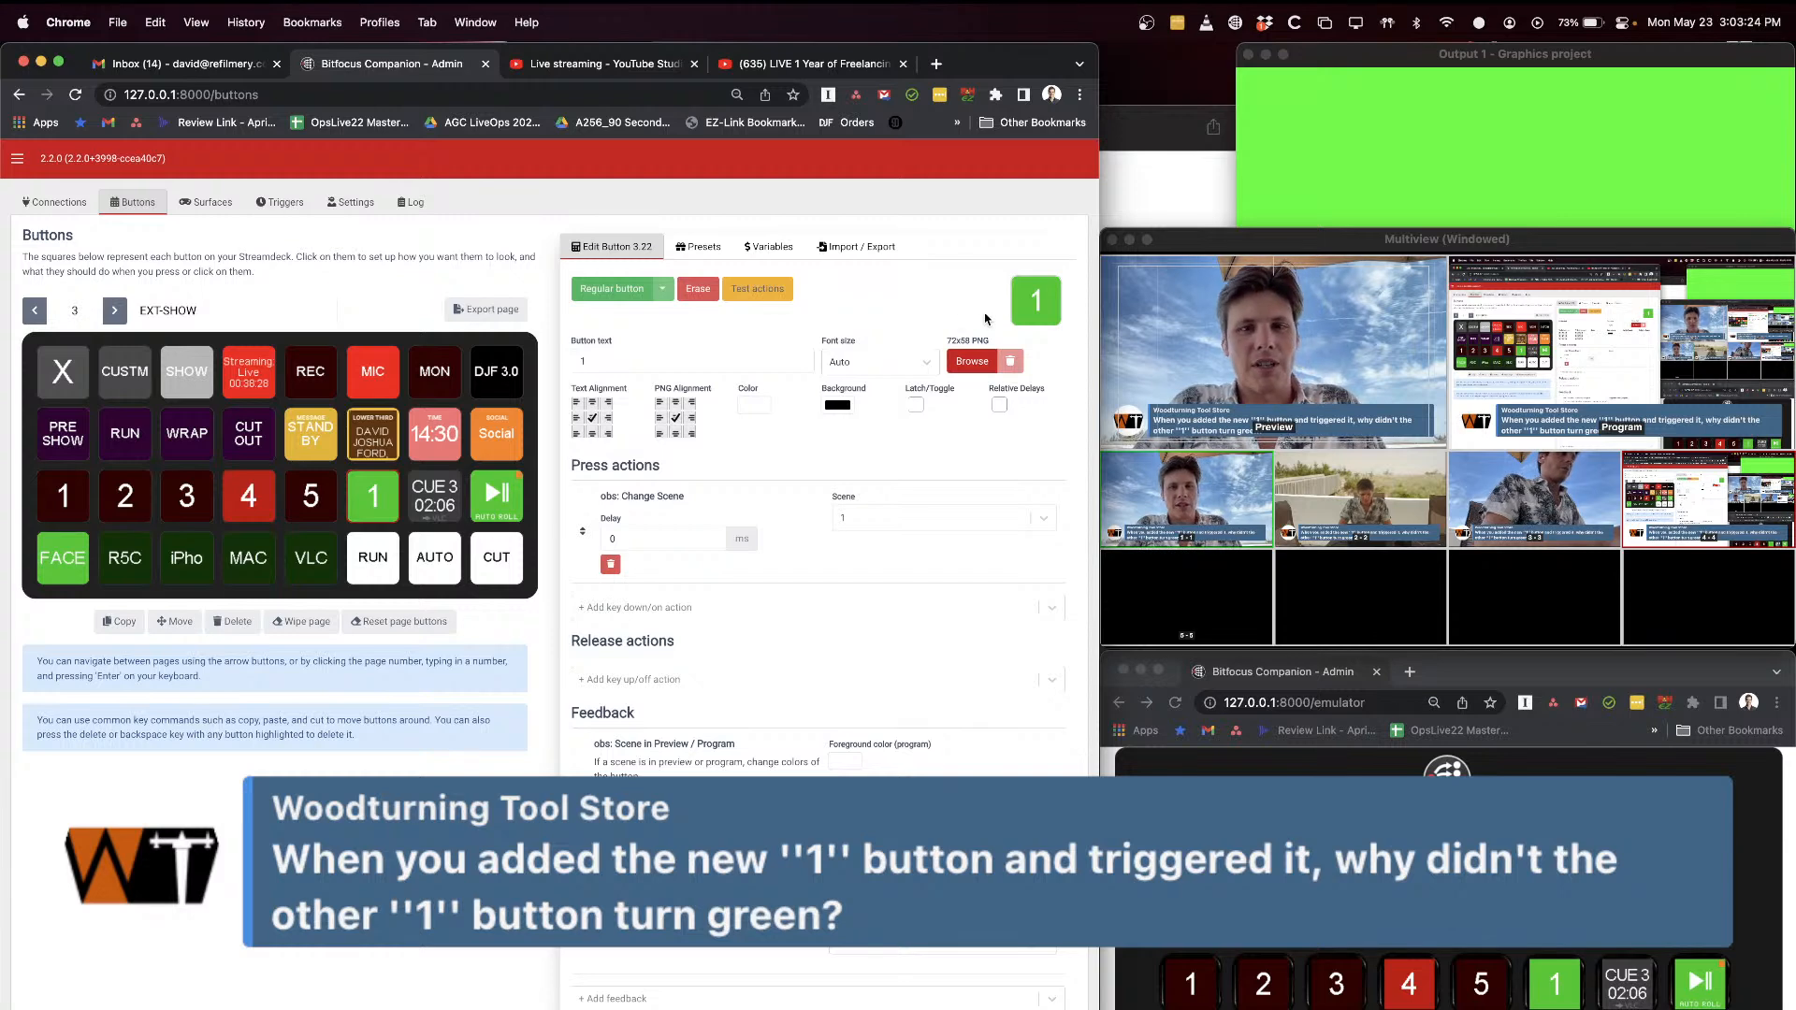
{"action": "scroll", "coordinate": [654, 708], "scroll_direction": "down", "scroll_amount": 1}
{"action": "scroll", "coordinate": [550, 590], "scroll_direction": "up", "scroll_amount": 1}
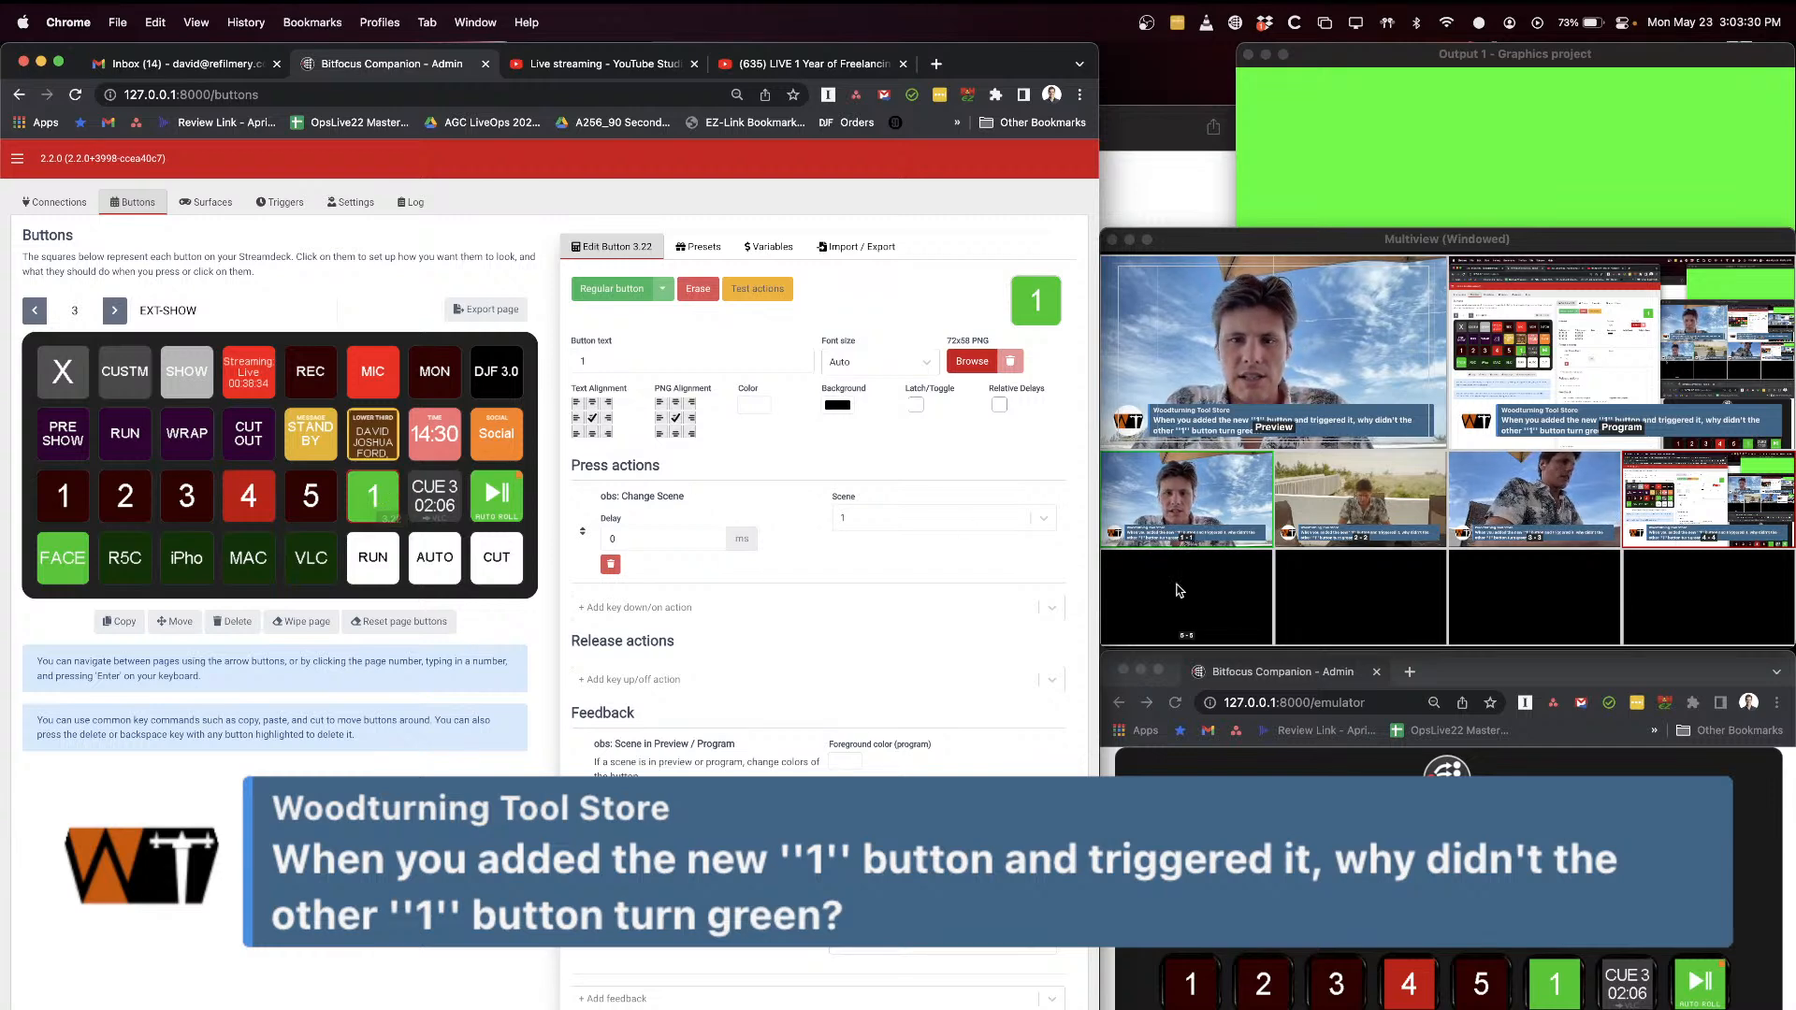
Step: Hide the chat message overlay with the emulator's Social button and move the emulator window up to show all button rows
{"action": "left_click", "coordinate": [1700, 911]}
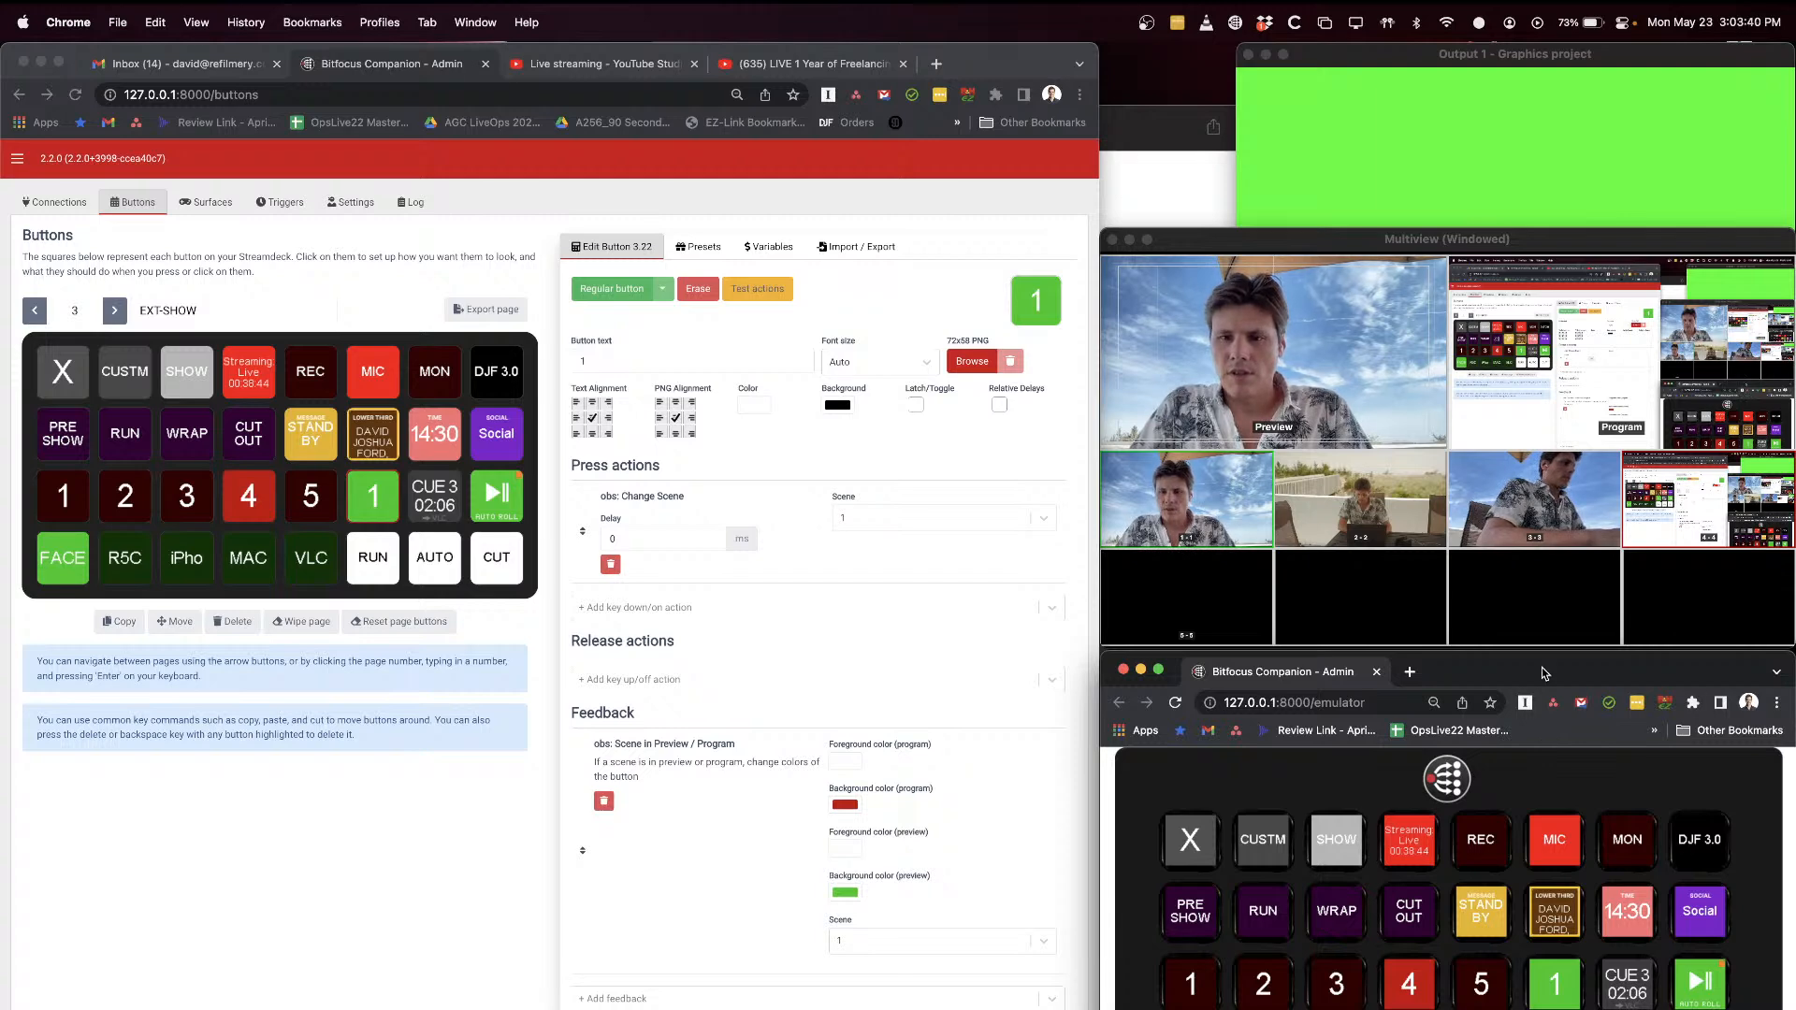
{"action": "left_click_drag", "start_coordinate": [1489, 663], "coordinate": [1500, 566]}
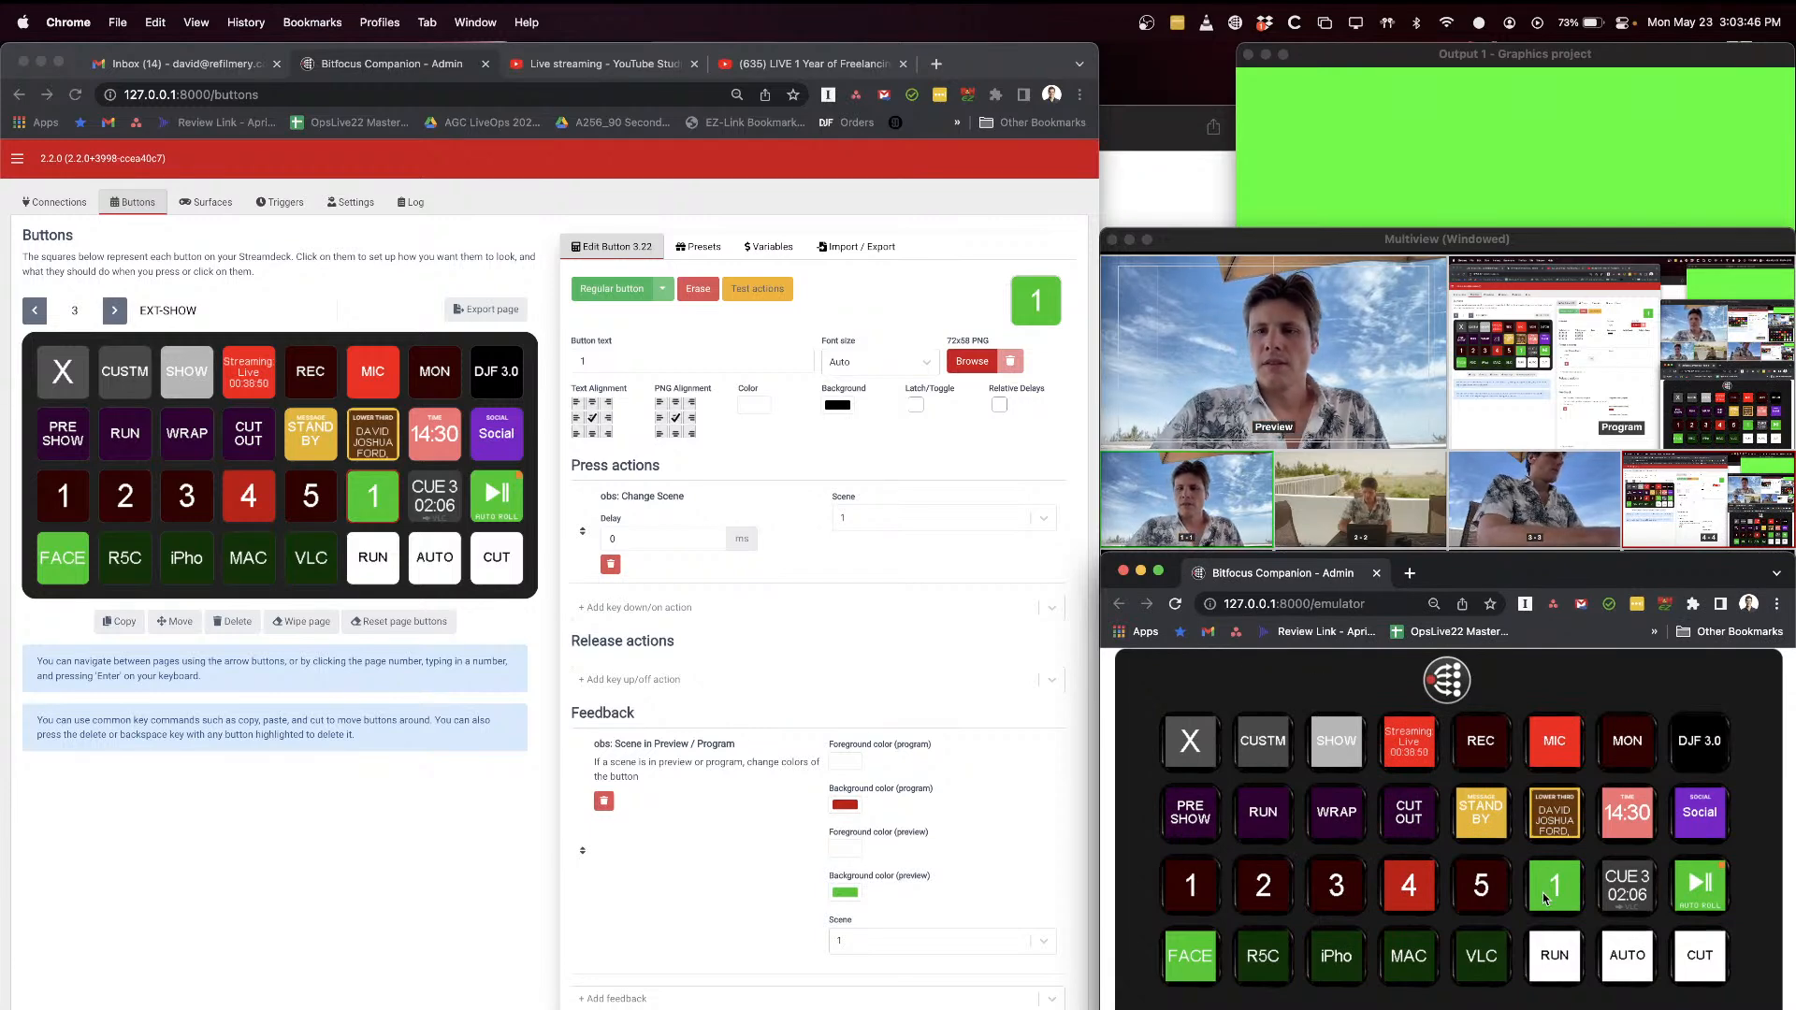
Step: Compare the Scene in Preview / Program feedback colours of the preset "1" button in 3.22 and the original in 3.17
{"action": "left_click", "coordinate": [372, 506]}
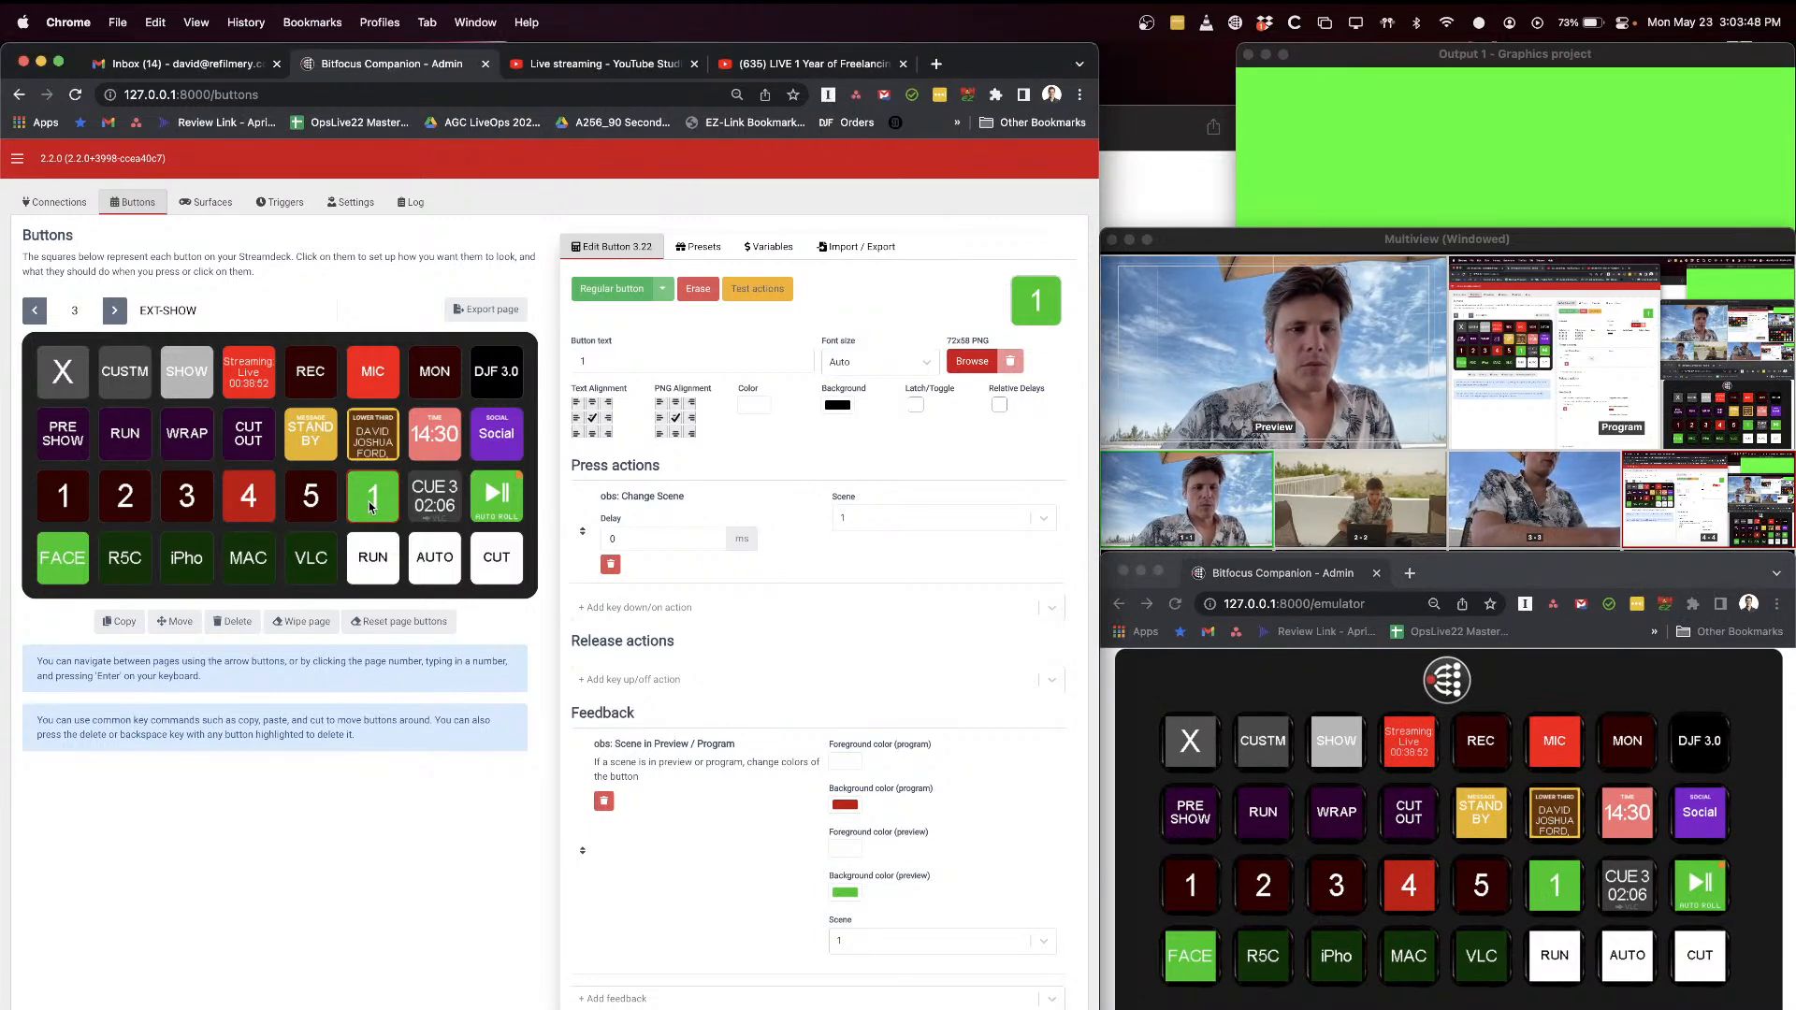
{"action": "left_click", "coordinate": [65, 502]}
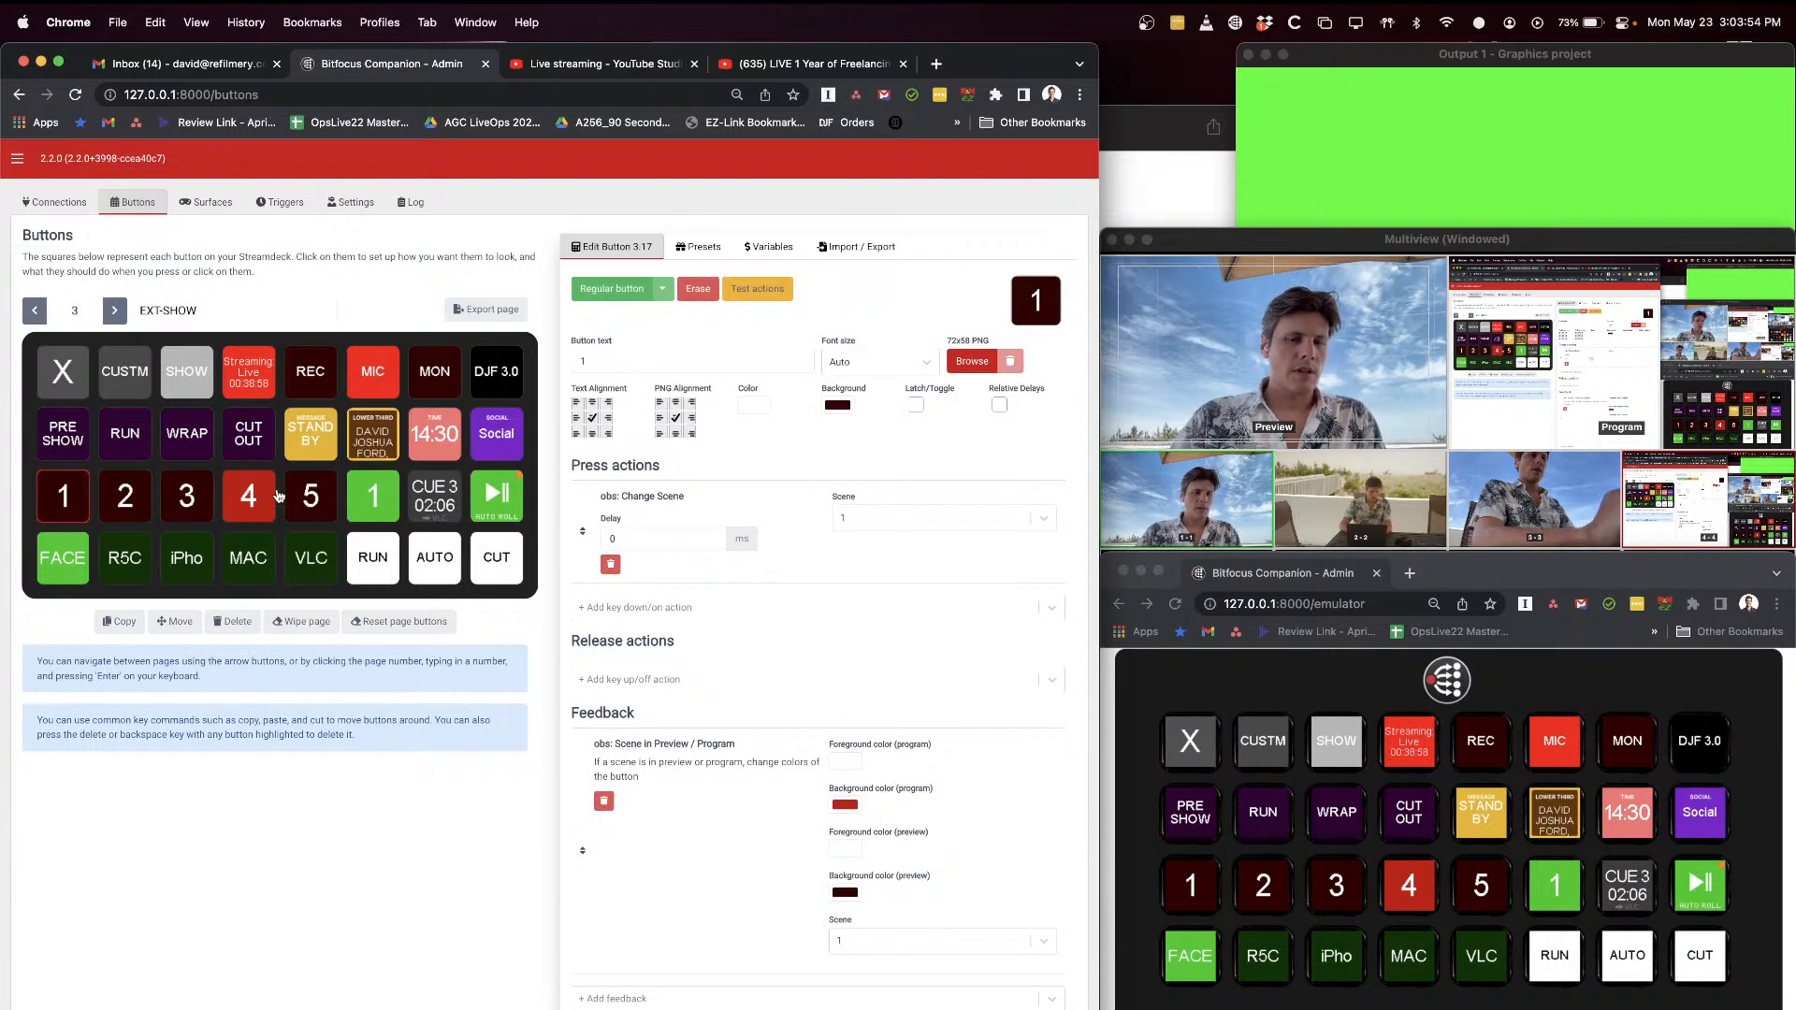
{"action": "left_click", "coordinate": [372, 496]}
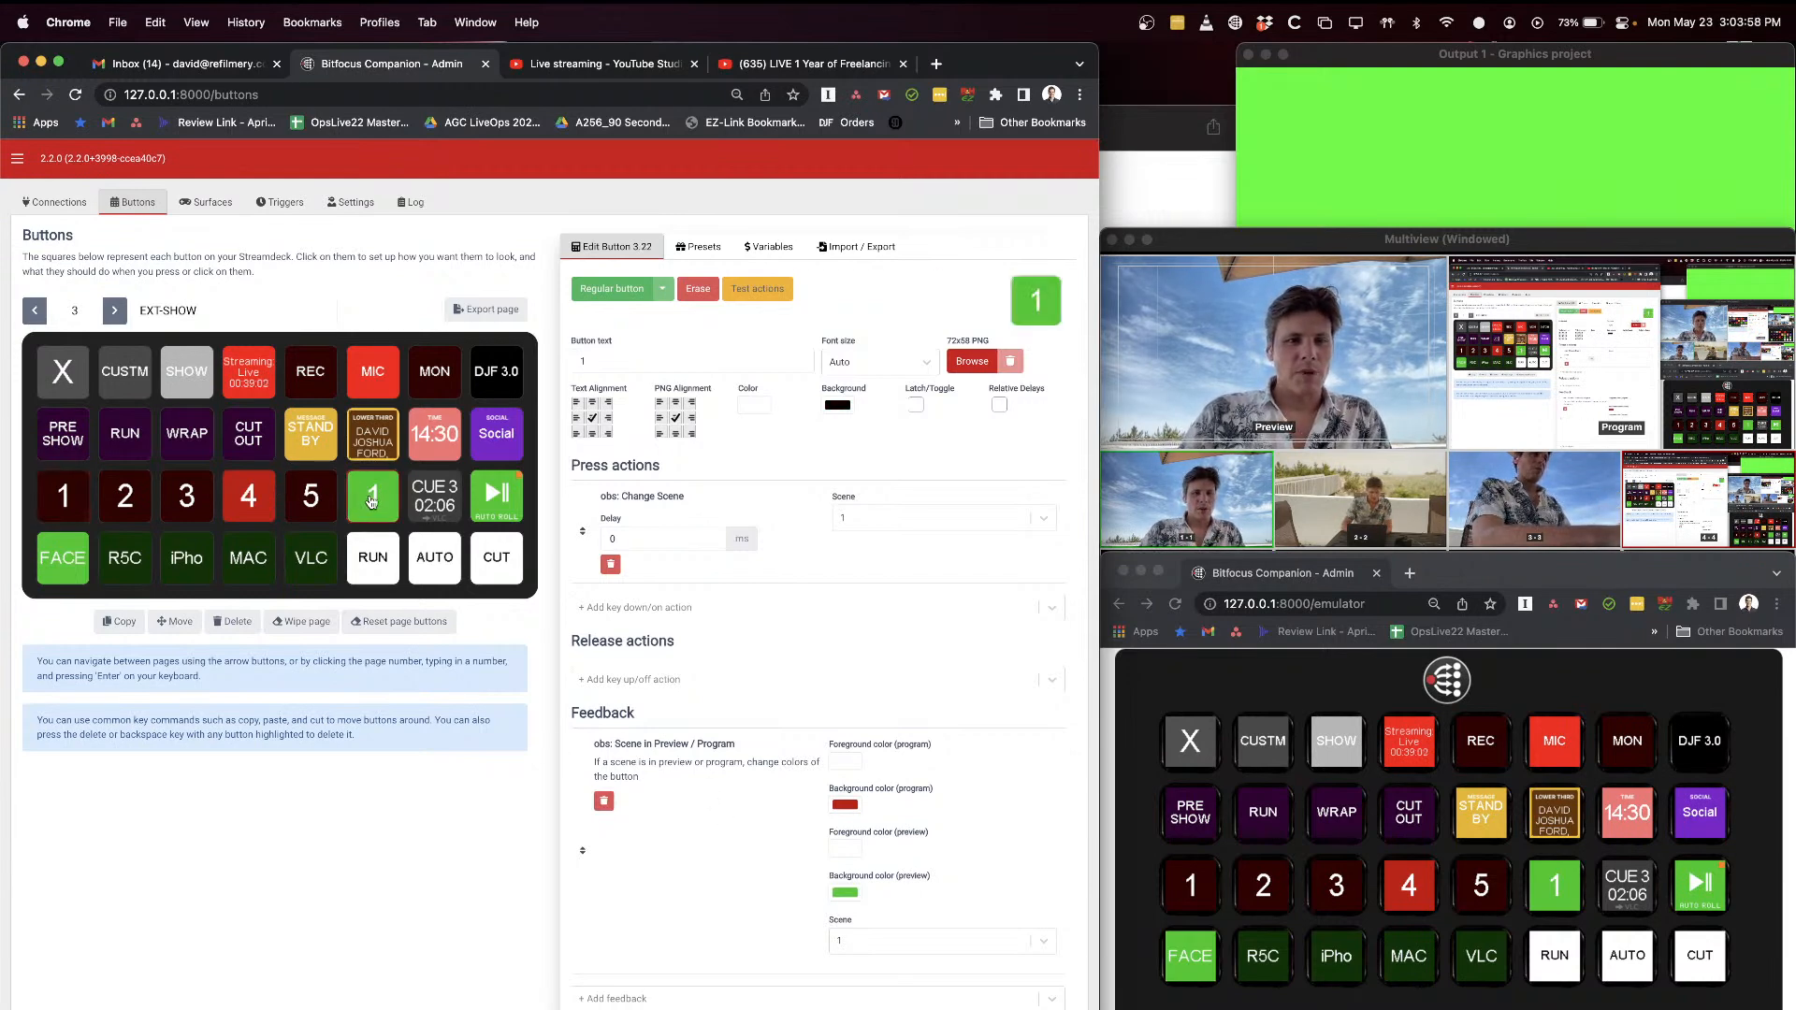
{"action": "left_click", "coordinate": [63, 502]}
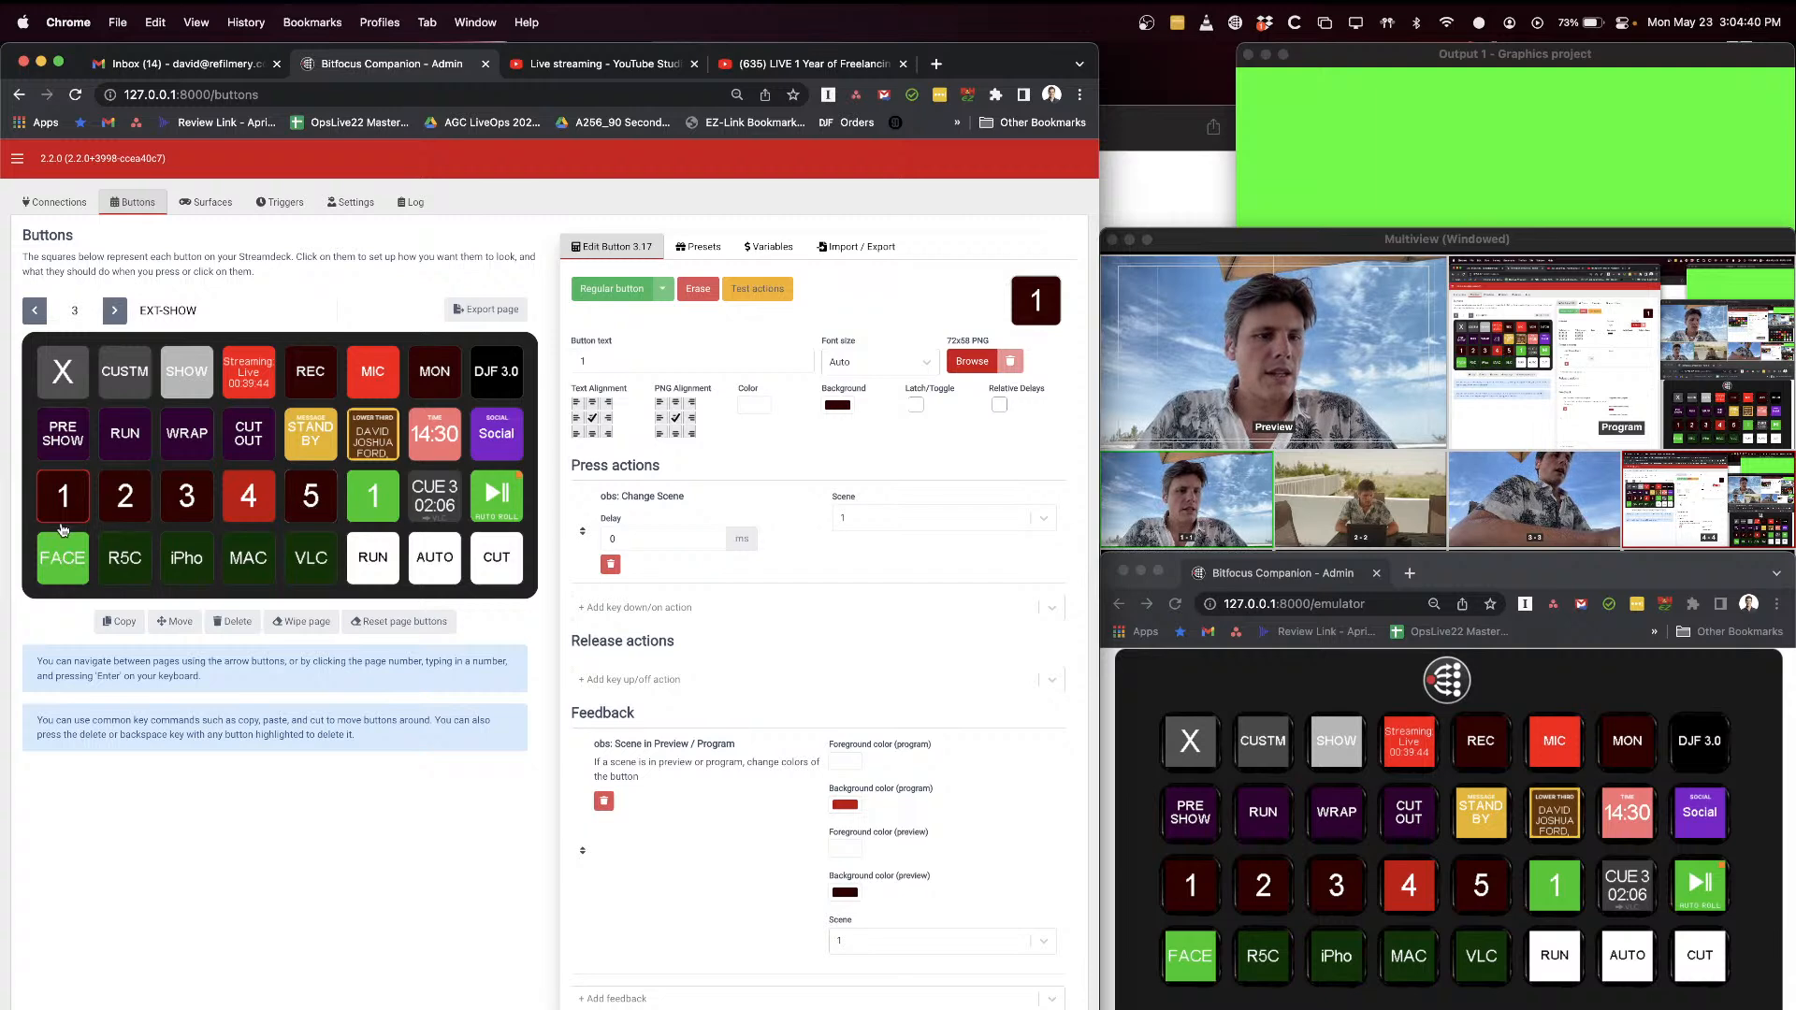
Step: Test preview switching with the FACE, R5C, iPho and MAC buttons, finishing with FACE in preview
{"action": "left_click", "coordinate": [125, 561], "text": "shift"}
{"action": "left_click", "coordinate": [183, 561], "text": "shift"}
{"action": "left_click", "coordinate": [252, 558], "text": "shift"}
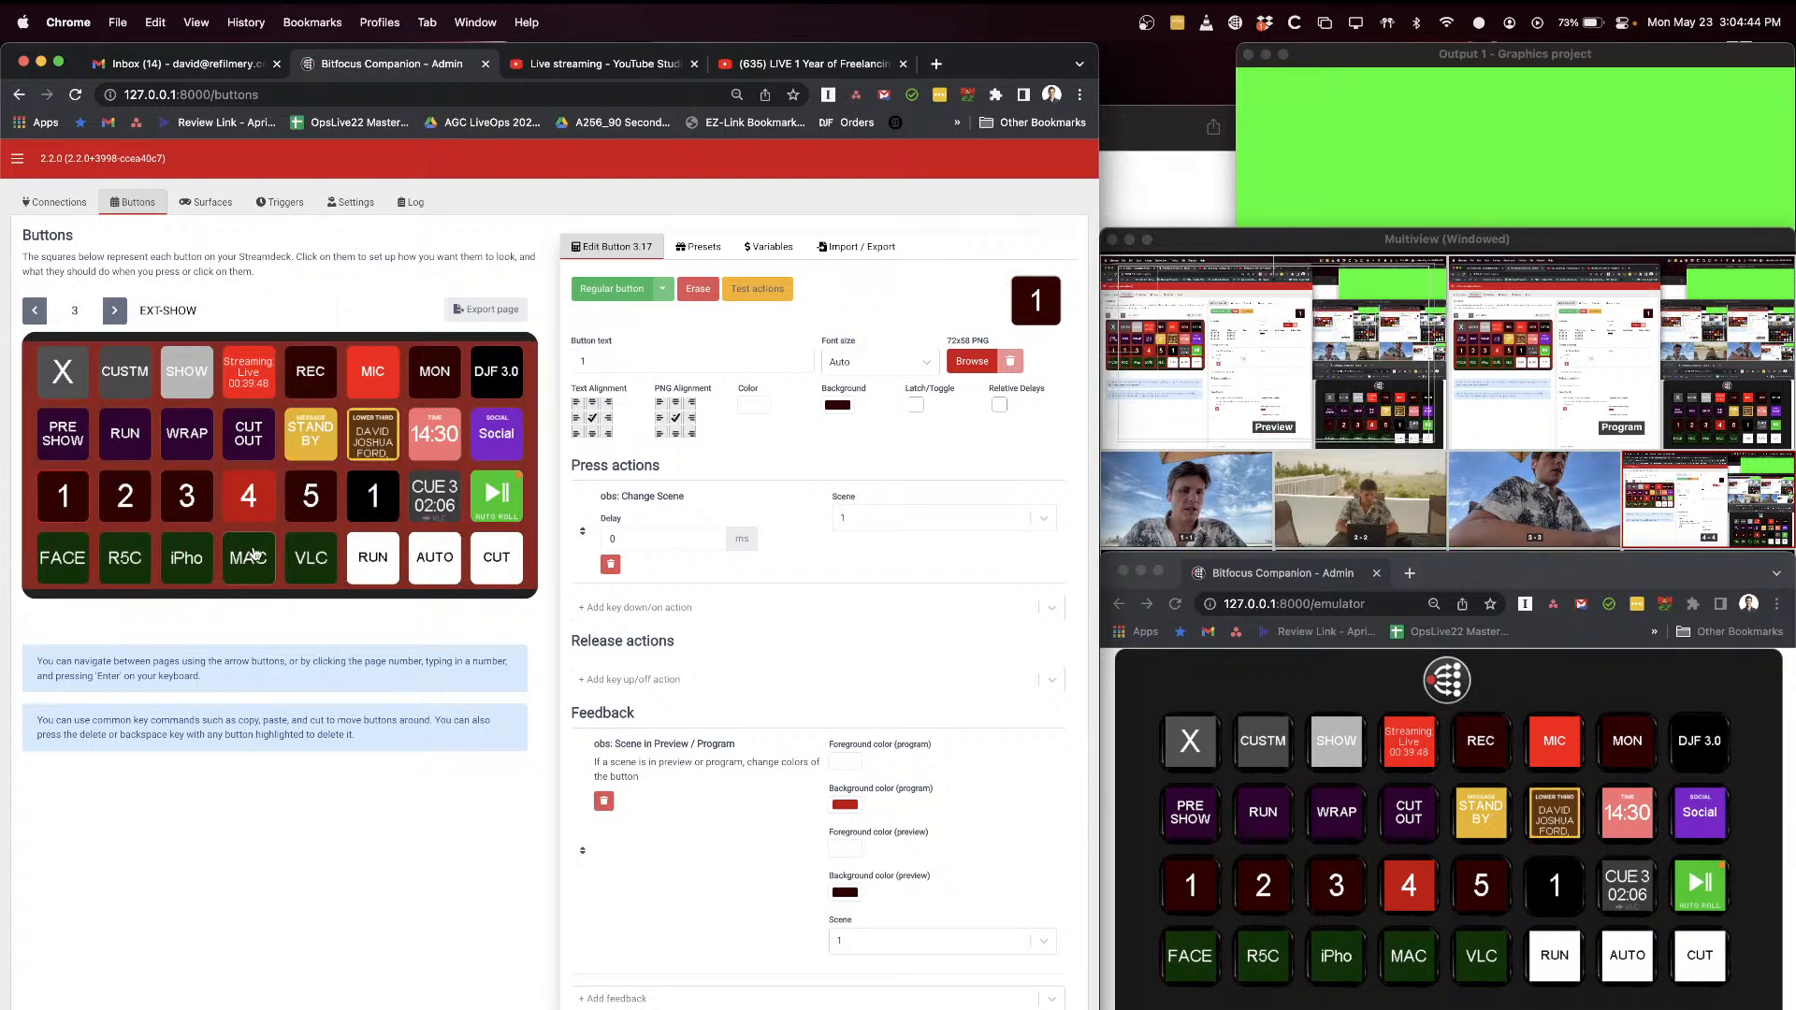
{"action": "left_click", "coordinate": [190, 556], "text": "shift"}
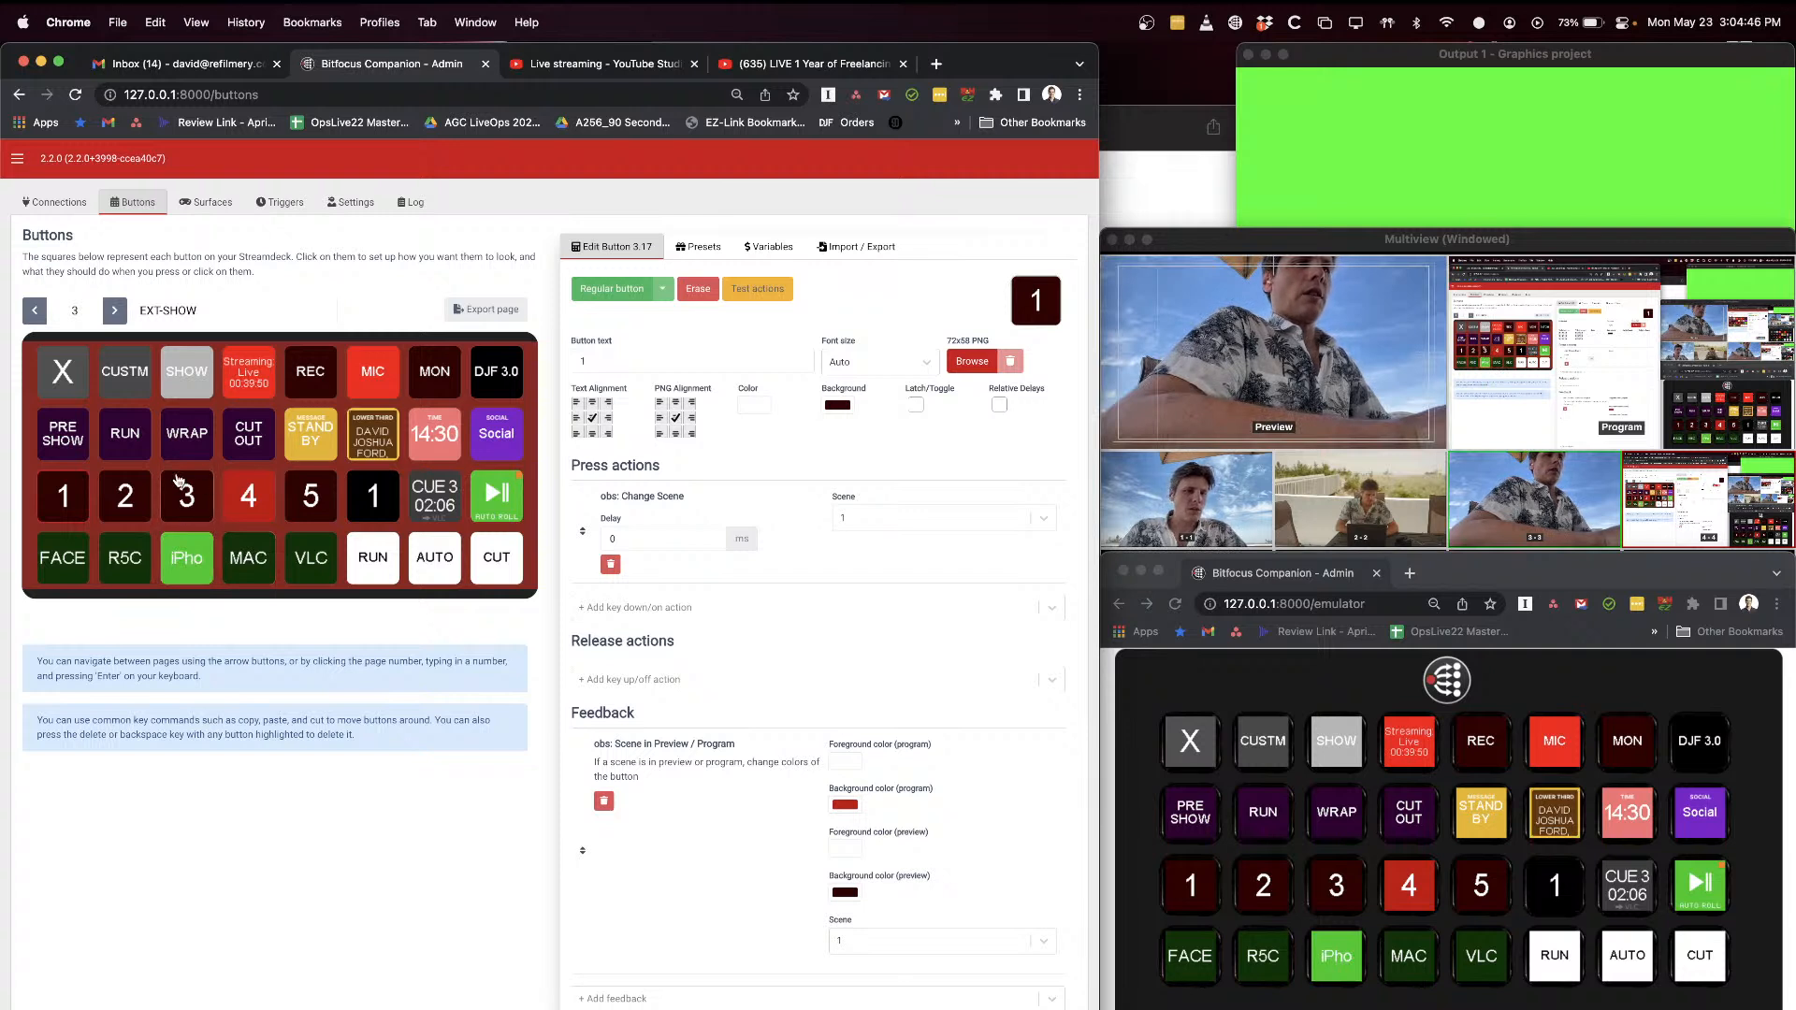
{"action": "left_click", "coordinate": [129, 554], "text": "shift"}
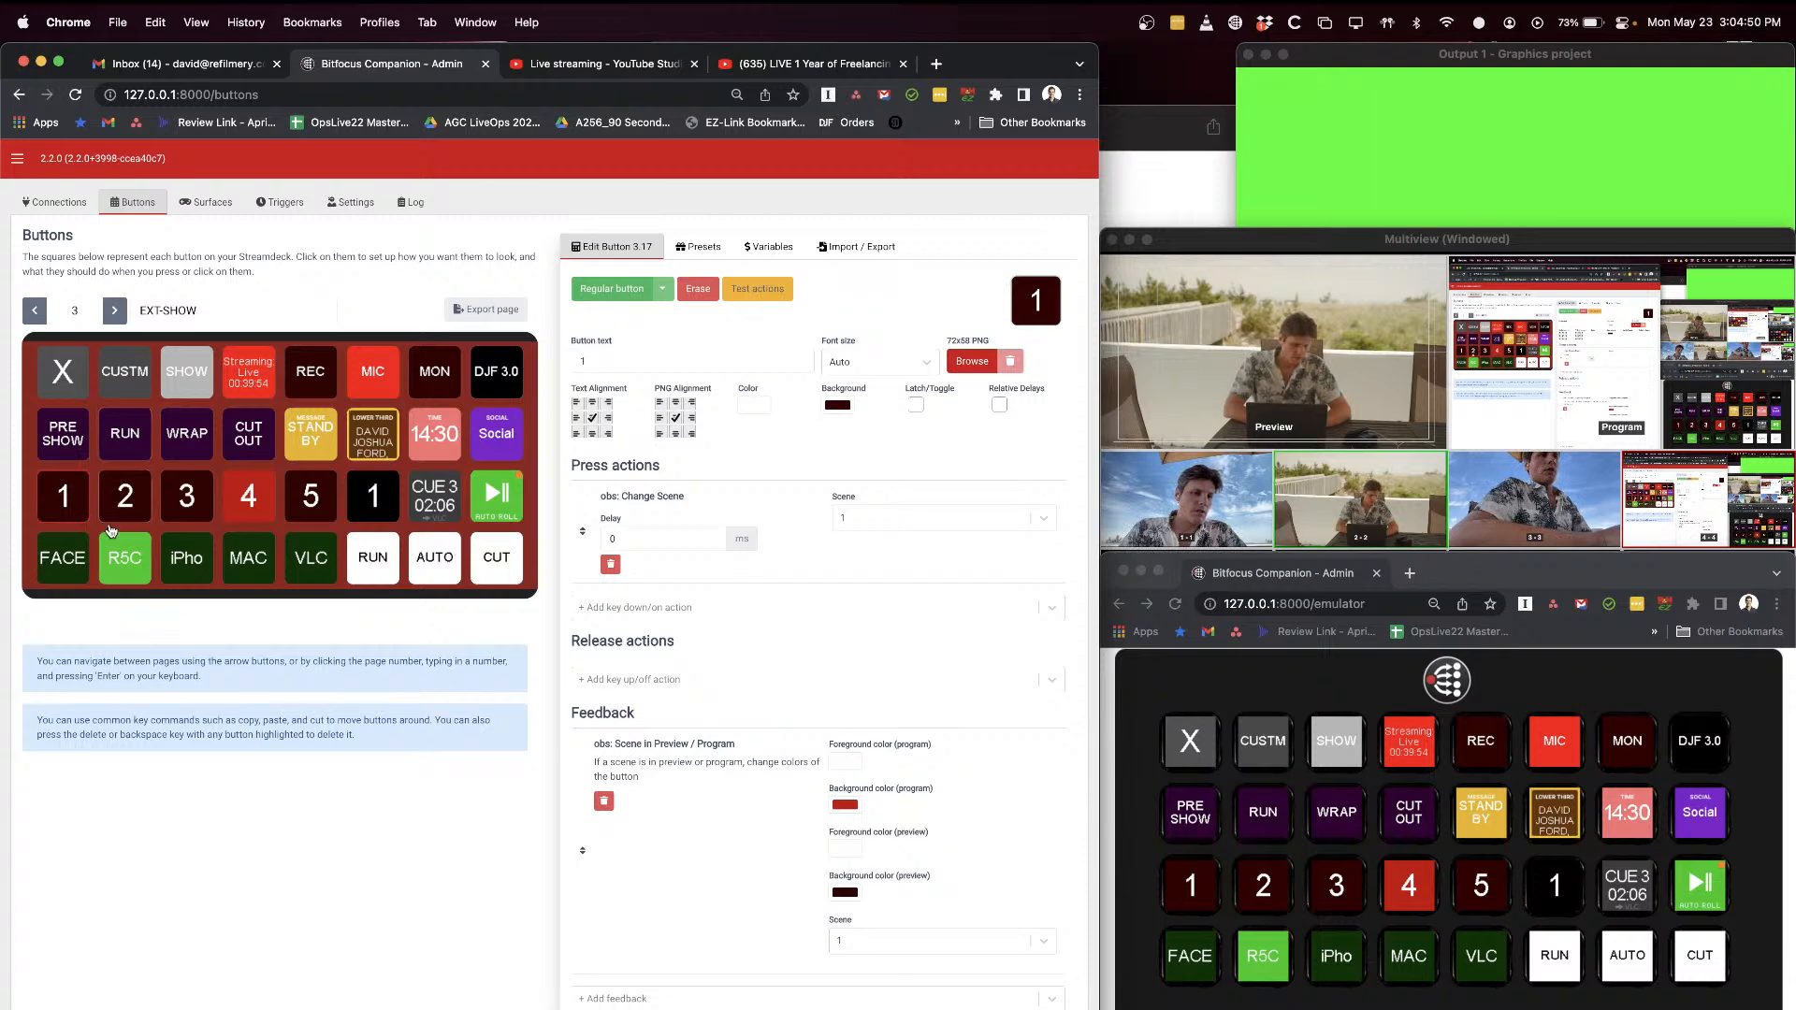
{"action": "left_click", "coordinate": [72, 557], "text": "shift"}
{"action": "left_click", "coordinate": [122, 560], "text": "shift"}
{"action": "left_click", "coordinate": [194, 561], "text": "shift"}
{"action": "left_click", "coordinate": [253, 558], "text": "shift"}
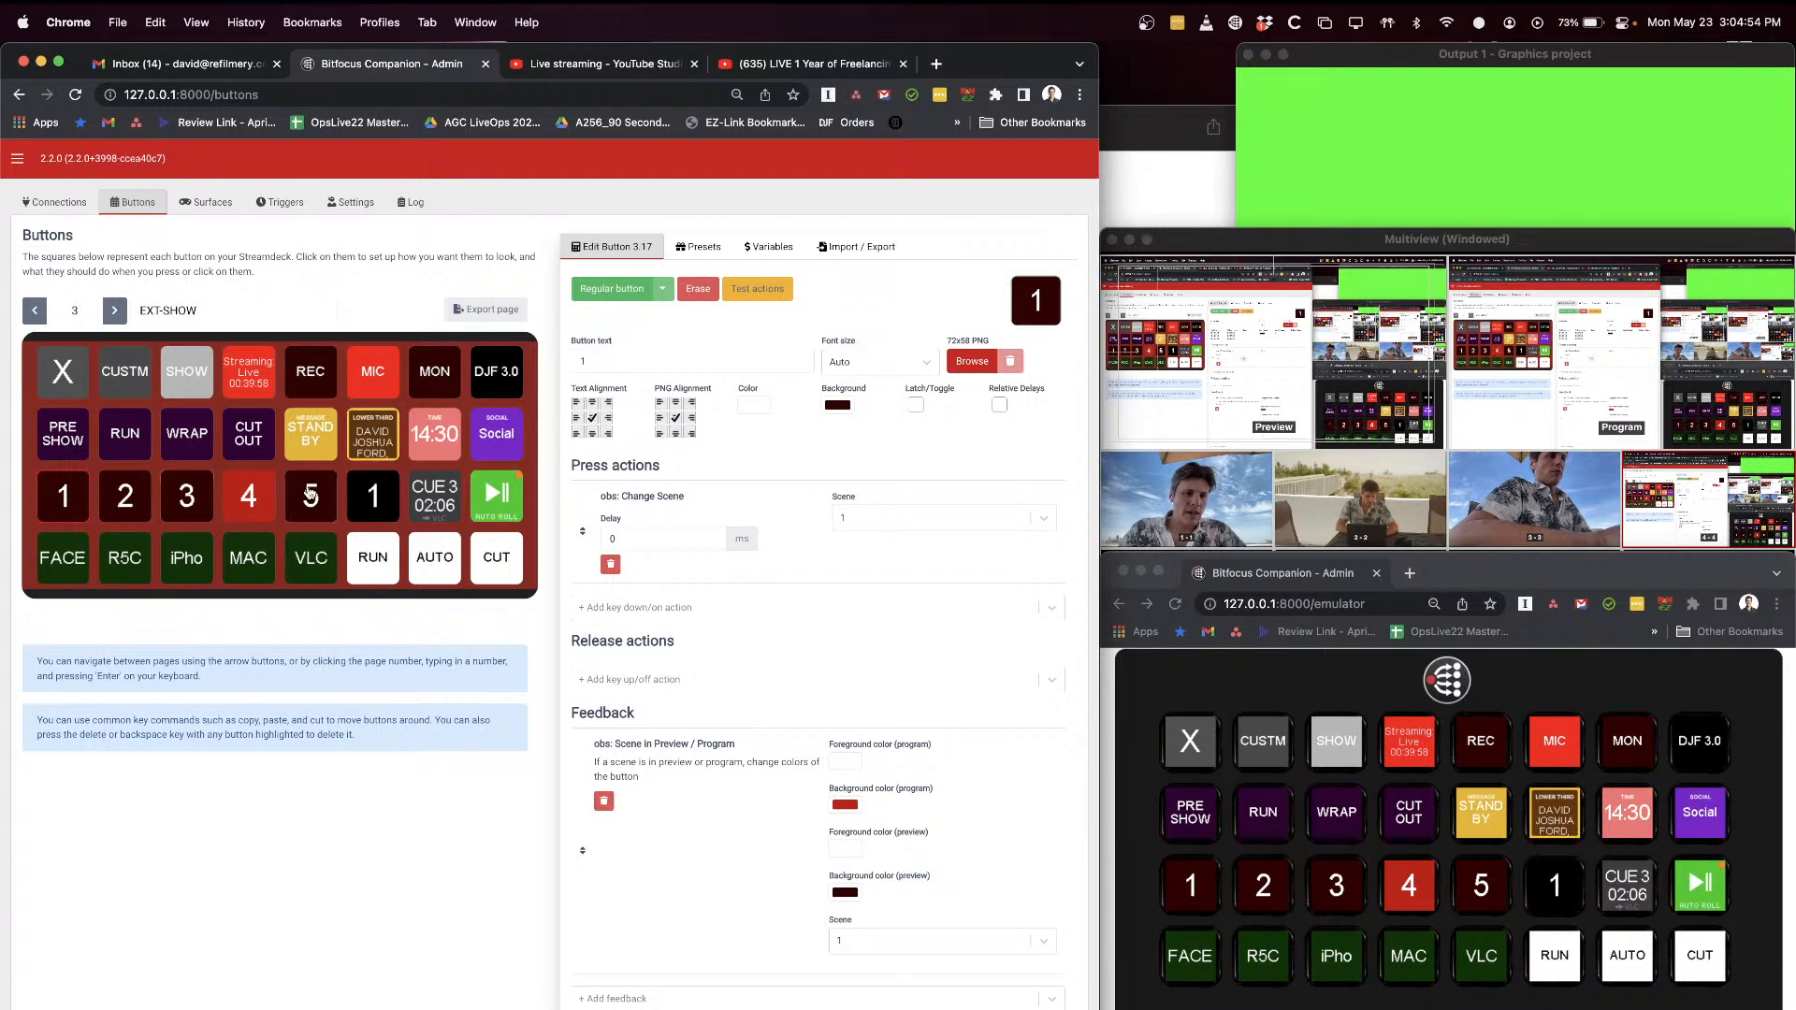
{"action": "left_click", "coordinate": [68, 561], "text": "shift"}
{"action": "left_click", "coordinate": [140, 553], "text": "shift"}
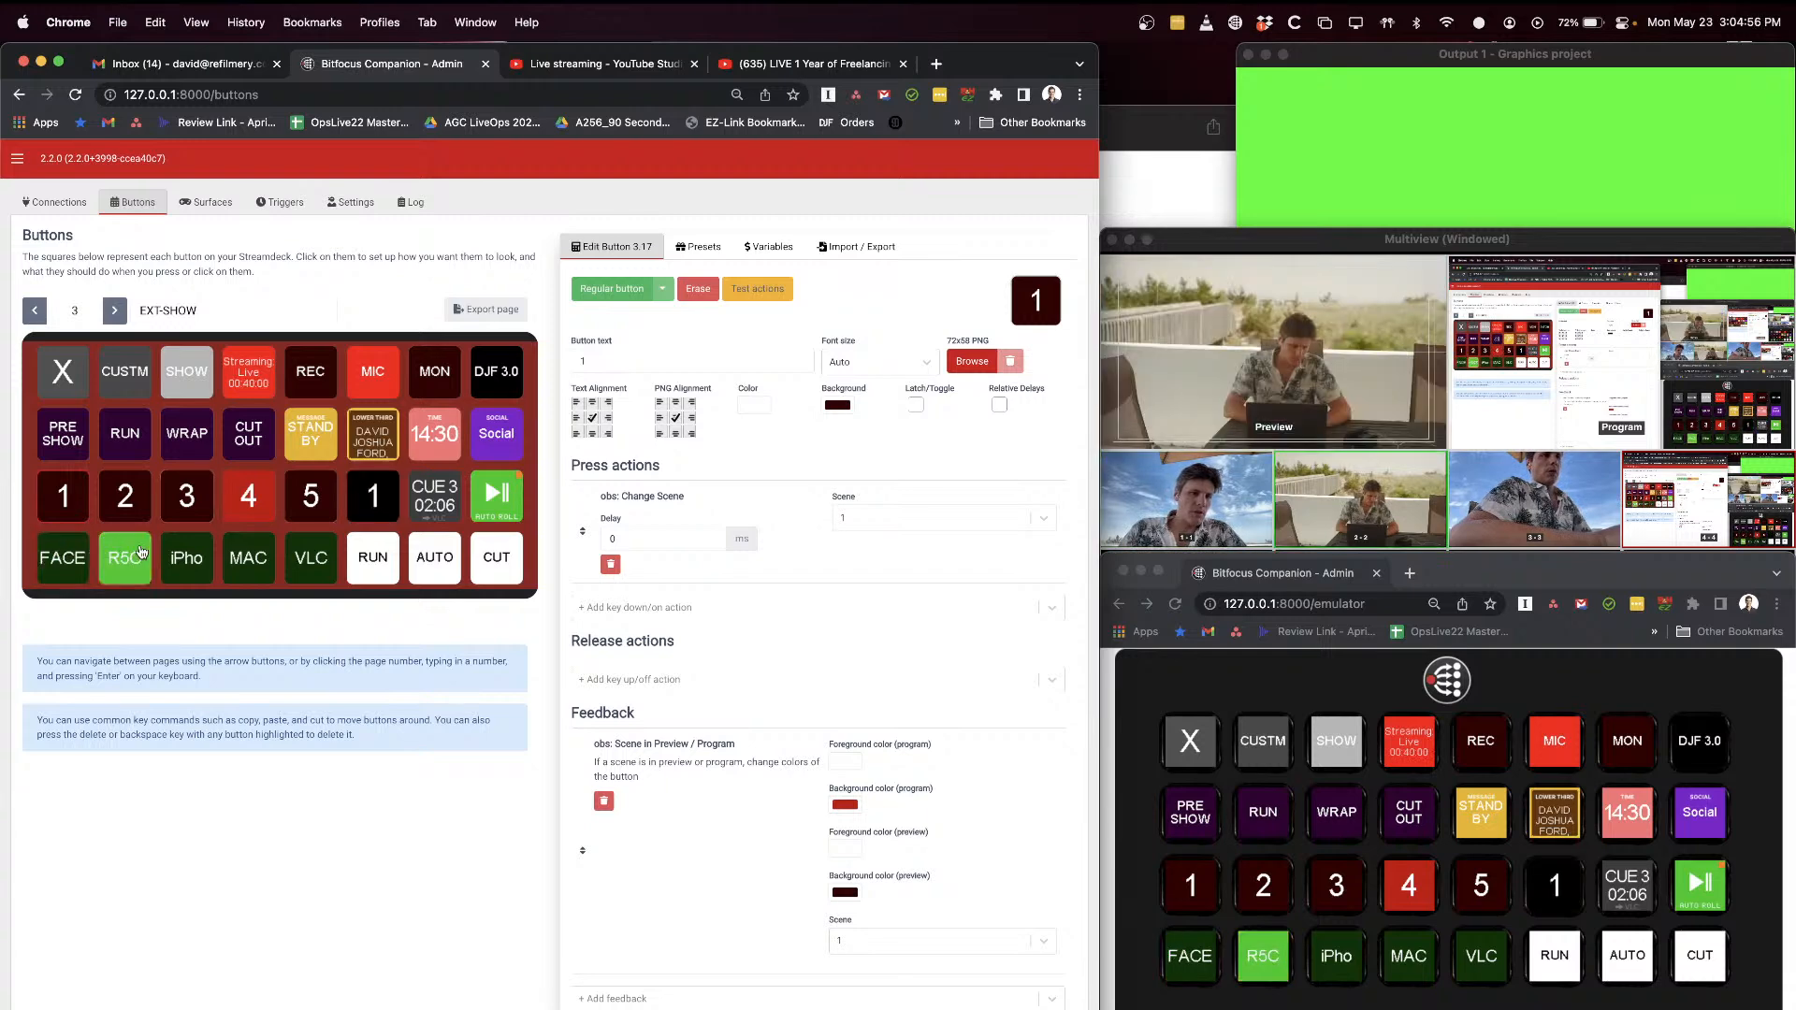
{"action": "left_click", "coordinate": [187, 560], "text": "shift"}
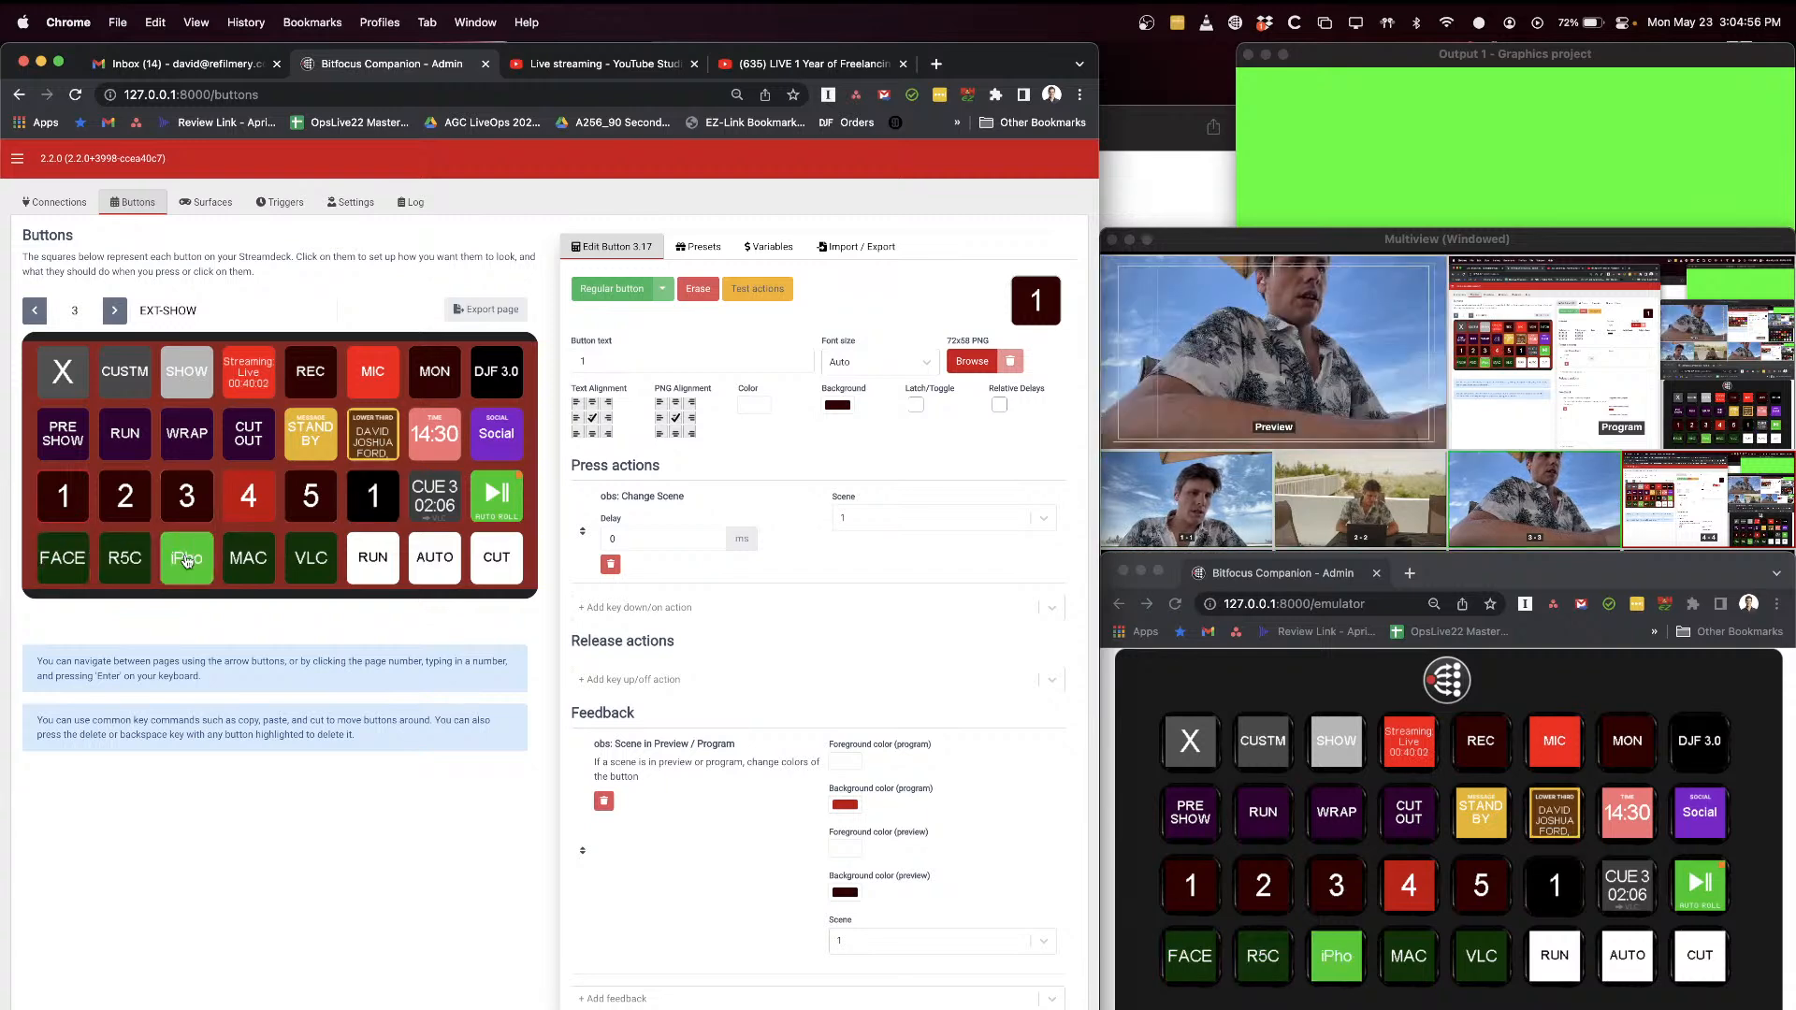
{"action": "left_click", "coordinate": [82, 554], "text": "shift"}
Step: Clear the preset-based "1" button from slot 3.22 on the EXT-SHOW page
{"action": "left_click", "coordinate": [361, 512]}
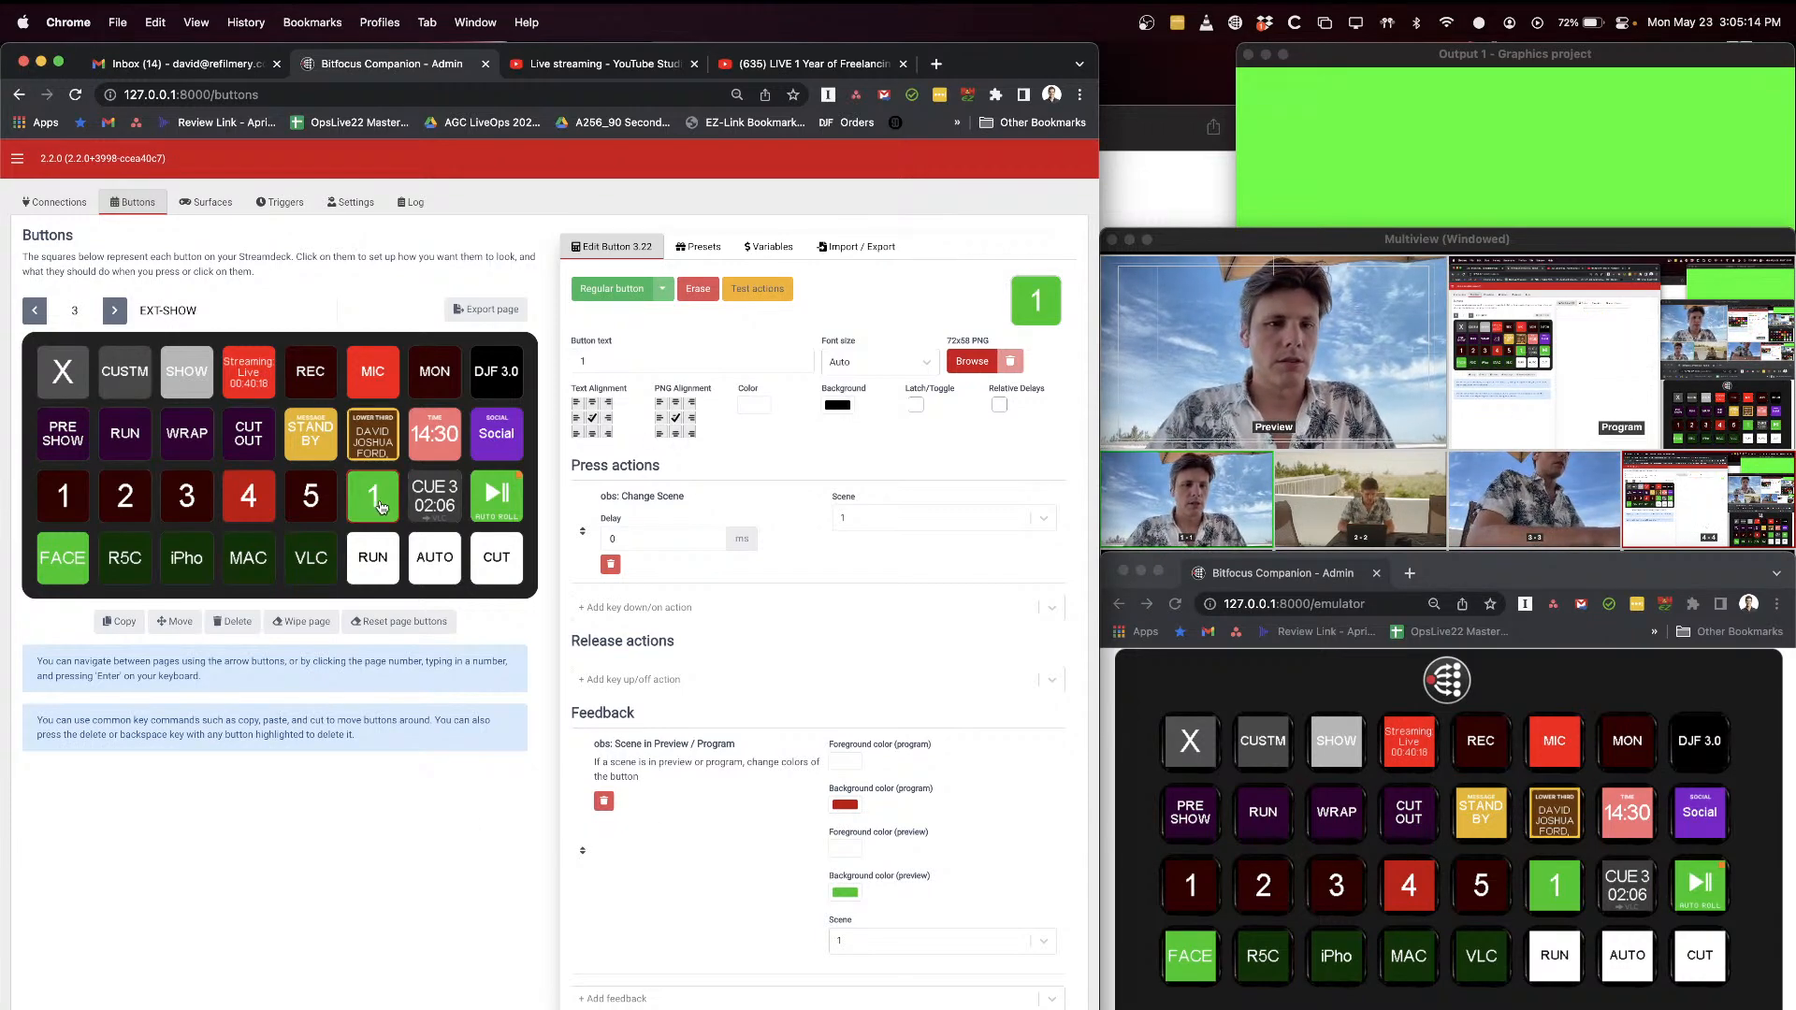
{"action": "key", "text": "BackSpace"}
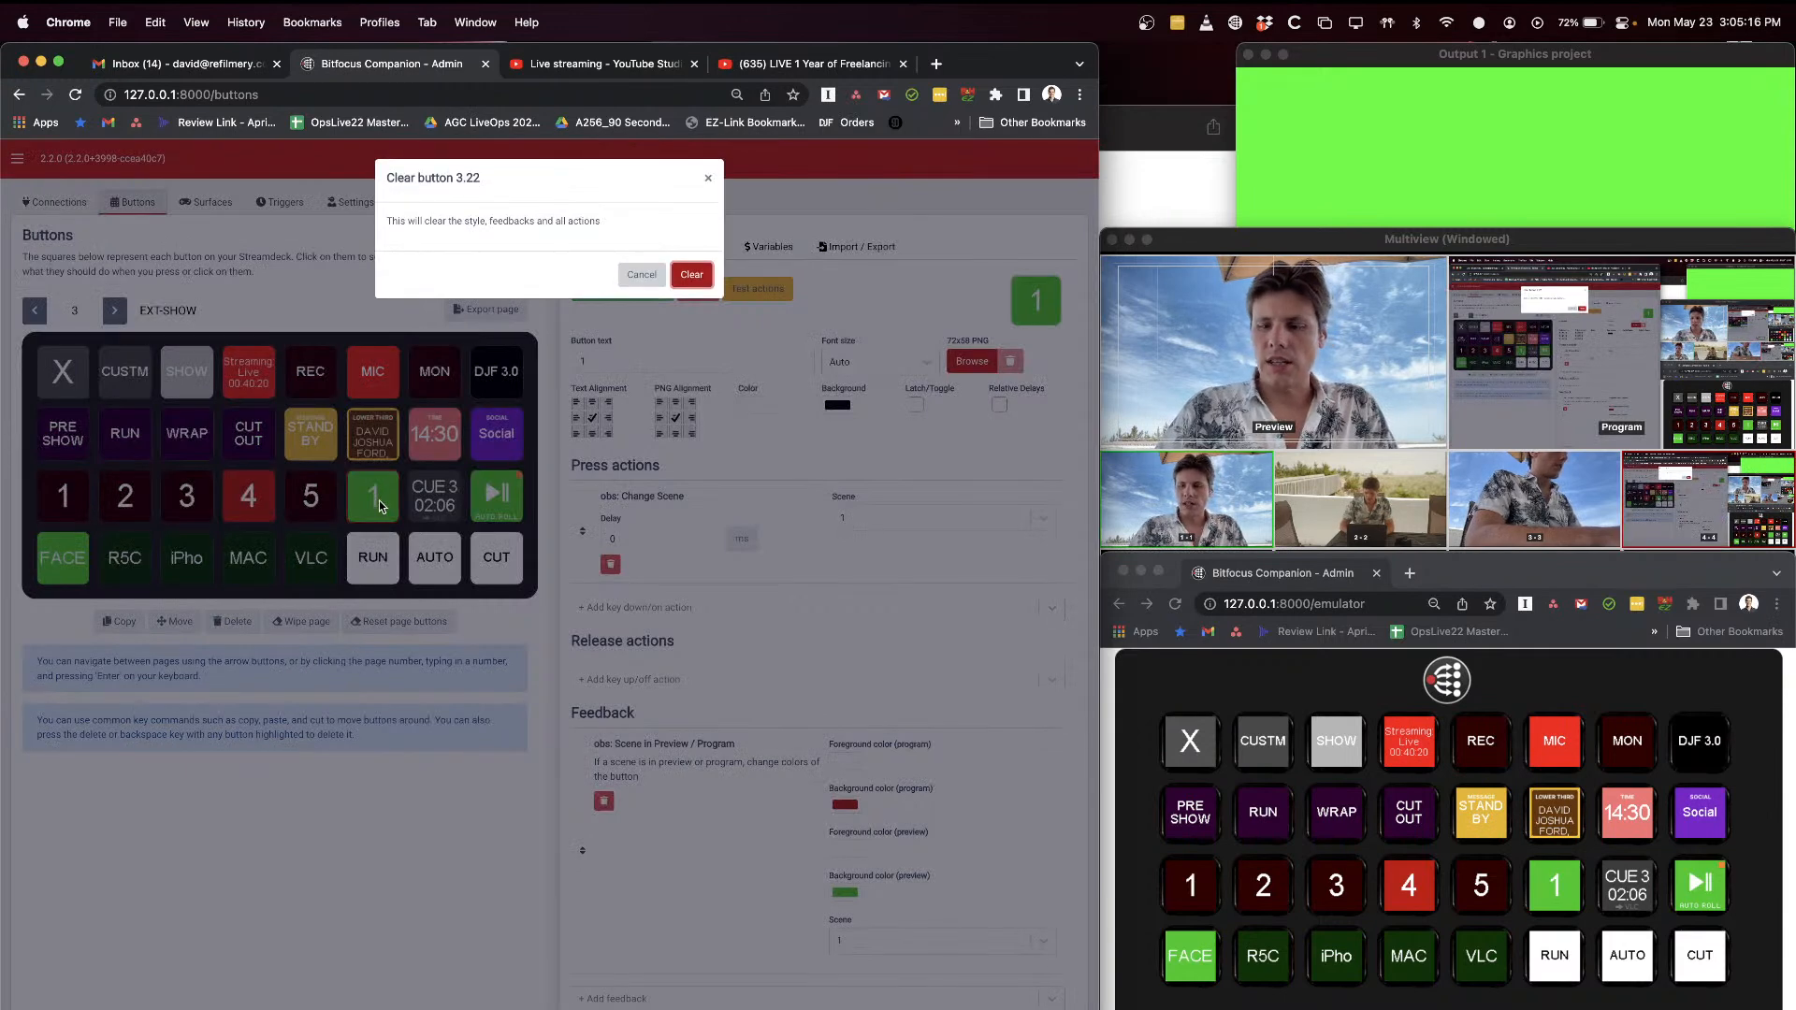
{"action": "key", "text": "Return"}
Step: Switch to H2R Graphics, check the newest Social chat messages, and bring the Companion emulator to the front
{"action": "key", "text": "super+Tab"}
{"action": "key", "text": "super+Tab"}
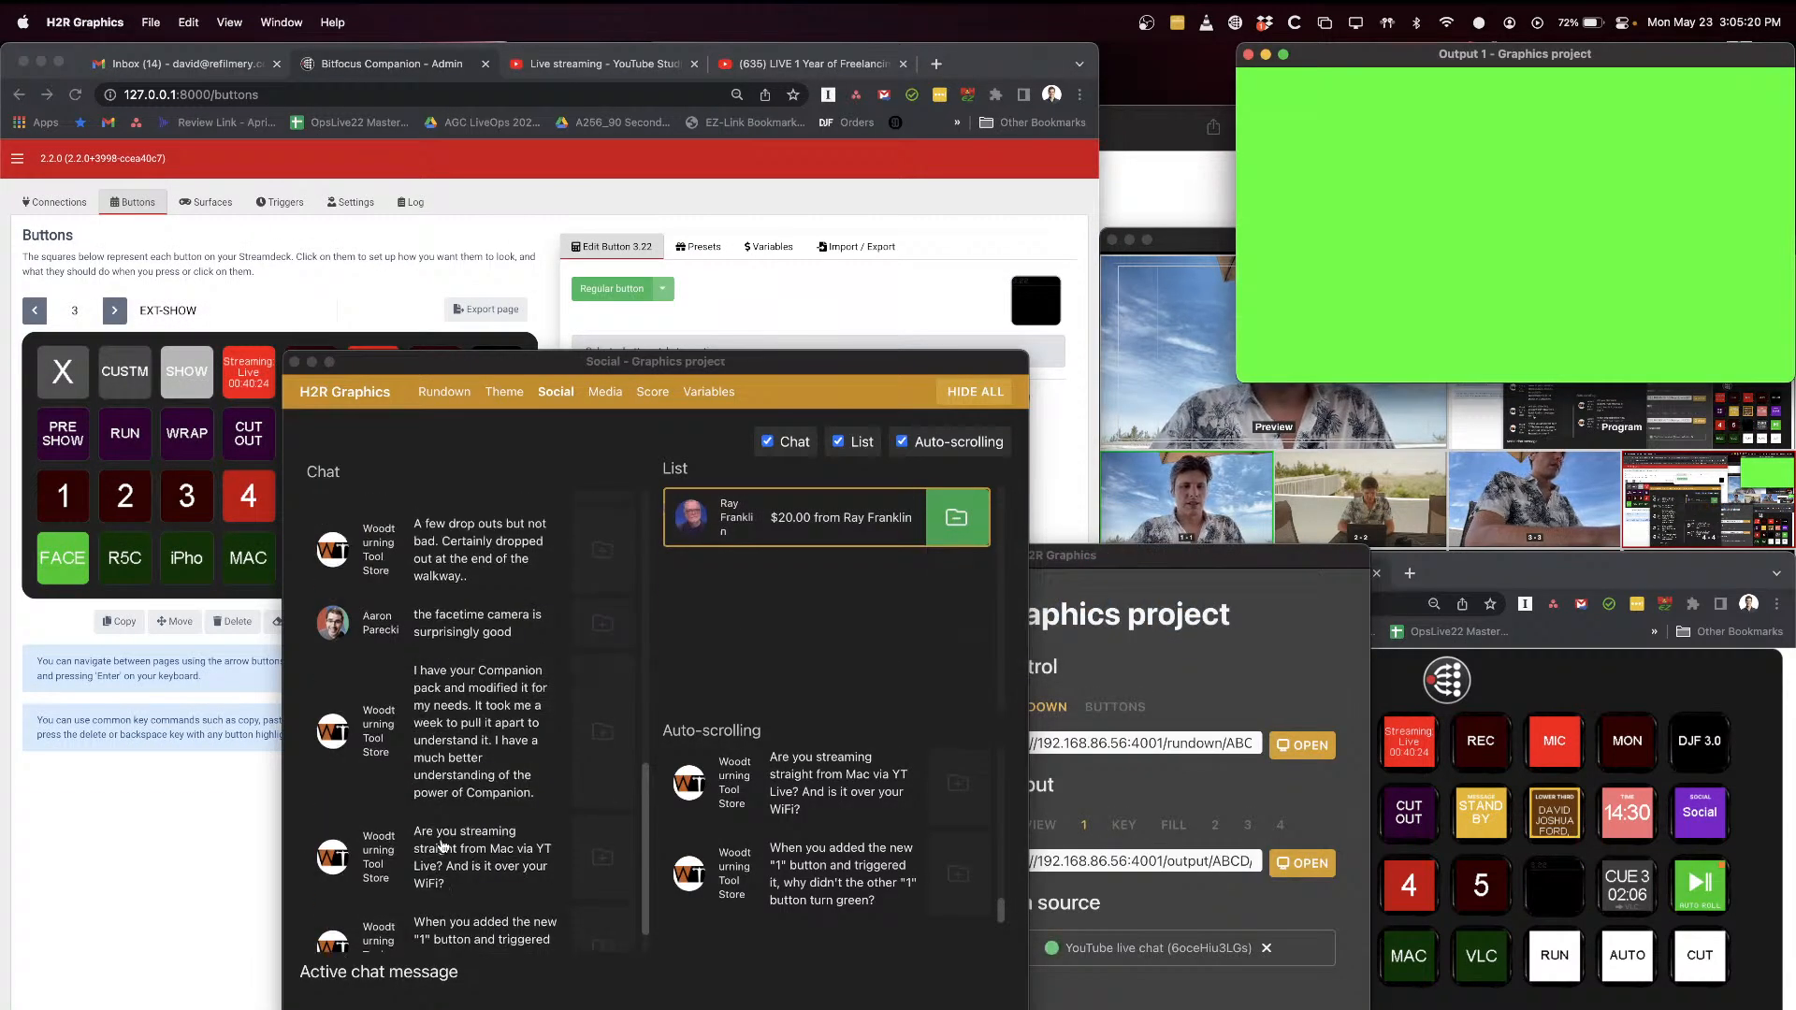
{"action": "scroll", "coordinate": [442, 846], "scroll_direction": "down", "scroll_amount": 2}
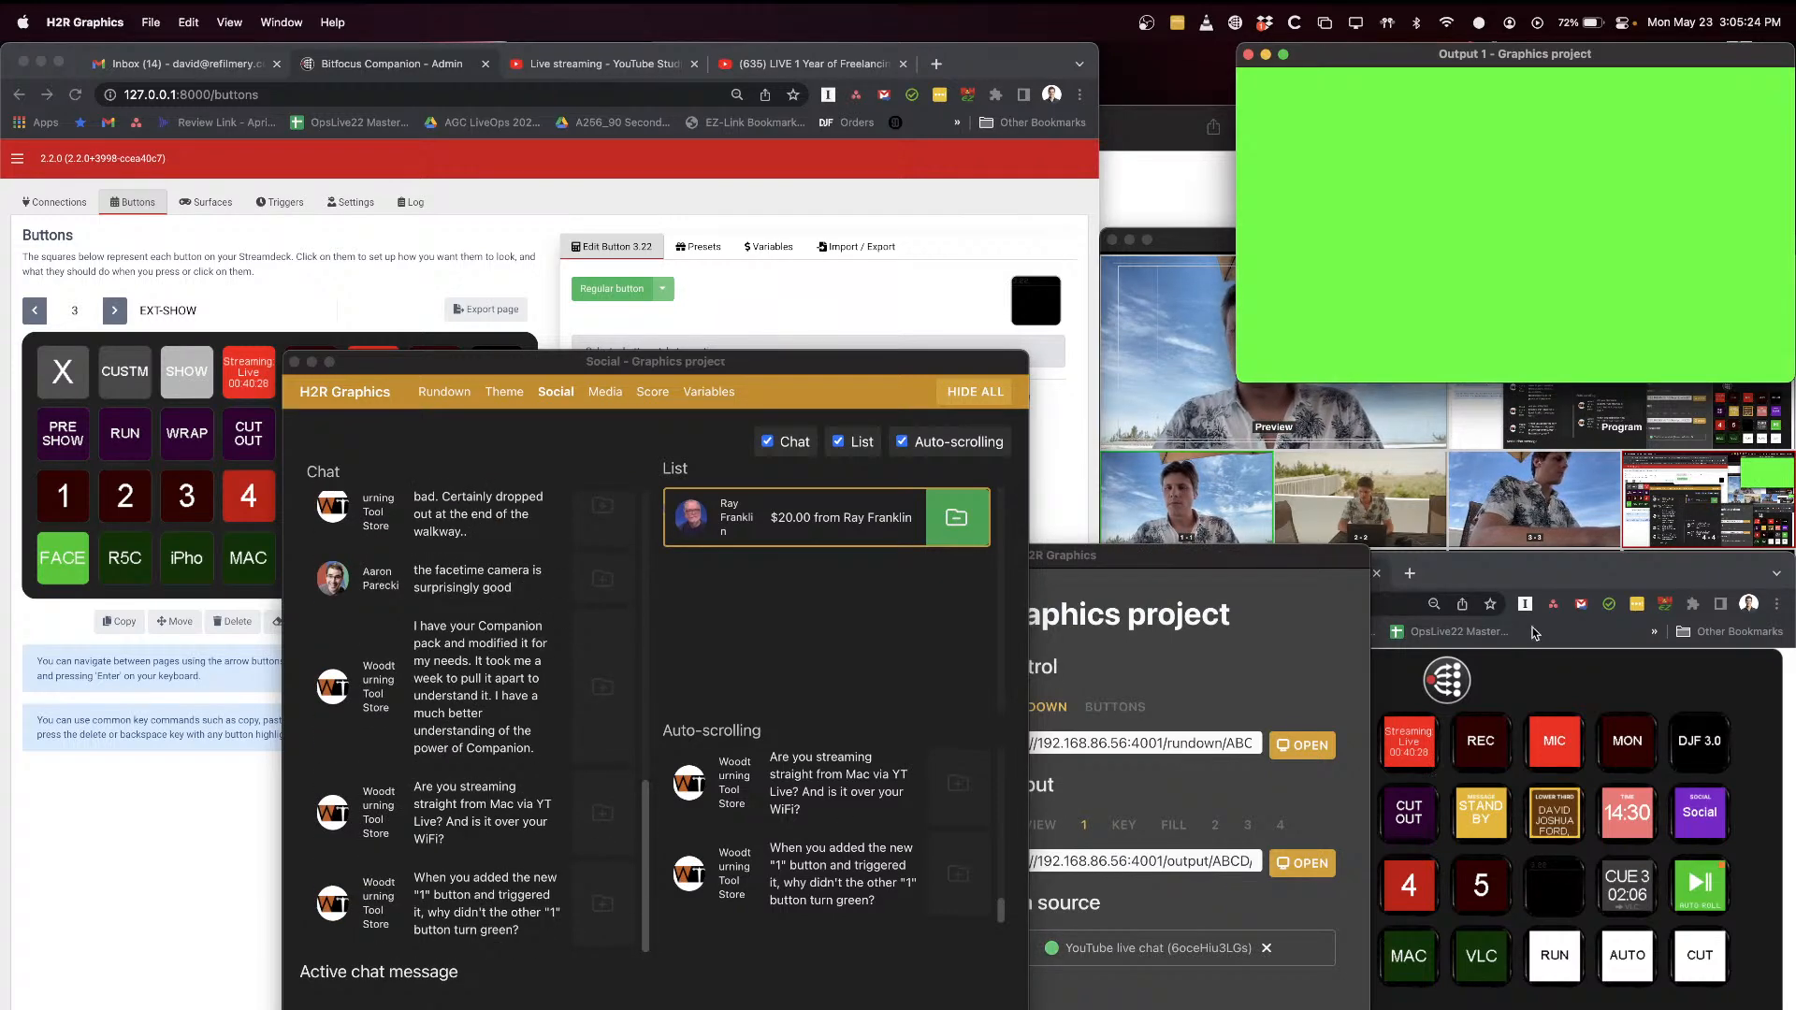
{"action": "left_click", "coordinate": [1573, 672]}
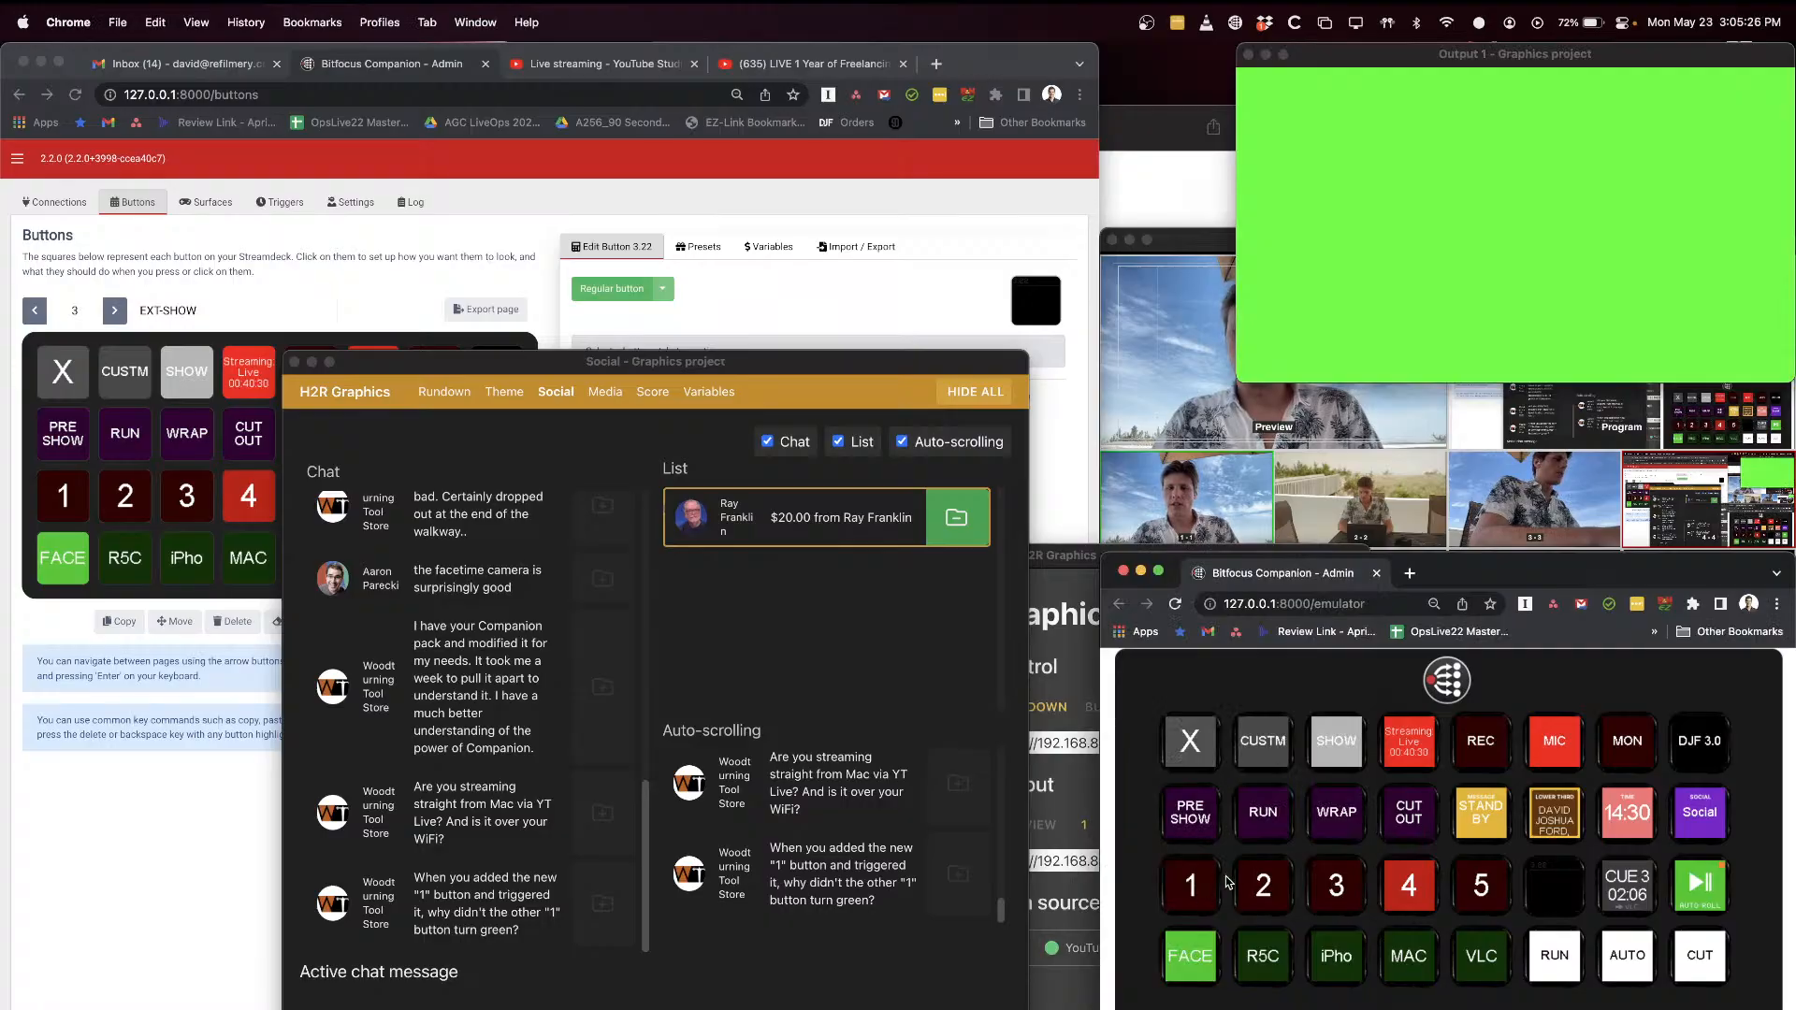
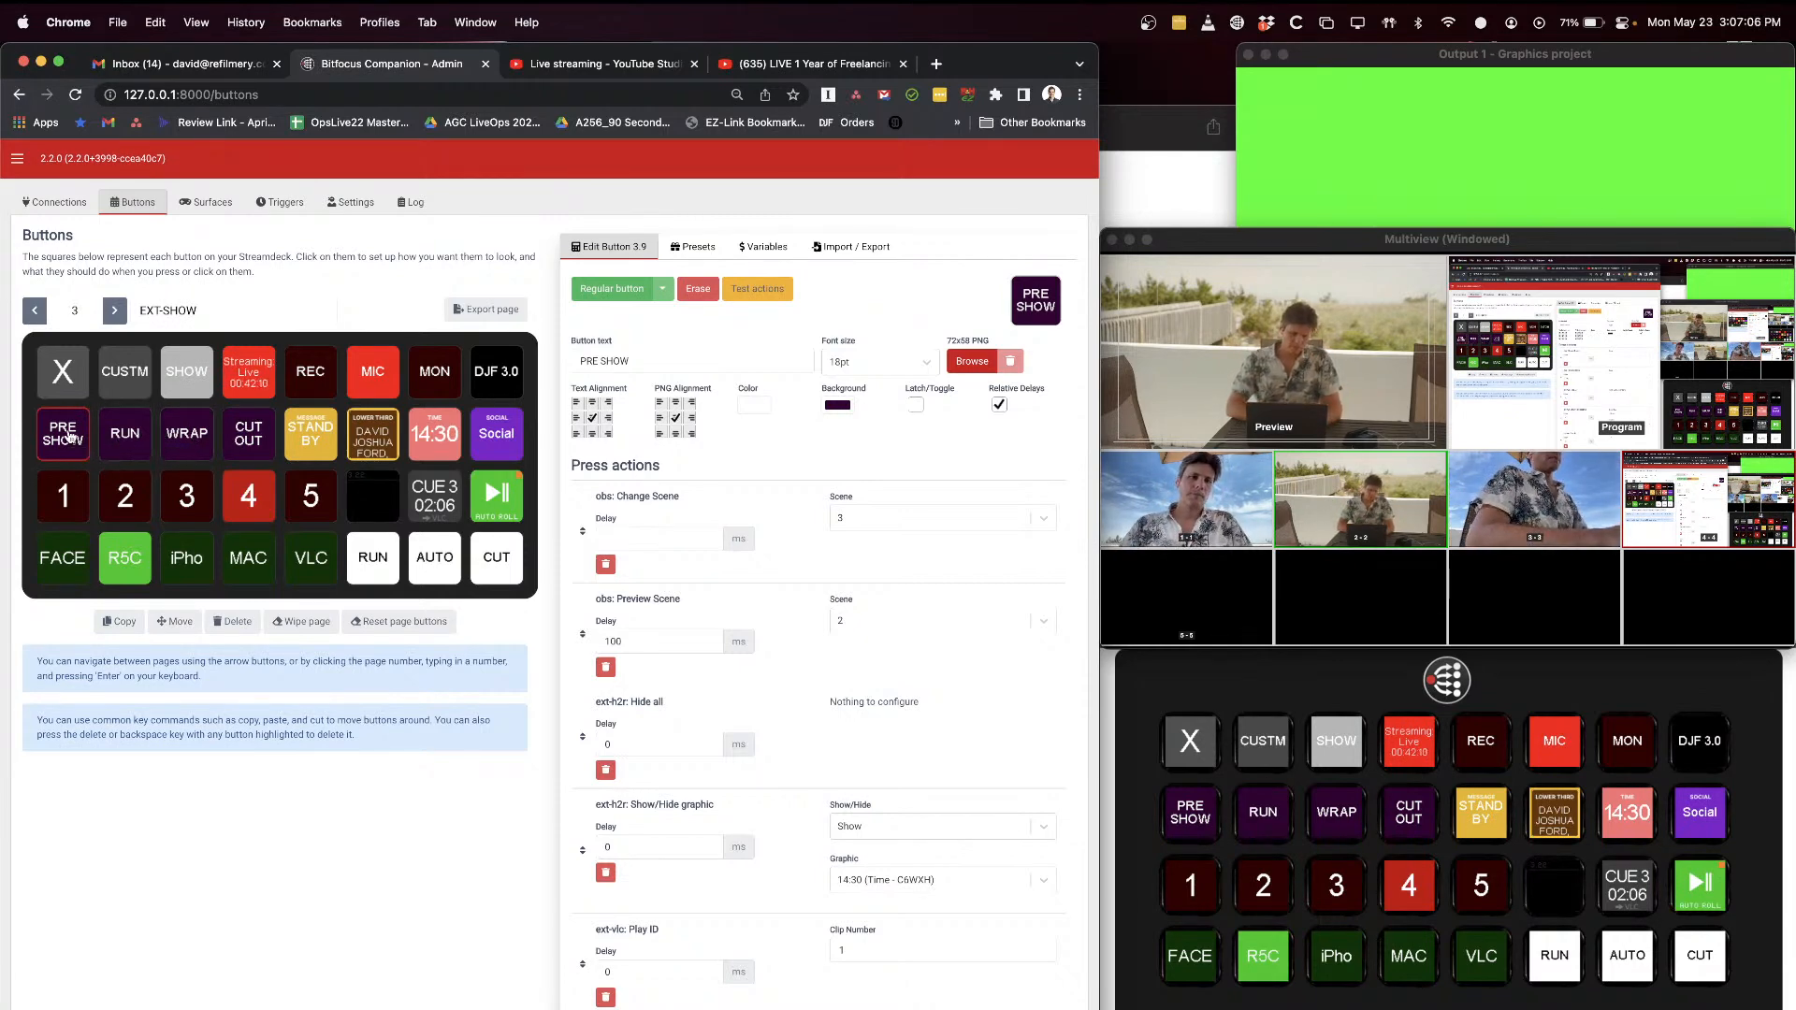
Step: Open the EXT-CUSTOM page in Companion, and use the emulator to put scene 2 on program and return to scene 4
{"action": "left_click", "coordinate": [33, 310]}
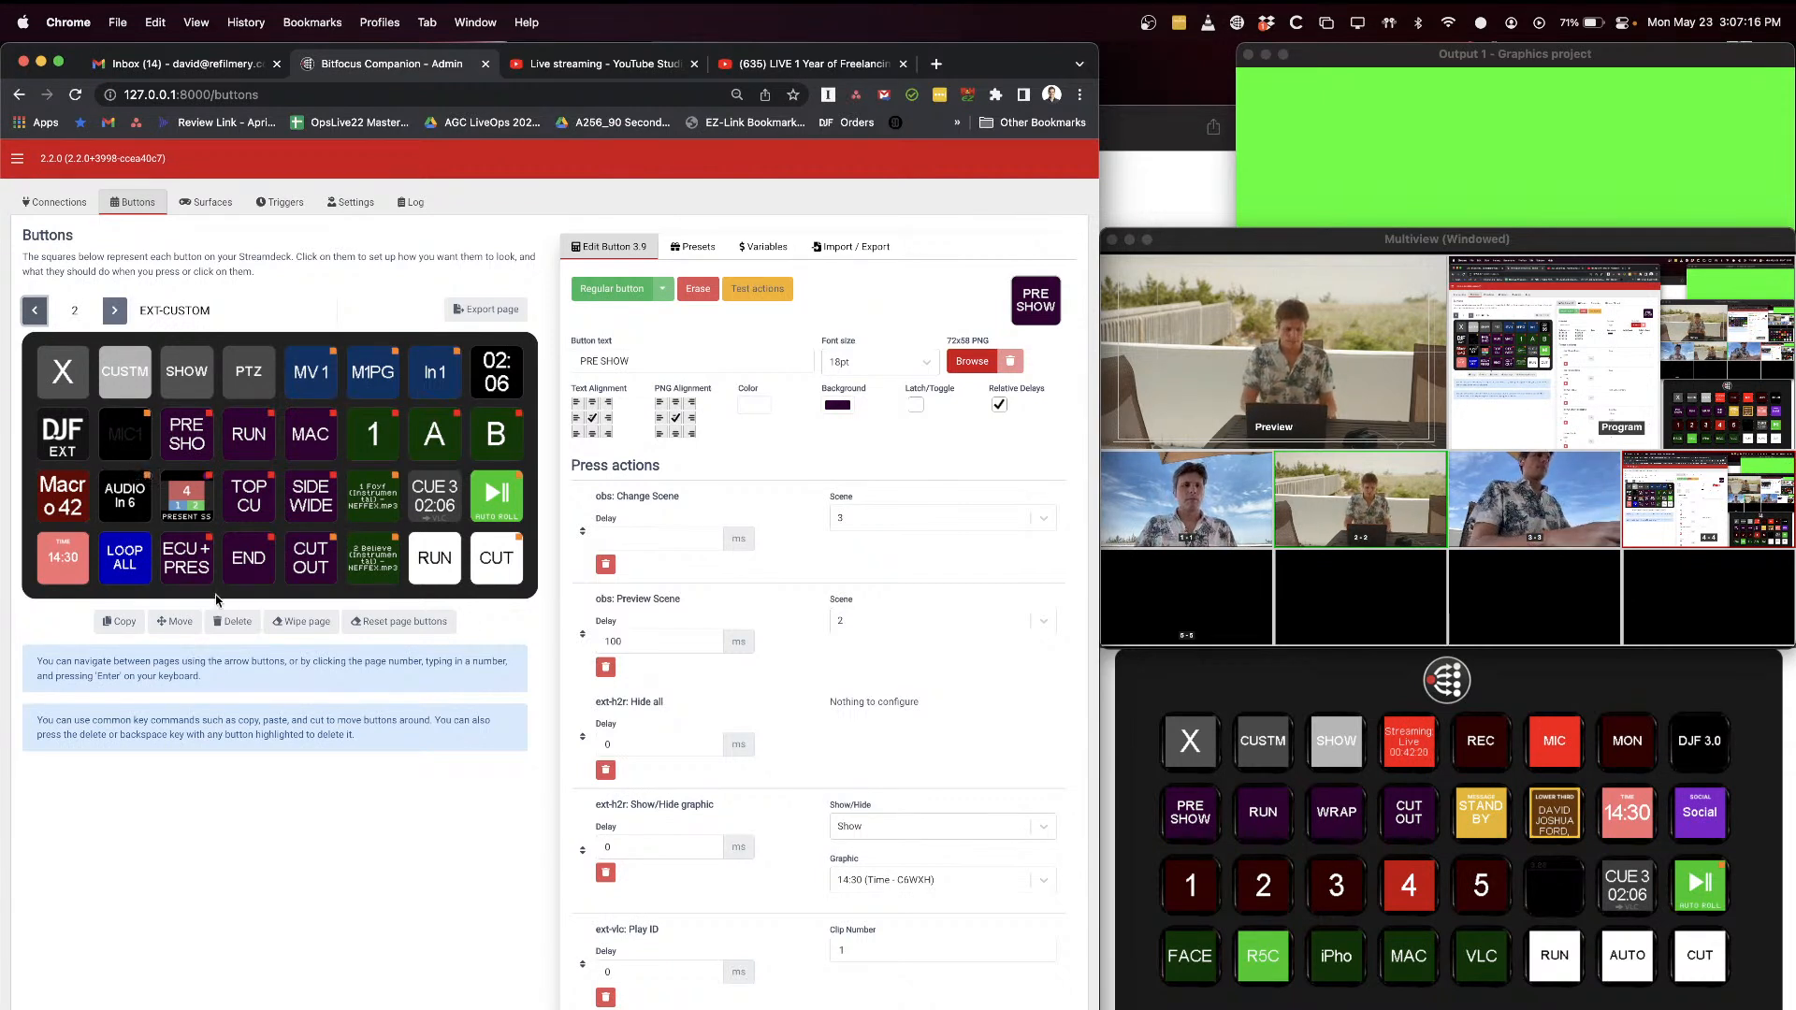
{"action": "left_click", "coordinate": [1276, 889]}
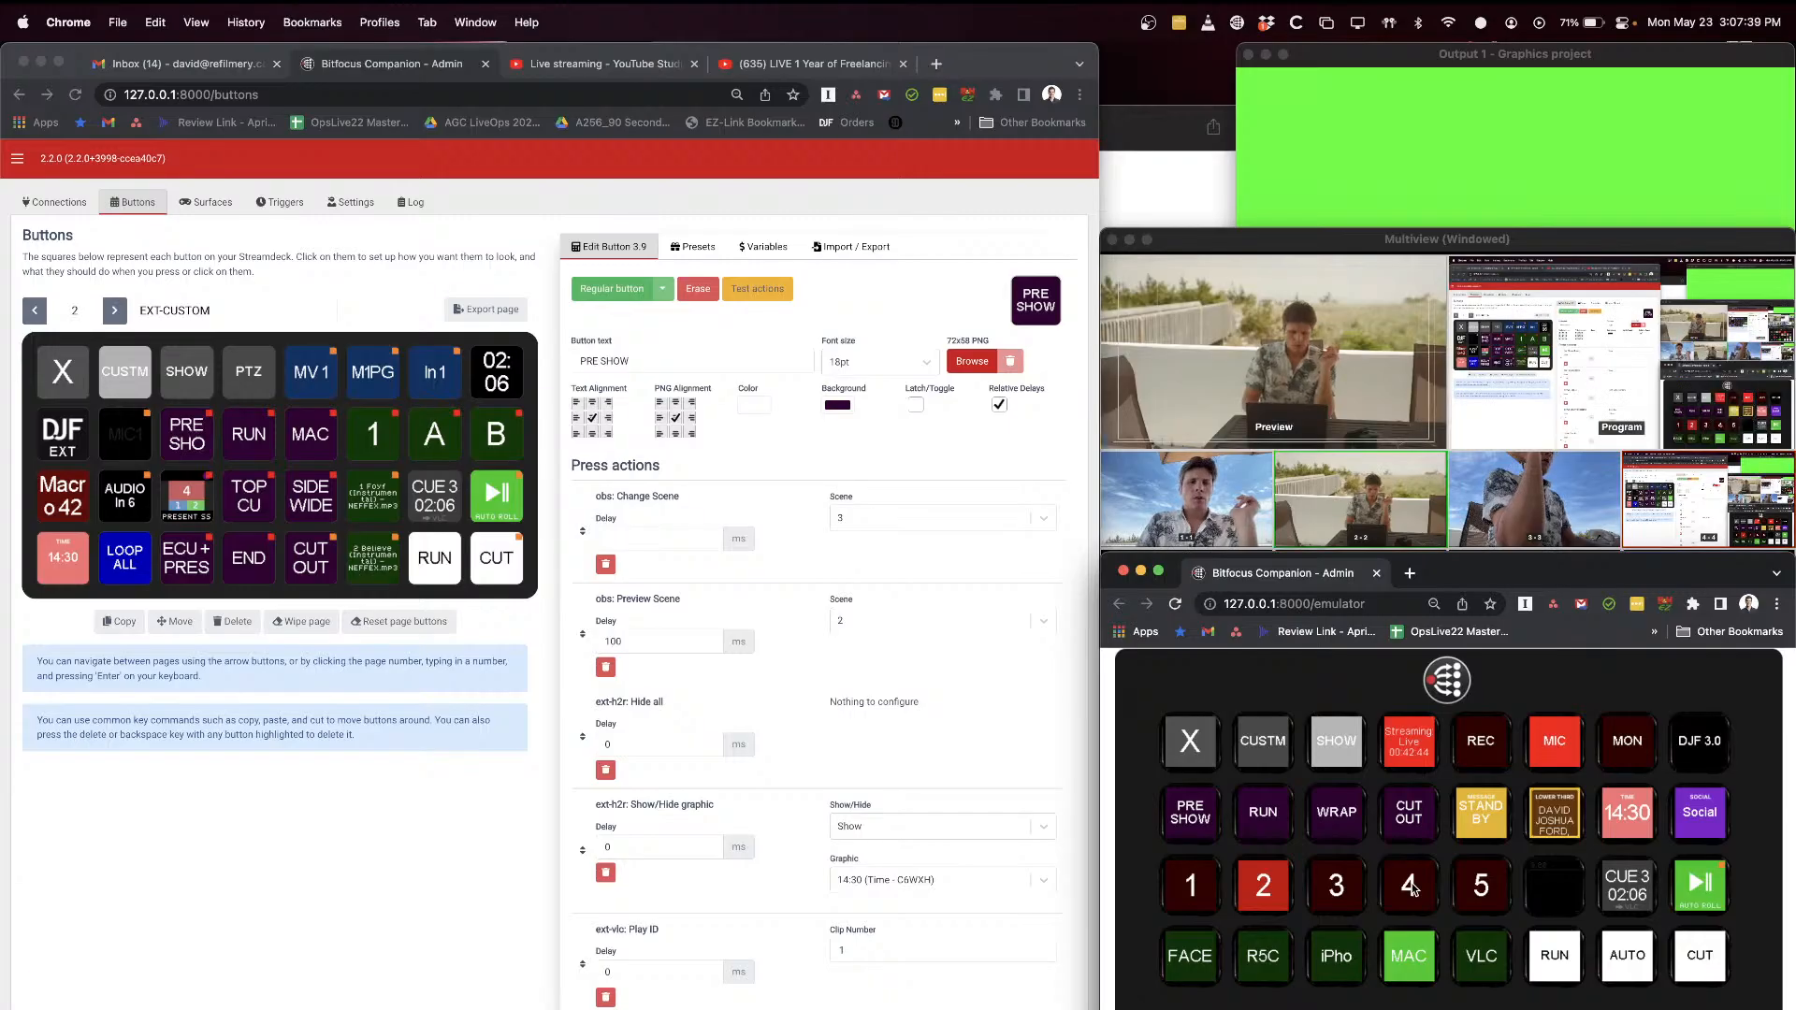
{"action": "left_click", "coordinate": [1410, 886]}
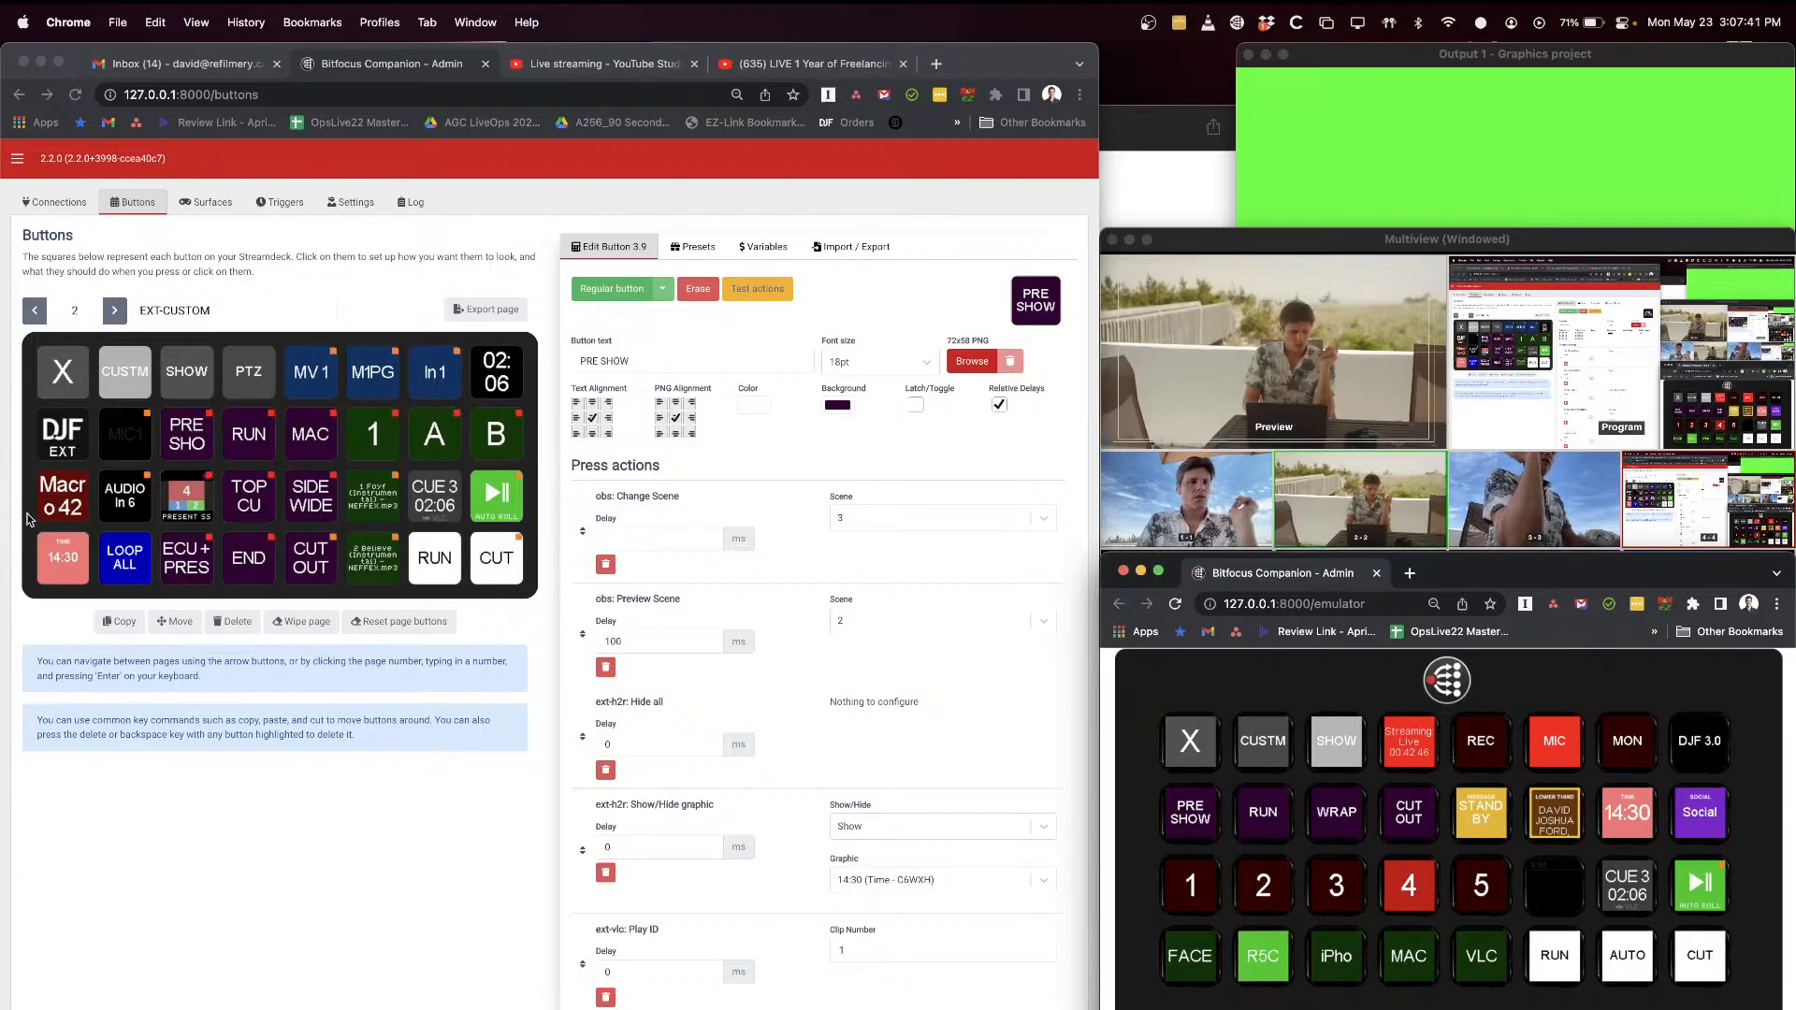
Step: Inspect the PRE SHO and RUN buttons on EXT-CUSTOM, and open the PRE SHOW button on EXT-SHOW for comparison
{"action": "left_click", "coordinate": [181, 452]}
{"action": "left_click", "coordinate": [258, 444]}
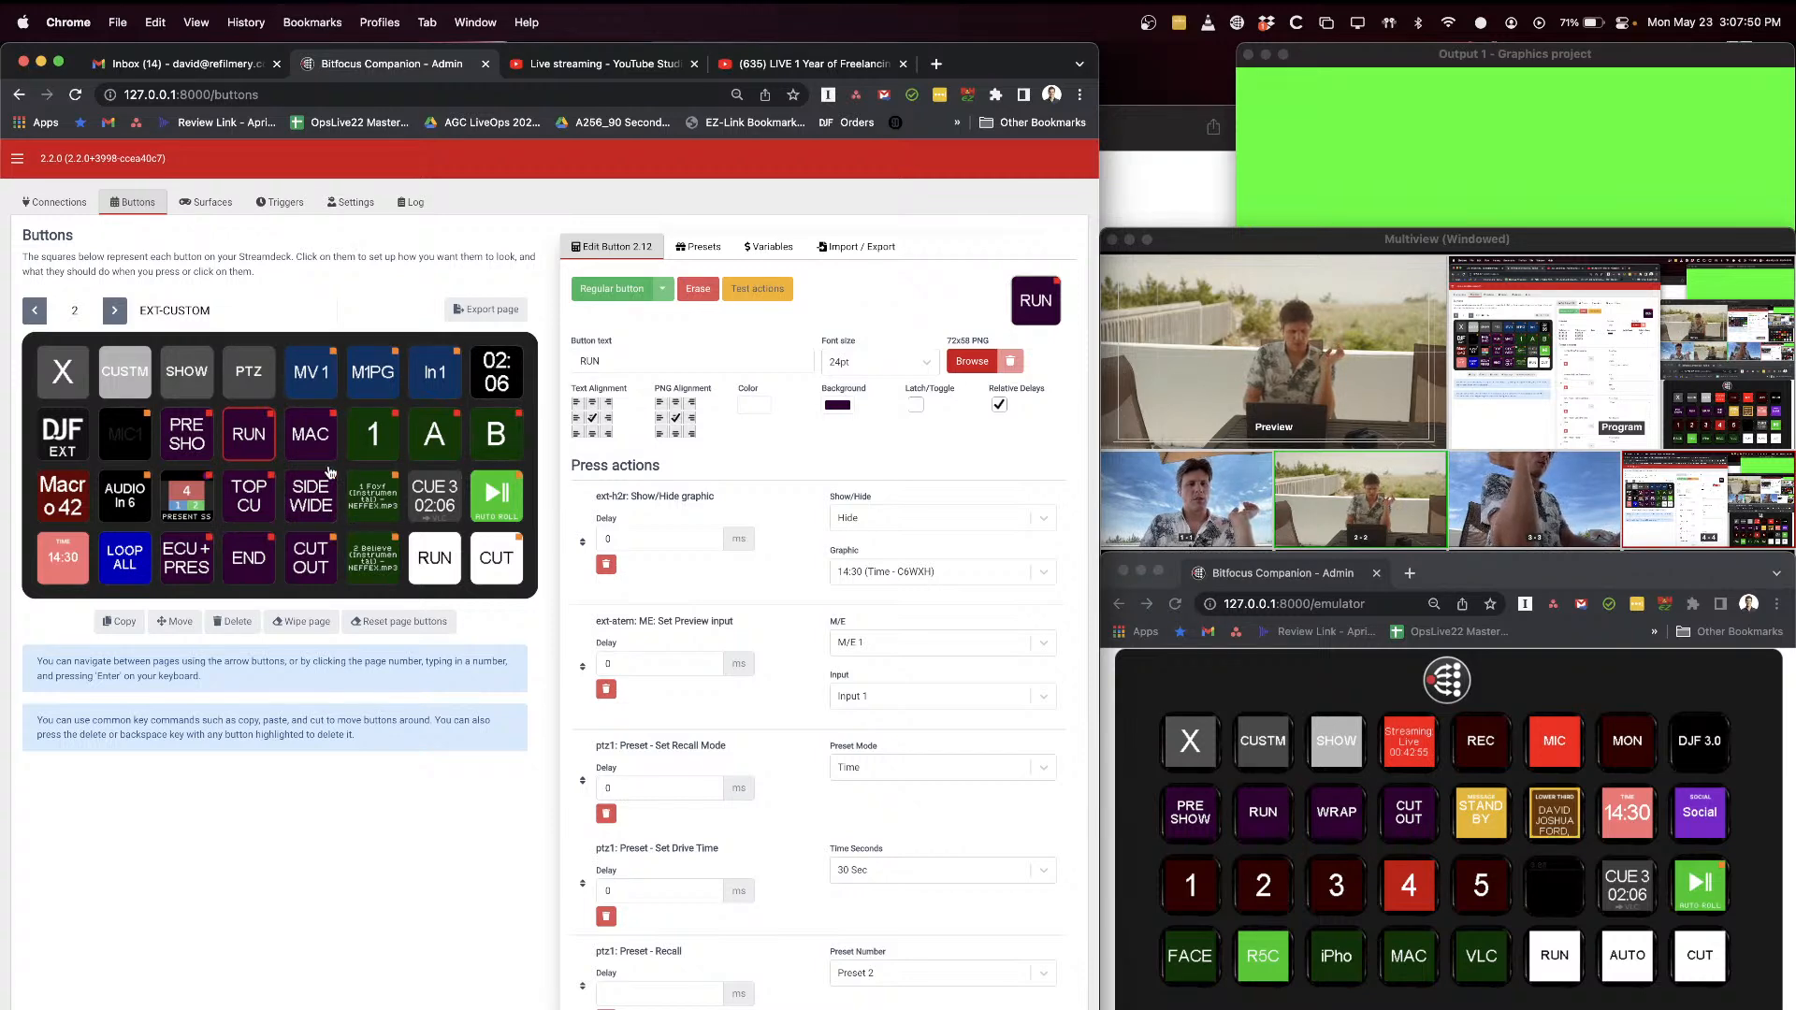
{"action": "left_click", "coordinate": [116, 309]}
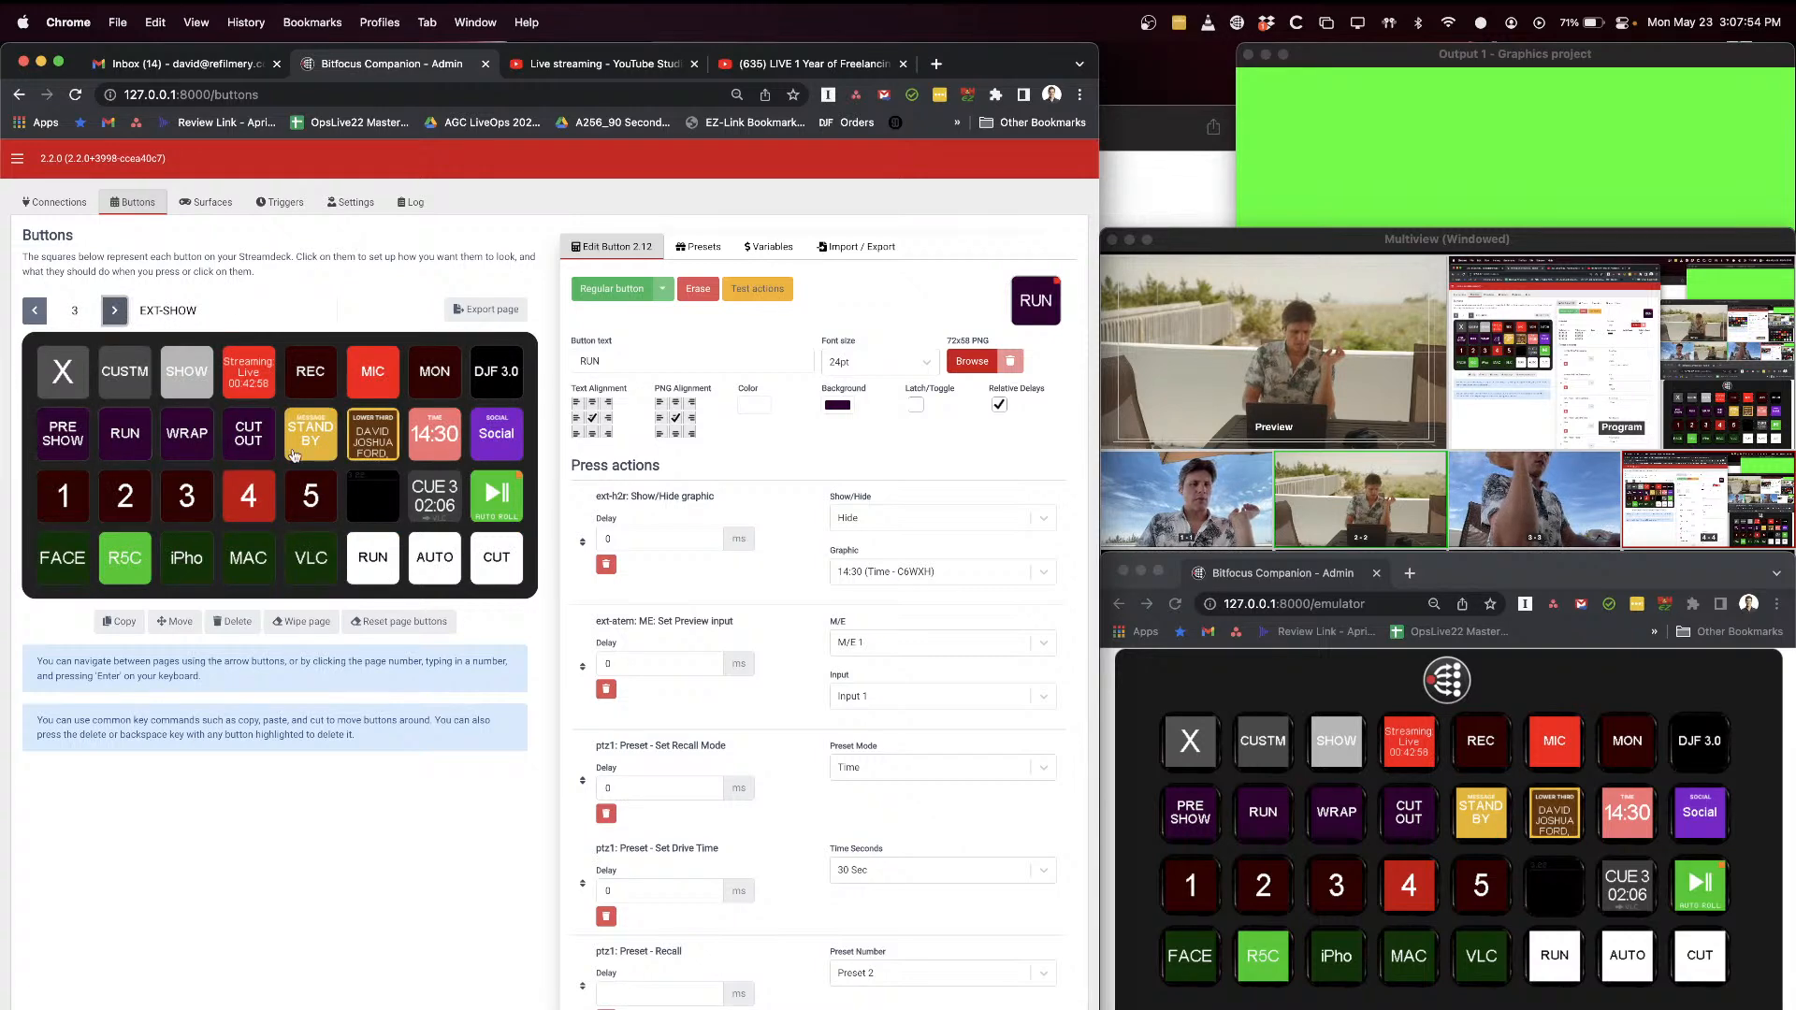
{"action": "left_click", "coordinate": [73, 442]}
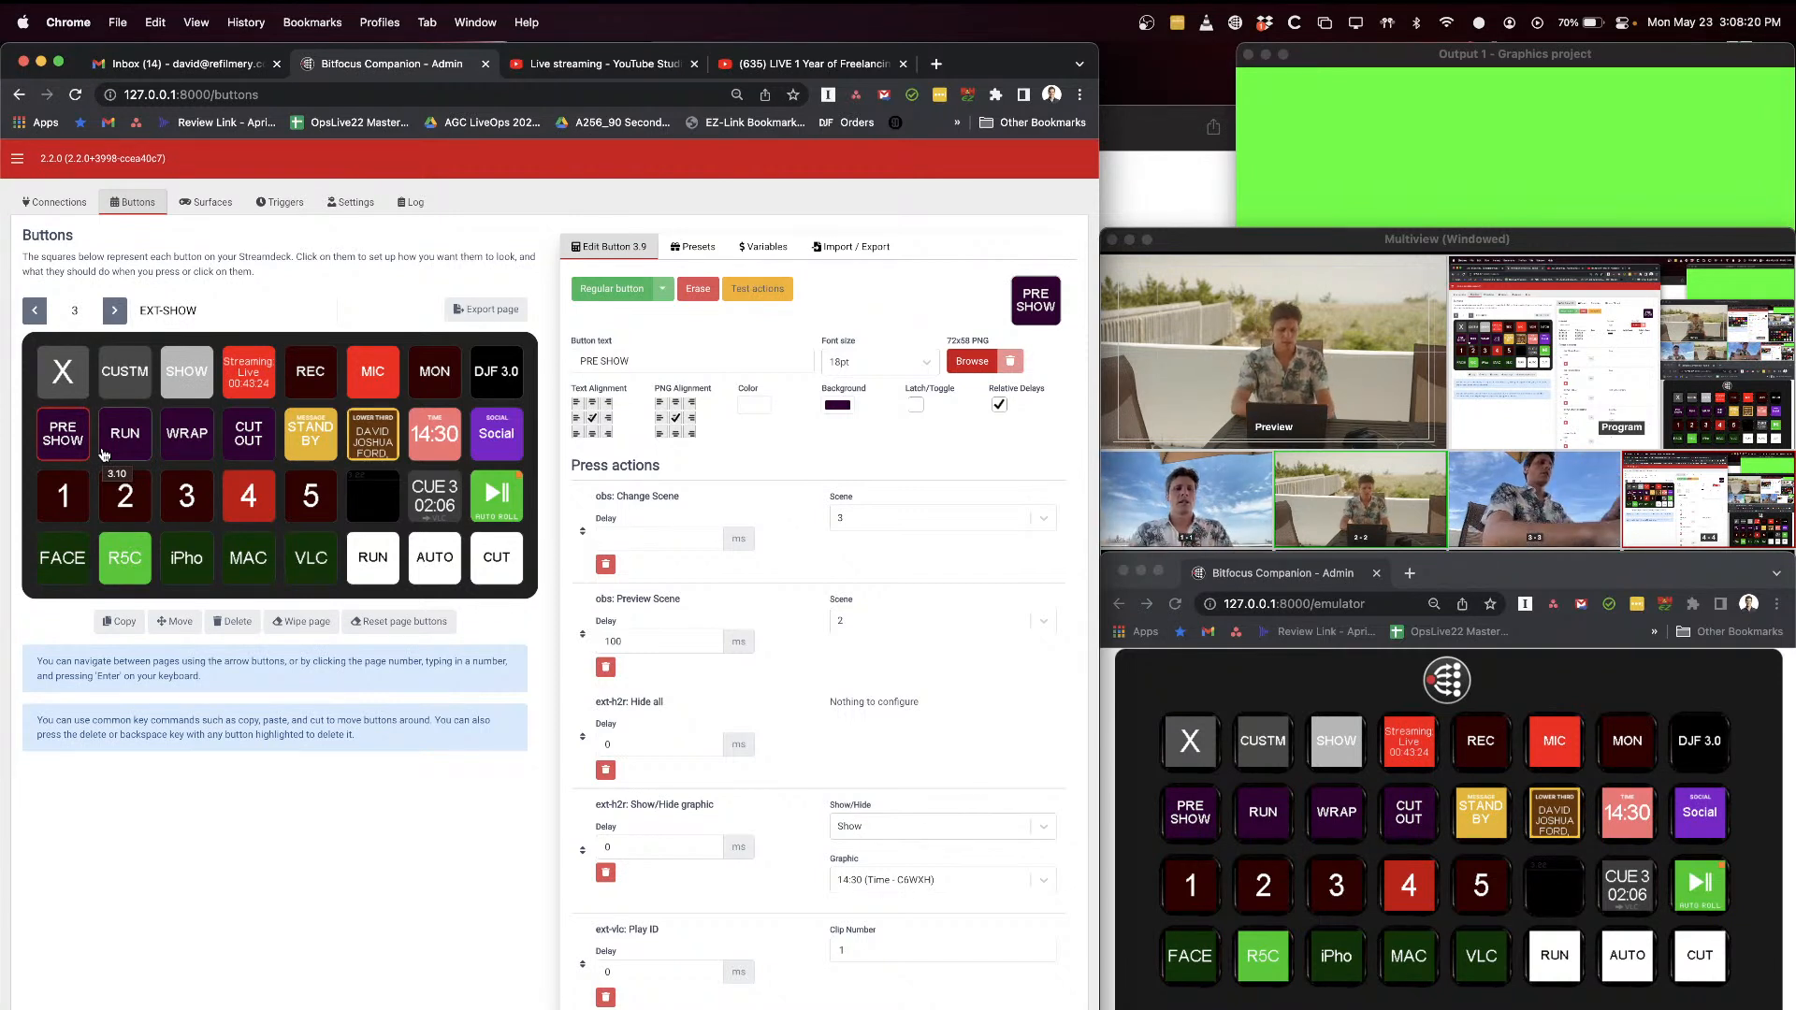
Step: Switch to H2R Graphics and check the Social chat messages
{"action": "key", "text": "super+Tab"}
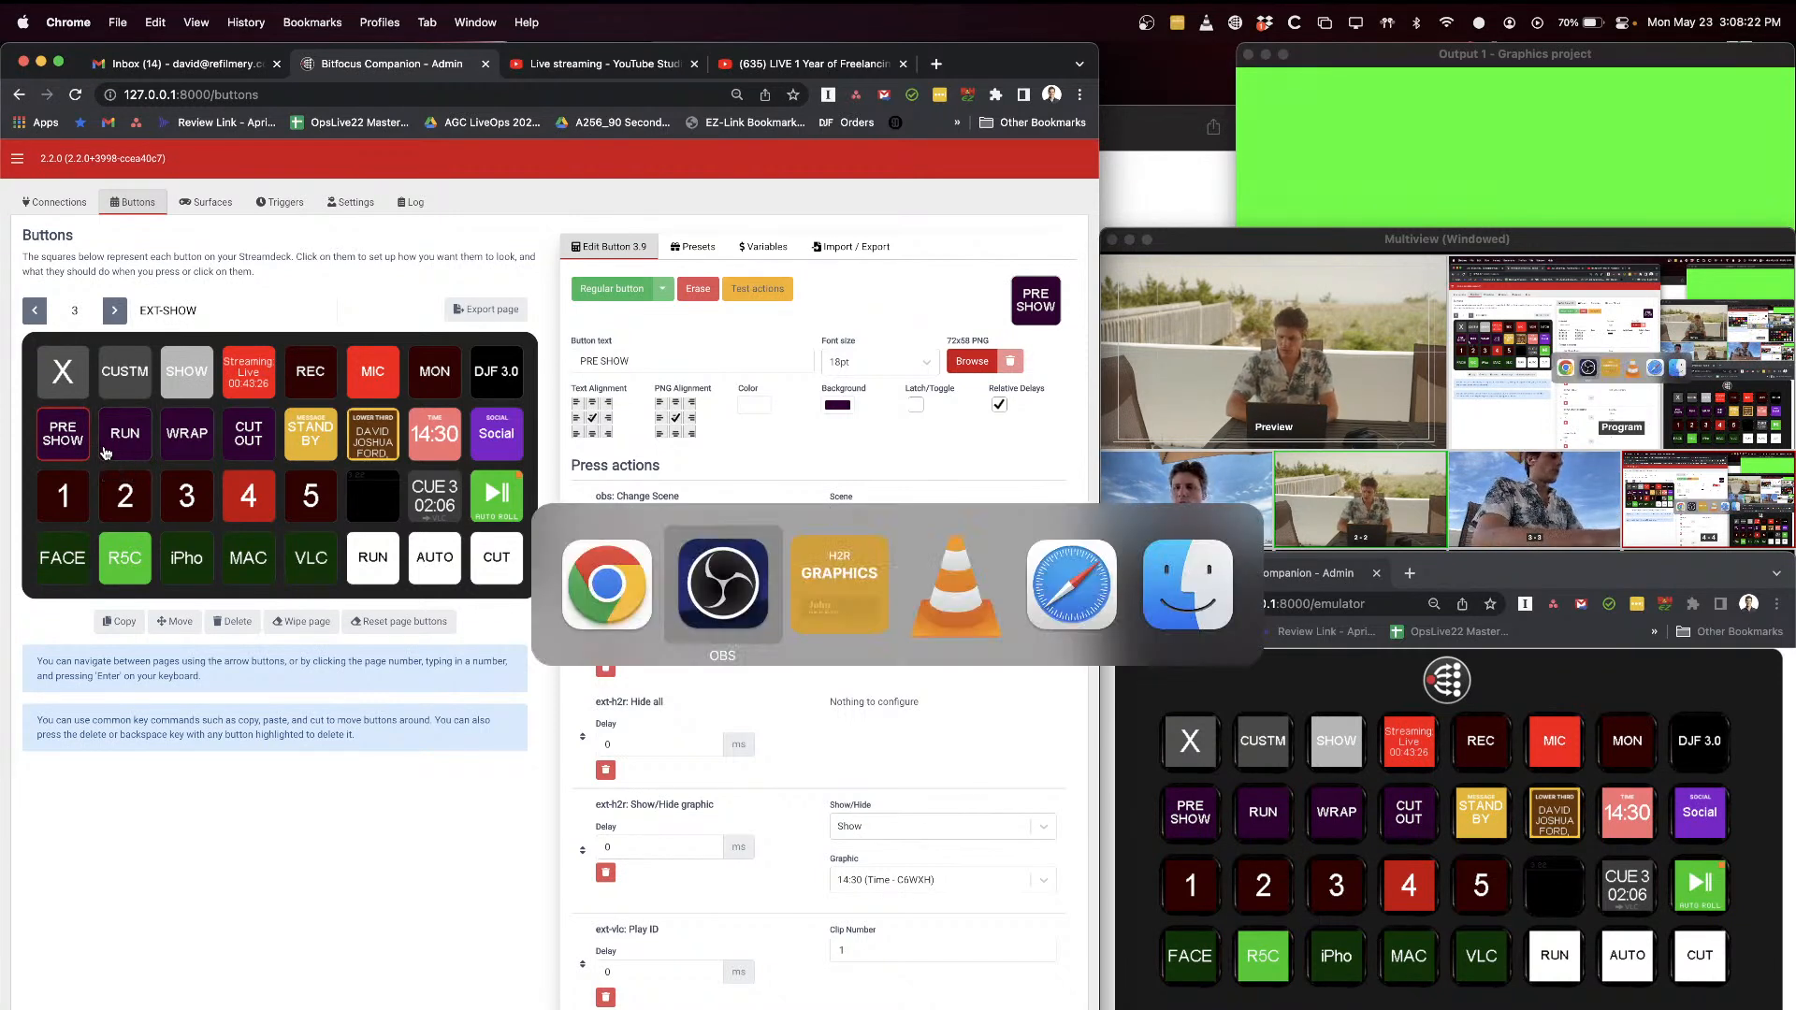
{"action": "key", "text": "super+Tab"}
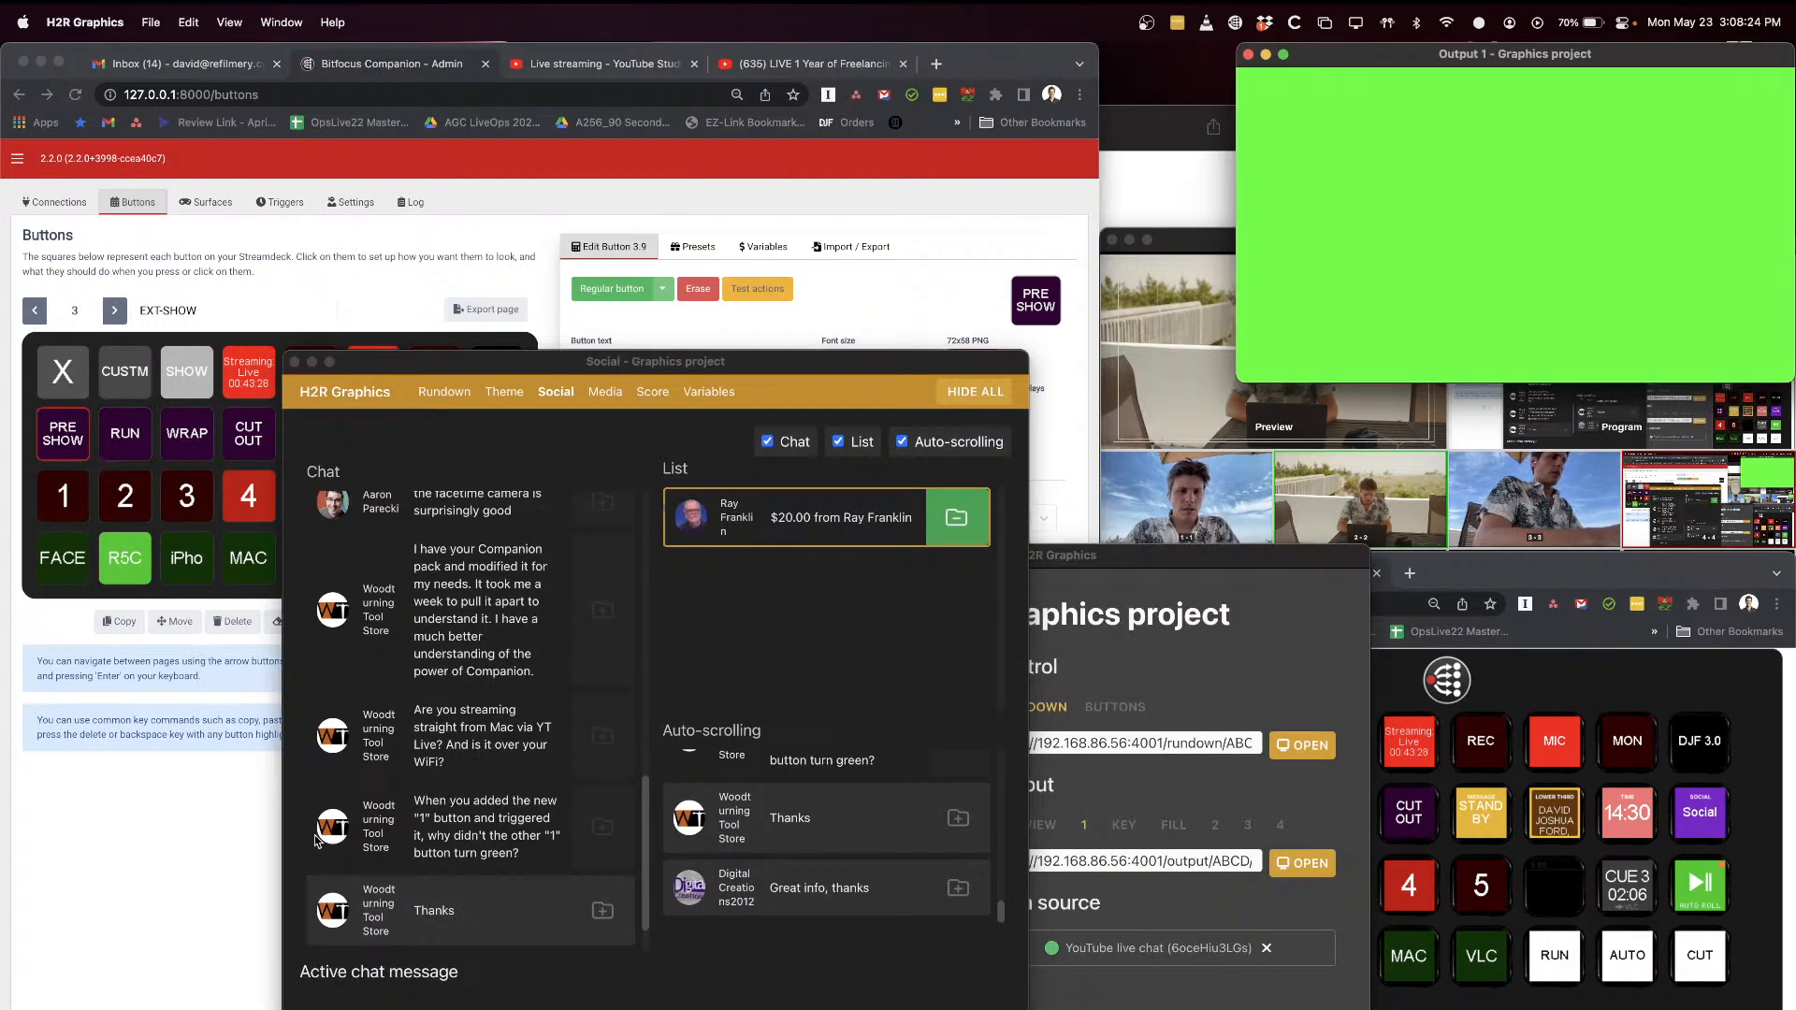
{"action": "scroll", "coordinate": [402, 842], "scroll_direction": "up", "scroll_amount": 10}
{"action": "scroll", "coordinate": [407, 680], "scroll_direction": "down", "scroll_amount": 10}
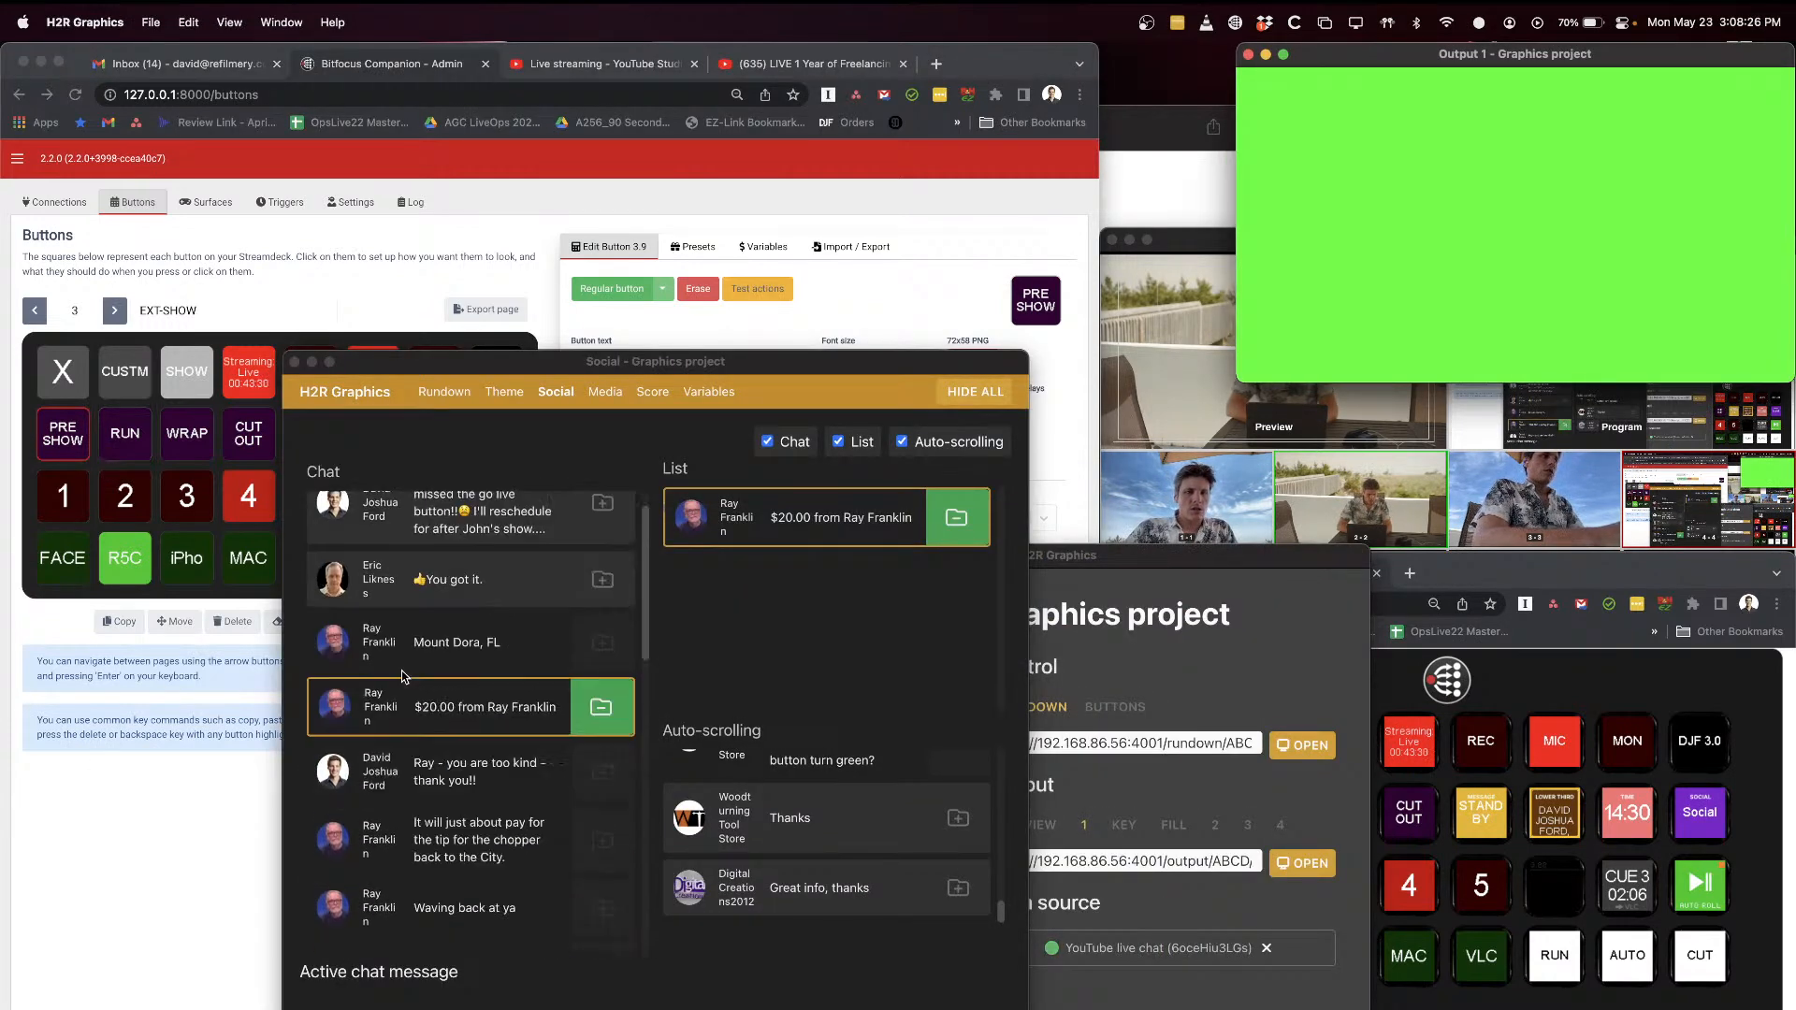
Step: Open the H2R Graphics rundown, move its window higher on the screen, and review the listed graphics
{"action": "left_click", "coordinate": [442, 394]}
{"action": "left_click", "coordinate": [443, 393]}
{"action": "left_click_drag", "start_coordinate": [450, 351], "coordinate": [468, 90]}
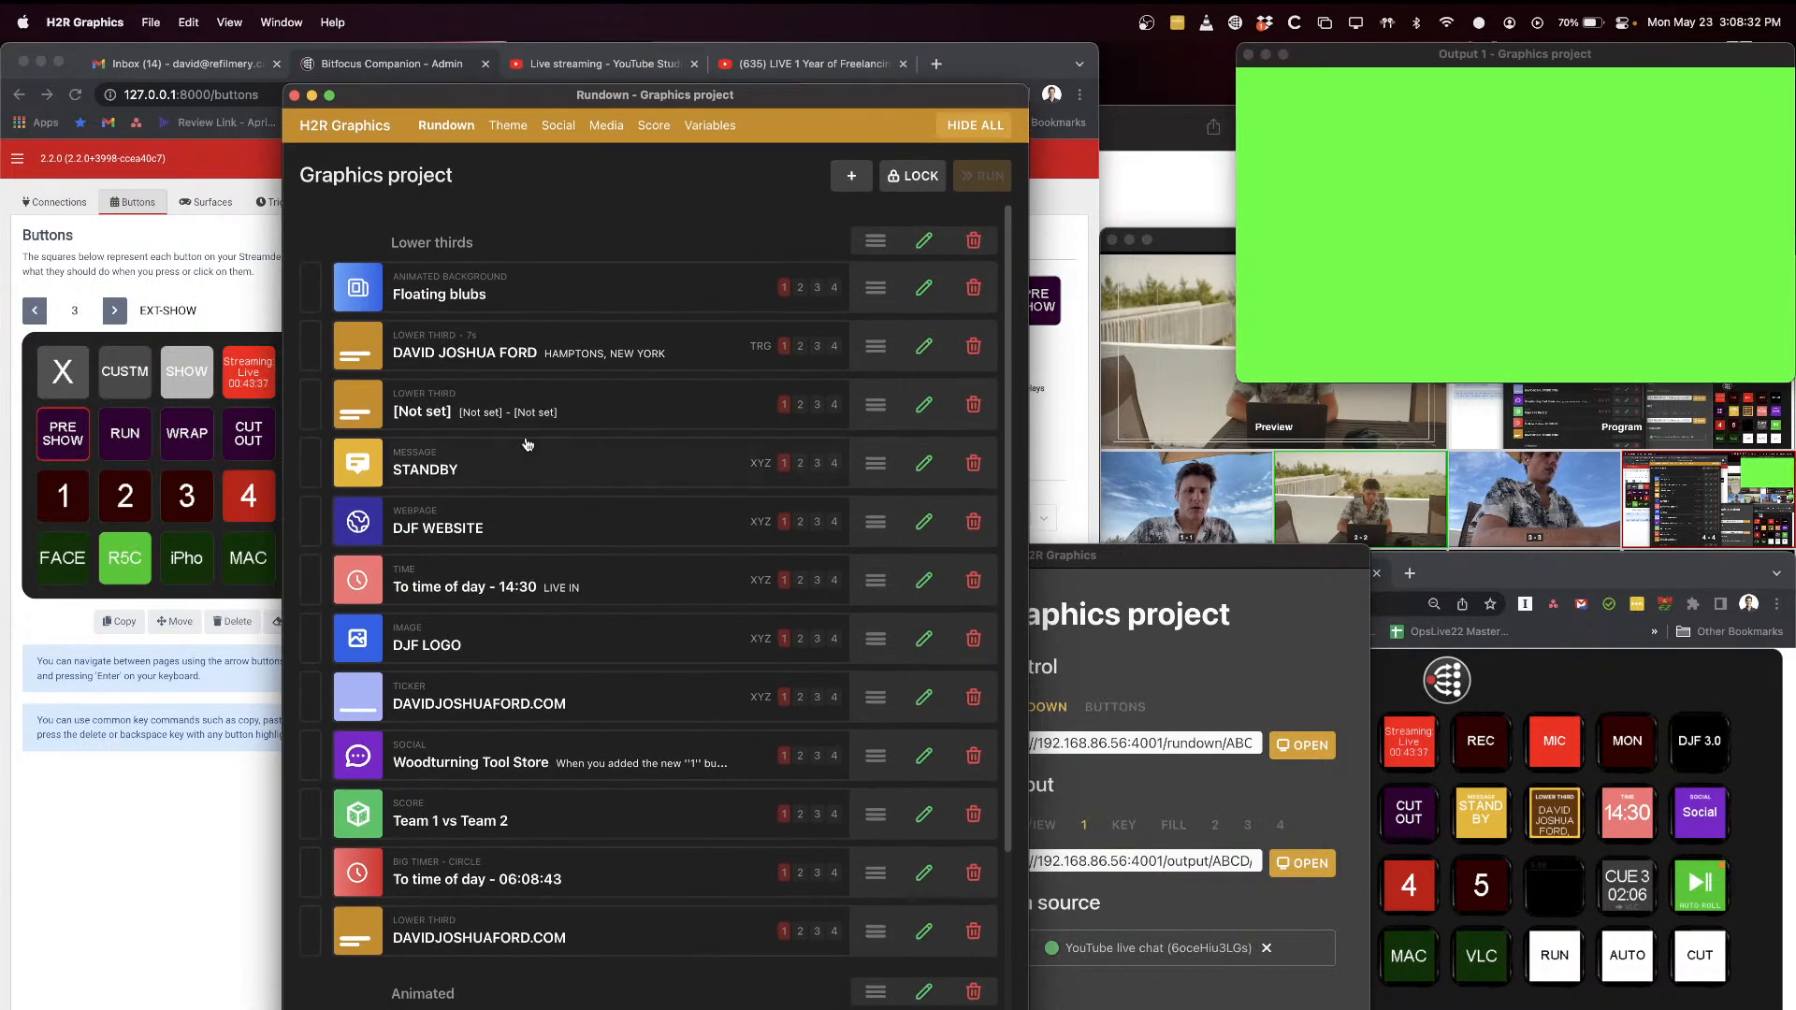
{"action": "scroll", "coordinate": [519, 477], "scroll_direction": "down", "scroll_amount": 5}
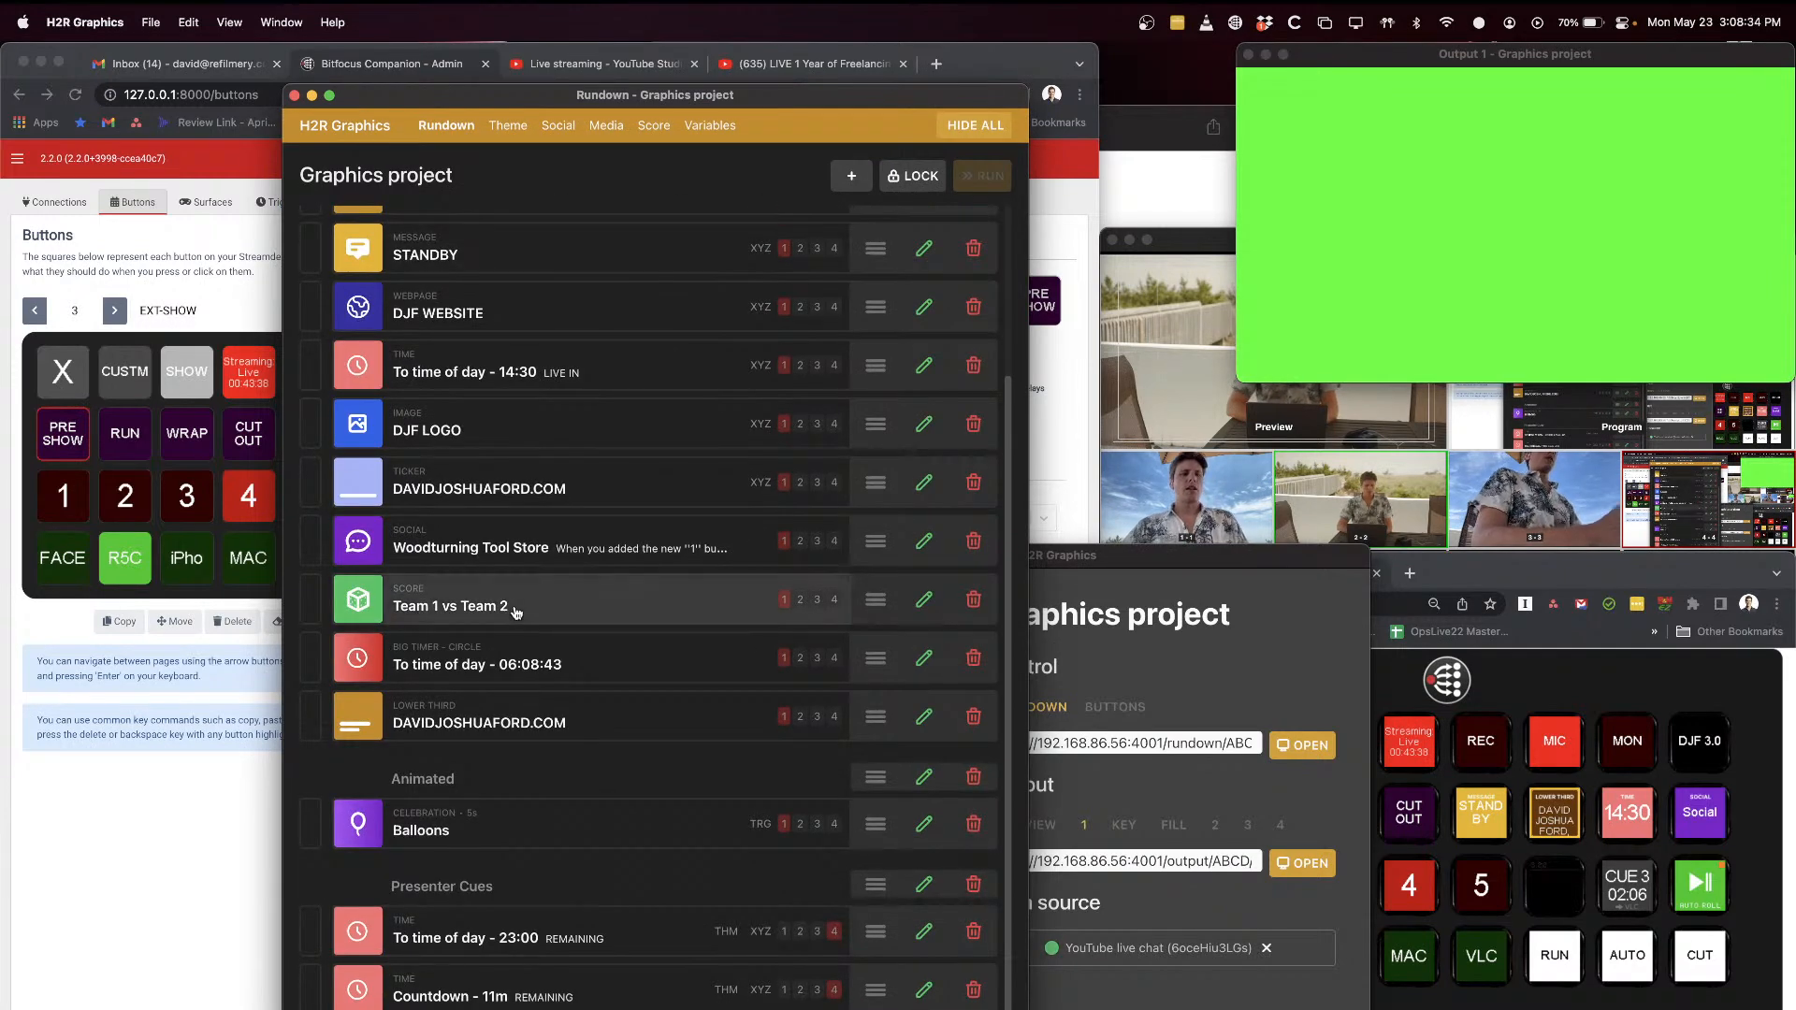
{"action": "scroll", "coordinate": [550, 870], "scroll_direction": "up", "scroll_amount": 5}
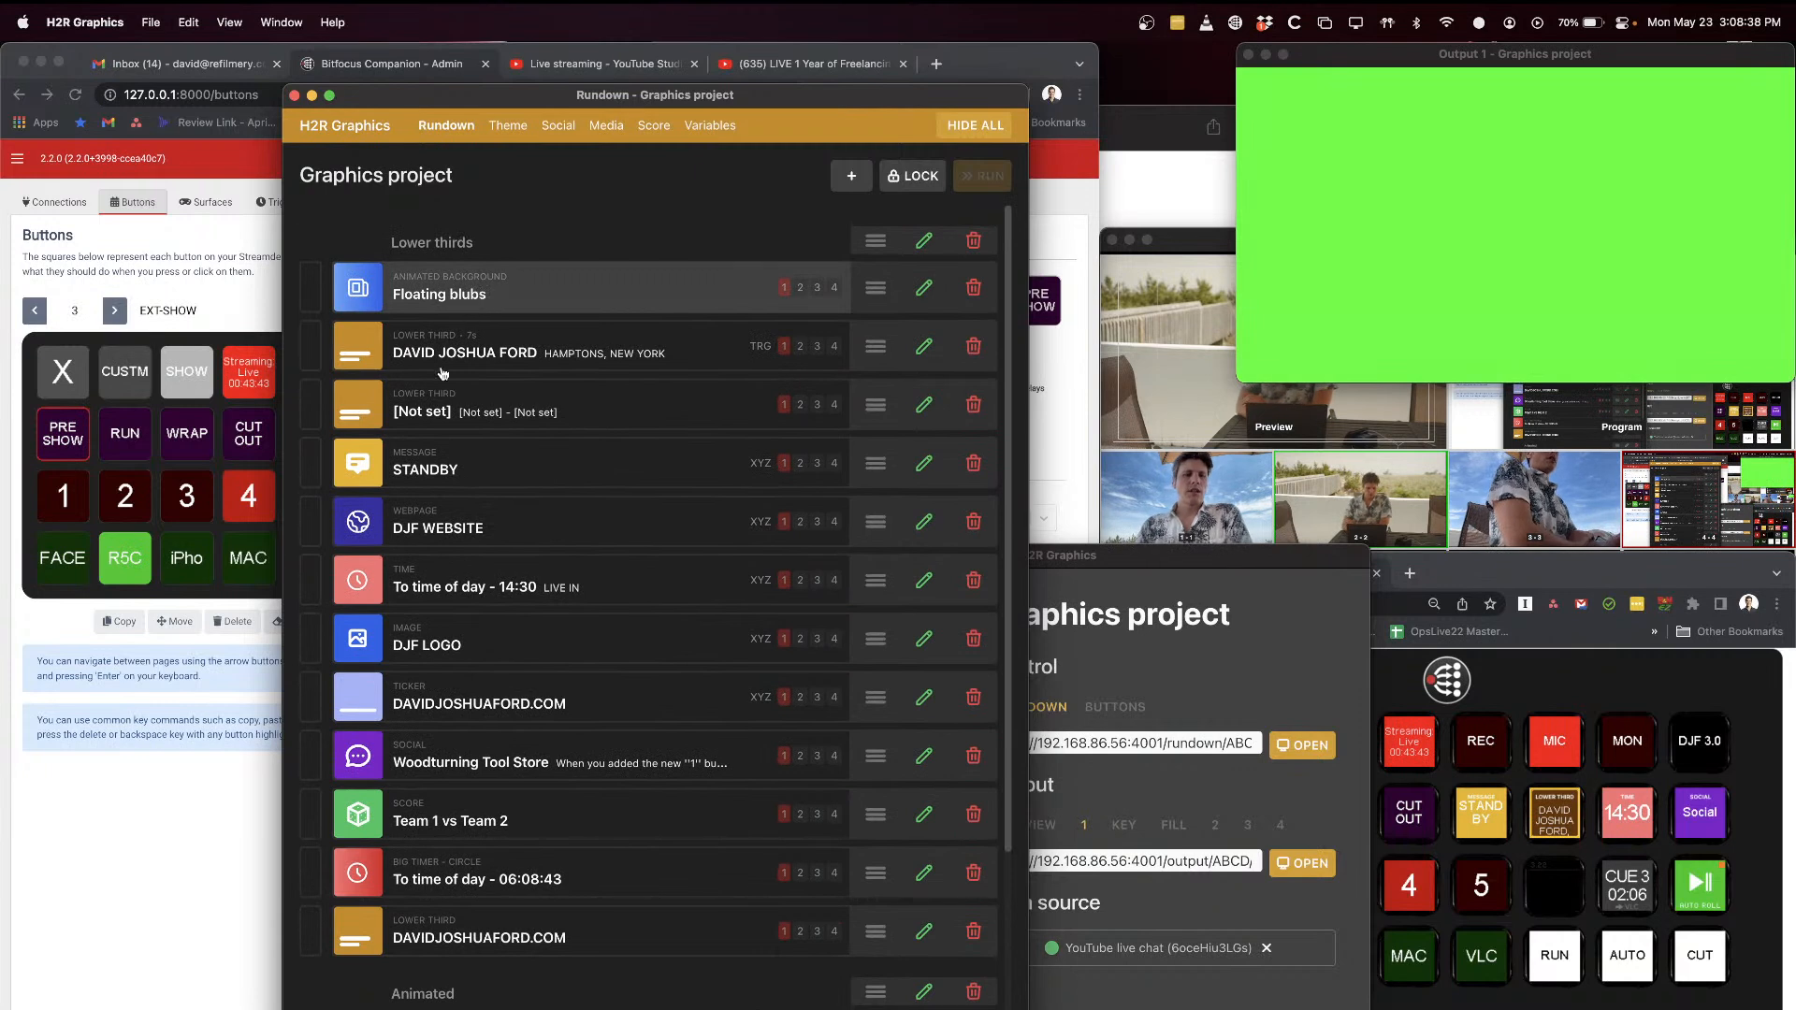
Step: Set the end time of the To time of day graphic with the LIVE IN message to 03:15:00 PM
{"action": "left_click", "coordinate": [550, 583]}
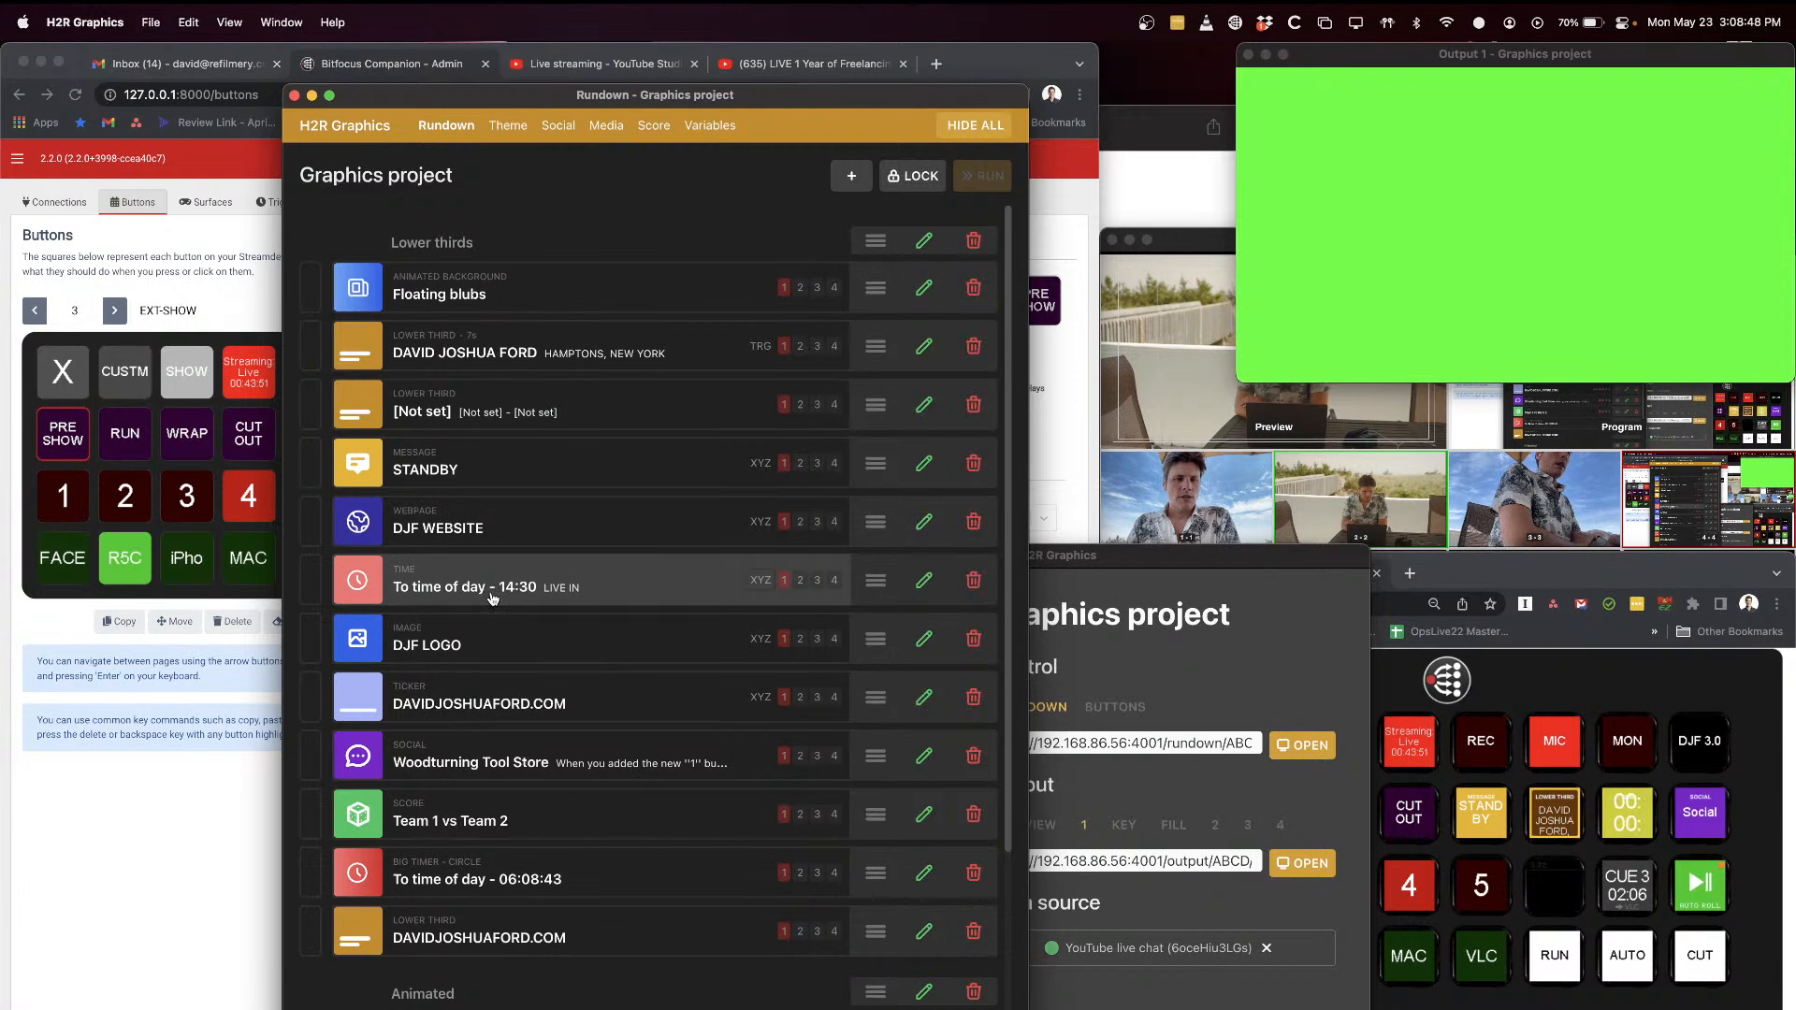
{"action": "left_click", "coordinate": [924, 580]}
{"action": "left_click", "coordinate": [889, 362]}
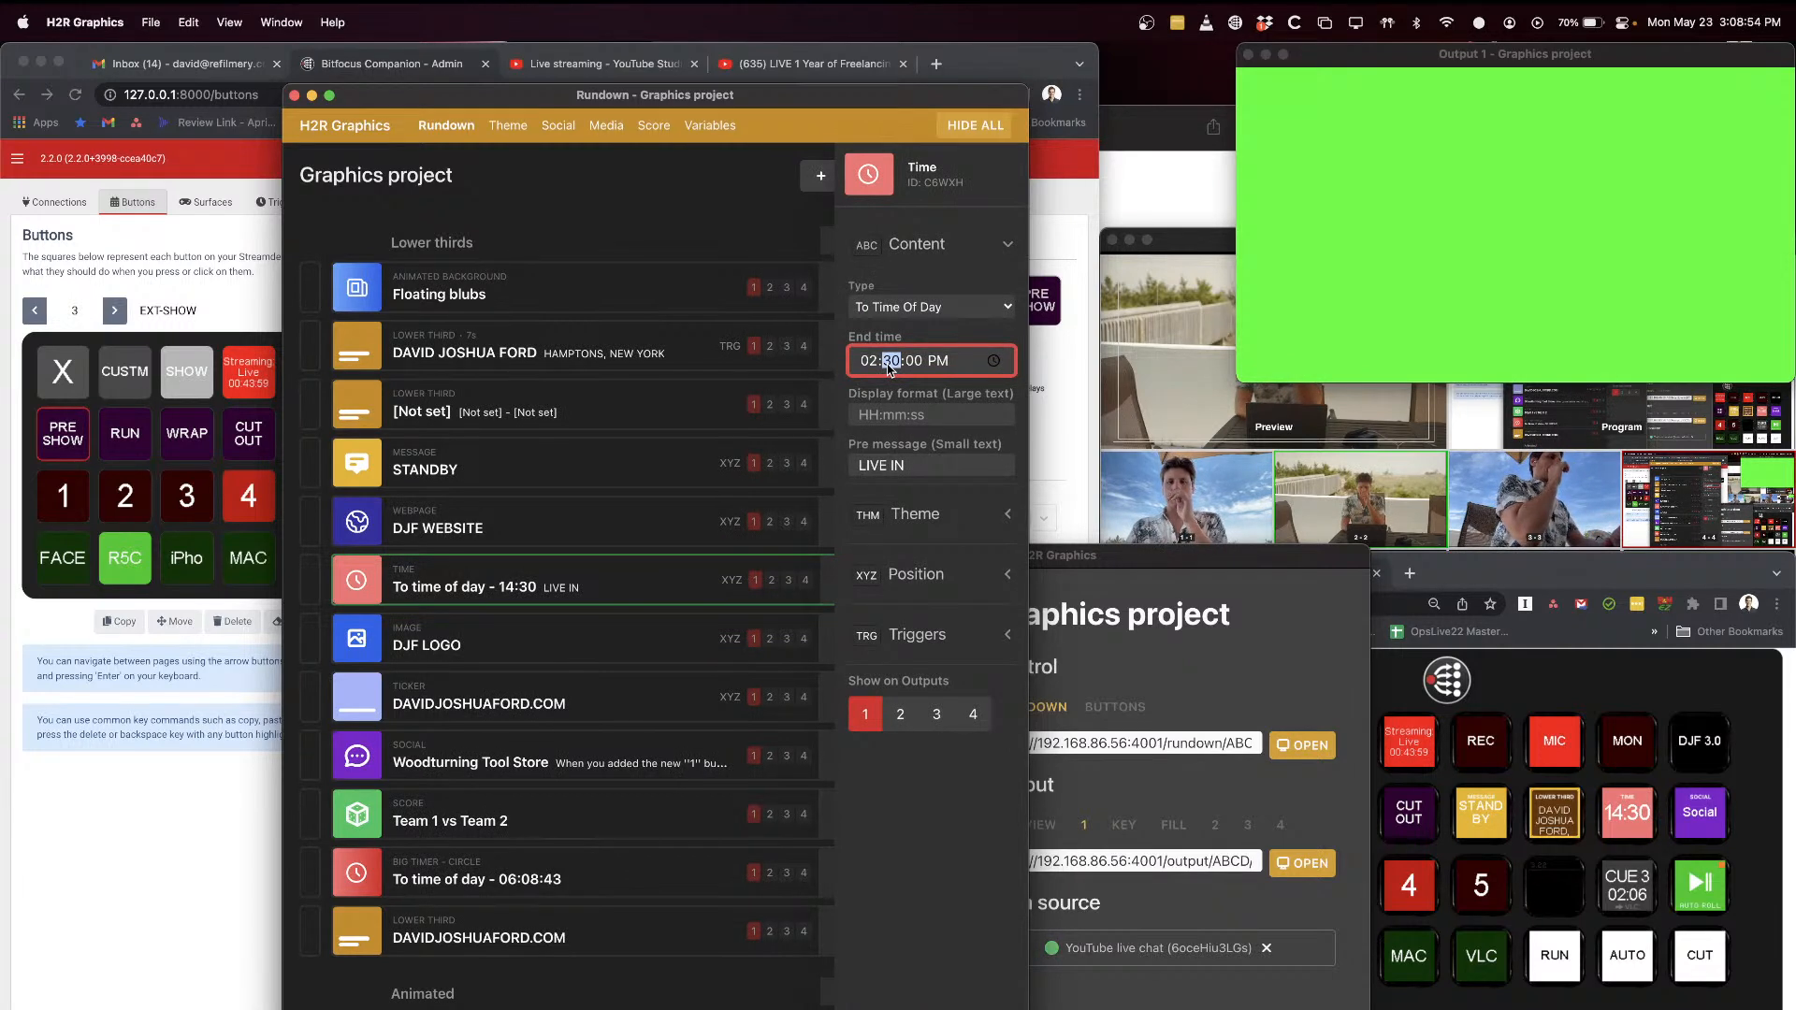
{"action": "key", "text": "Left"}
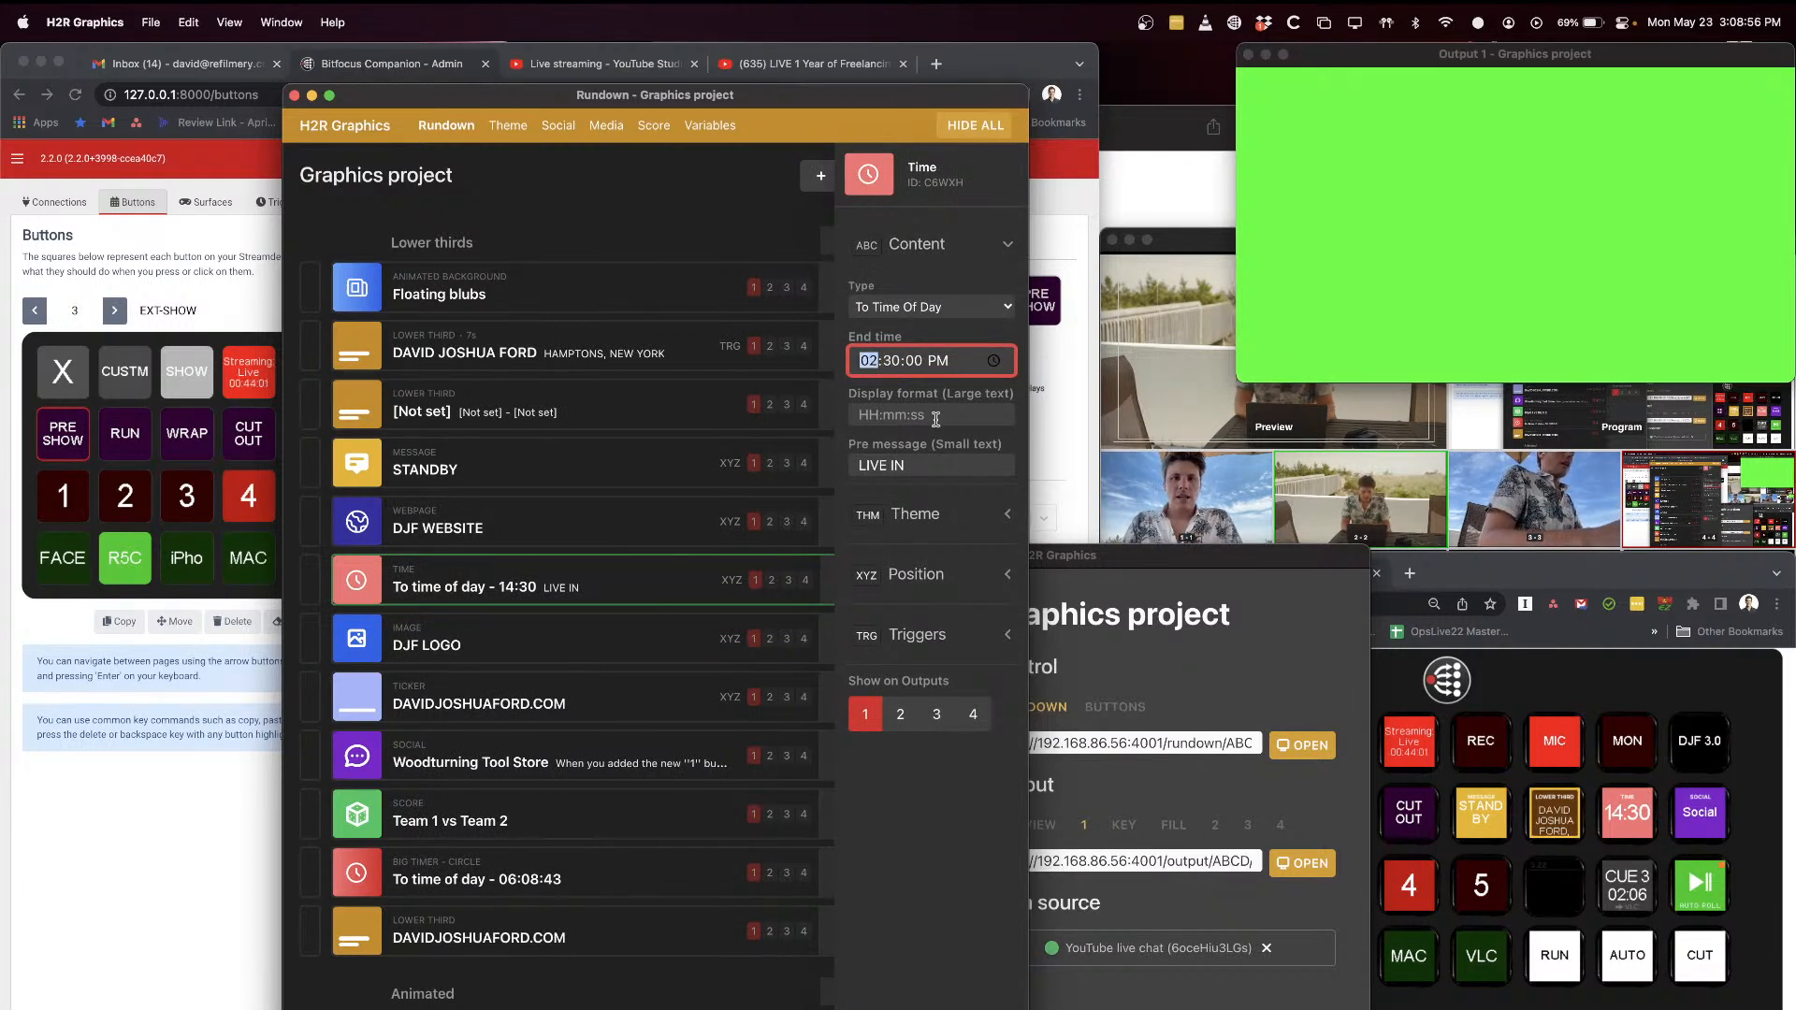
{"action": "type", "text": "3:"}
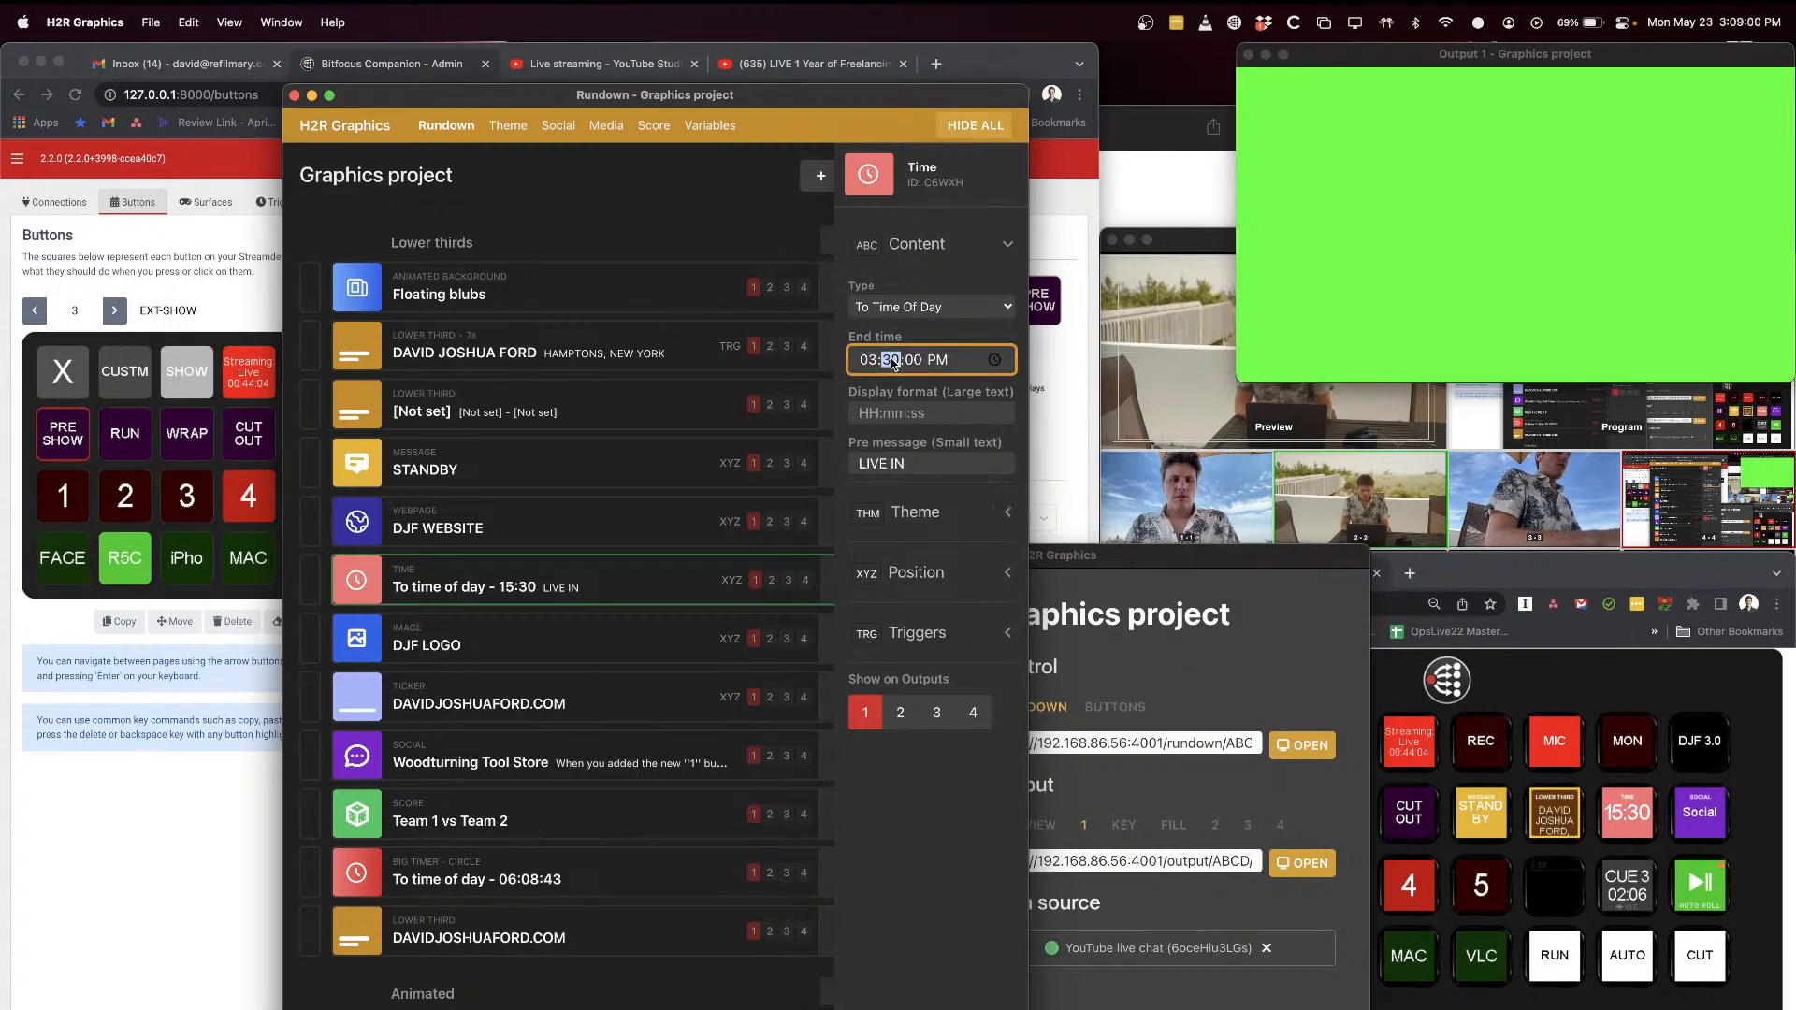
{"action": "type", "text": "15"}
{"action": "left_click", "coordinate": [946, 420]}
{"action": "key", "text": "Tab"}
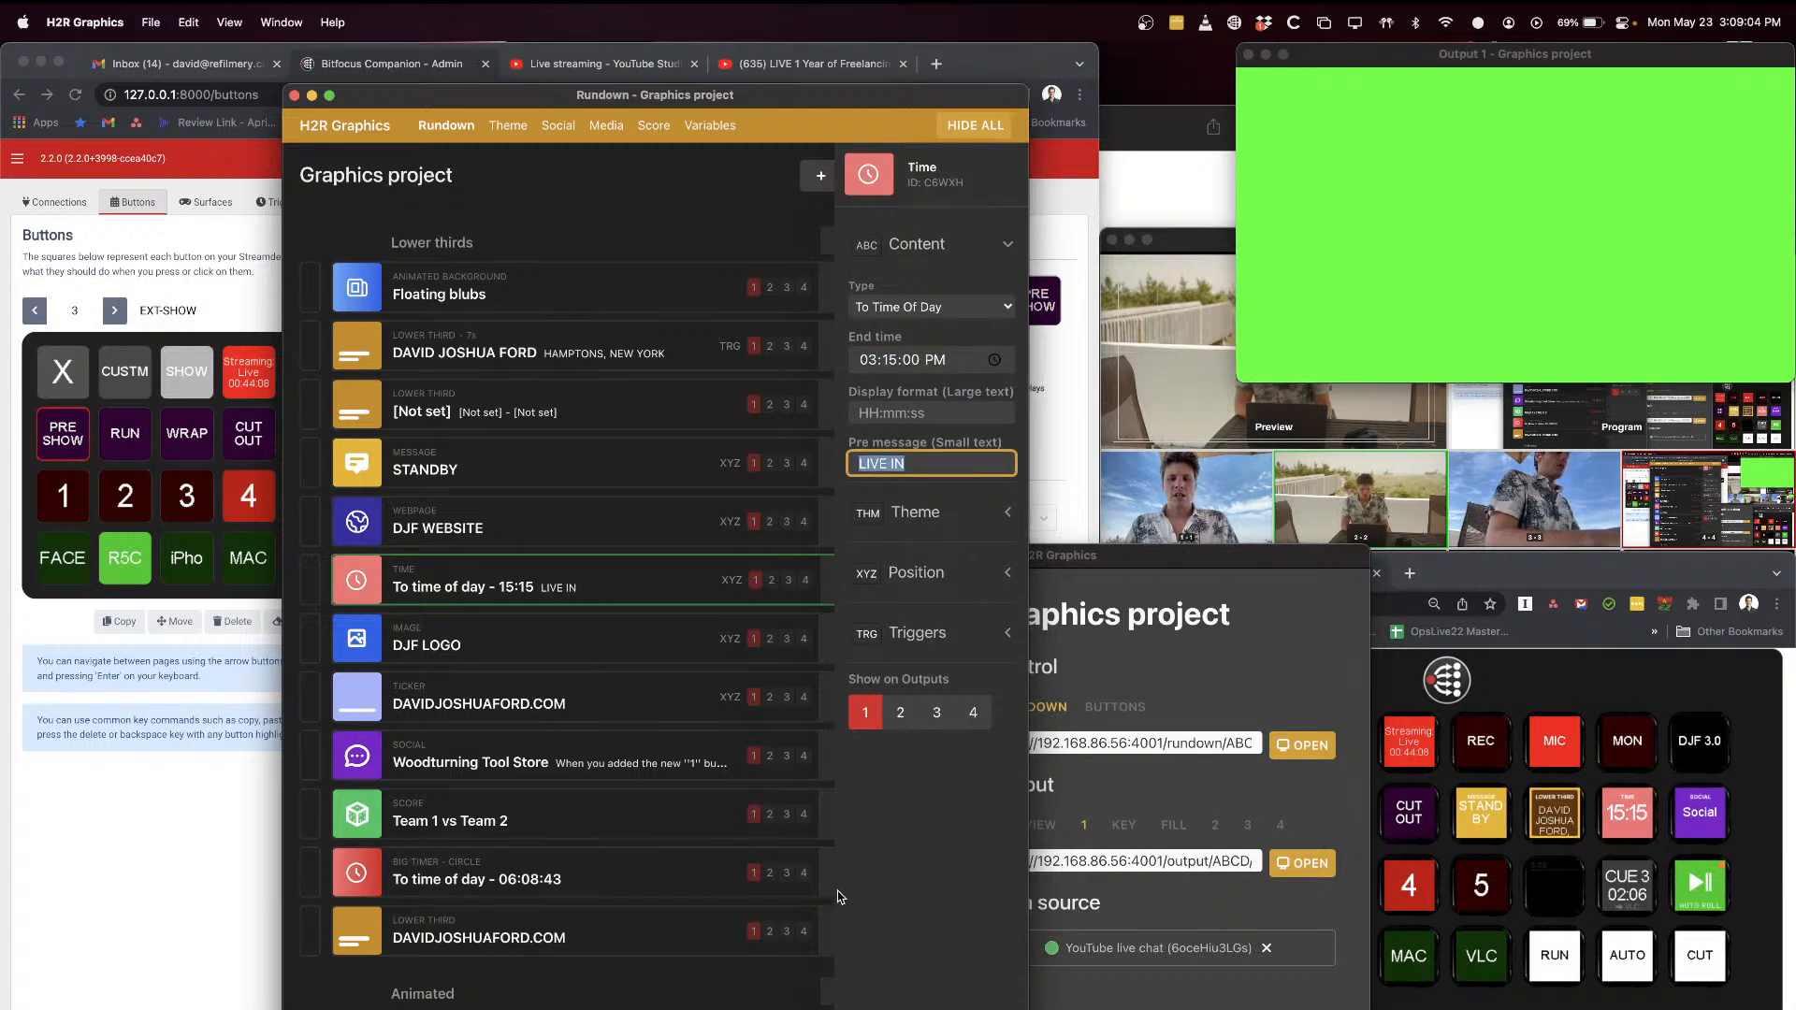
{"action": "key", "text": "Escape"}
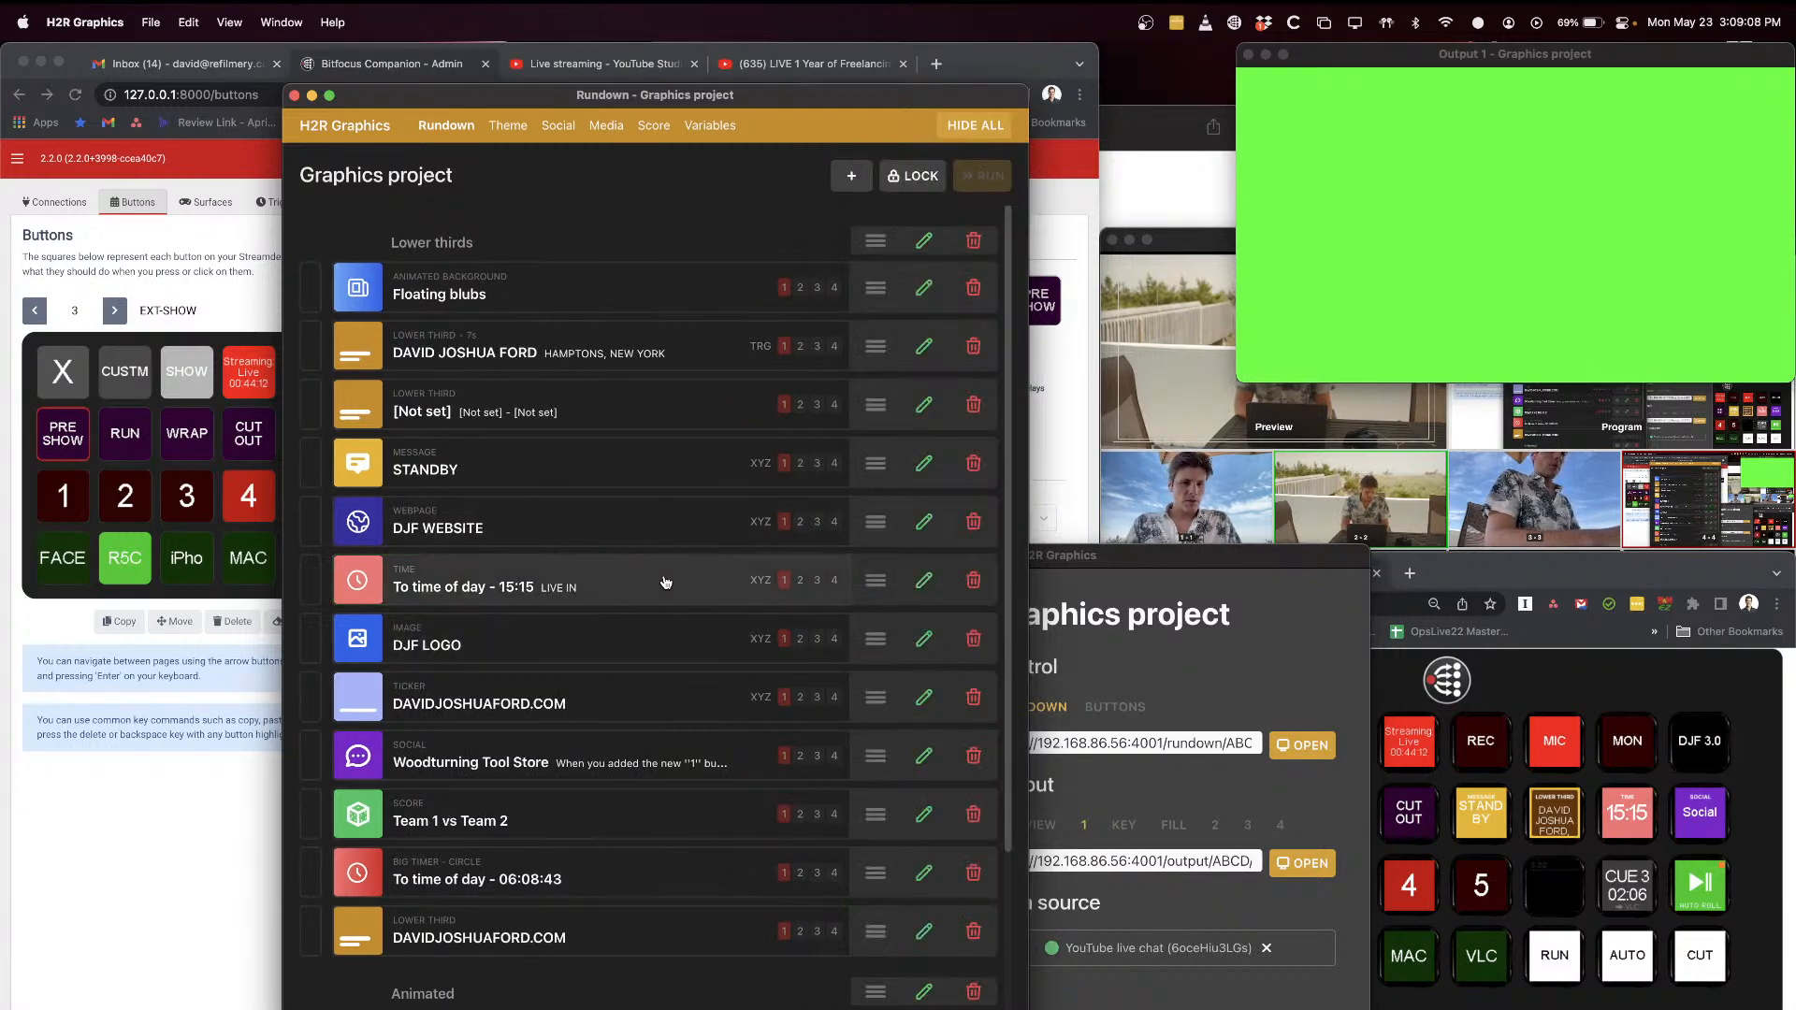
Step: Try REMAINING as the pre message of the To time of day graphic, and replace it with END IN
{"action": "left_click", "coordinate": [906, 568]}
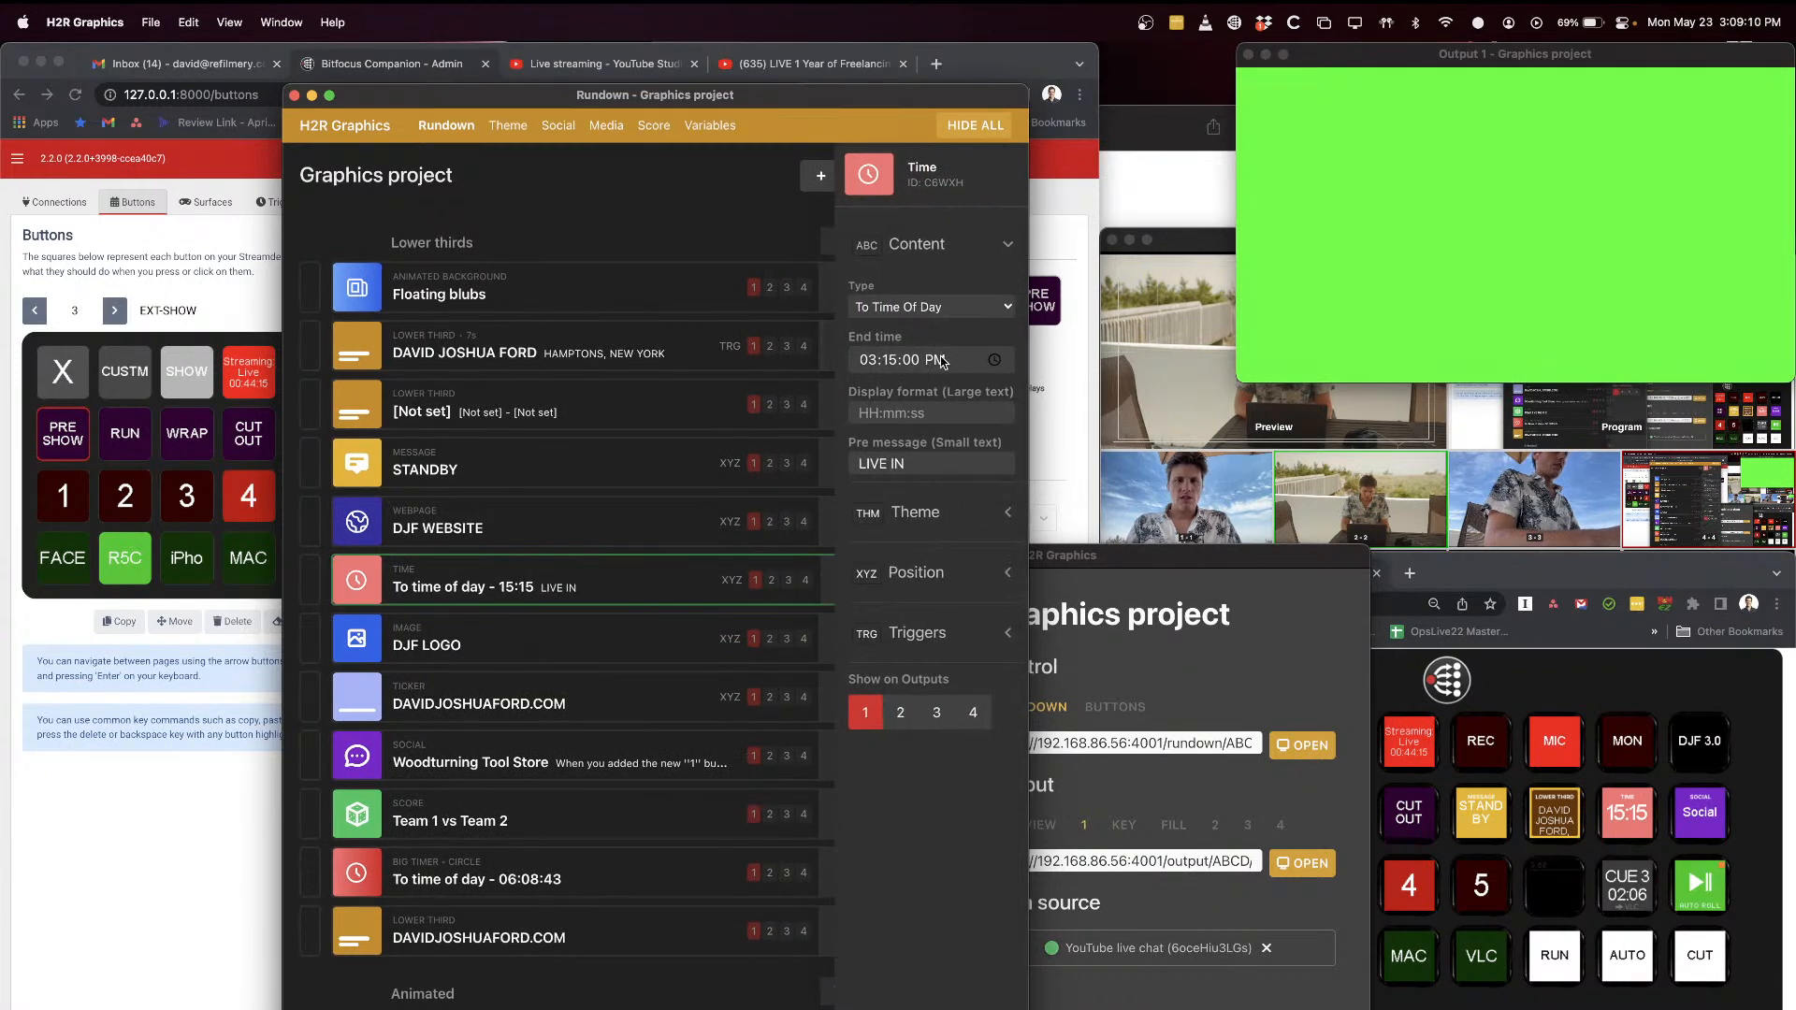
{"action": "left_click", "coordinate": [924, 466]}
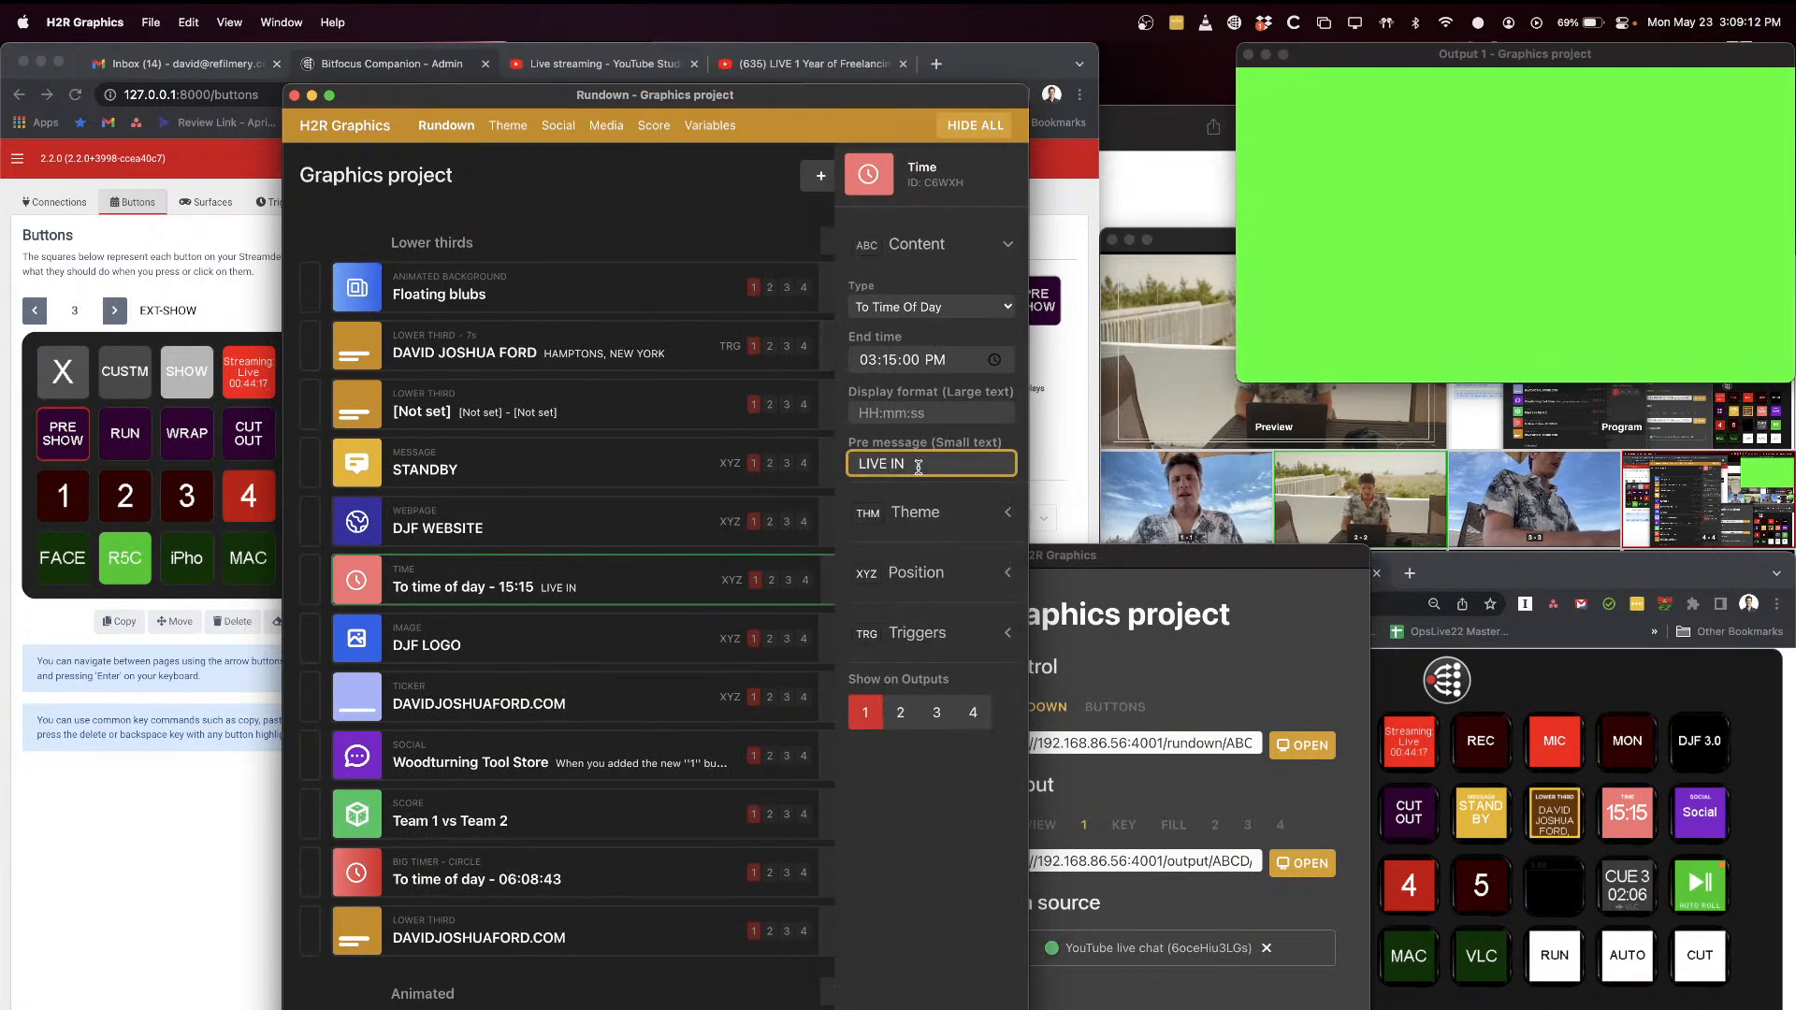
{"action": "left_click_drag", "start_coordinate": [919, 467], "coordinate": [812, 444]}
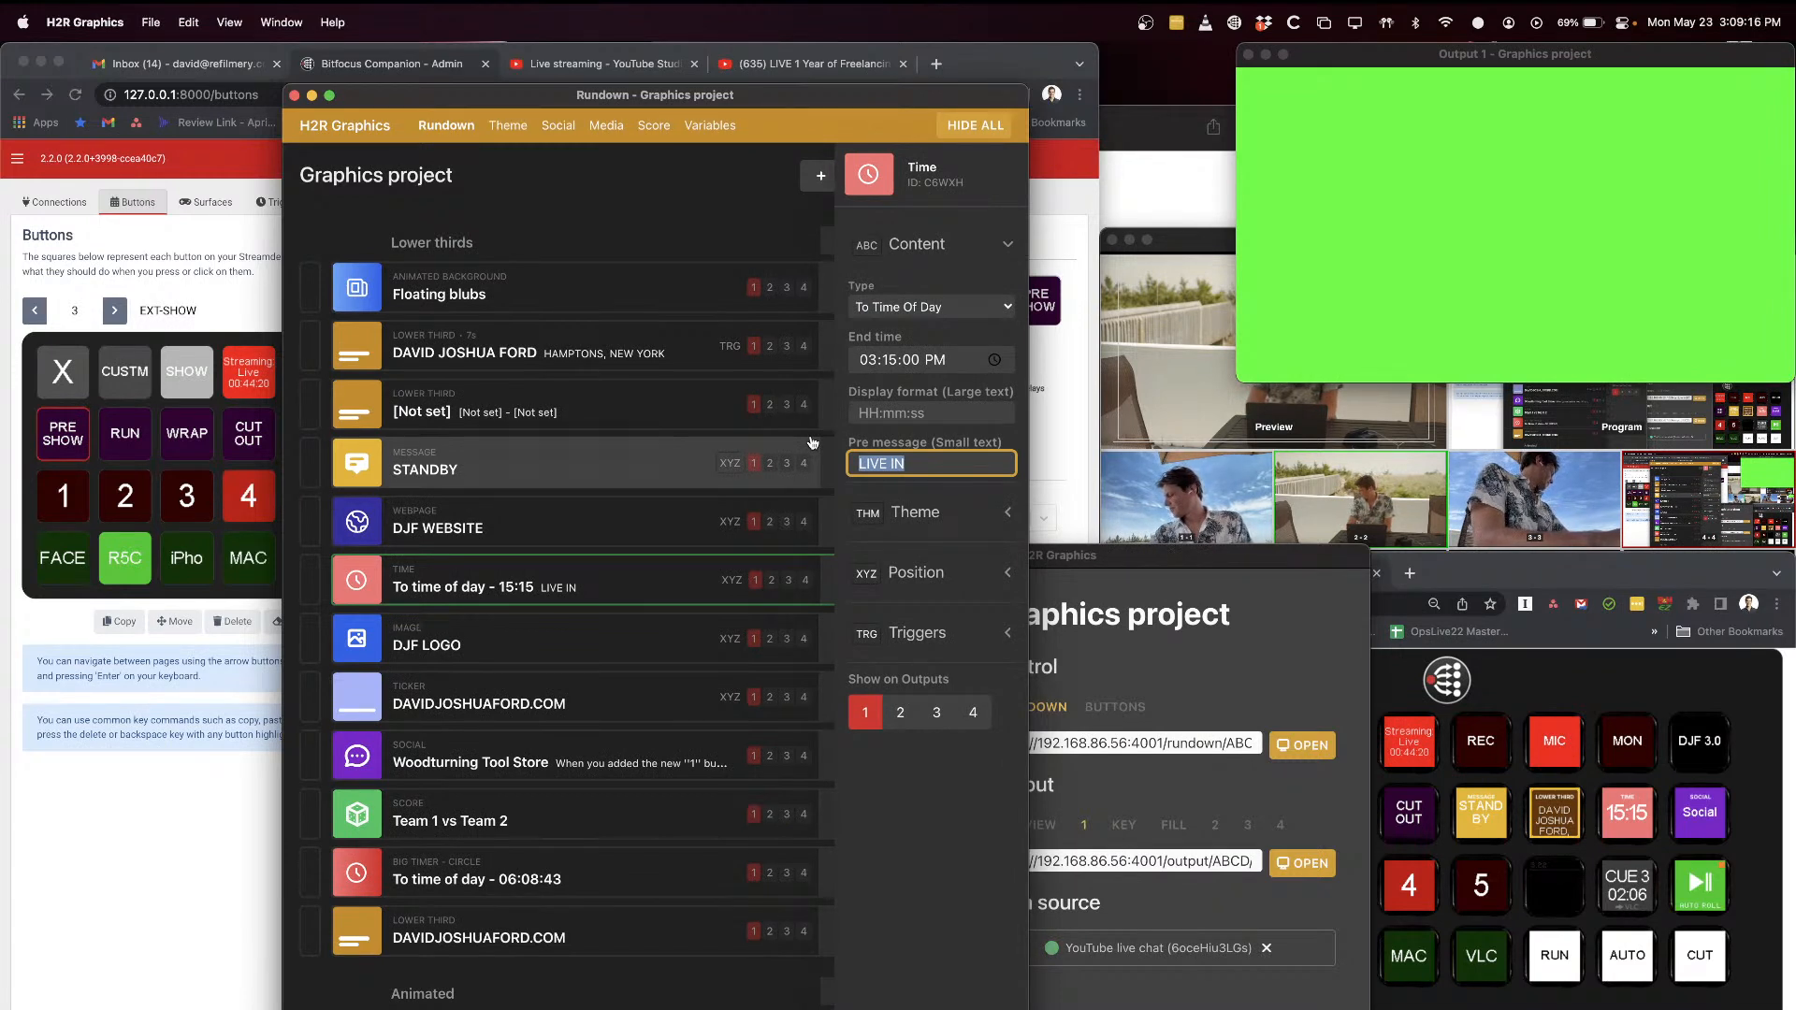
{"action": "type", "text": "REMAINING"}
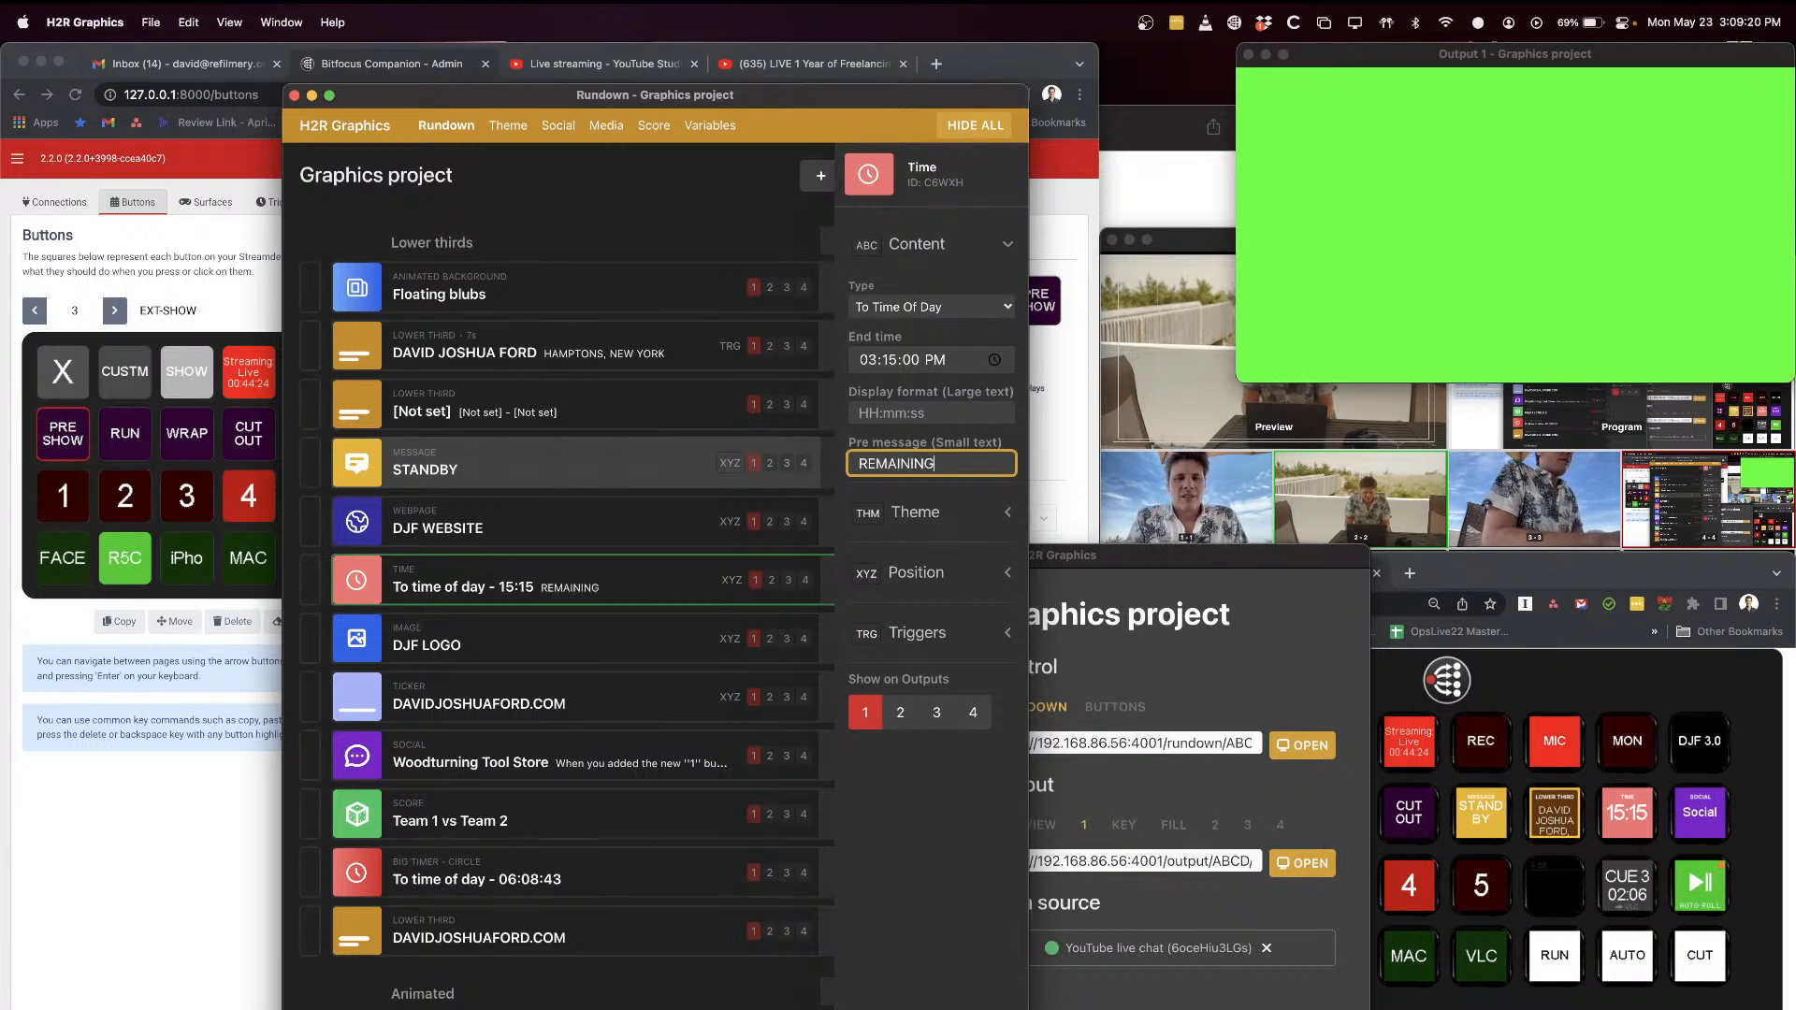
{"action": "key", "text": "super+a"}
{"action": "type", "text": "END"}
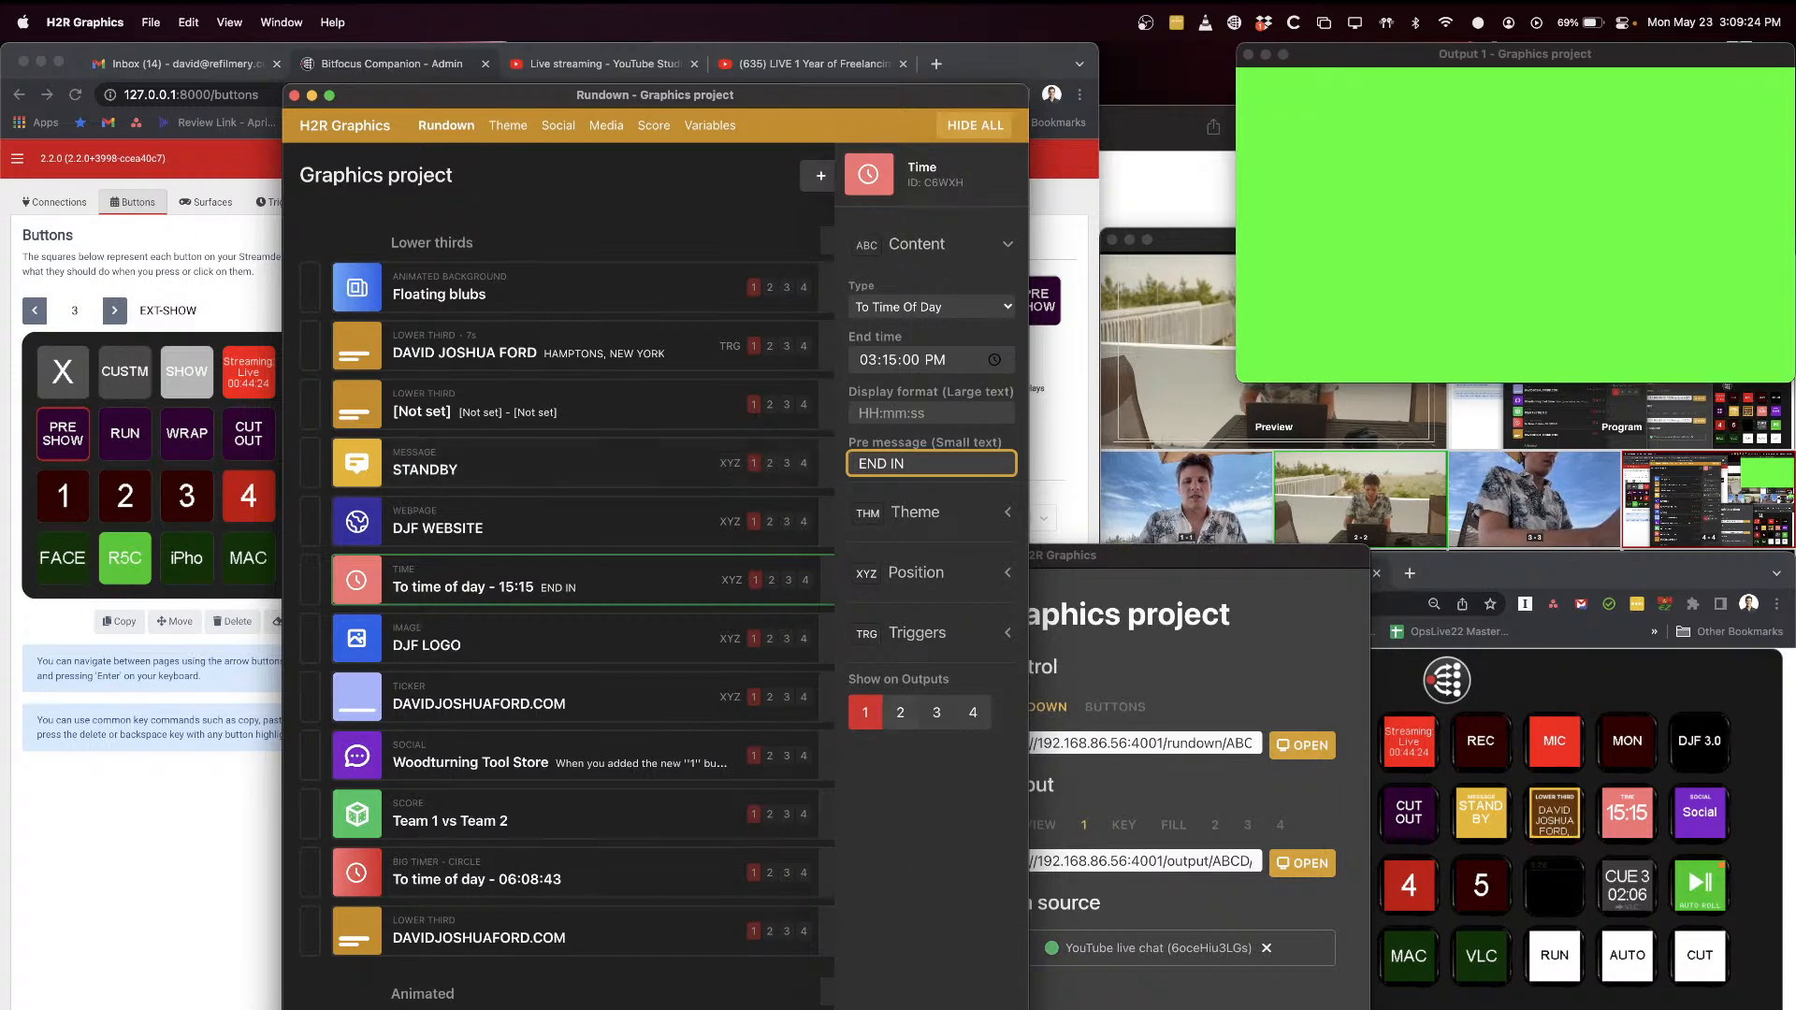
{"action": "key", "text": "Escape"}
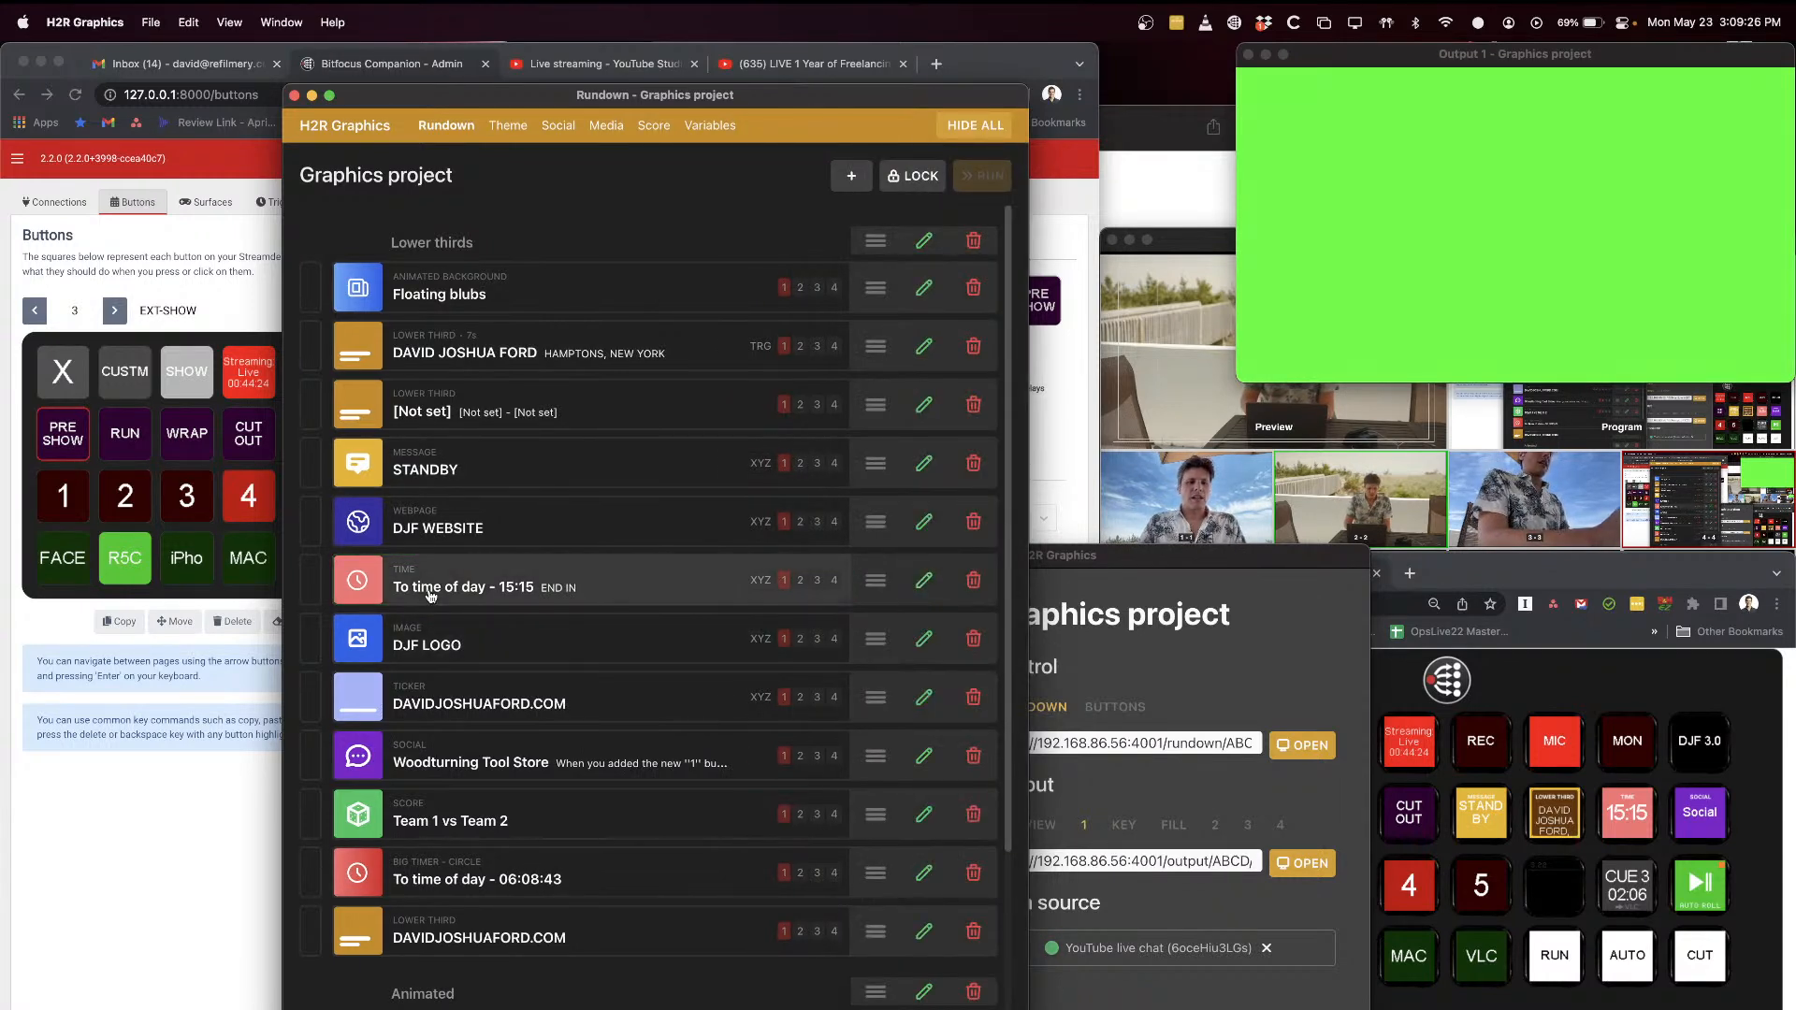
Step: Show the END IN countdown graphic on the output to preview it, and hide it again
{"action": "left_click", "coordinate": [501, 587]}
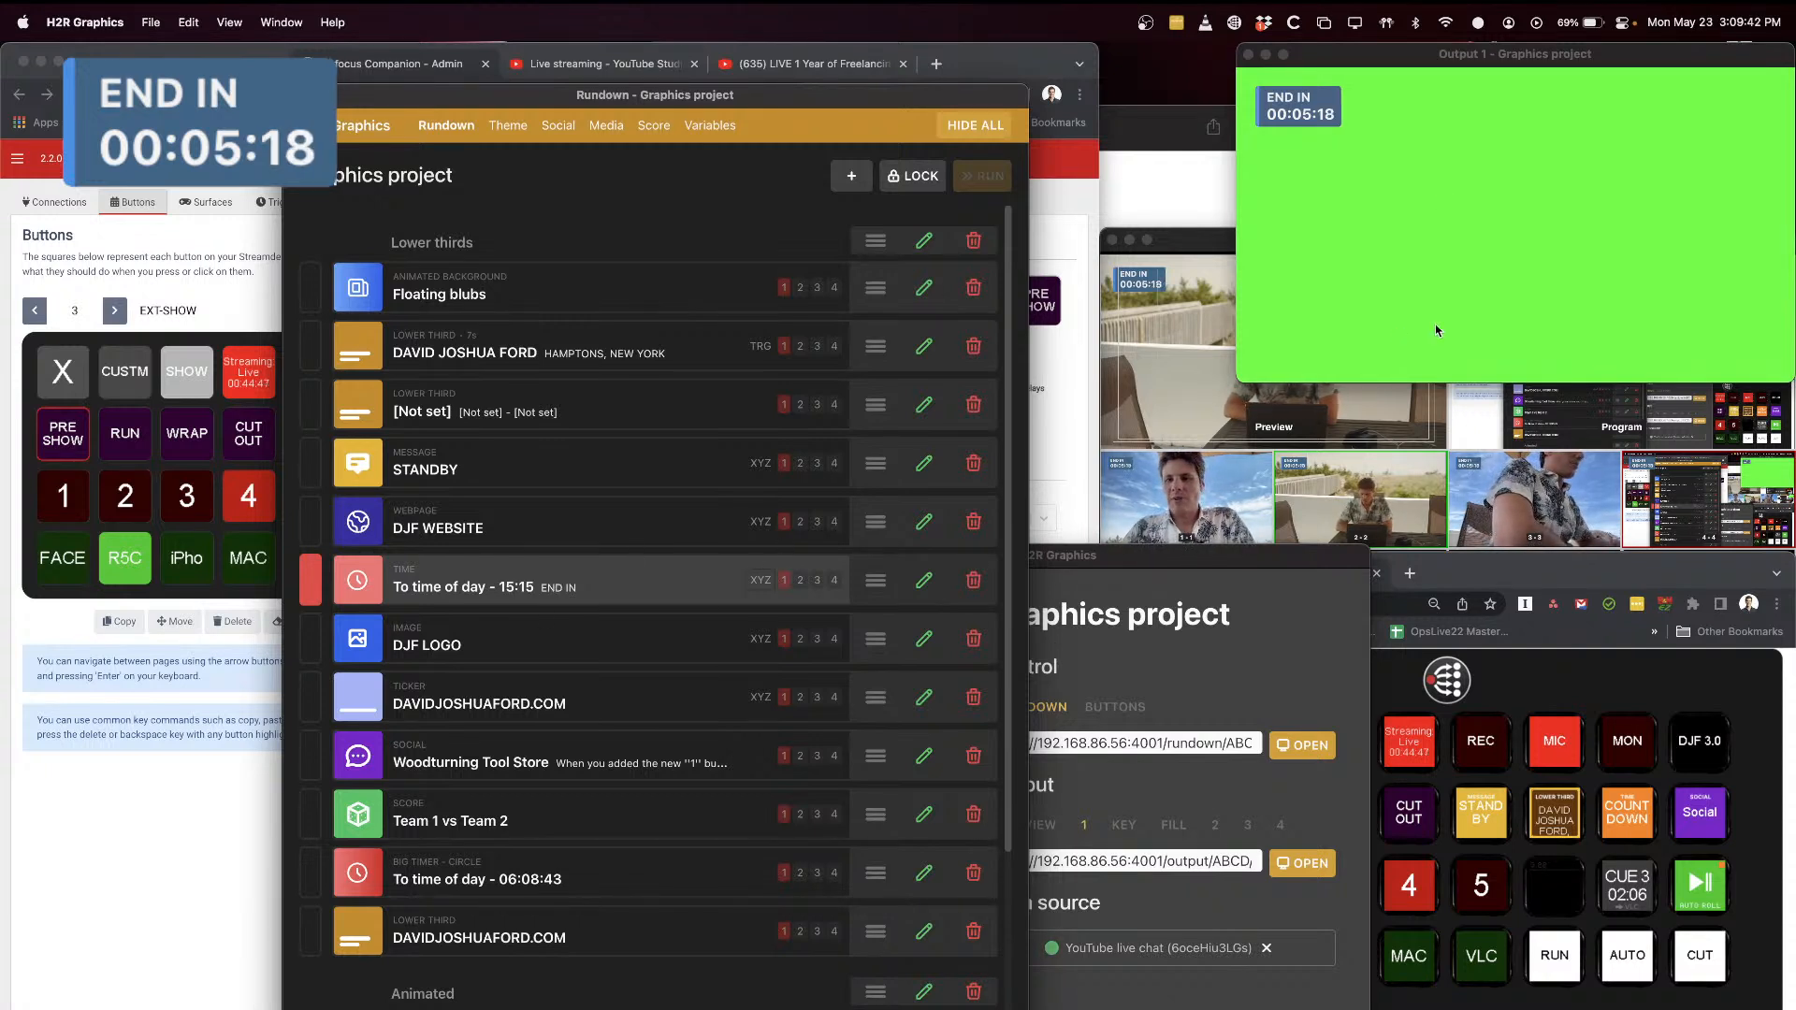
{"action": "left_click", "coordinate": [405, 590]}
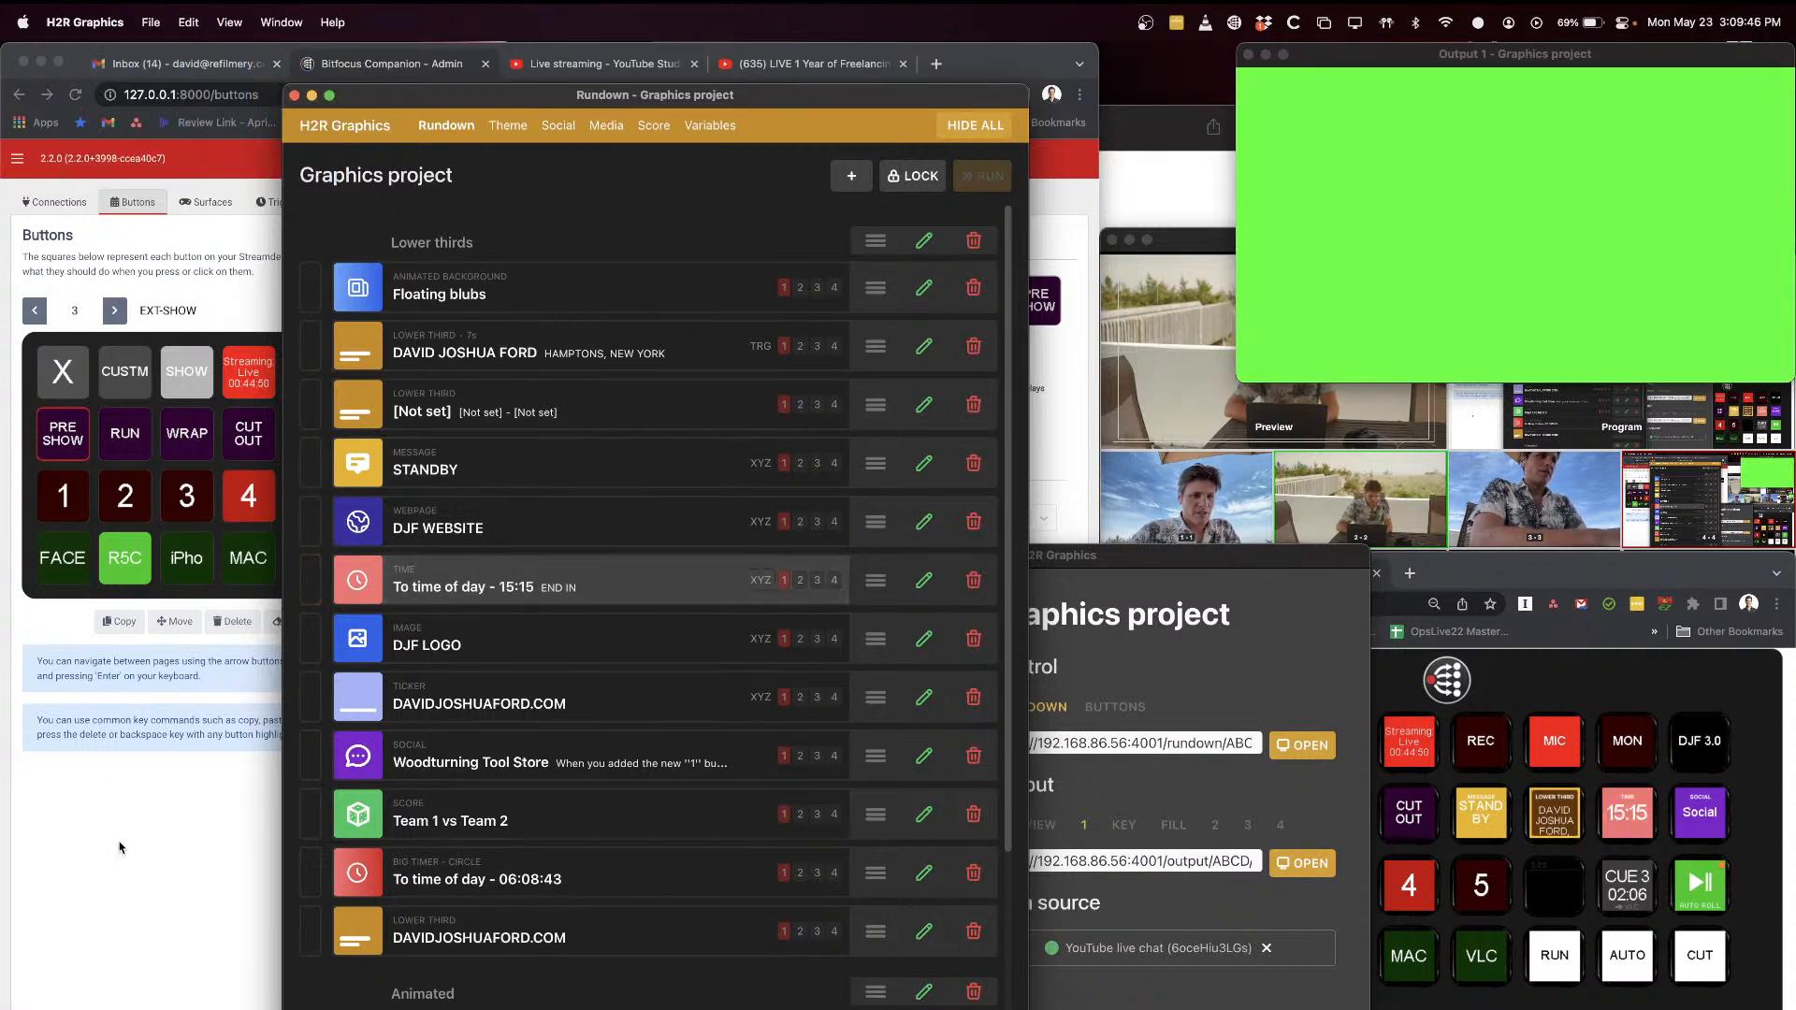
Step: Bring the OBS multiview to the front and return to the Companion buttons page
{"action": "left_click", "coordinate": [137, 867]}
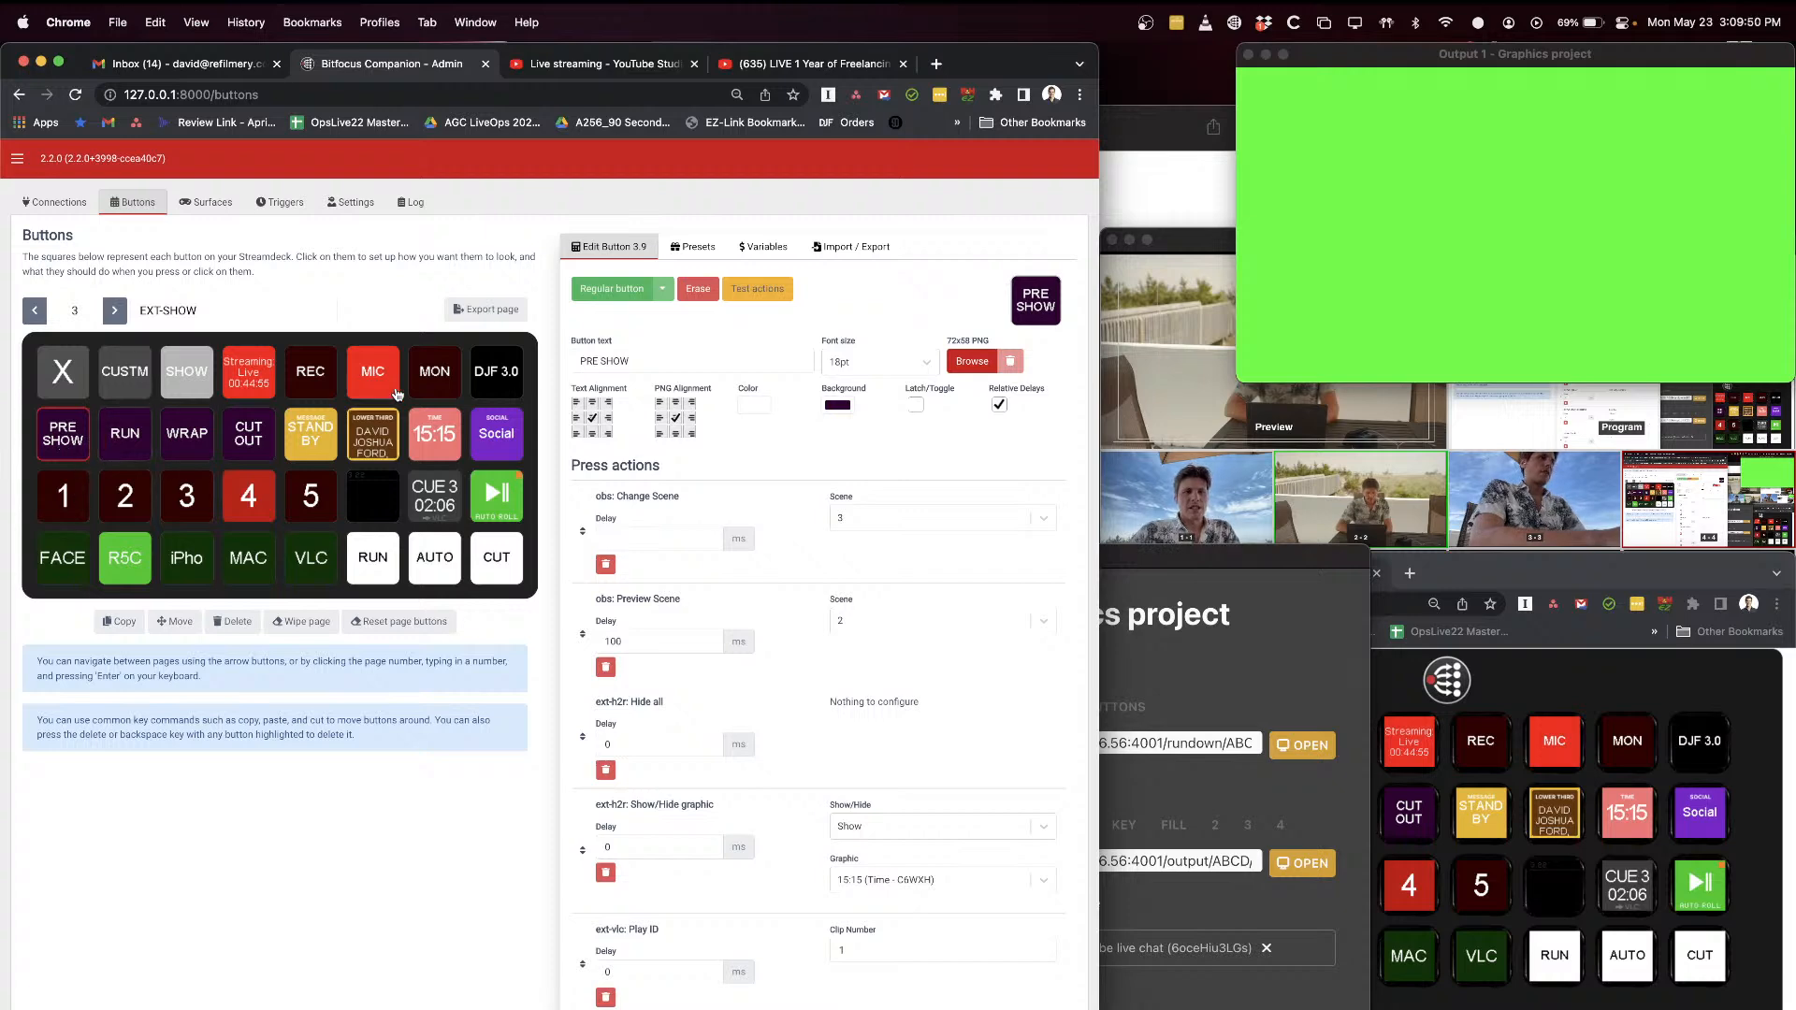
{"action": "left_click", "coordinate": [1192, 258]}
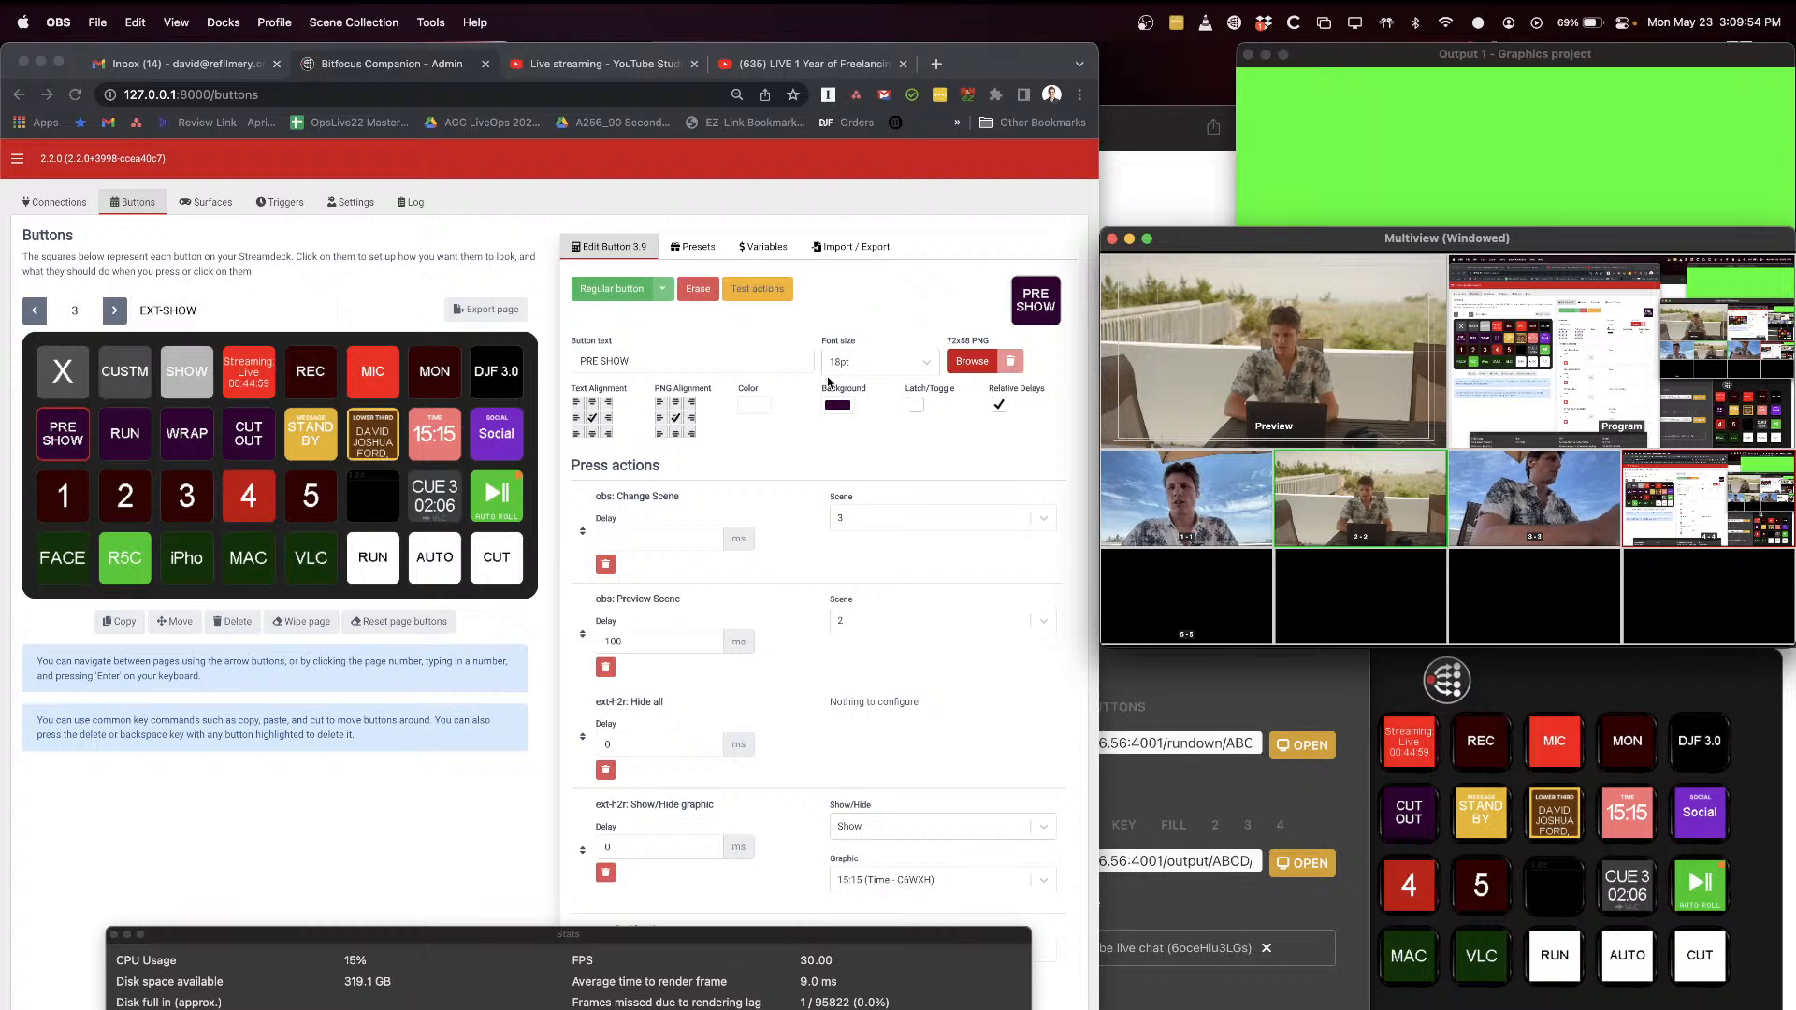
{"action": "left_click", "coordinate": [197, 832]}
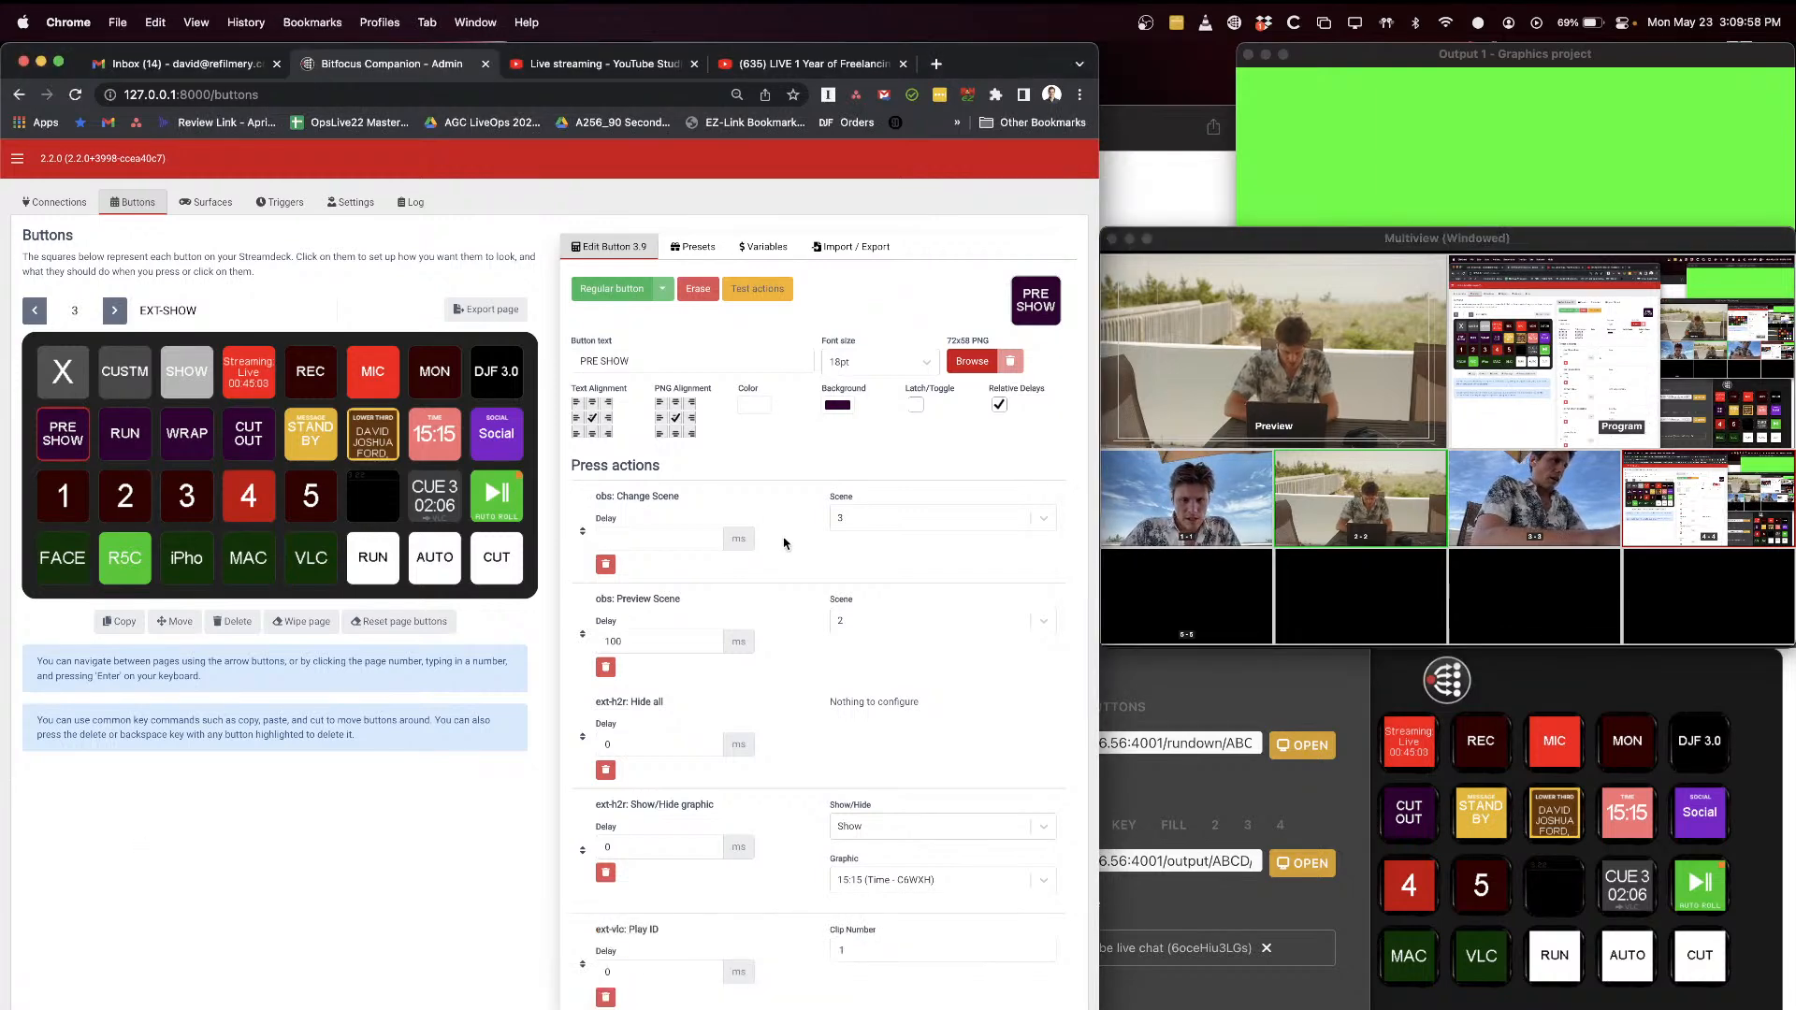
Step: Review the PRE SHOW button's H2R Hide all and Show/Hide graphic actions, including the graphics available for selection
{"action": "scroll", "coordinate": [784, 543], "scroll_direction": "down", "scroll_amount": 3}
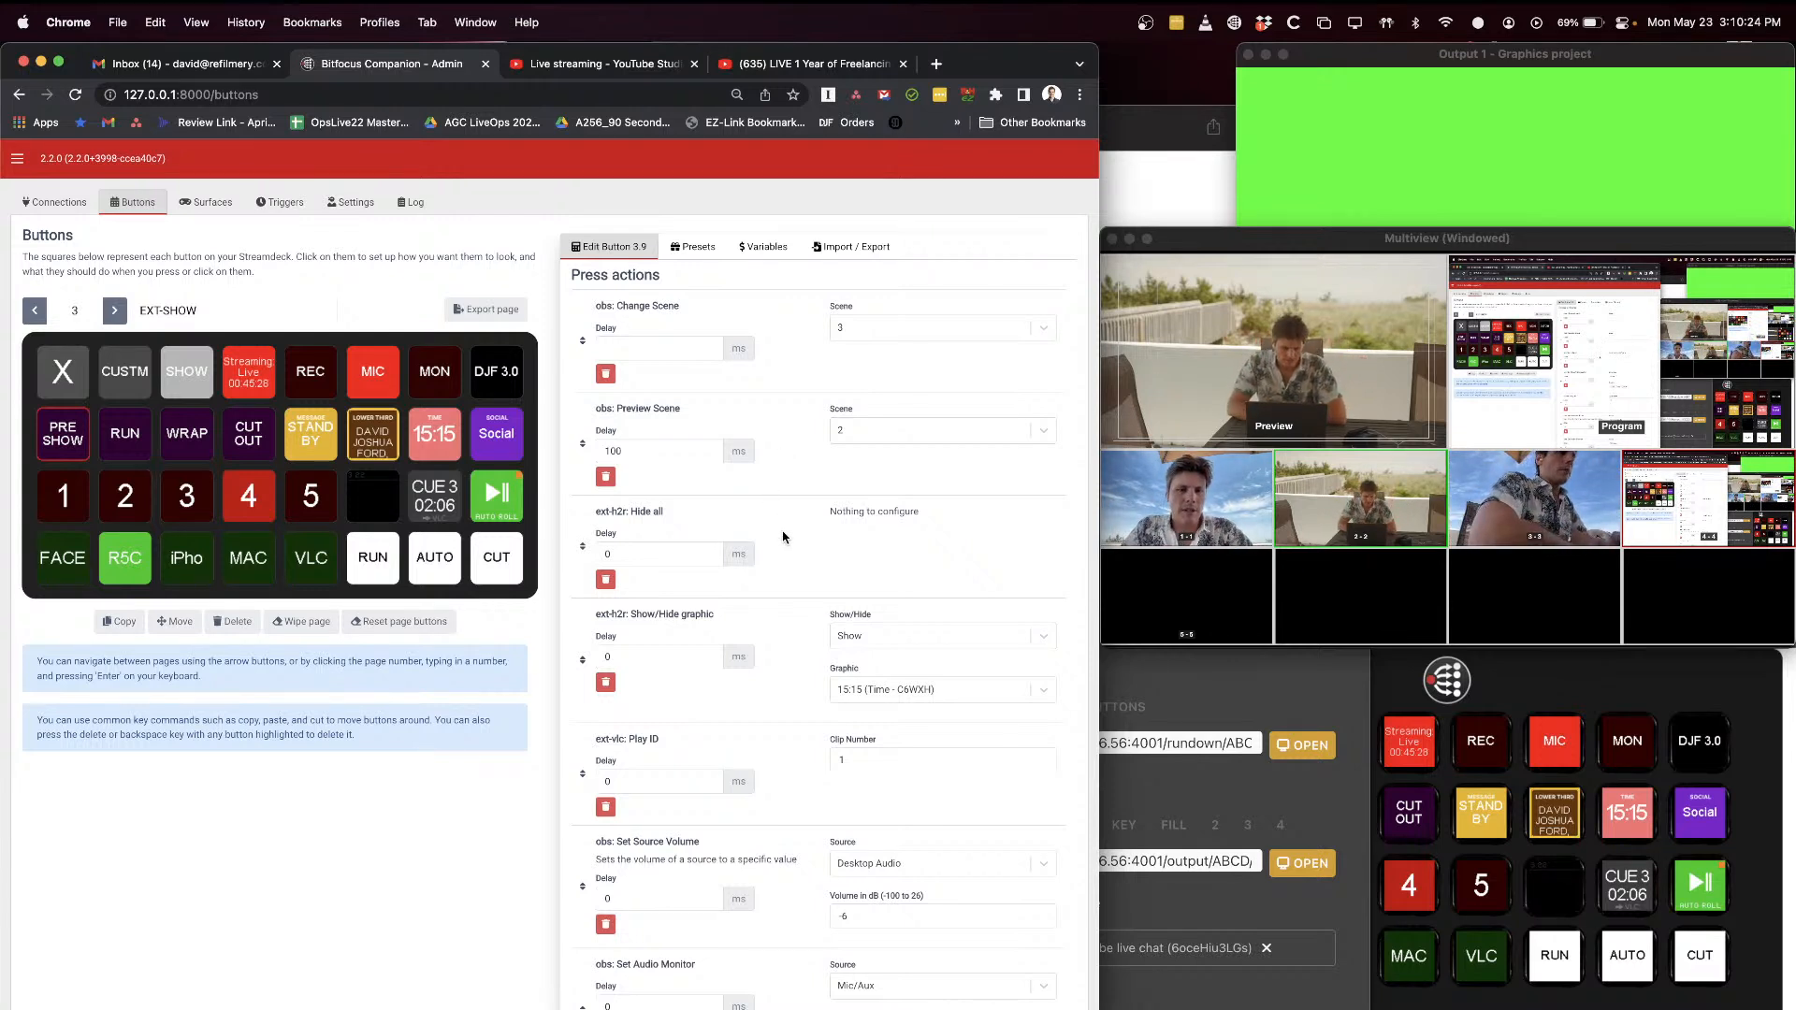
{"action": "scroll", "coordinate": [784, 537], "scroll_direction": "down", "scroll_amount": 2}
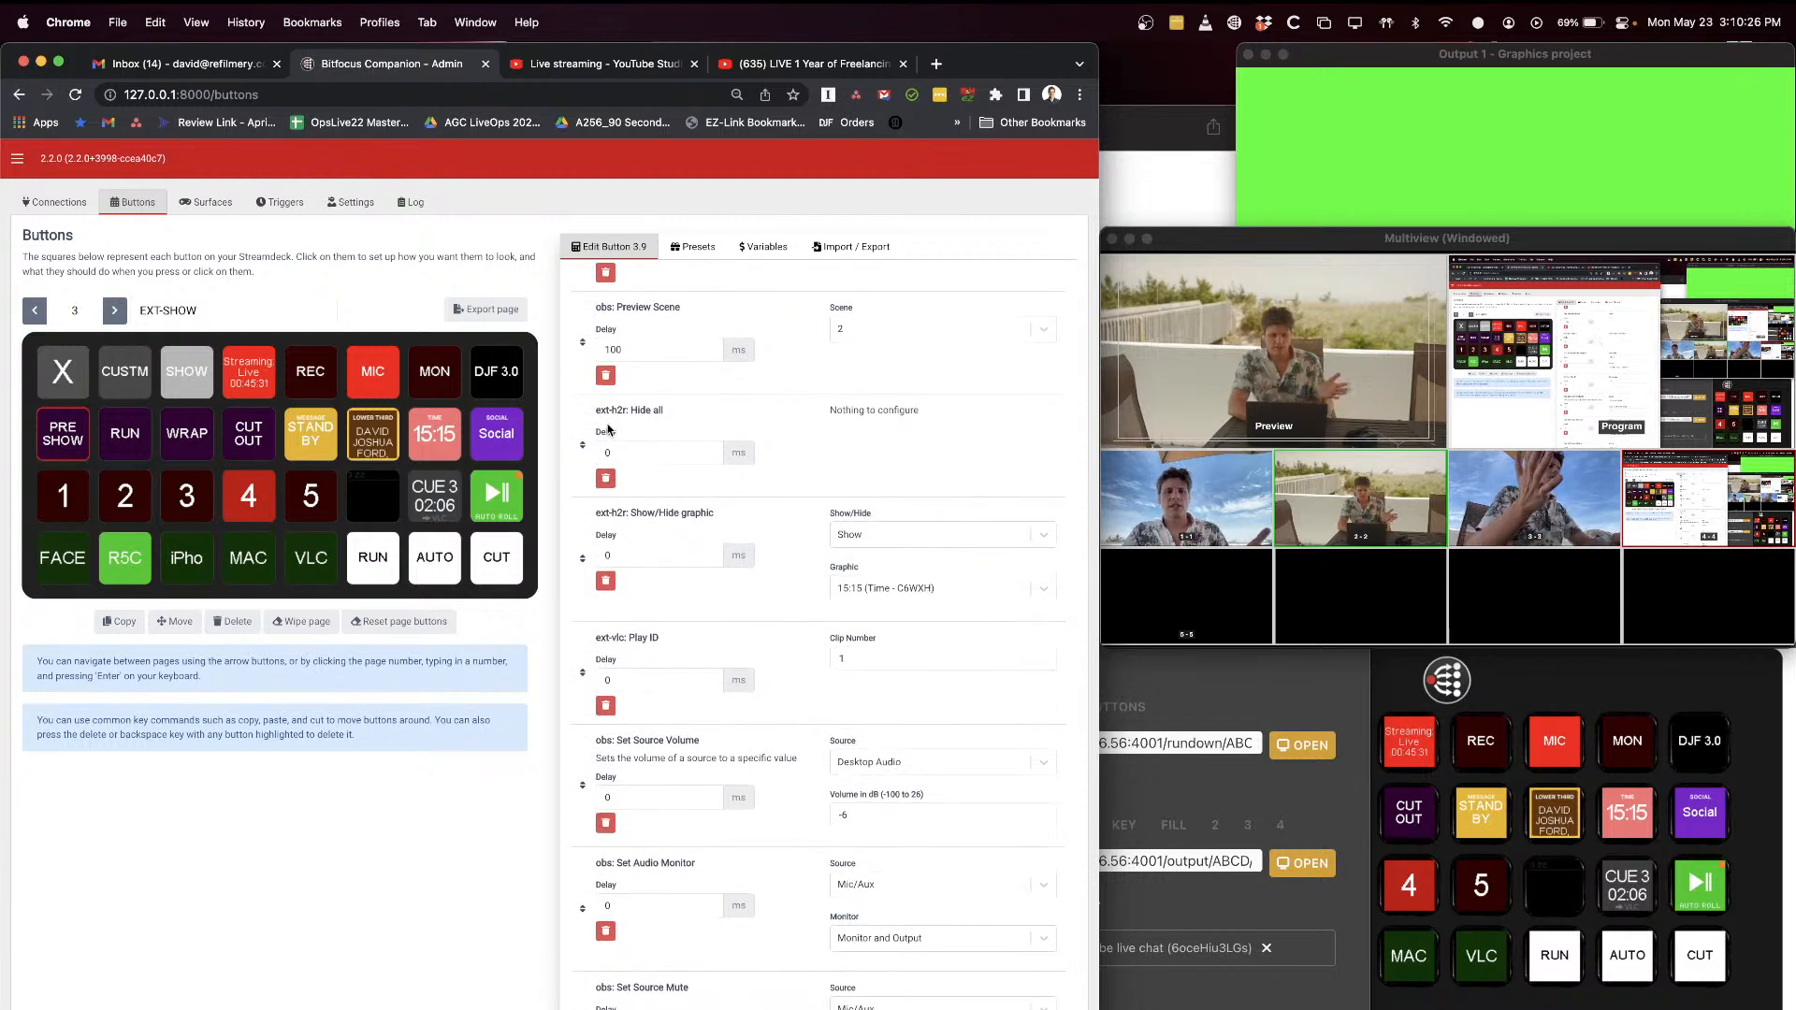
{"action": "left_click_drag", "start_coordinate": [597, 411], "coordinate": [690, 415]}
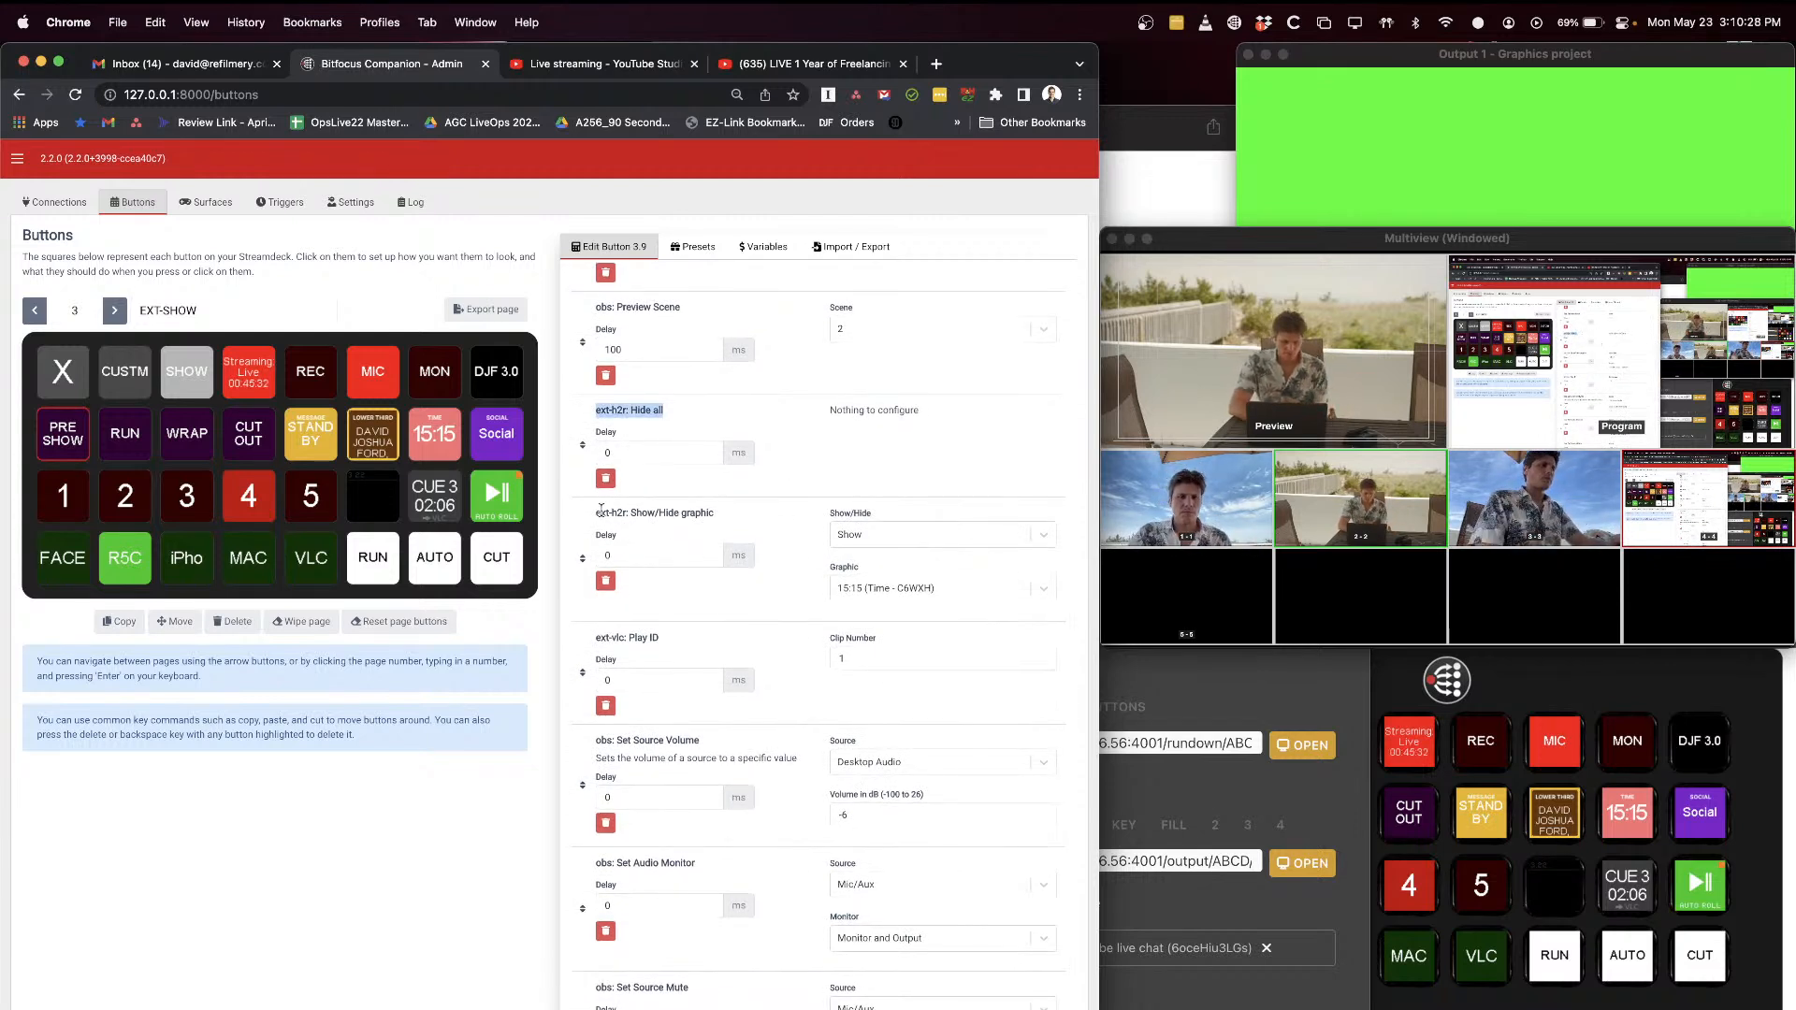
{"action": "left_click_drag", "start_coordinate": [599, 510], "coordinate": [661, 512]}
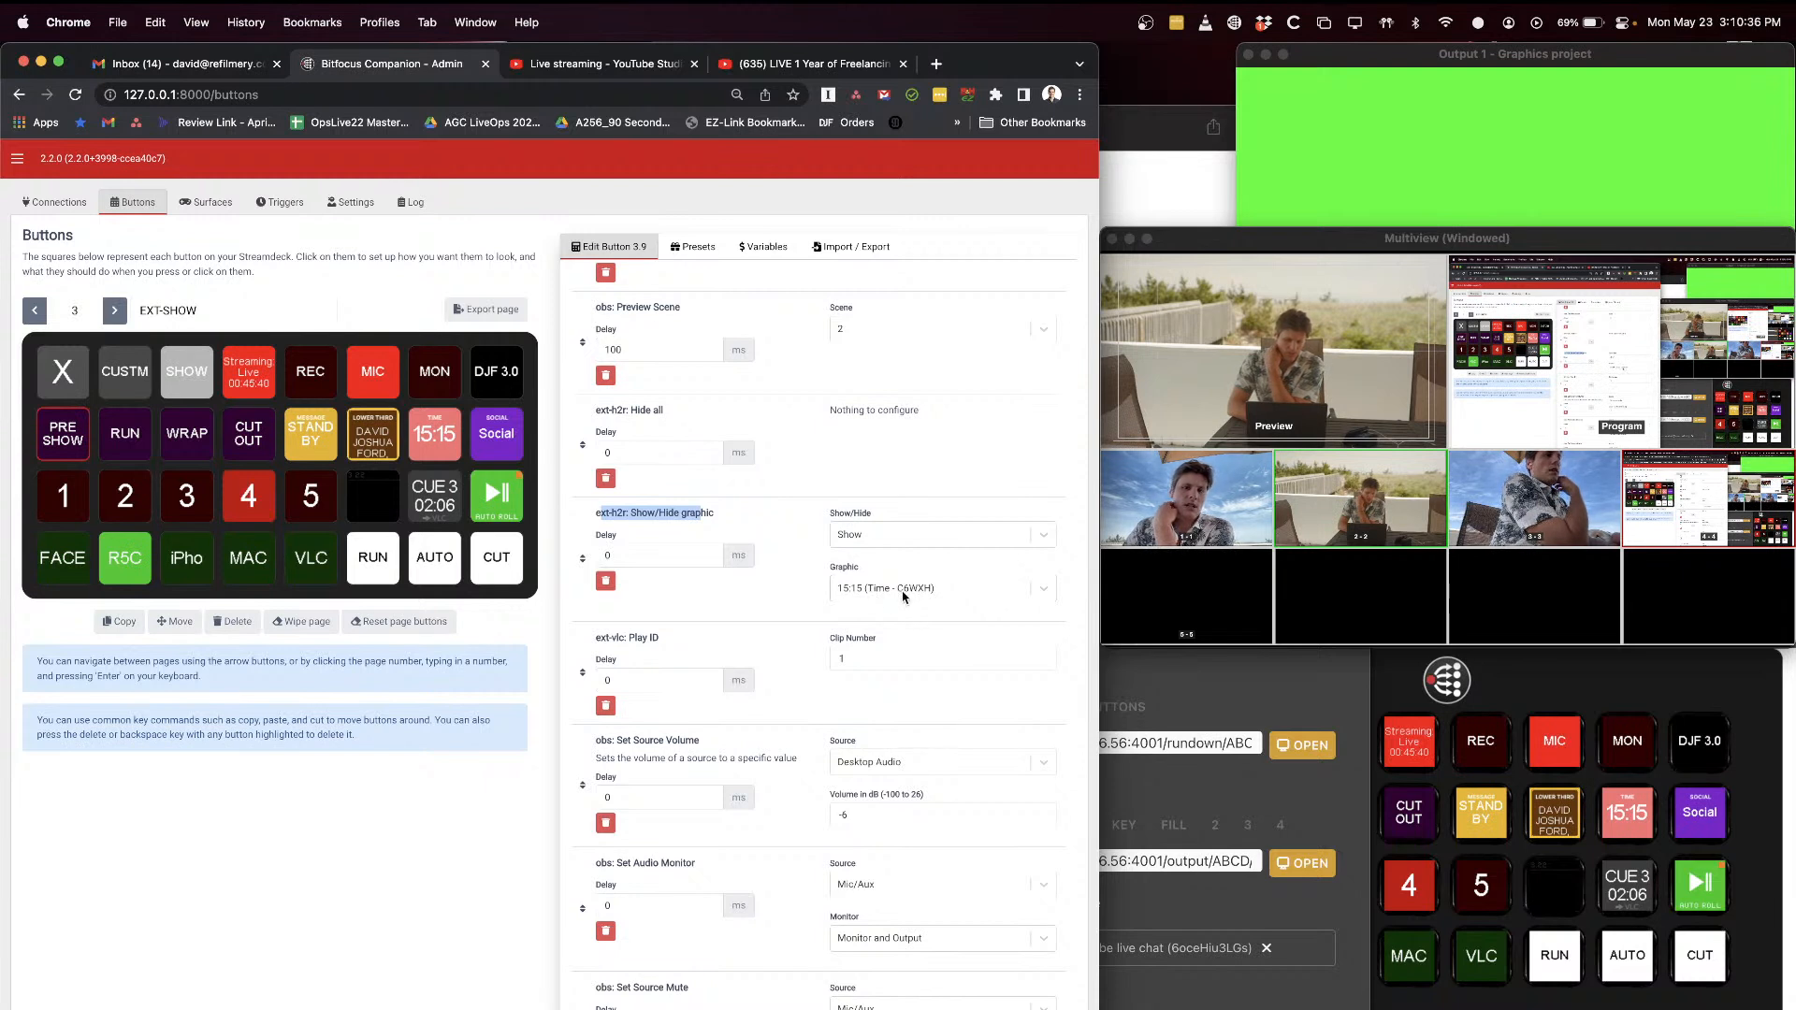
{"action": "left_click", "coordinate": [904, 589]}
{"action": "scroll", "coordinate": [938, 777], "scroll_direction": "down", "scroll_amount": 2}
{"action": "scroll", "coordinate": [938, 777], "scroll_direction": "down", "scroll_amount": 3}
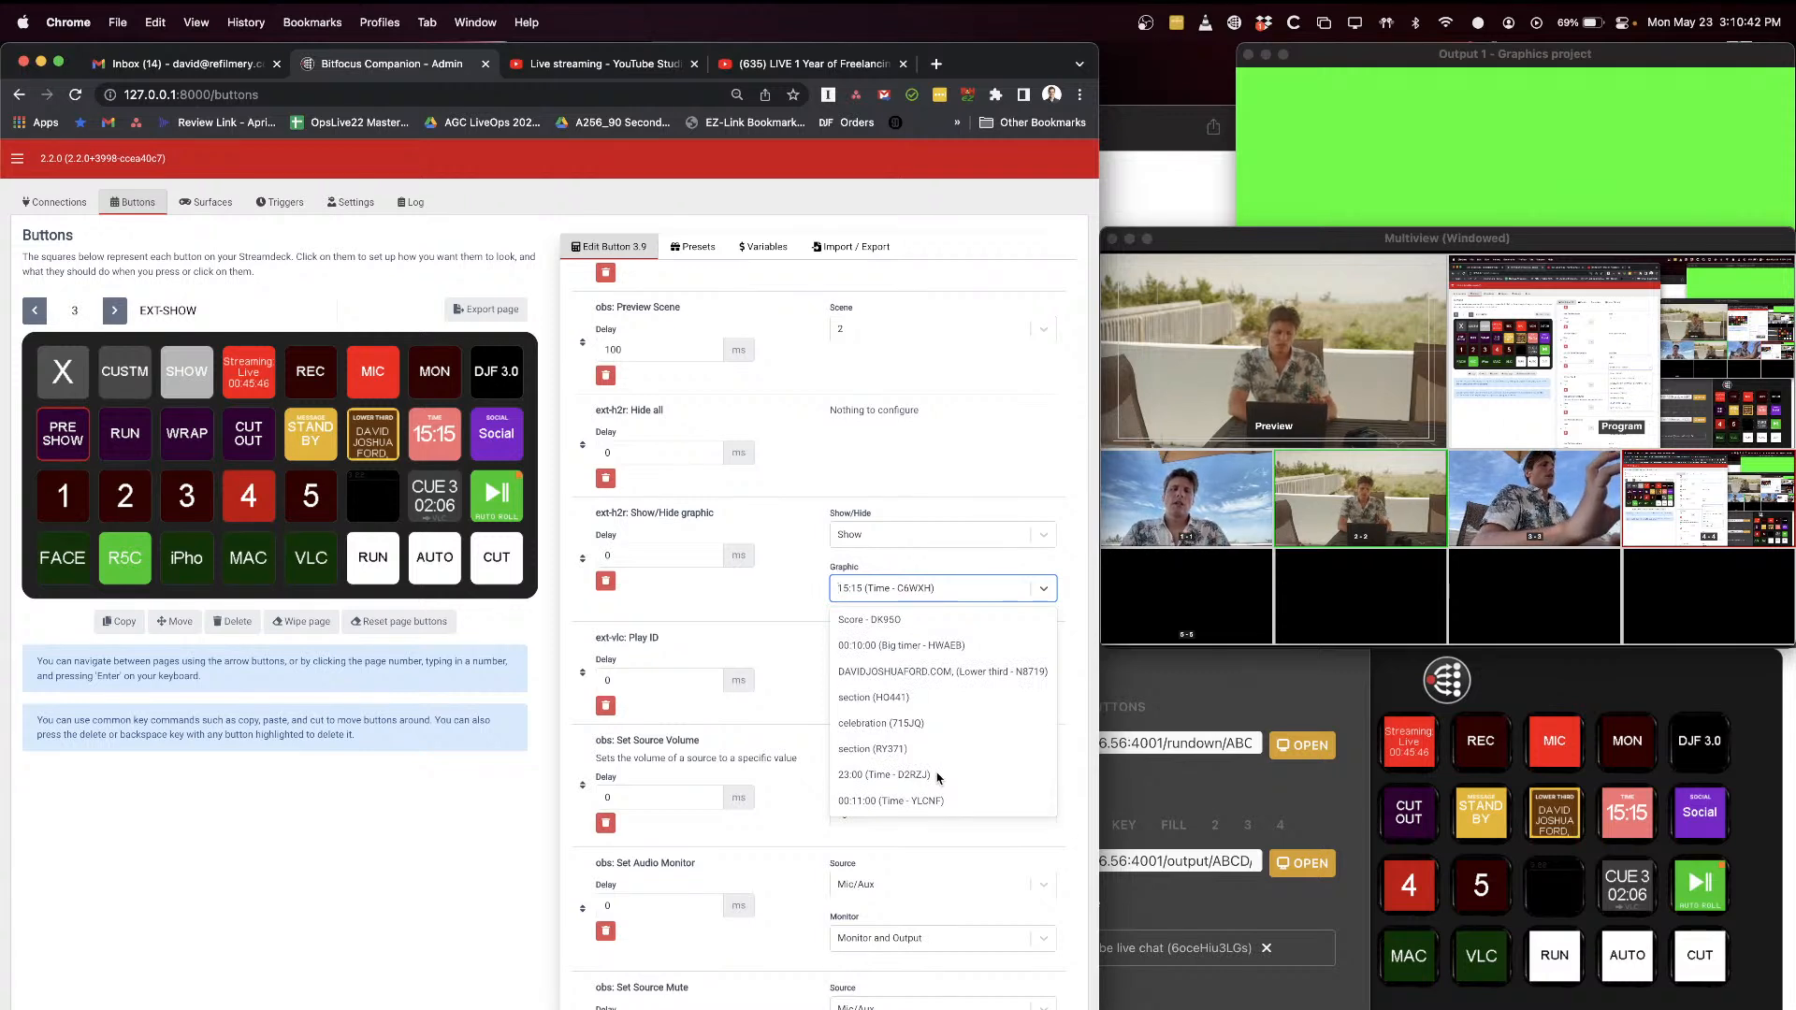
{"action": "left_click", "coordinate": [484, 833]}
Step: Switch back to the H2R Graphics rundown
{"action": "key", "text": "super+Tab"}
{"action": "key", "text": "super+Tab"}
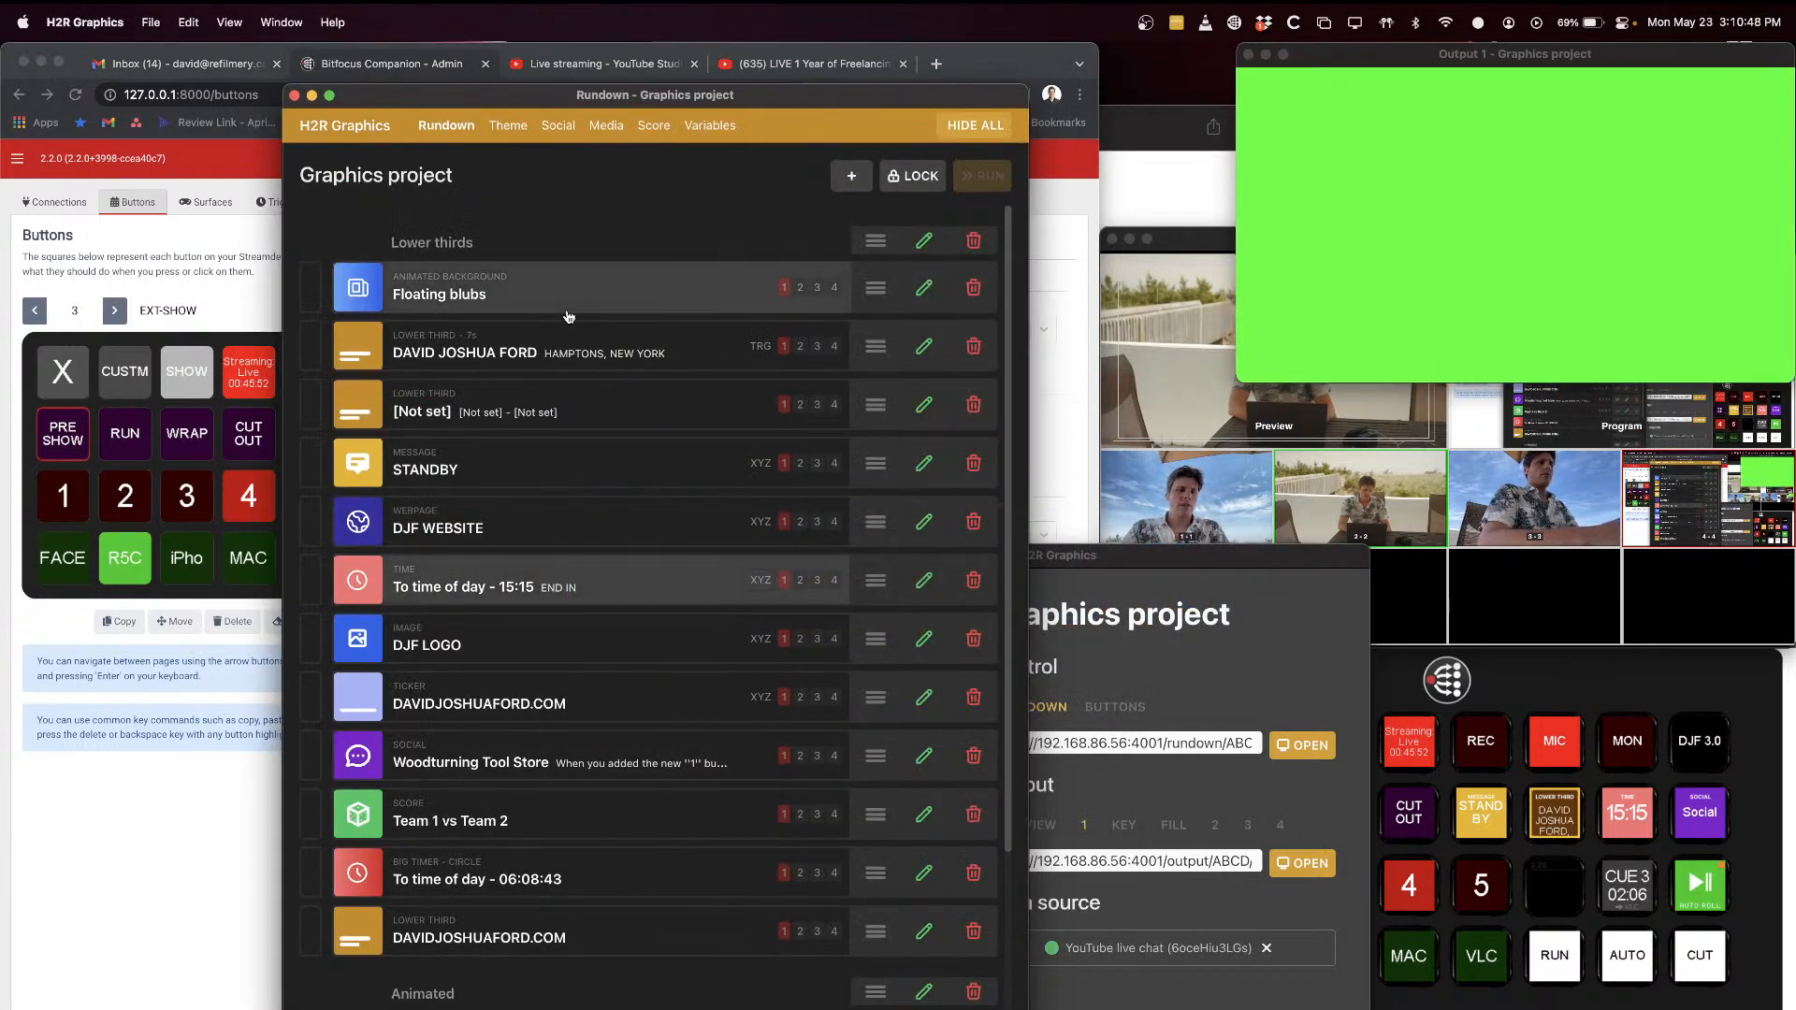
Step: Show the host's name lower third from the rundown on the output and hide it again
{"action": "scroll", "coordinate": [573, 401], "scroll_direction": "down", "scroll_amount": 5}
{"action": "scroll", "coordinate": [575, 400], "scroll_direction": "up", "scroll_amount": 4}
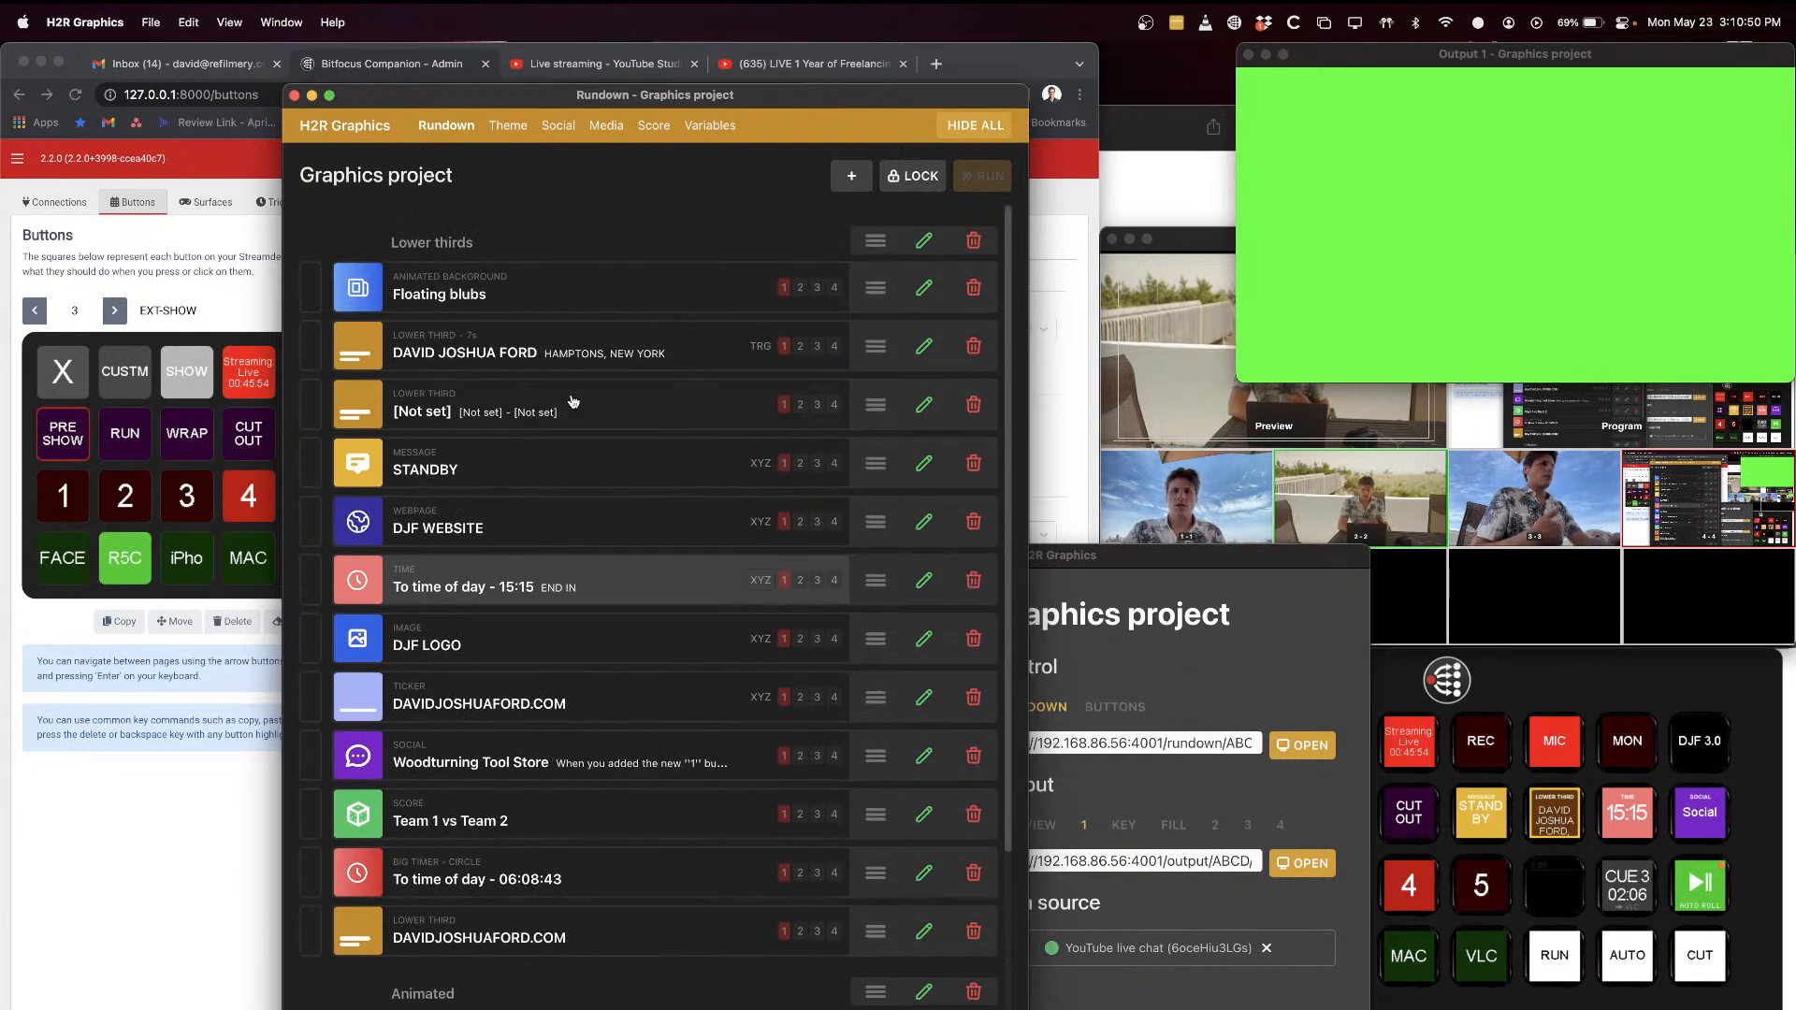
{"action": "scroll", "coordinate": [501, 367], "scroll_direction": "up", "scroll_amount": 1}
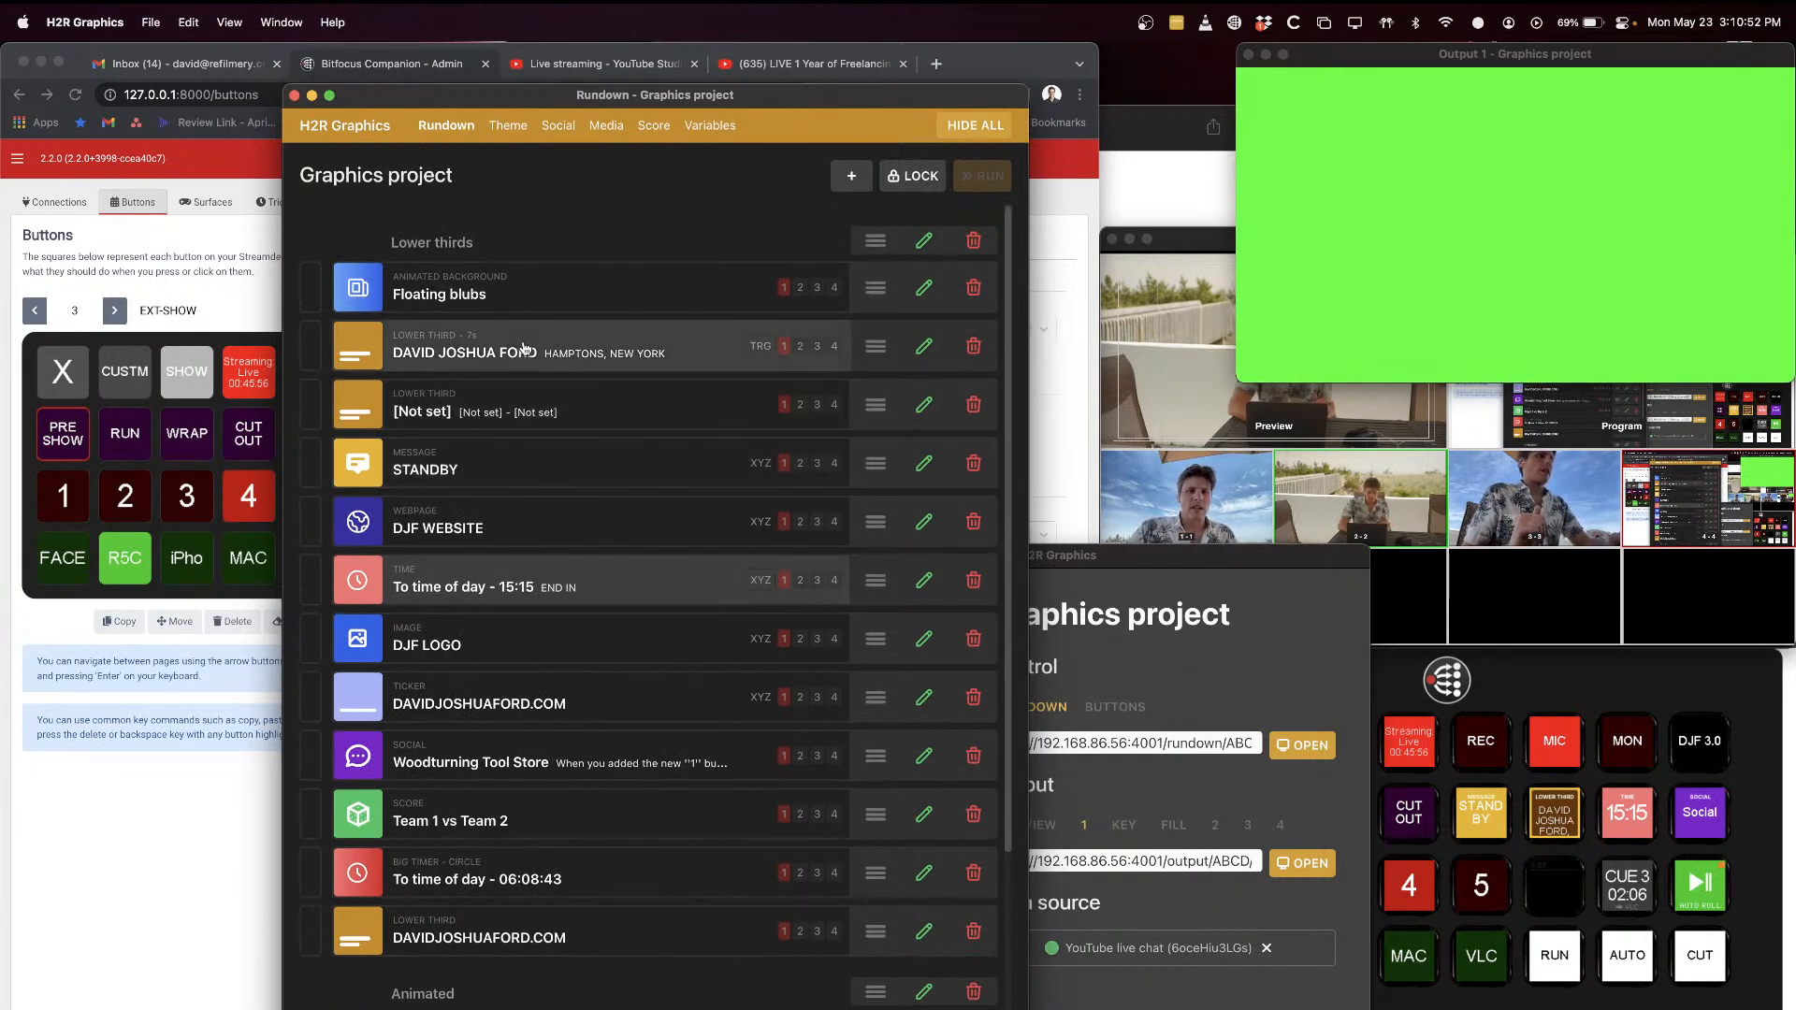
{"action": "left_click", "coordinate": [535, 353]}
{"action": "left_click", "coordinate": [538, 352]}
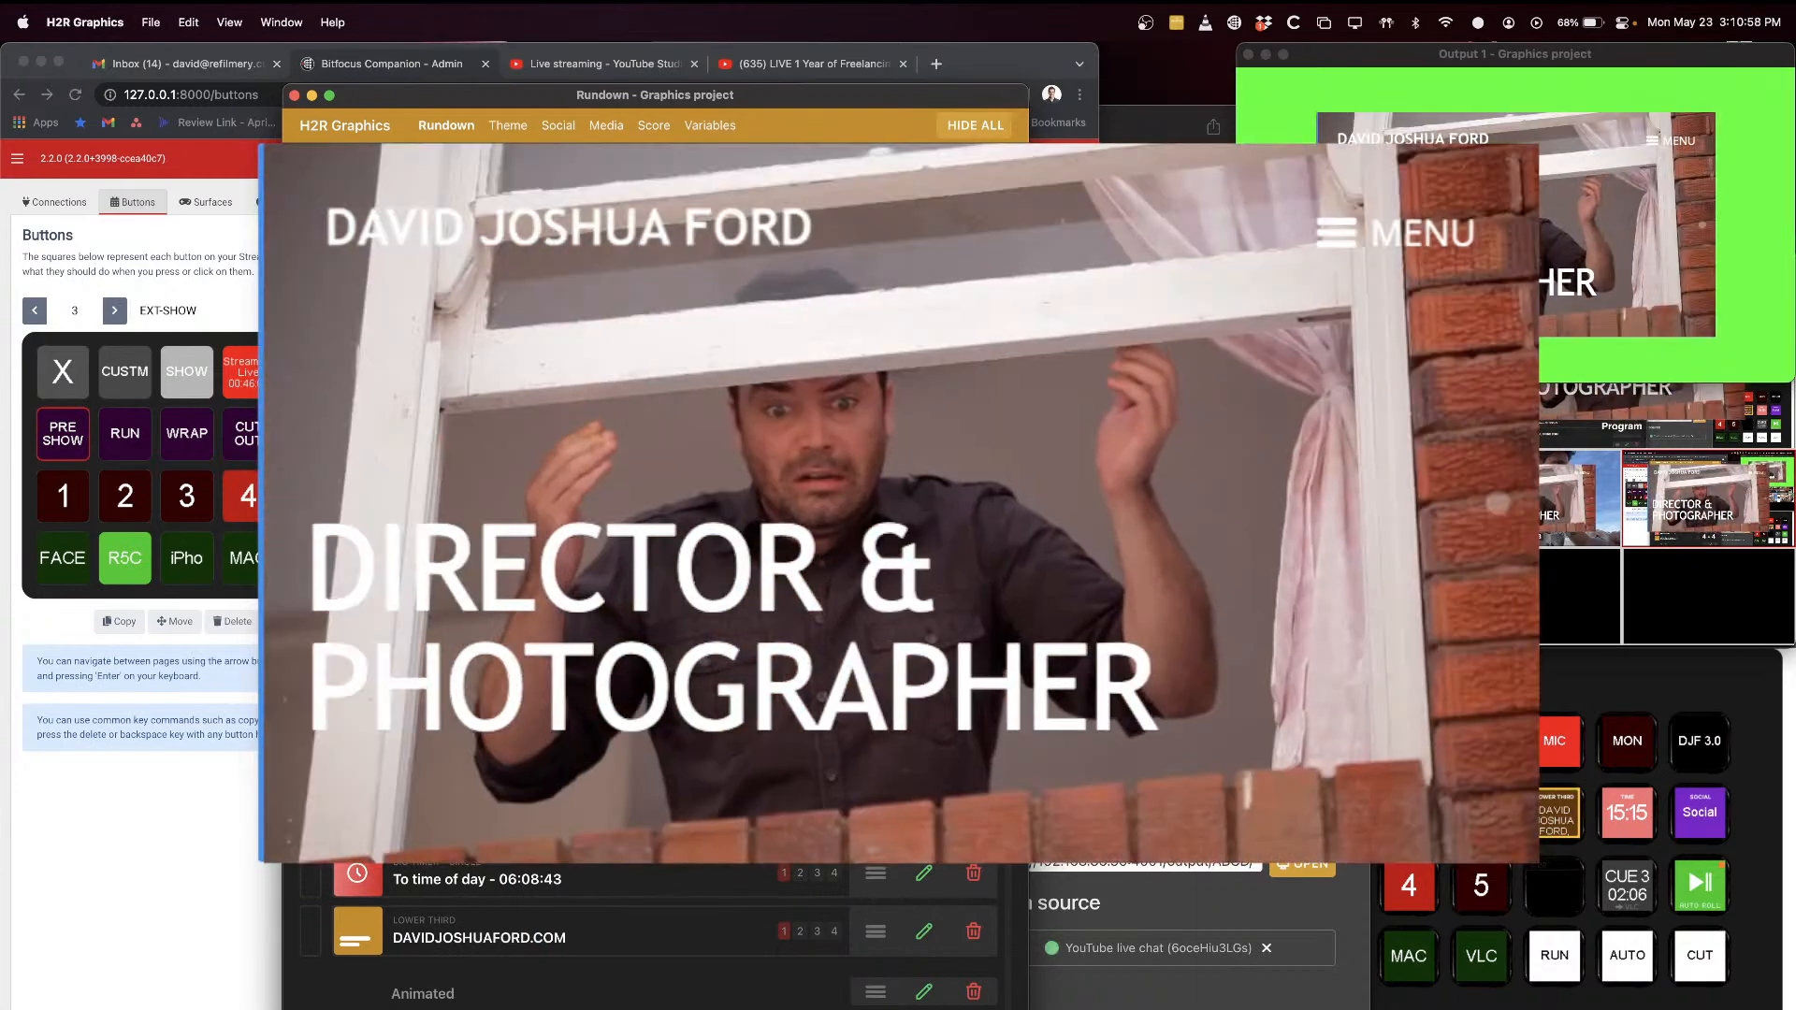
Step: Preview the DJF WEBSITE and DJF LOGO graphics on the output, hiding each one after showing it
{"action": "left_click", "coordinate": [503, 529]}
{"action": "left_click", "coordinate": [500, 650]}
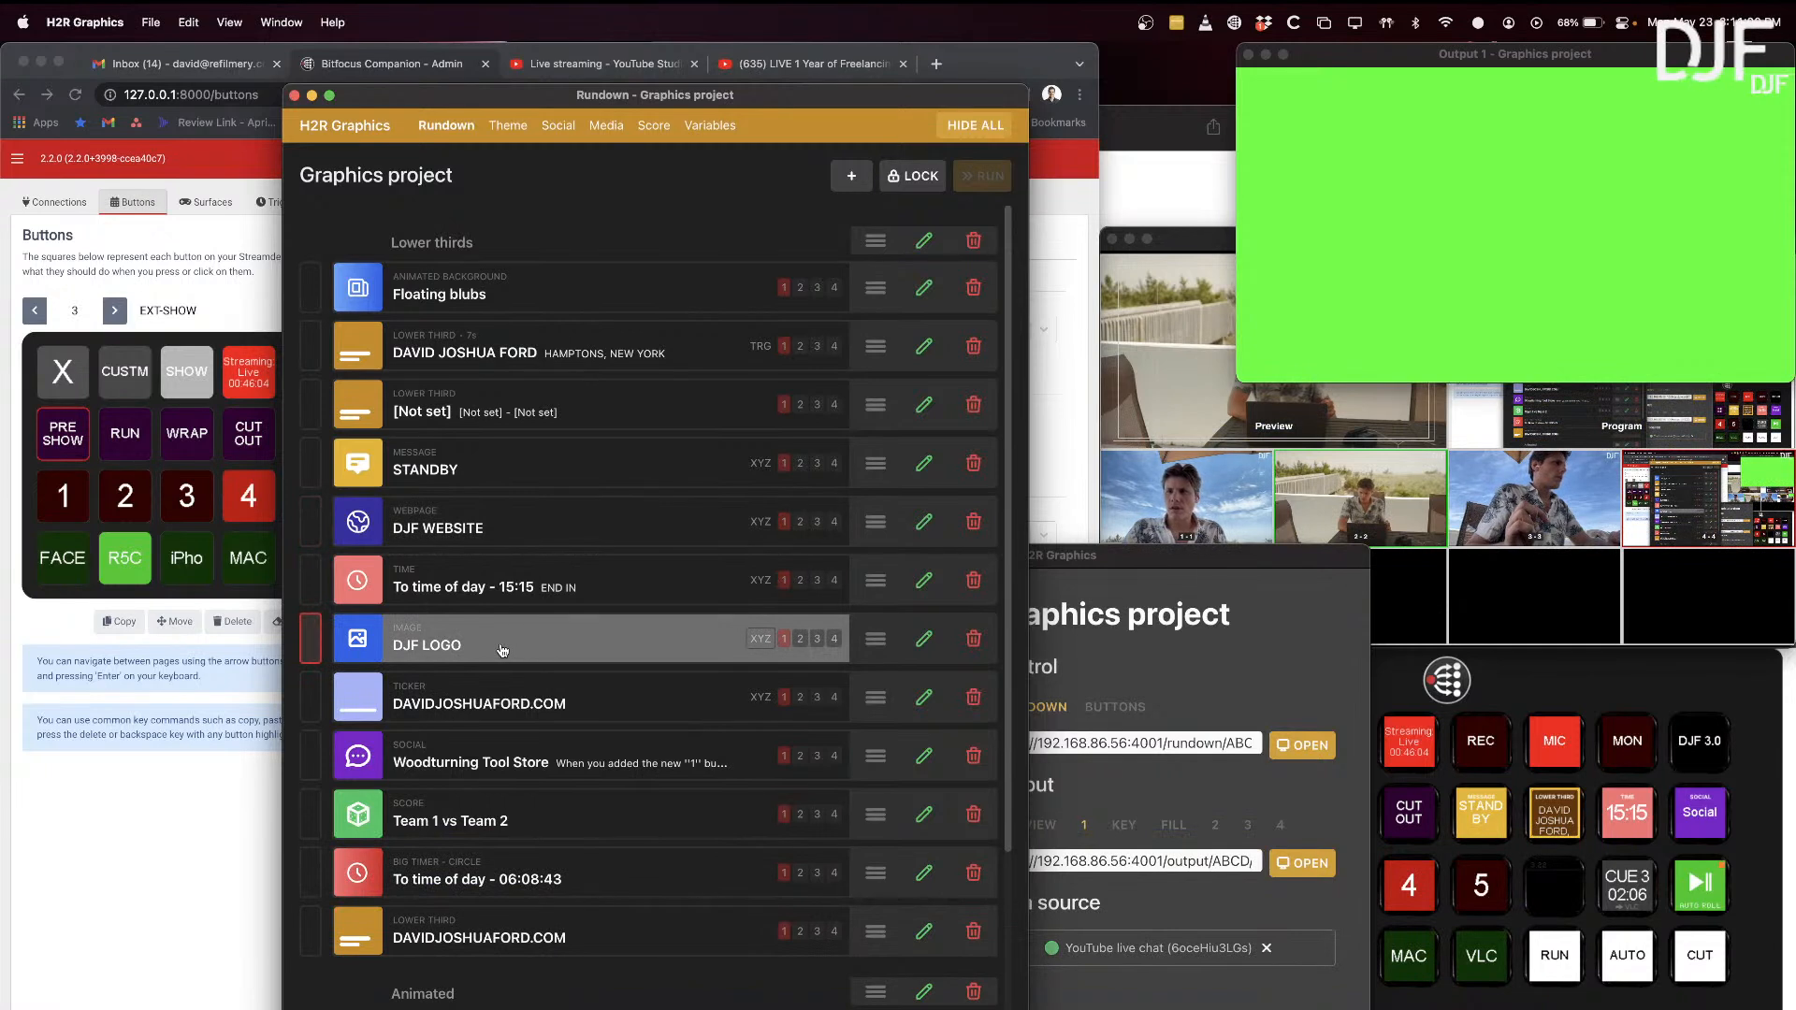
{"action": "left_click", "coordinate": [502, 650]}
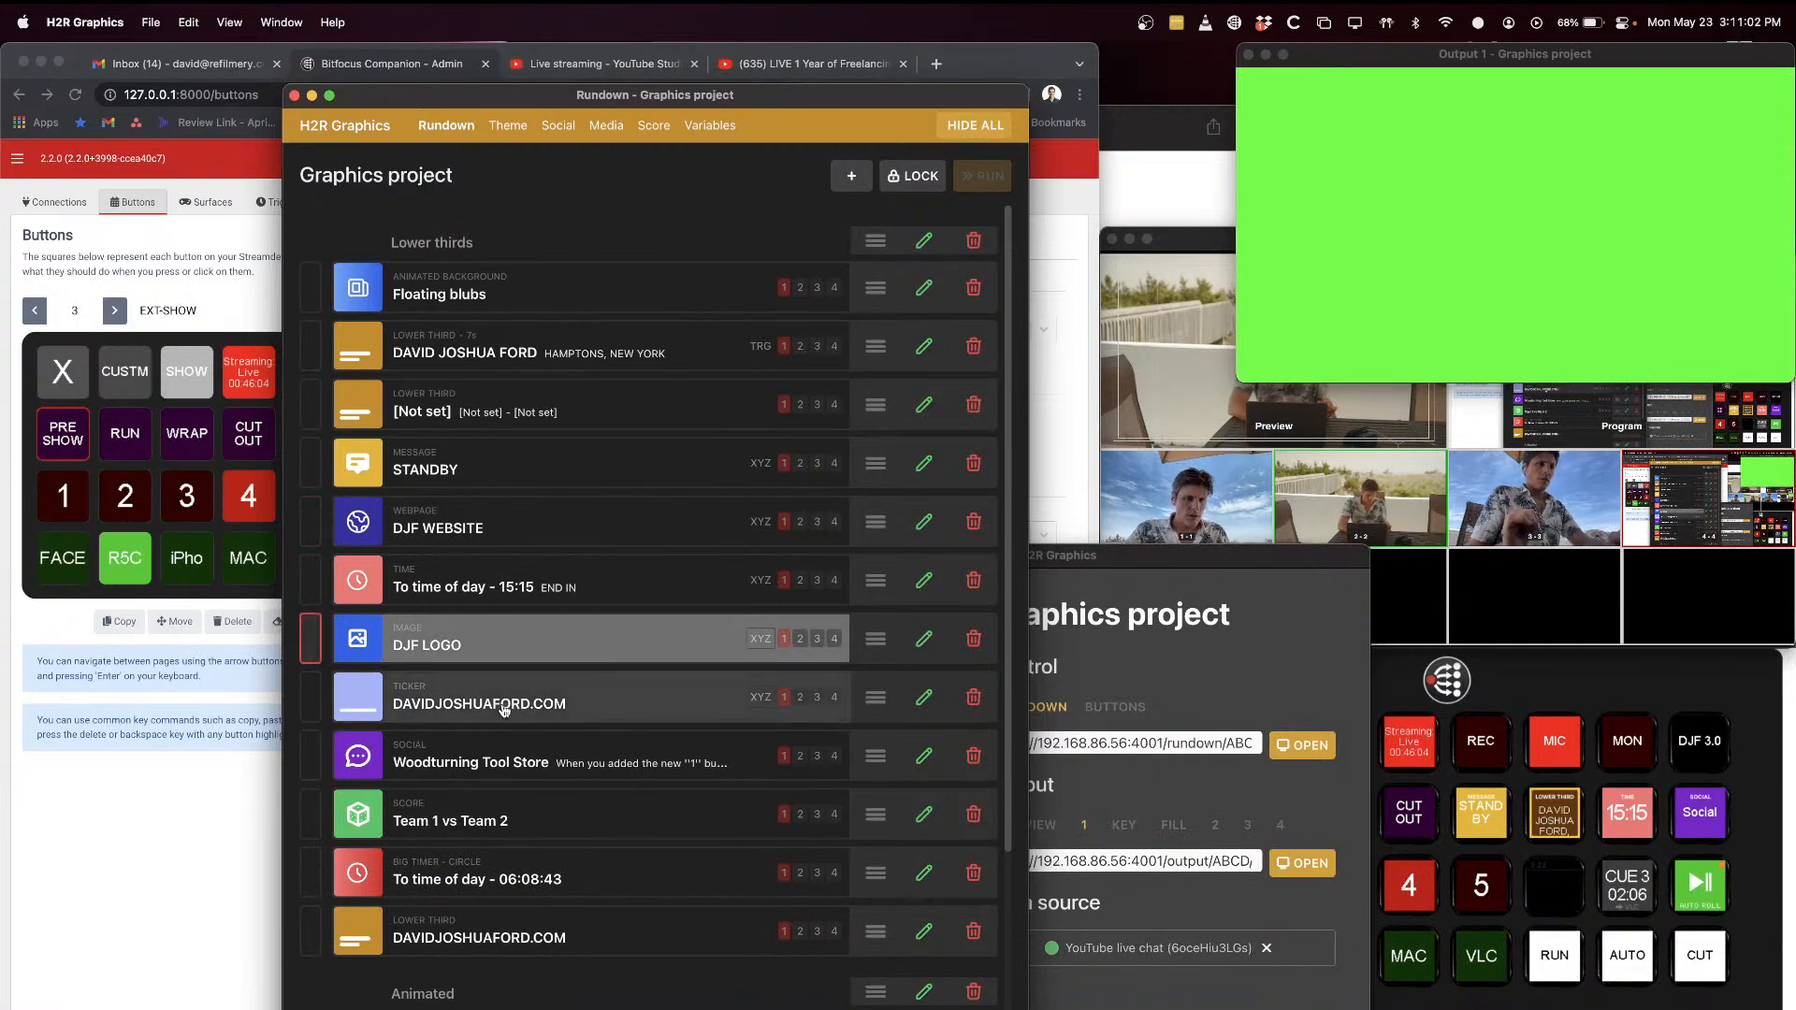
Step: Preview the website ticker and the Woodturning Tool Store social message on the output, hiding each one after showing it
{"action": "left_click", "coordinate": [522, 702]}
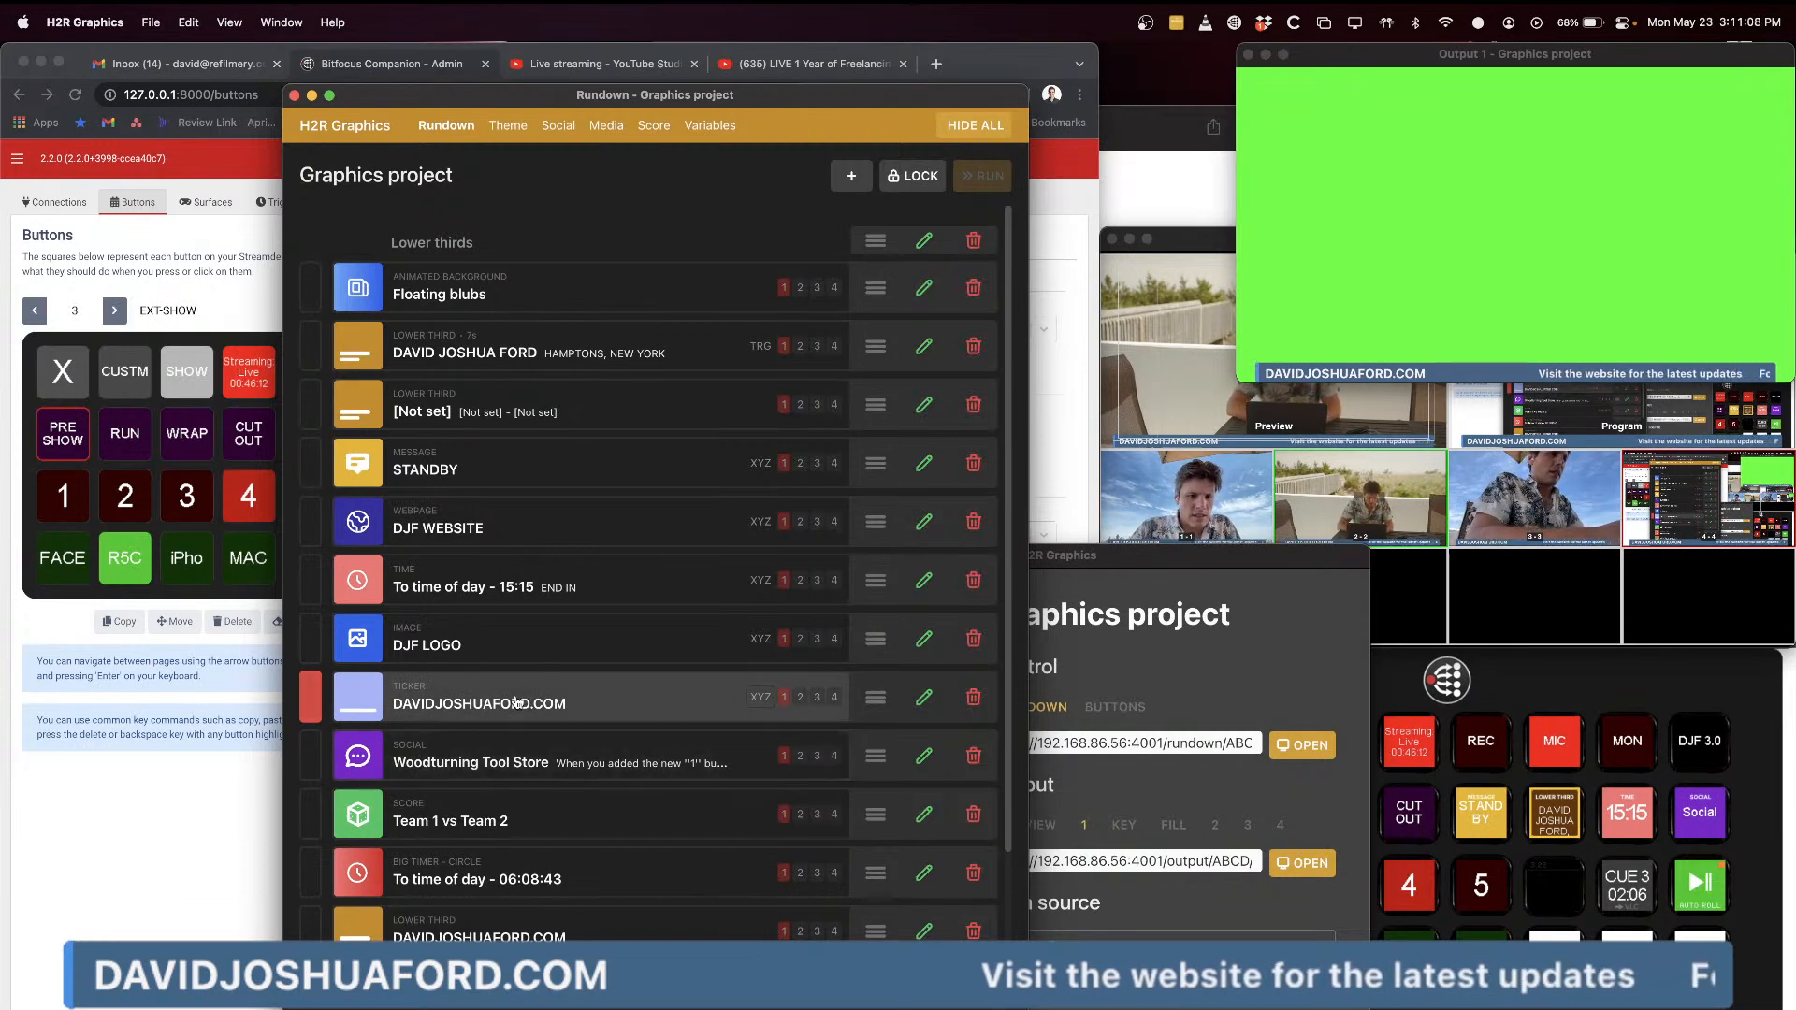
{"action": "left_click", "coordinate": [515, 702]}
{"action": "scroll", "coordinate": [506, 786], "scroll_direction": "down", "scroll_amount": 2}
{"action": "scroll", "coordinate": [506, 786], "scroll_direction": "down", "scroll_amount": 2}
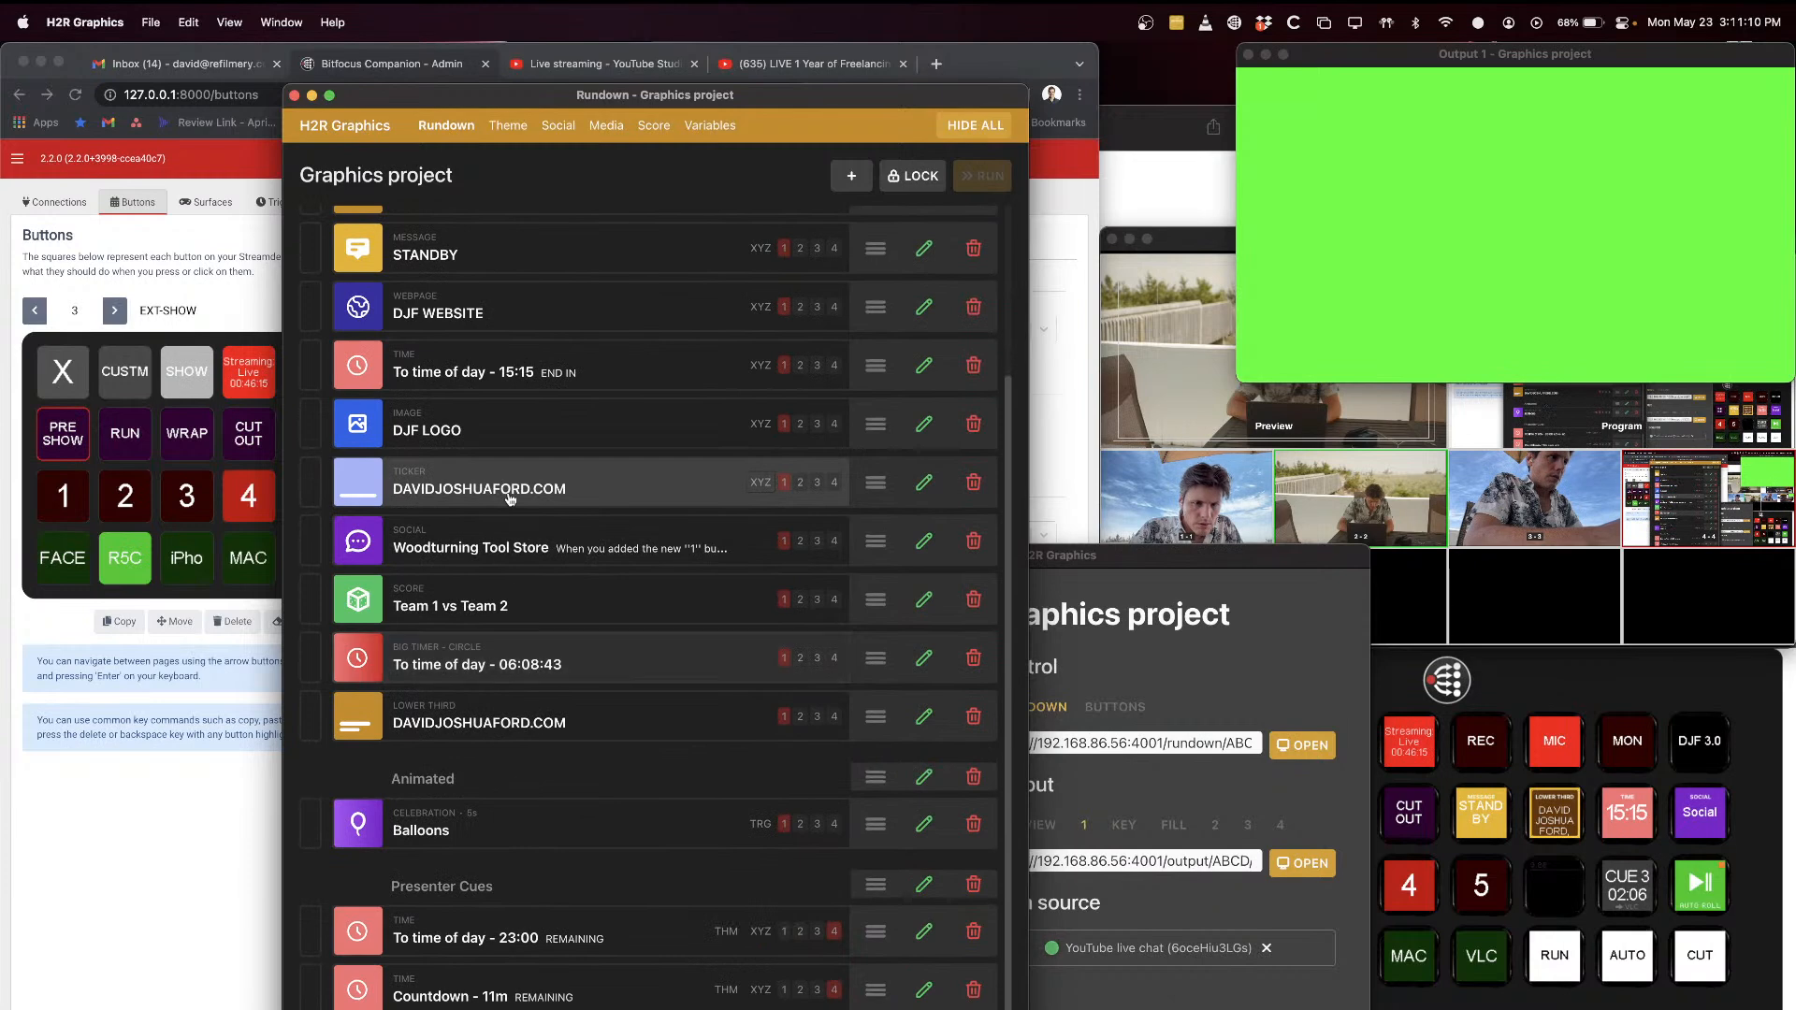
{"action": "left_click", "coordinate": [494, 544]}
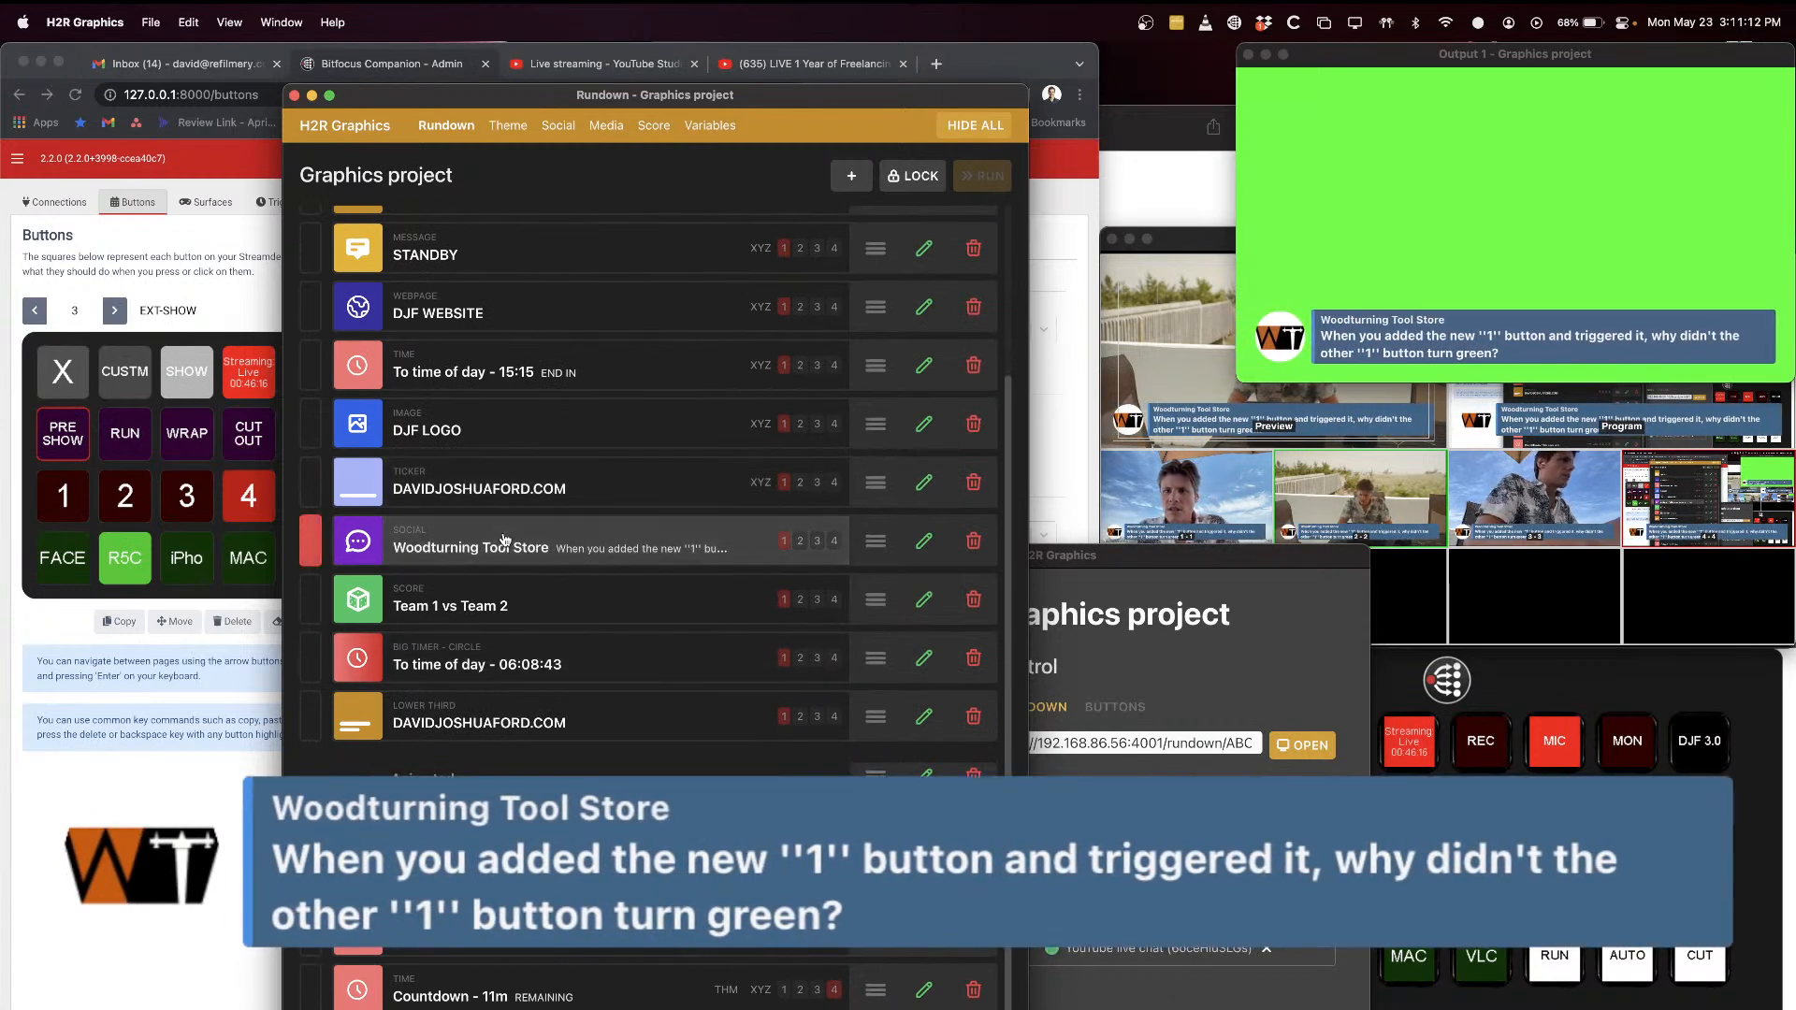
{"action": "left_click", "coordinate": [512, 544]}
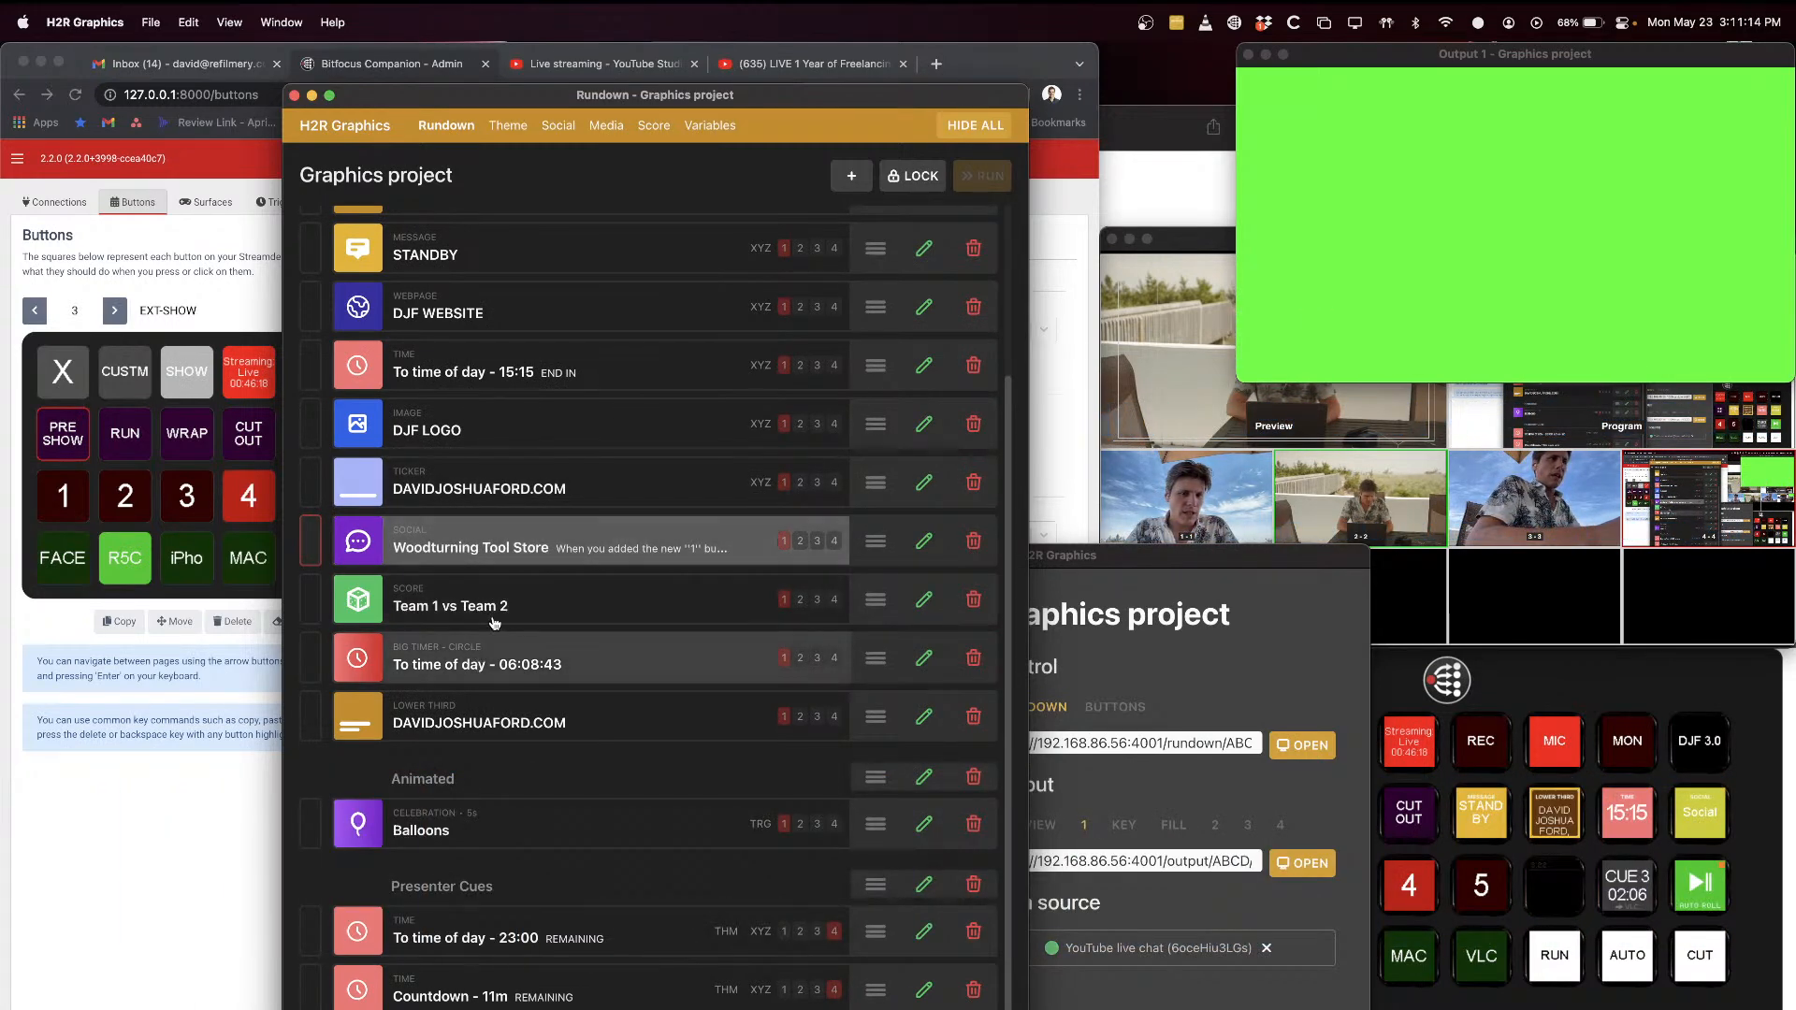
Step: Preview the Team 1 vs Team 2 score and the Balloons celebration on the output, and hide the score graphic
{"action": "left_click", "coordinate": [505, 610]}
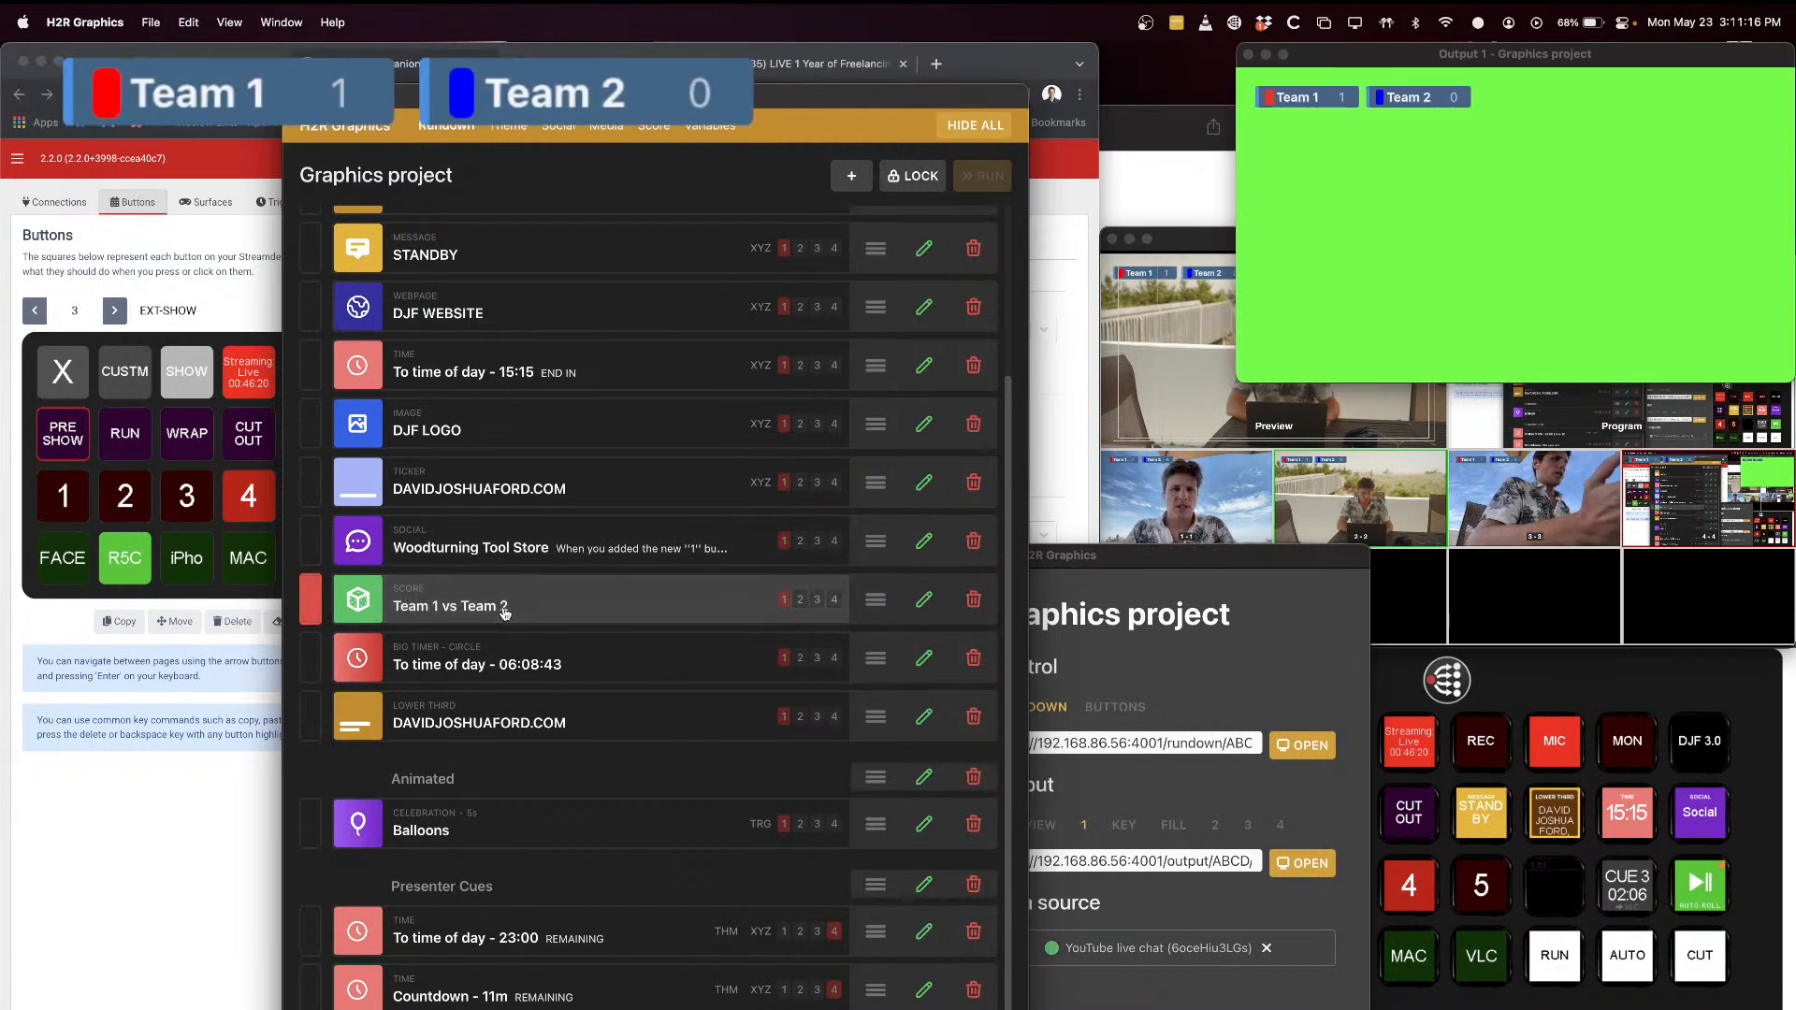
{"action": "left_click", "coordinate": [506, 608]}
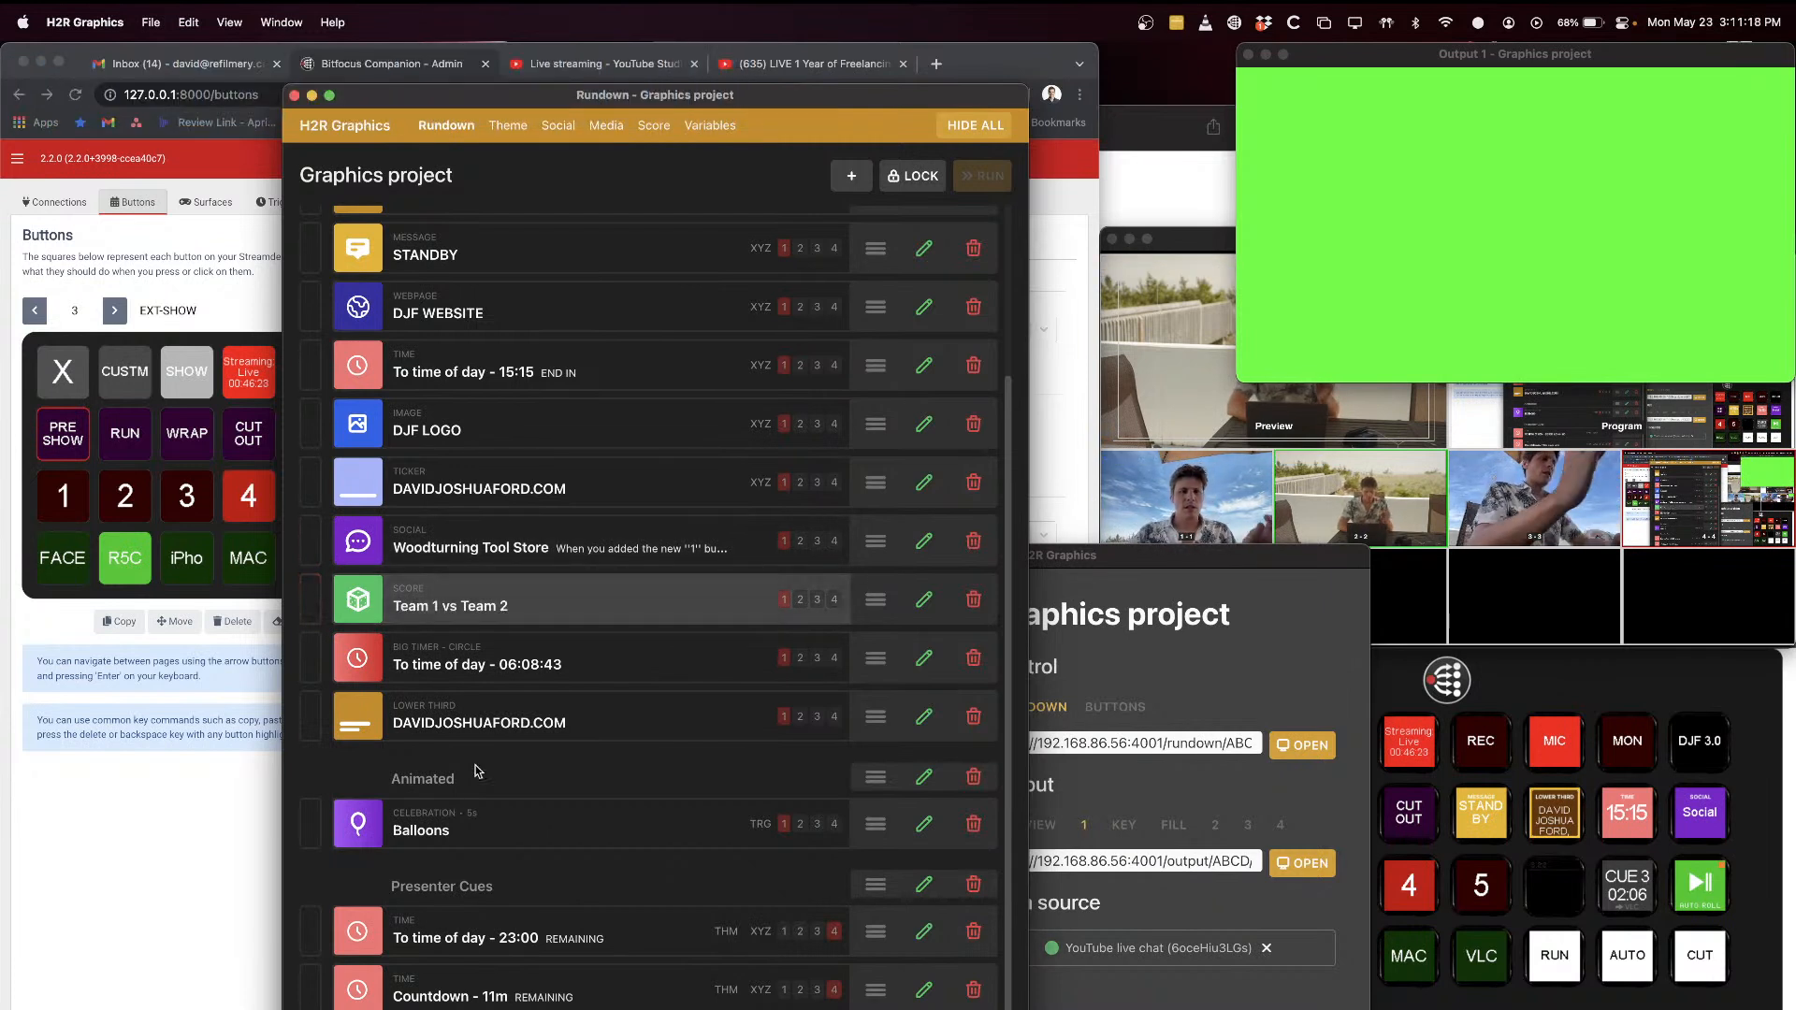
{"action": "left_click", "coordinate": [468, 846]}
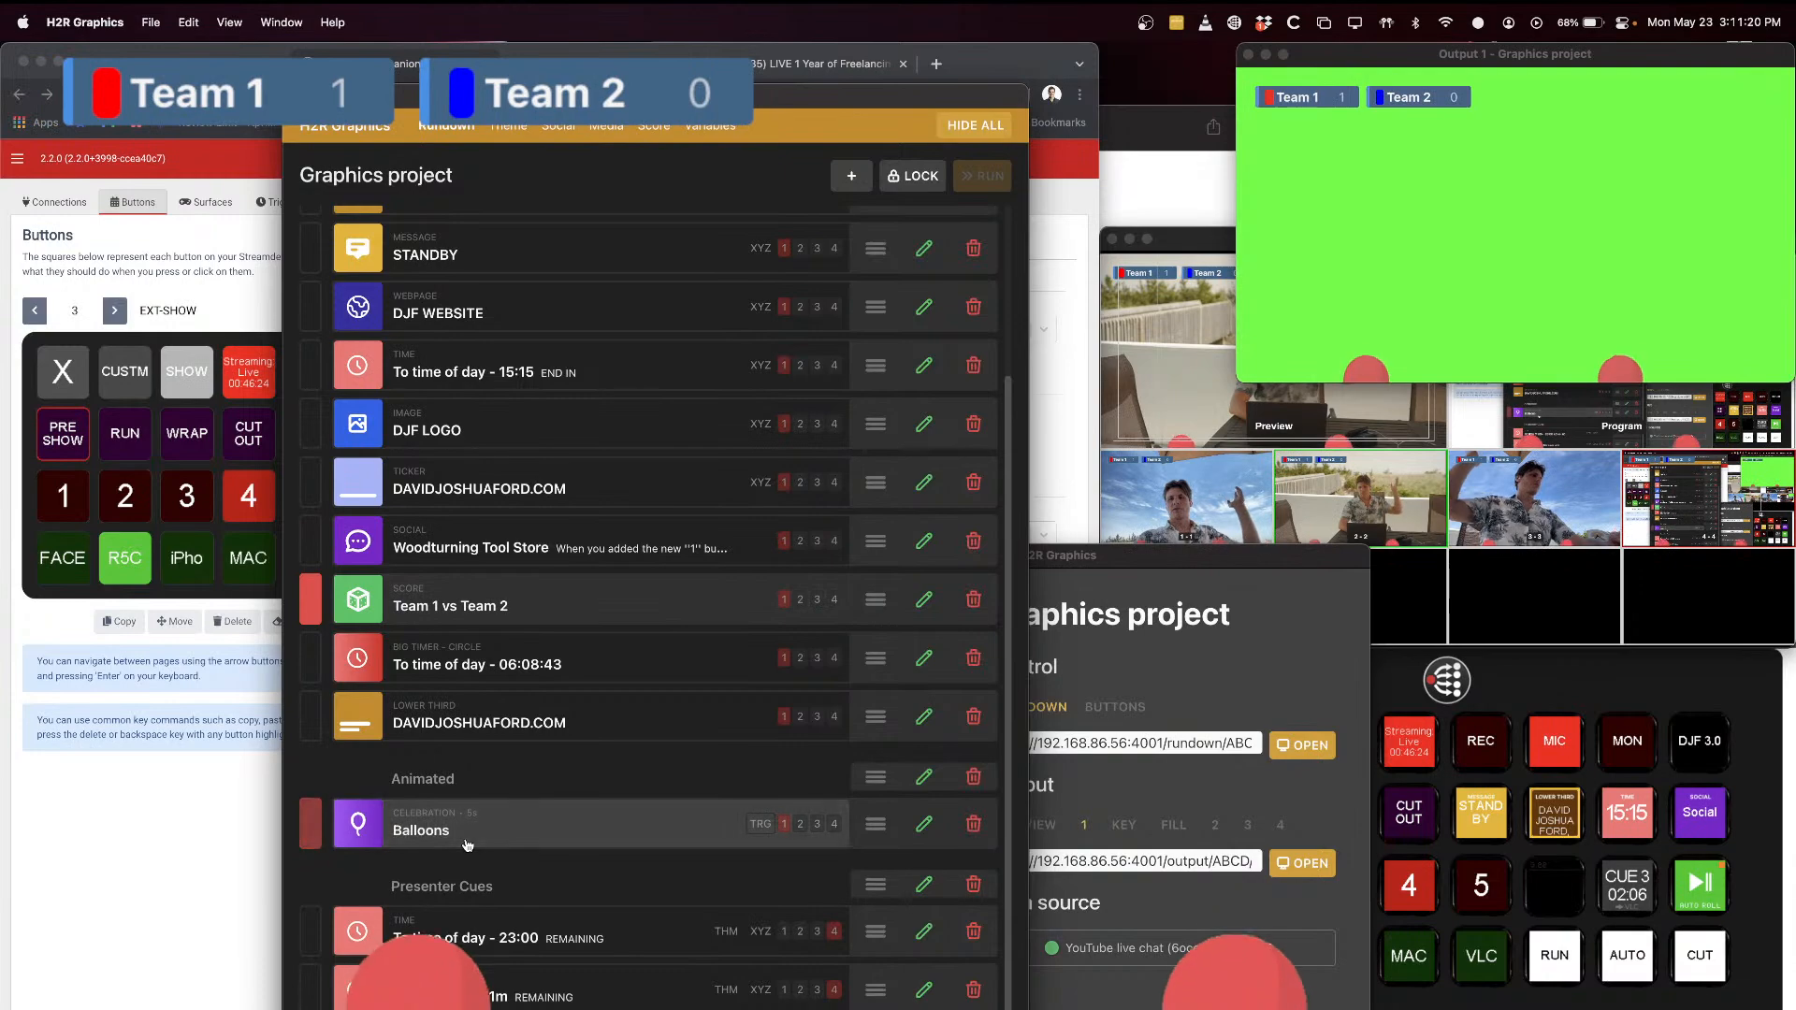
{"action": "left_click", "coordinate": [562, 603]}
Step: Preview the To time of day - 15:15 END IN countdown on the output and hide it again
{"action": "scroll", "coordinate": [570, 522], "scroll_direction": "up", "scroll_amount": 5}
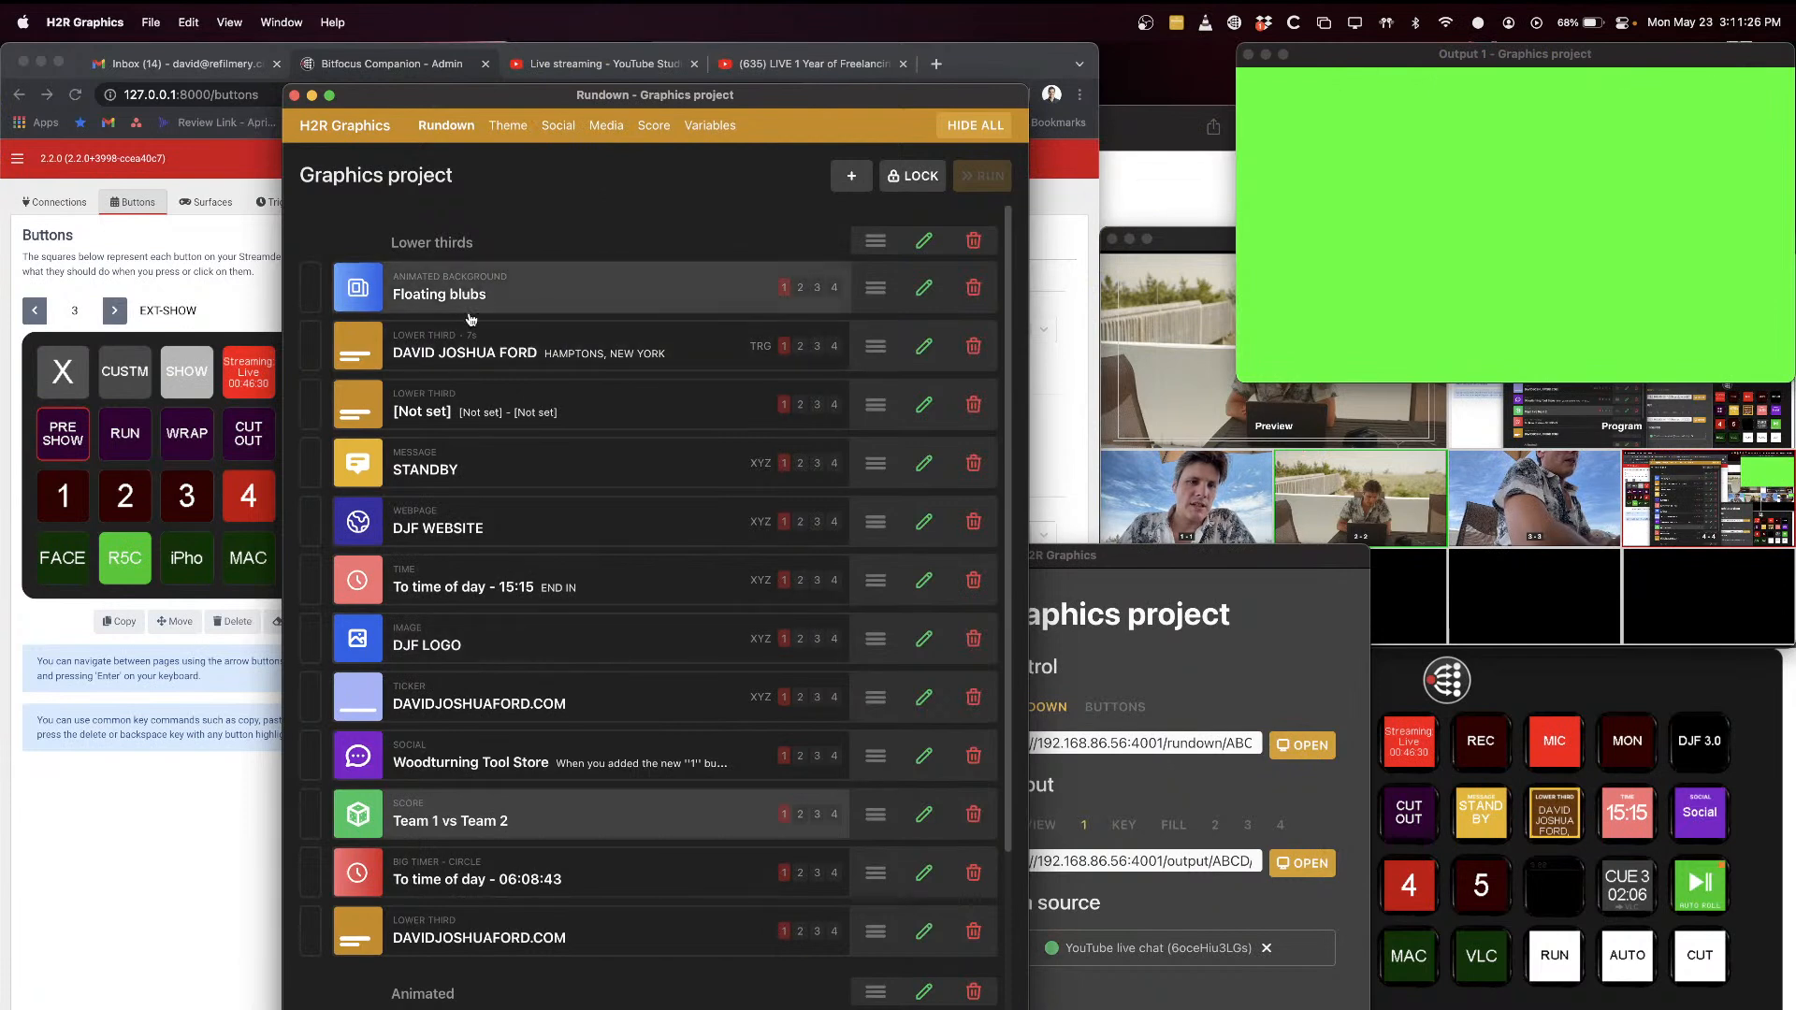
{"action": "left_click", "coordinate": [486, 589]}
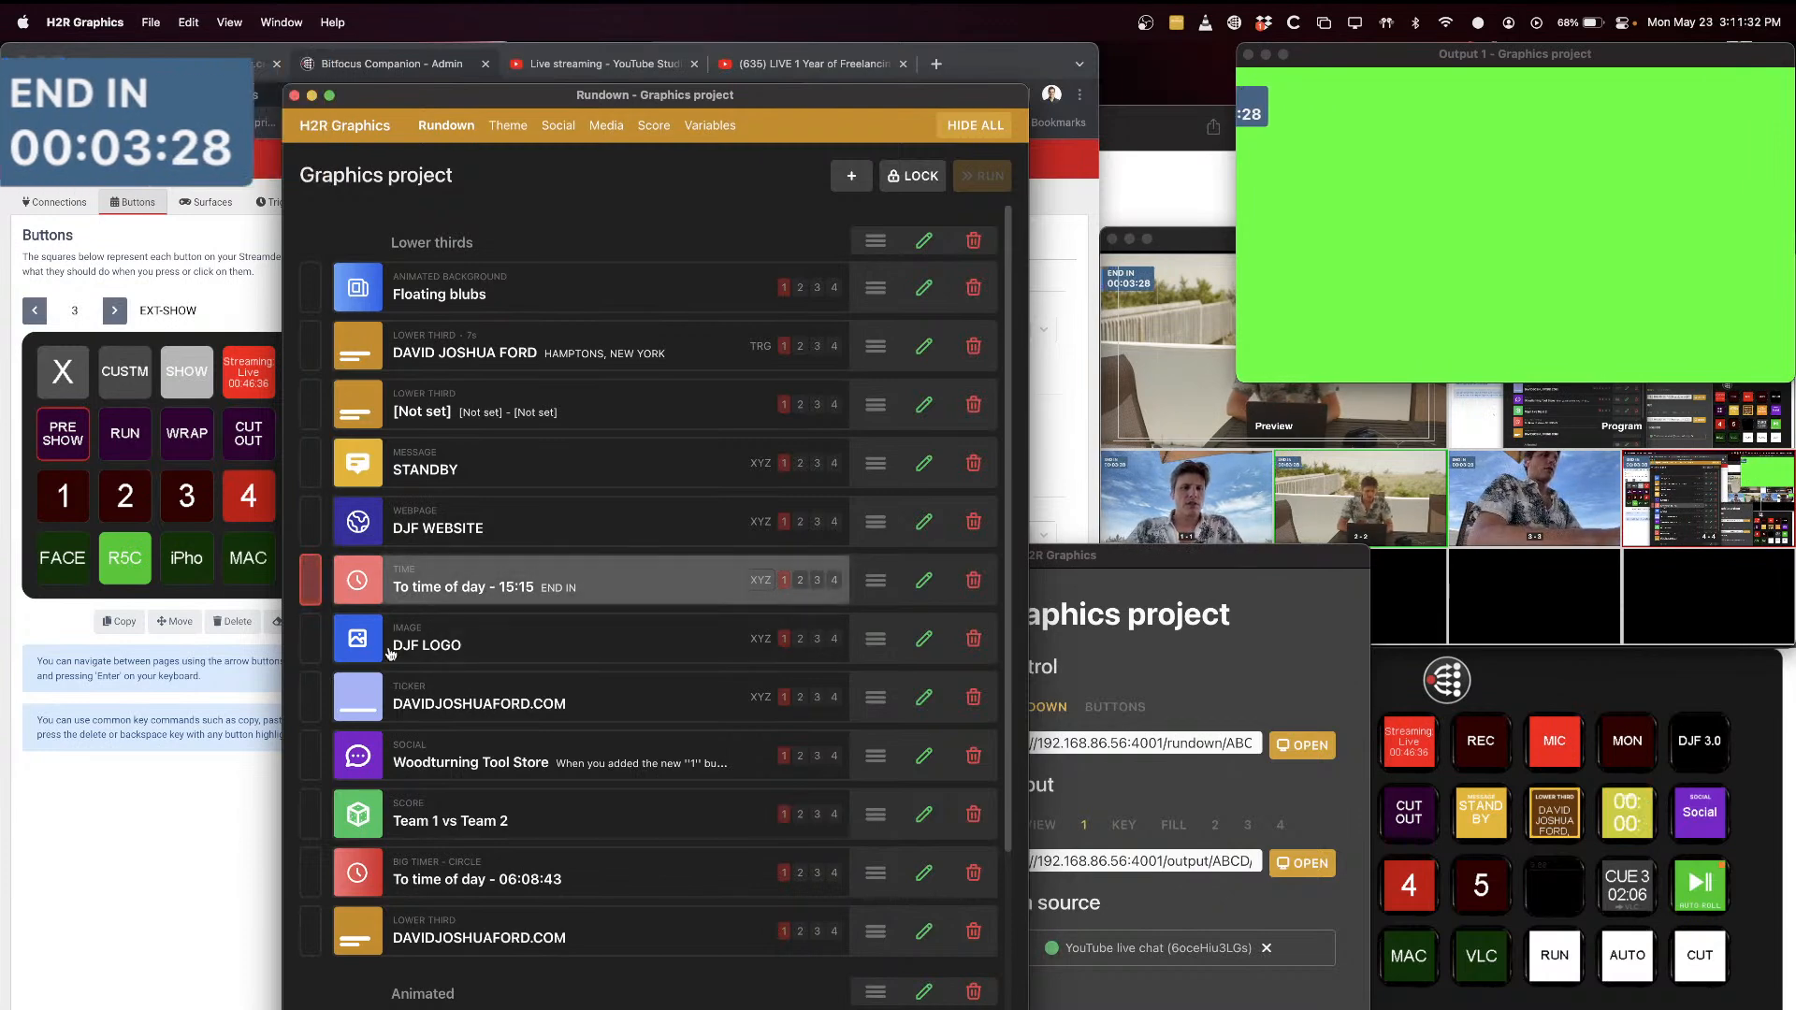
Step: In Companion, add the 15:15 time preset from the ext-h2r Show/Hide presets to the empty button beside 5, and open that button's settings
{"action": "left_click", "coordinate": [185, 942]}
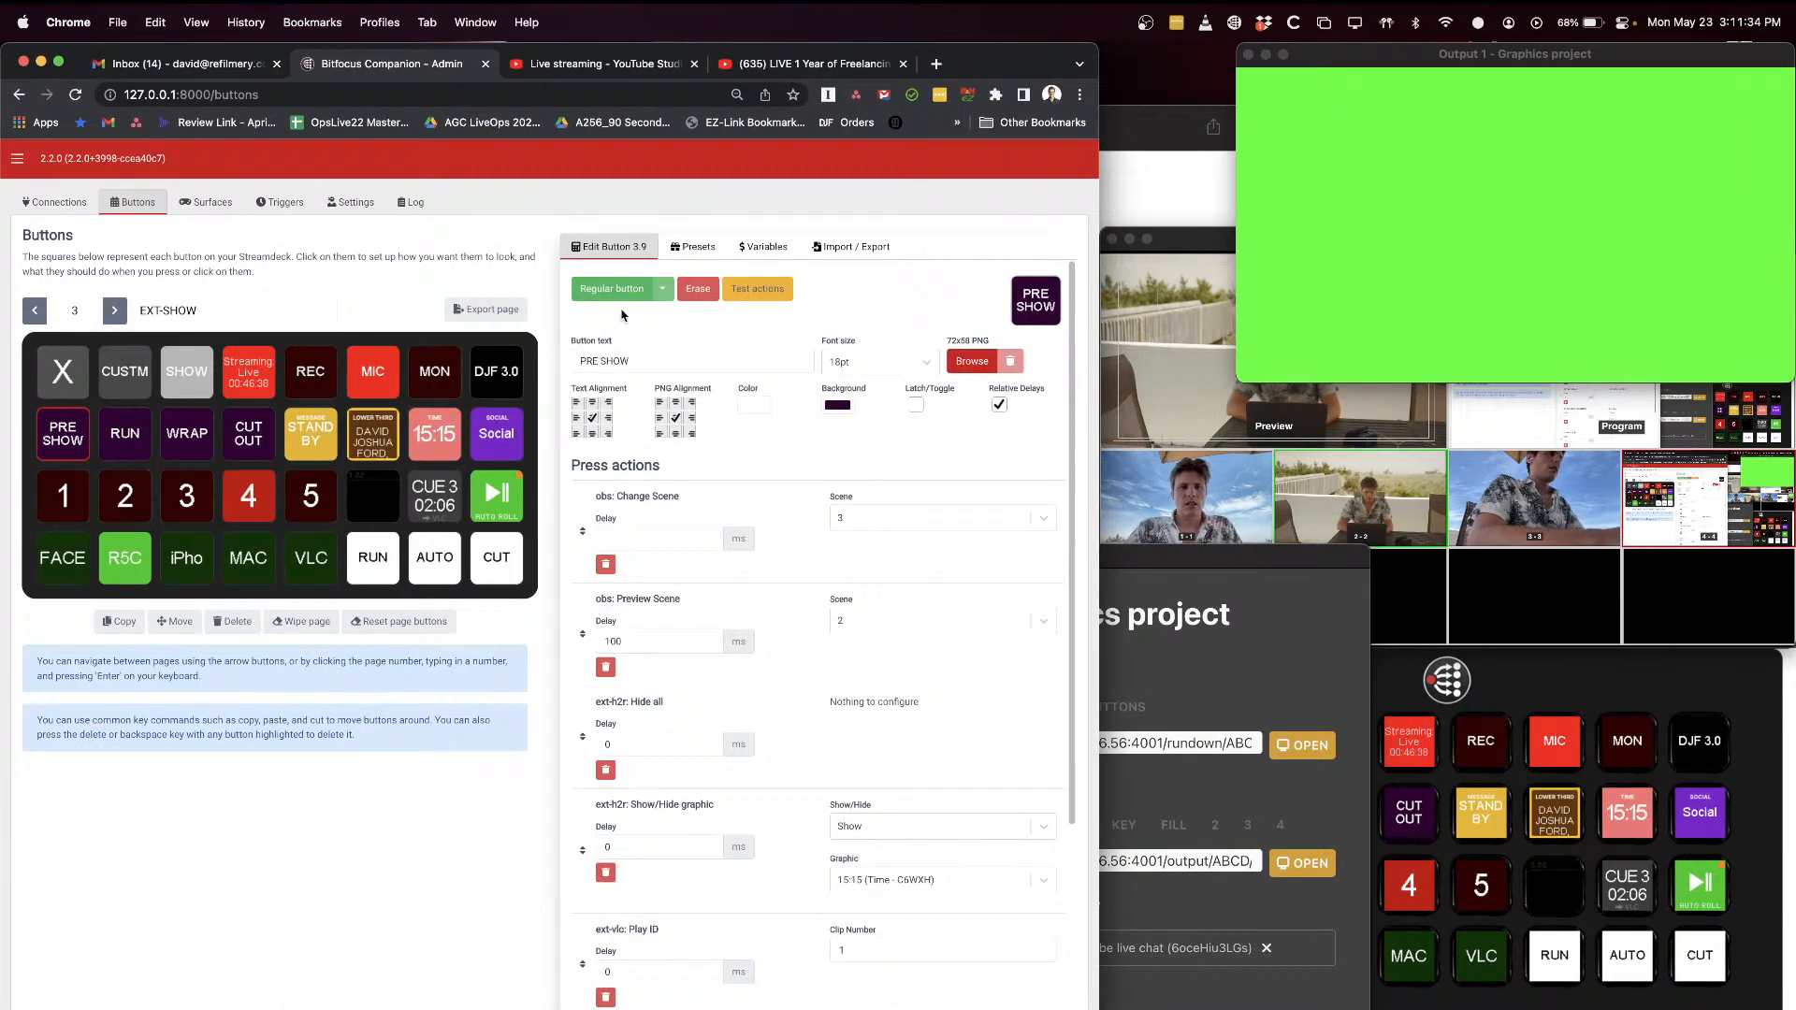
{"action": "left_click", "coordinate": [693, 247]}
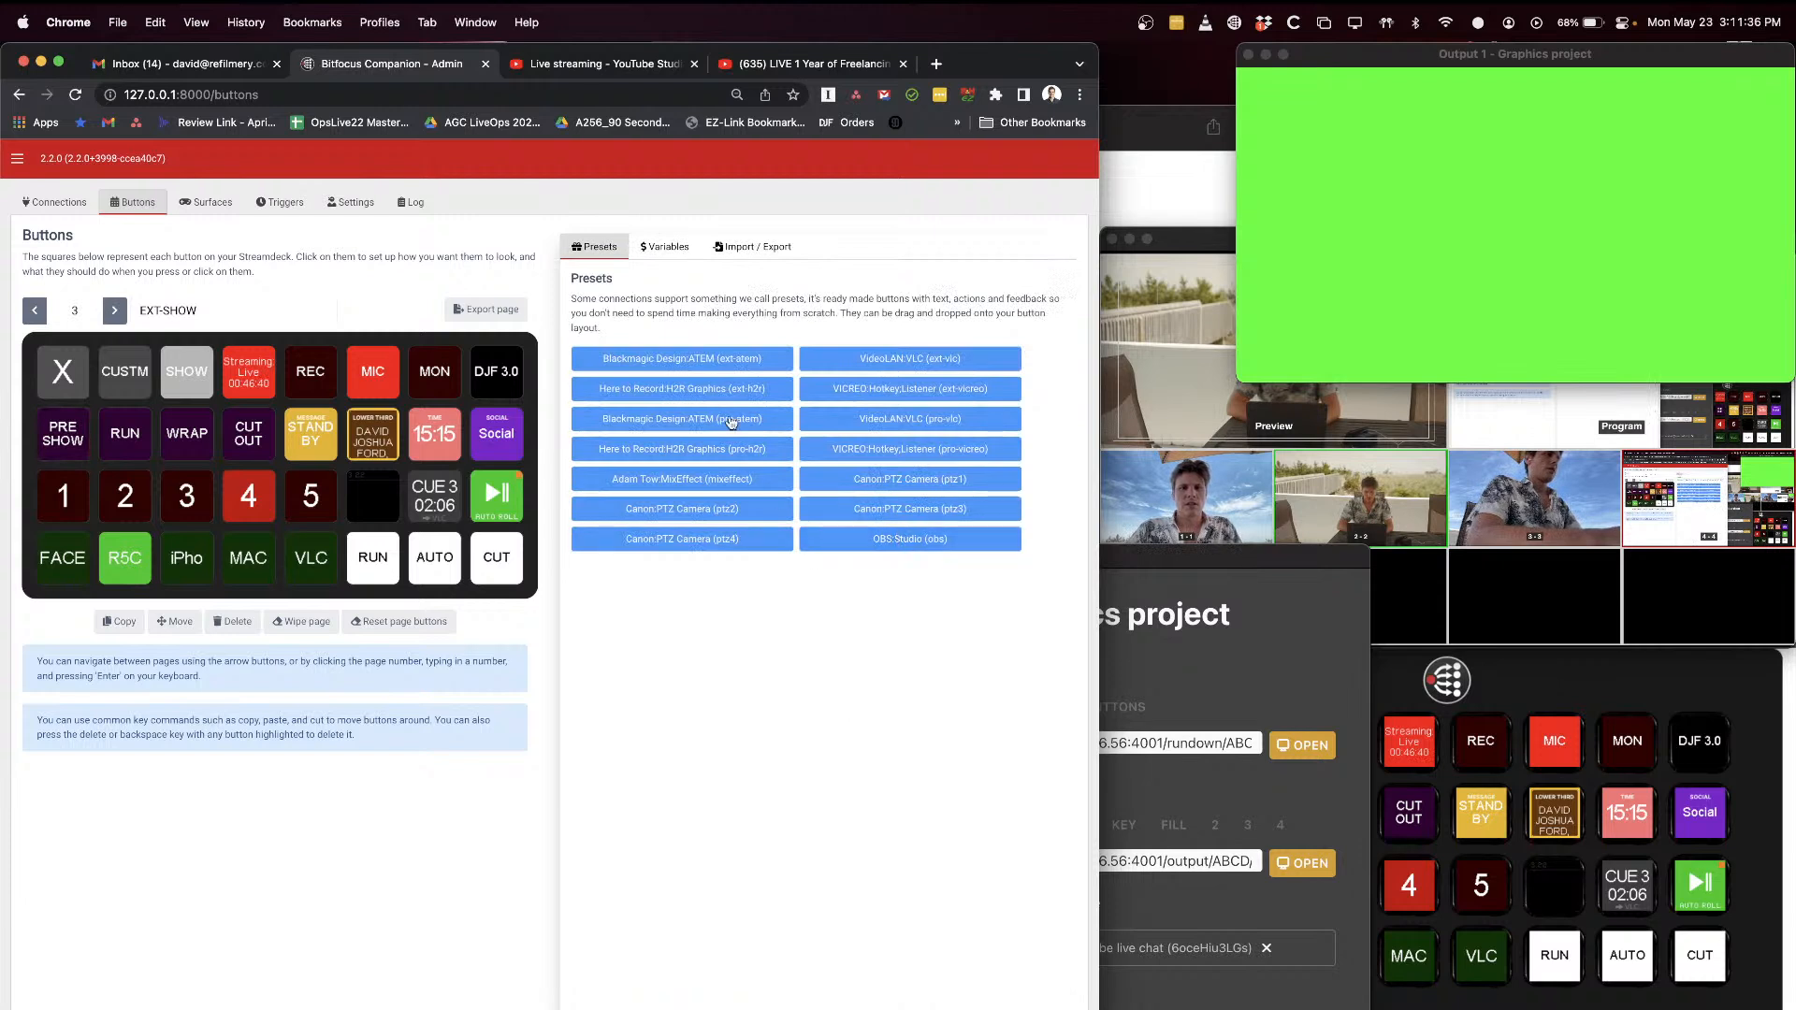
{"action": "left_click", "coordinate": [714, 391]}
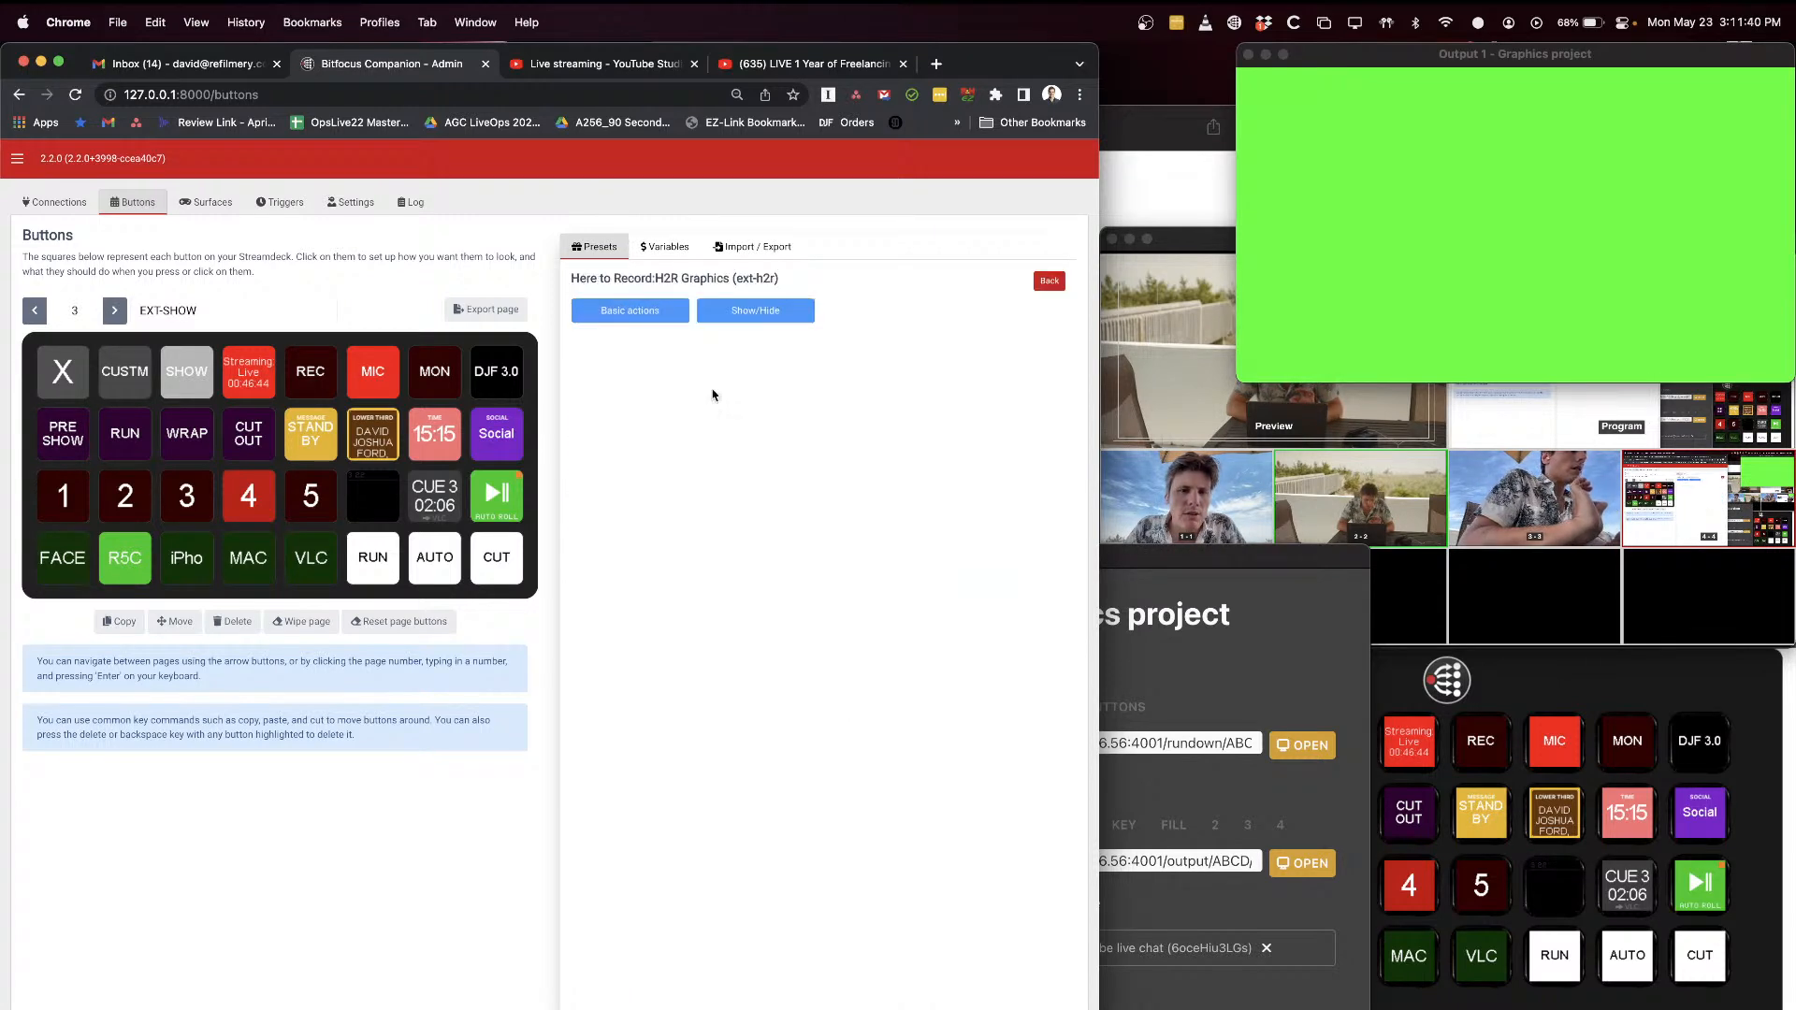
{"action": "left_click", "coordinate": [740, 311]}
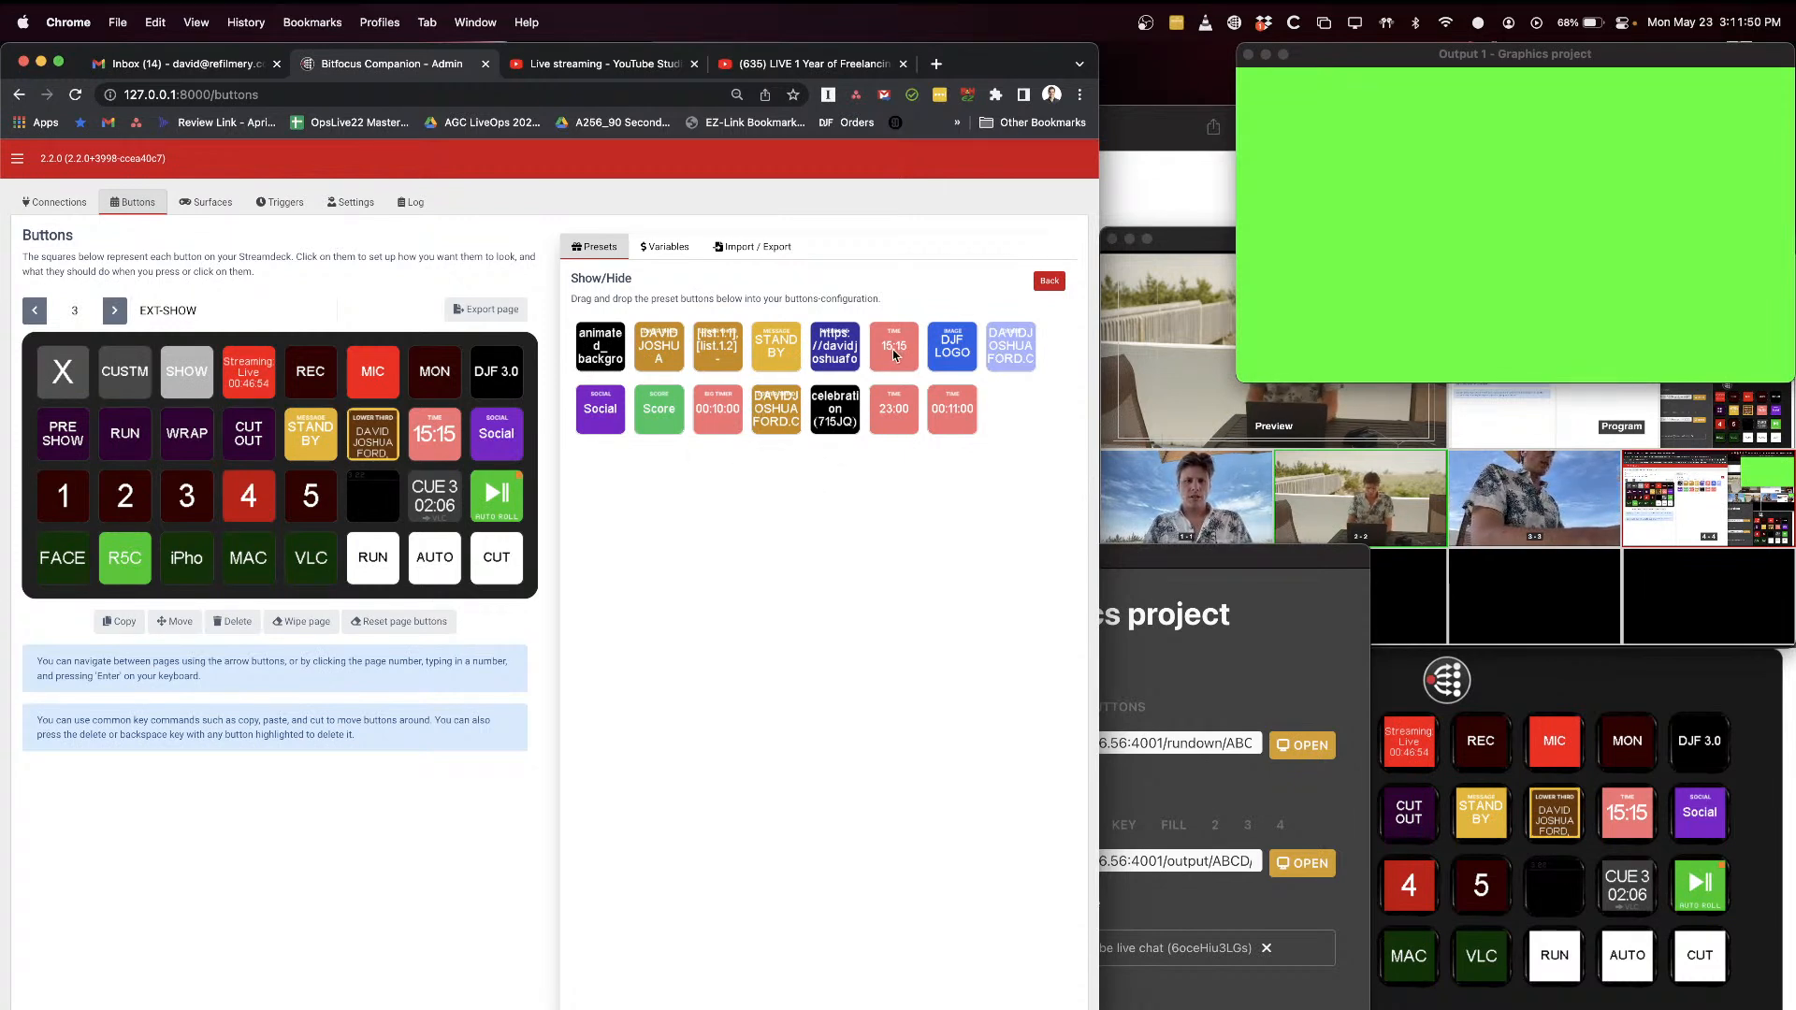
{"action": "left_click_drag", "start_coordinate": [900, 346], "coordinate": [372, 490]}
{"action": "left_click", "coordinate": [372, 494]}
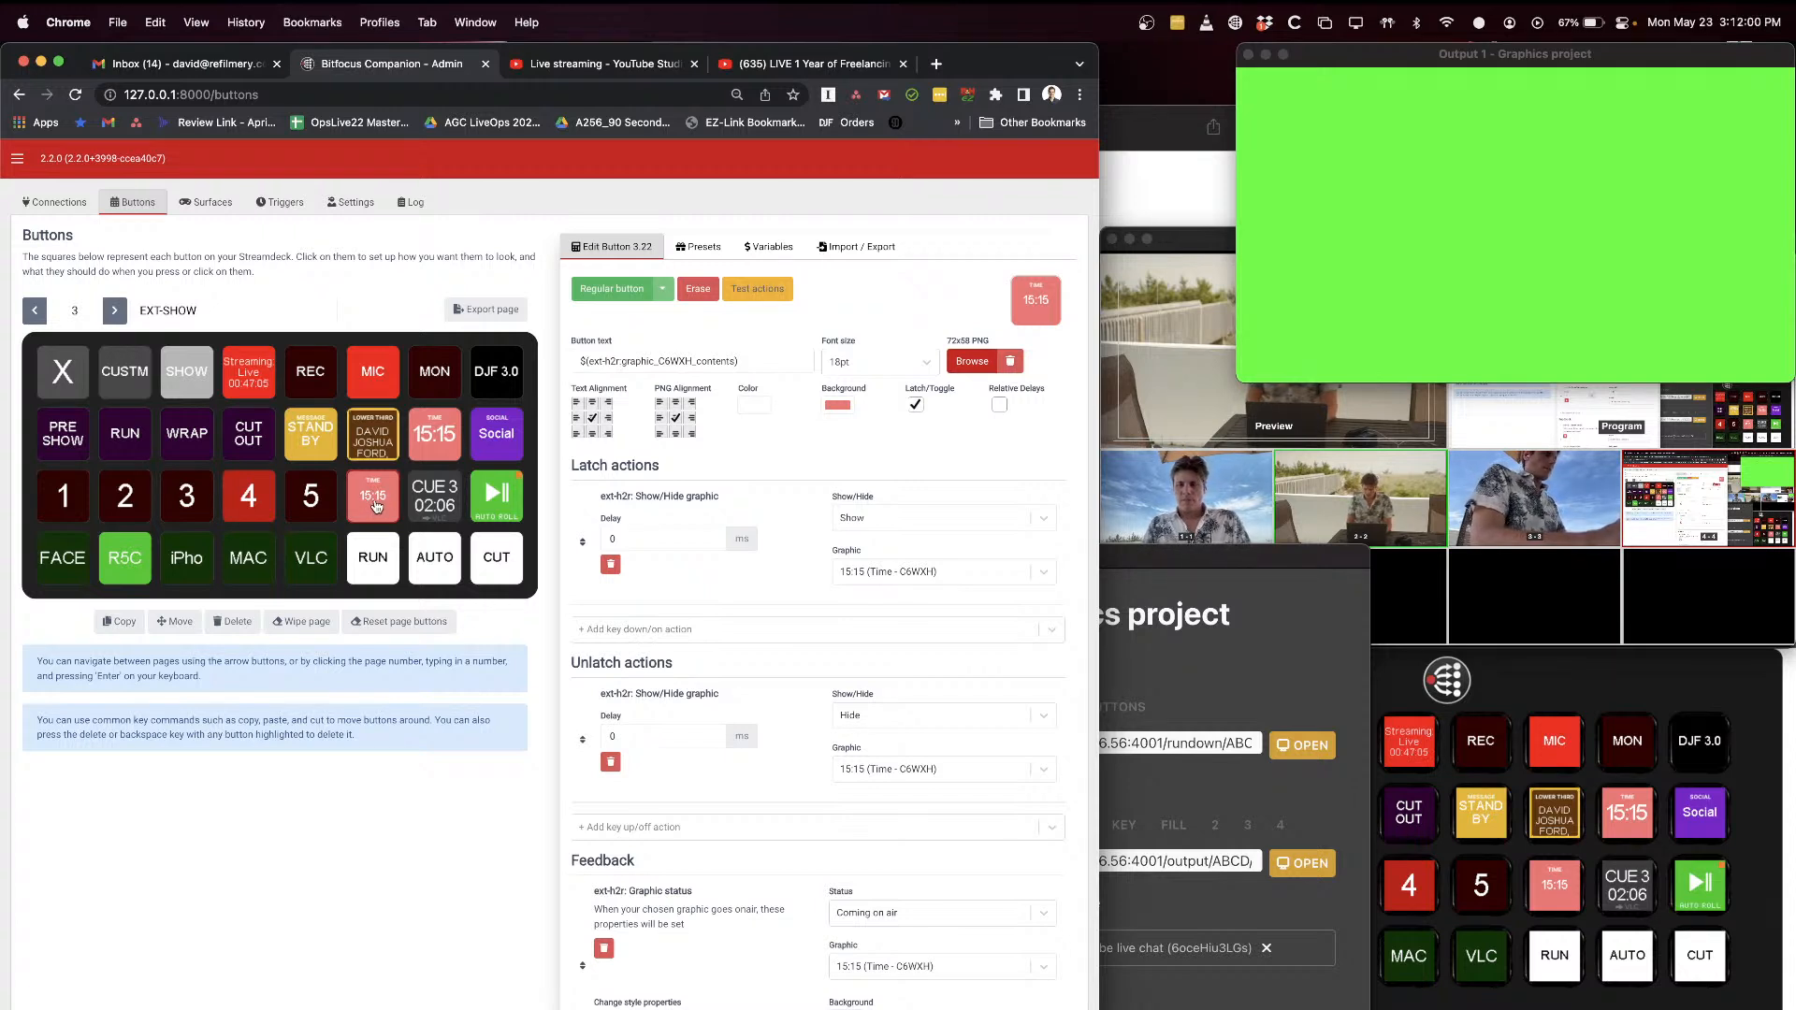
Step: Arrange the OBS multiview and Companion emulator windows so both are usable, and show the END IN countdown with the new 15:15 emulator button
{"action": "left_click_drag", "start_coordinate": [1167, 246], "coordinate": [1171, 400]}
{"action": "left_click", "coordinate": [372, 786]}
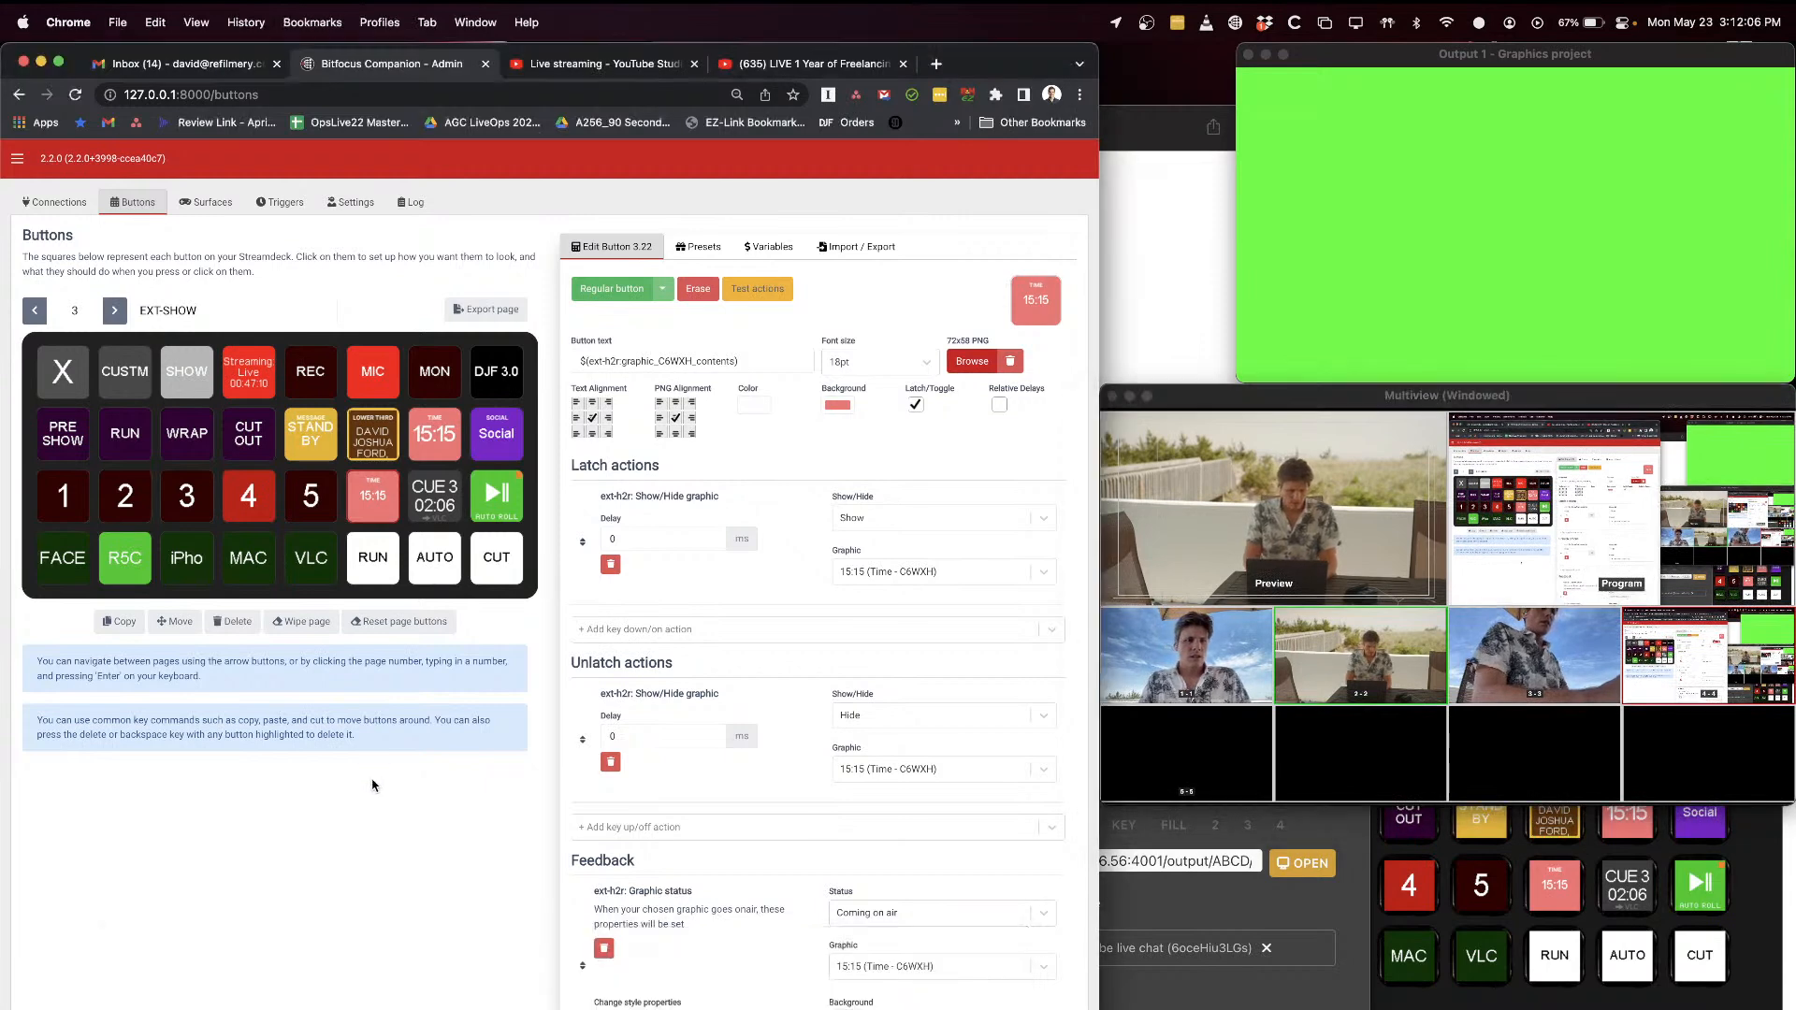
{"action": "left_click", "coordinate": [1477, 970]}
{"action": "left_click_drag", "start_coordinate": [1504, 586], "coordinate": [1562, 665]}
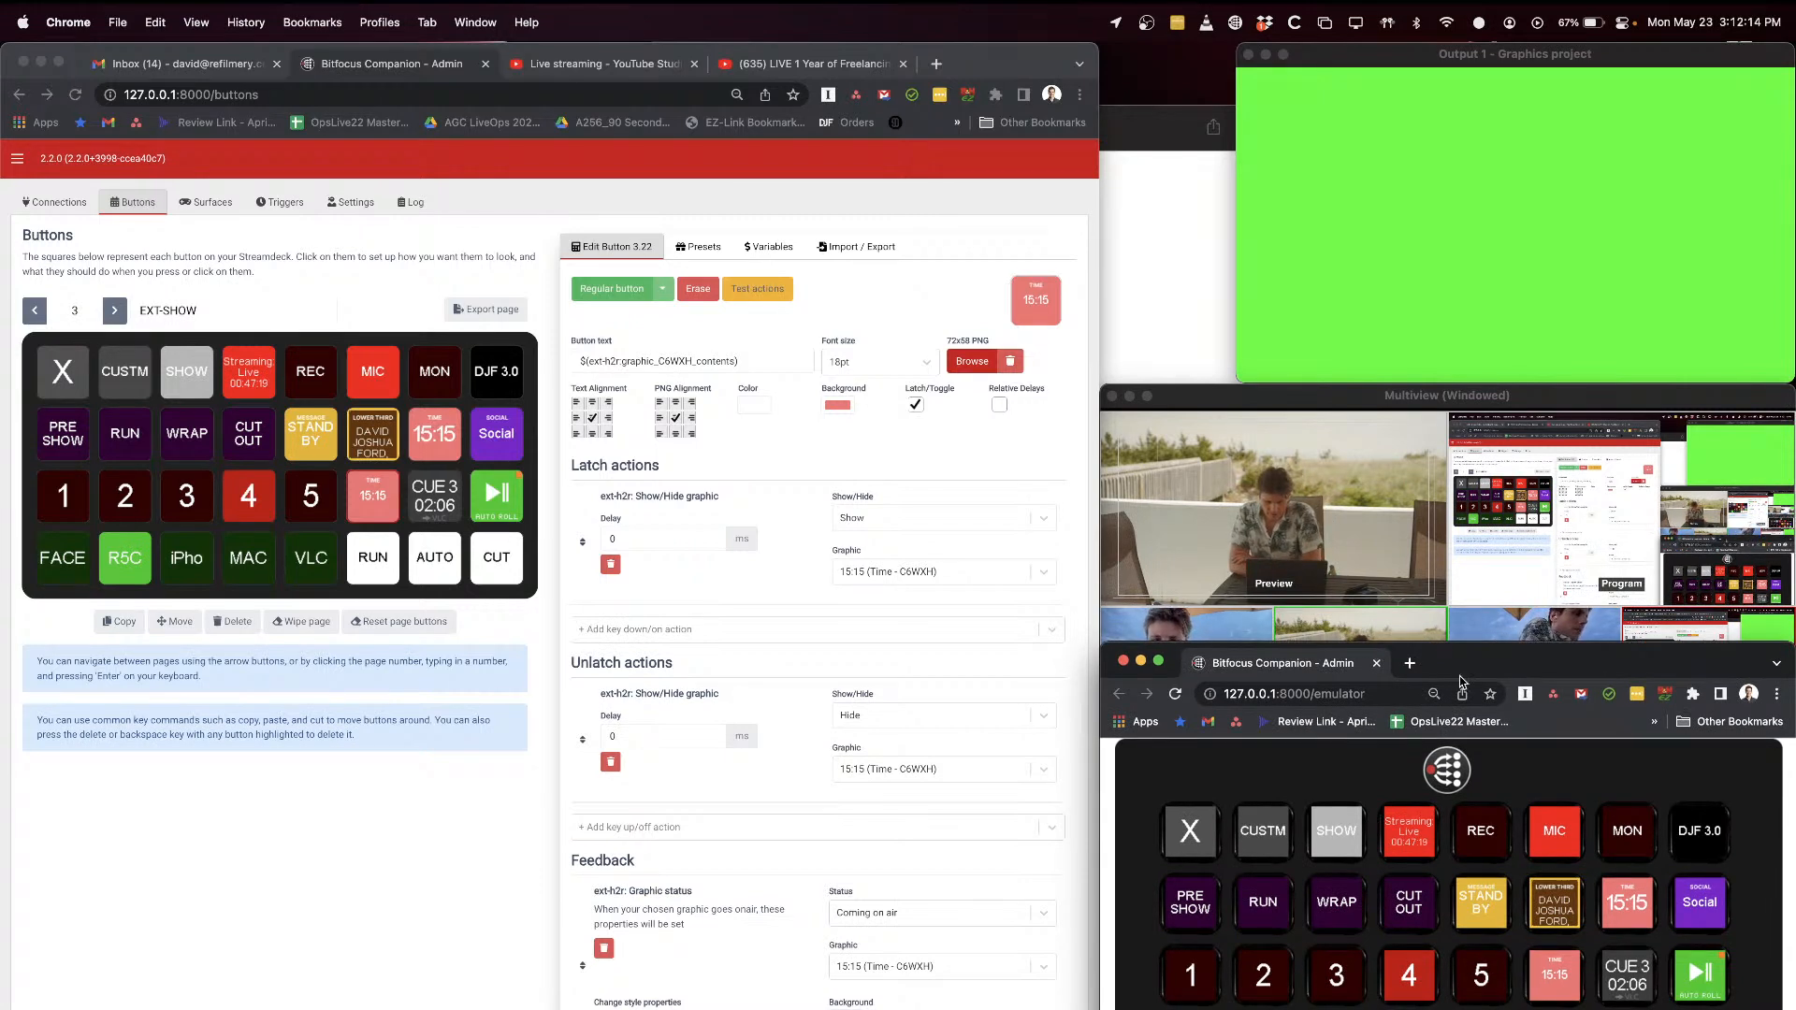
{"action": "left_click", "coordinate": [1554, 977]}
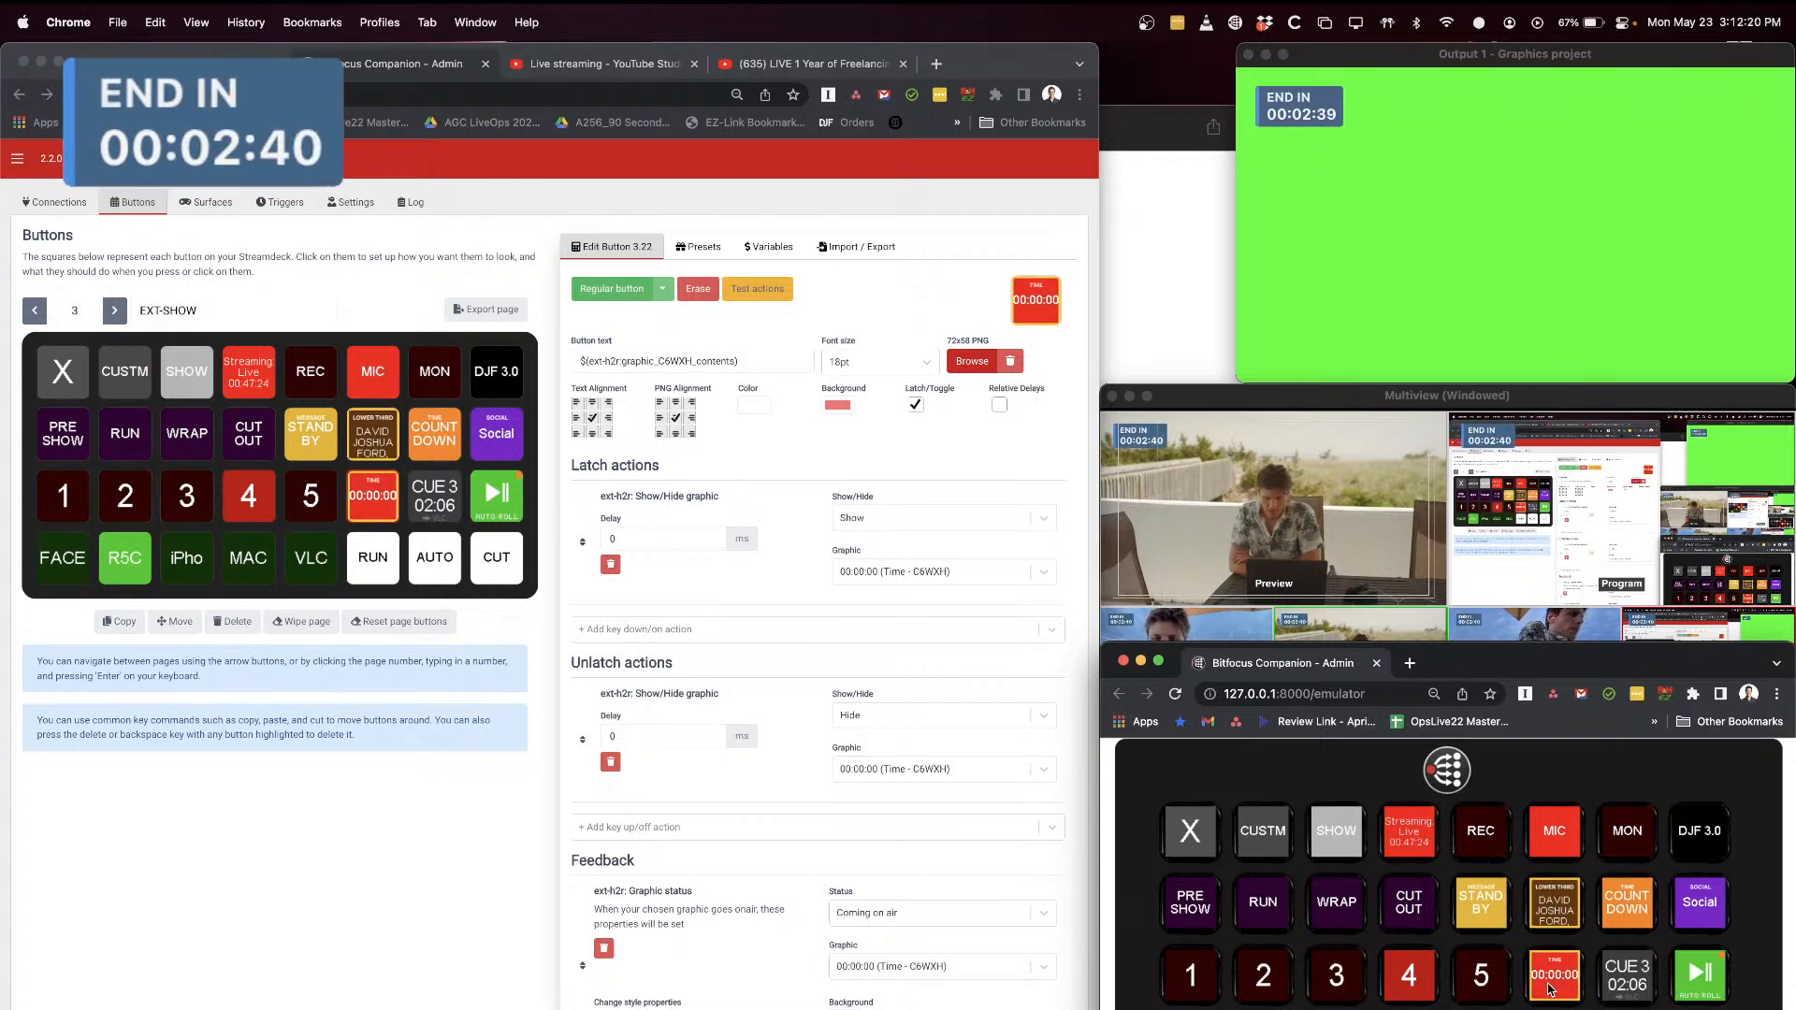
Step: Toggle the END IN countdown off and on from the H2R Graphics rundown, and hide it using the new button in the Companion emulator
{"action": "key", "text": "super+Tab"}
{"action": "key", "text": "super+Tab"}
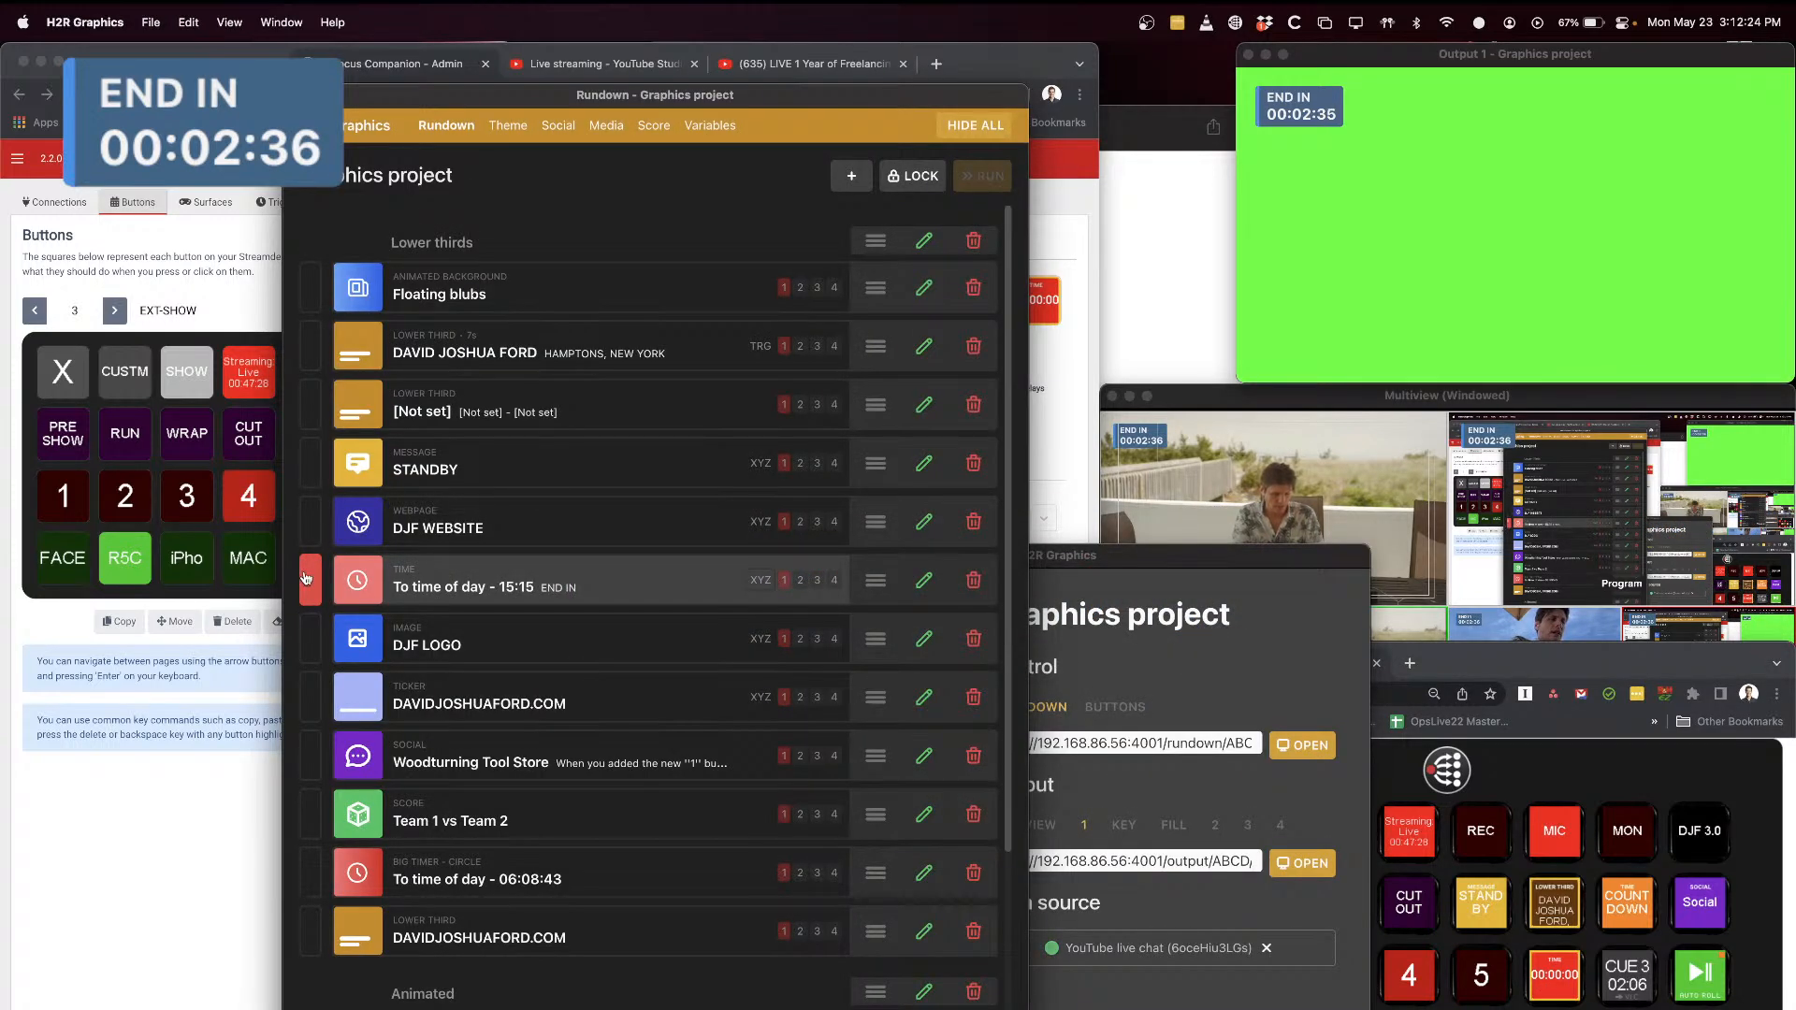
{"action": "left_click", "coordinate": [423, 574]}
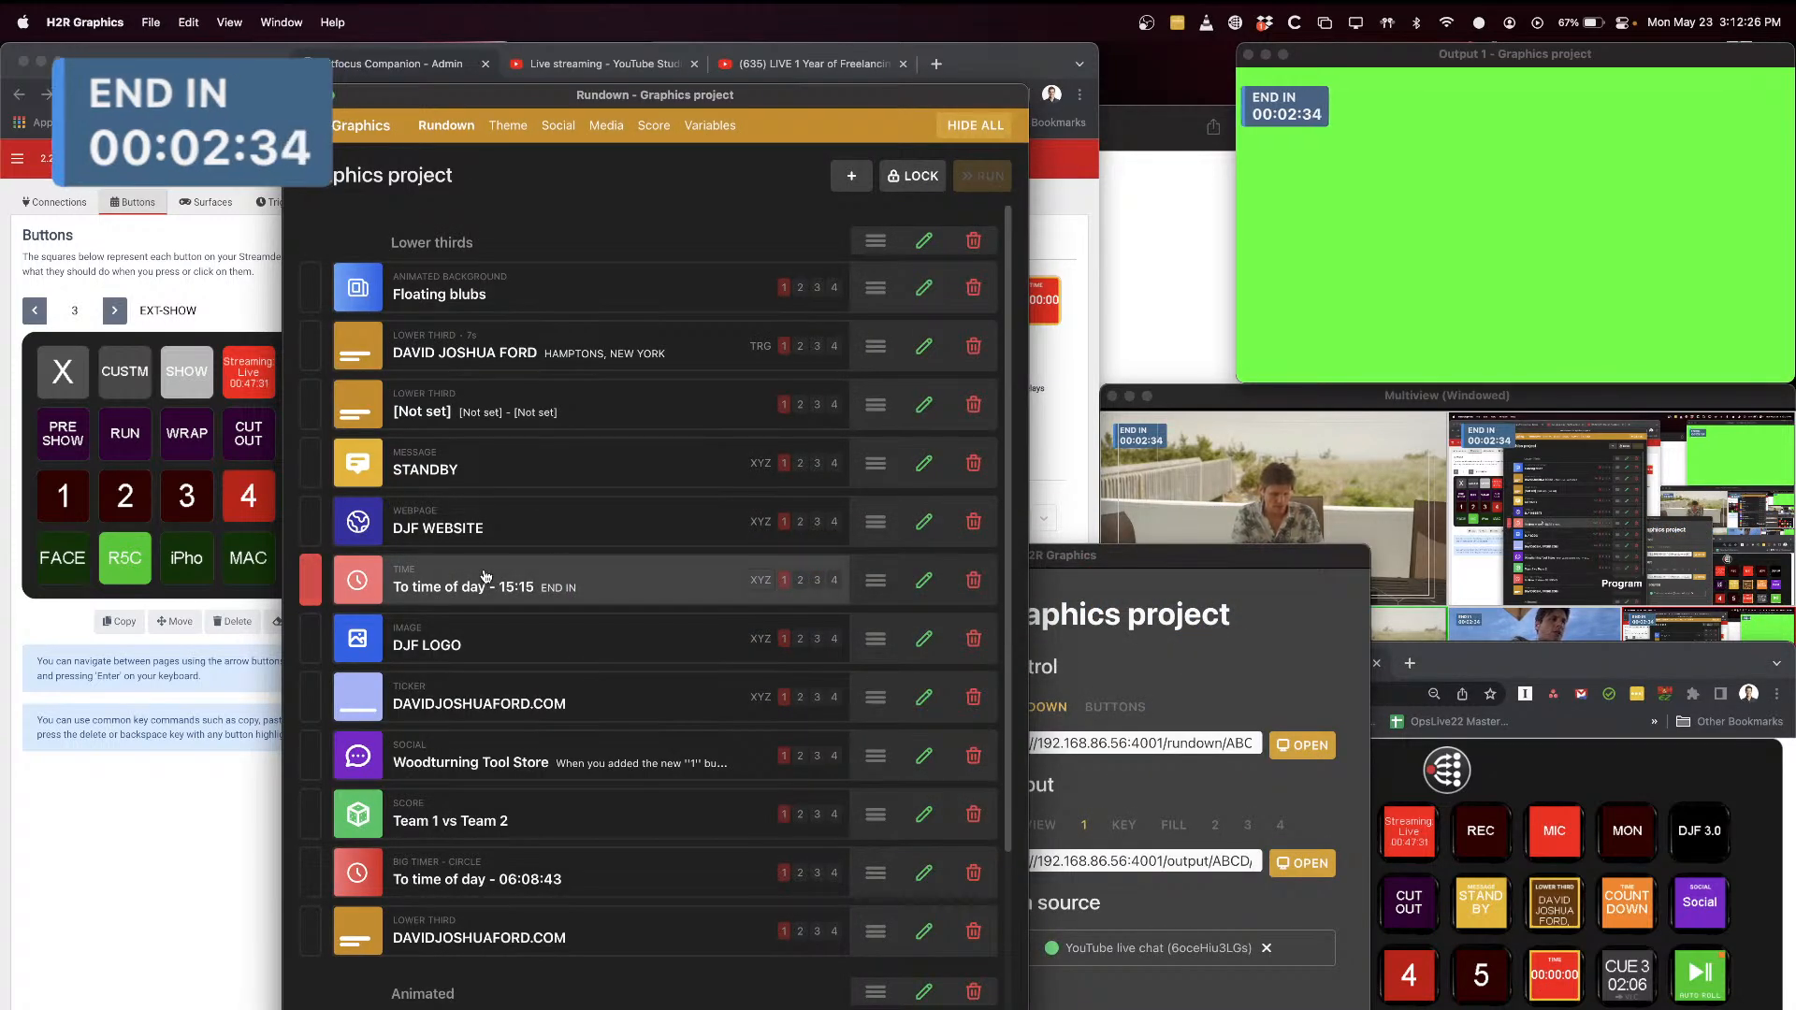
{"action": "left_click", "coordinate": [536, 582]}
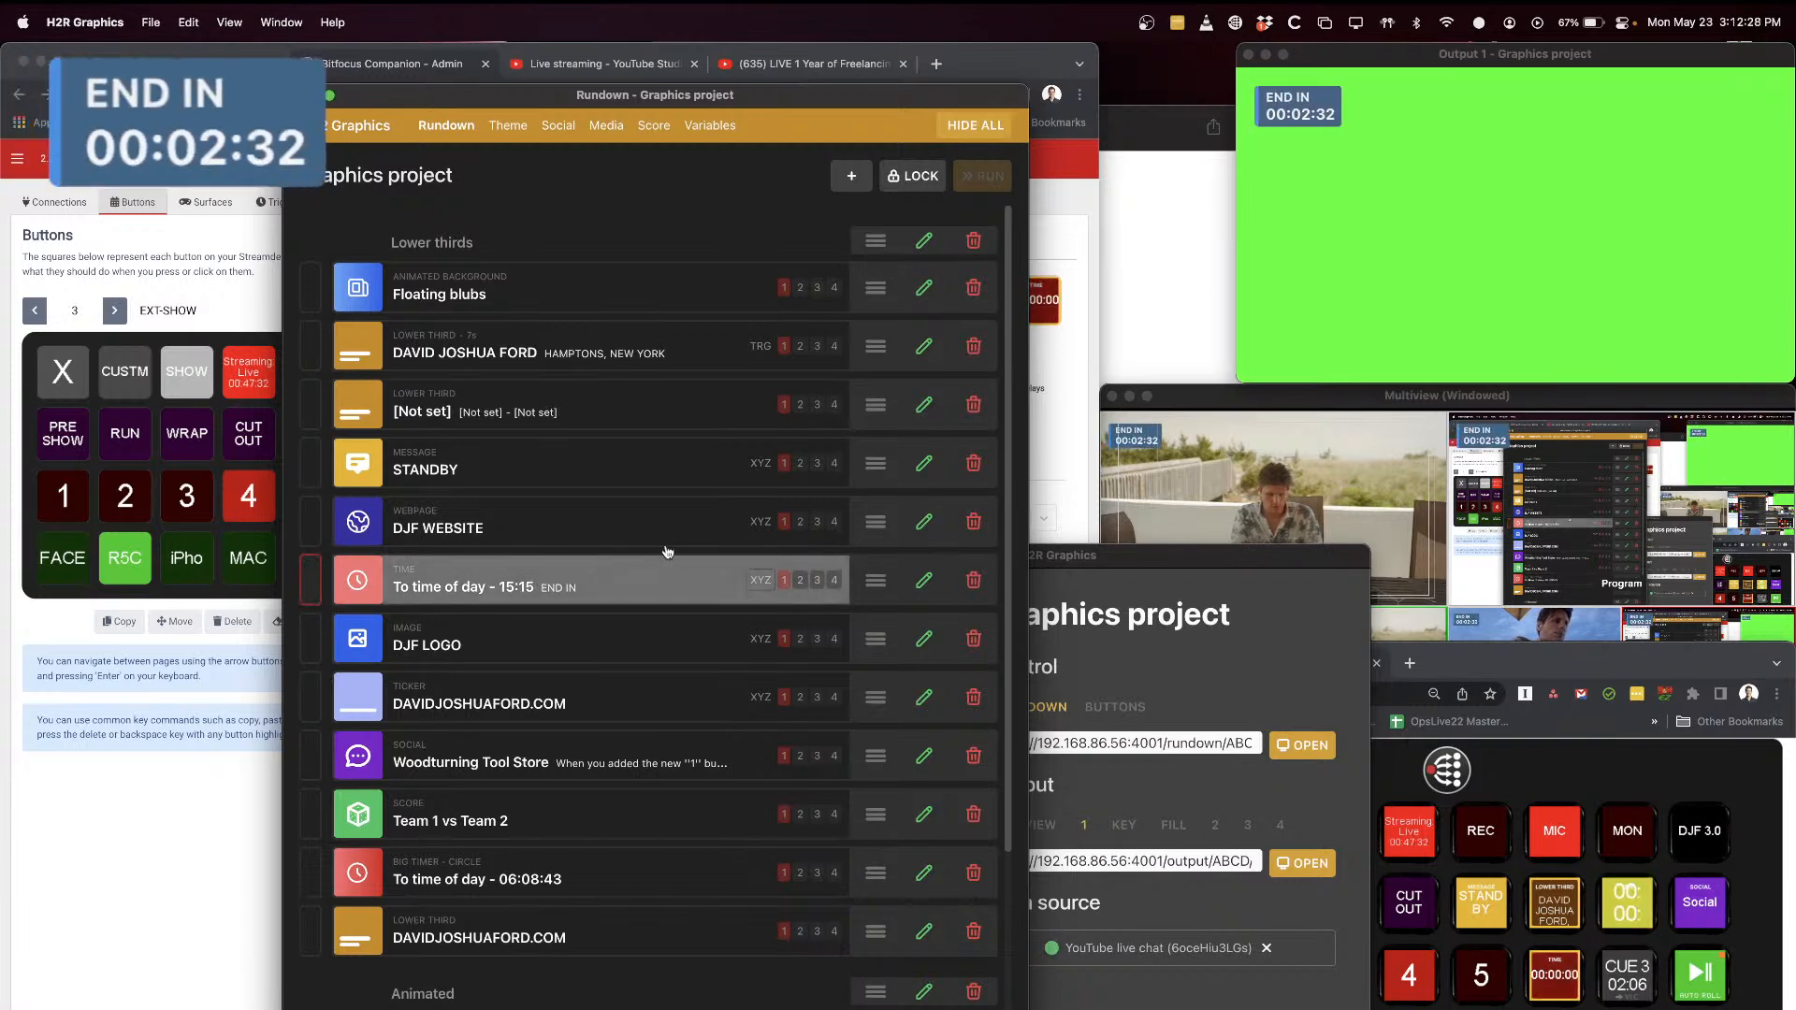
{"action": "left_click", "coordinate": [1385, 694]}
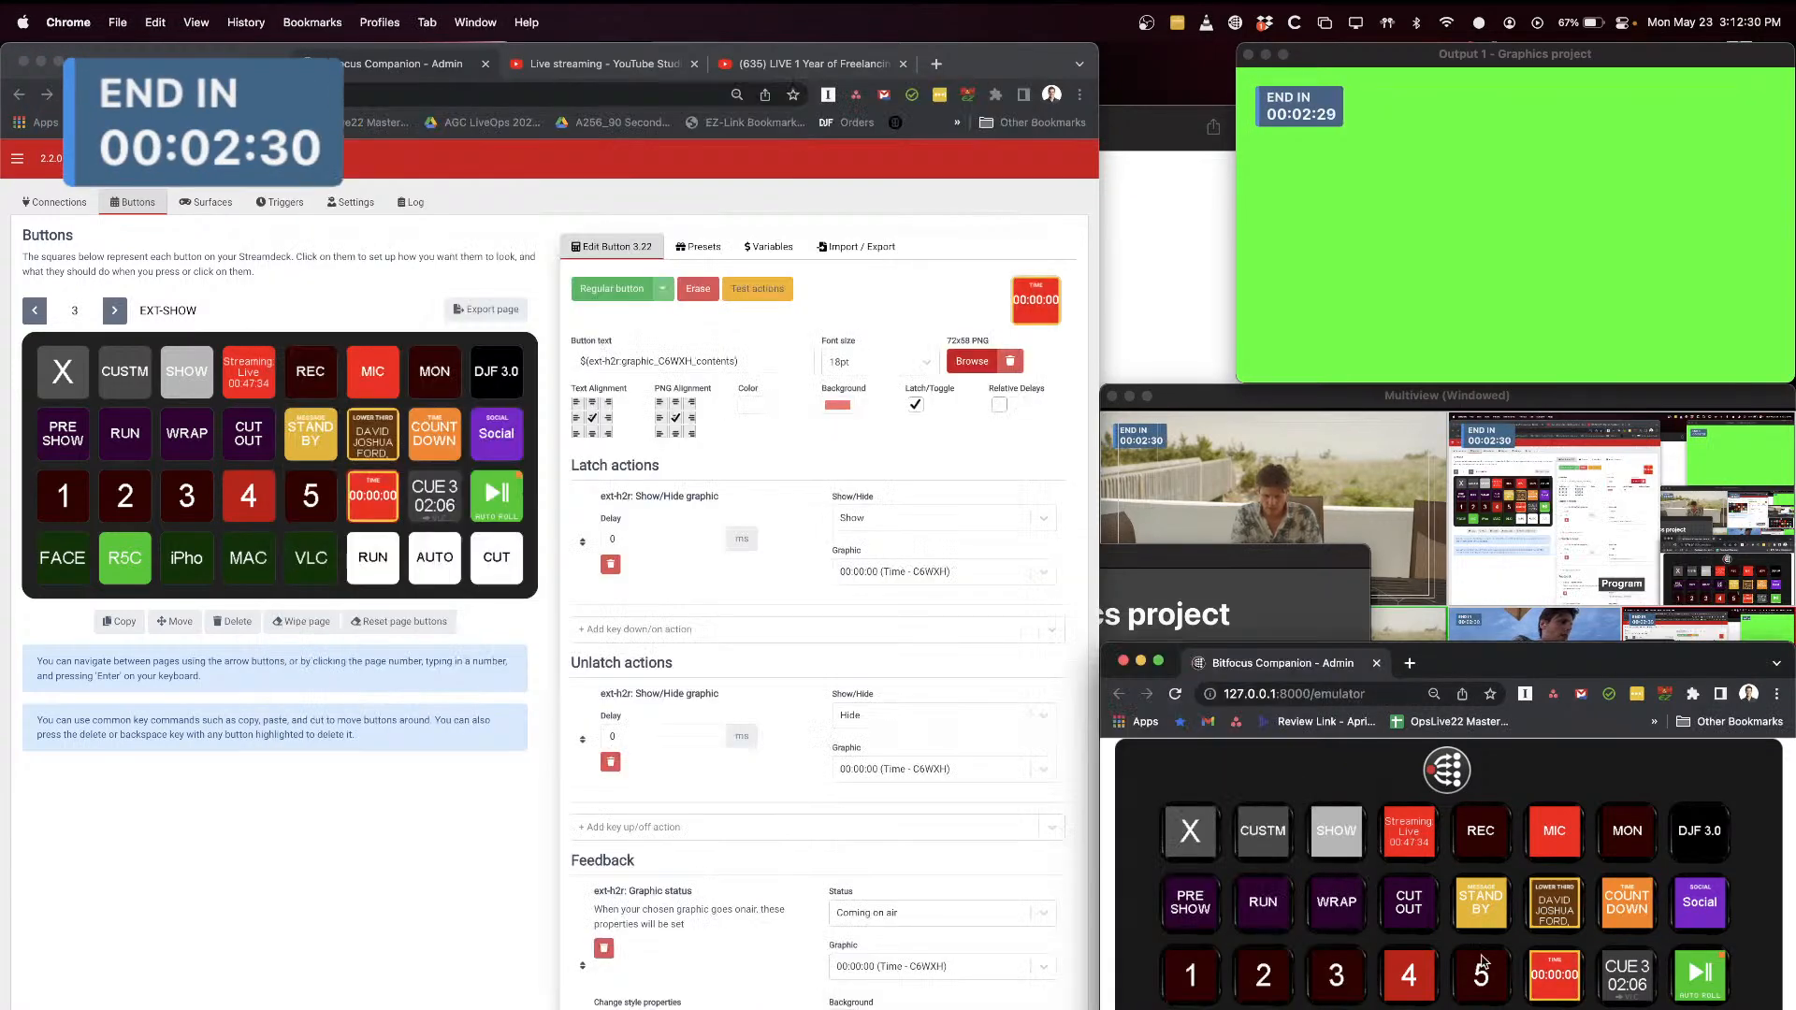
{"action": "left_click", "coordinate": [1566, 972]}
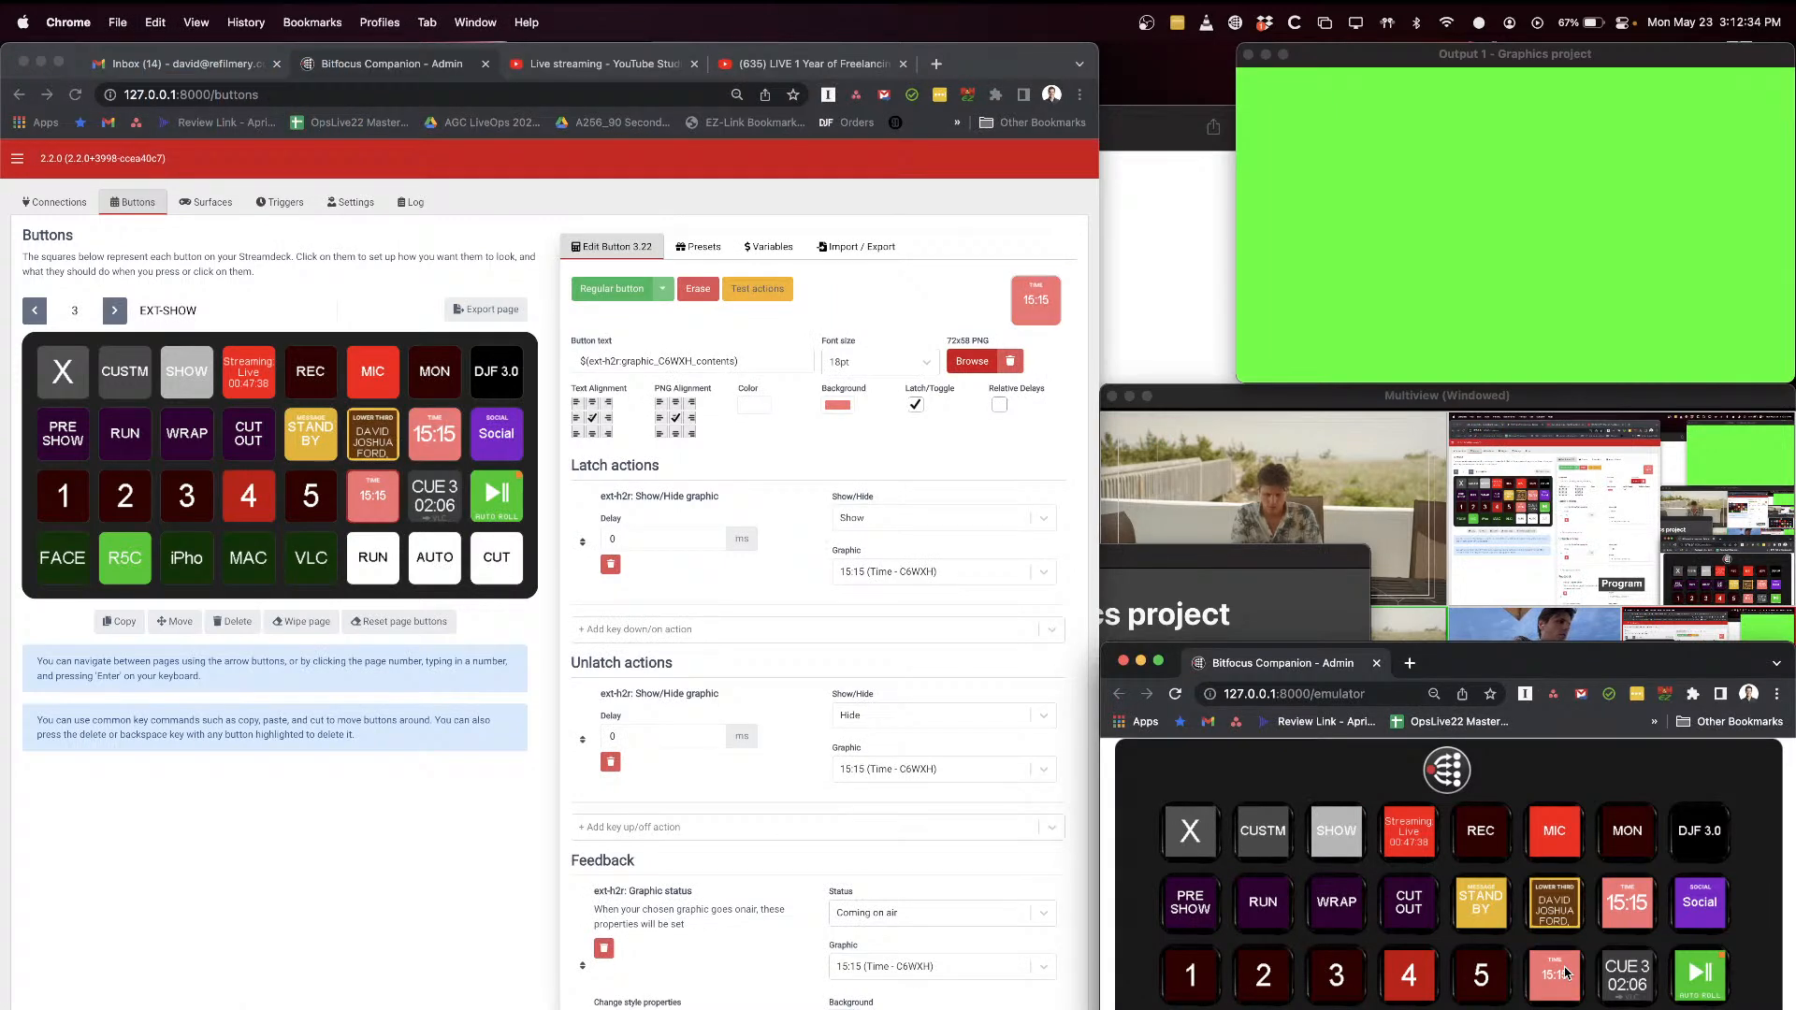
Step: Open the PRE SHOW button's settings and review its press actions with the OBS multiview in front
{"action": "left_click", "coordinate": [473, 912]}
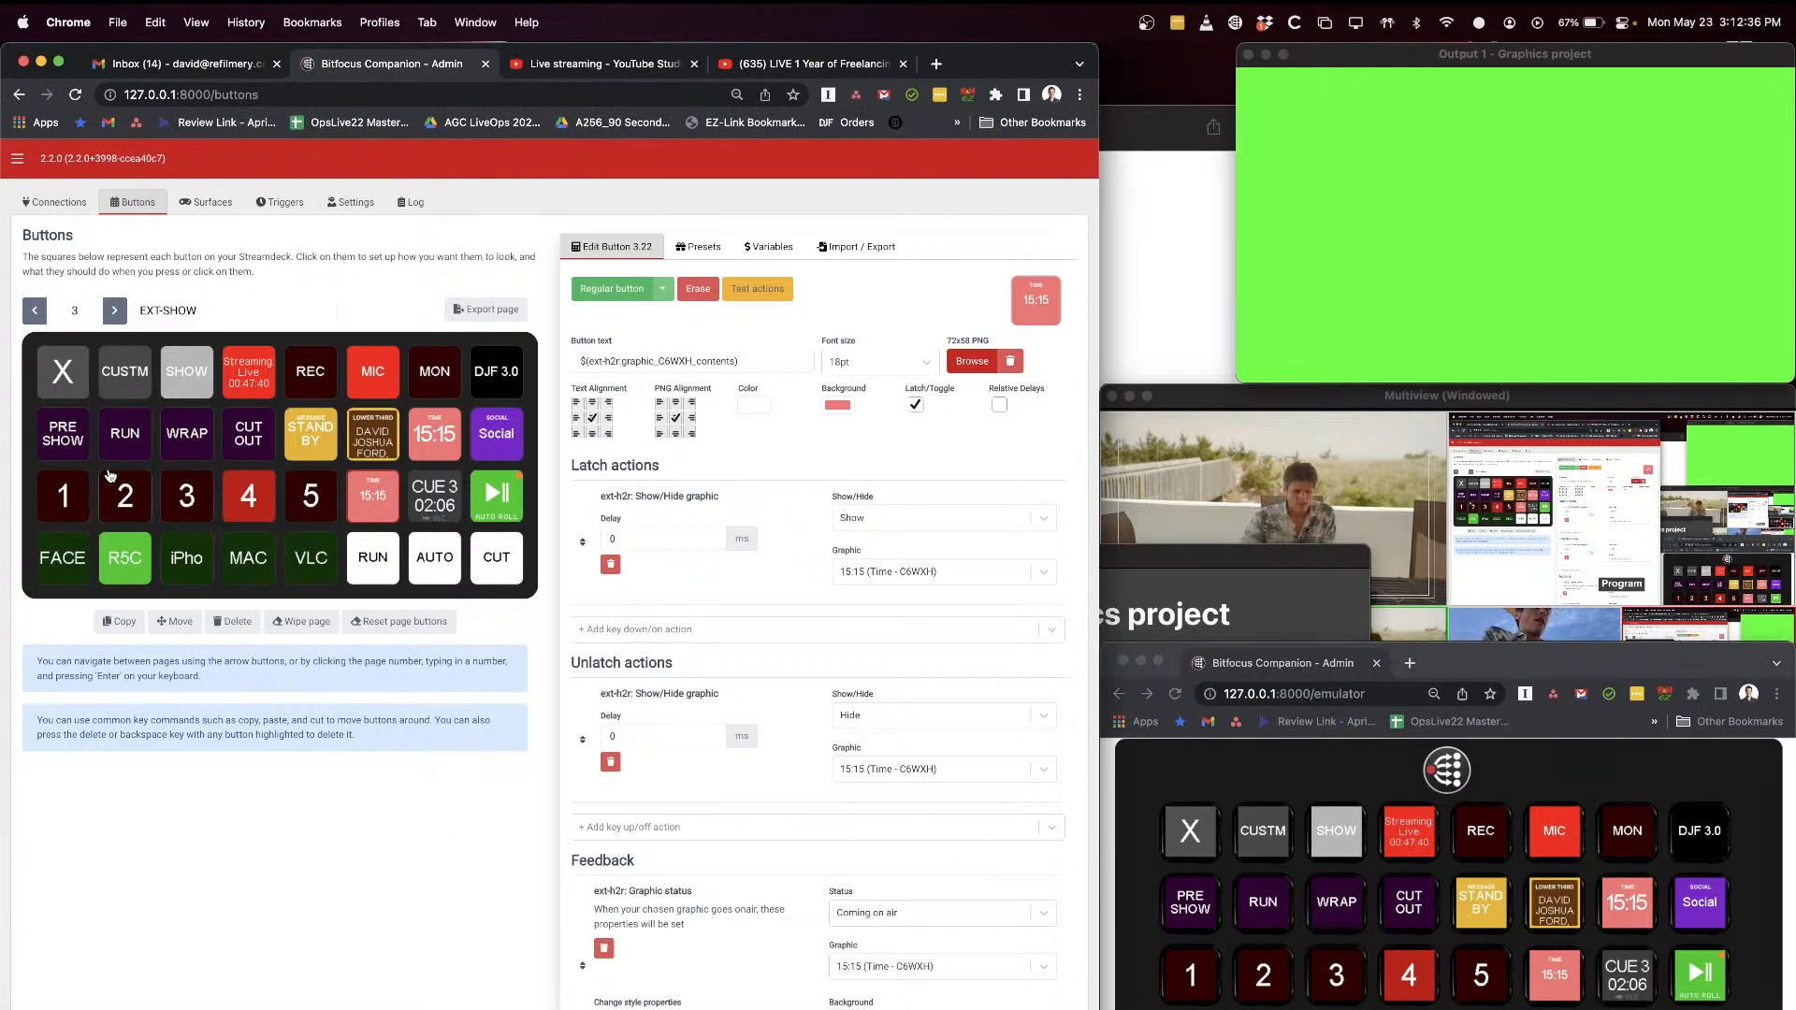
{"action": "left_click", "coordinate": [83, 453]}
{"action": "scroll", "coordinate": [777, 797], "scroll_direction": "down", "scroll_amount": 3}
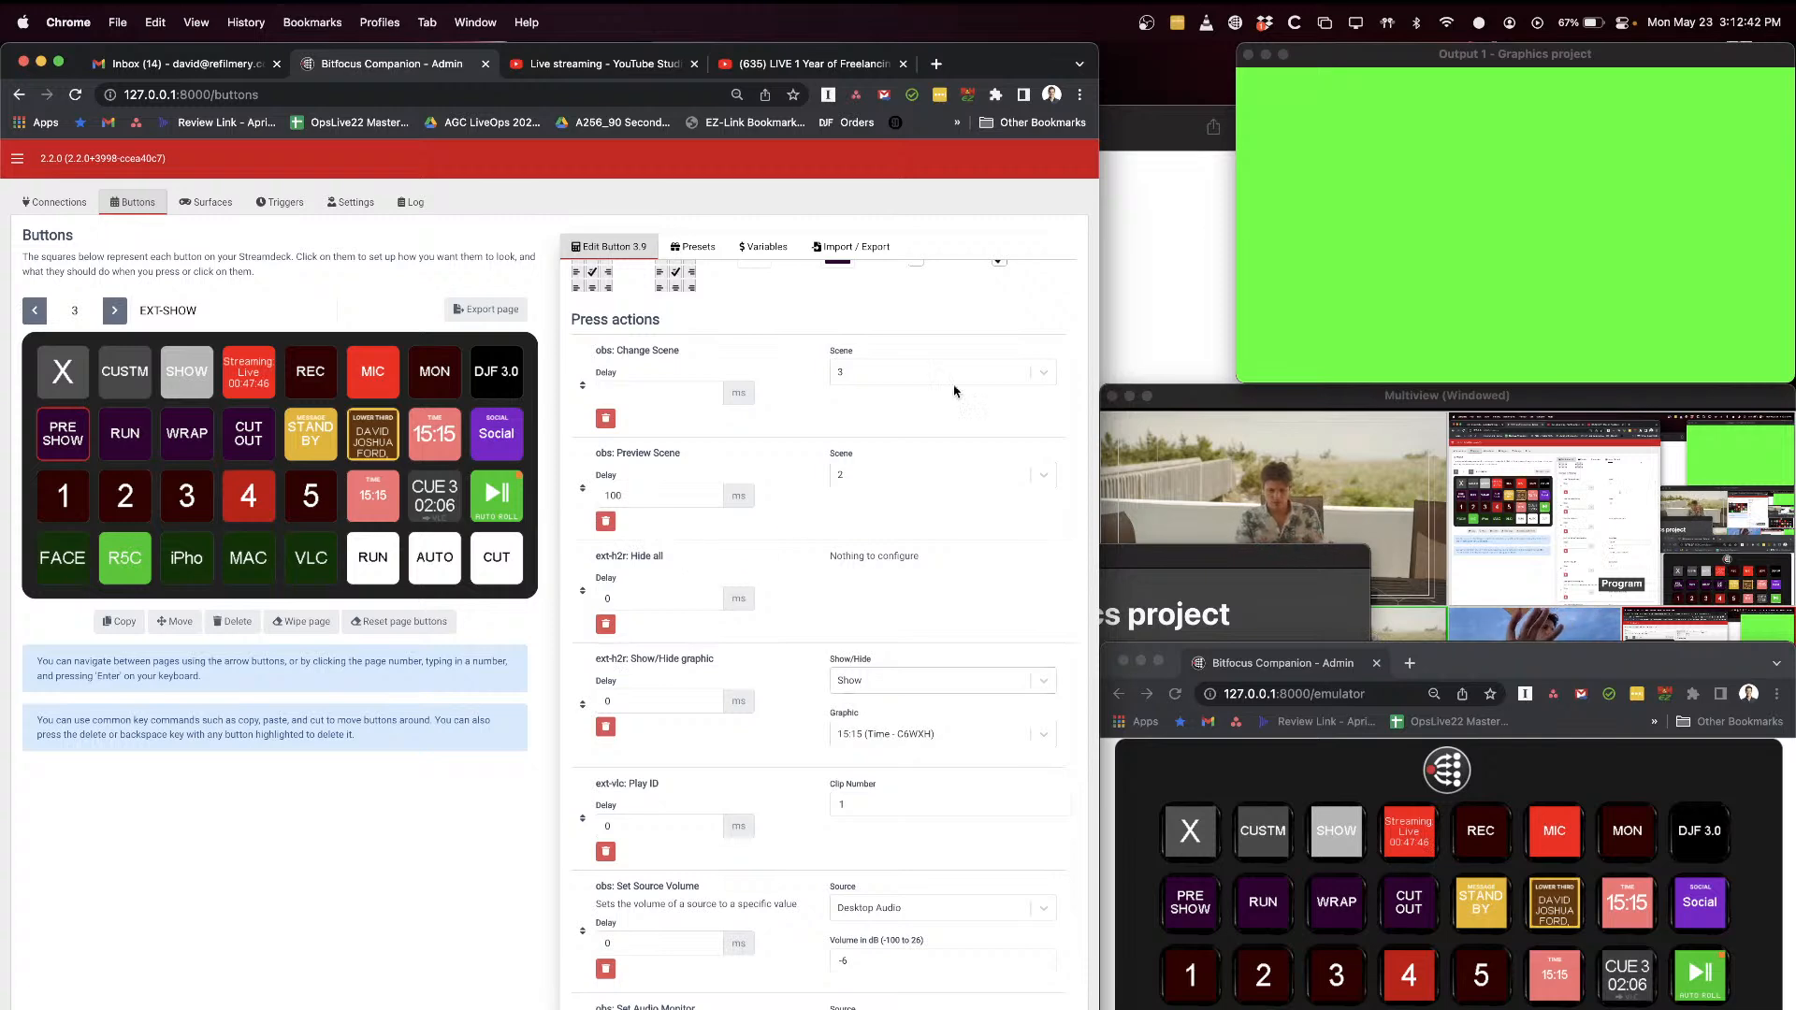
{"action": "left_click", "coordinate": [1191, 407]}
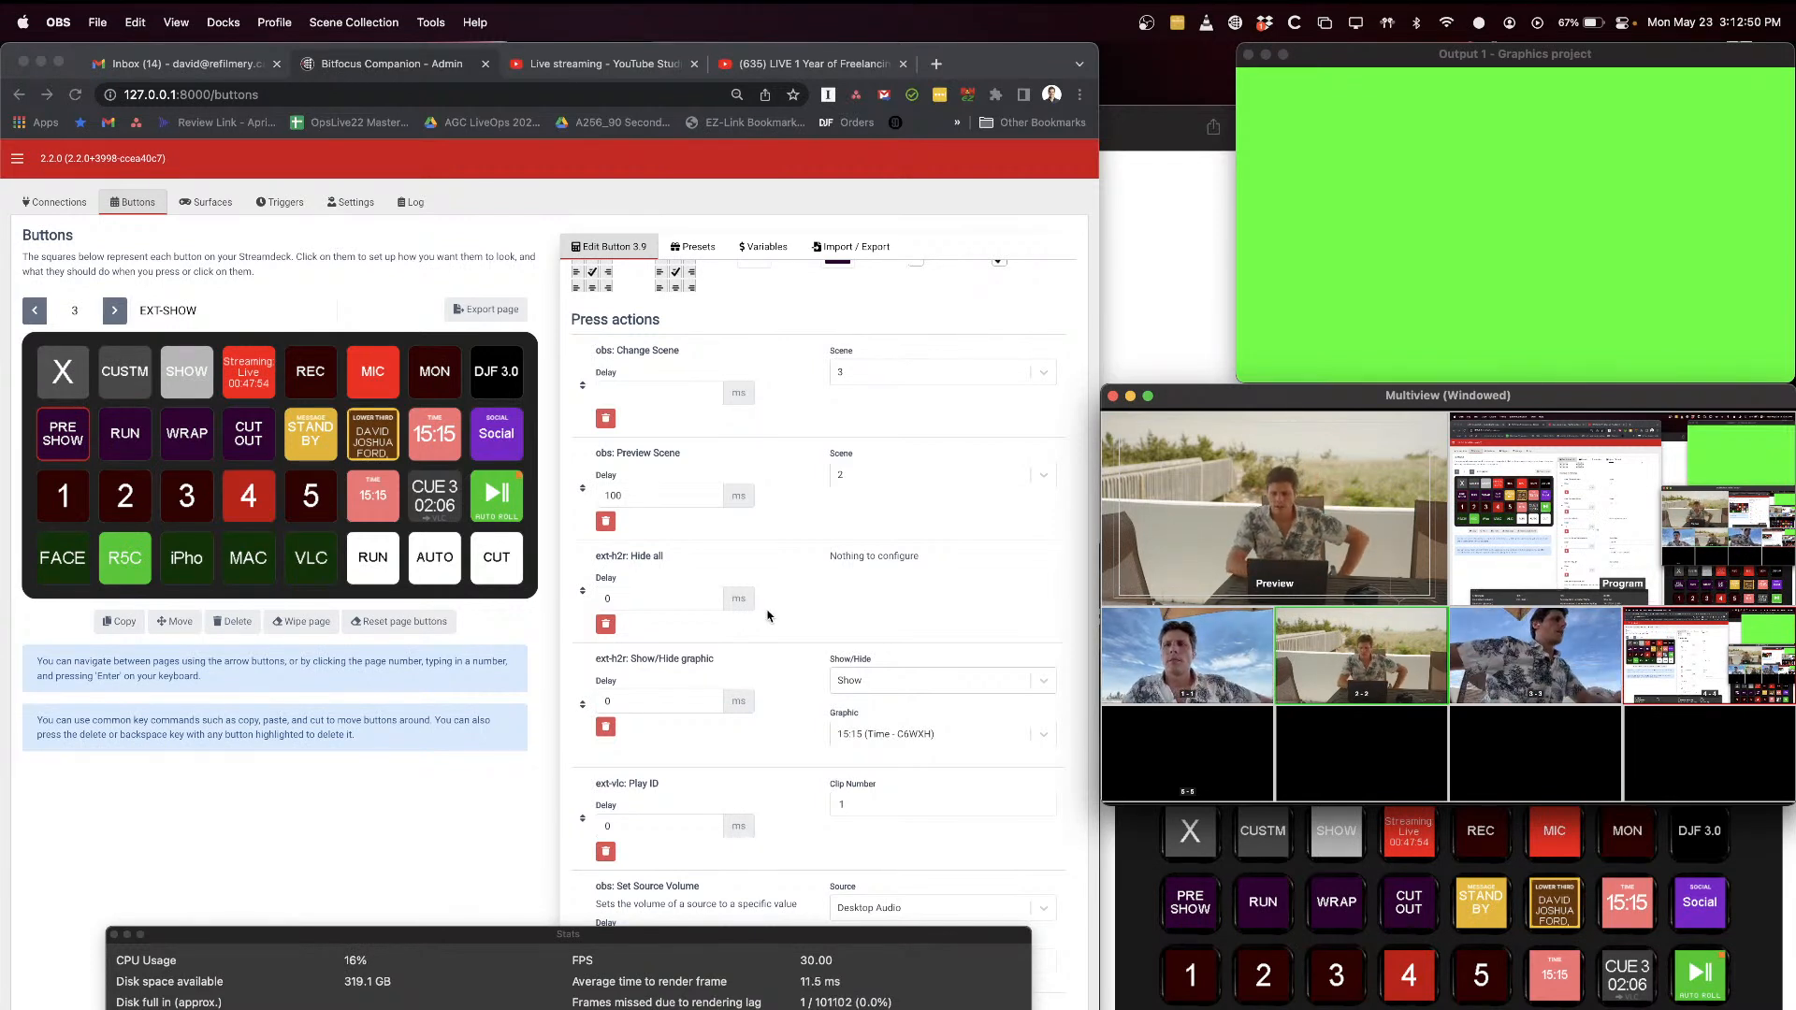
{"action": "scroll", "coordinate": [777, 664], "scroll_direction": "down", "scroll_amount": 4}
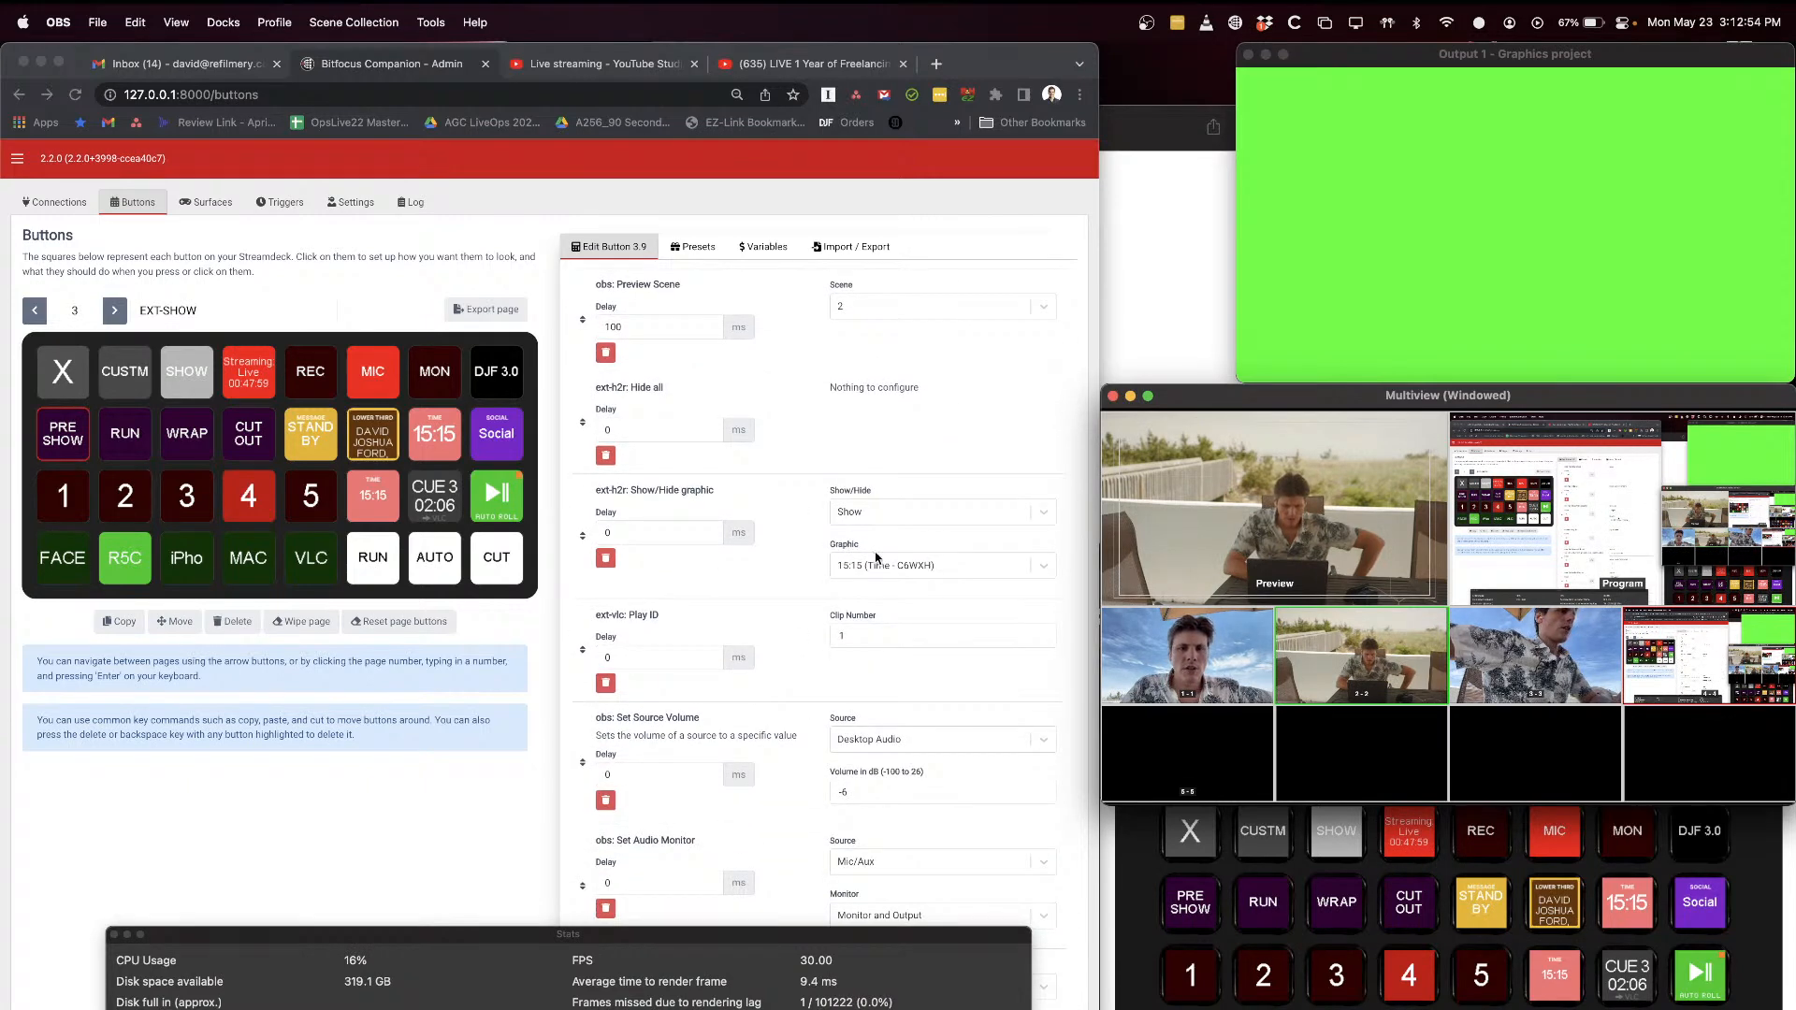
Step: Browse the graphics available for the PRE SHOW button's Show/Hide graphic action, leaving the 15:15 time graphic selected
{"action": "left_click", "coordinate": [850, 574]}
{"action": "left_click", "coordinate": [903, 566]}
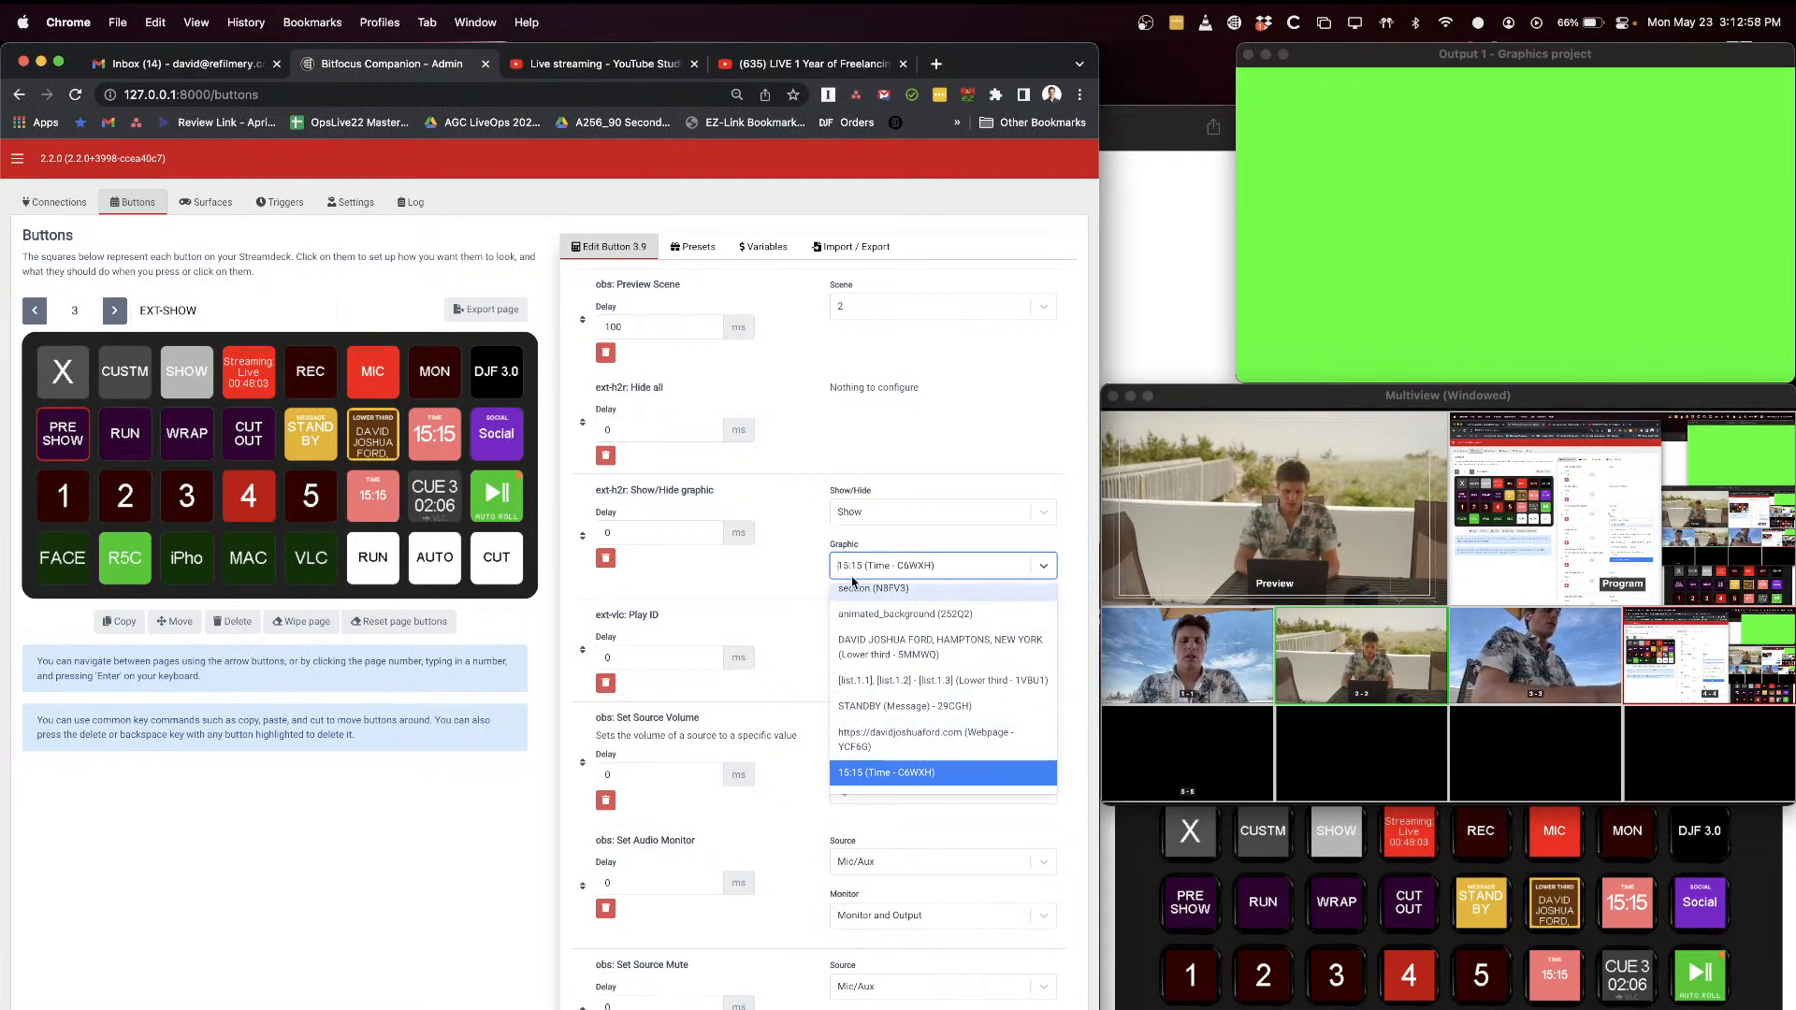
{"action": "scroll", "coordinate": [896, 699], "scroll_direction": "down", "scroll_amount": 3}
{"action": "scroll", "coordinate": [895, 698], "scroll_direction": "up", "scroll_amount": 5}
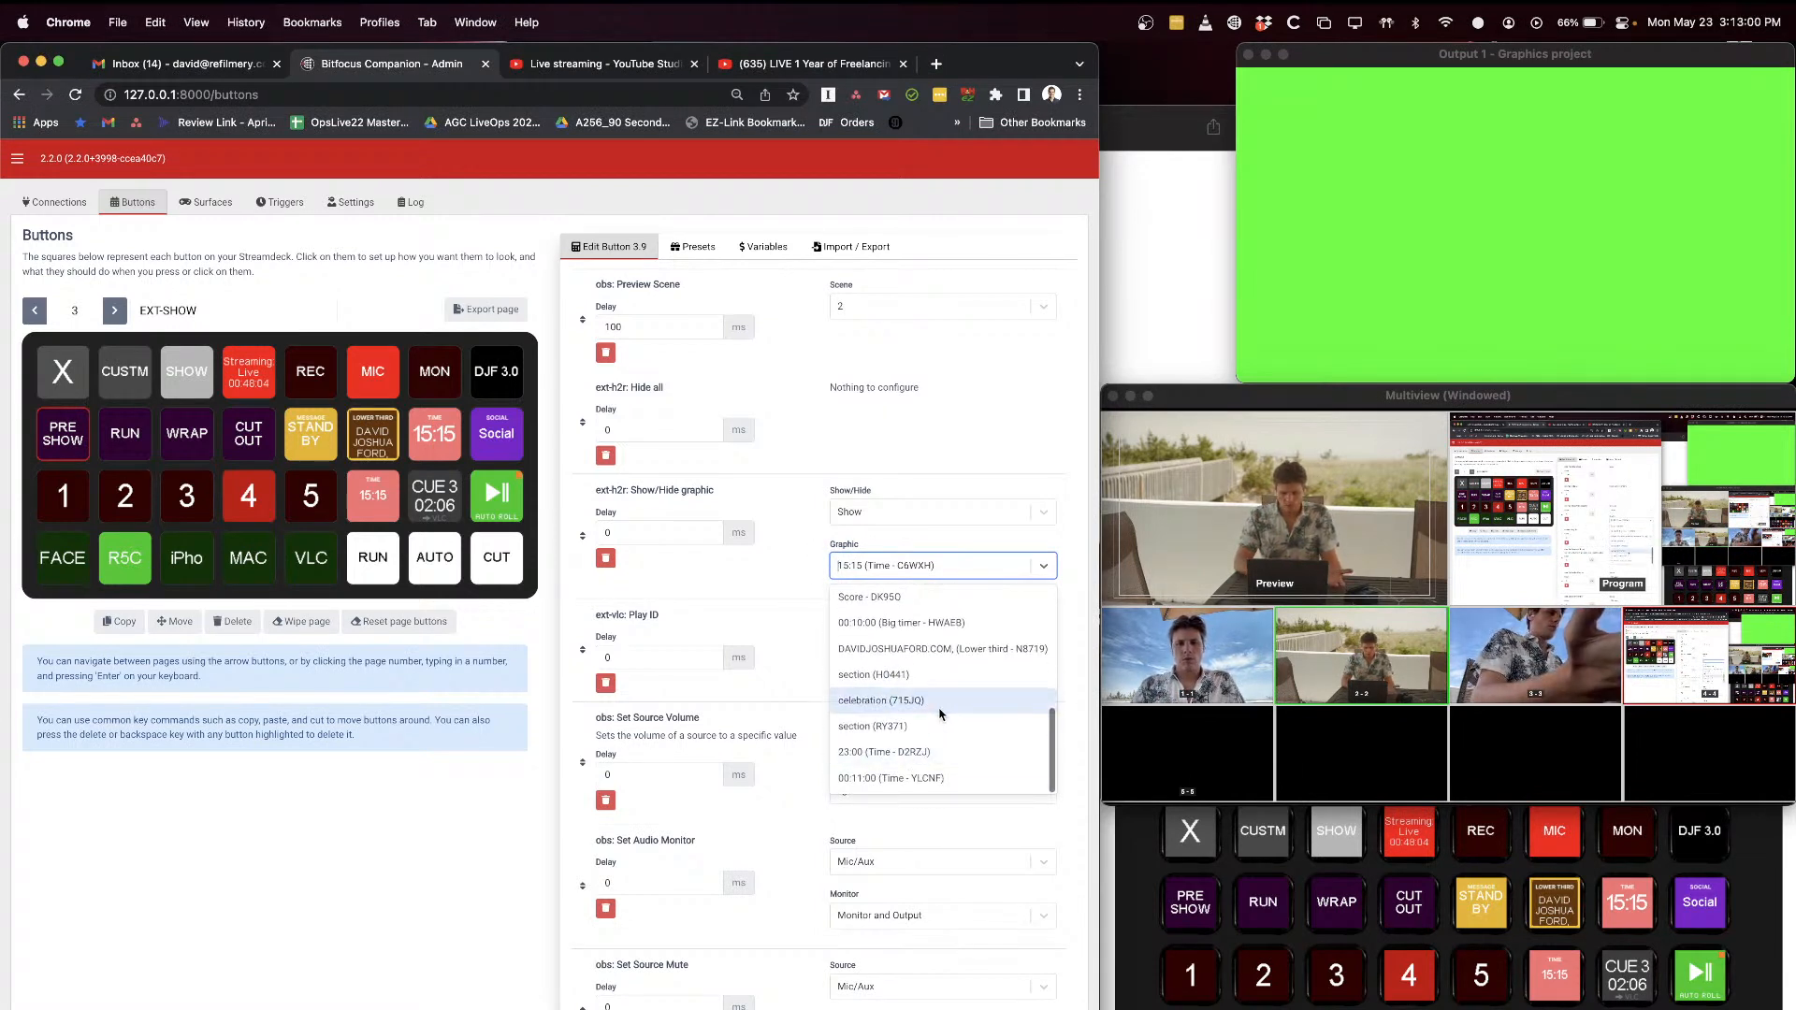
{"action": "left_click", "coordinate": [798, 545]}
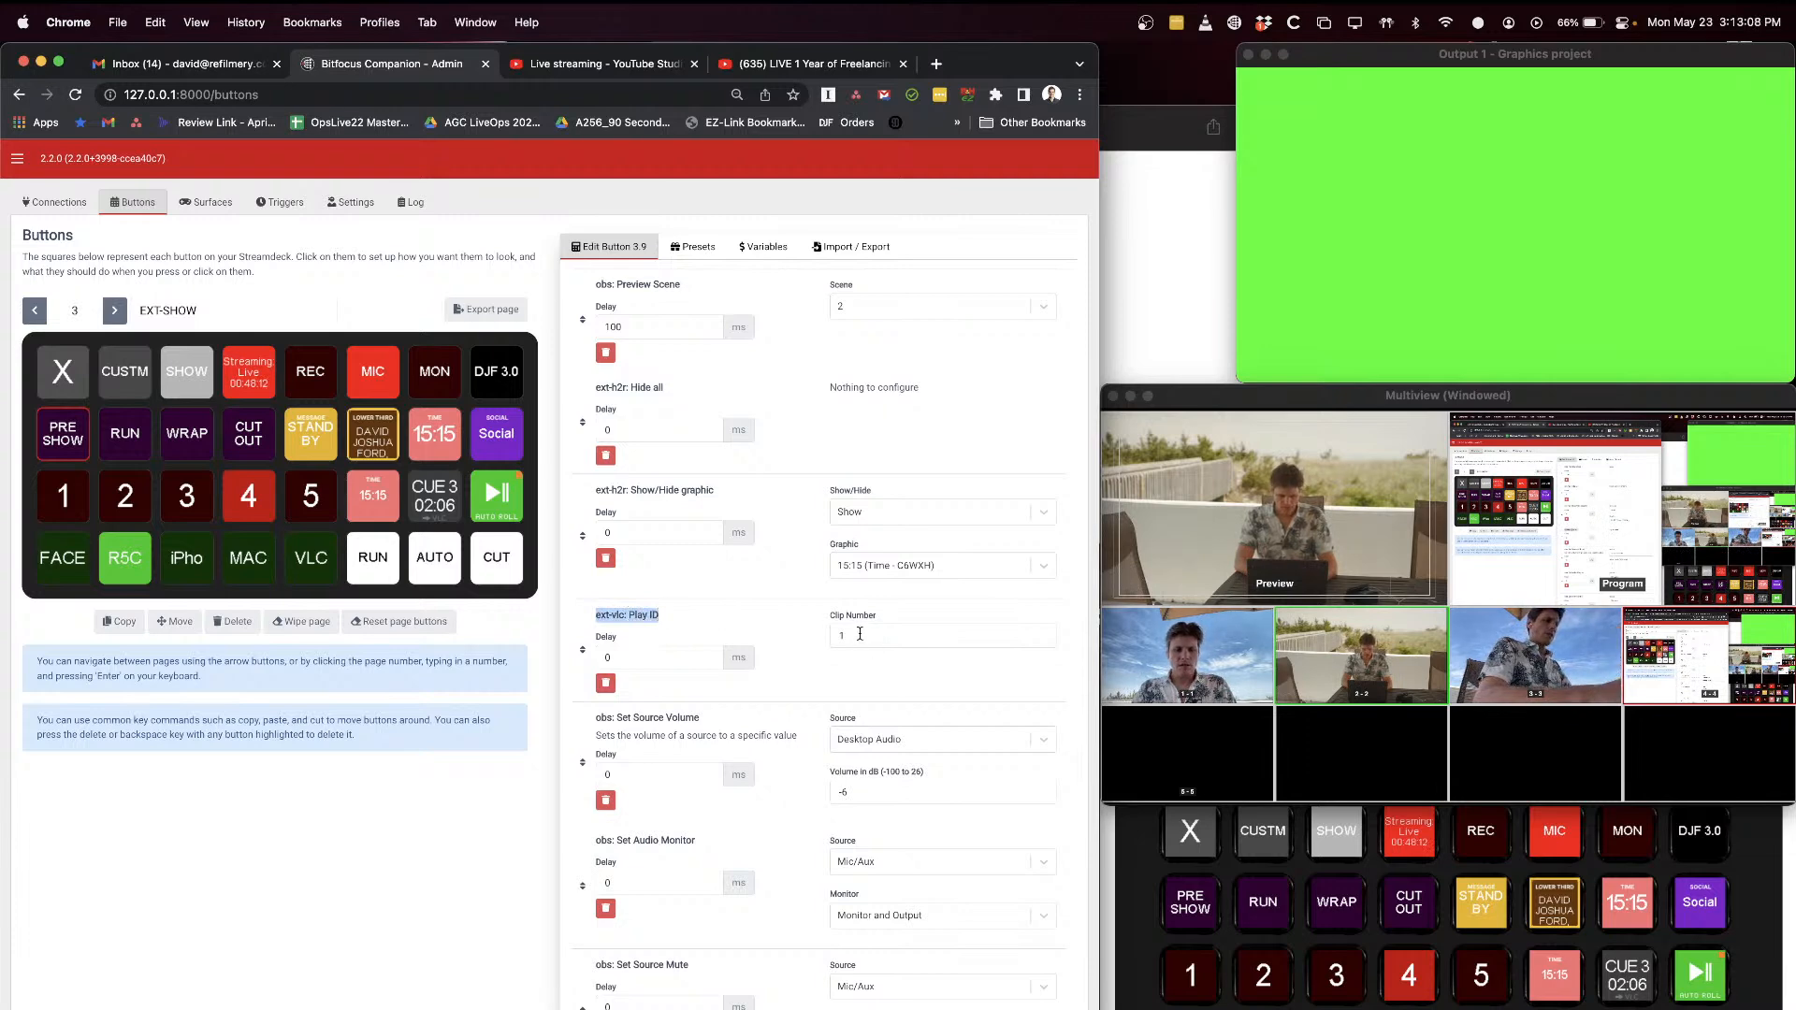
Step: Switch to VLC media player to view the playlist that the PRE SHOW button's Play ID action uses
{"action": "key", "text": "super+Tab"}
{"action": "key", "text": "super+Tab"}
{"action": "key", "text": "super+Tab"}
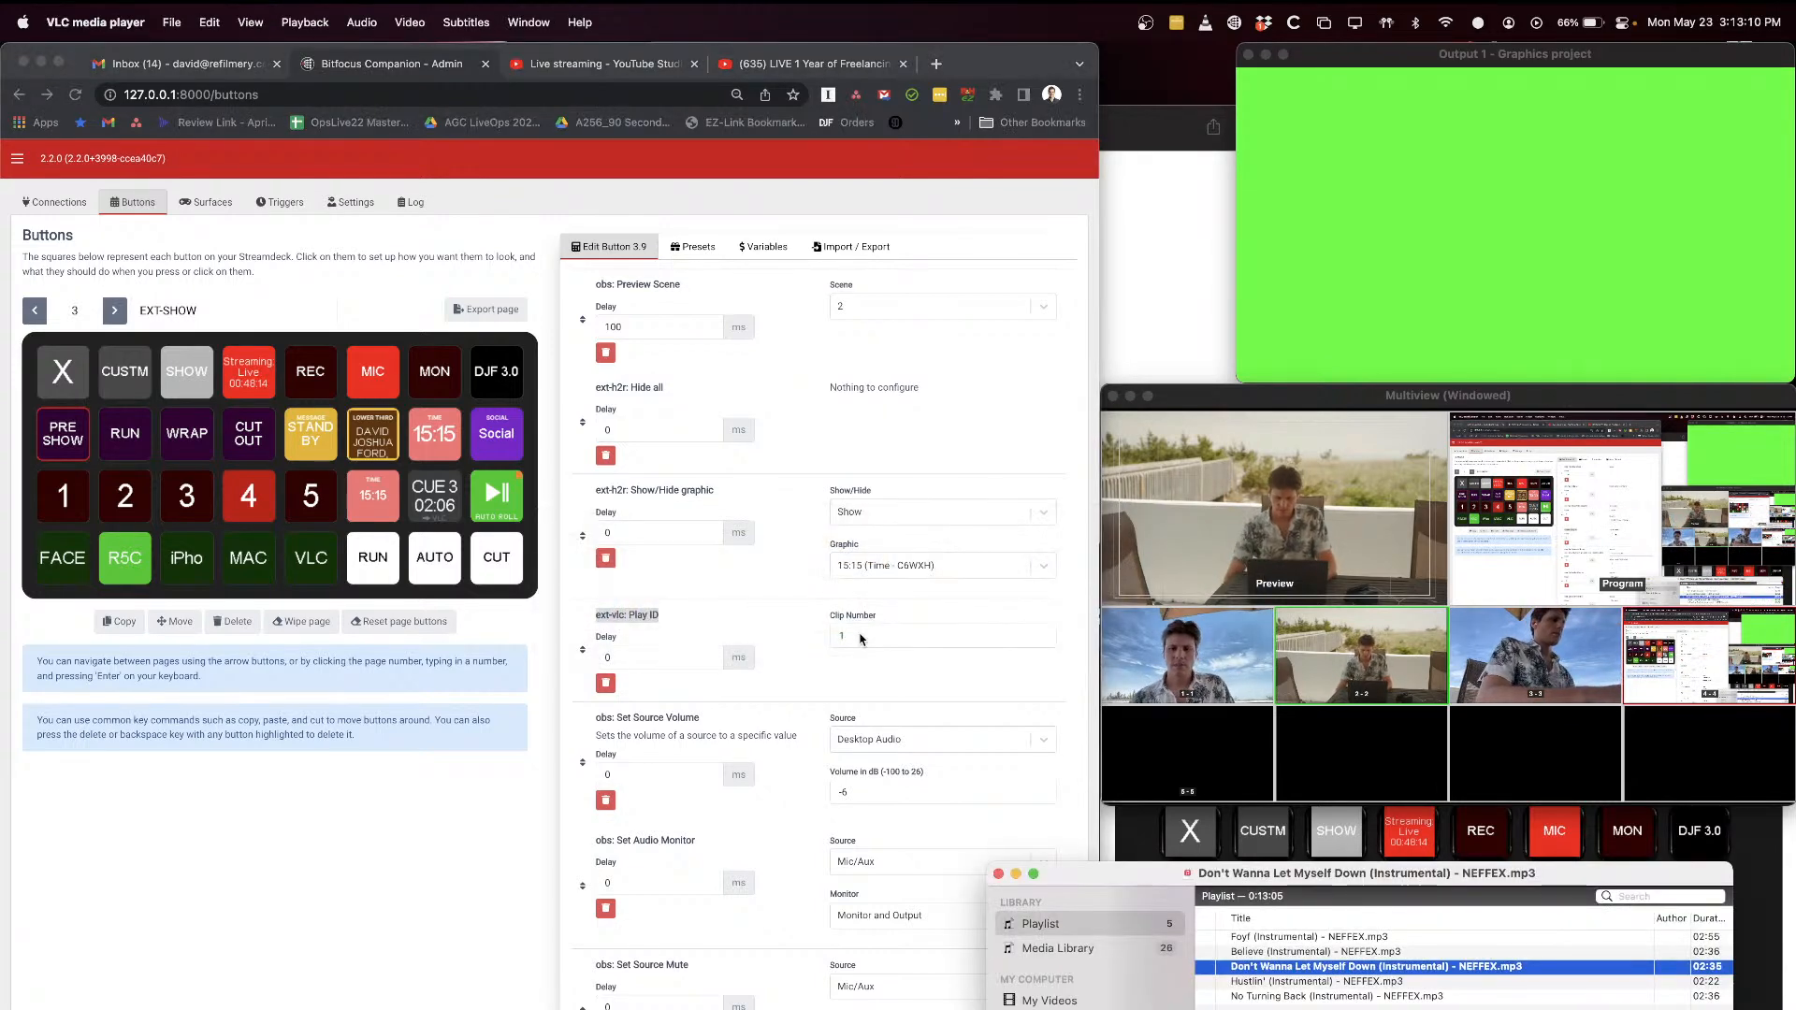
Step: Select the Foyf (Instrumental) - NEFFEX.mp3 track in the playlist, and switch to Chrome to examine the PRE SHOW button's Set Source Volume action
{"action": "left_click", "coordinate": [1364, 938]}
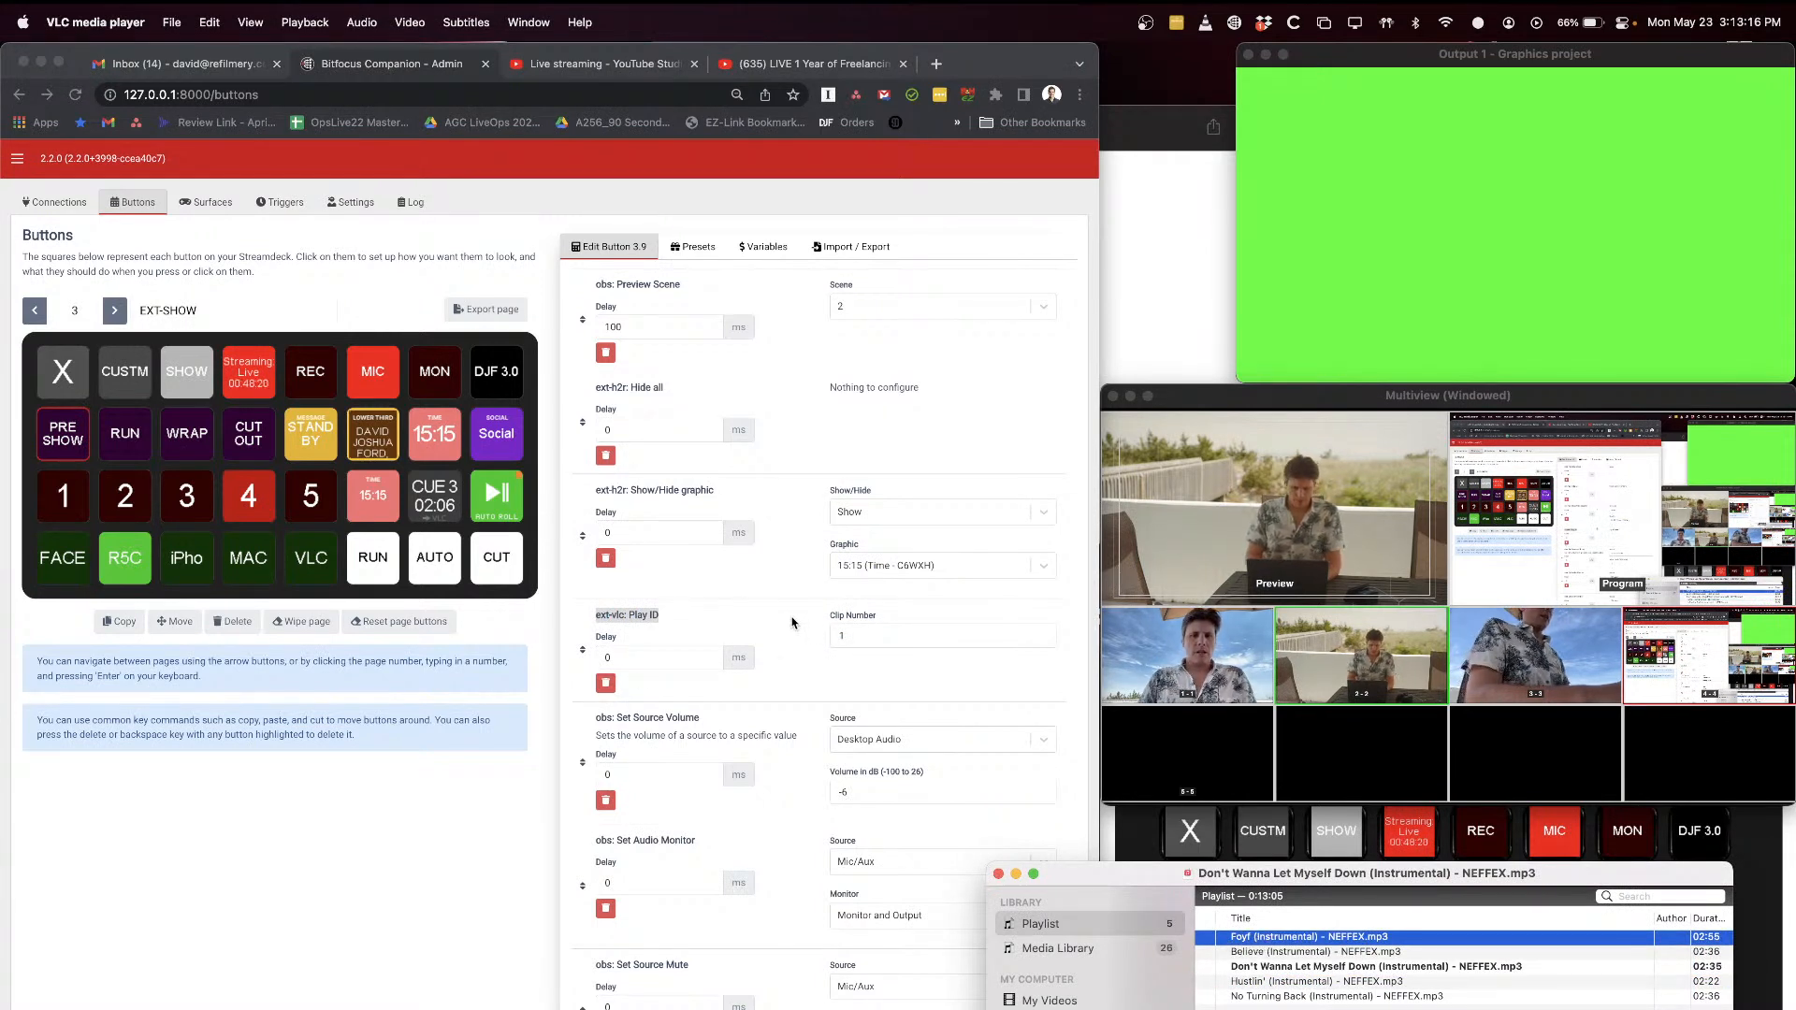
{"action": "key", "text": "super+Tab"}
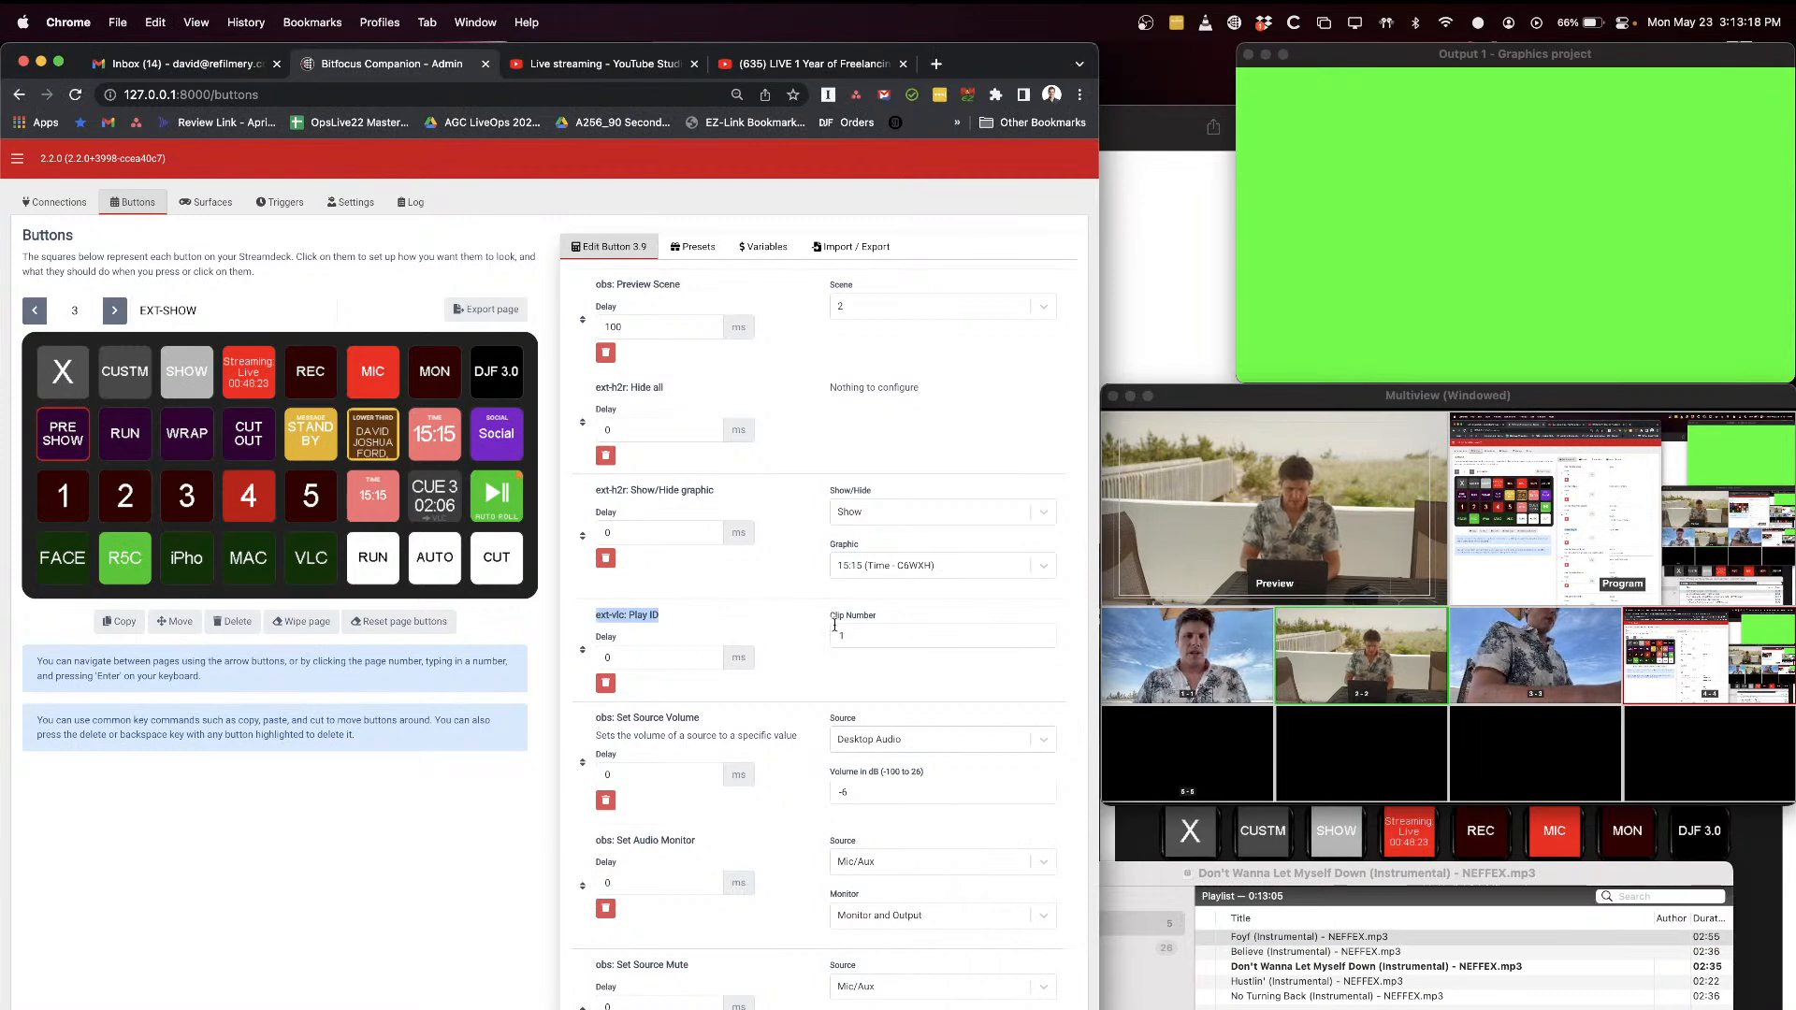
{"action": "scroll", "coordinate": [796, 675], "scroll_direction": "down", "scroll_amount": 3}
{"action": "left_click", "coordinate": [607, 548]}
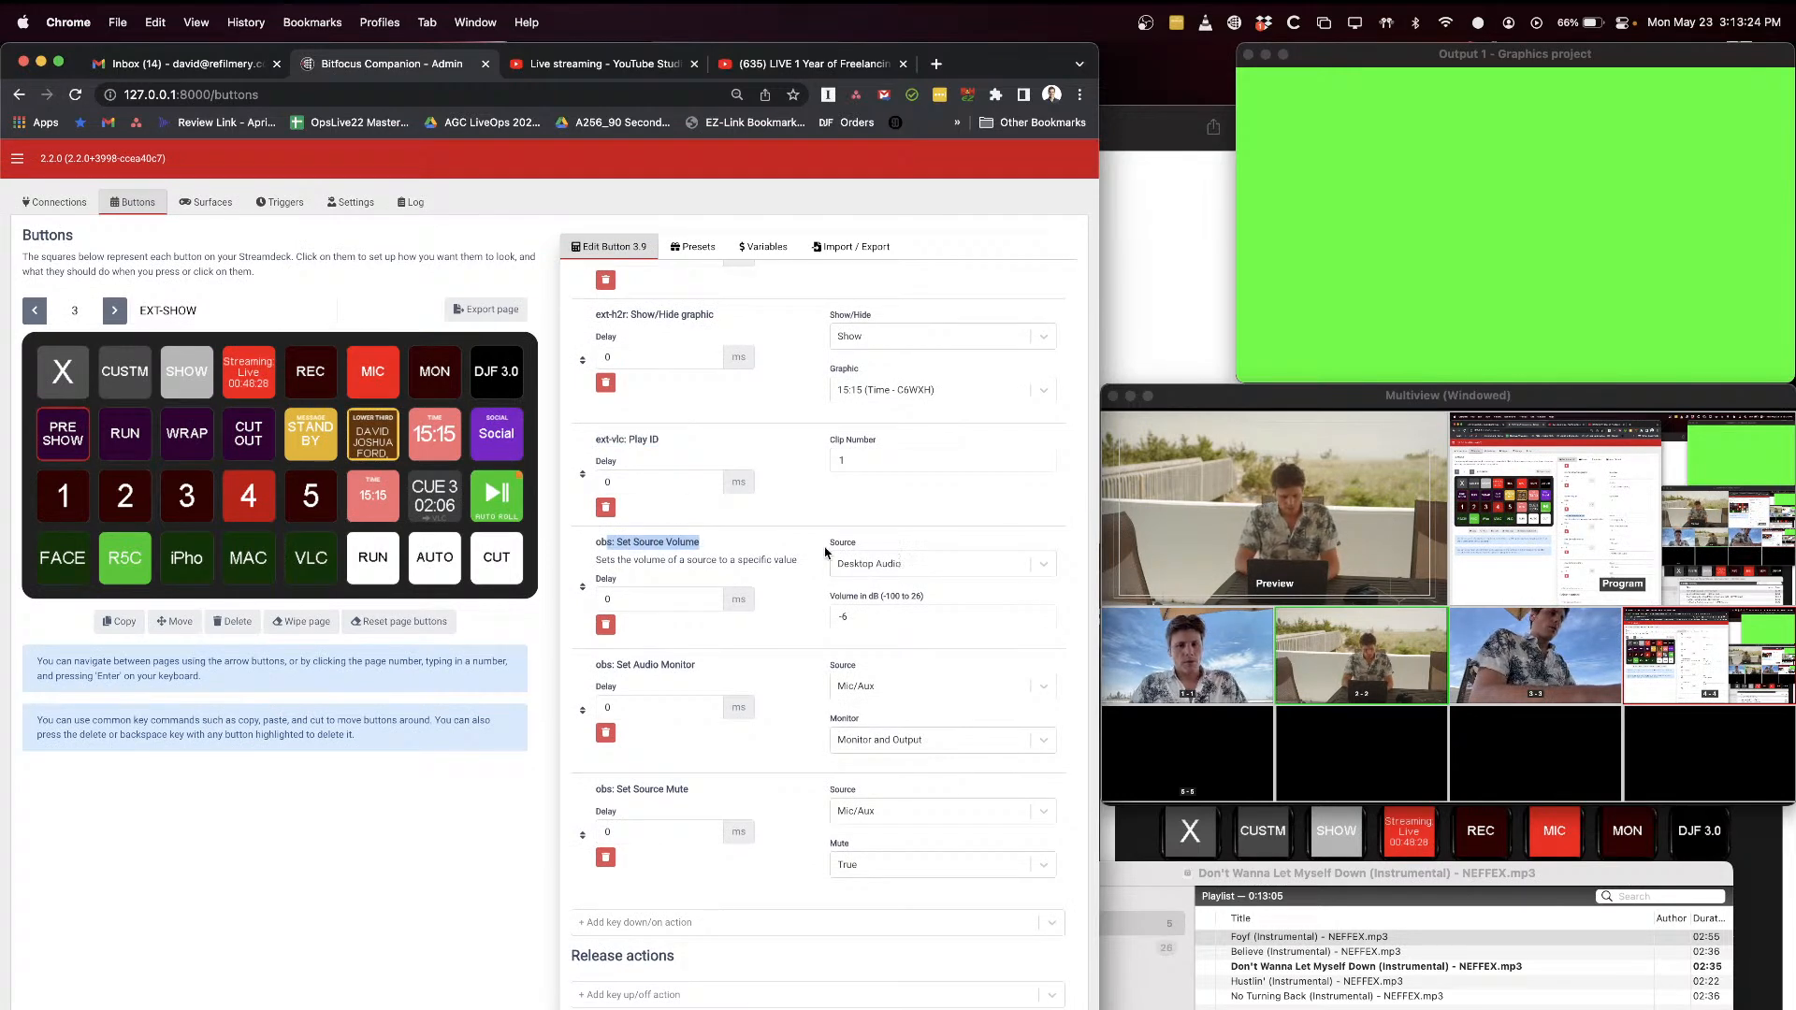
Step: Switch to OBS and examine its global audio device settings alongside the system's sound output devices
{"action": "key", "text": "super+Tab"}
{"action": "key", "text": "super+Tab"}
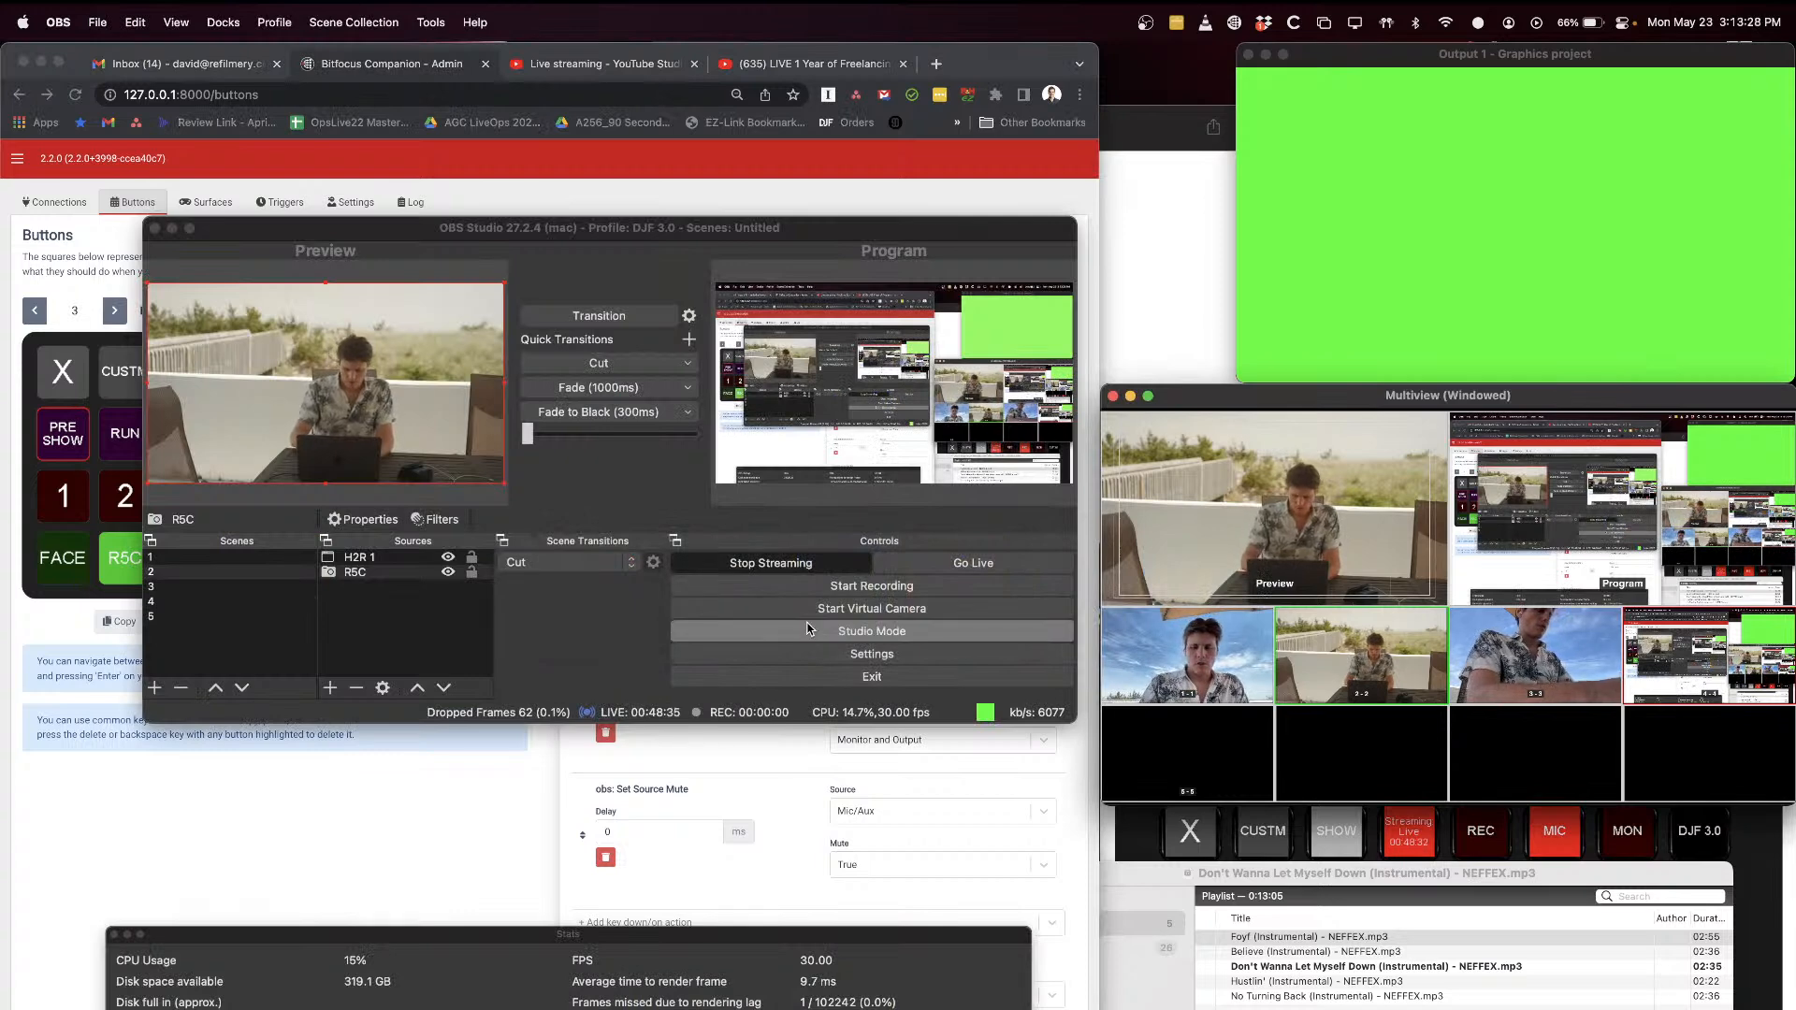
{"action": "key", "text": "super+comma"}
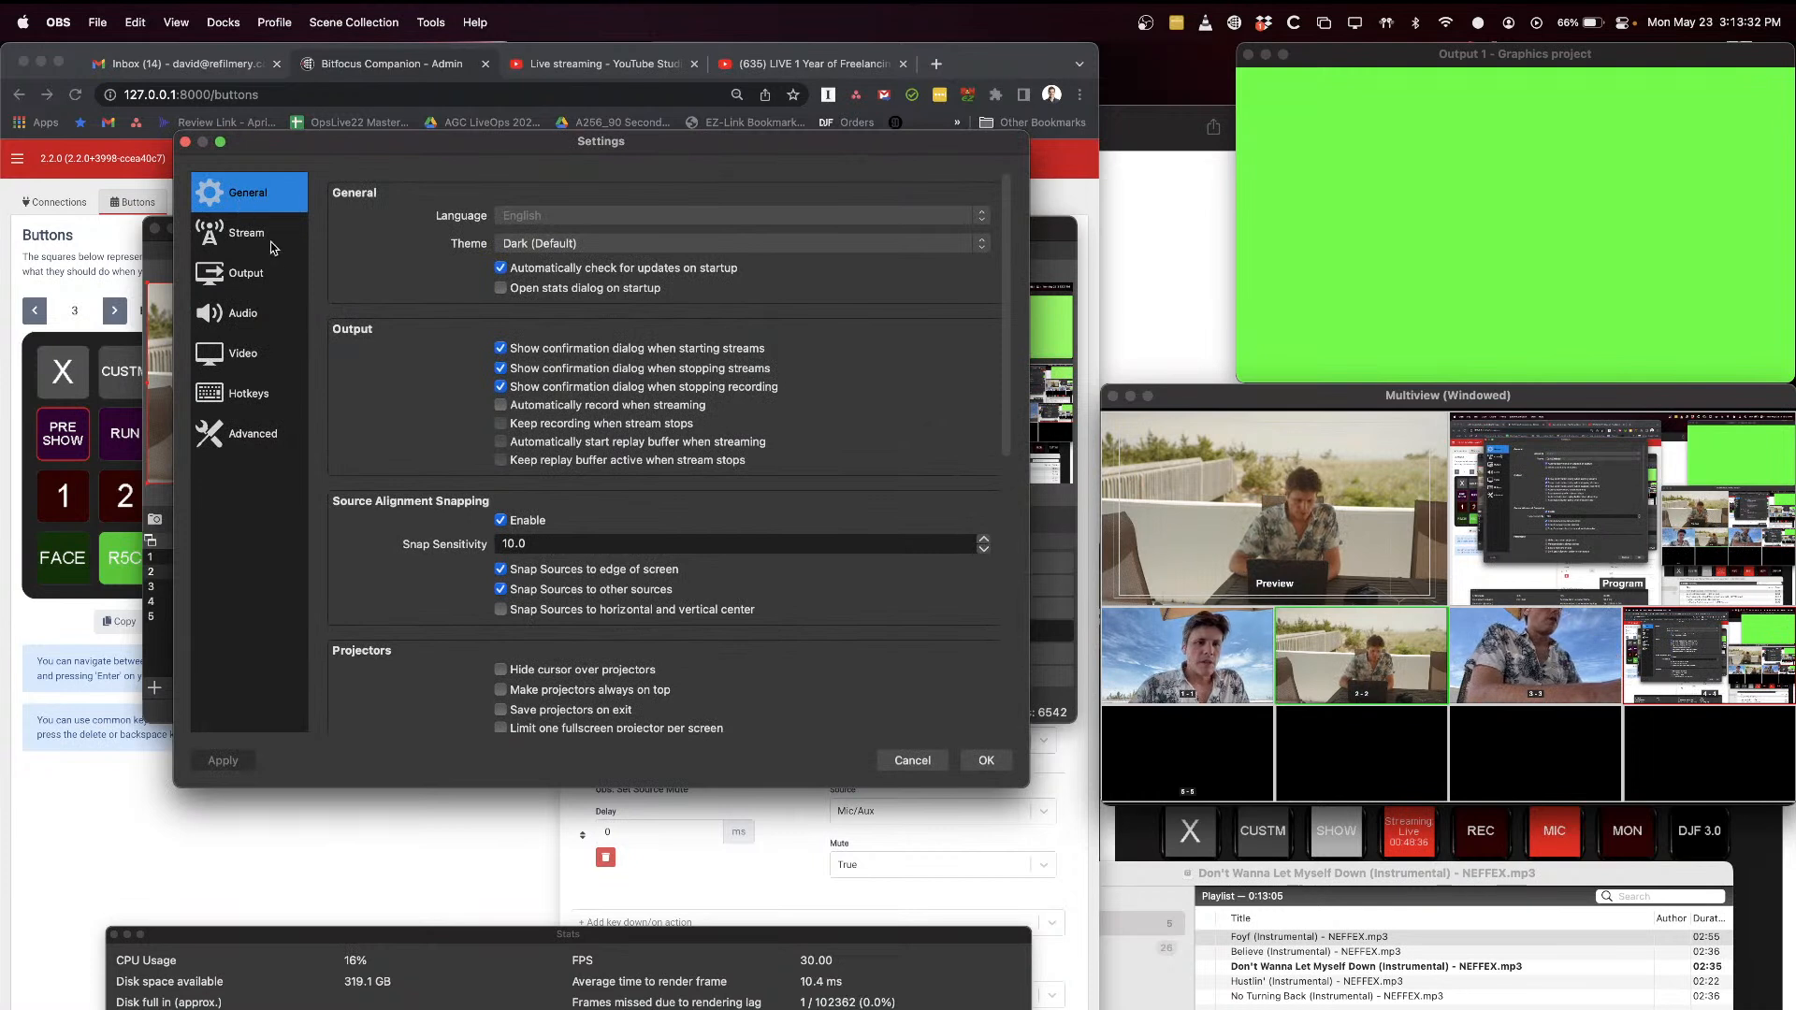
{"action": "left_click", "coordinate": [260, 322]}
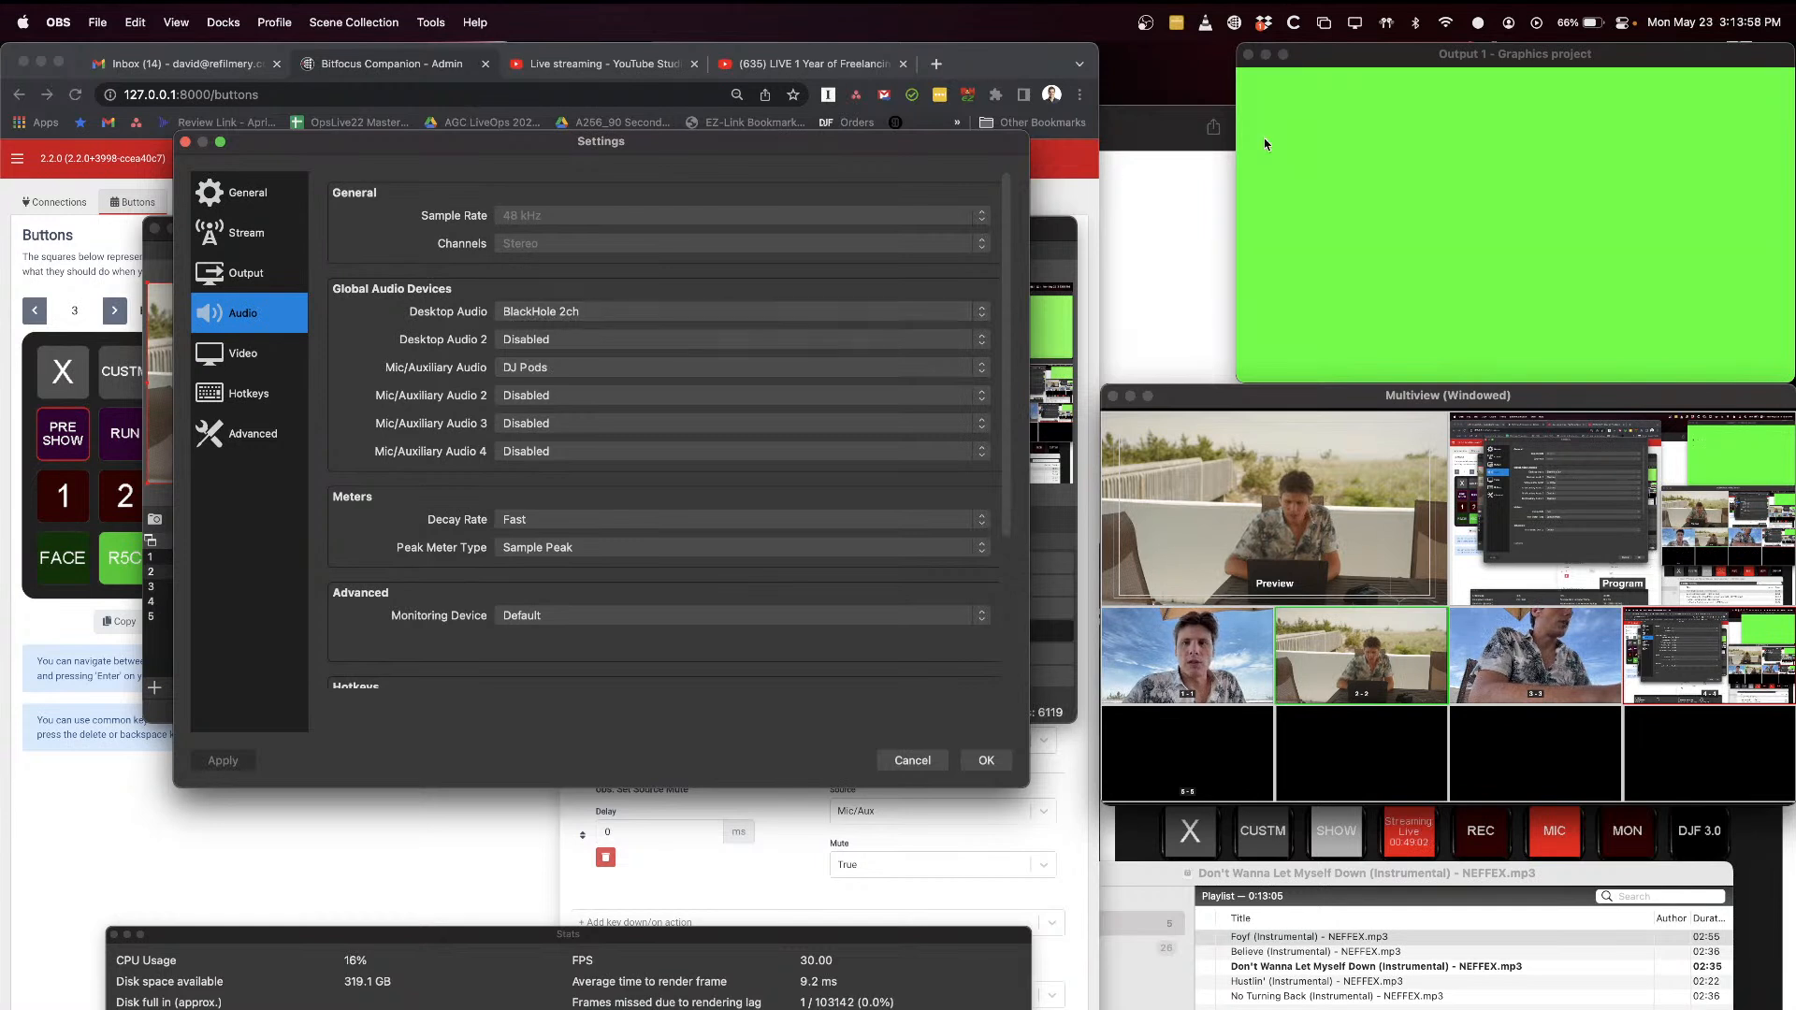
{"action": "left_click", "coordinate": [1388, 22]}
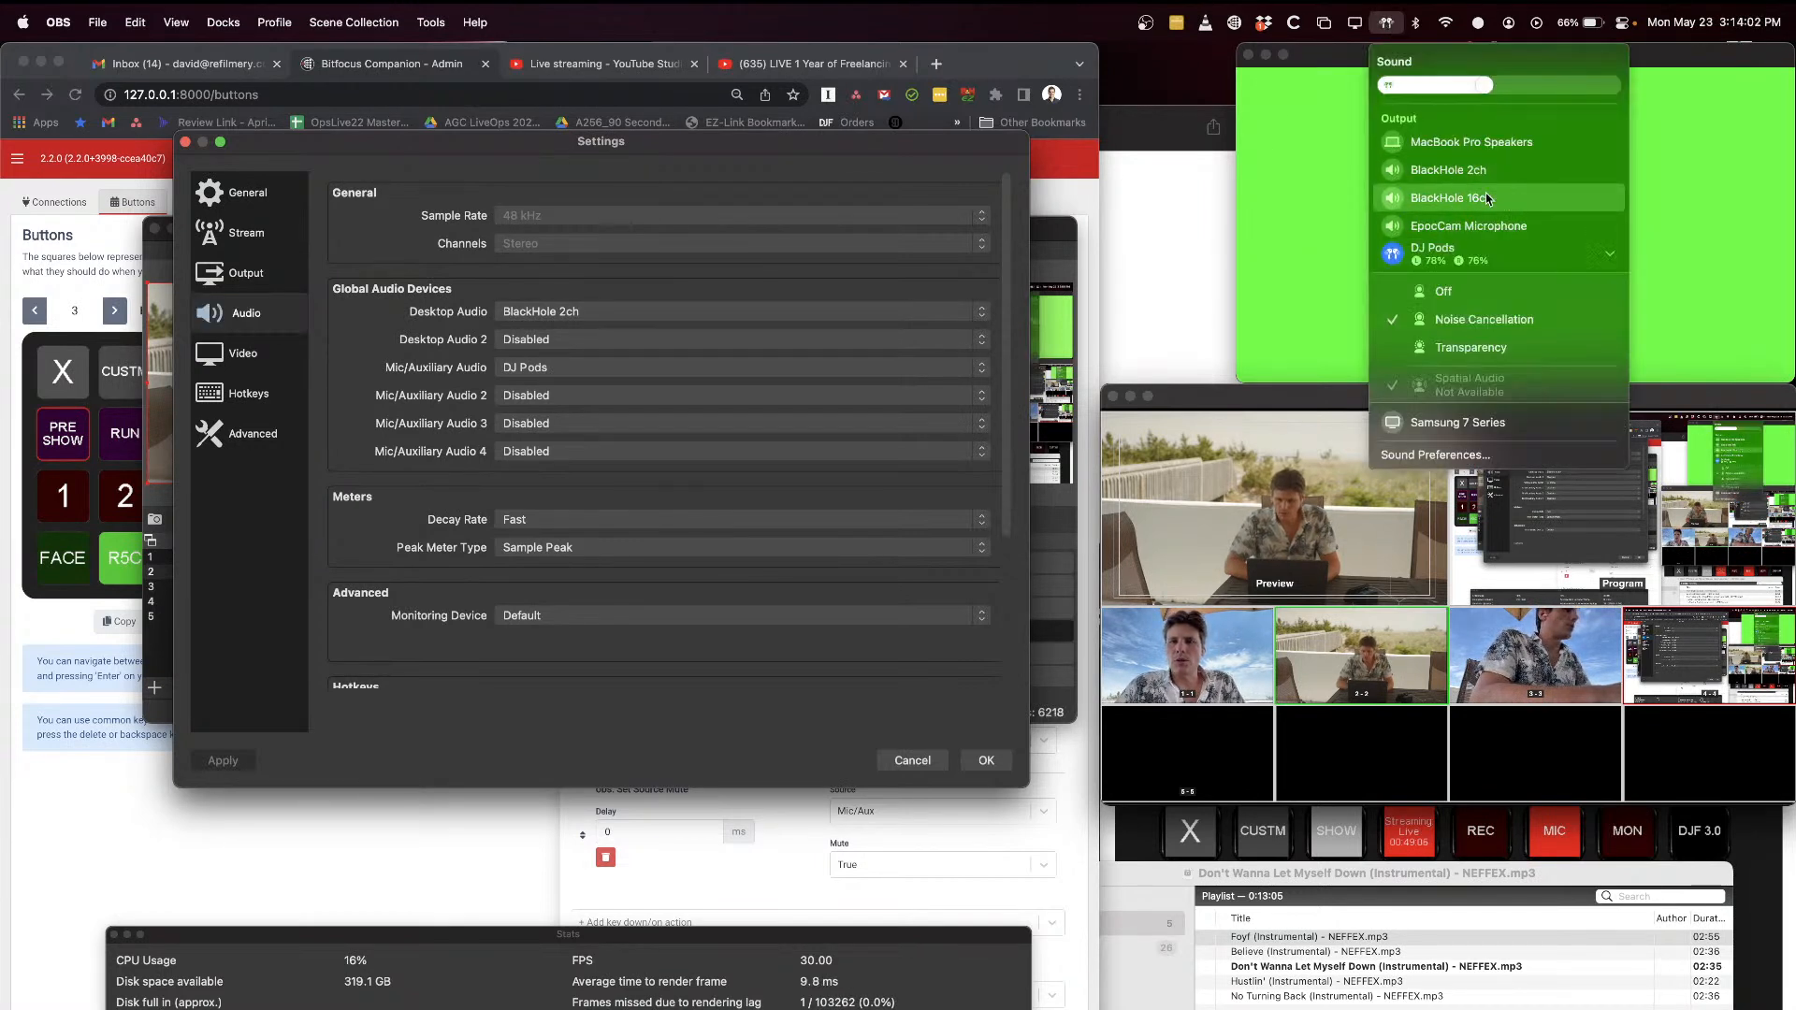
{"action": "left_click", "coordinate": [1389, 23]}
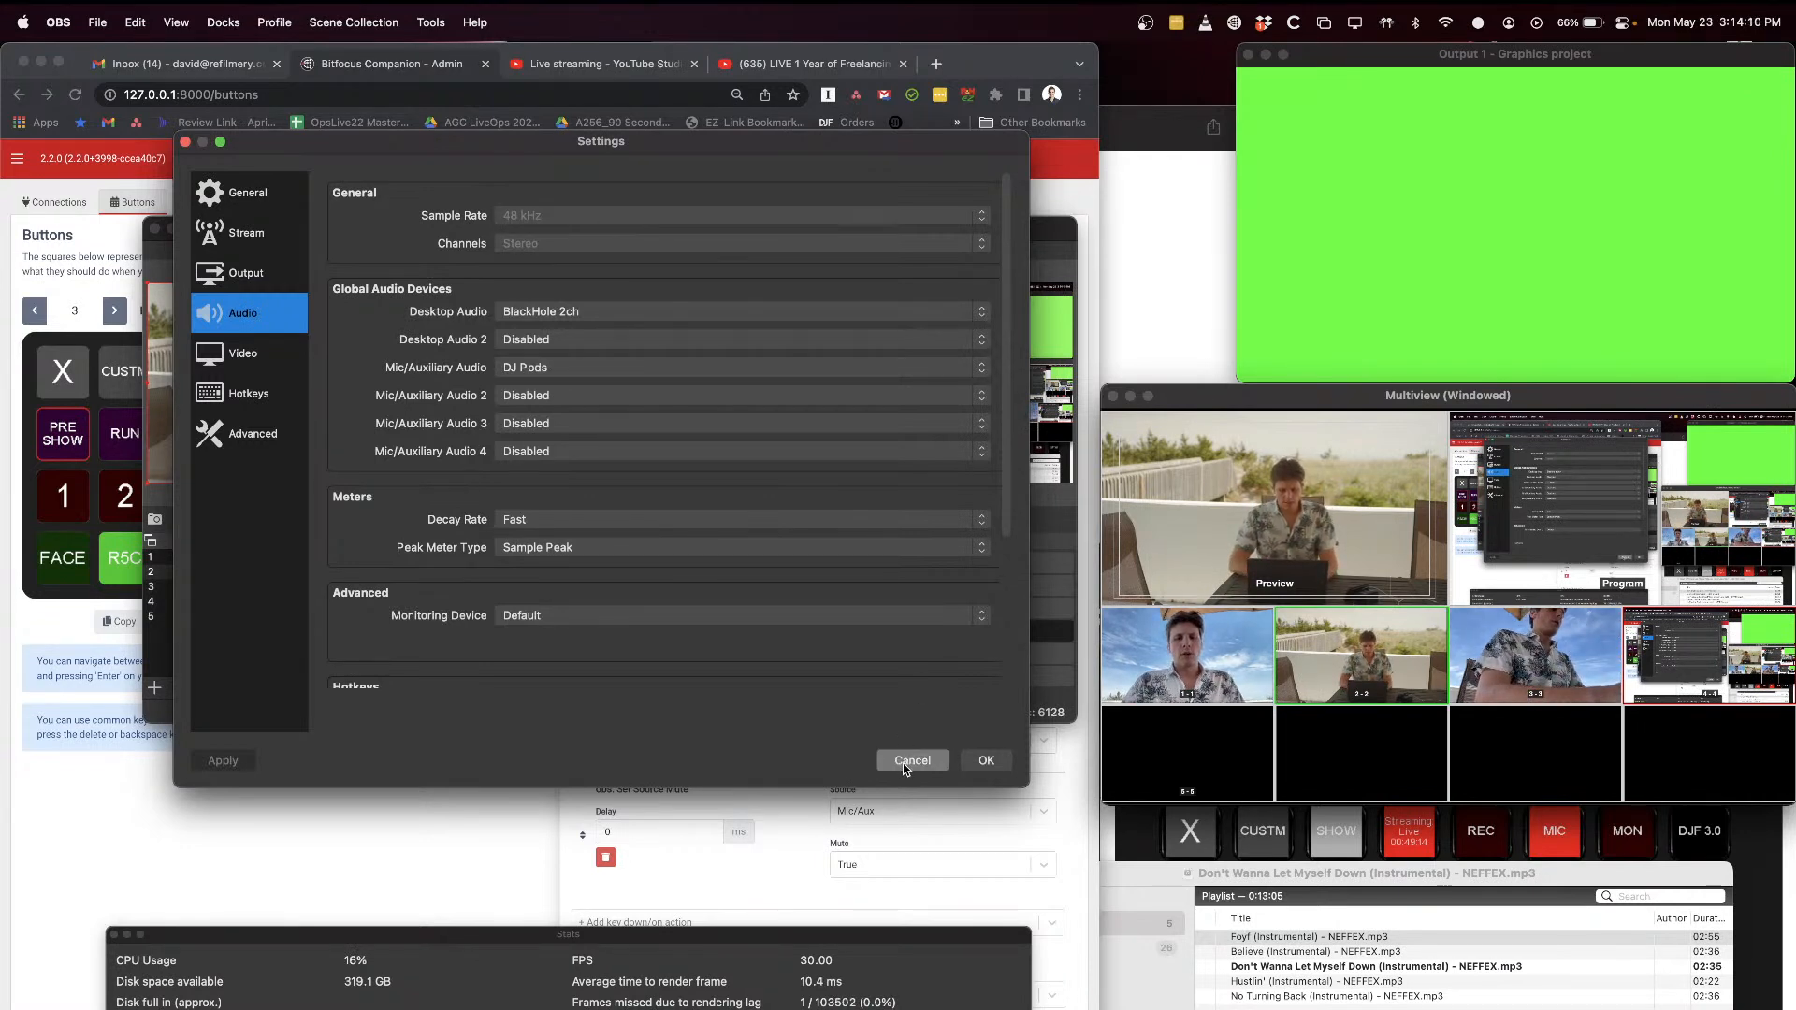
Step: Switch to VLC and examine which audio device its playback is routed to
{"action": "key", "text": "super+Tab"}
{"action": "key", "text": "super+Tab"}
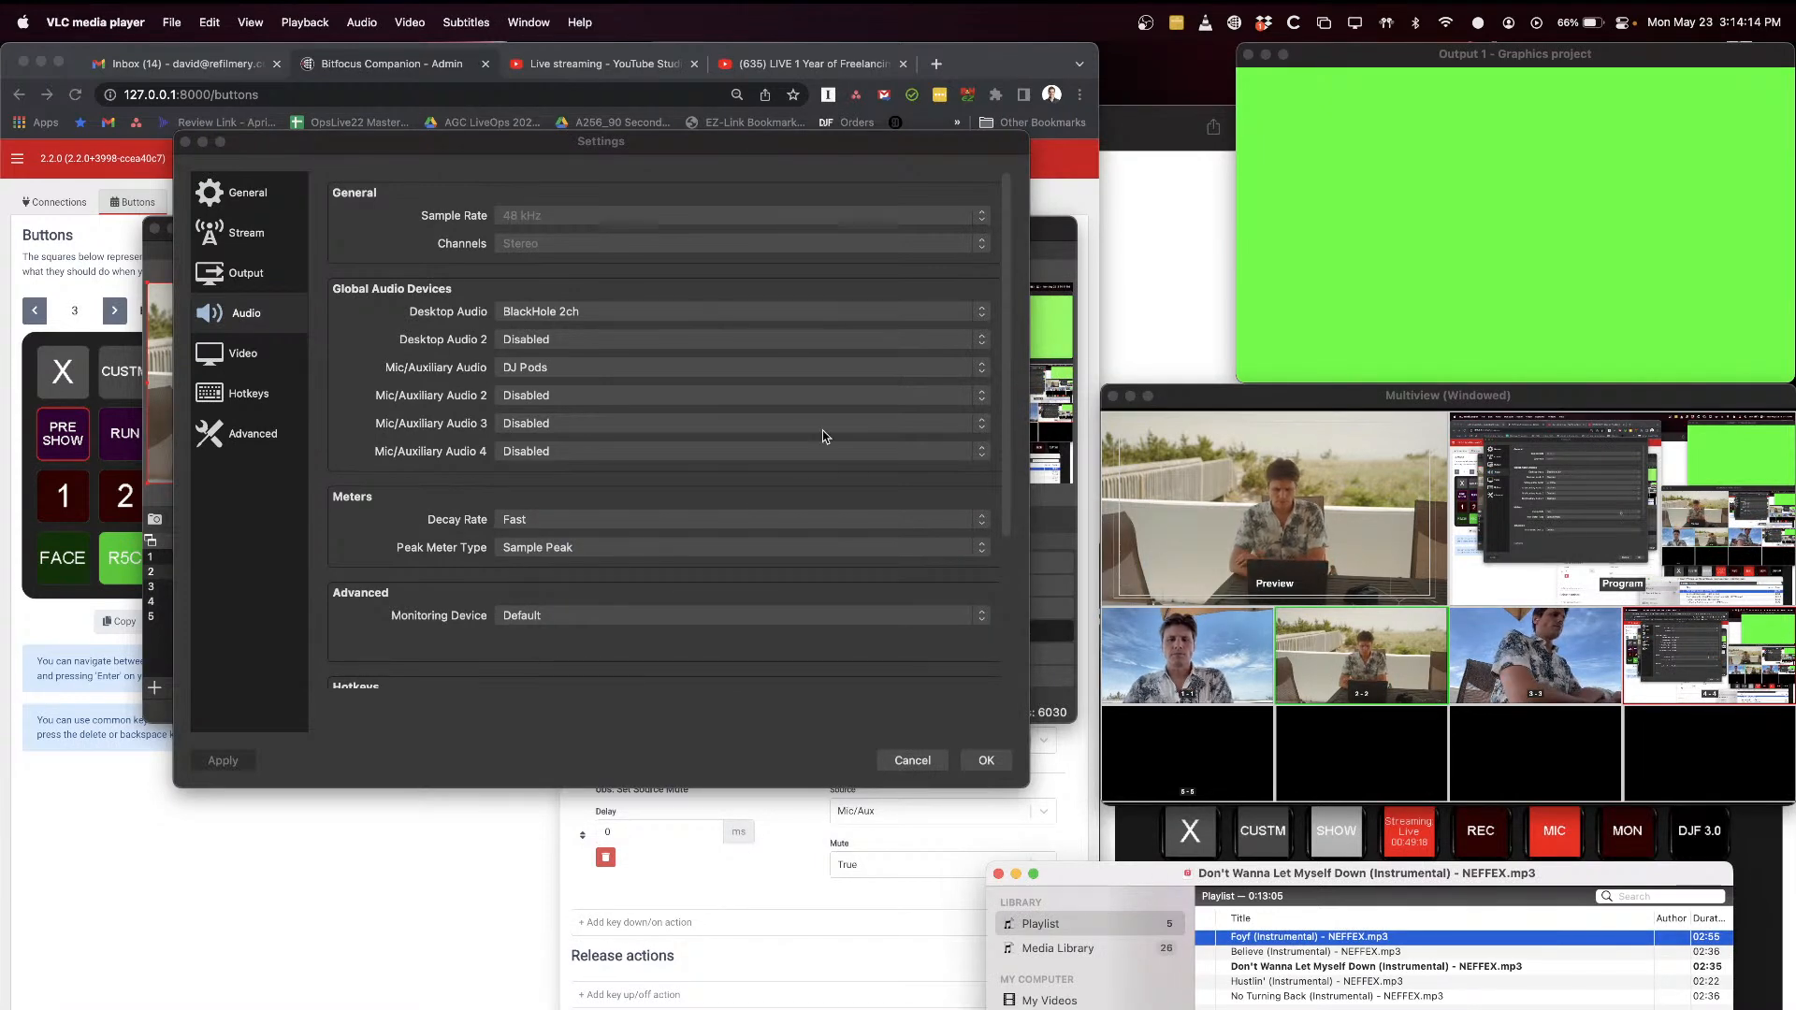
{"action": "left_click", "coordinate": [250, 21]}
{"action": "mouse_move", "coordinate": [315, 15]}
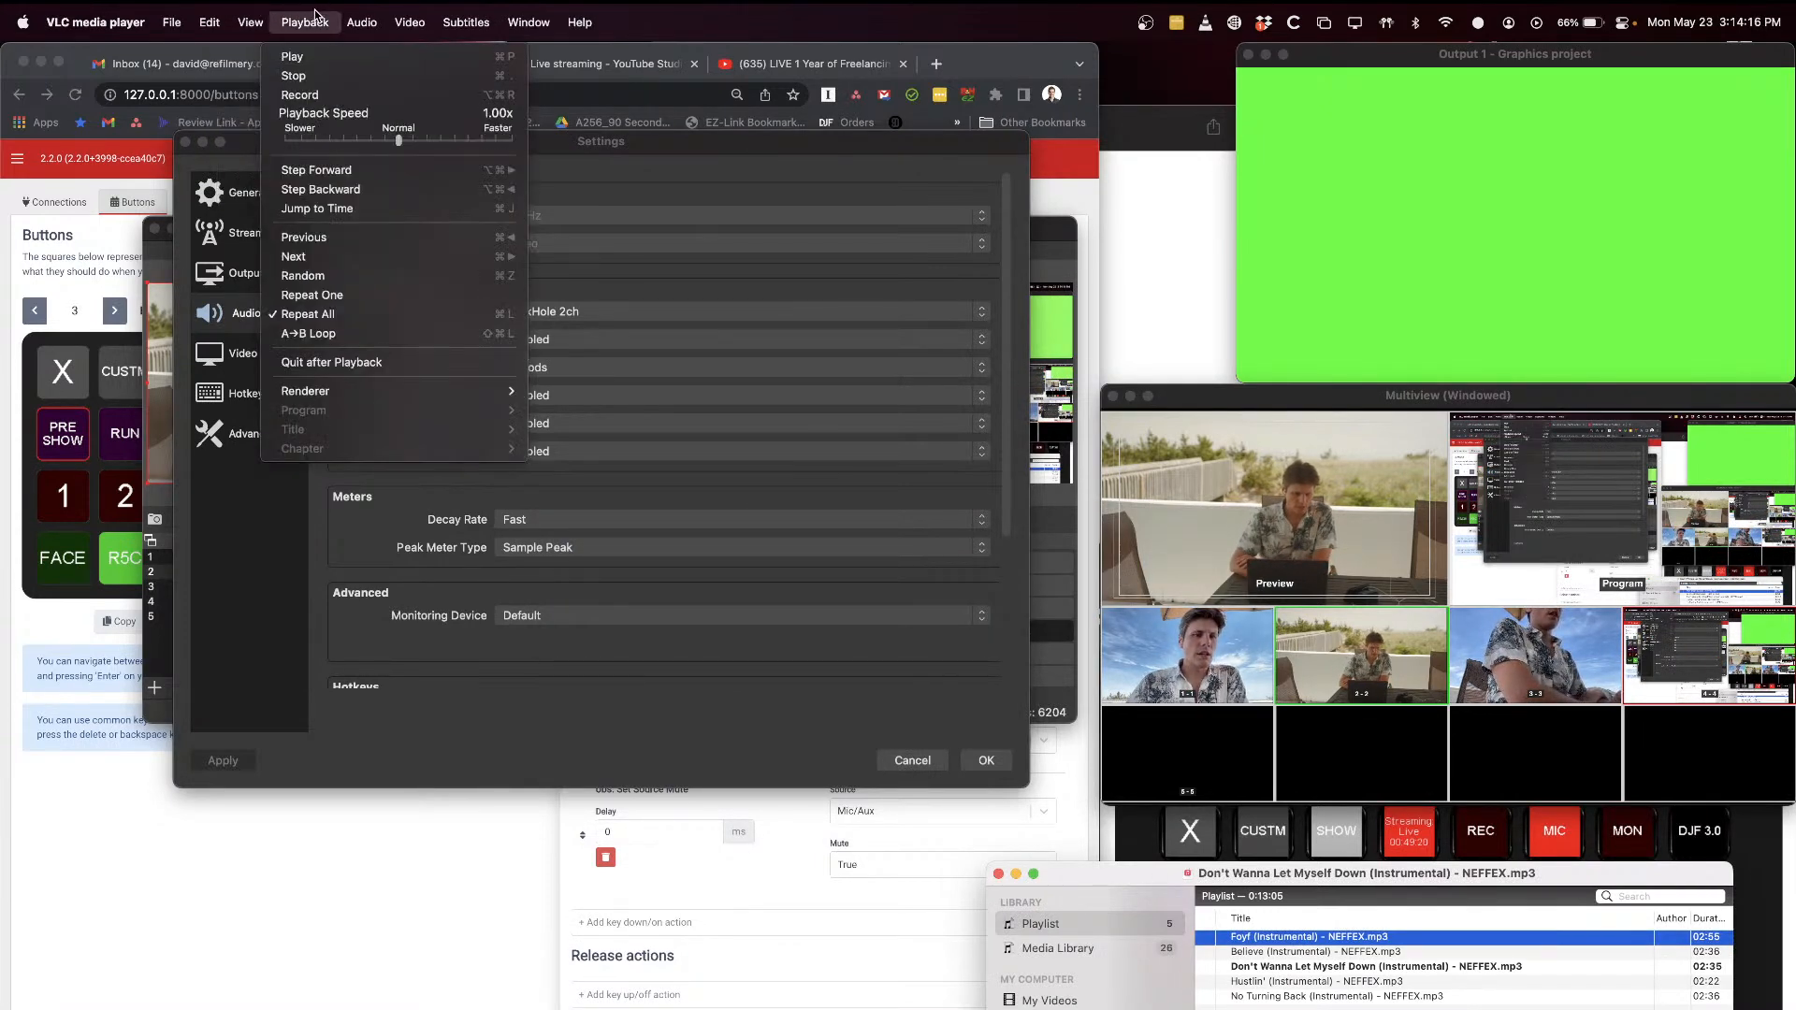
{"action": "mouse_move", "coordinate": [435, 202]}
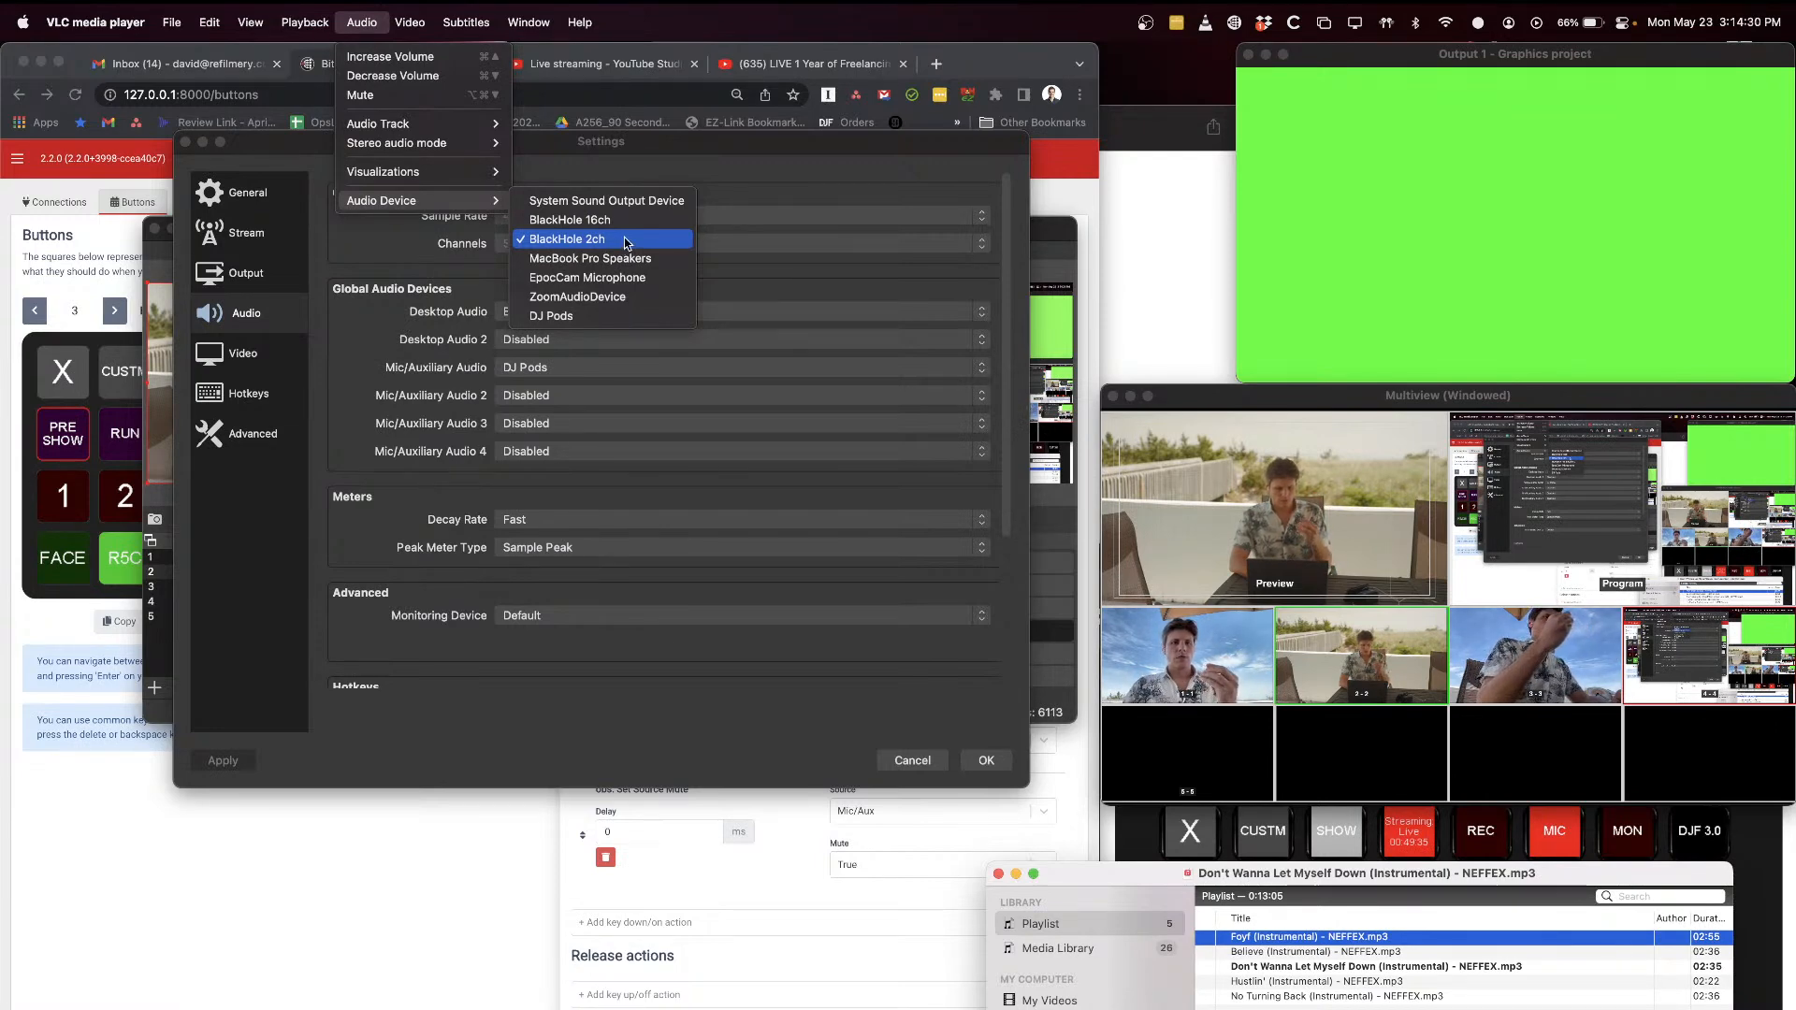
Step: Return to the OBS audio settings to check the Mic/Auxiliary Audio device, and close them without making changes
{"action": "left_click", "coordinate": [945, 155]}
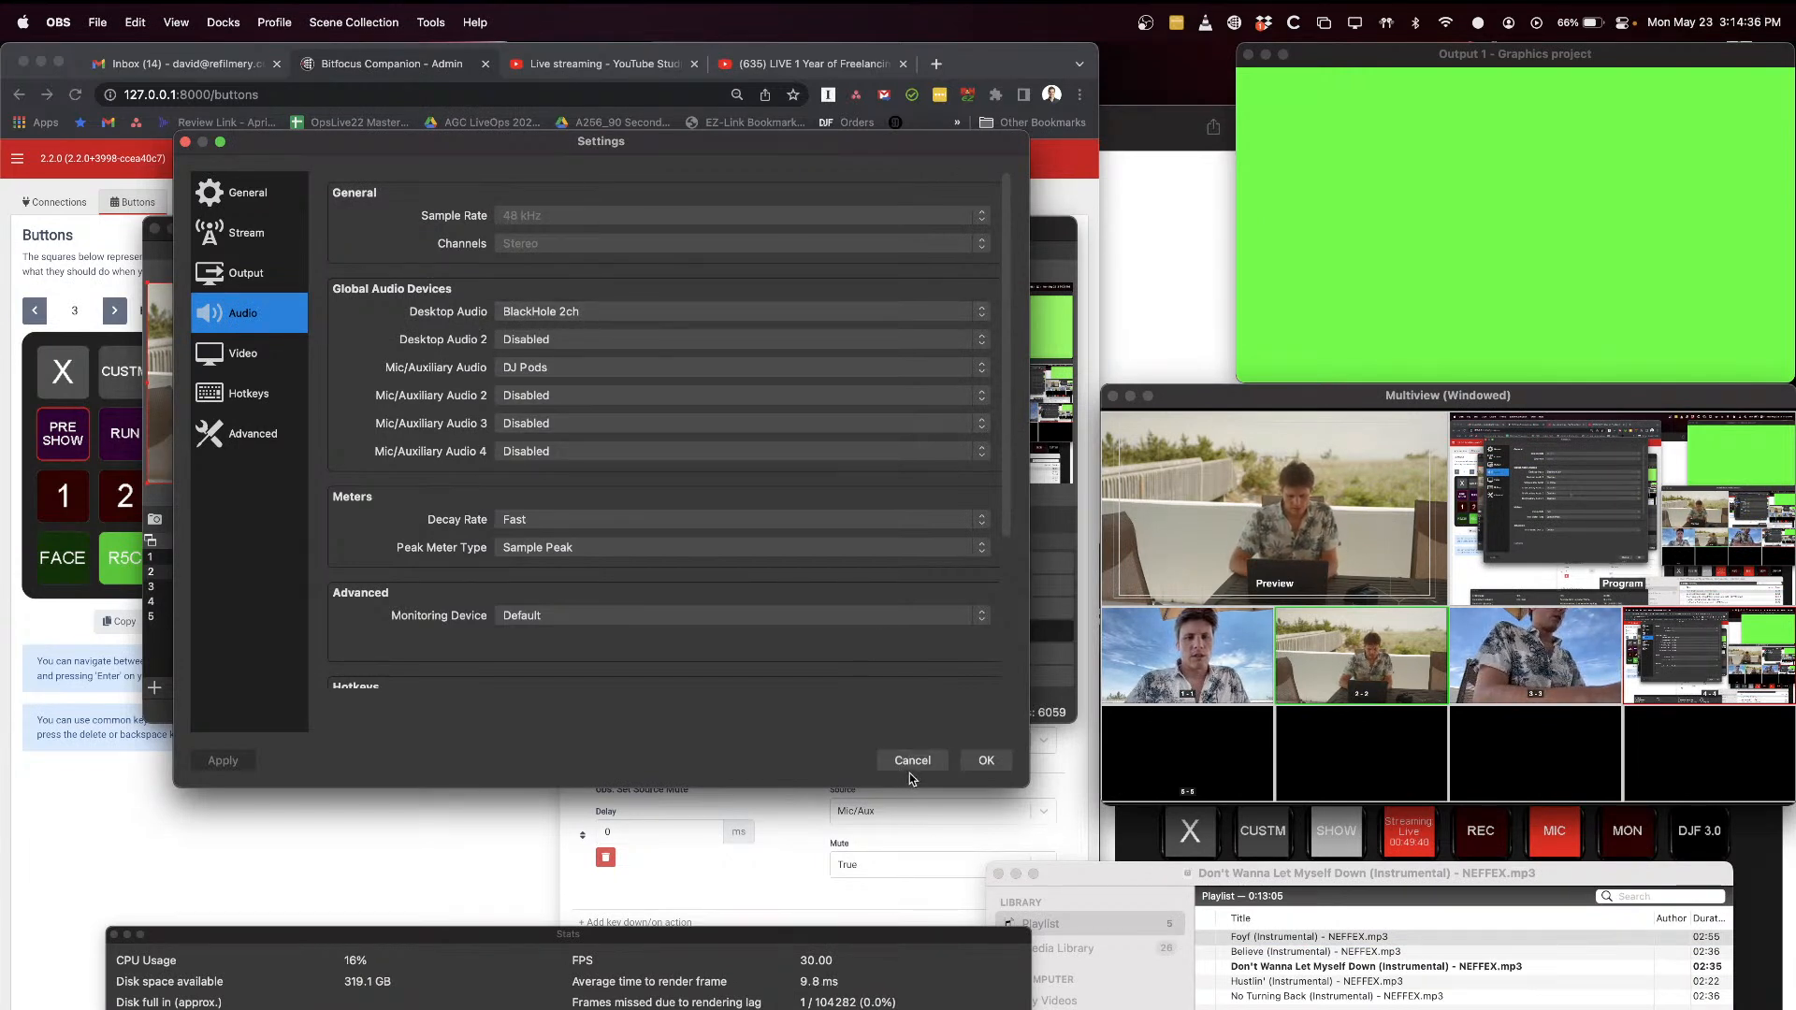
{"action": "left_click", "coordinate": [526, 370]}
{"action": "left_click", "coordinate": [393, 372]}
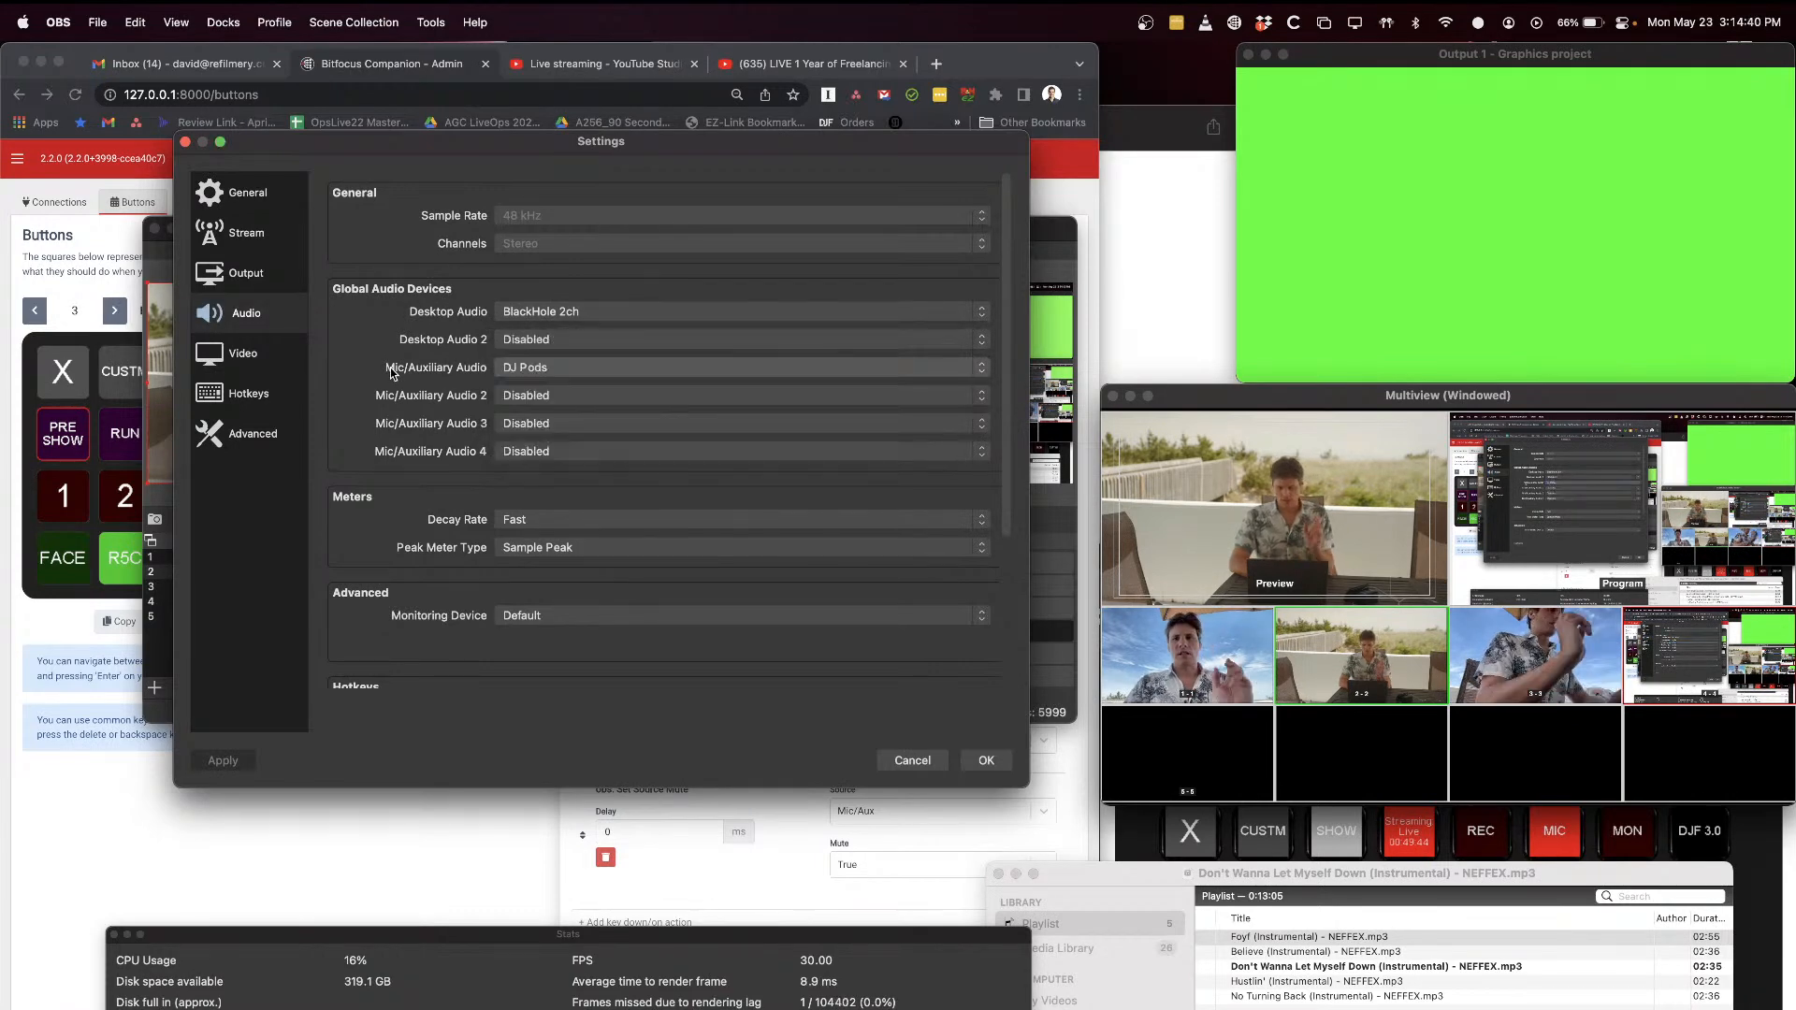
{"action": "left_click", "coordinate": [915, 762]}
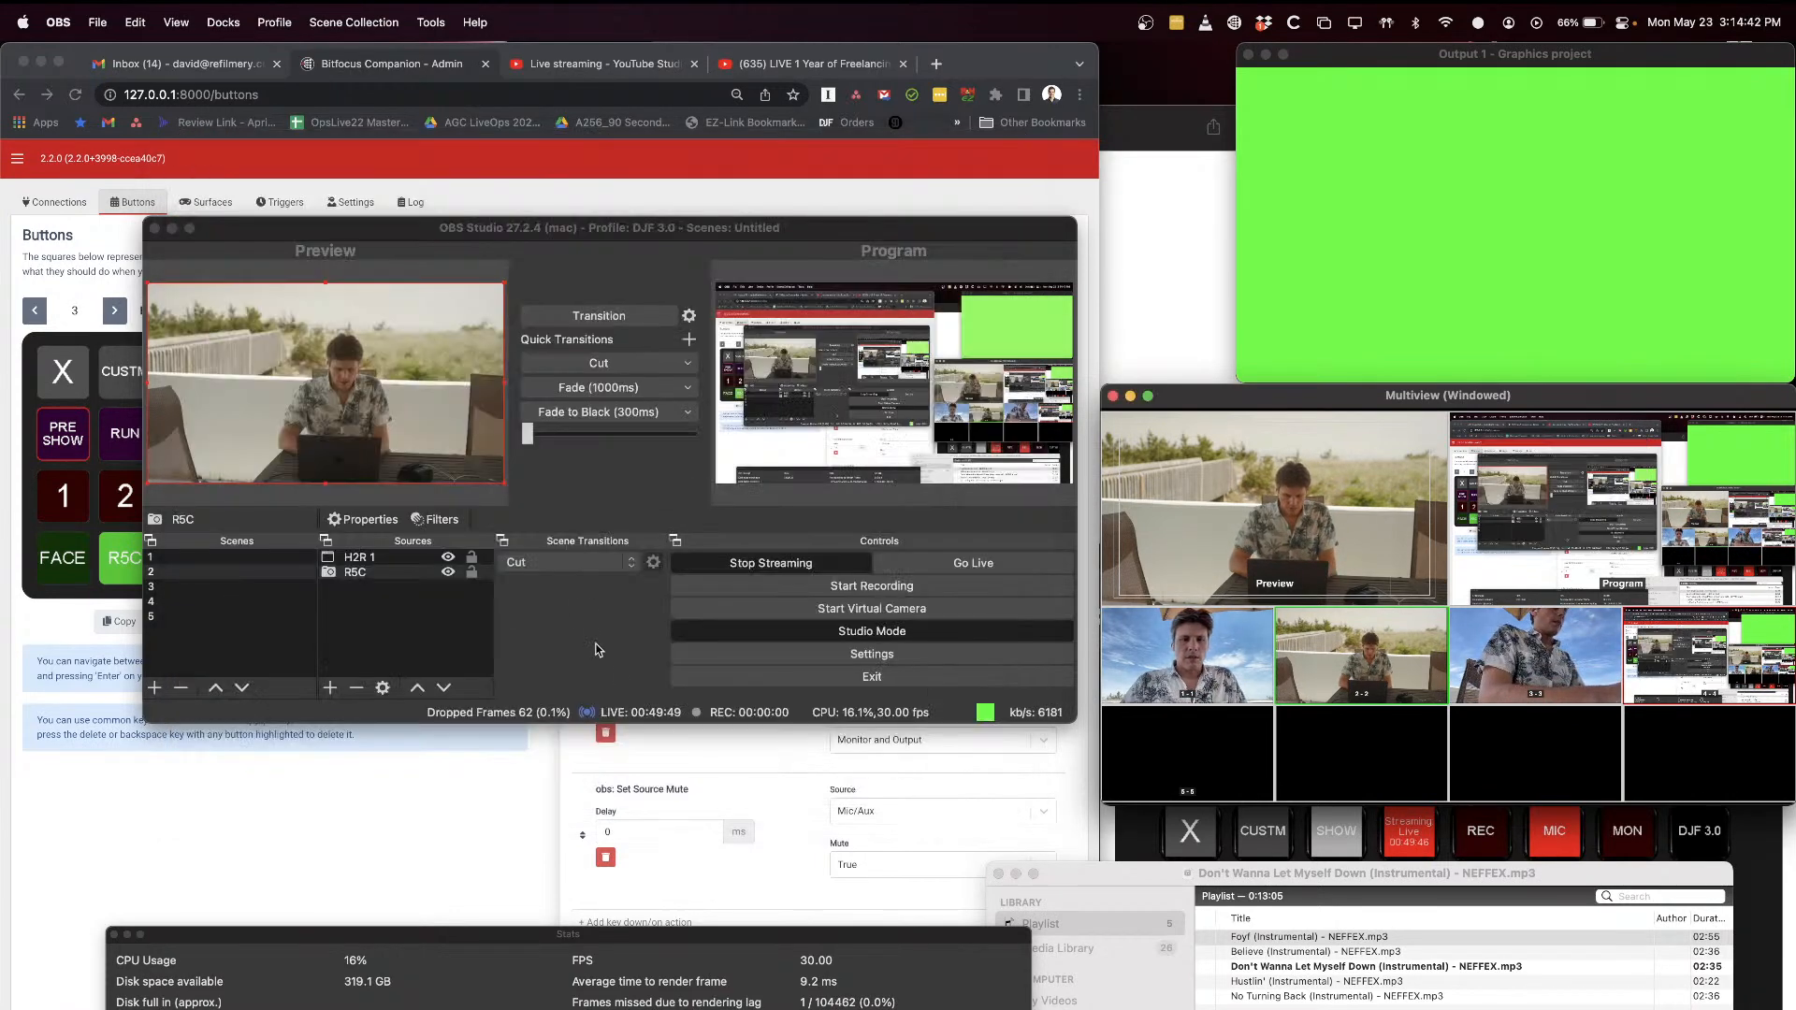
Step: Switch to Companion in Chrome and review the PRE SHOW press actions, highlighting the Set Source Volume action
{"action": "key", "text": "super+Tab"}
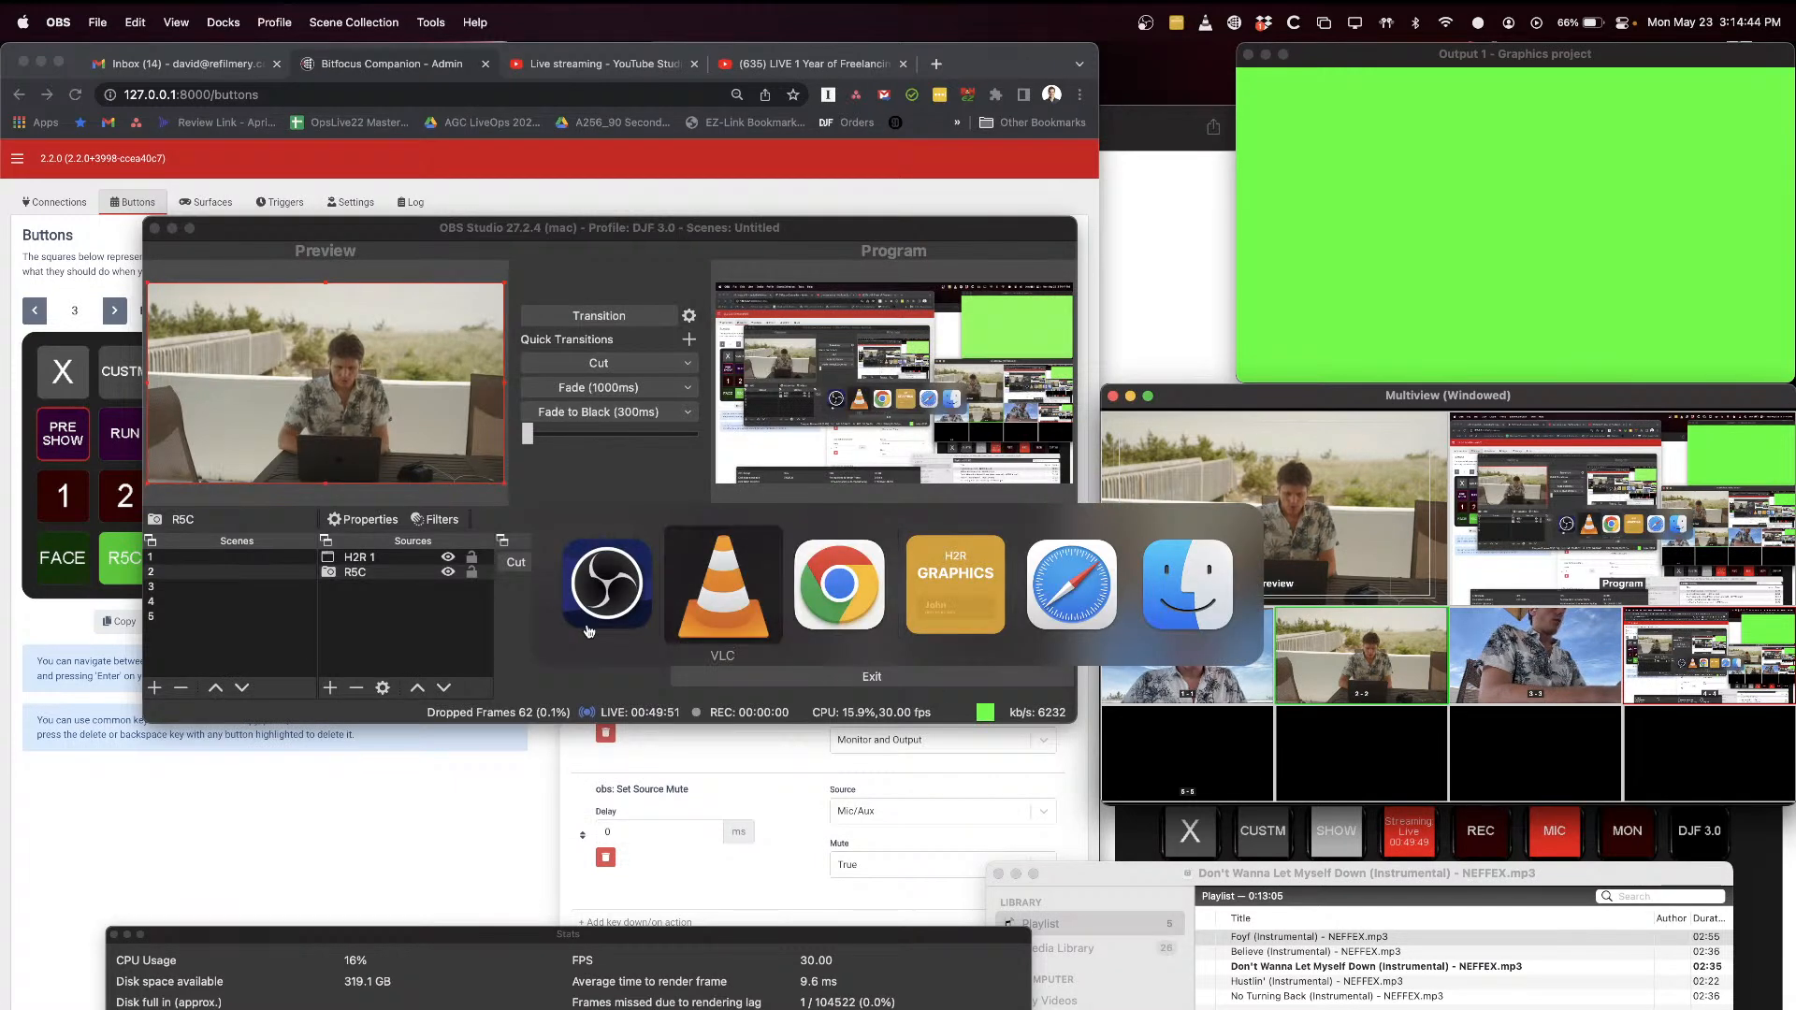
{"action": "key", "text": "super+Tab"}
{"action": "scroll", "coordinate": [767, 497], "scroll_direction": "up", "scroll_amount": 5}
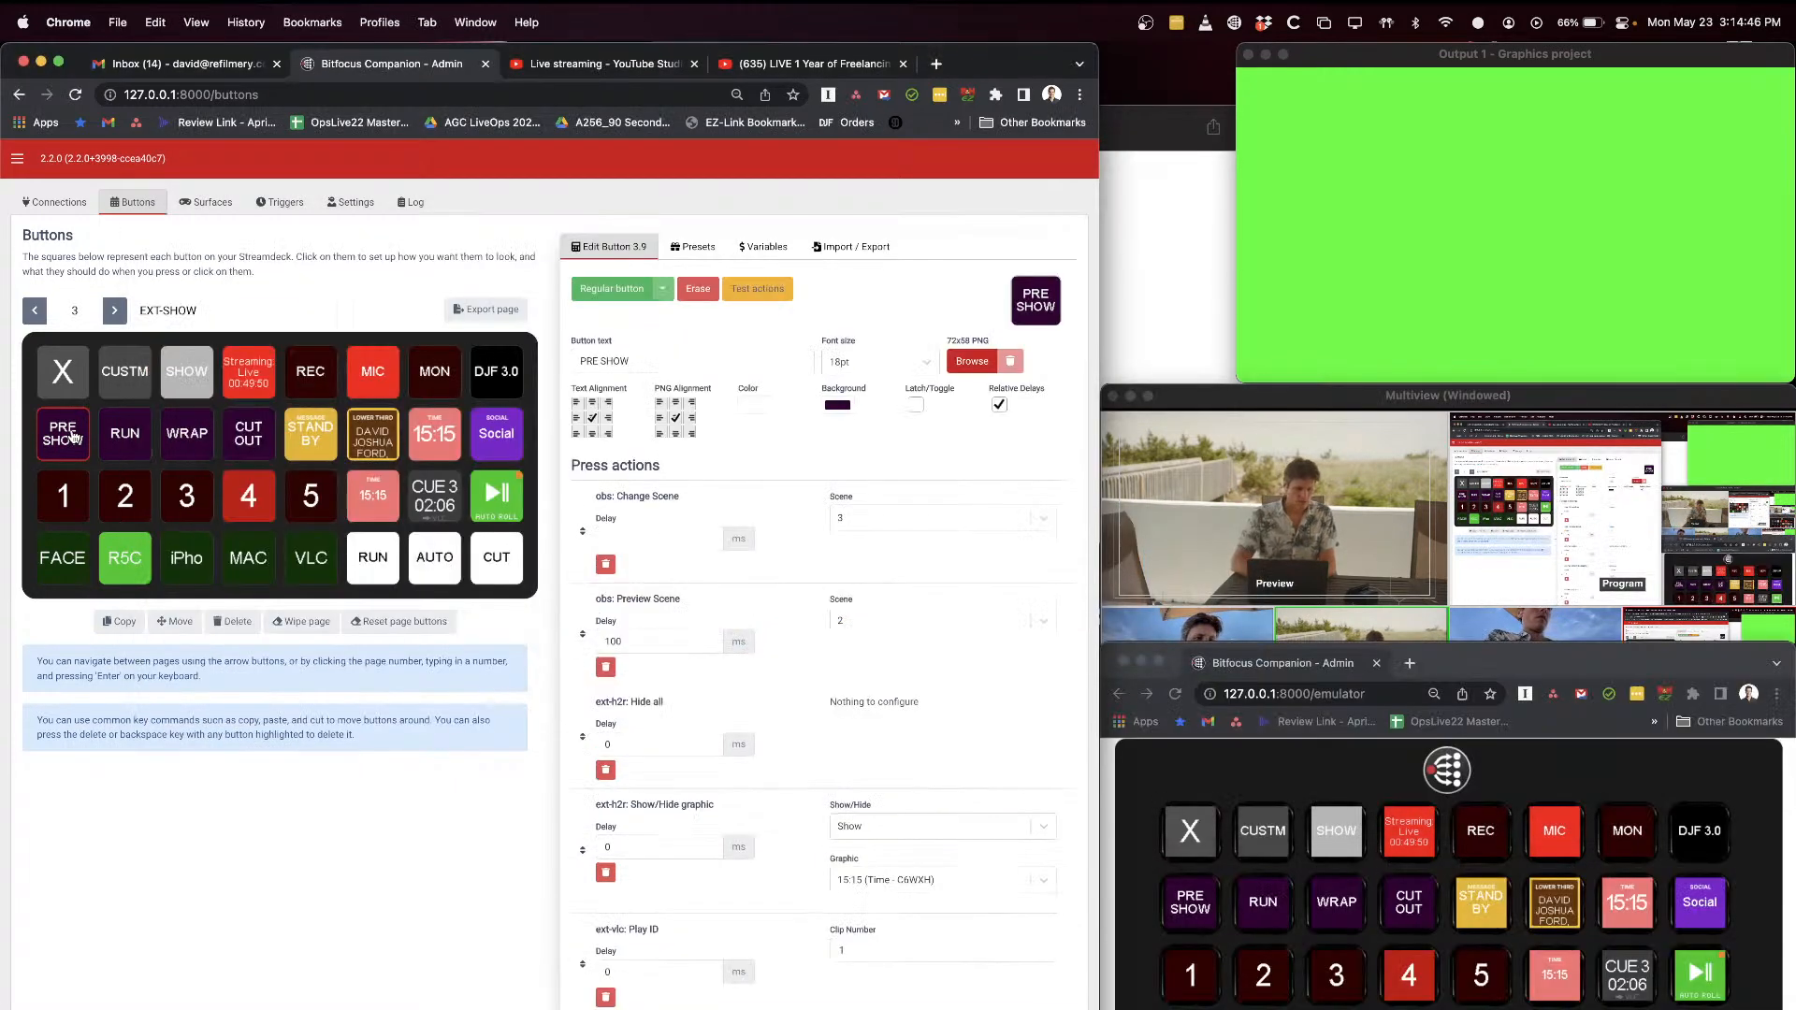
{"action": "scroll", "coordinate": [769, 524], "scroll_direction": "down", "scroll_amount": 5}
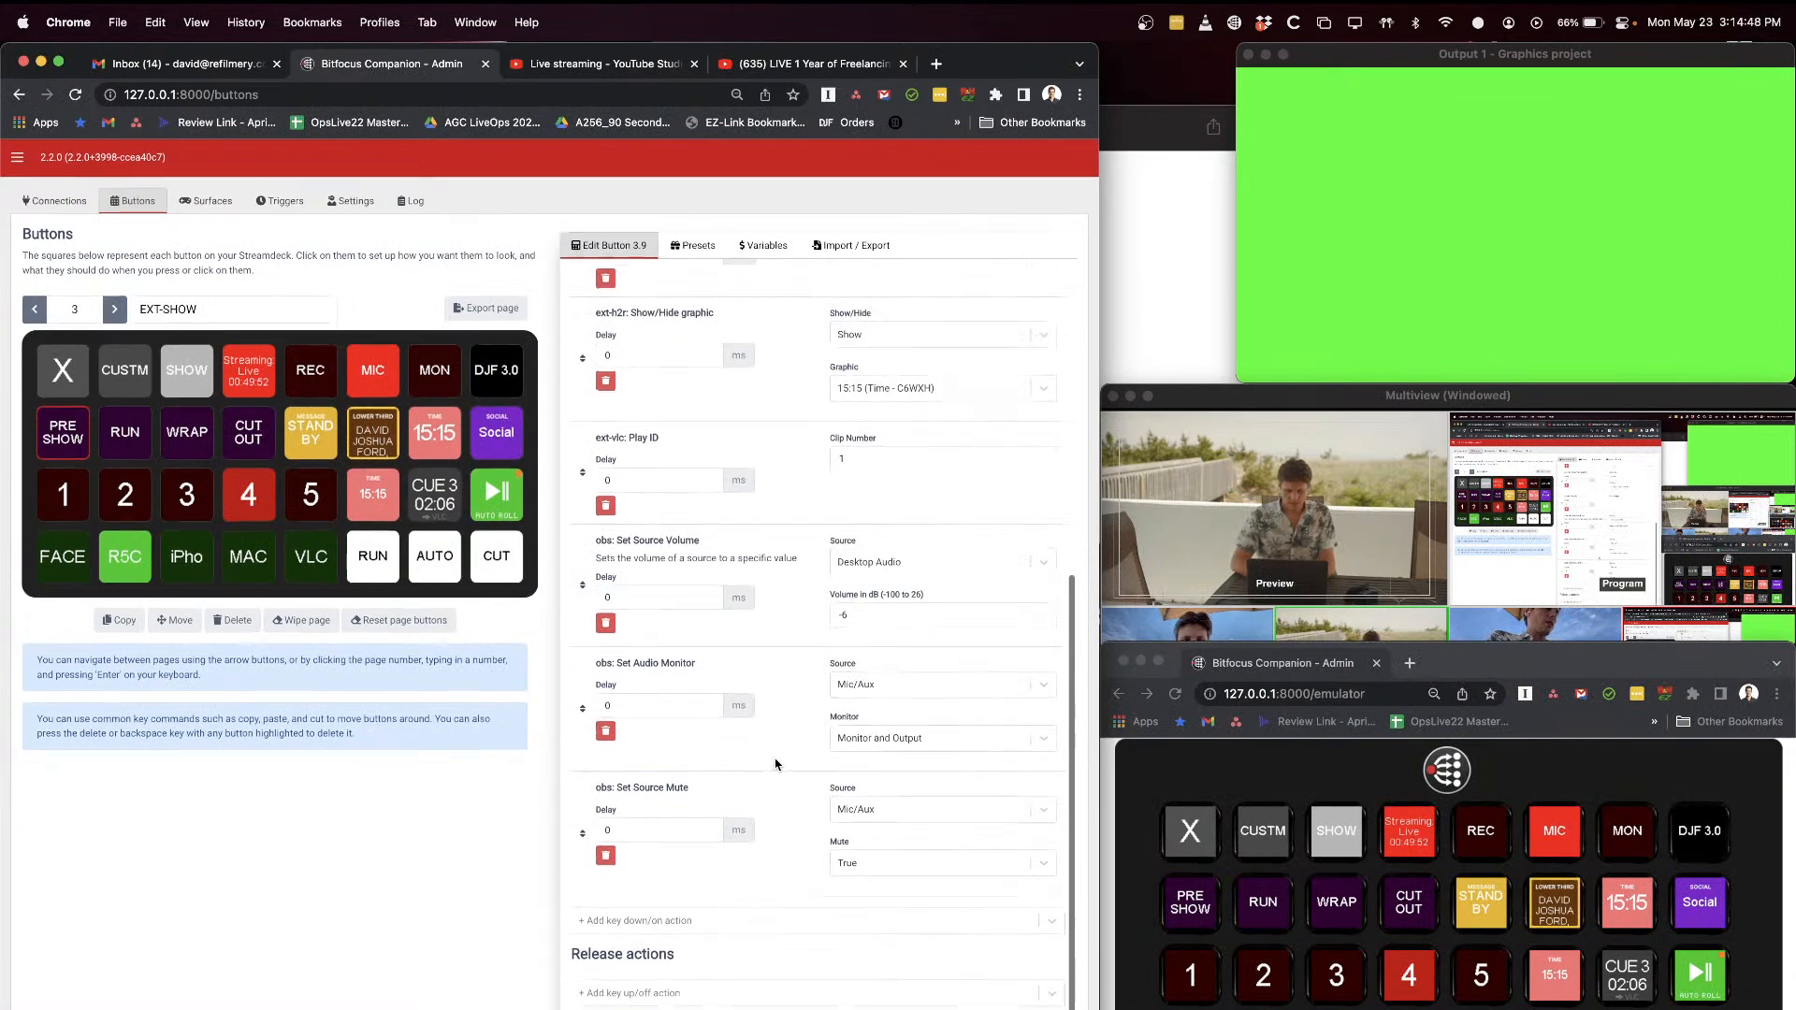
{"action": "left_click_drag", "start_coordinate": [603, 541], "coordinate": [663, 543]}
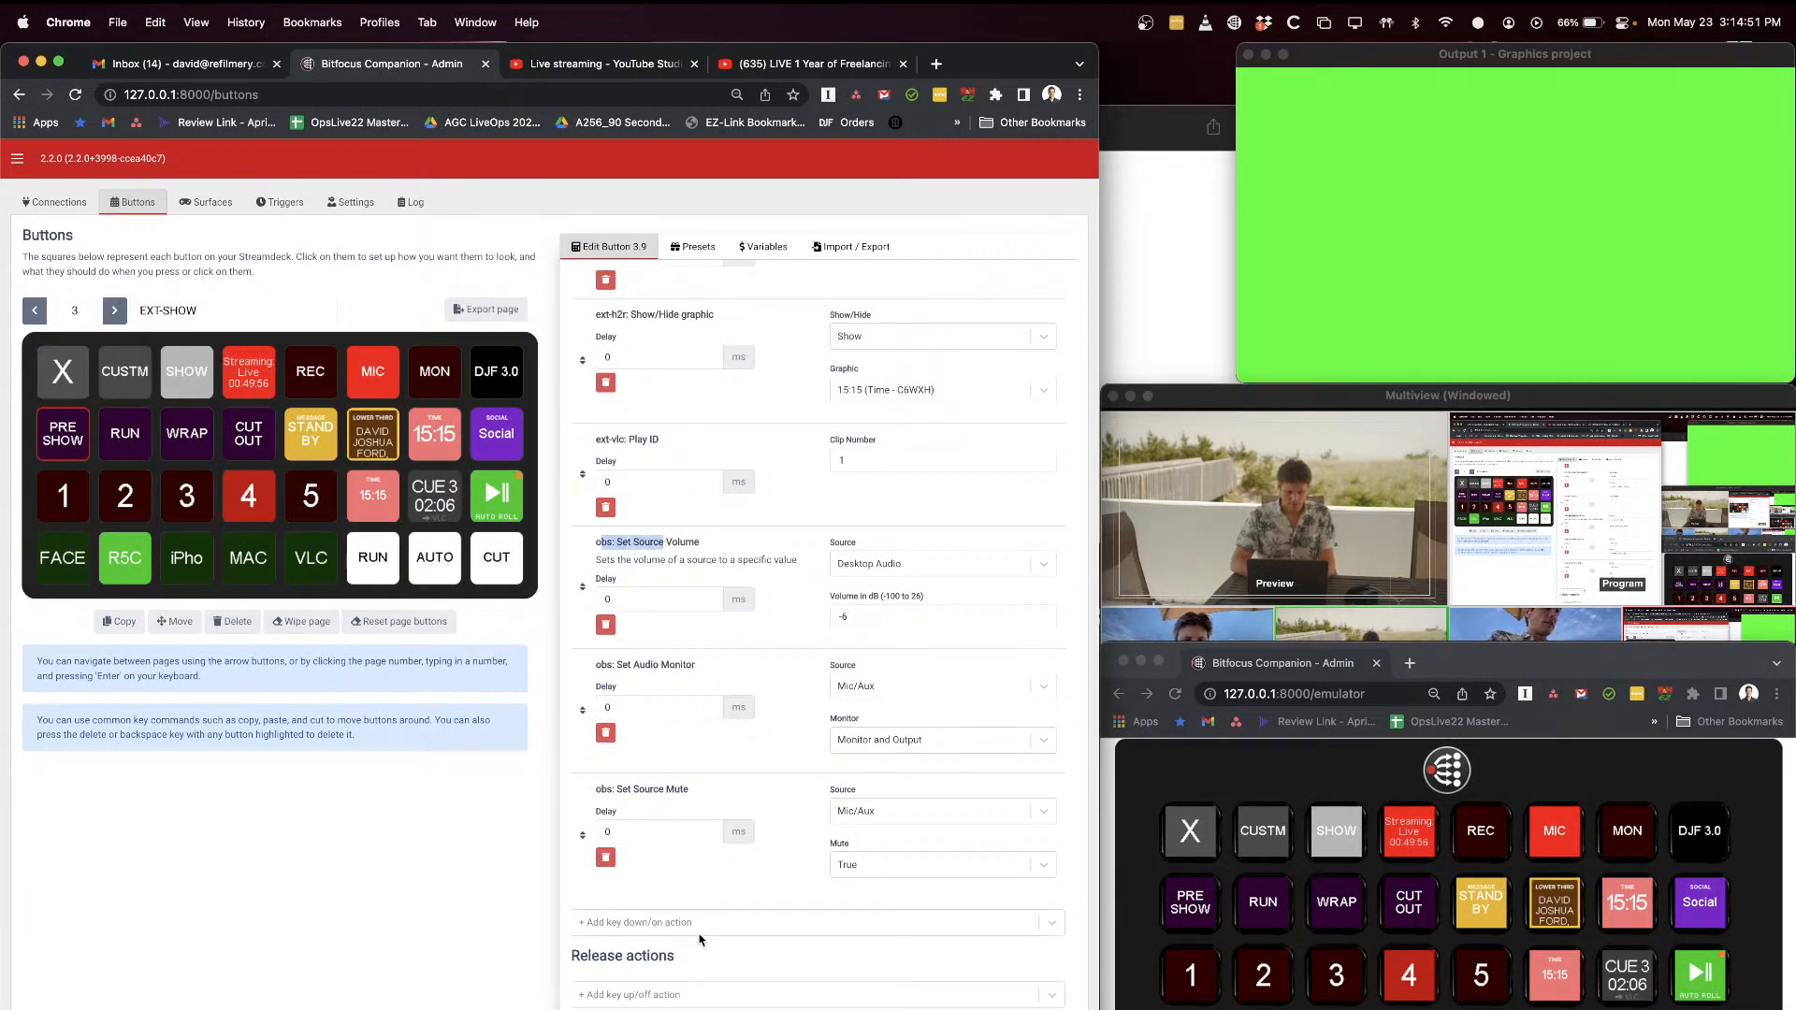
Step: Add an OBS Set Source Volume action to the PRE SHOW button's press actions
{"action": "left_click", "coordinate": [640, 926]}
{"action": "type", "text": "set vo"}
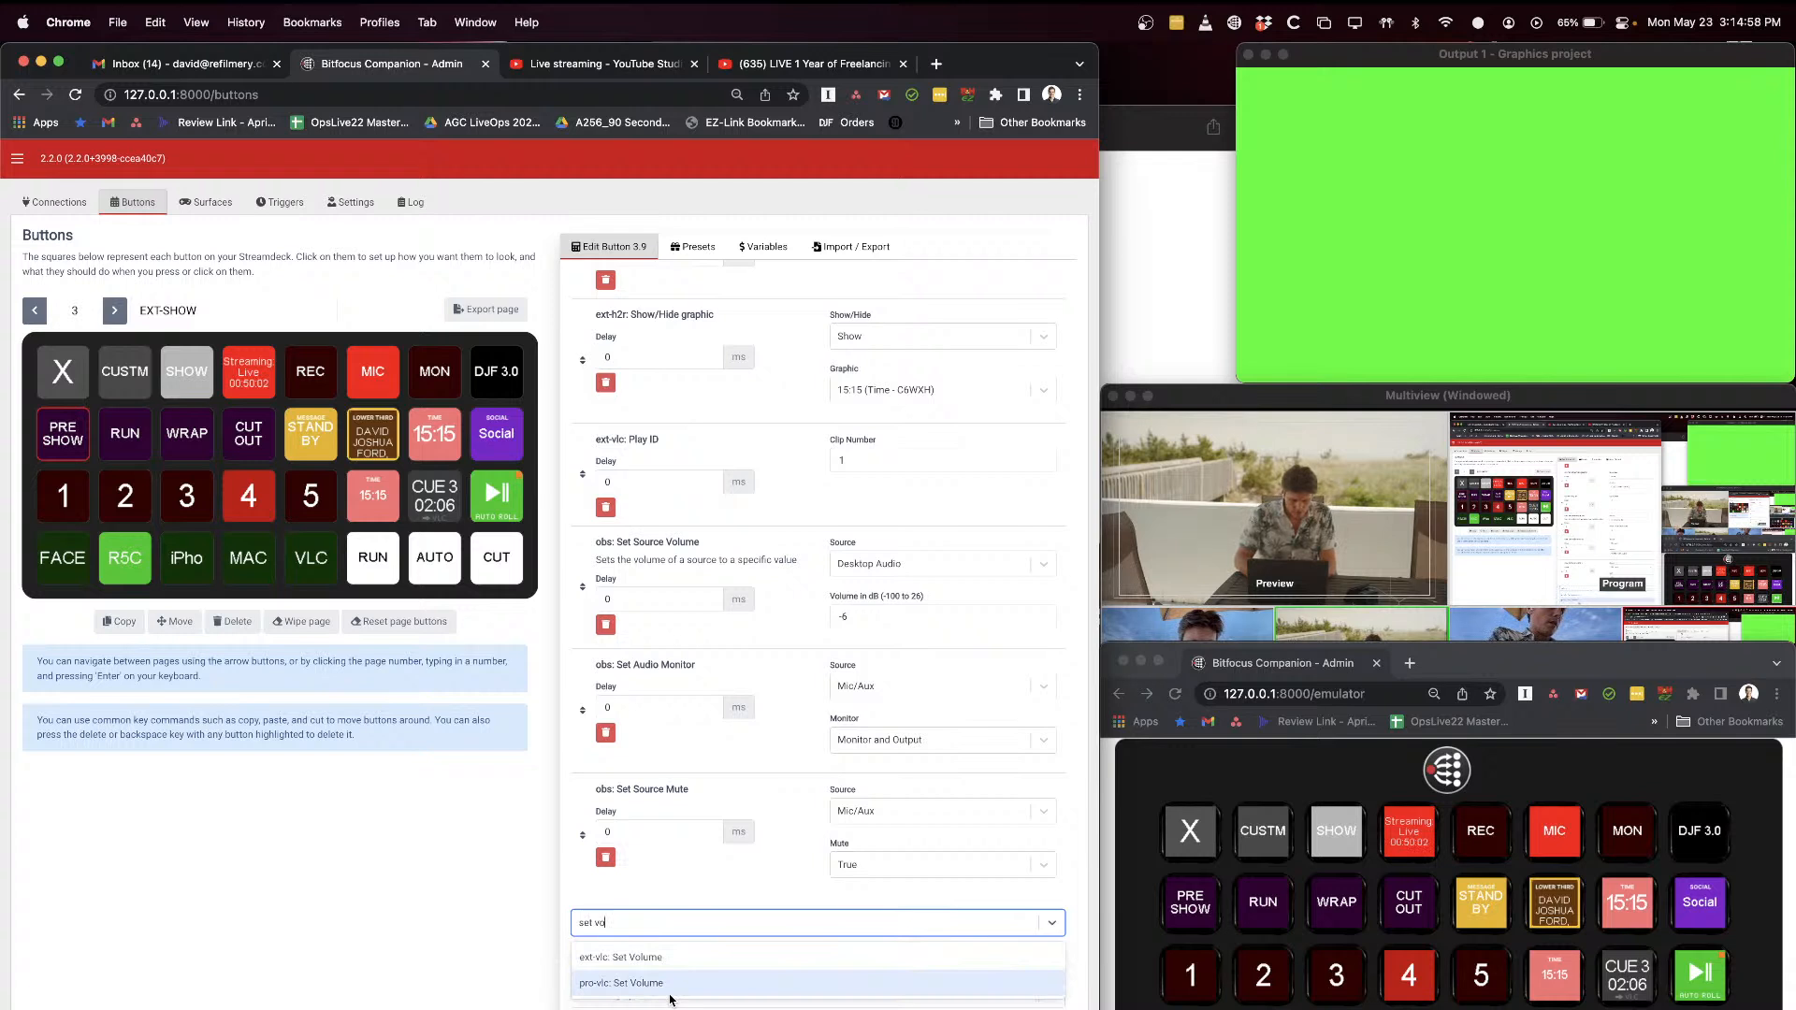
{"action": "key", "text": "super+a"}
{"action": "type", "text": "se"}
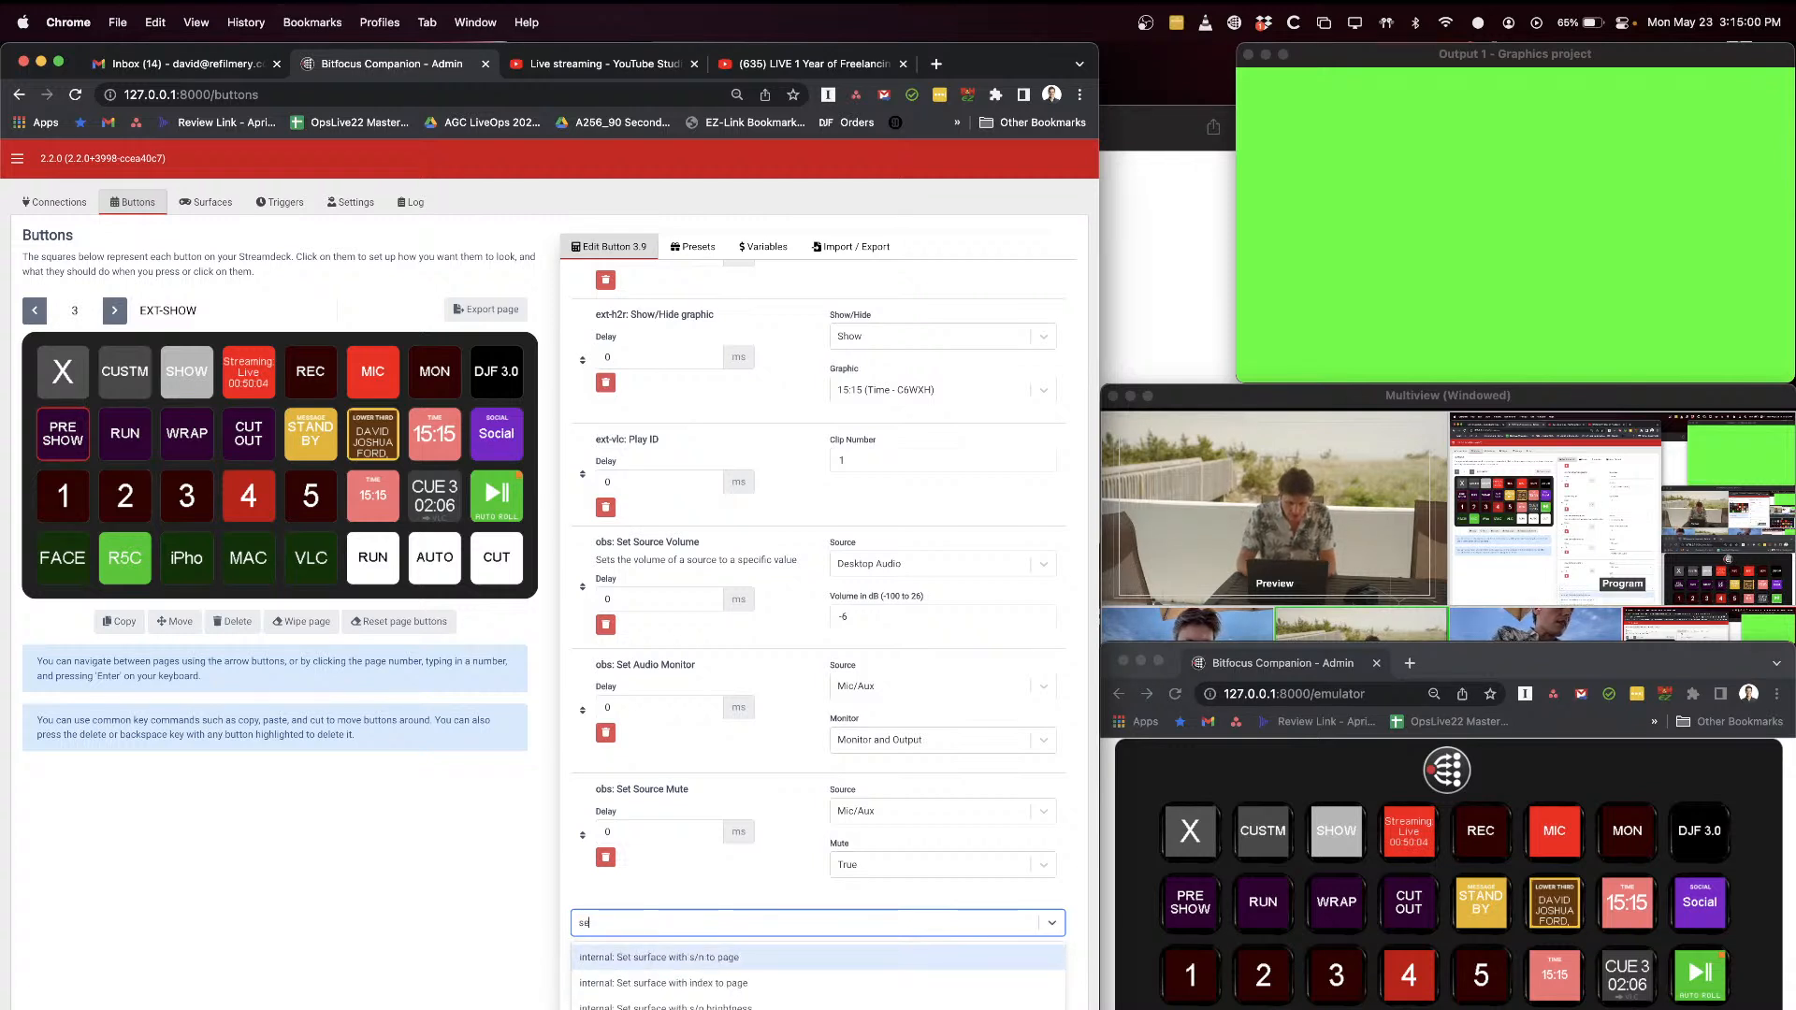
{"action": "type", "text": "t source volu"}
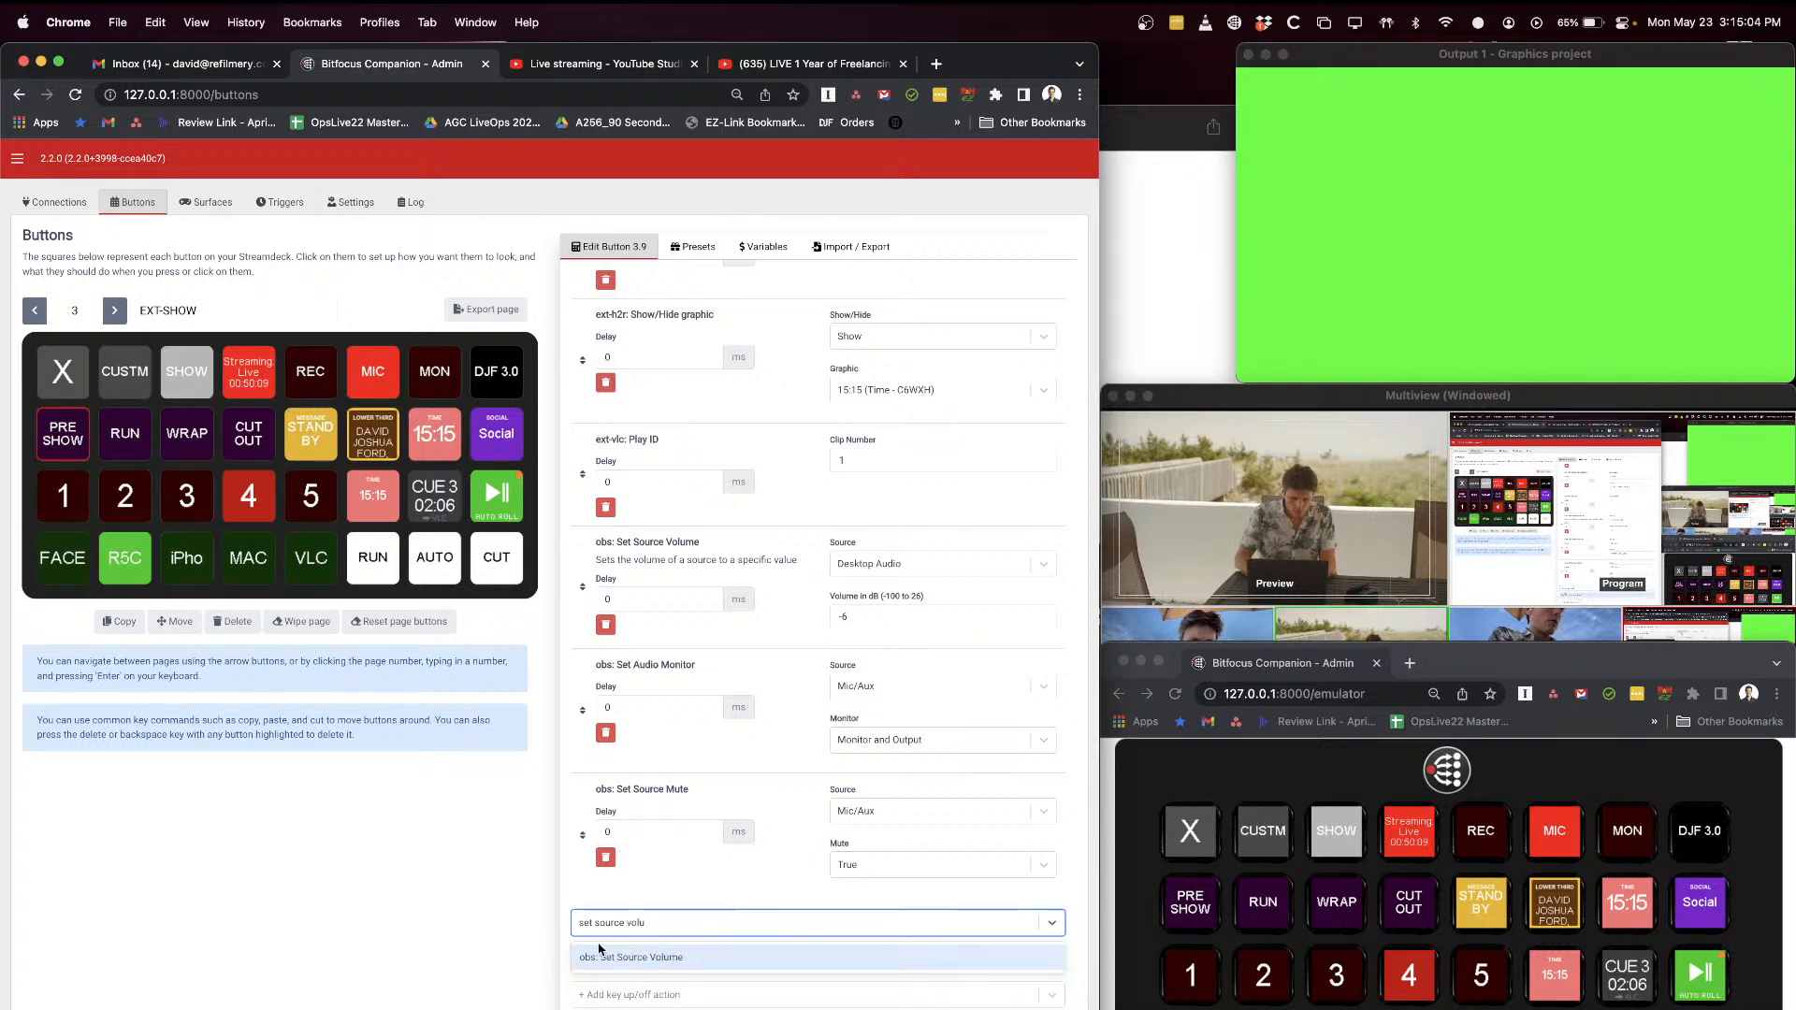
{"action": "left_click", "coordinate": [697, 959]}
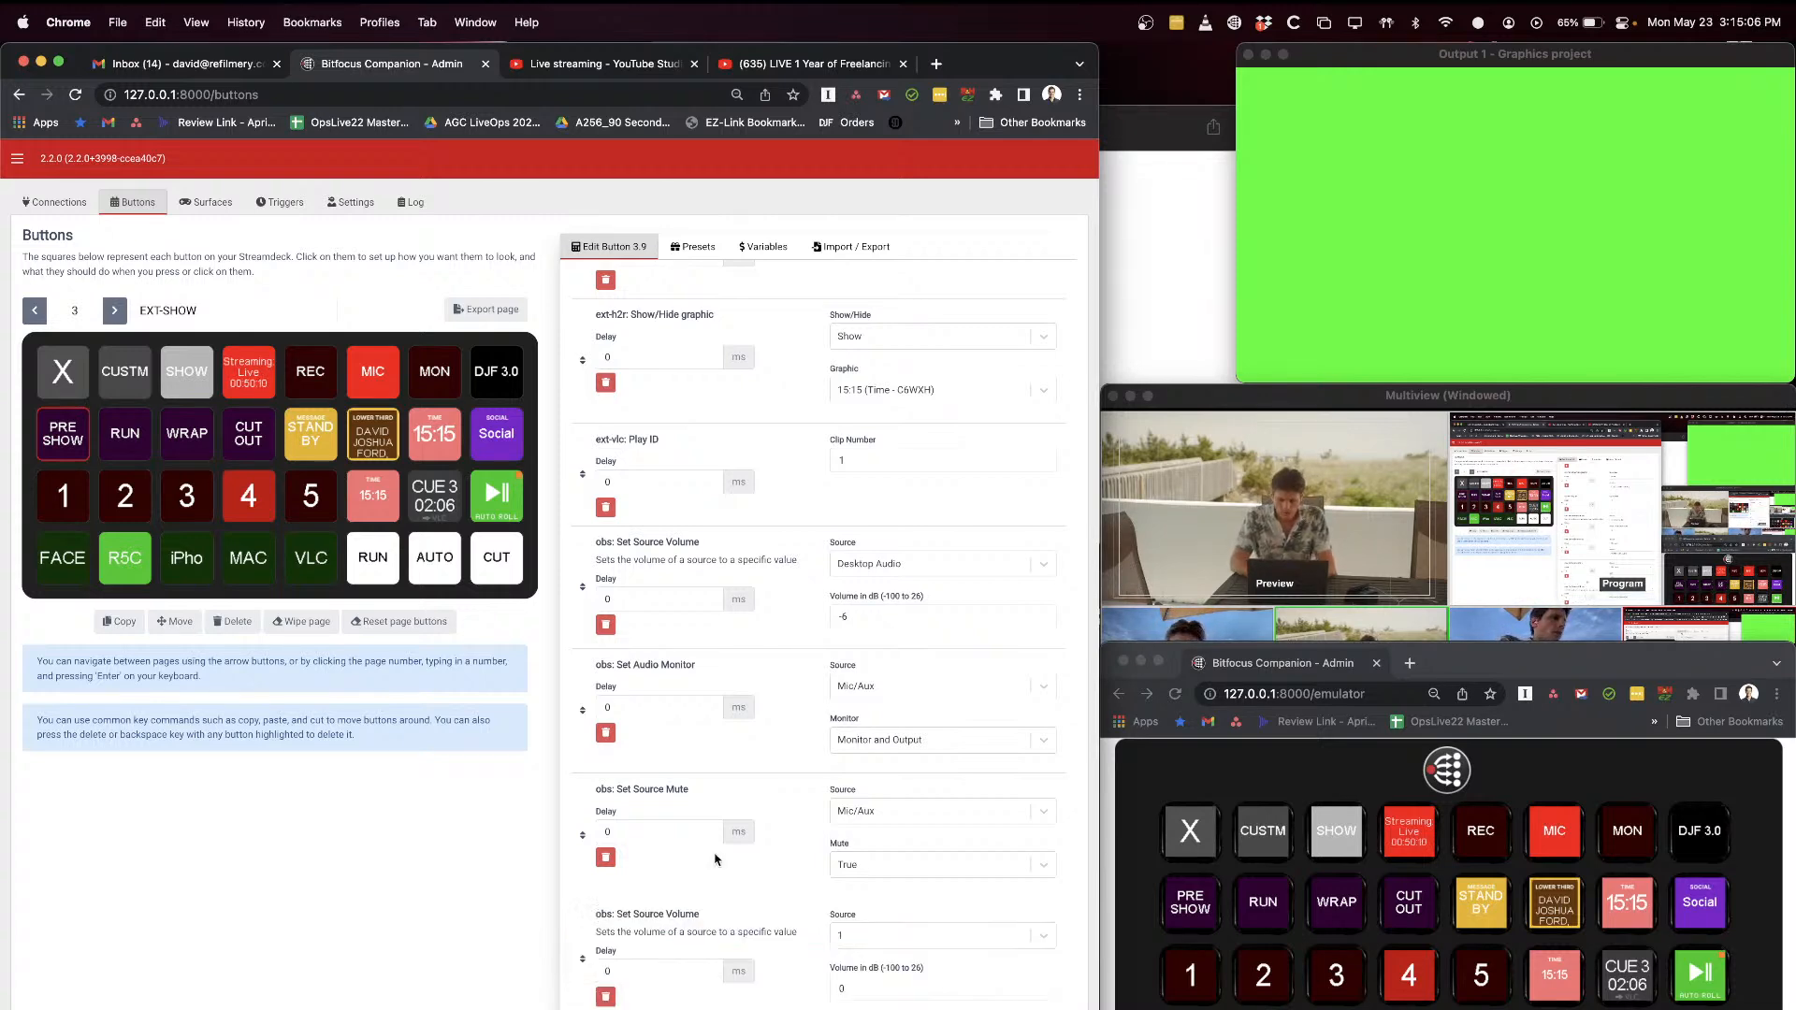
Step: Set the added Set Source Volume action's source to Mic/Aux and its volume to -3 dB
{"action": "scroll", "coordinate": [758, 891], "scroll_direction": "down", "scroll_amount": 3}
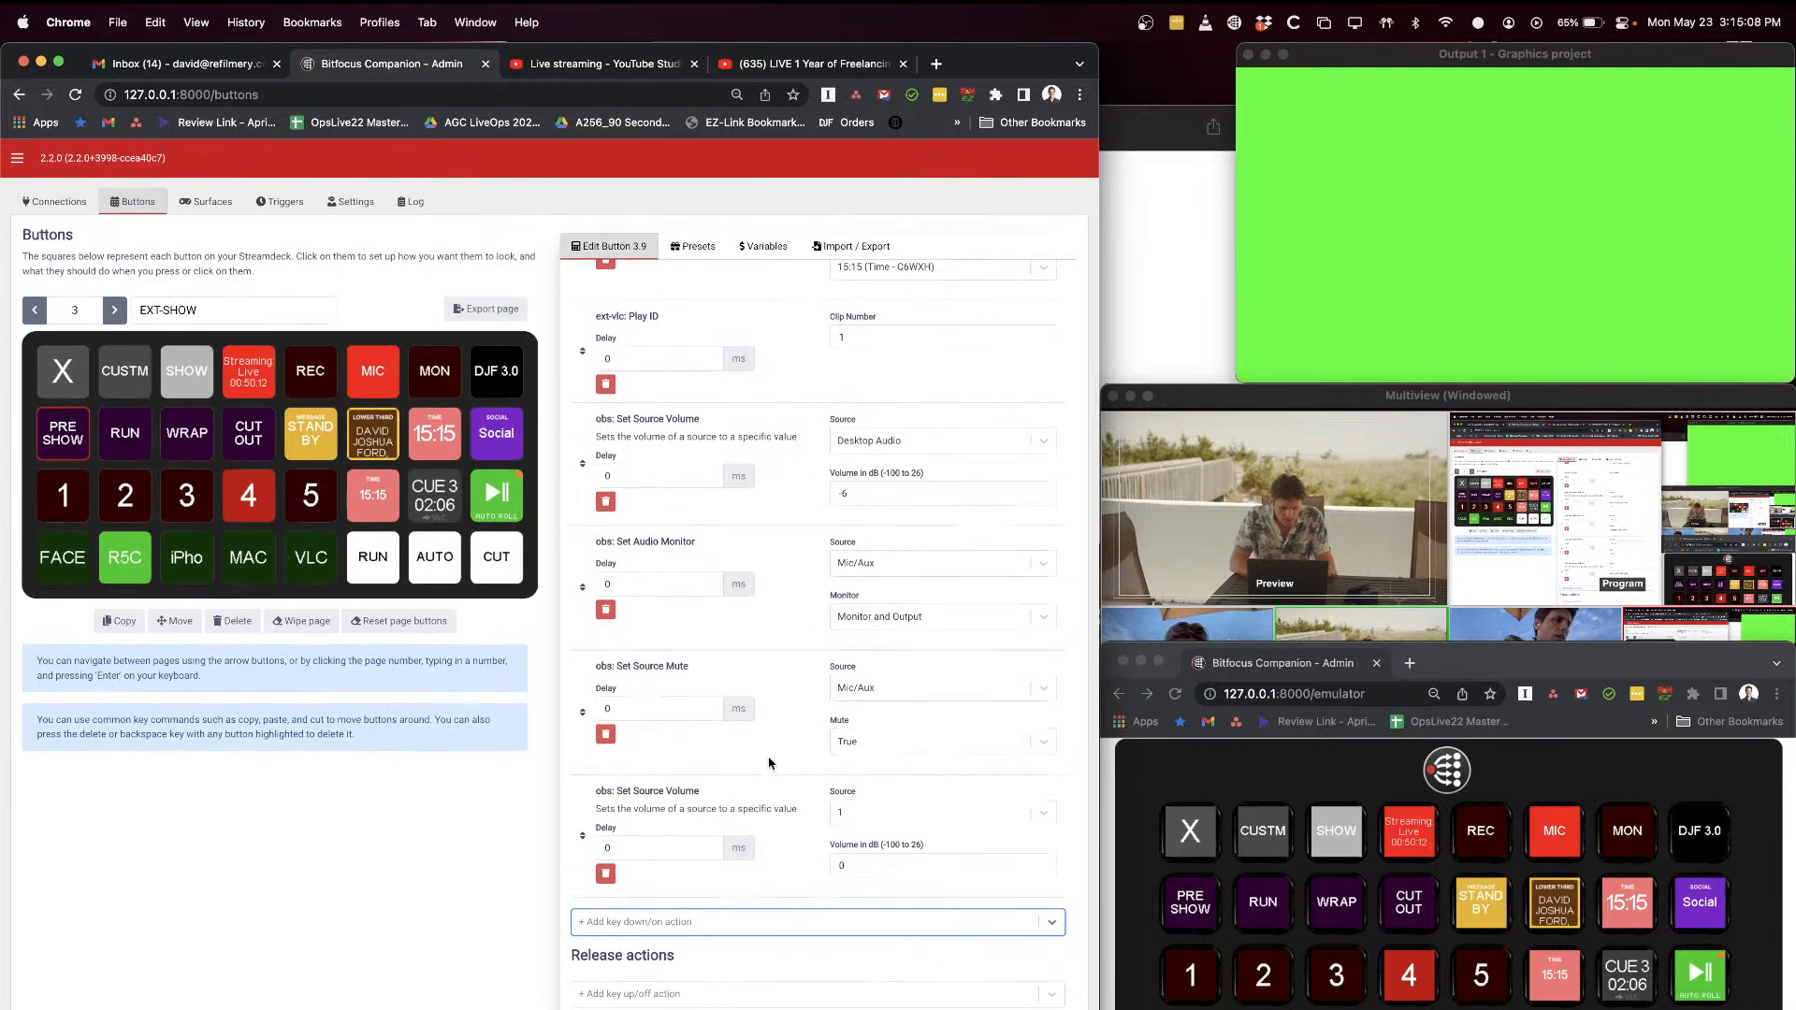
{"action": "left_click", "coordinate": [903, 812]}
{"action": "scroll", "coordinate": [955, 921], "scroll_direction": "down", "scroll_amount": 3}
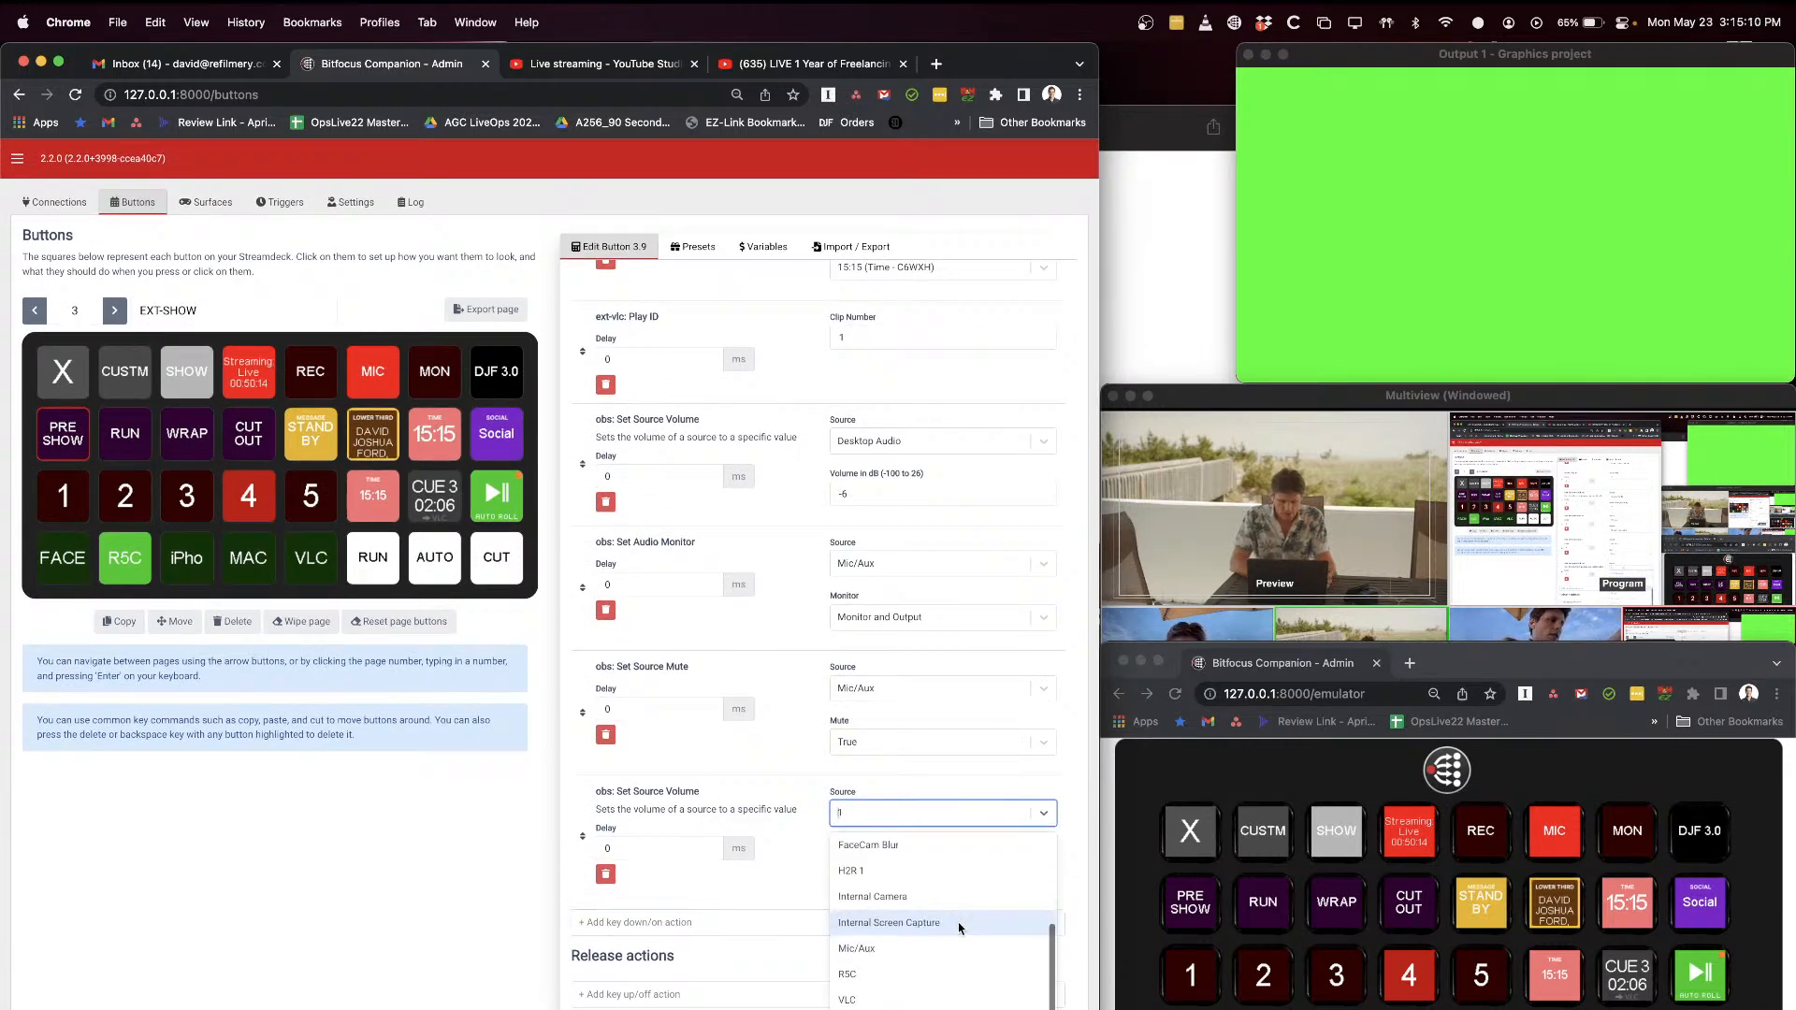
{"action": "left_click", "coordinate": [872, 951]}
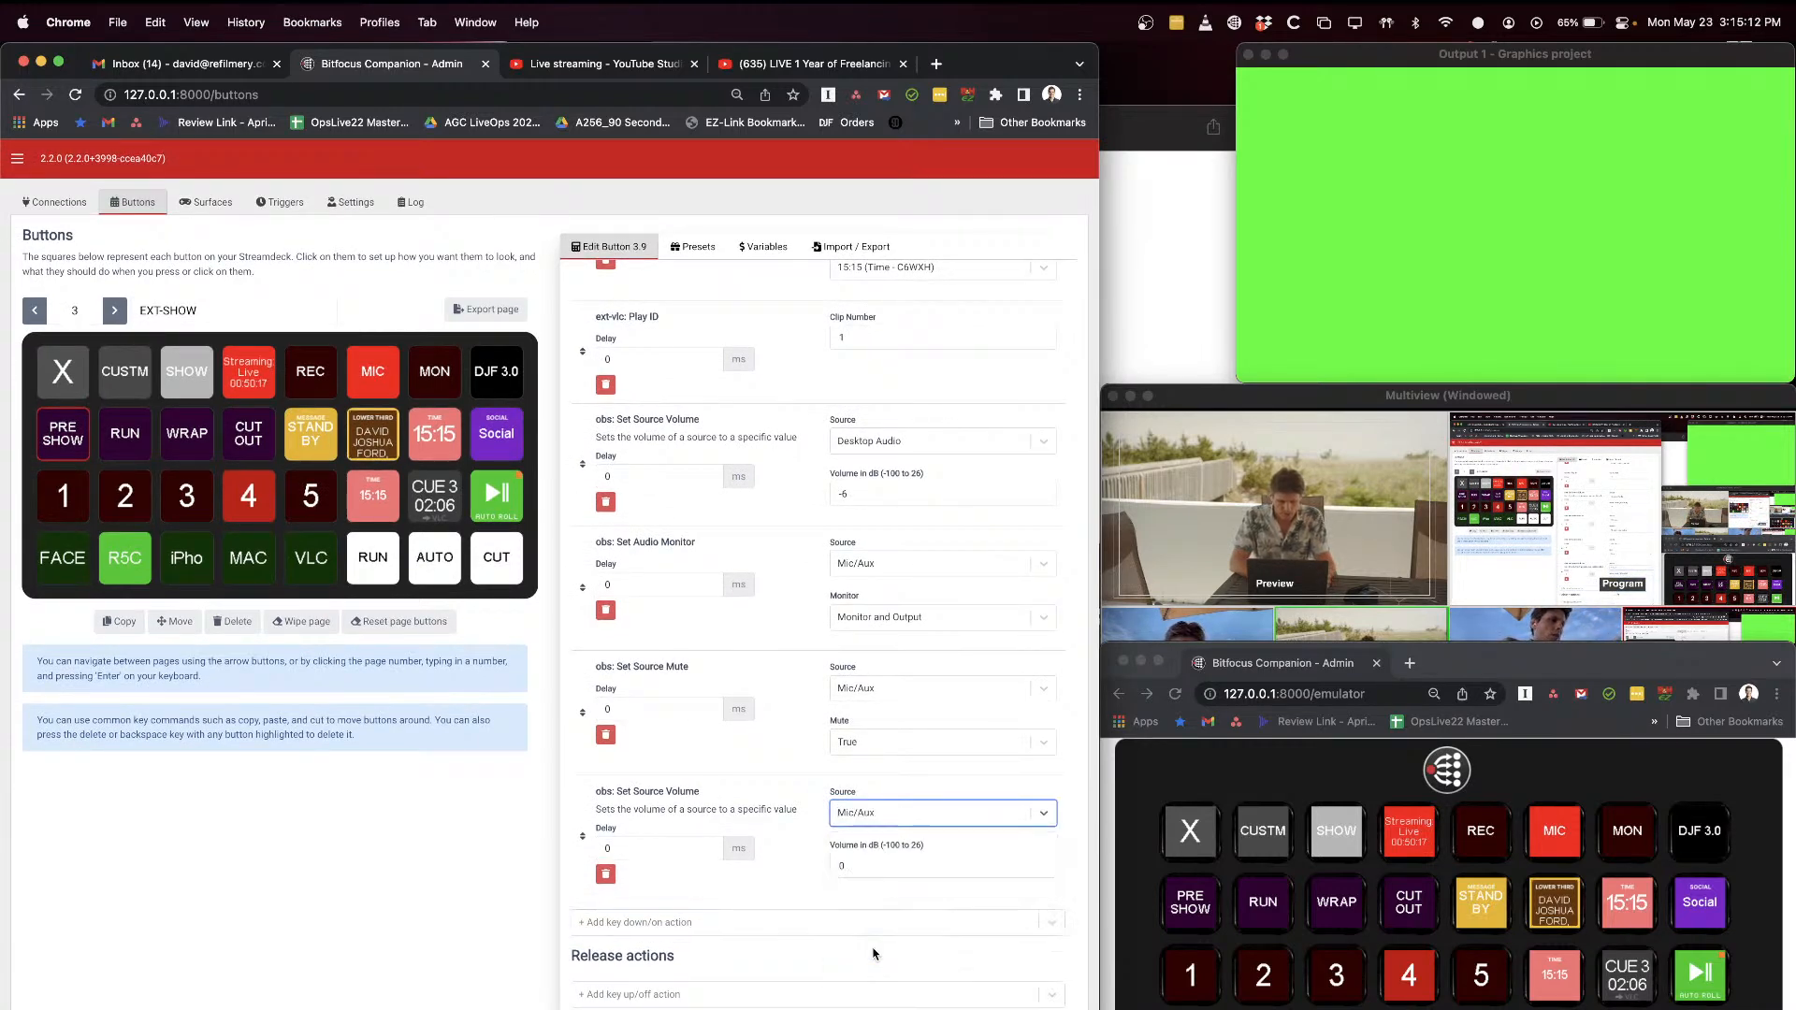
{"action": "double_click", "coordinate": [879, 867]}
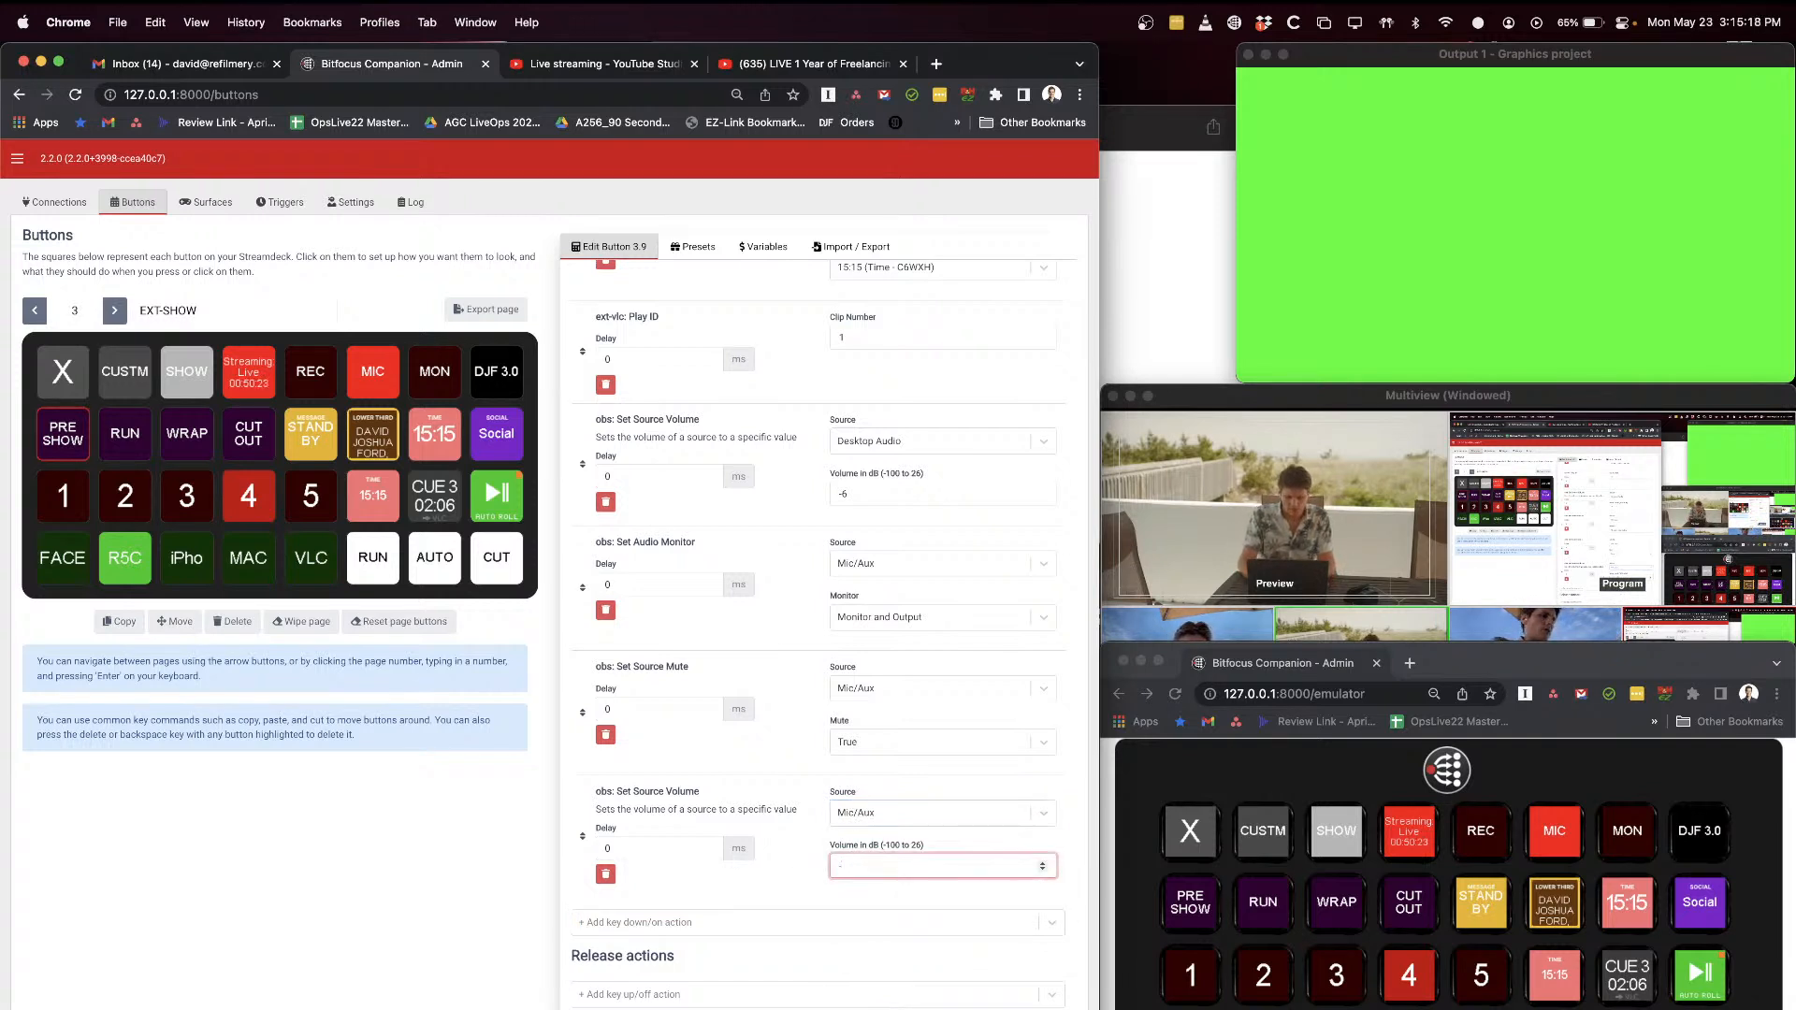
{"action": "scroll", "coordinate": [808, 689], "scroll_direction": "up", "scroll_amount": 5}
{"action": "scroll", "coordinate": [808, 706], "scroll_direction": "down", "scroll_amount": 5}
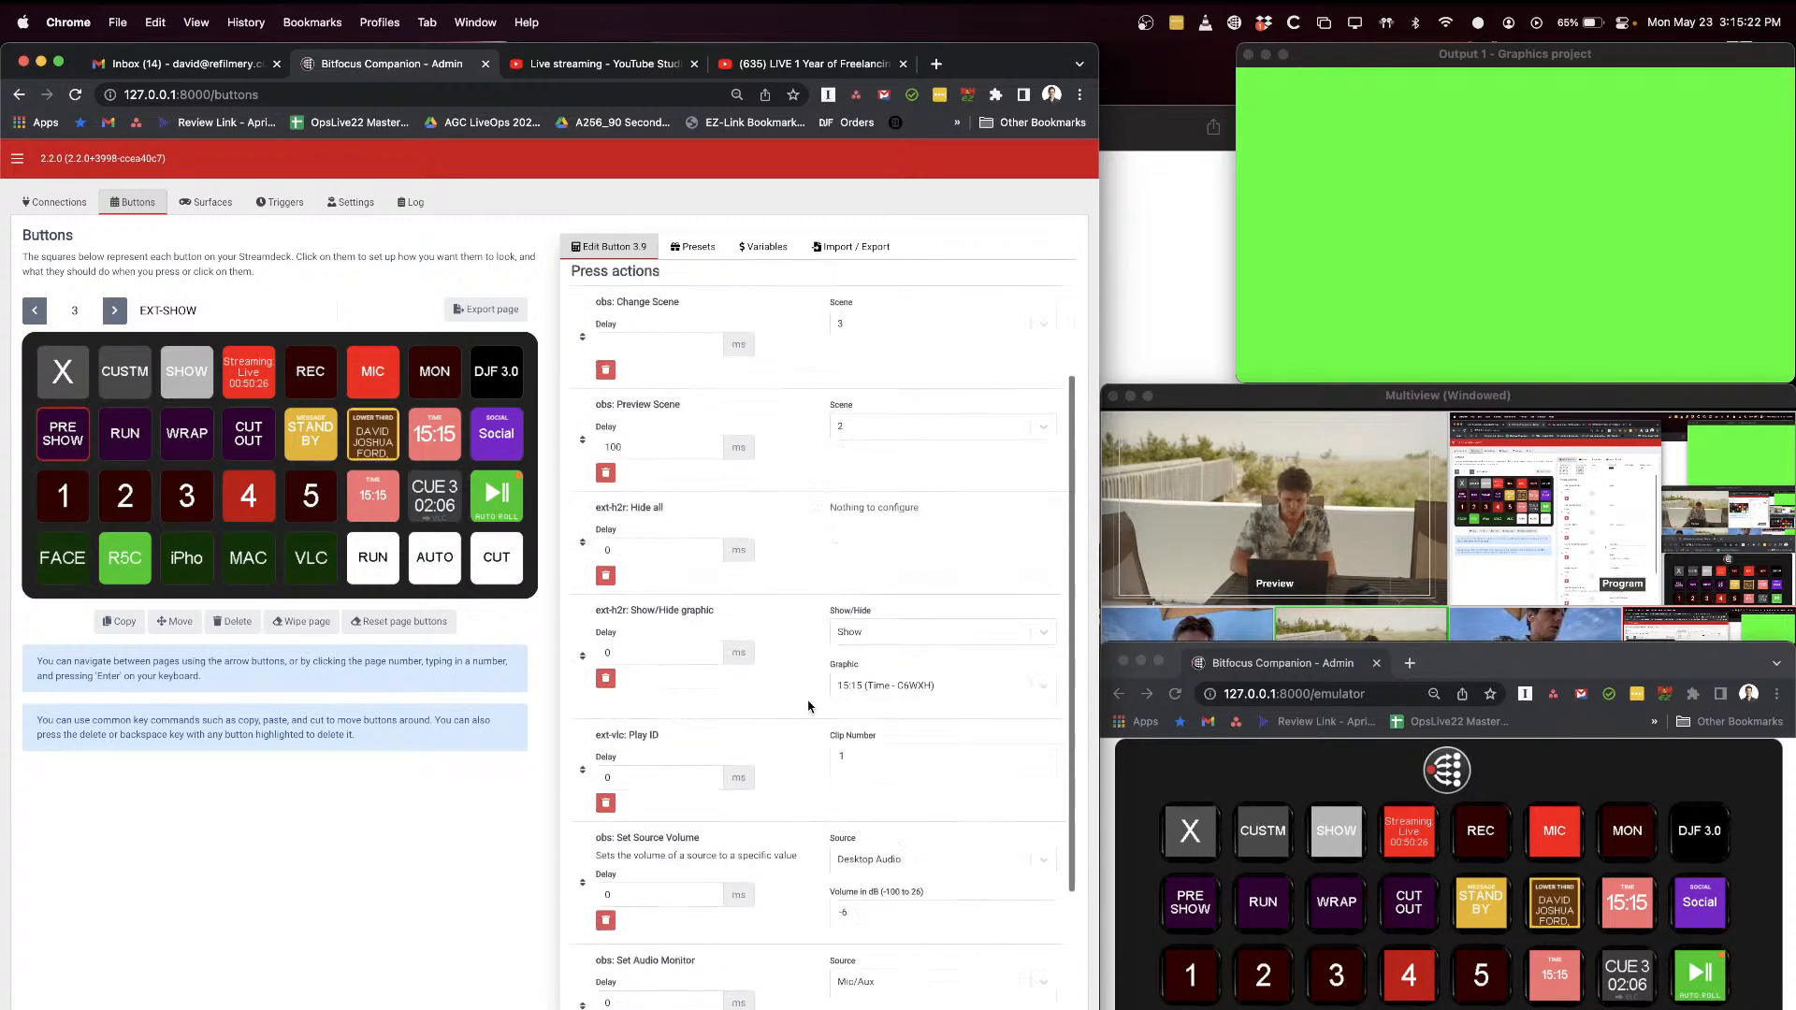
{"action": "left_click", "coordinate": [804, 857]}
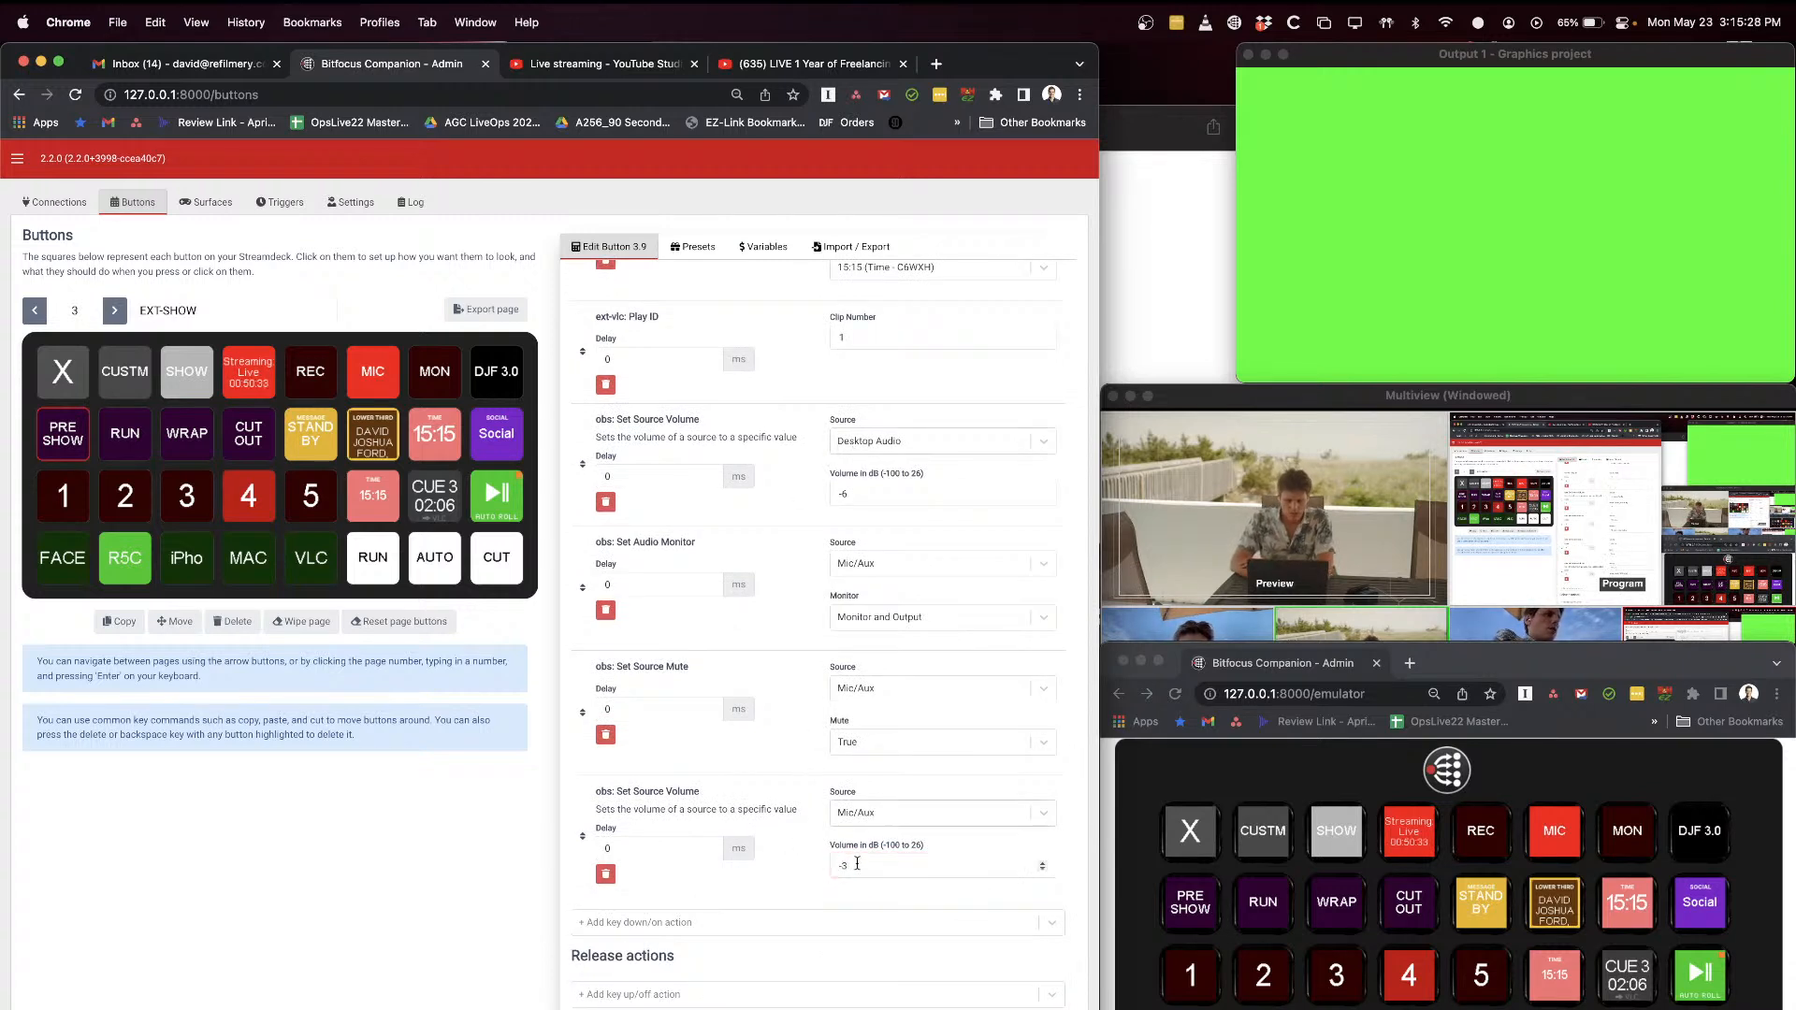
Step: Change the added Set Source Volume action's source to Desktop Audio
{"action": "left_click", "coordinate": [873, 817]}
{"action": "scroll", "coordinate": [881, 932], "scroll_direction": "down", "scroll_amount": 2}
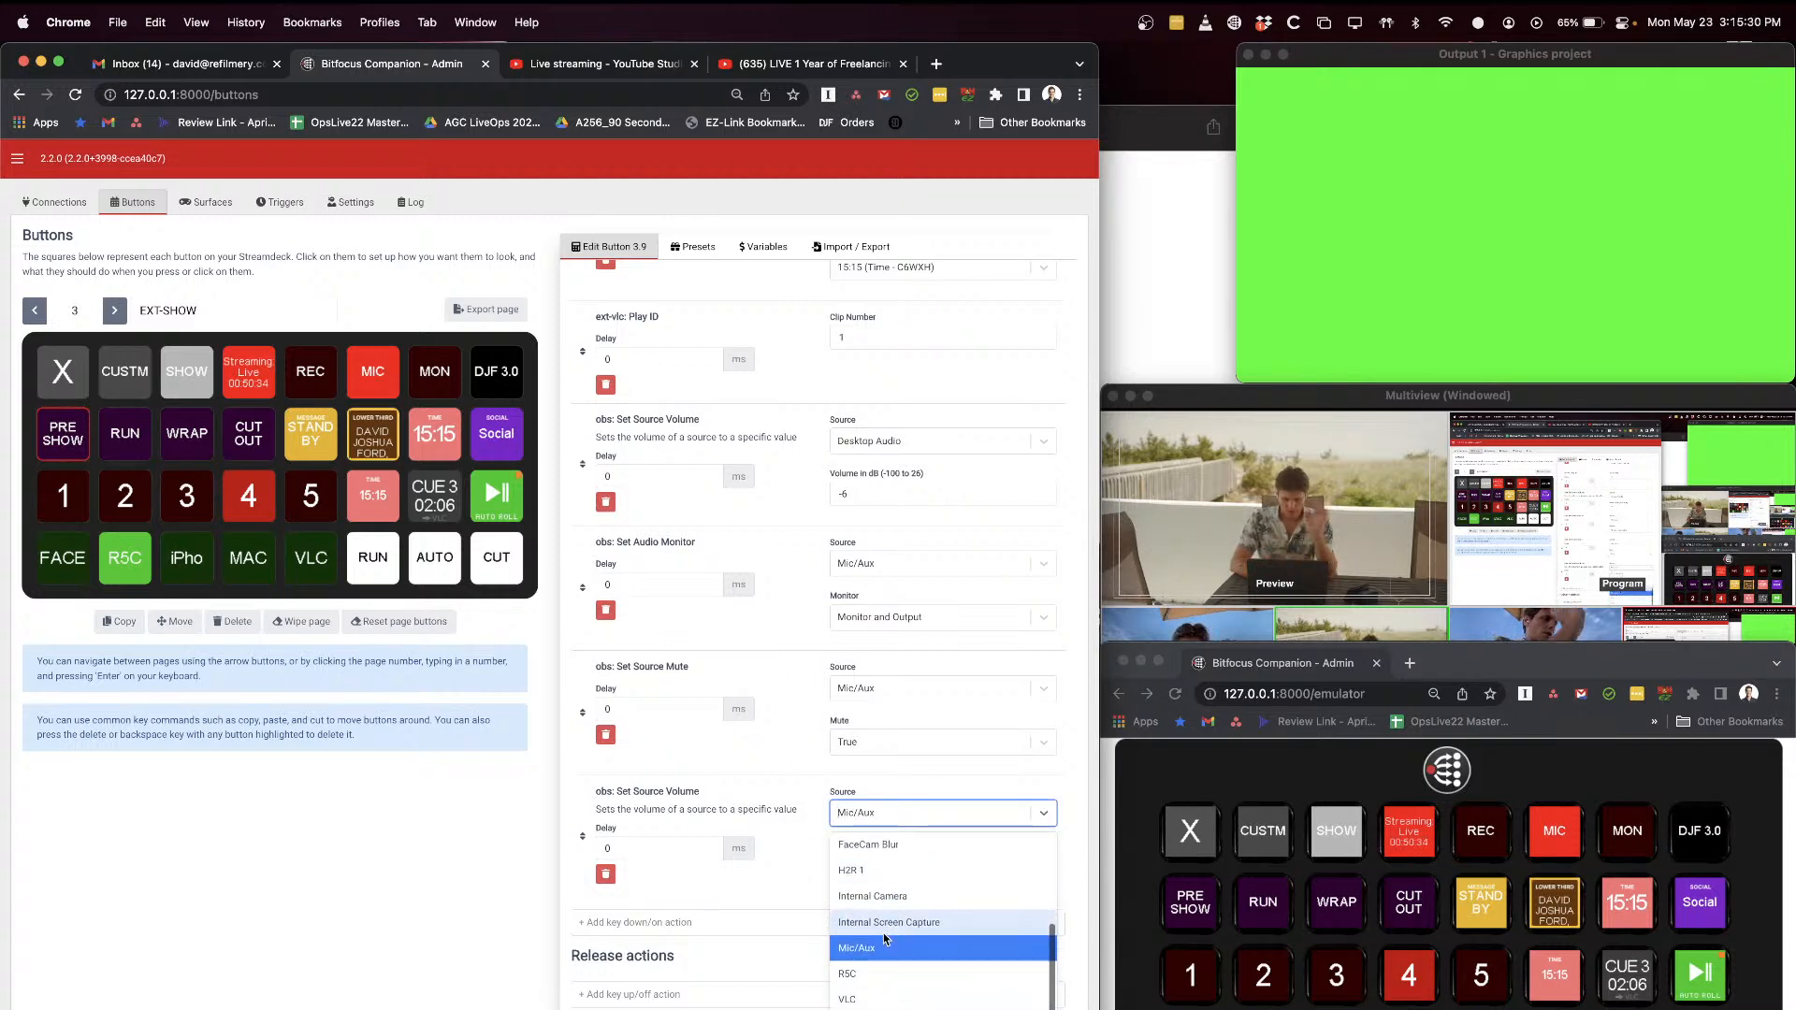
{"action": "scroll", "coordinate": [913, 873], "scroll_direction": "up", "scroll_amount": 2}
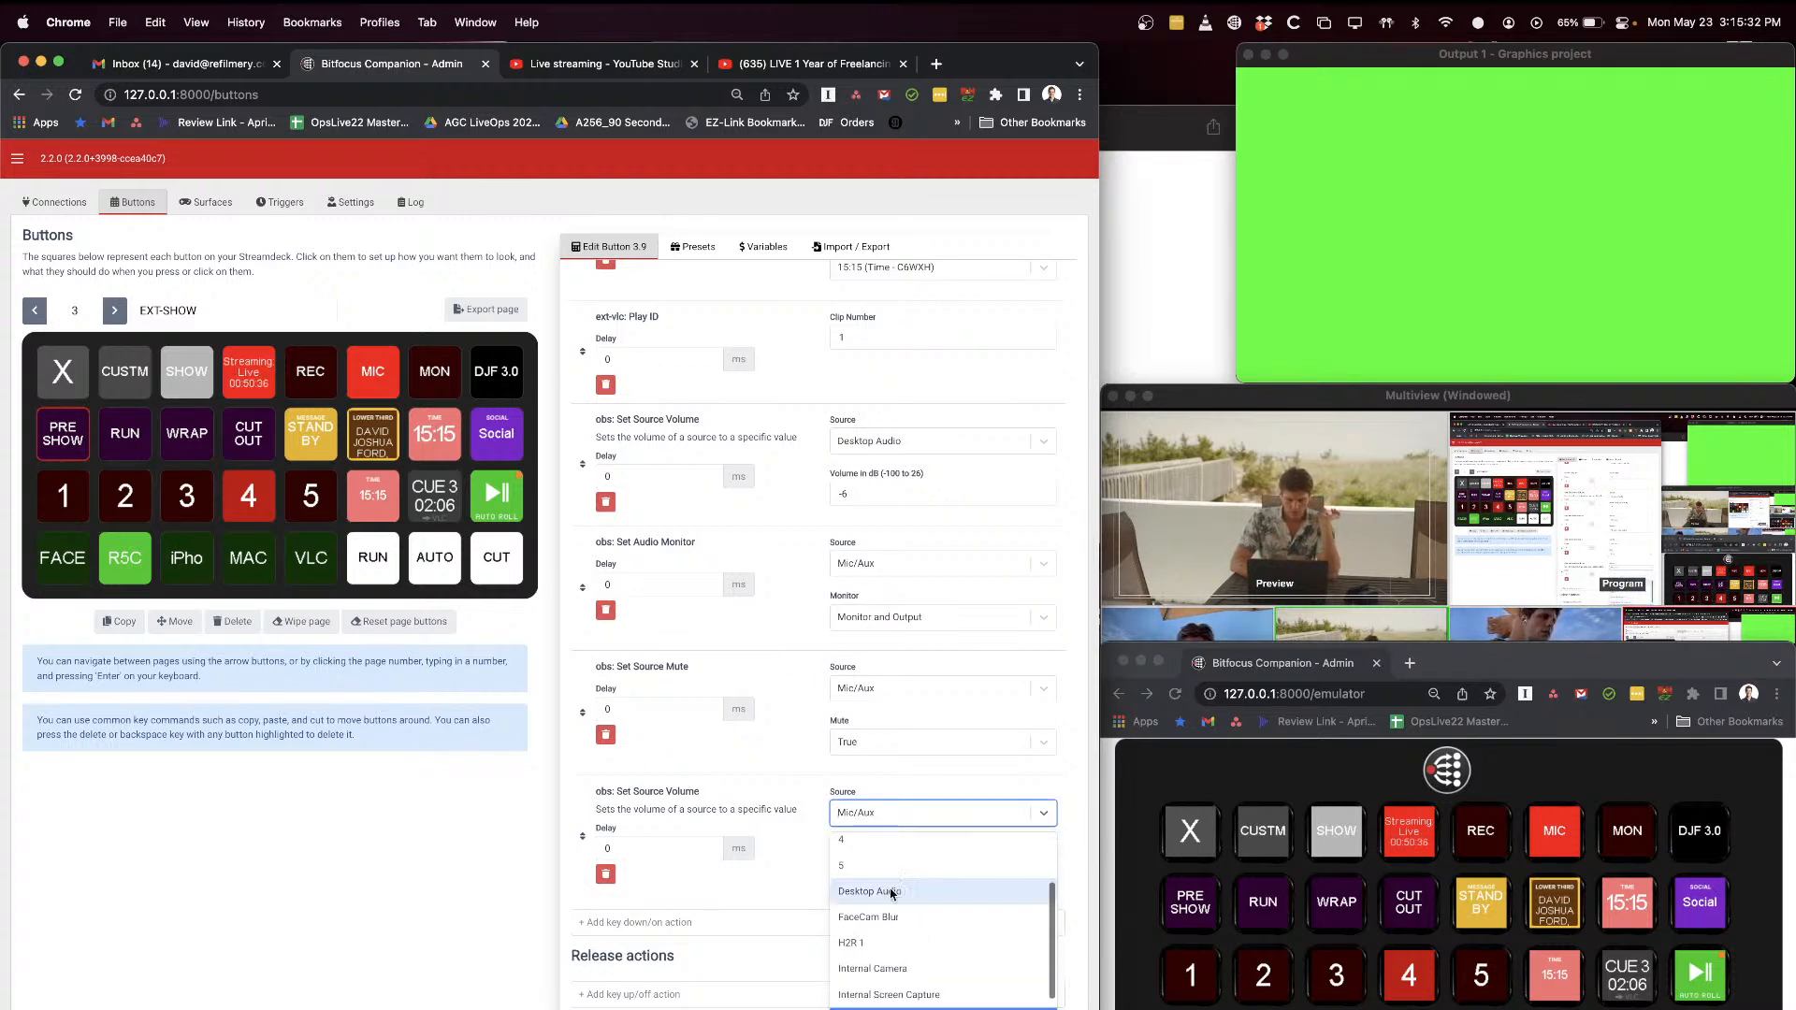
{"action": "left_click", "coordinate": [869, 893]}
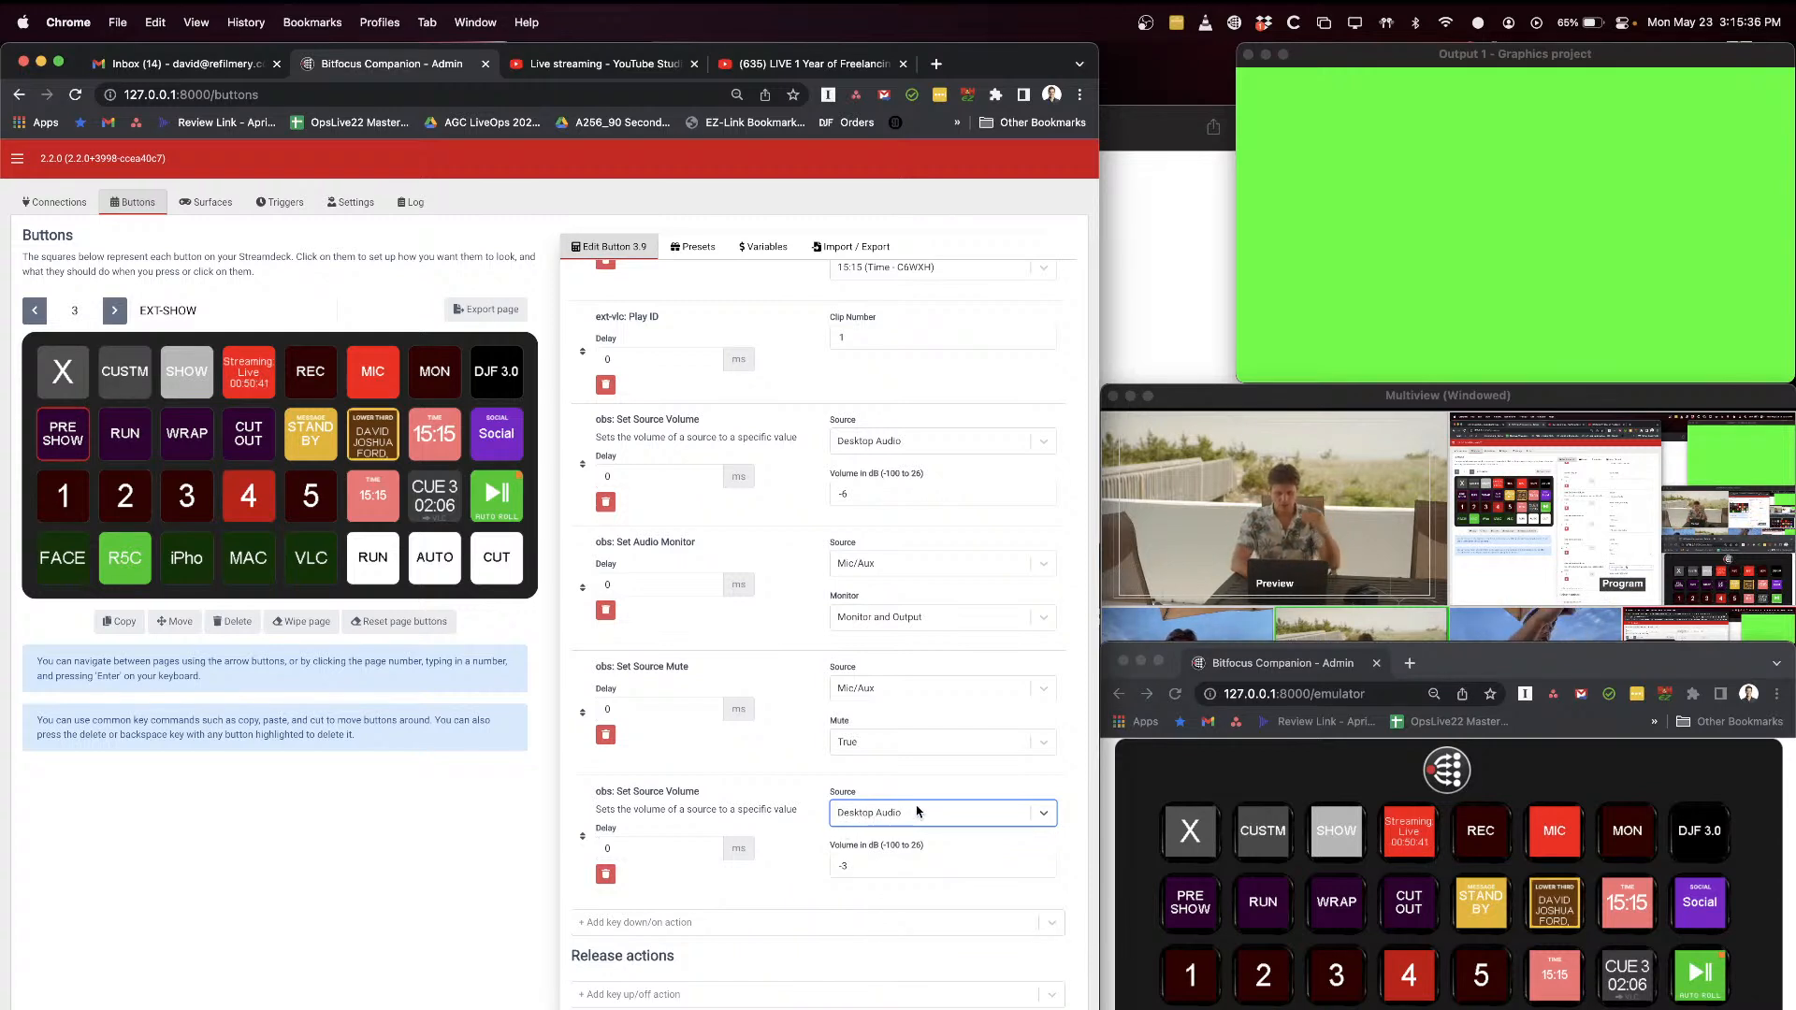
Step: Compare the volume values of the added and the original Desktop Audio Set Source Volume actions
{"action": "left_click", "coordinate": [860, 865]}
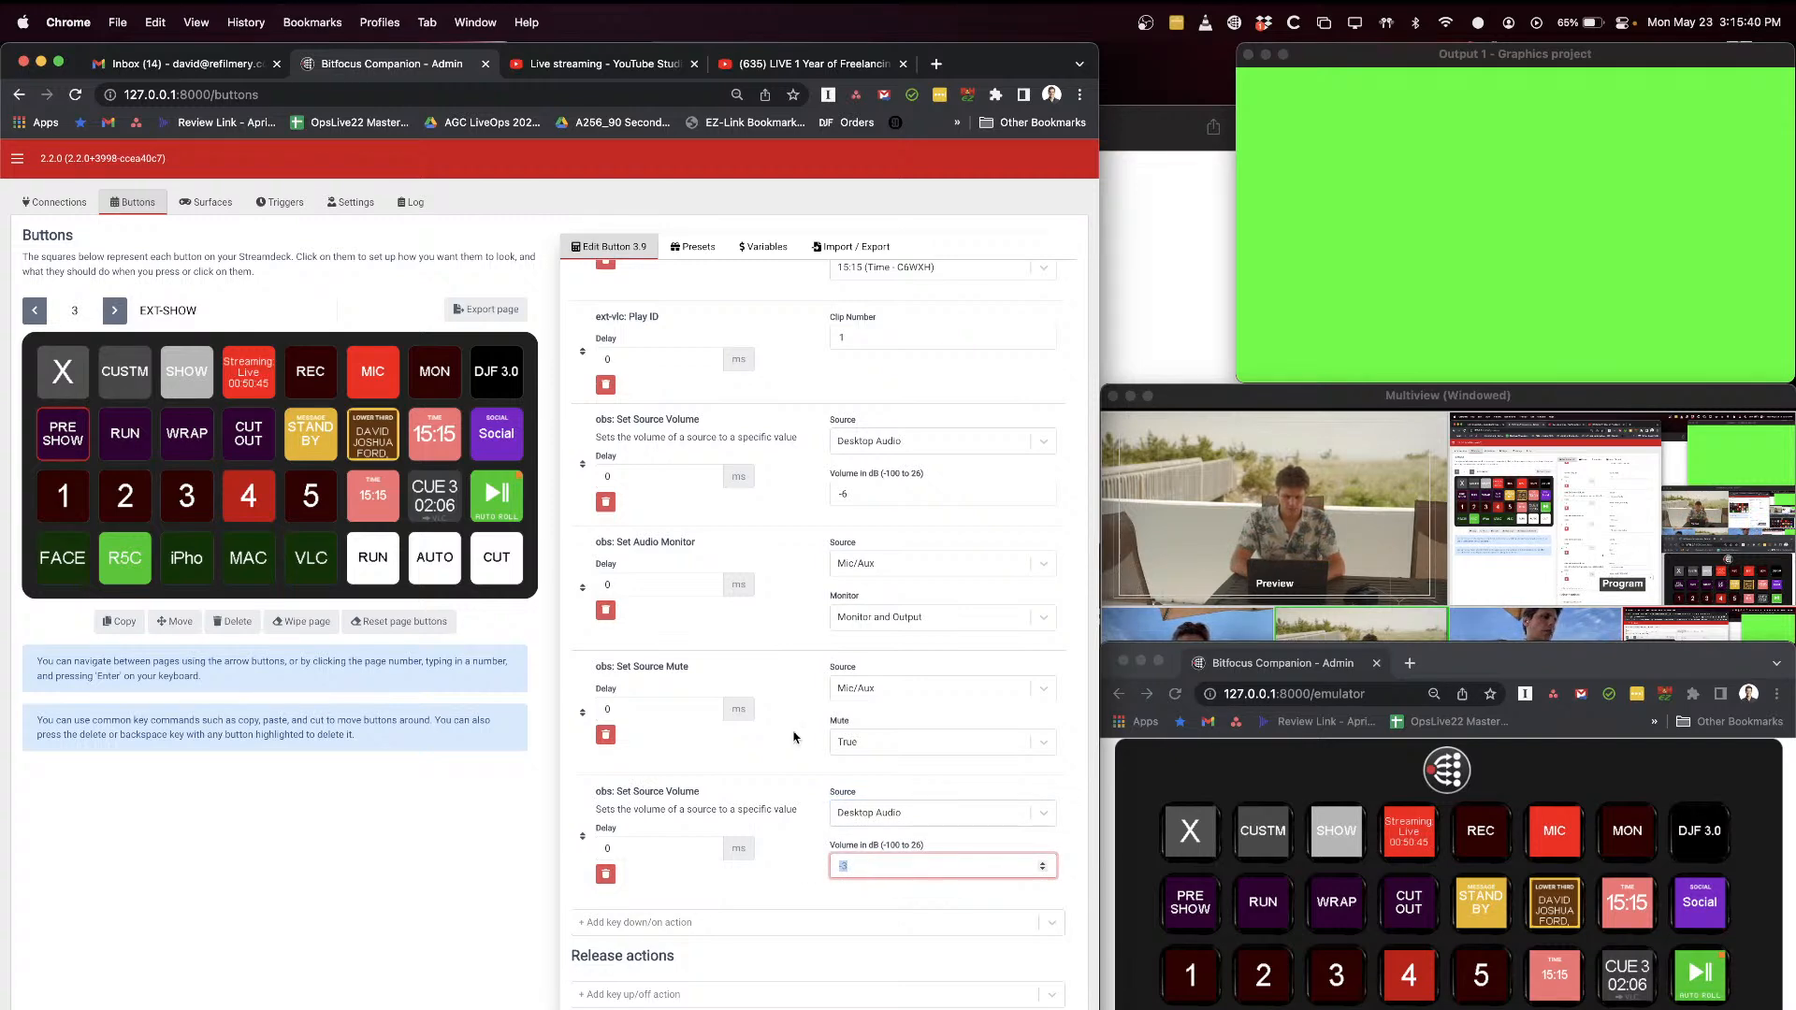
{"action": "scroll", "coordinate": [793, 739], "scroll_direction": "up", "scroll_amount": 2}
{"action": "left_click_drag", "start_coordinate": [887, 633], "coordinate": [784, 632]}
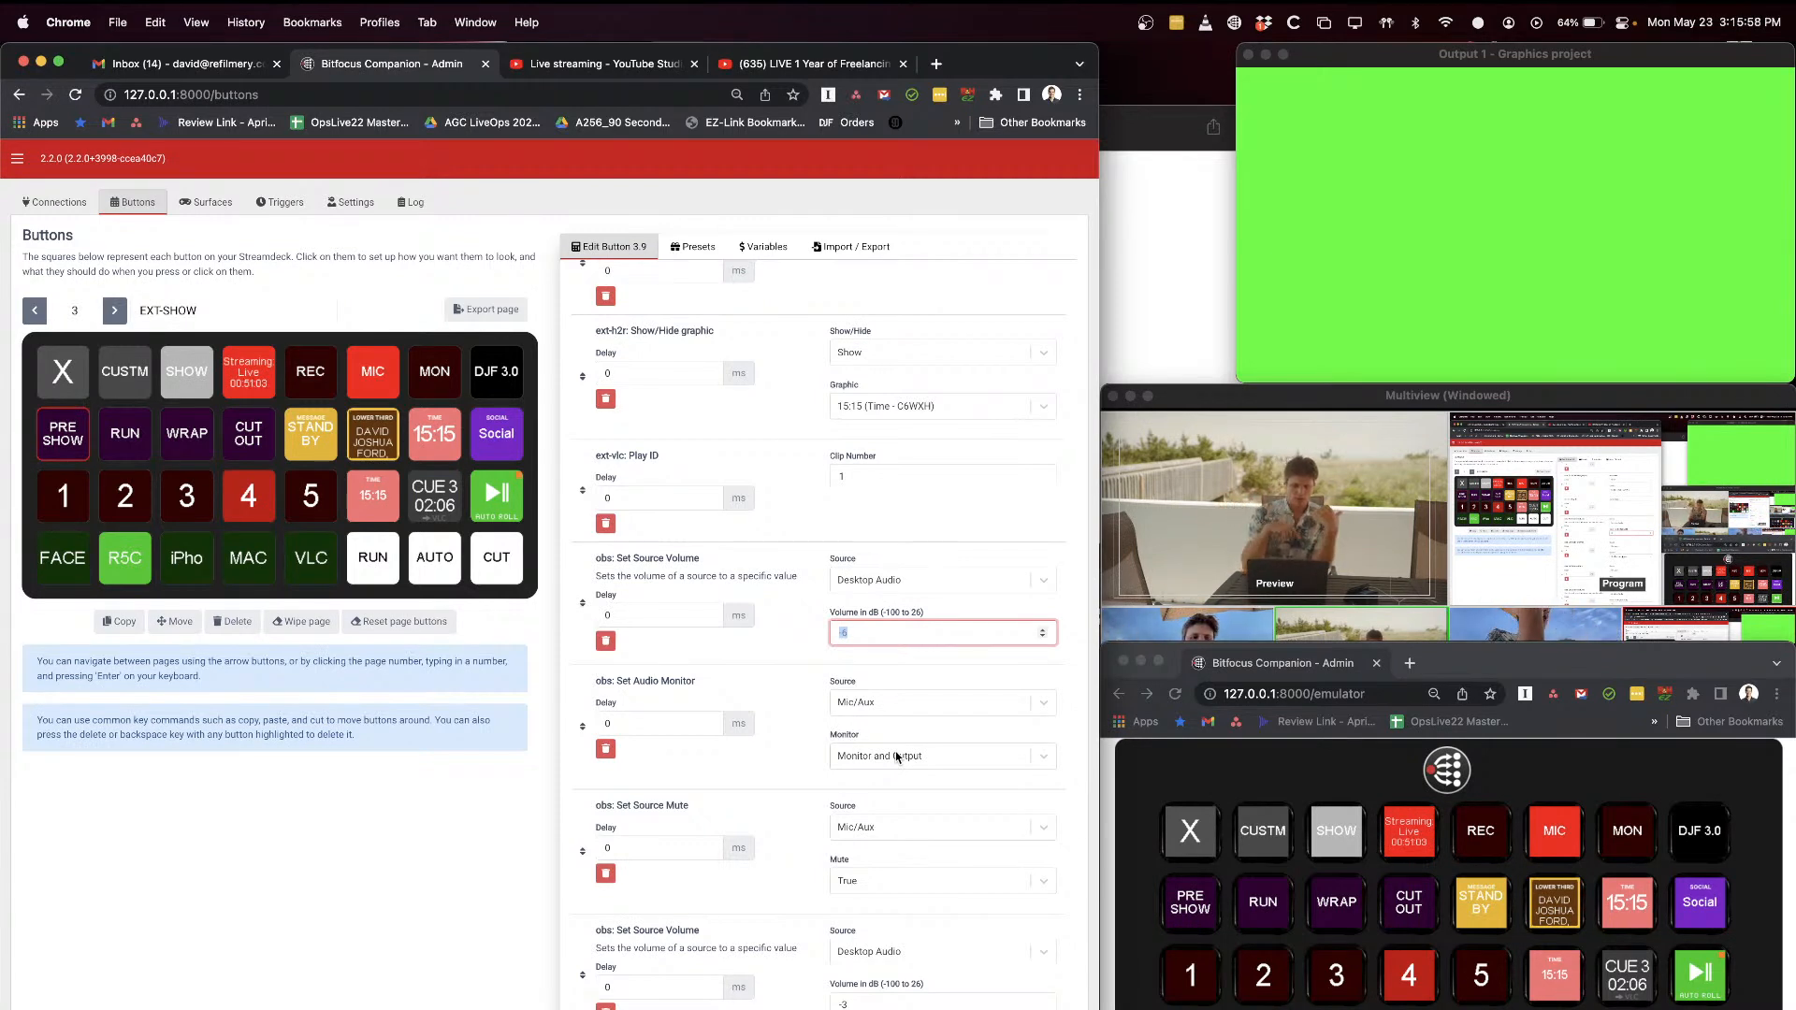
Step: Delete the added Set Source Volume action from the end of the PRE SHOW press actions and confirm the deletion
{"action": "left_click", "coordinate": [790, 697]}
{"action": "scroll", "coordinate": [786, 747], "scroll_direction": "down", "scroll_amount": 1}
{"action": "scroll", "coordinate": [786, 748], "scroll_direction": "down", "scroll_amount": 2}
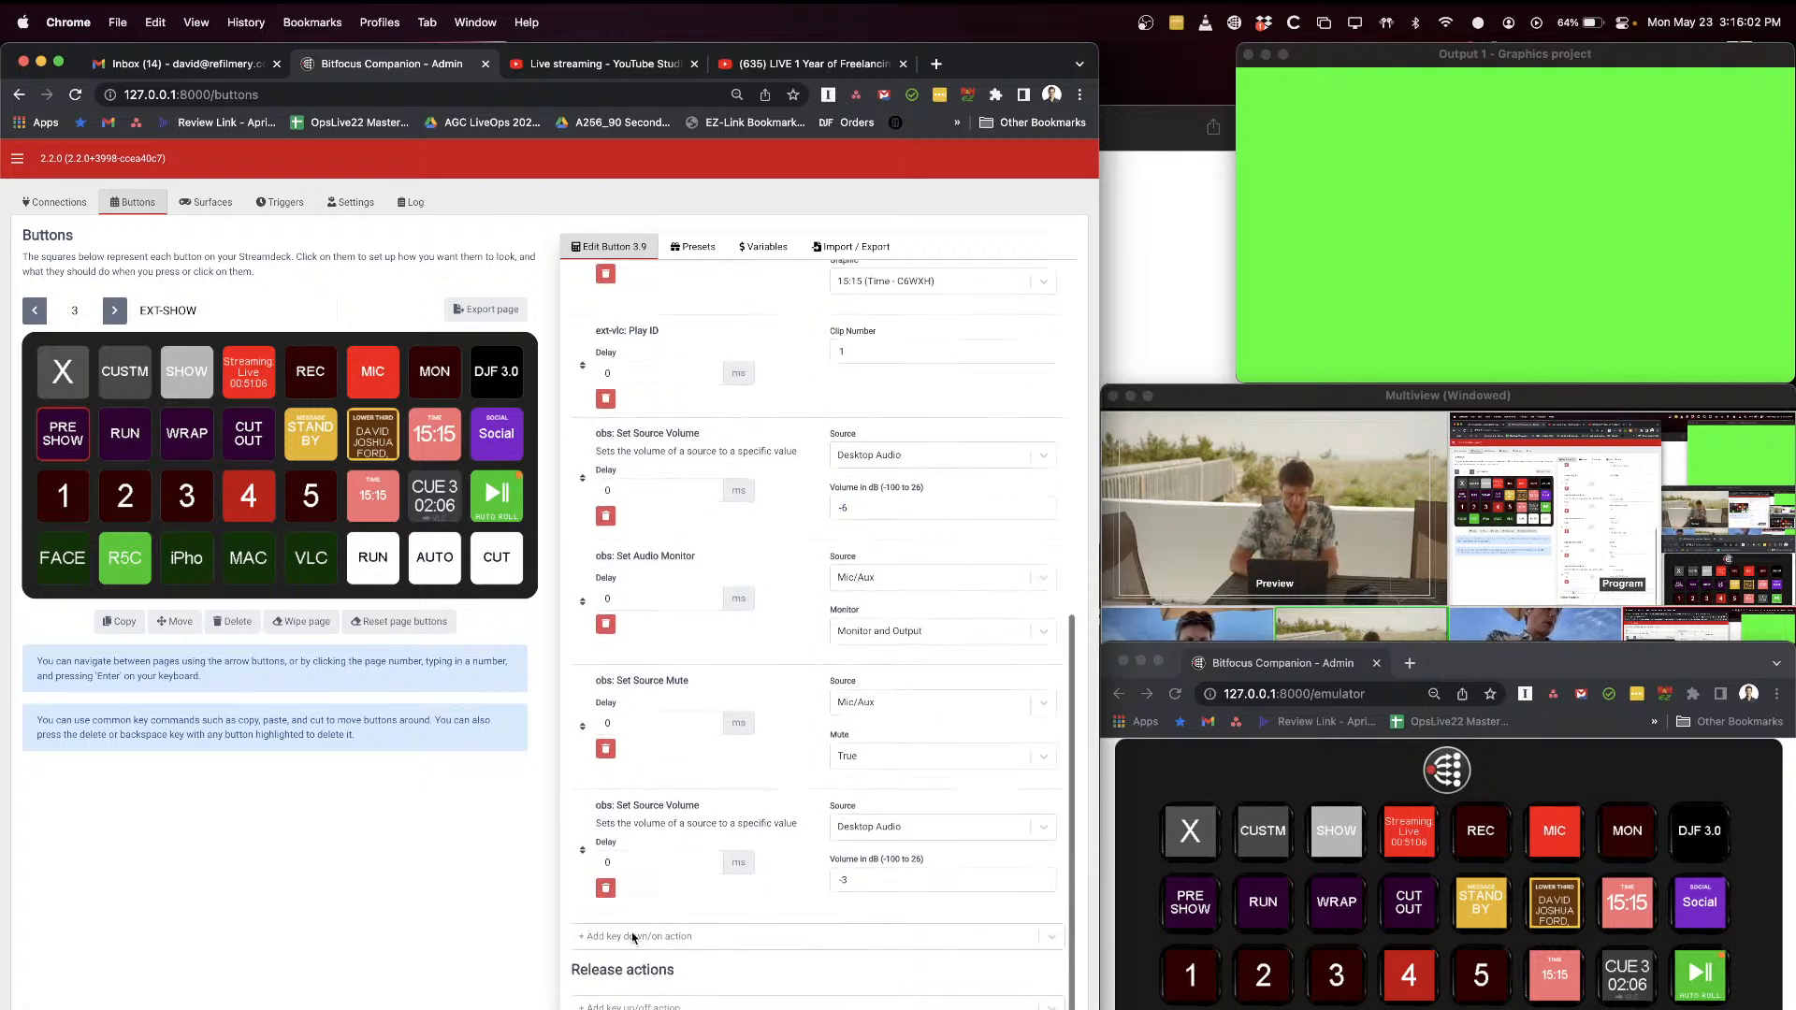
{"action": "left_click", "coordinate": [607, 891]}
{"action": "key", "text": "Return"}
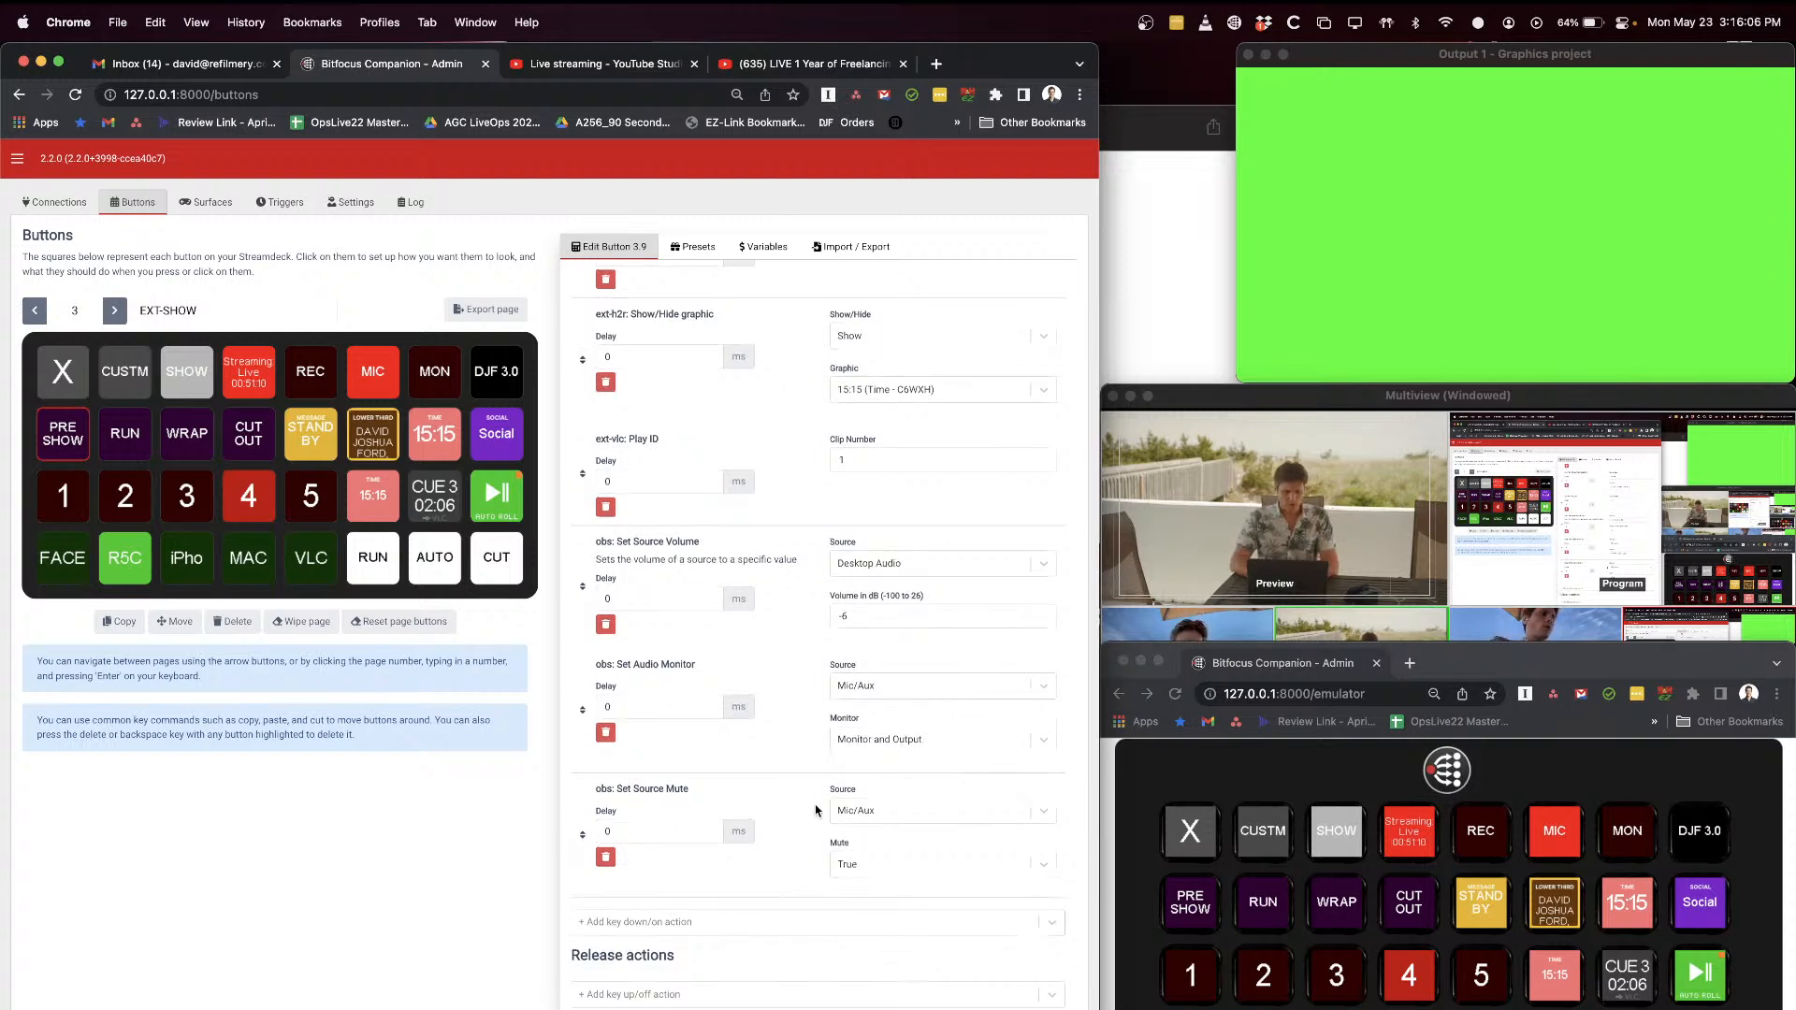
Step: Examine the source and mute settings of the PRE SHOW button's Set Source Mute action
{"action": "left_click_drag", "start_coordinate": [600, 791], "coordinate": [663, 788]}
{"action": "left_click", "coordinate": [683, 787]}
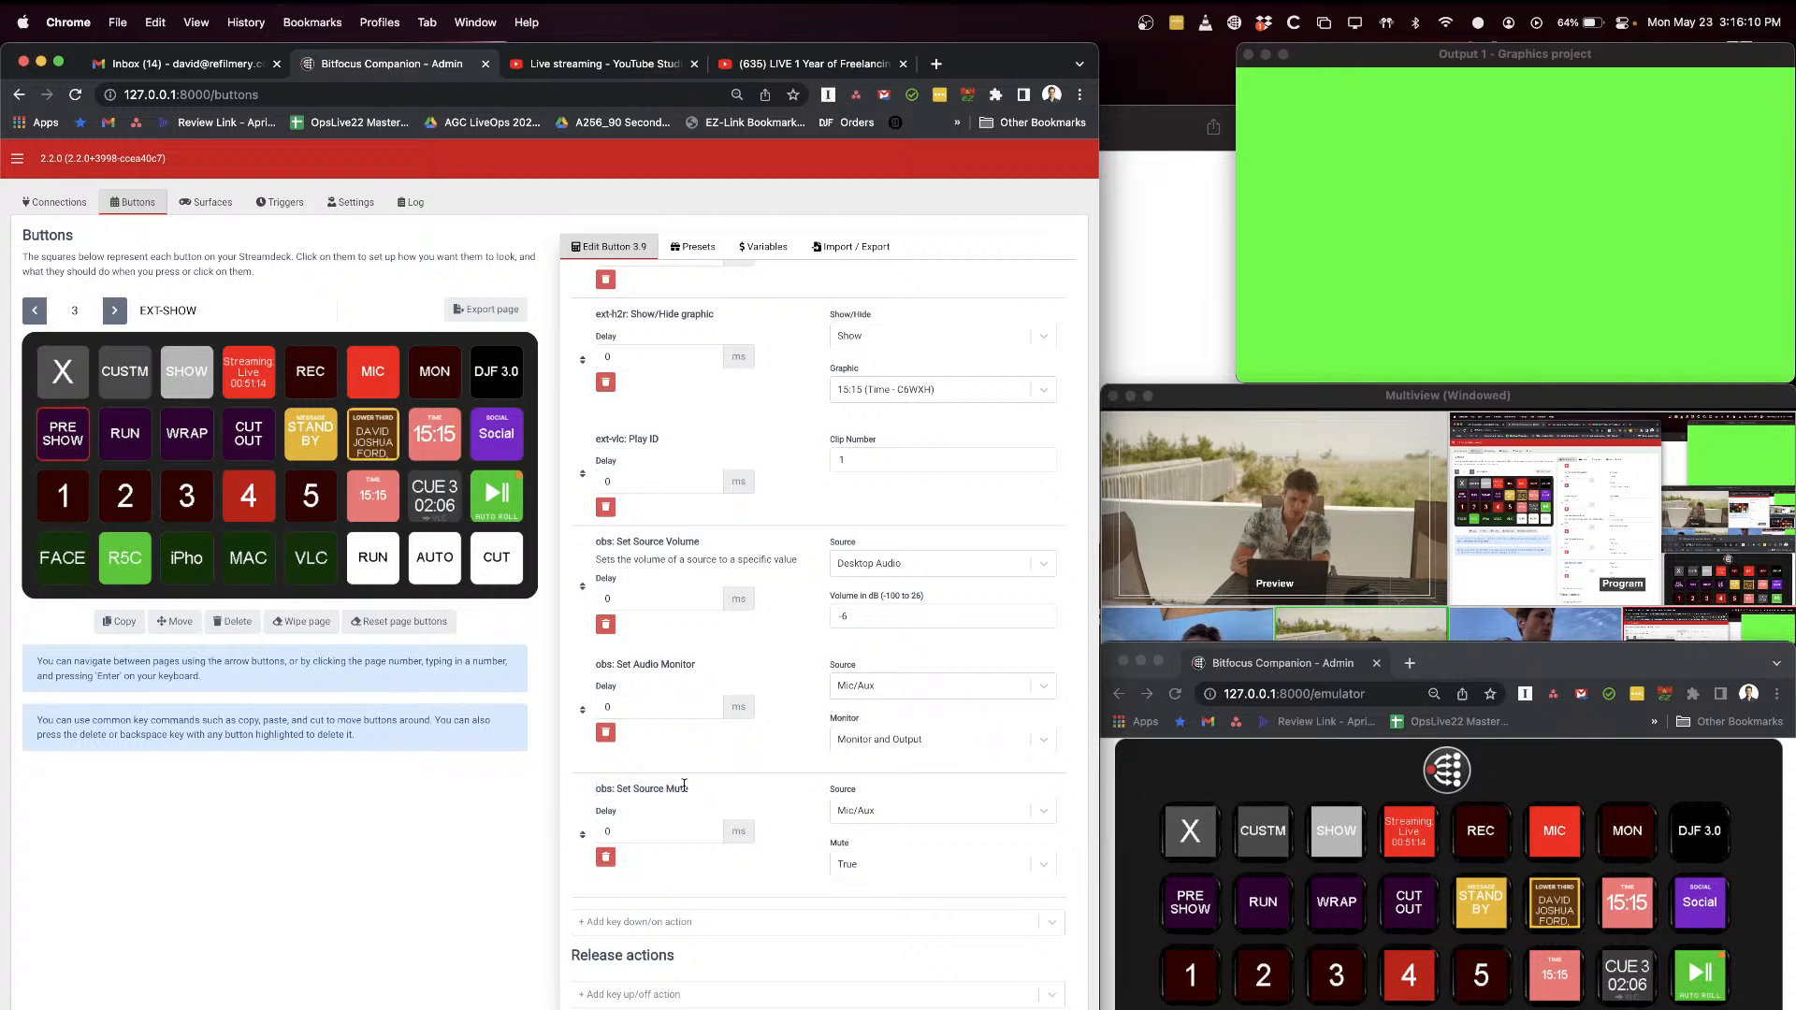
{"action": "left_click", "coordinate": [868, 866]}
{"action": "left_click", "coordinate": [872, 870]}
{"action": "left_click", "coordinate": [875, 812]}
{"action": "left_click", "coordinate": [781, 873]}
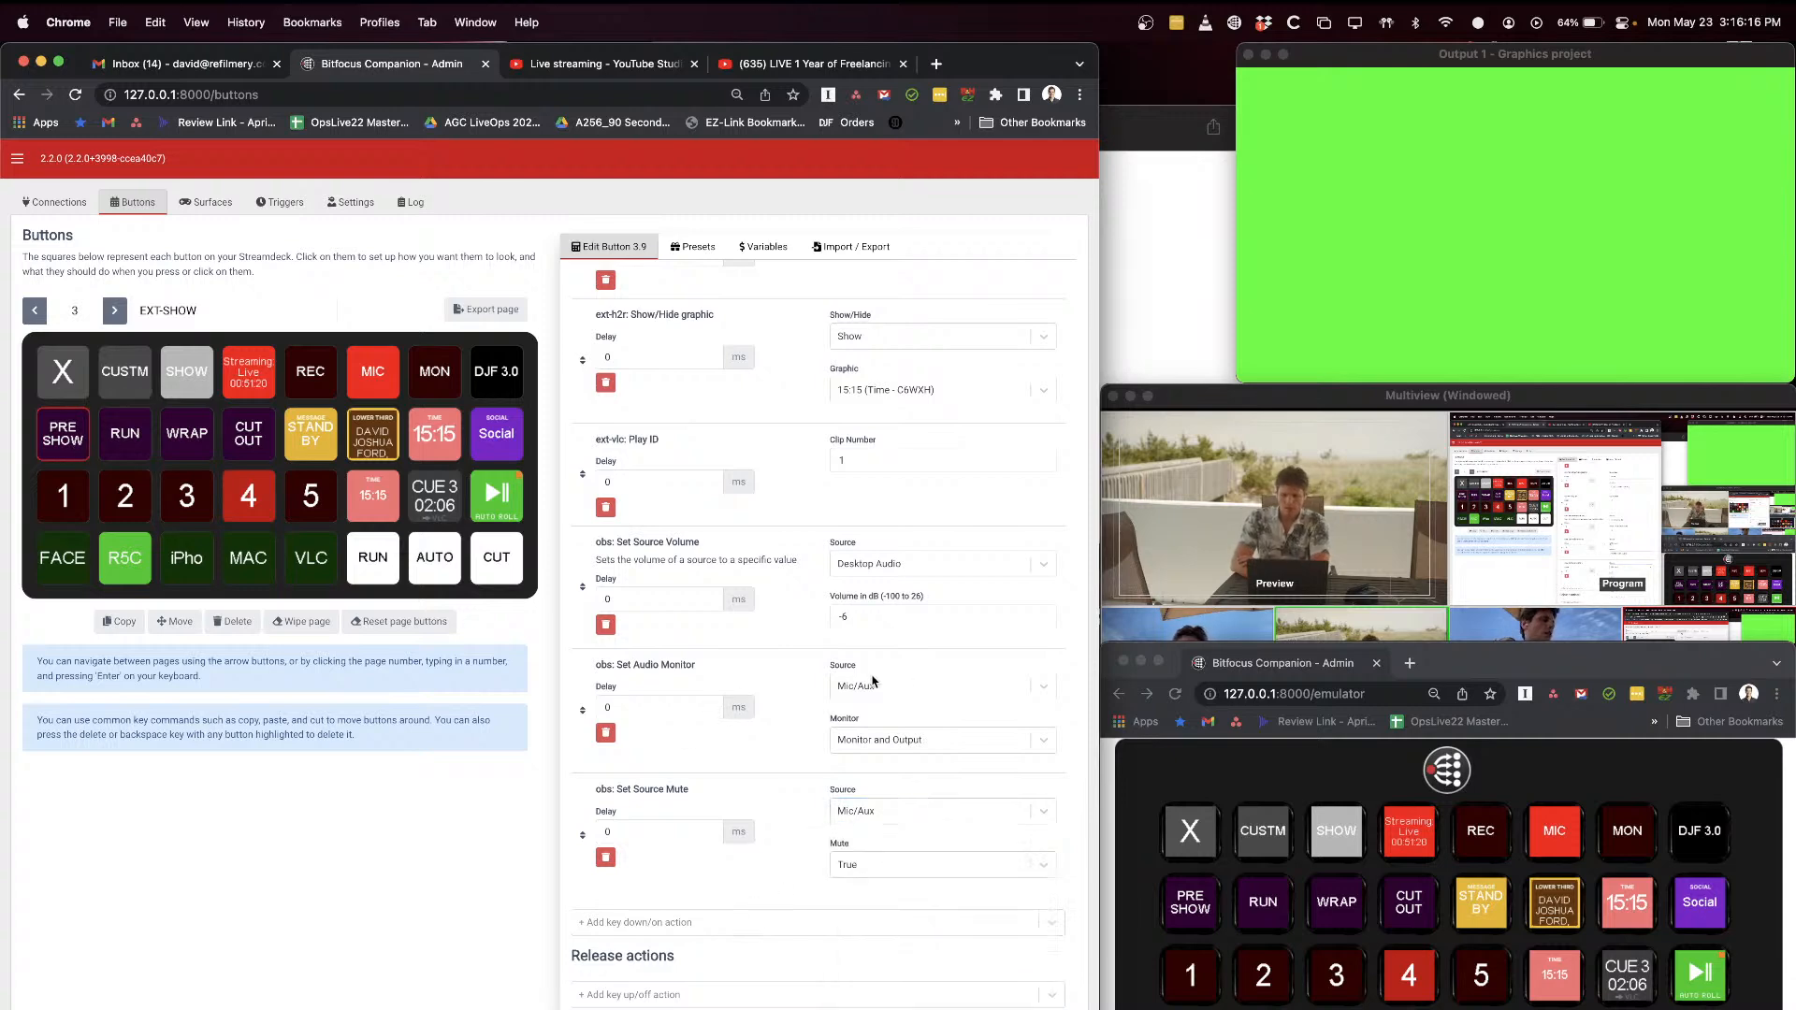
Step: Switch to the OBS Multiview window to check the camera scenes, and return to the Companion button page
{"action": "left_click", "coordinate": [1259, 400]}
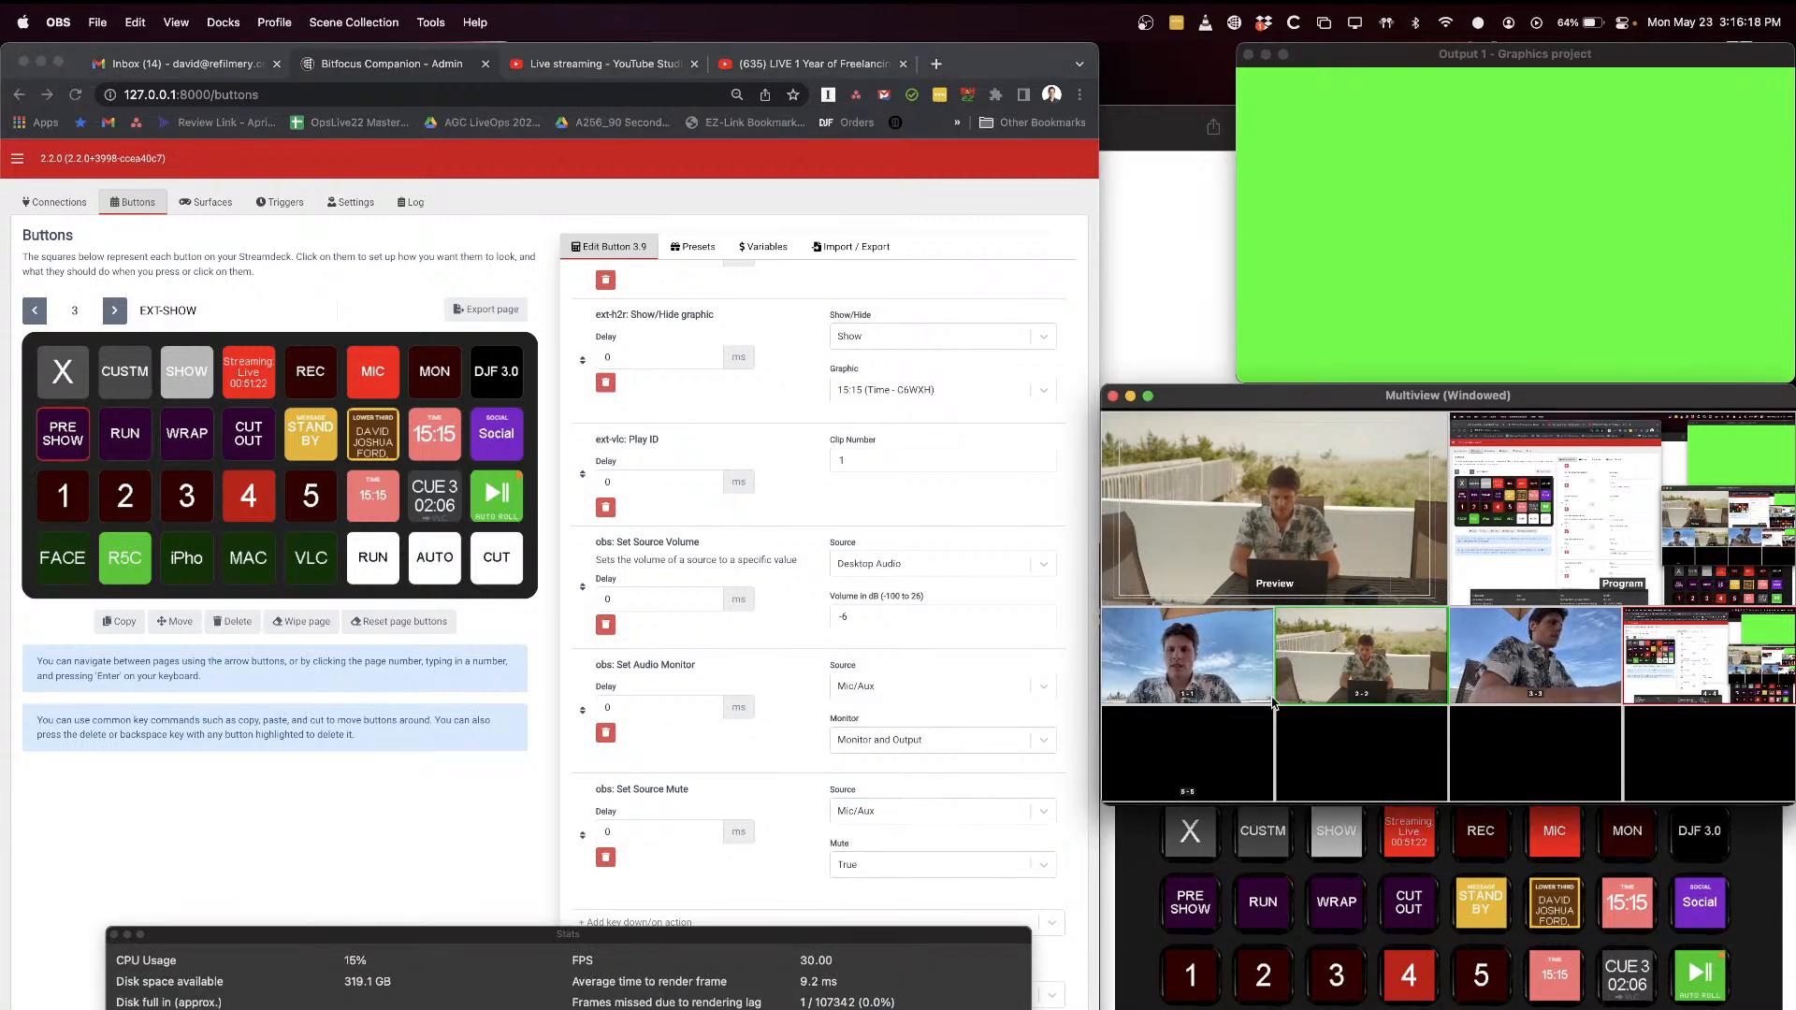
{"action": "left_click", "coordinate": [1263, 823]}
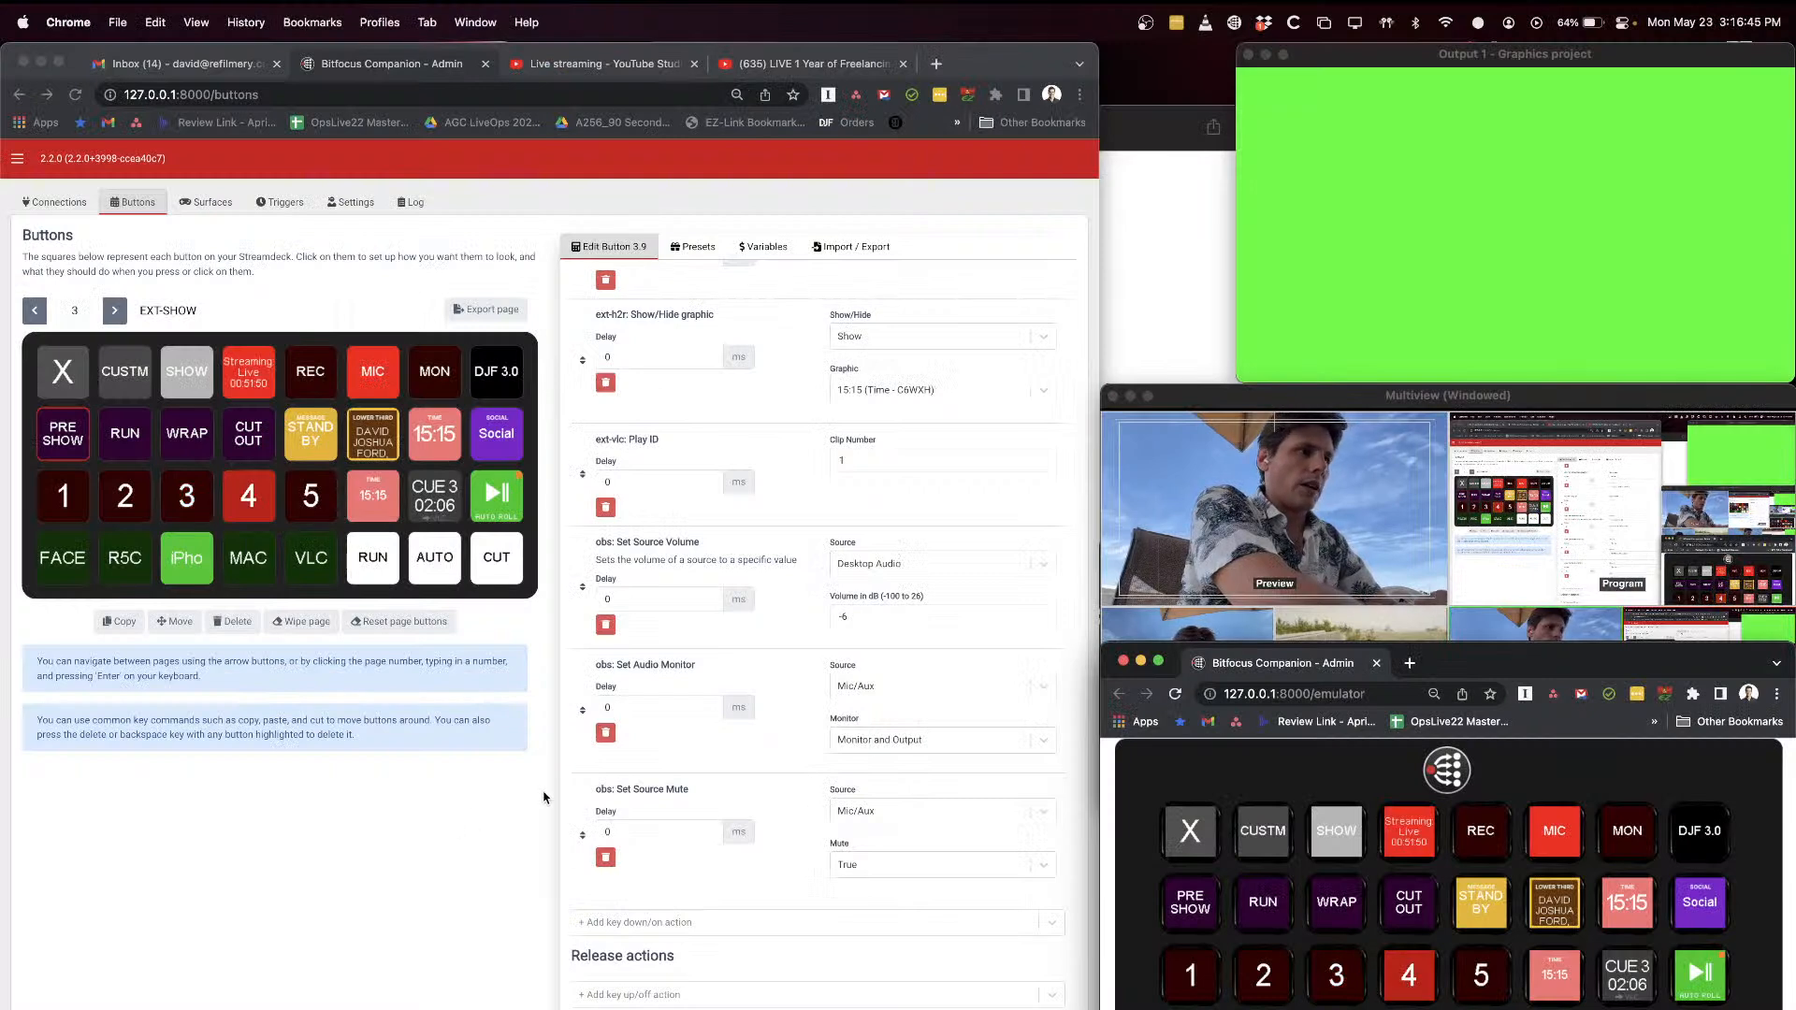
{"action": "left_click", "coordinate": [545, 798]}
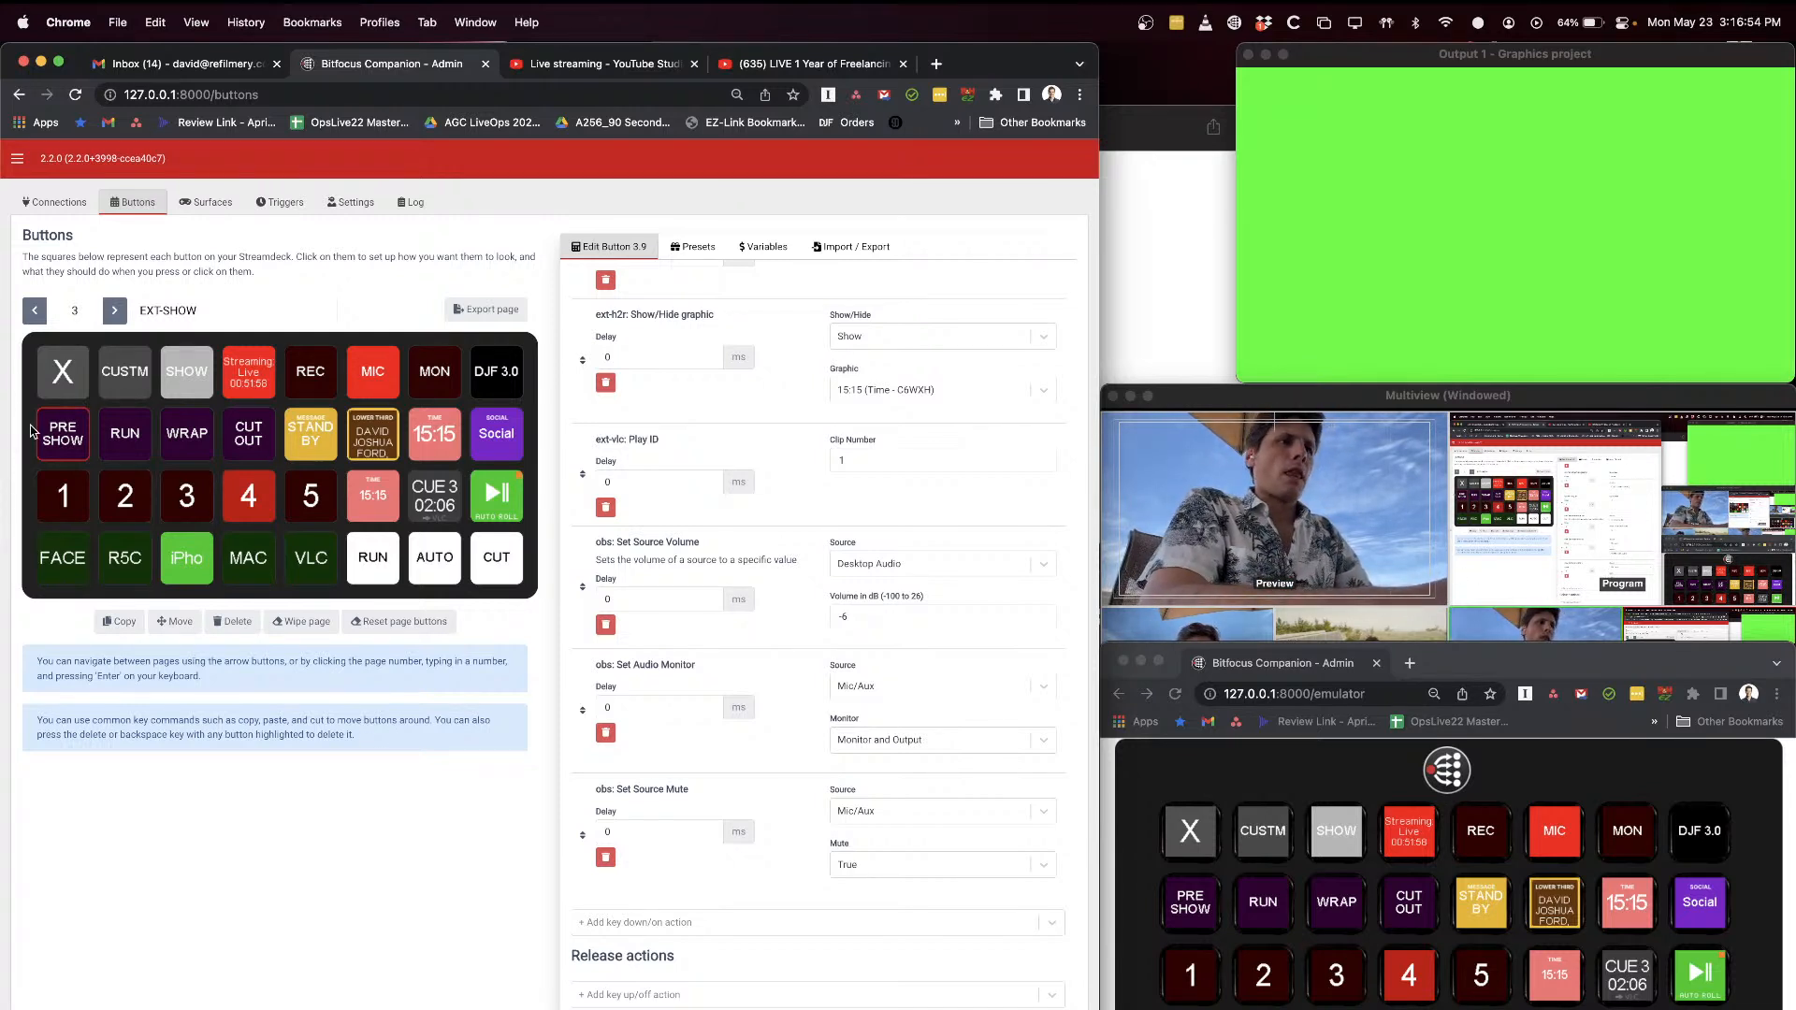
Step: Reopen the PRE SHOW button's settings and put the FACE camera in preview
{"action": "left_click", "coordinate": [75, 442]}
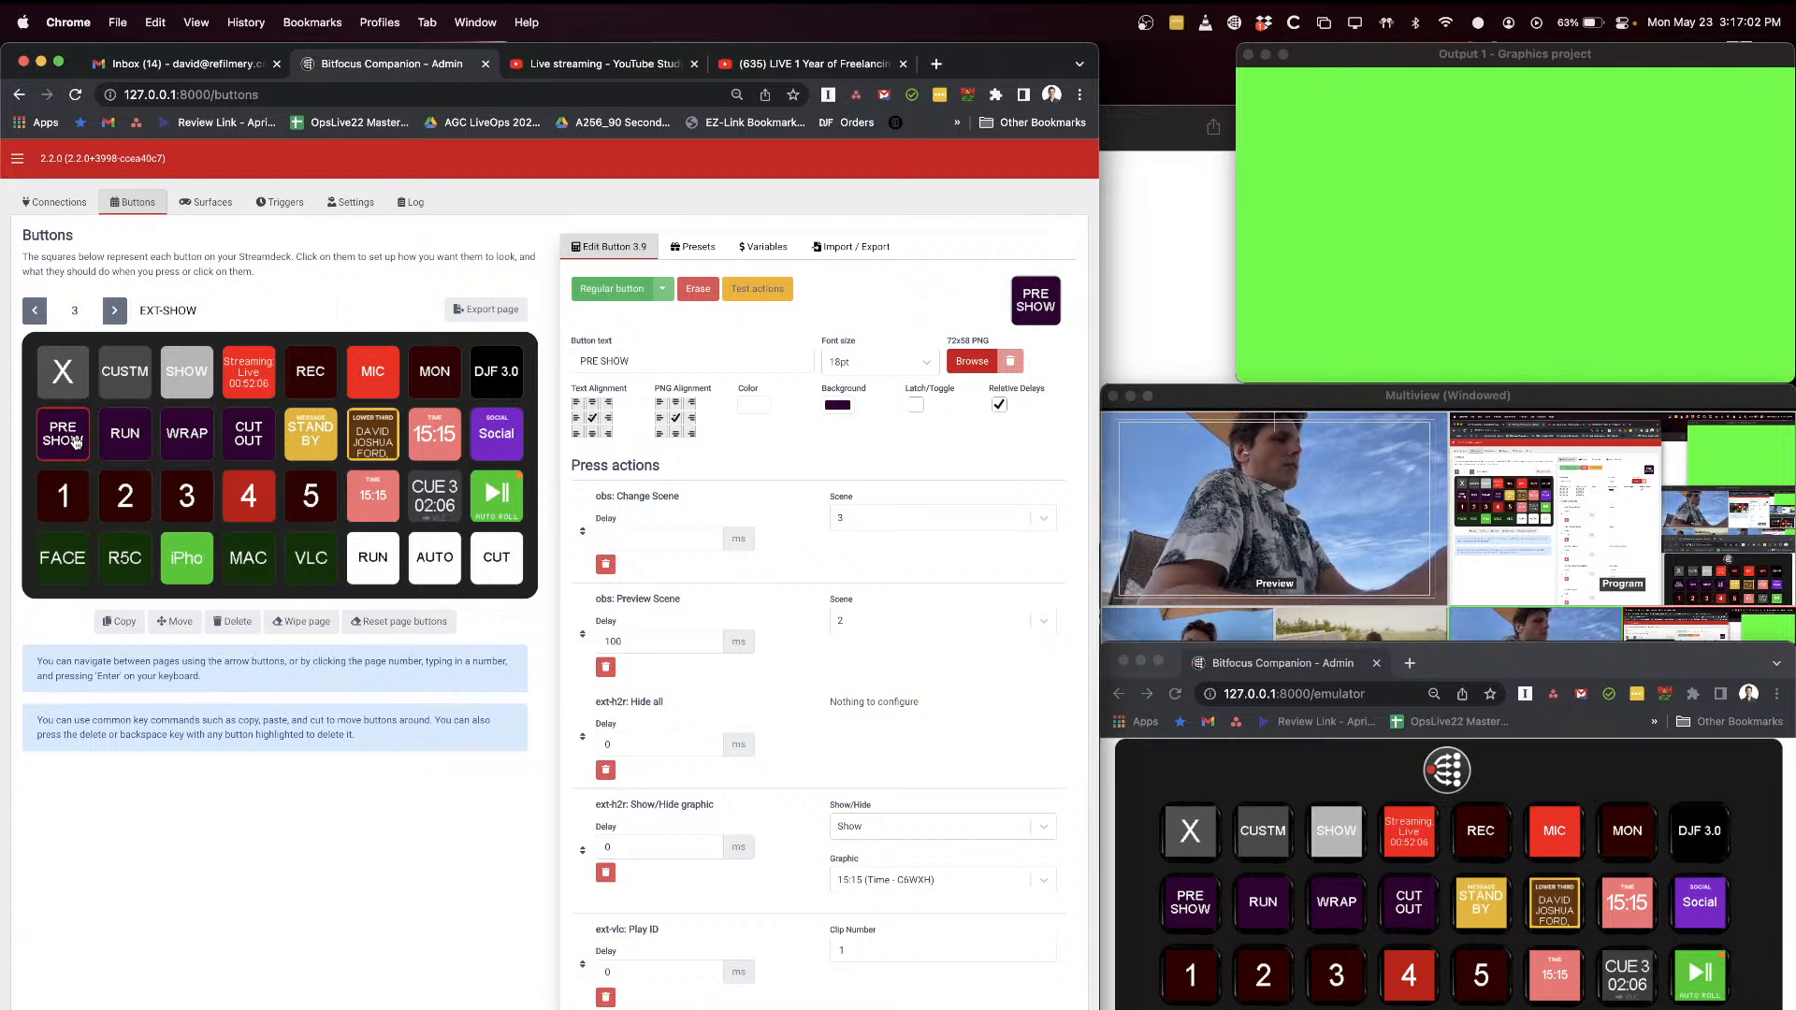
{"action": "left_click", "coordinate": [1254, 987]}
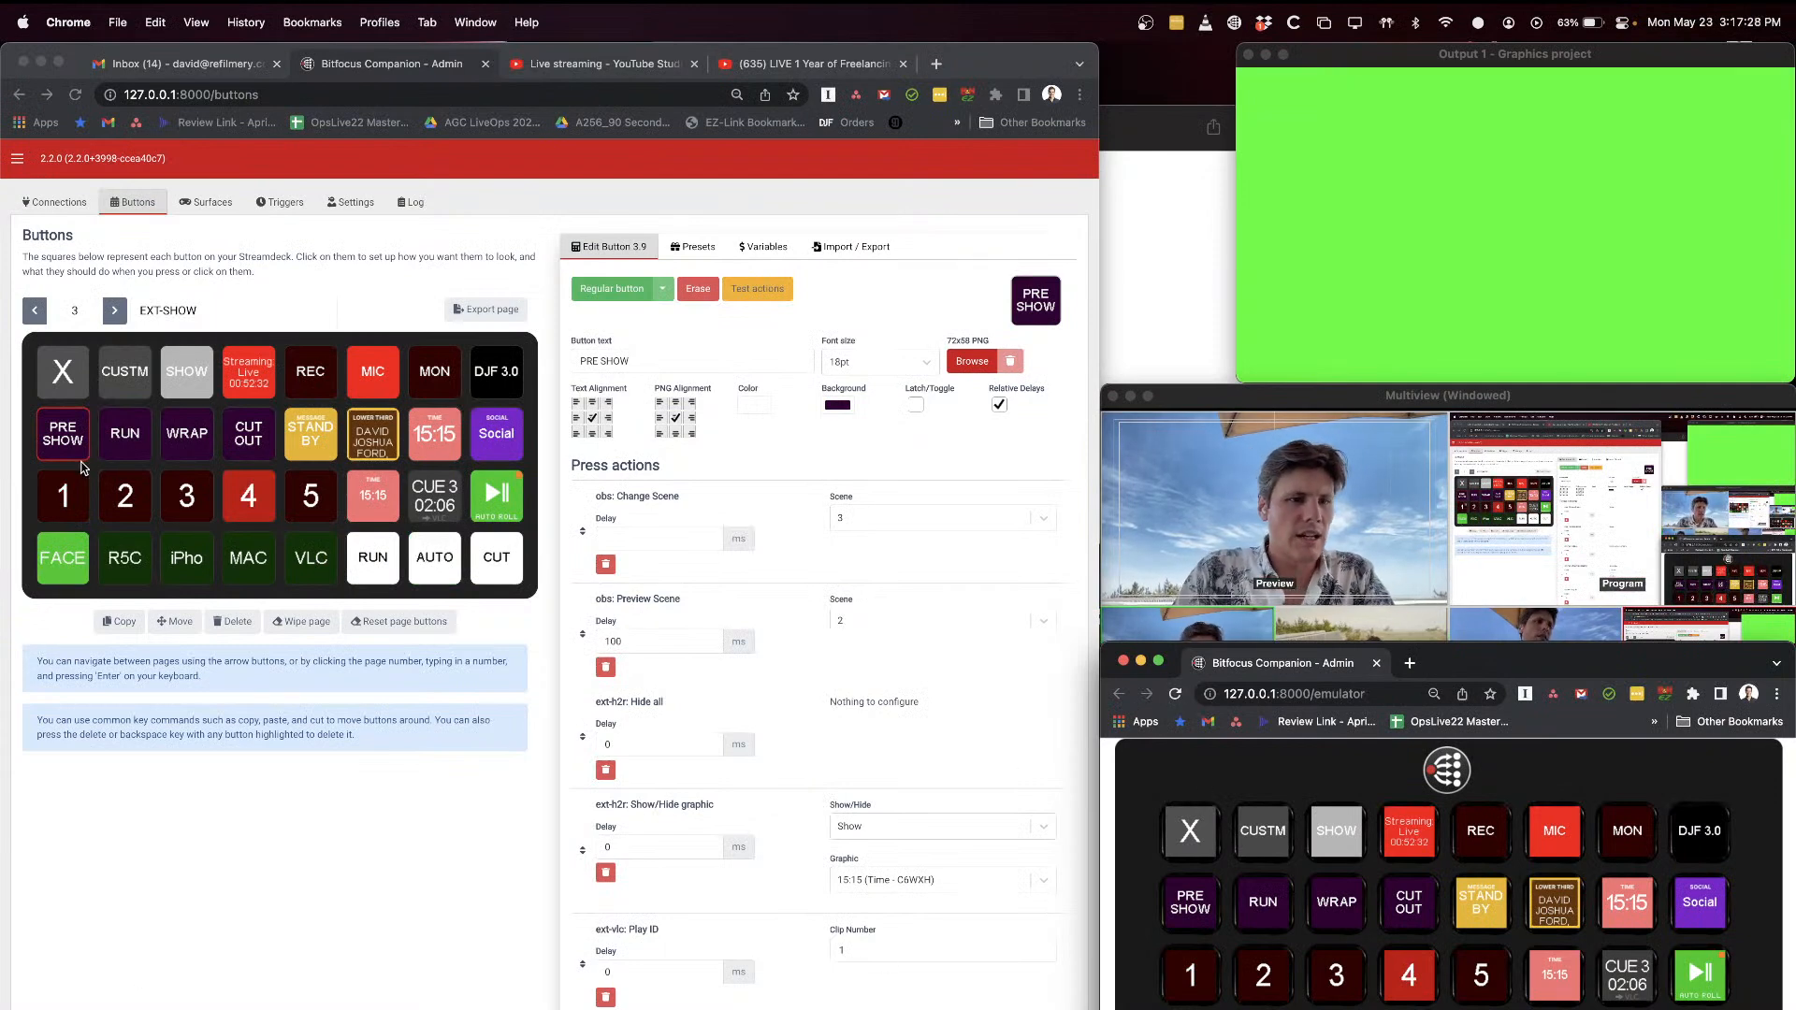
{"action": "left_click", "coordinate": [63, 433]}
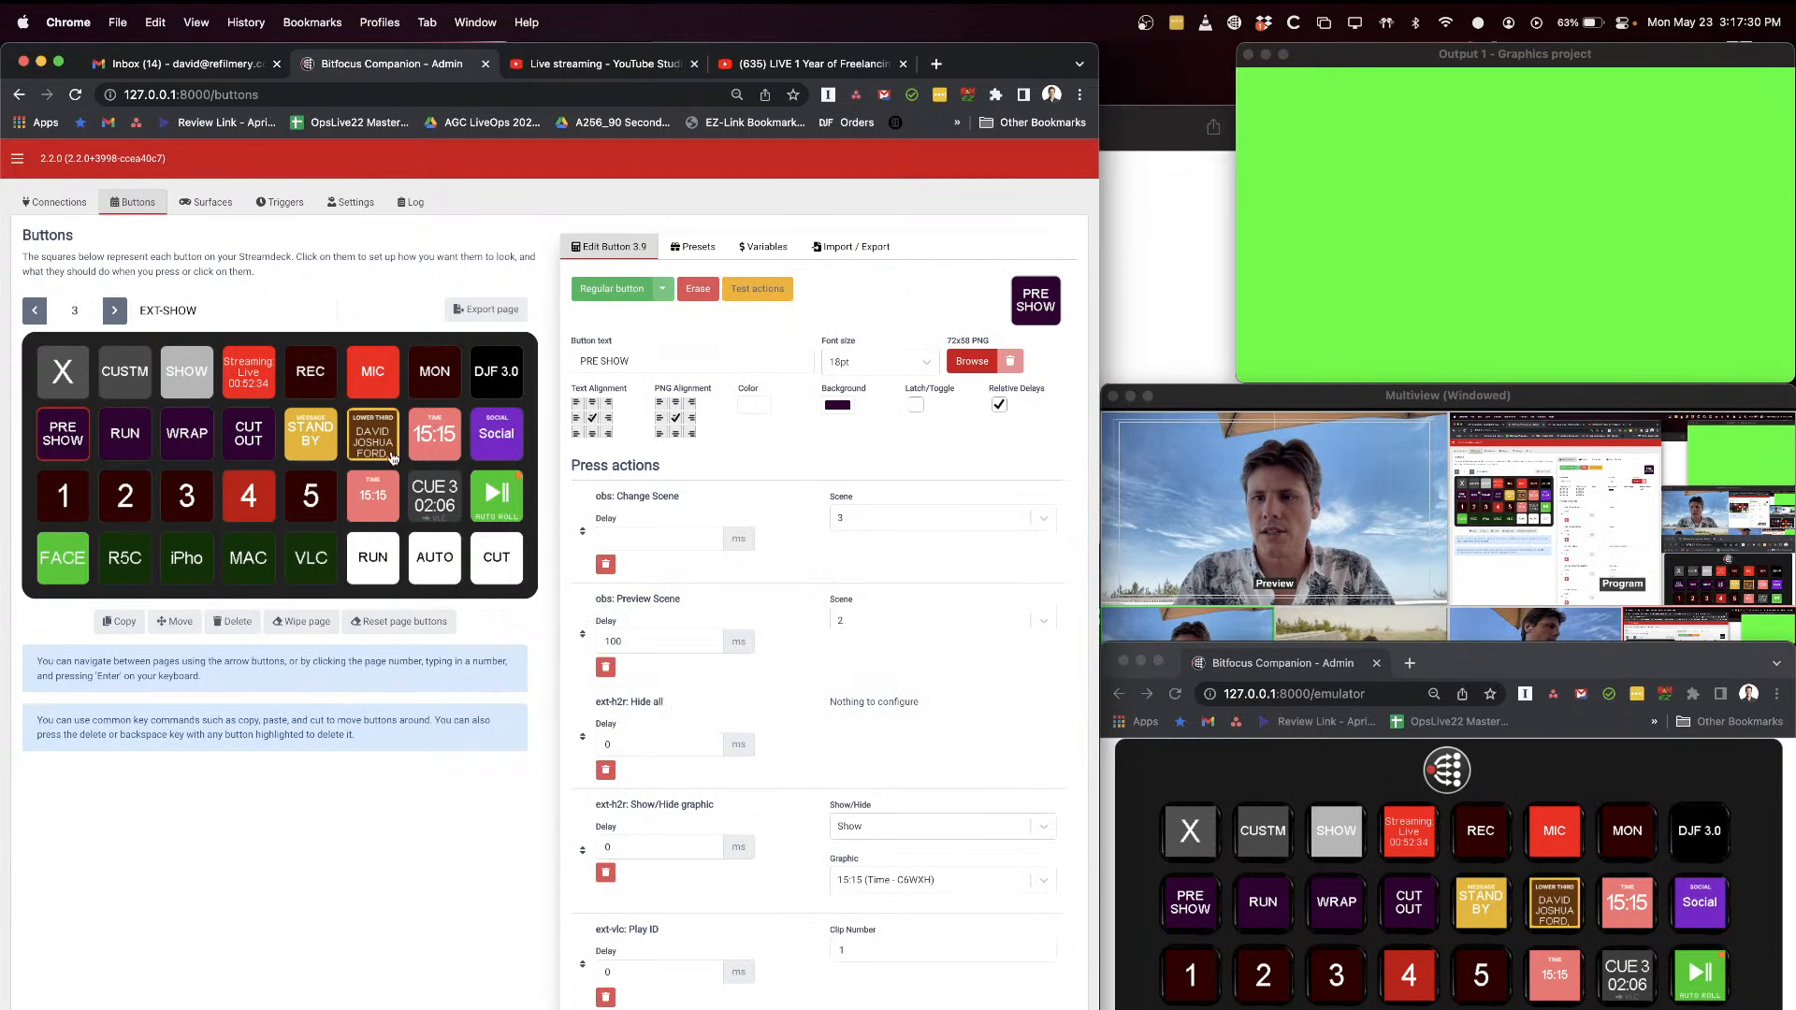
Step: Move the Multiview window higher over the graphics output and place the emulator window just beneath its camera row
{"action": "left_click", "coordinate": [1600, 770]}
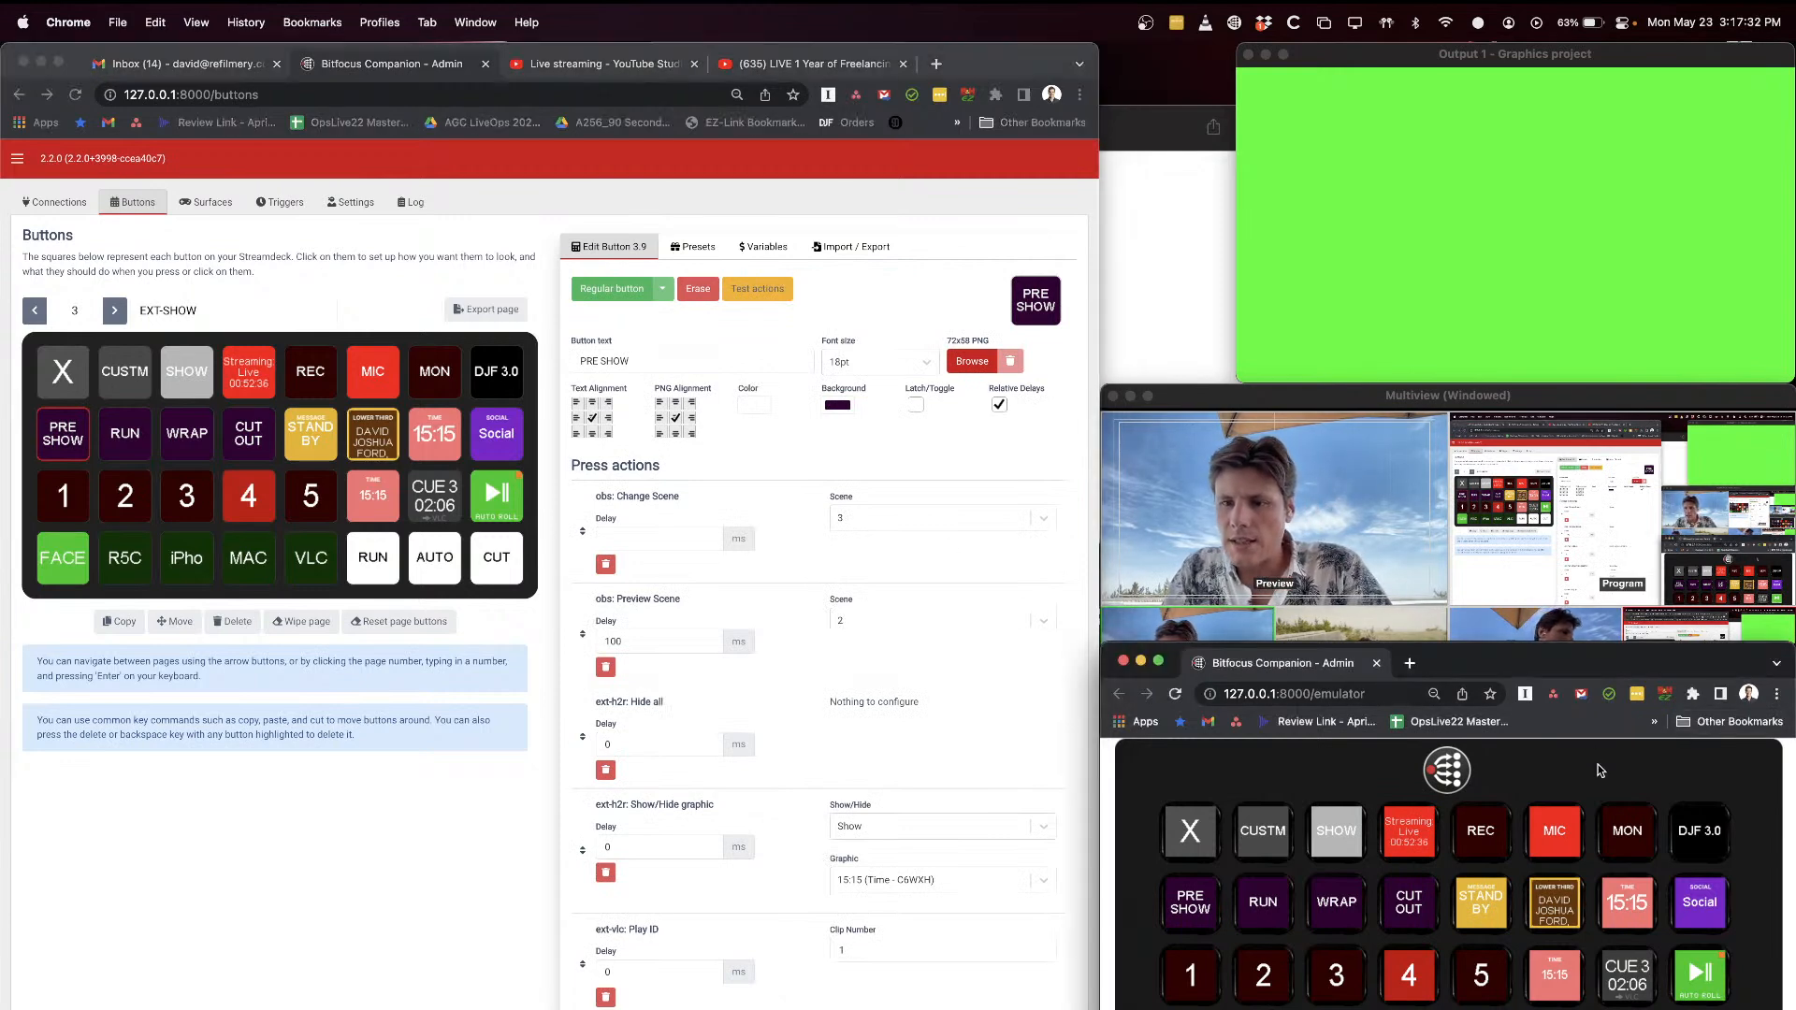
{"action": "left_click_drag", "start_coordinate": [1602, 658], "coordinate": [1597, 726]}
{"action": "left_click_drag", "start_coordinate": [1365, 397], "coordinate": [1364, 295]}
{"action": "left_click_drag", "start_coordinate": [1581, 719], "coordinate": [1580, 674]}
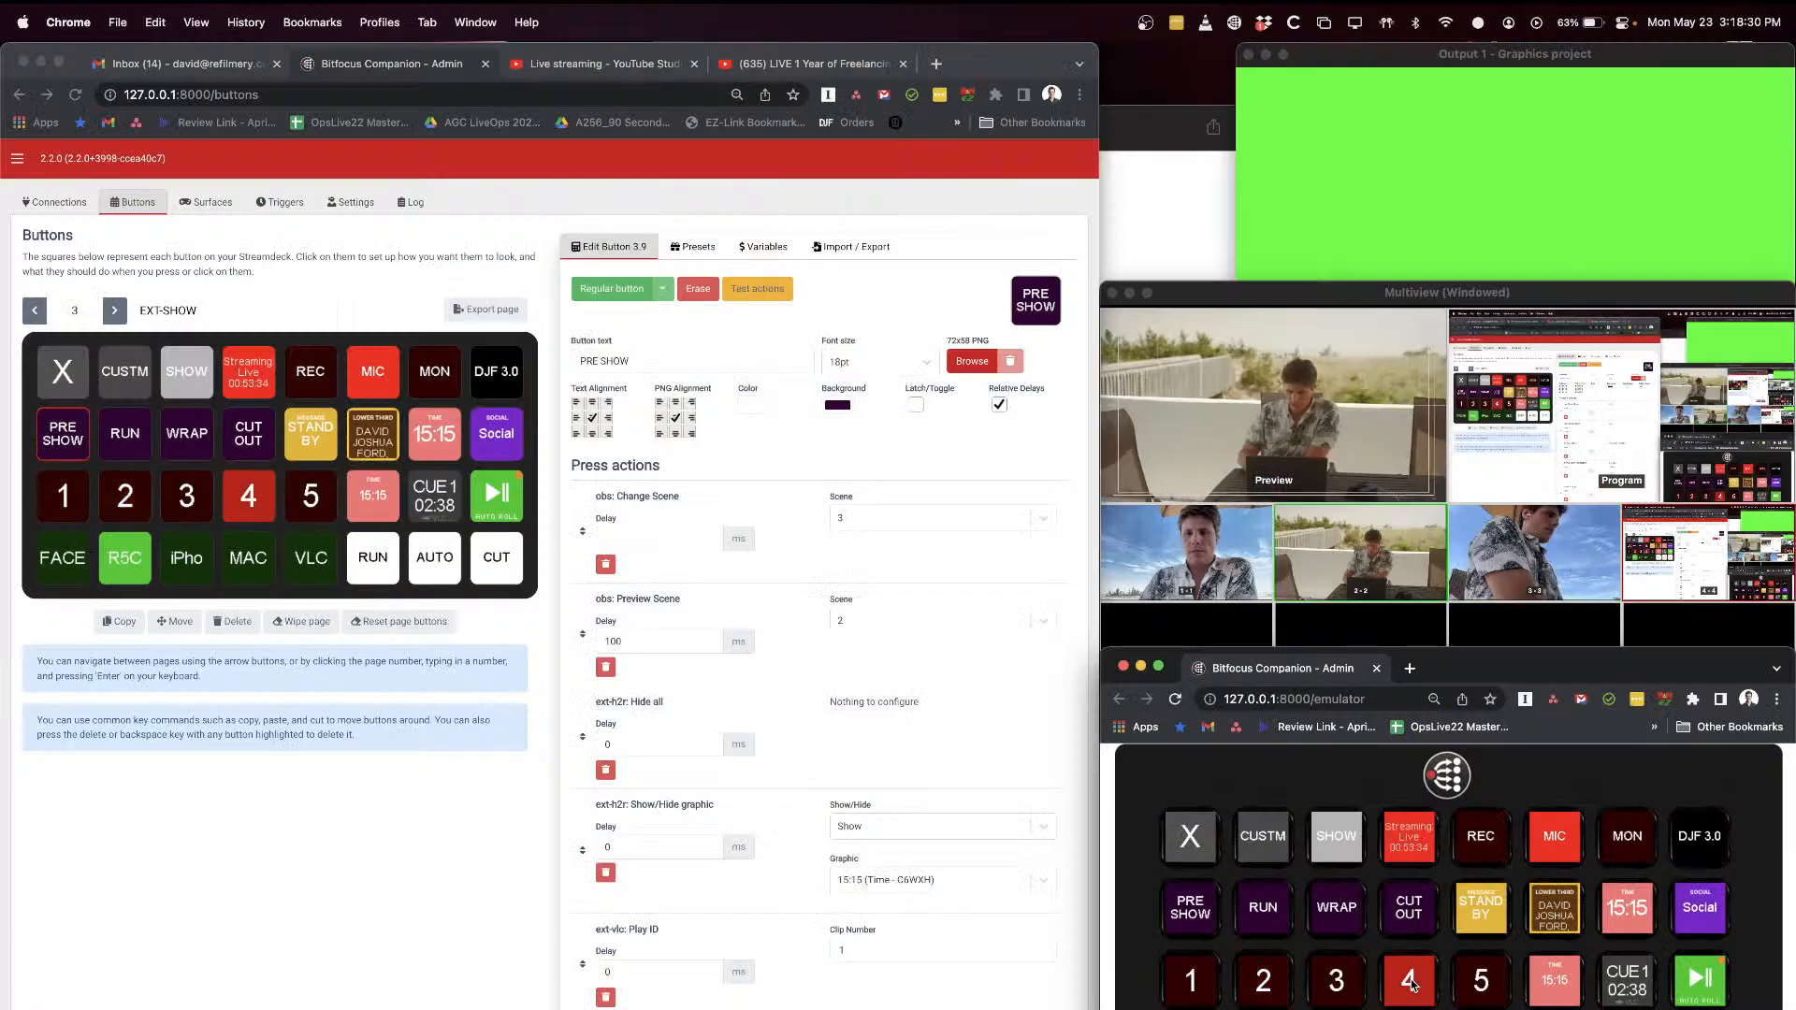
Step: Open the RUN button for editing and examine its press actions, starting with Set Source Volume
{"action": "left_click", "coordinate": [124, 435]}
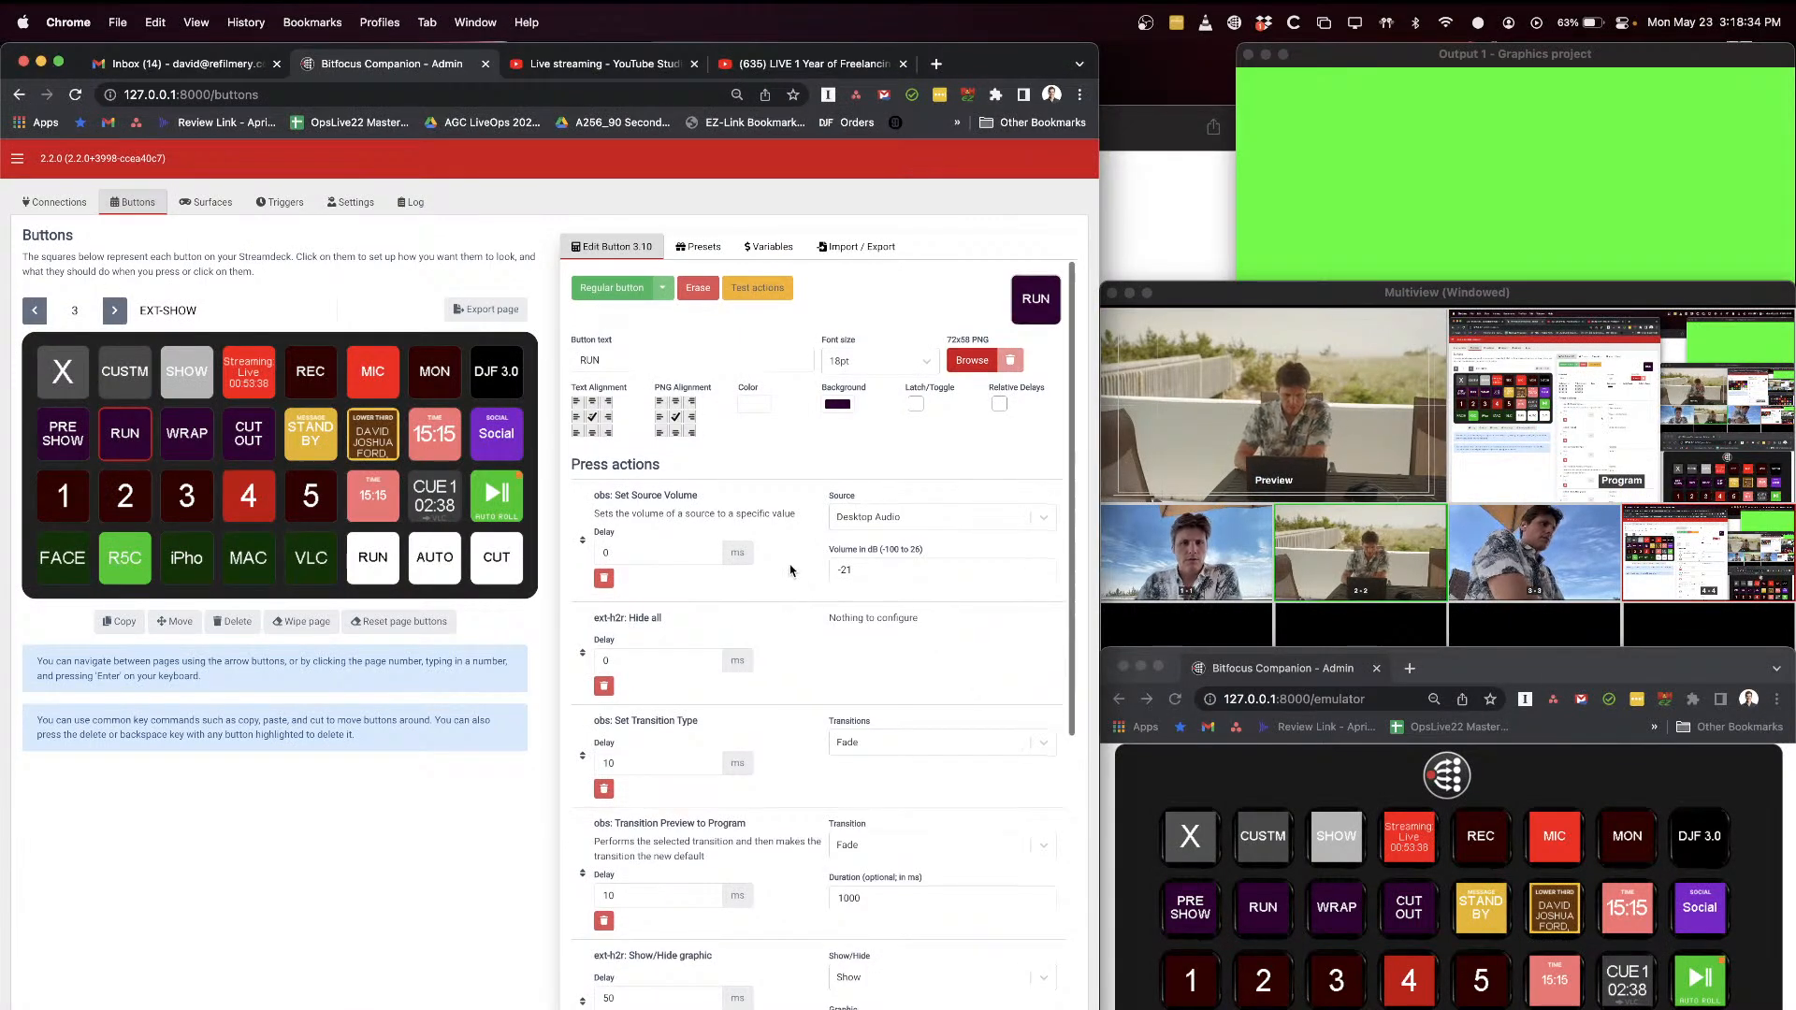
{"action": "scroll", "coordinate": [790, 570], "scroll_direction": "down", "scroll_amount": 1}
{"action": "left_click_drag", "start_coordinate": [613, 399], "coordinate": [713, 404]}
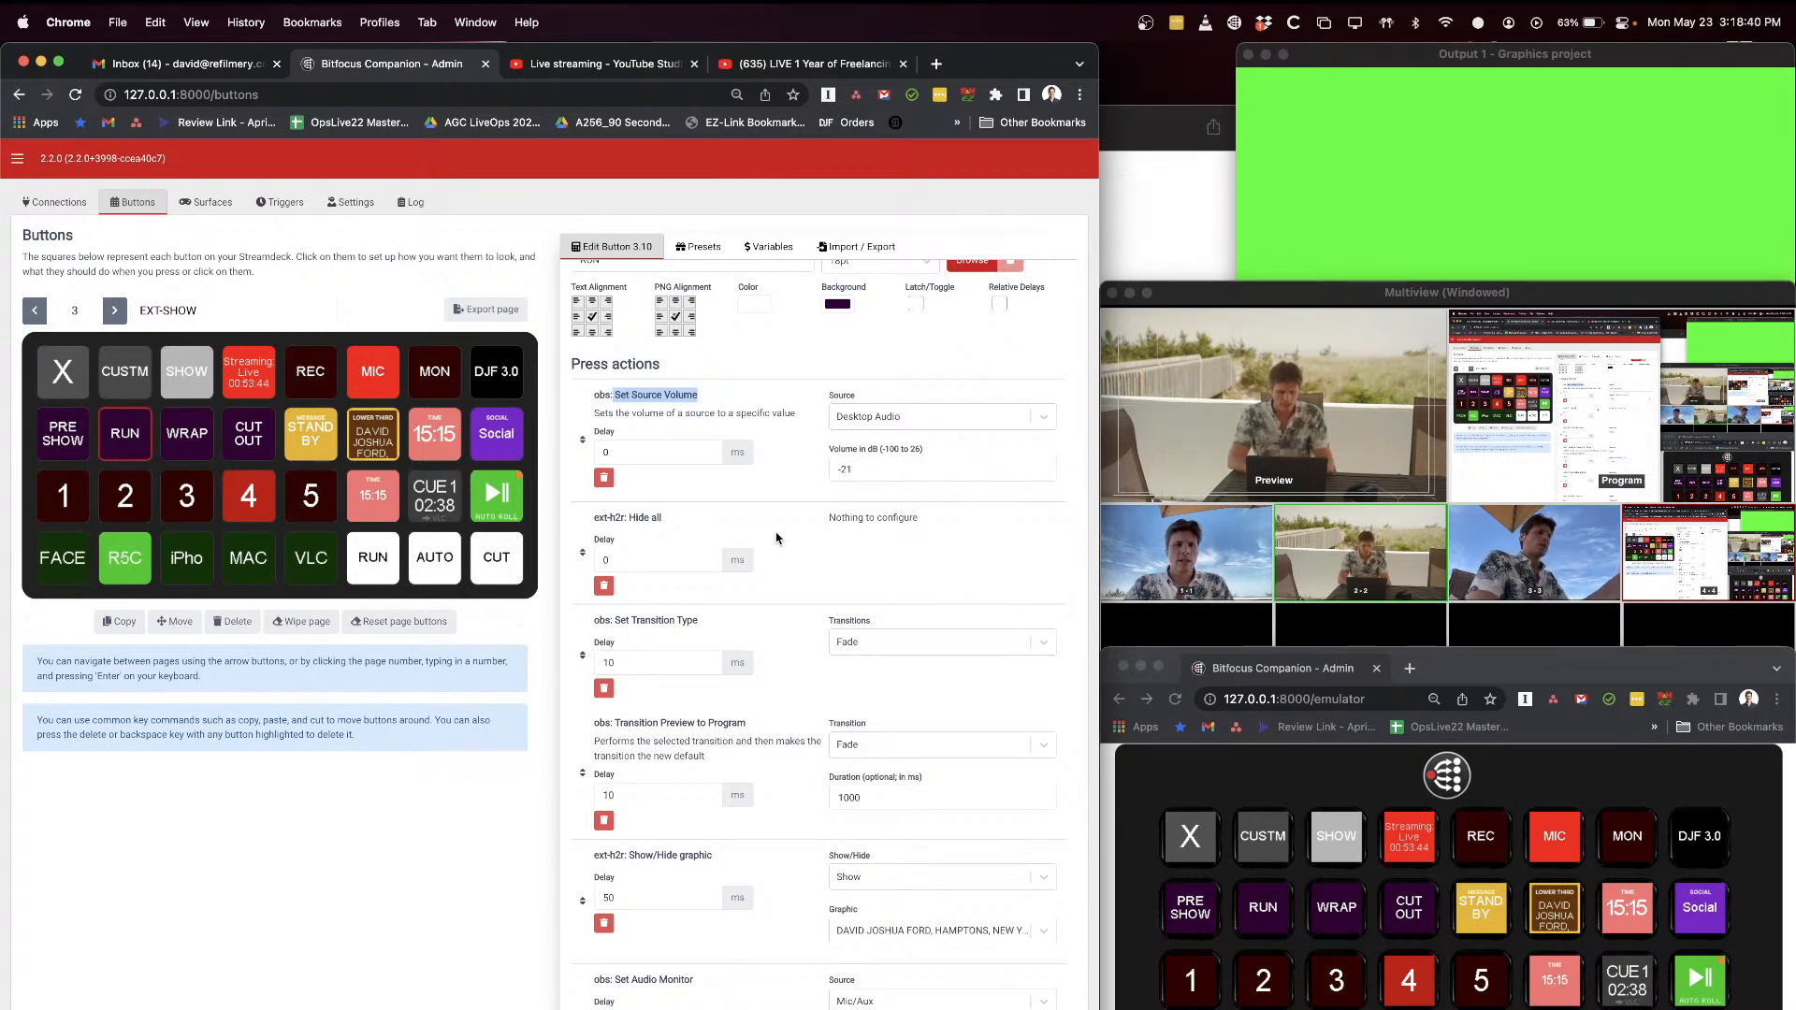
{"action": "scroll", "coordinate": [773, 529], "scroll_direction": "down", "scroll_amount": 5}
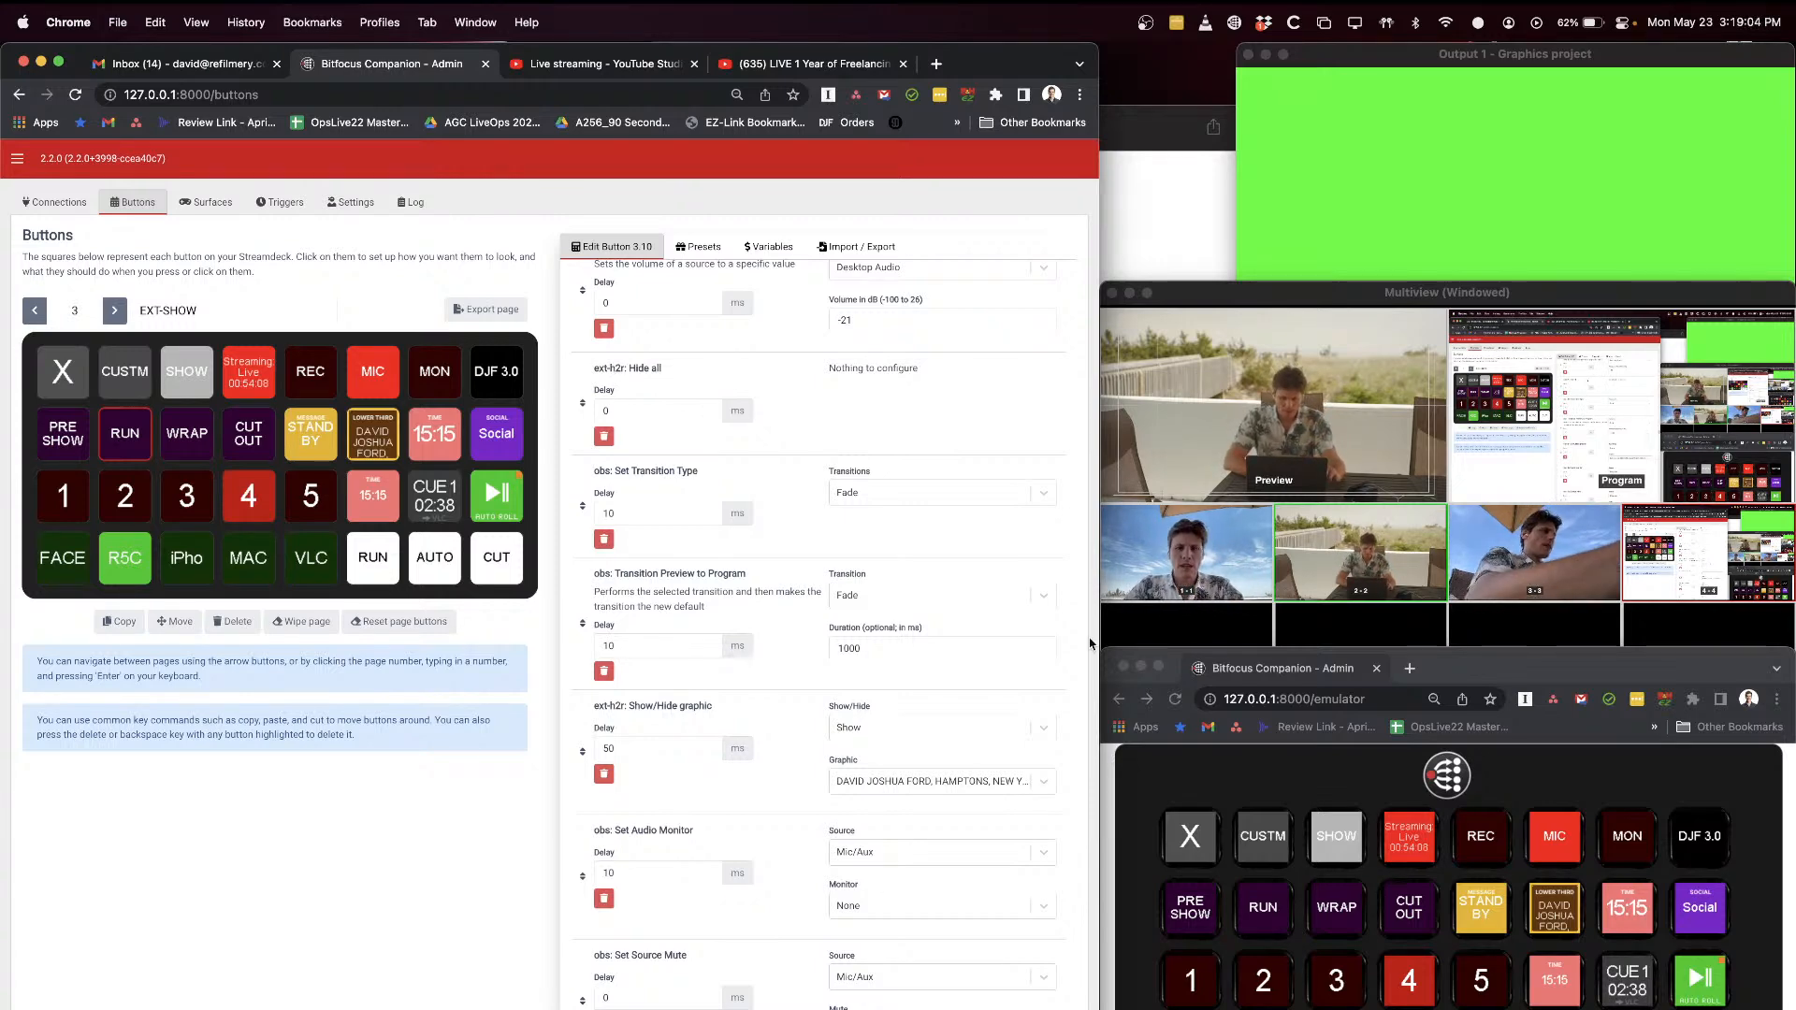
Step: Put the FACE camera in preview and return to the start of the RUN press actions
{"action": "left_click", "coordinate": [1190, 1009]}
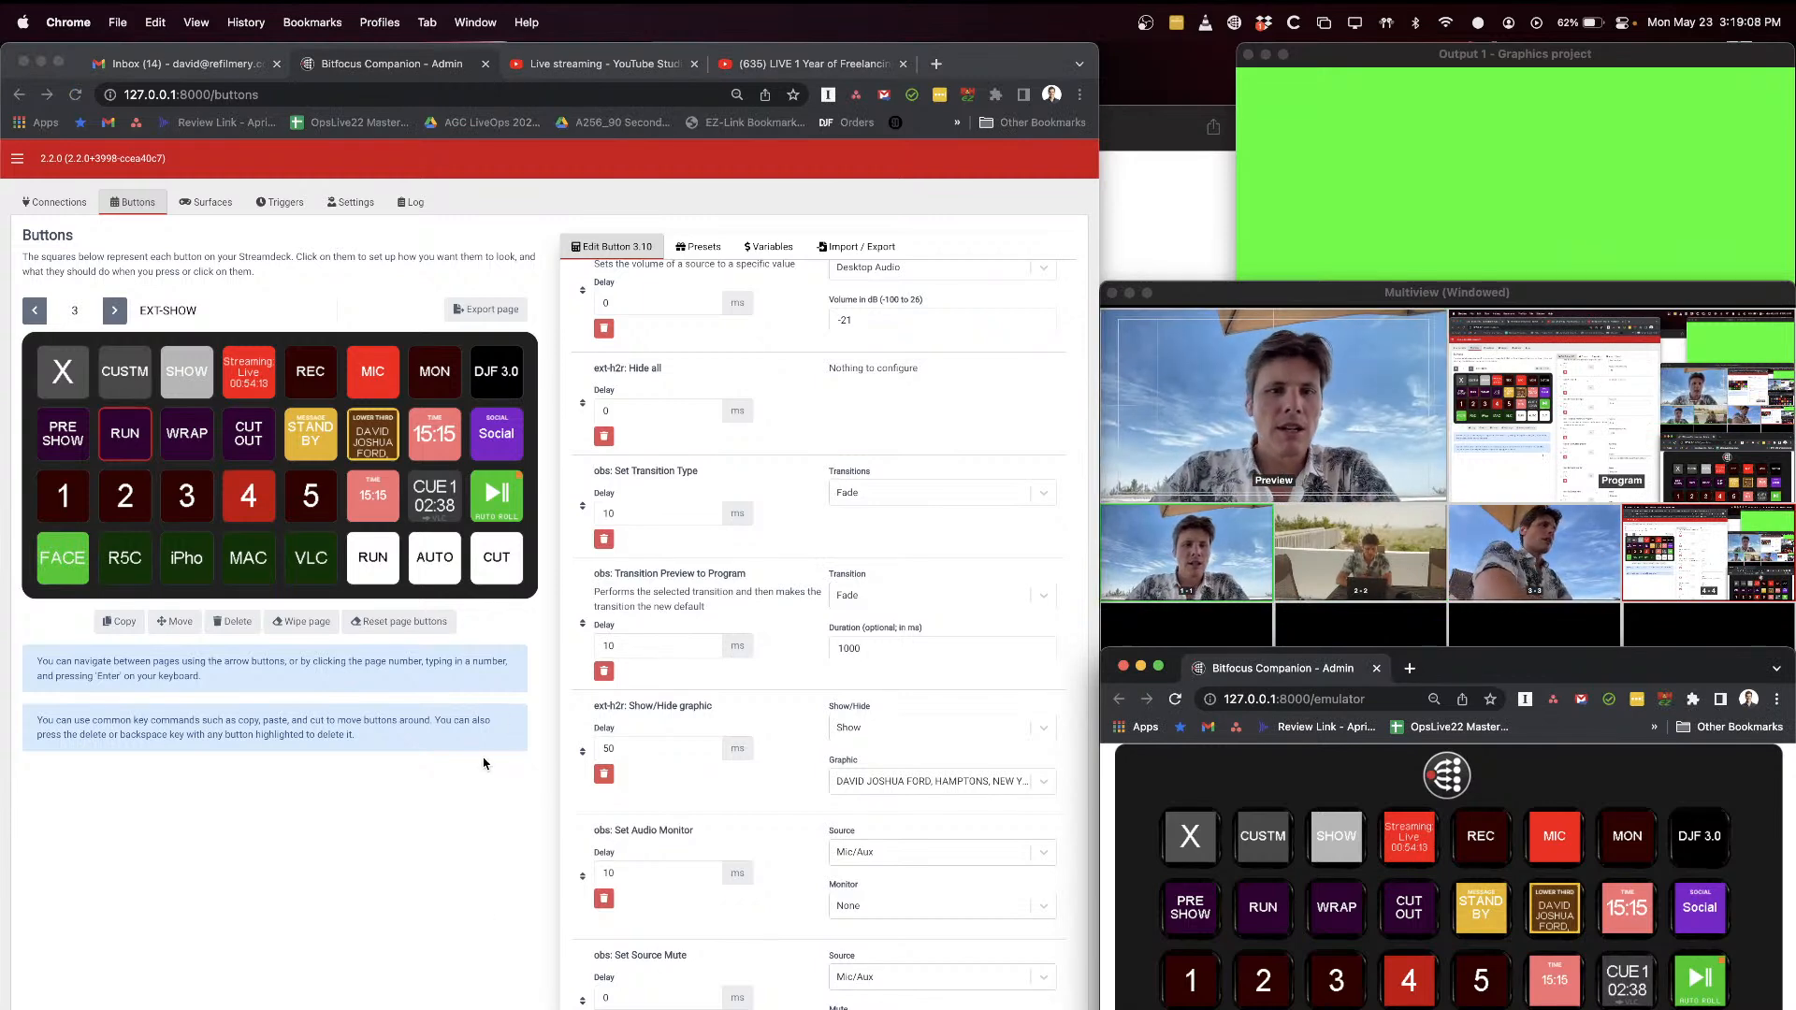
{"action": "left_click", "coordinate": [735, 471]}
{"action": "scroll", "coordinate": [662, 399], "scroll_direction": "up", "scroll_amount": 2}
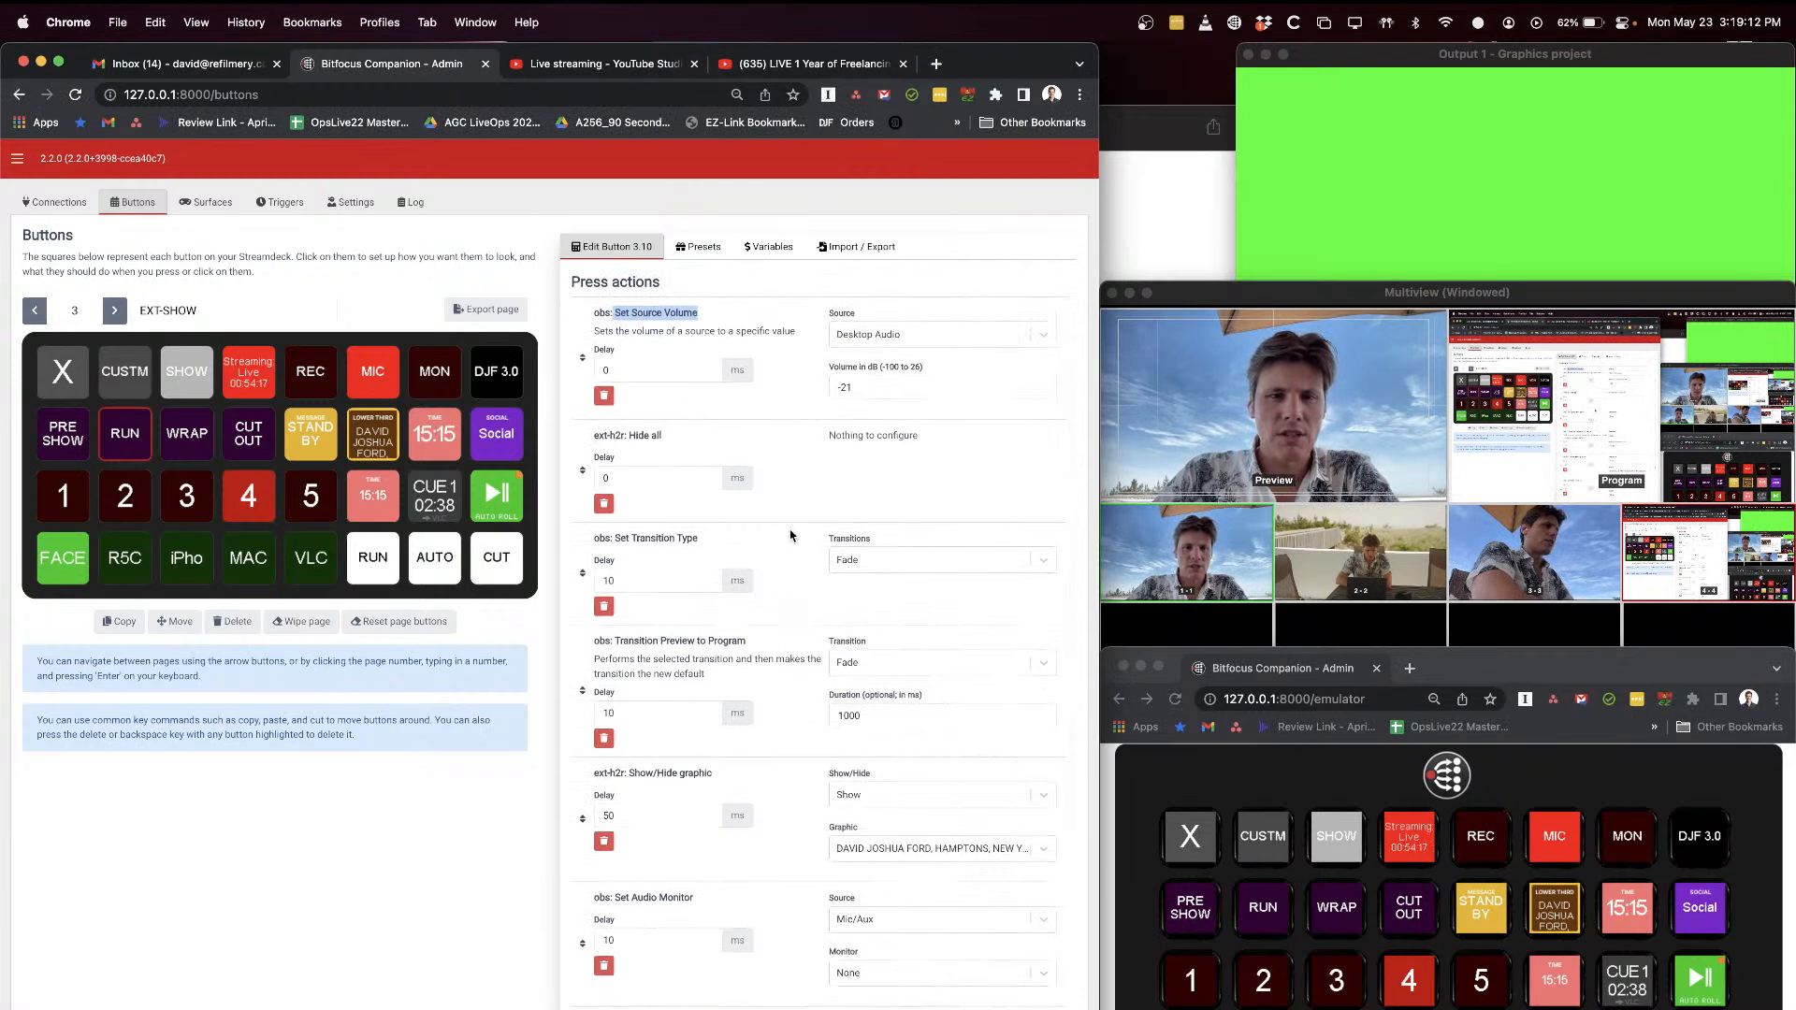
Step: Examine the transition choices of the first Set Transition Type action in the RUN button
{"action": "left_click", "coordinate": [851, 560]}
{"action": "left_click", "coordinate": [599, 538]}
{"action": "left_click_drag", "start_coordinate": [600, 538], "coordinate": [682, 538]}
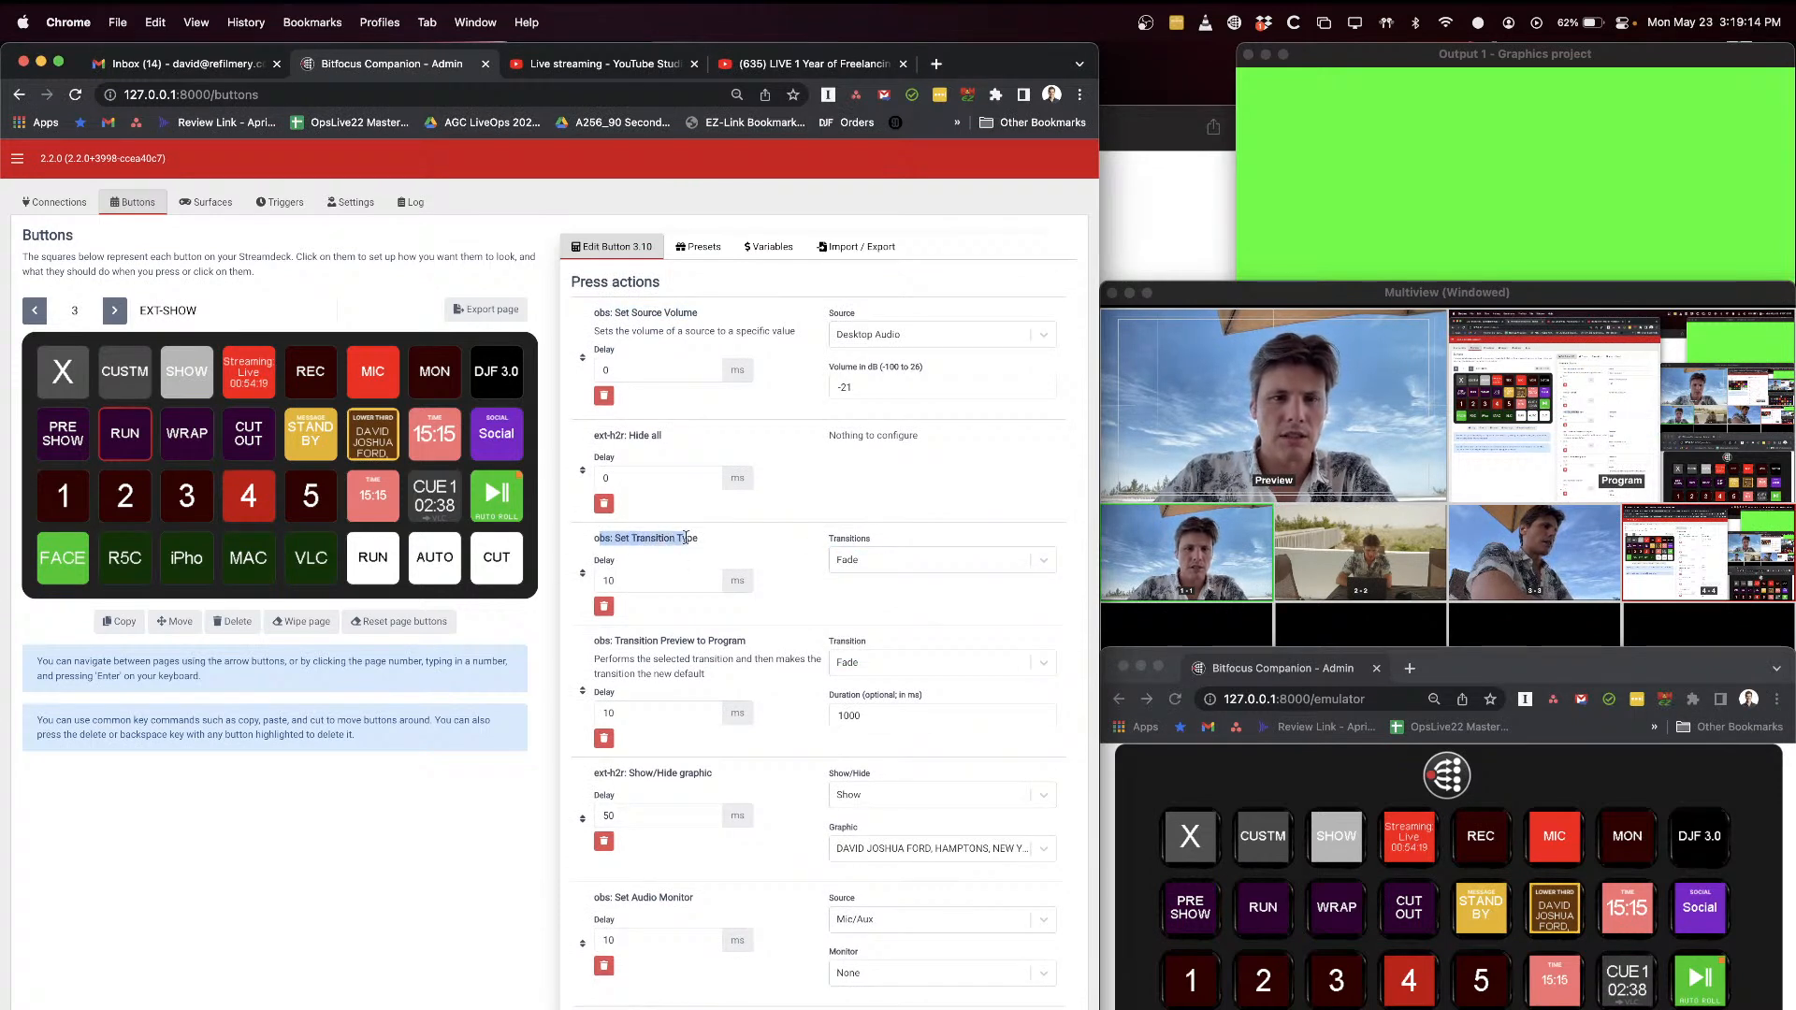
{"action": "left_click", "coordinate": [851, 560]}
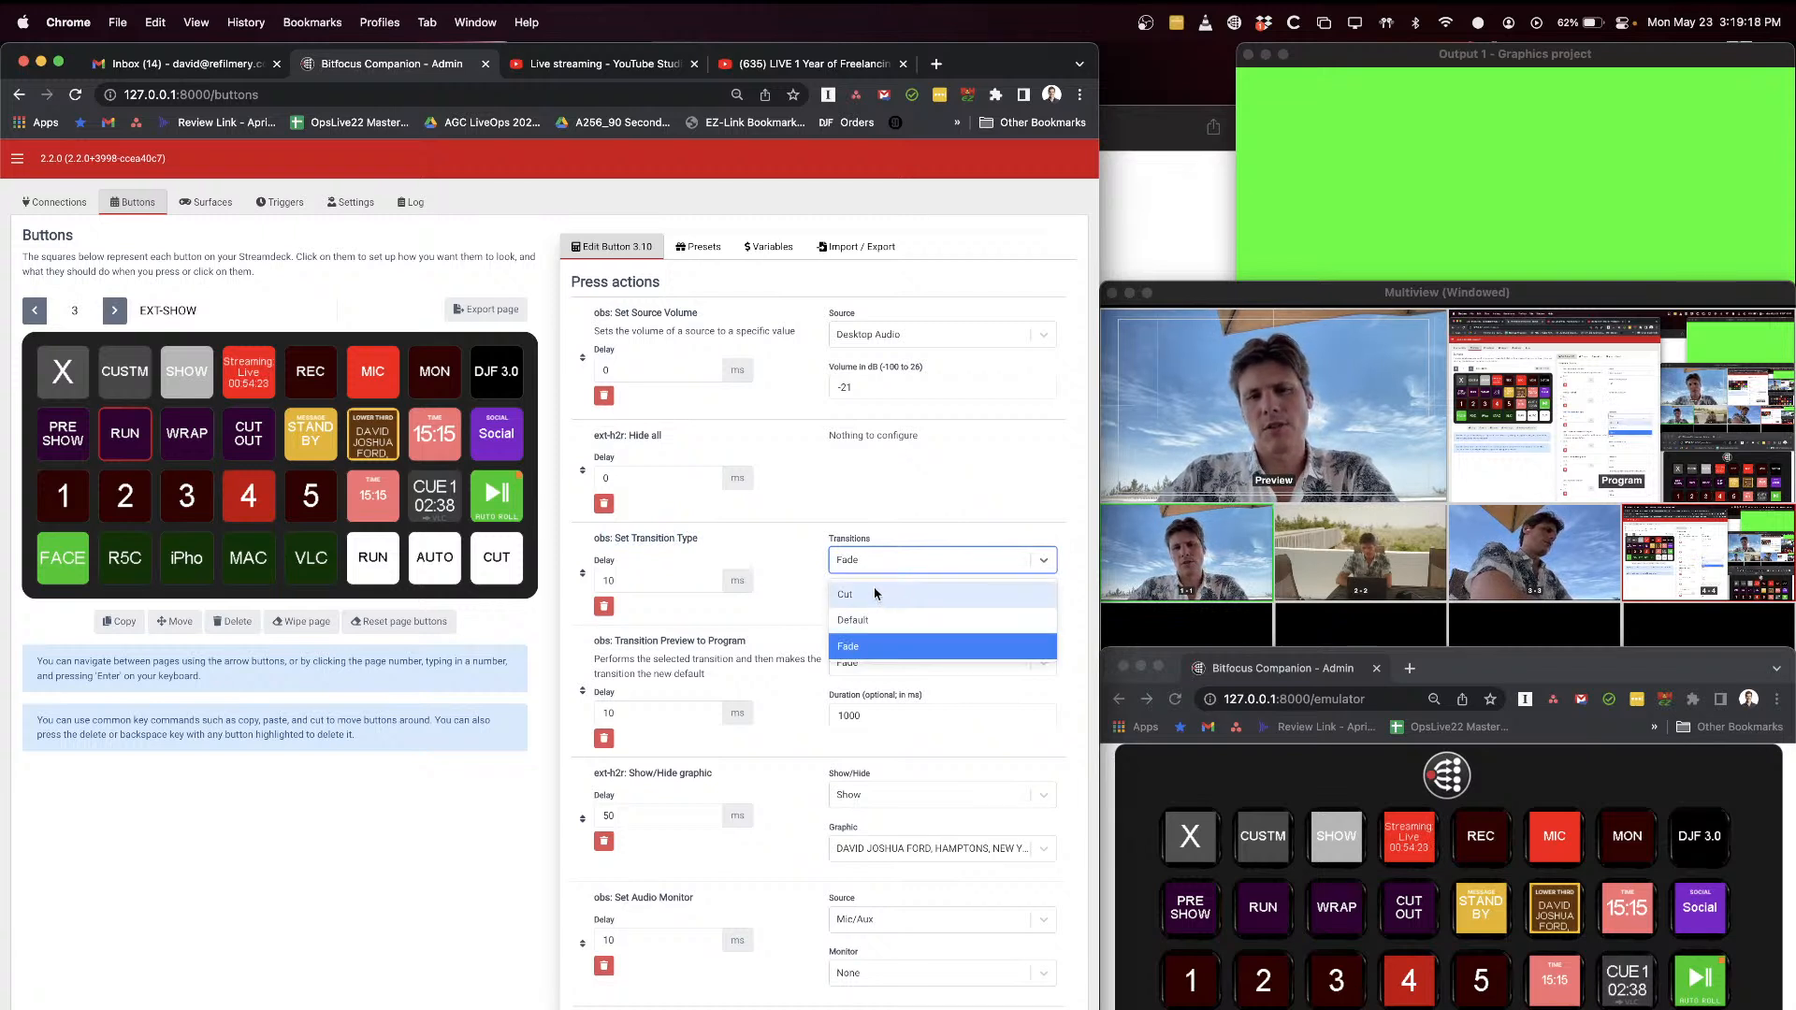
{"action": "left_click", "coordinate": [801, 496]}
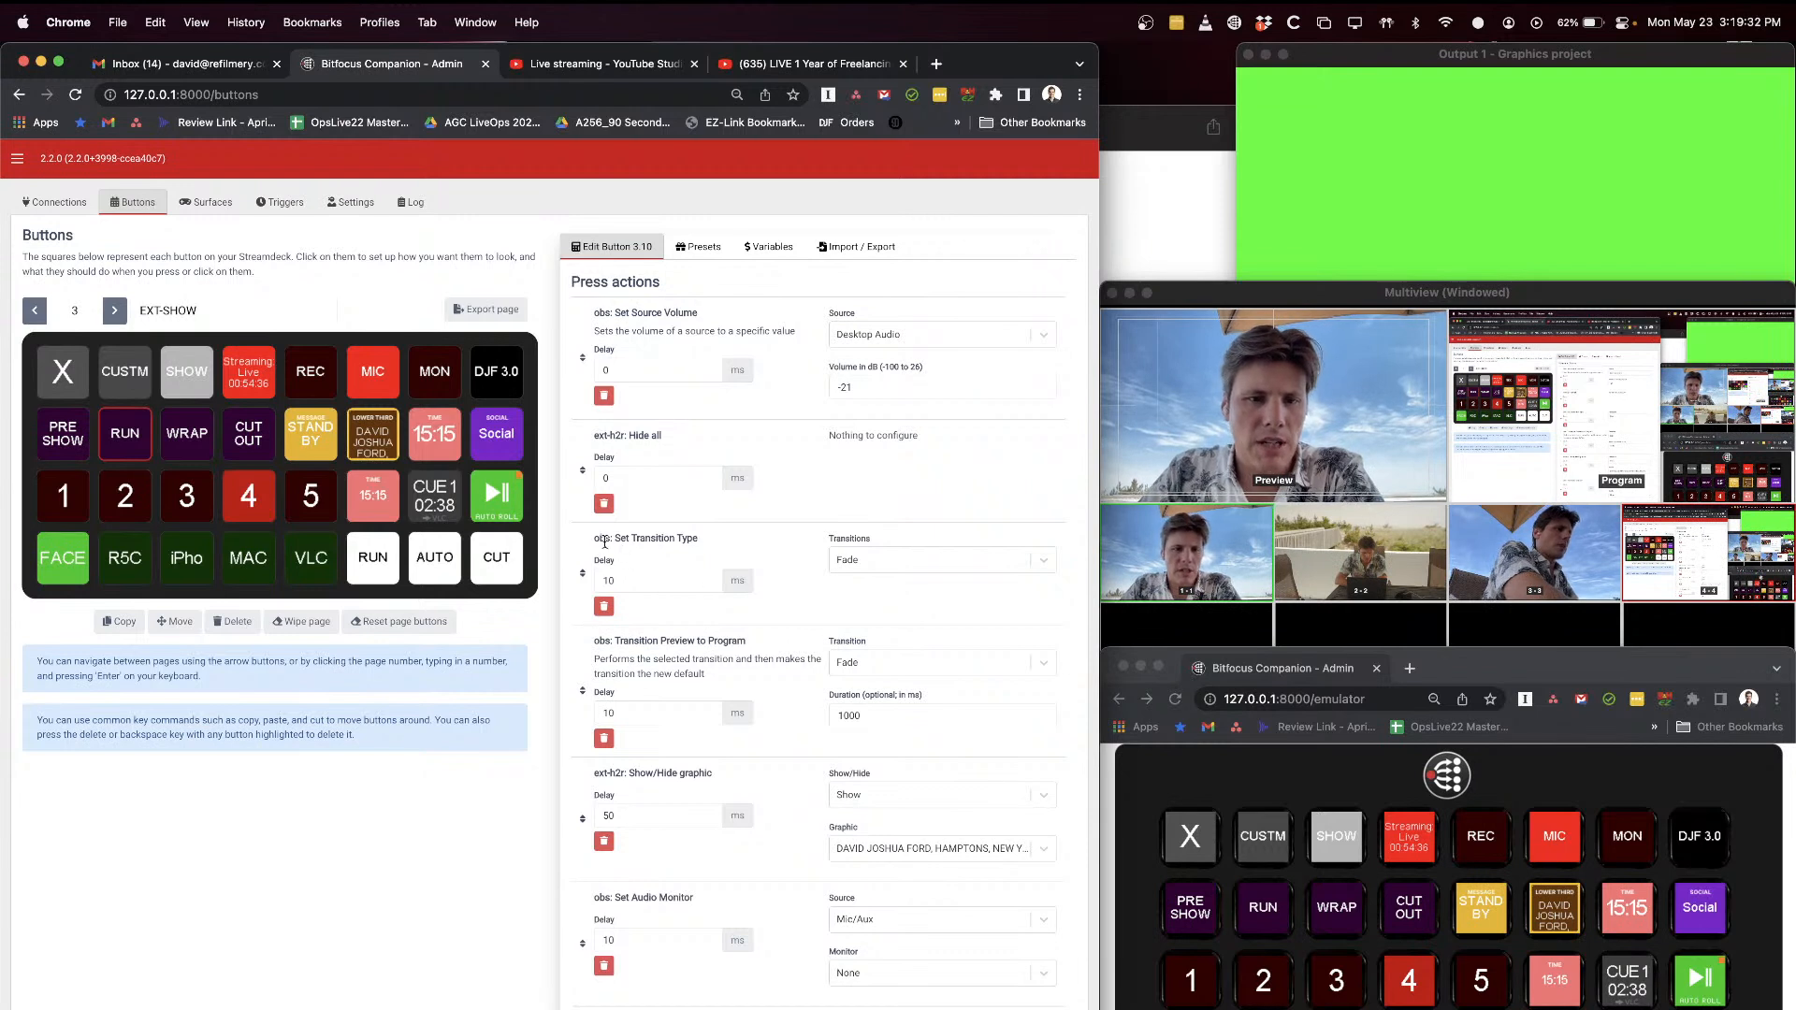
{"action": "left_click_drag", "start_coordinate": [618, 539], "coordinate": [694, 541]}
{"action": "left_click", "coordinate": [863, 560]}
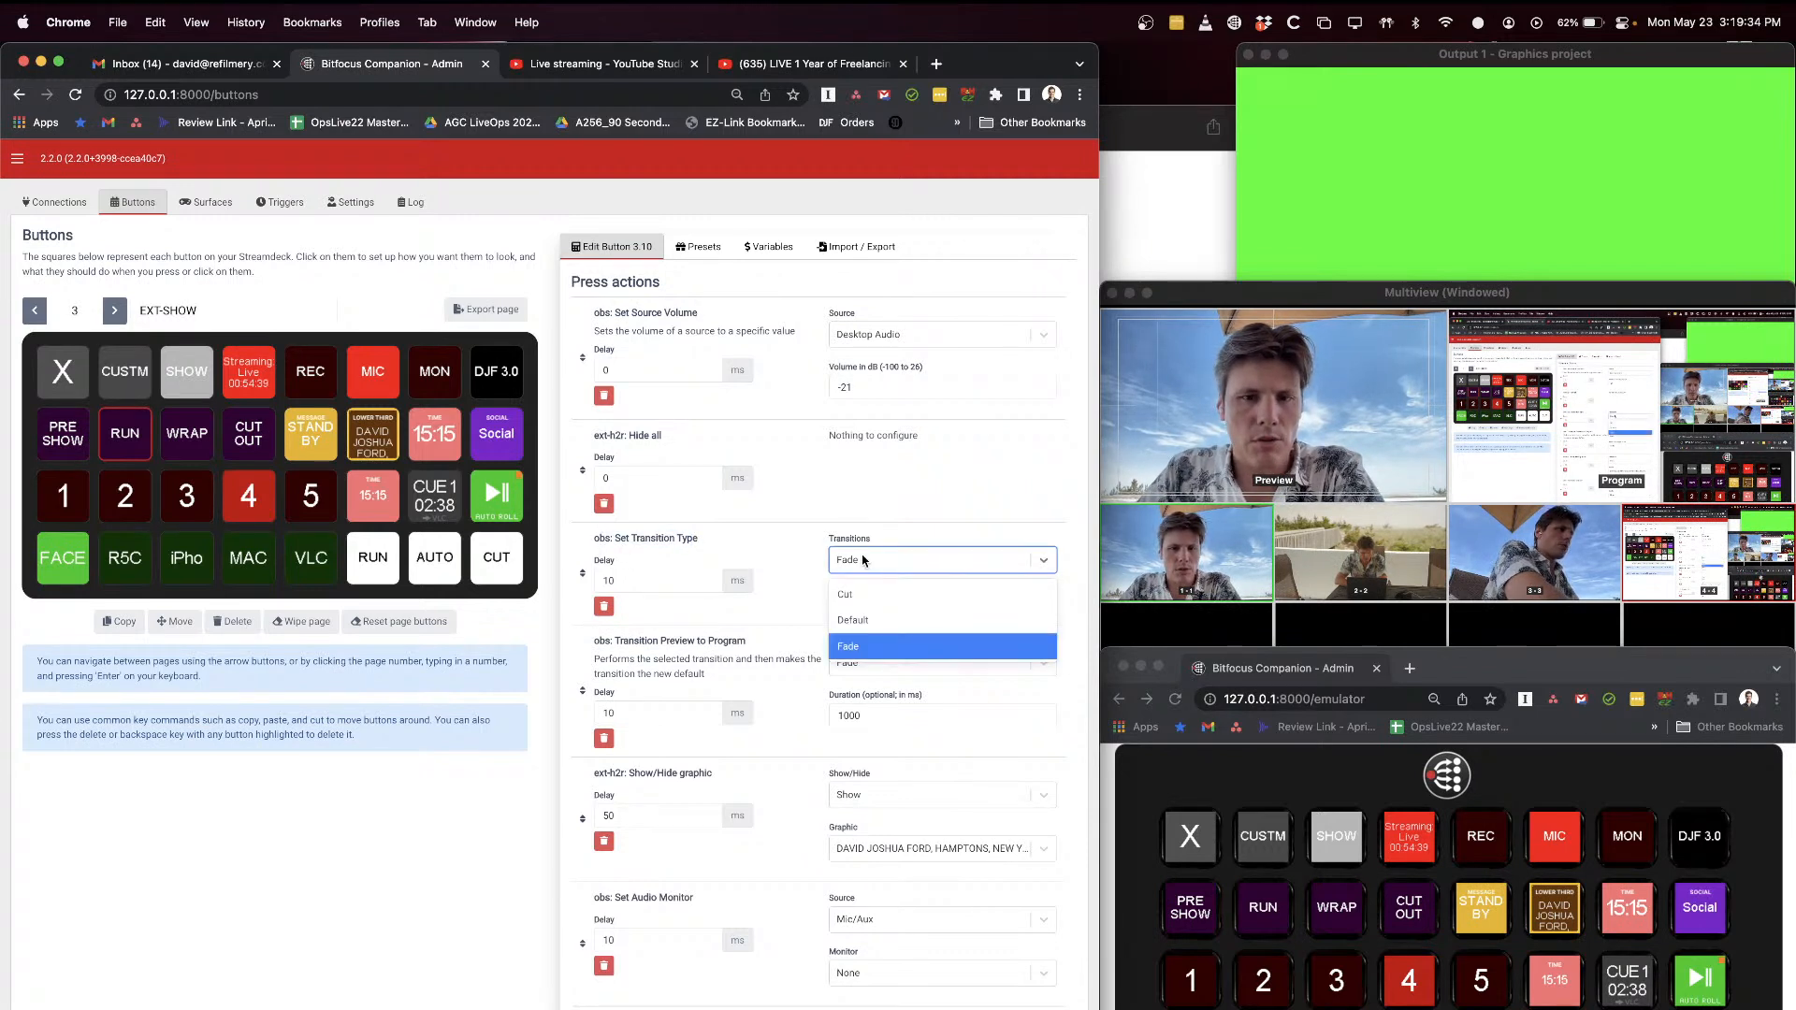
{"action": "left_click", "coordinate": [815, 550]}
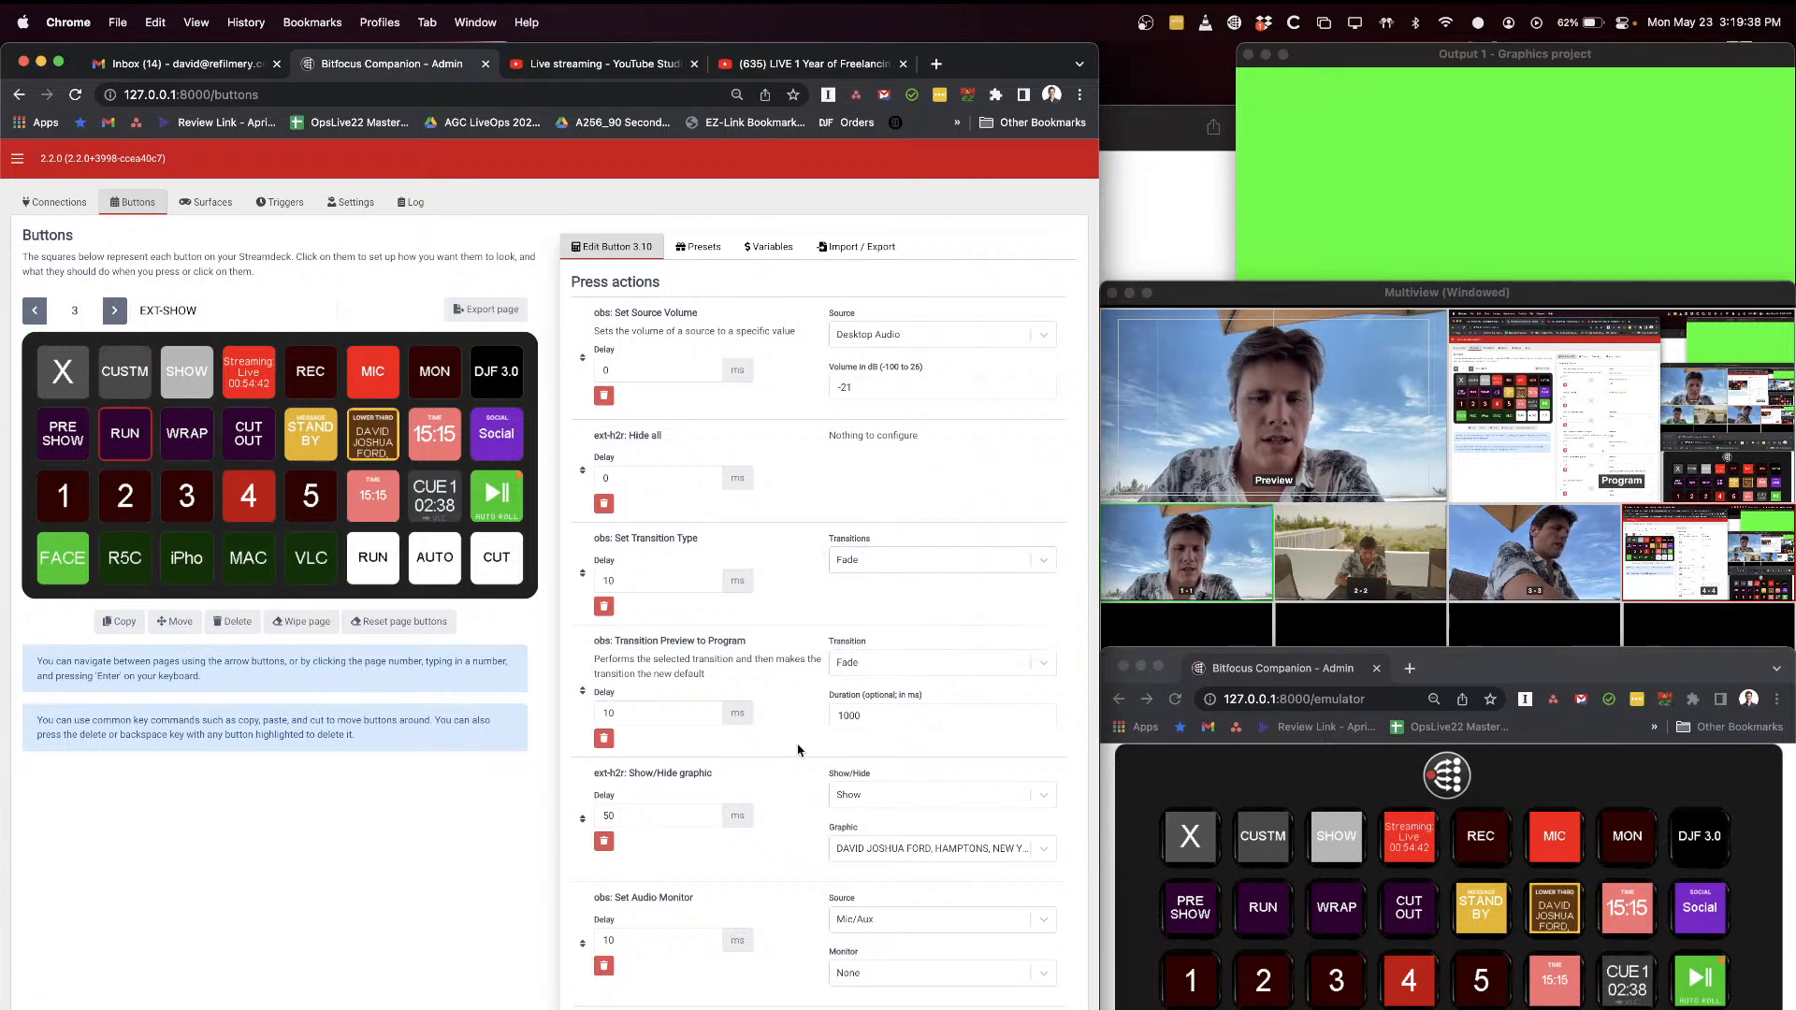
Step: Pick Cut as the transition of the RUN button's last Set Transition Type action and highlight its delay value
{"action": "scroll", "coordinate": [797, 744], "scroll_direction": "down", "scroll_amount": 6}
{"action": "left_click_drag", "start_coordinate": [596, 708], "coordinate": [746, 717]}
{"action": "left_click", "coordinate": [872, 731]}
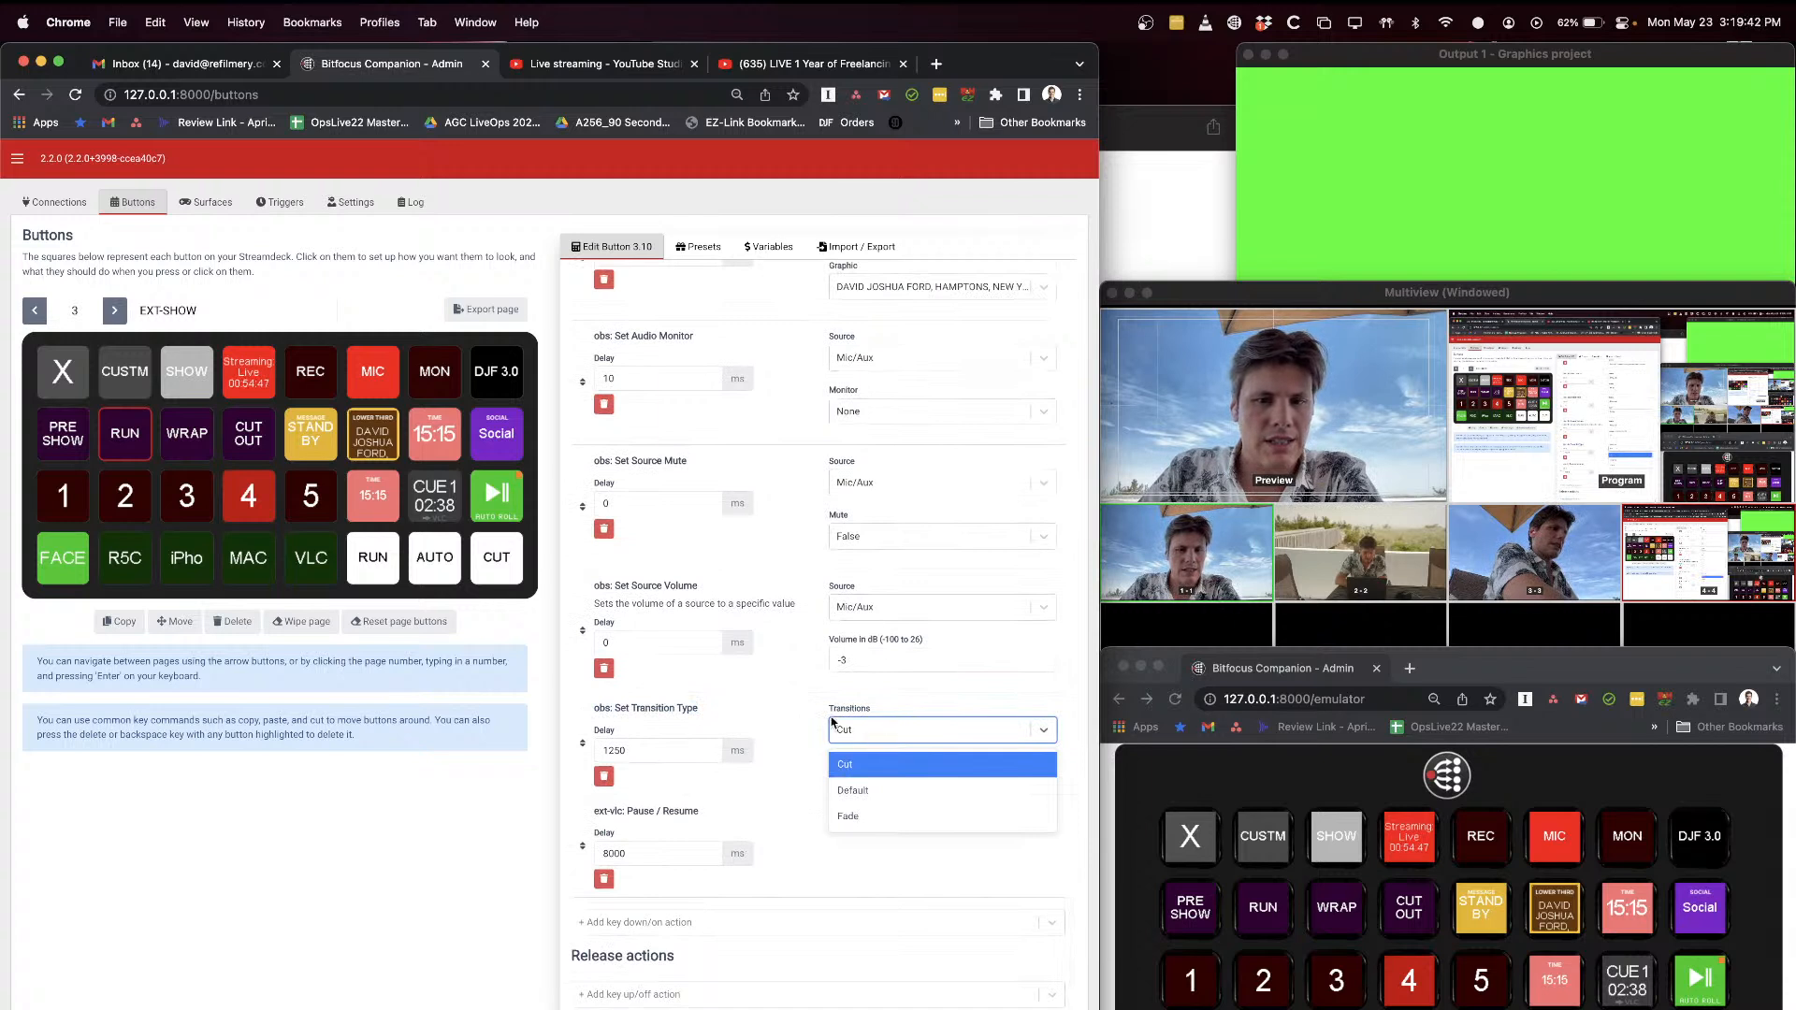
{"action": "left_click", "coordinate": [845, 764]}
{"action": "double_click", "coordinate": [615, 750]}
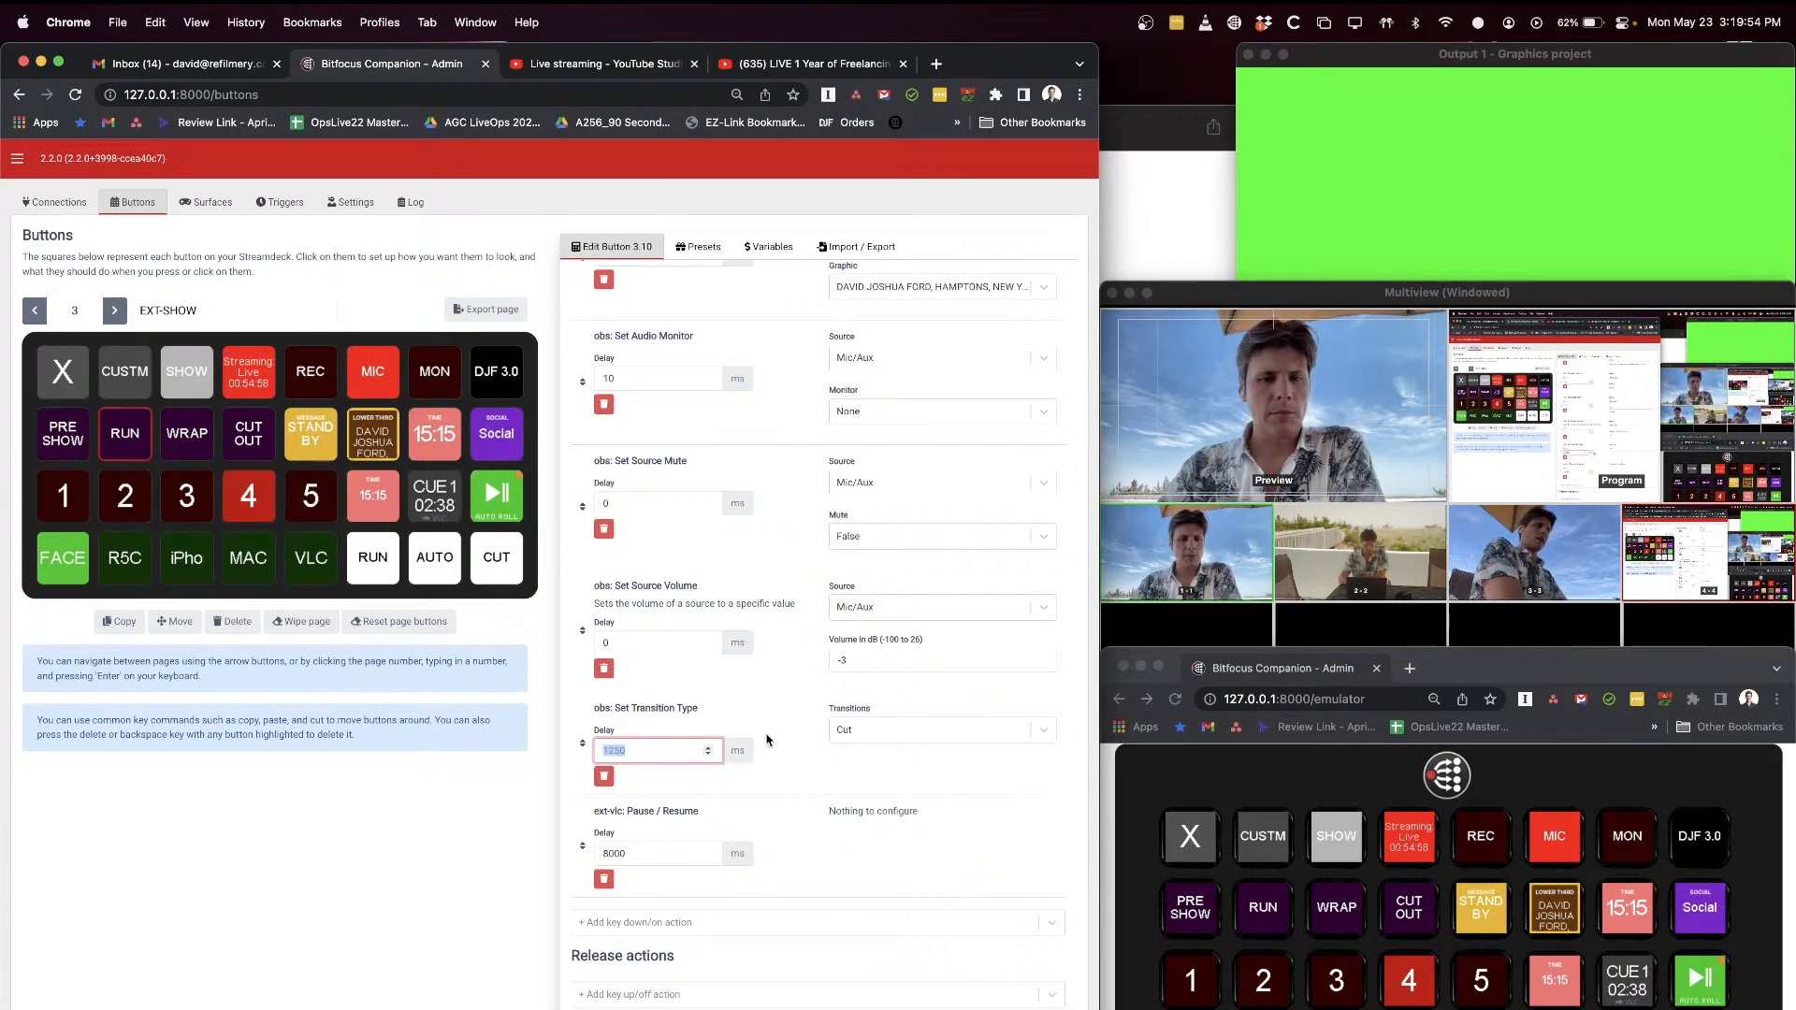
Step: Review the order, delays and fade settings of the RUN press actions from the volume change through the graphic and audio actions
{"action": "scroll", "coordinate": [777, 730], "scroll_direction": "up", "scroll_amount": 10}
{"action": "scroll", "coordinate": [786, 706], "scroll_direction": "down", "scroll_amount": 2}
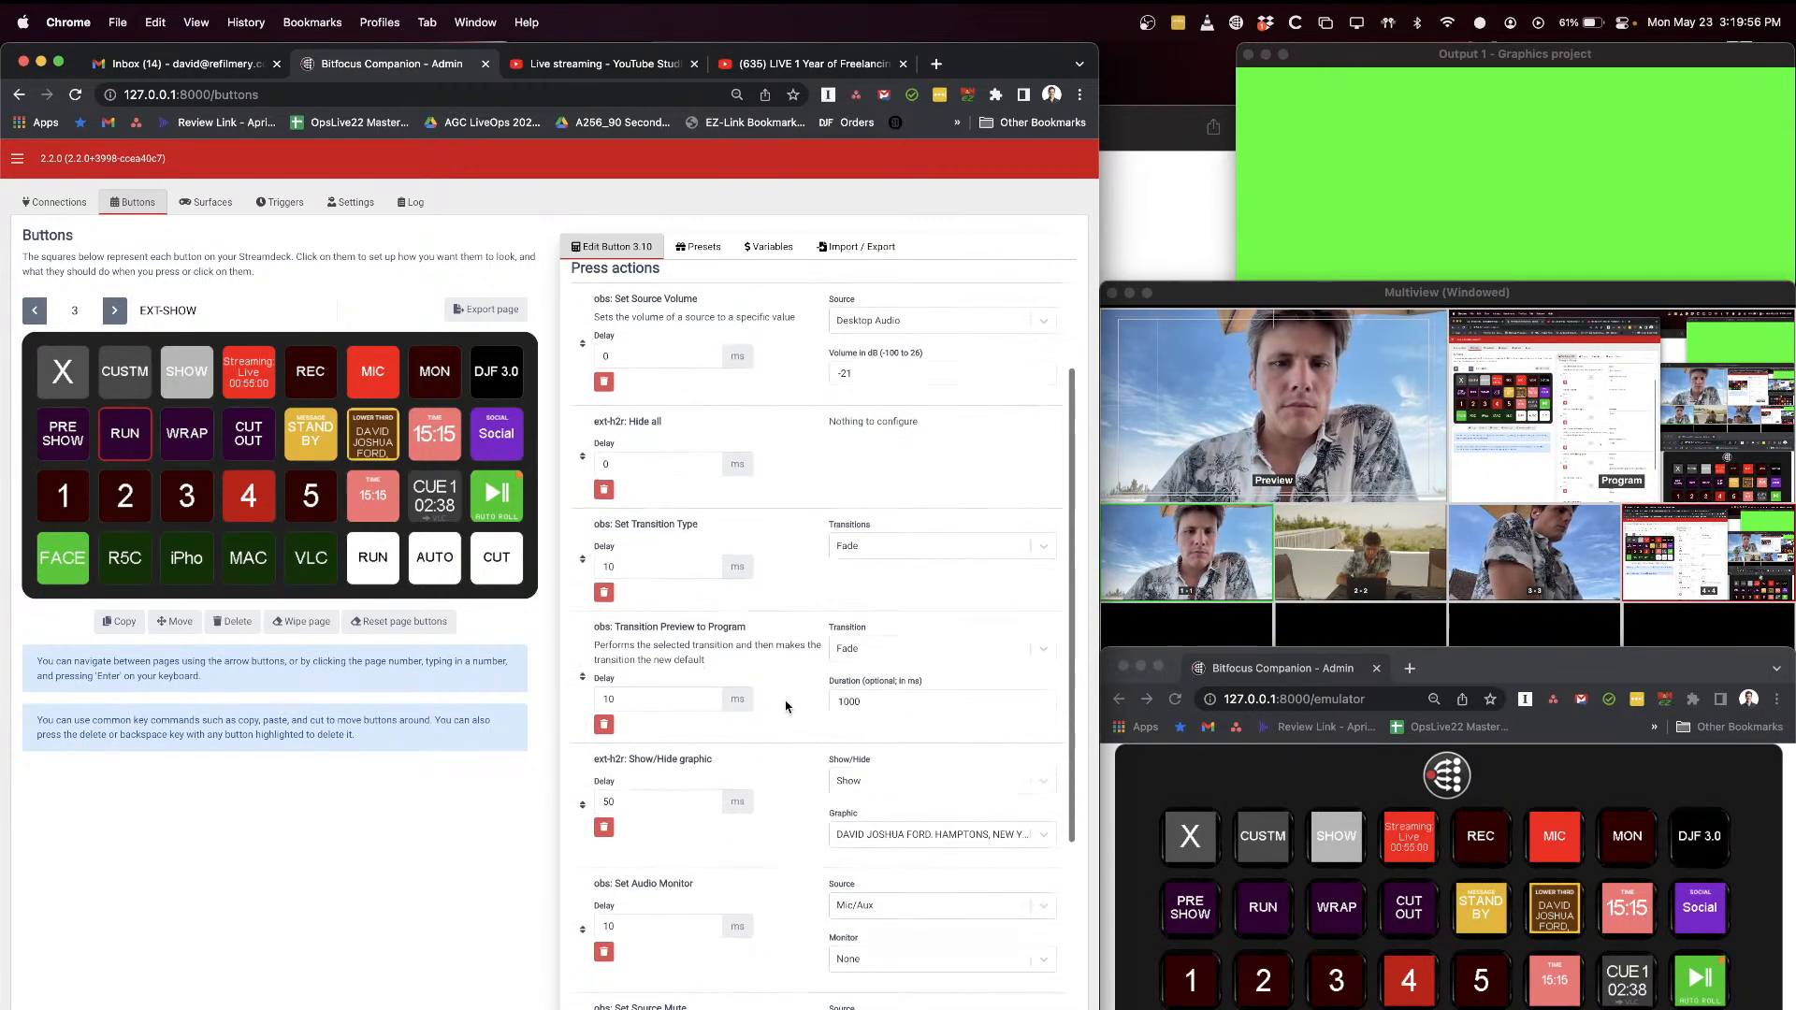
{"action": "scroll", "coordinate": [786, 706], "scroll_direction": "down", "scroll_amount": 2}
{"action": "scroll", "coordinate": [795, 471], "scroll_direction": "up", "scroll_amount": 4}
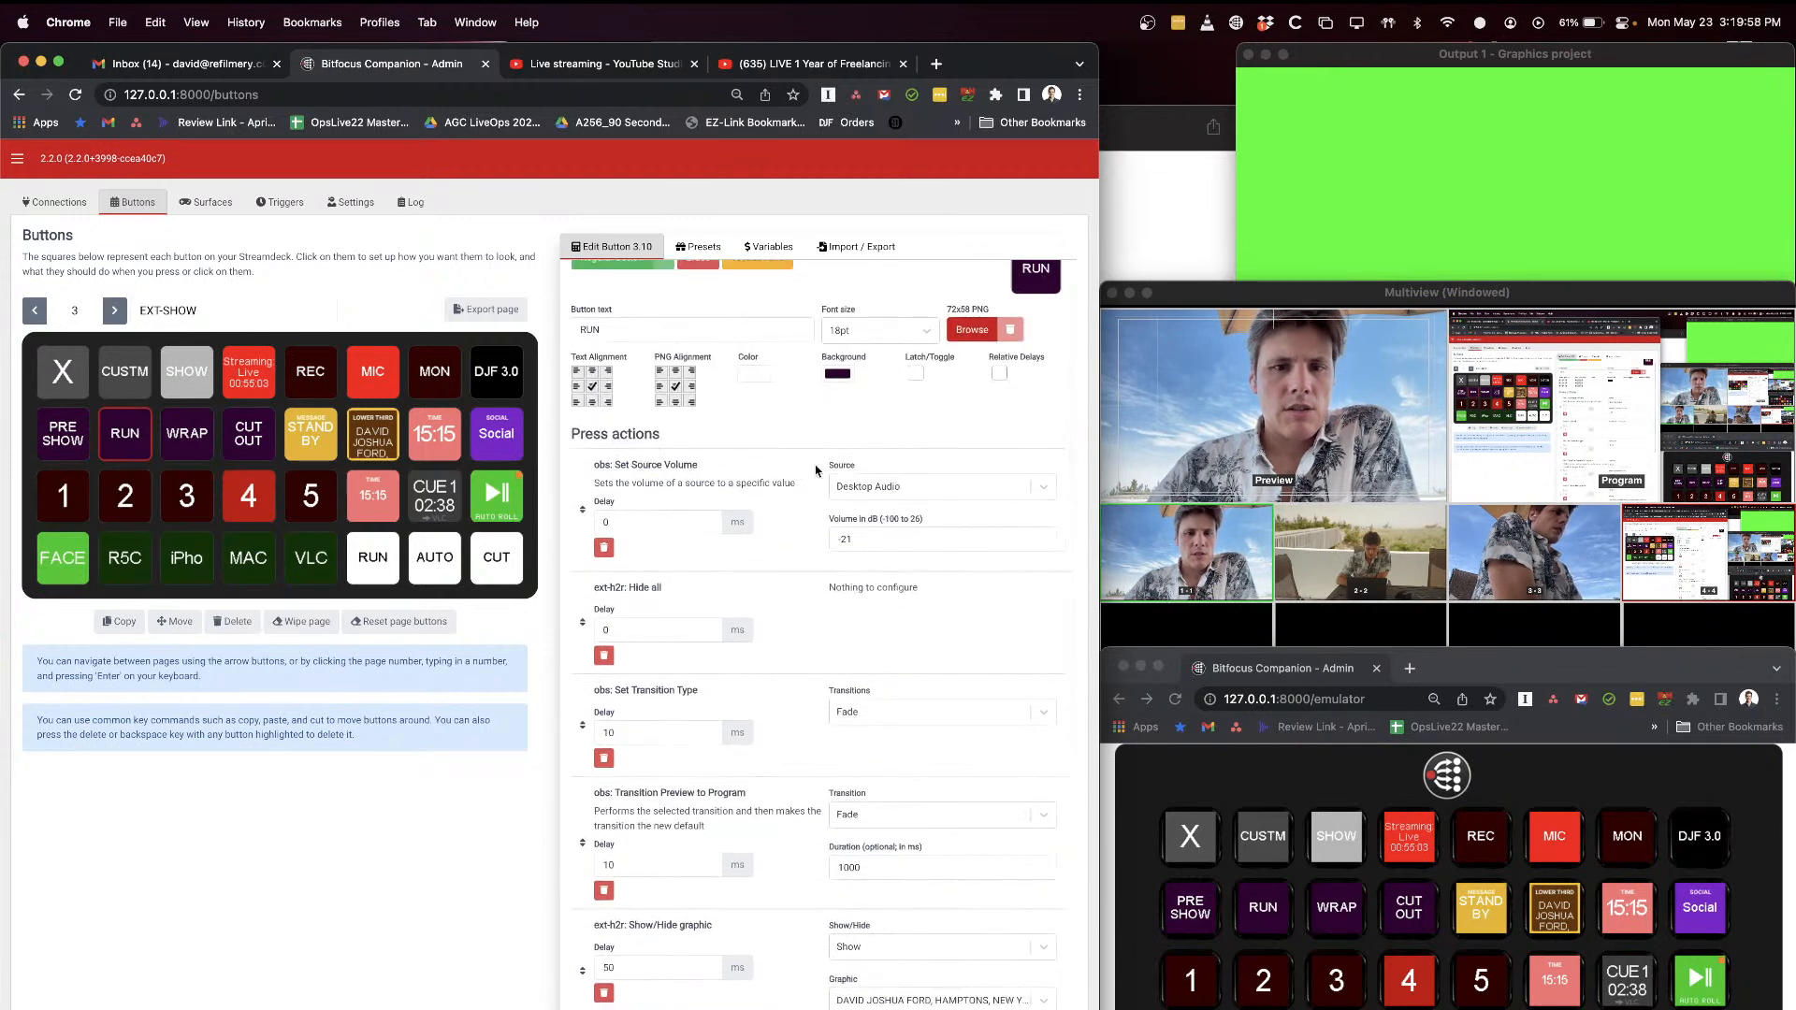
{"action": "scroll", "coordinate": [797, 619], "scroll_direction": "down", "scroll_amount": 1}
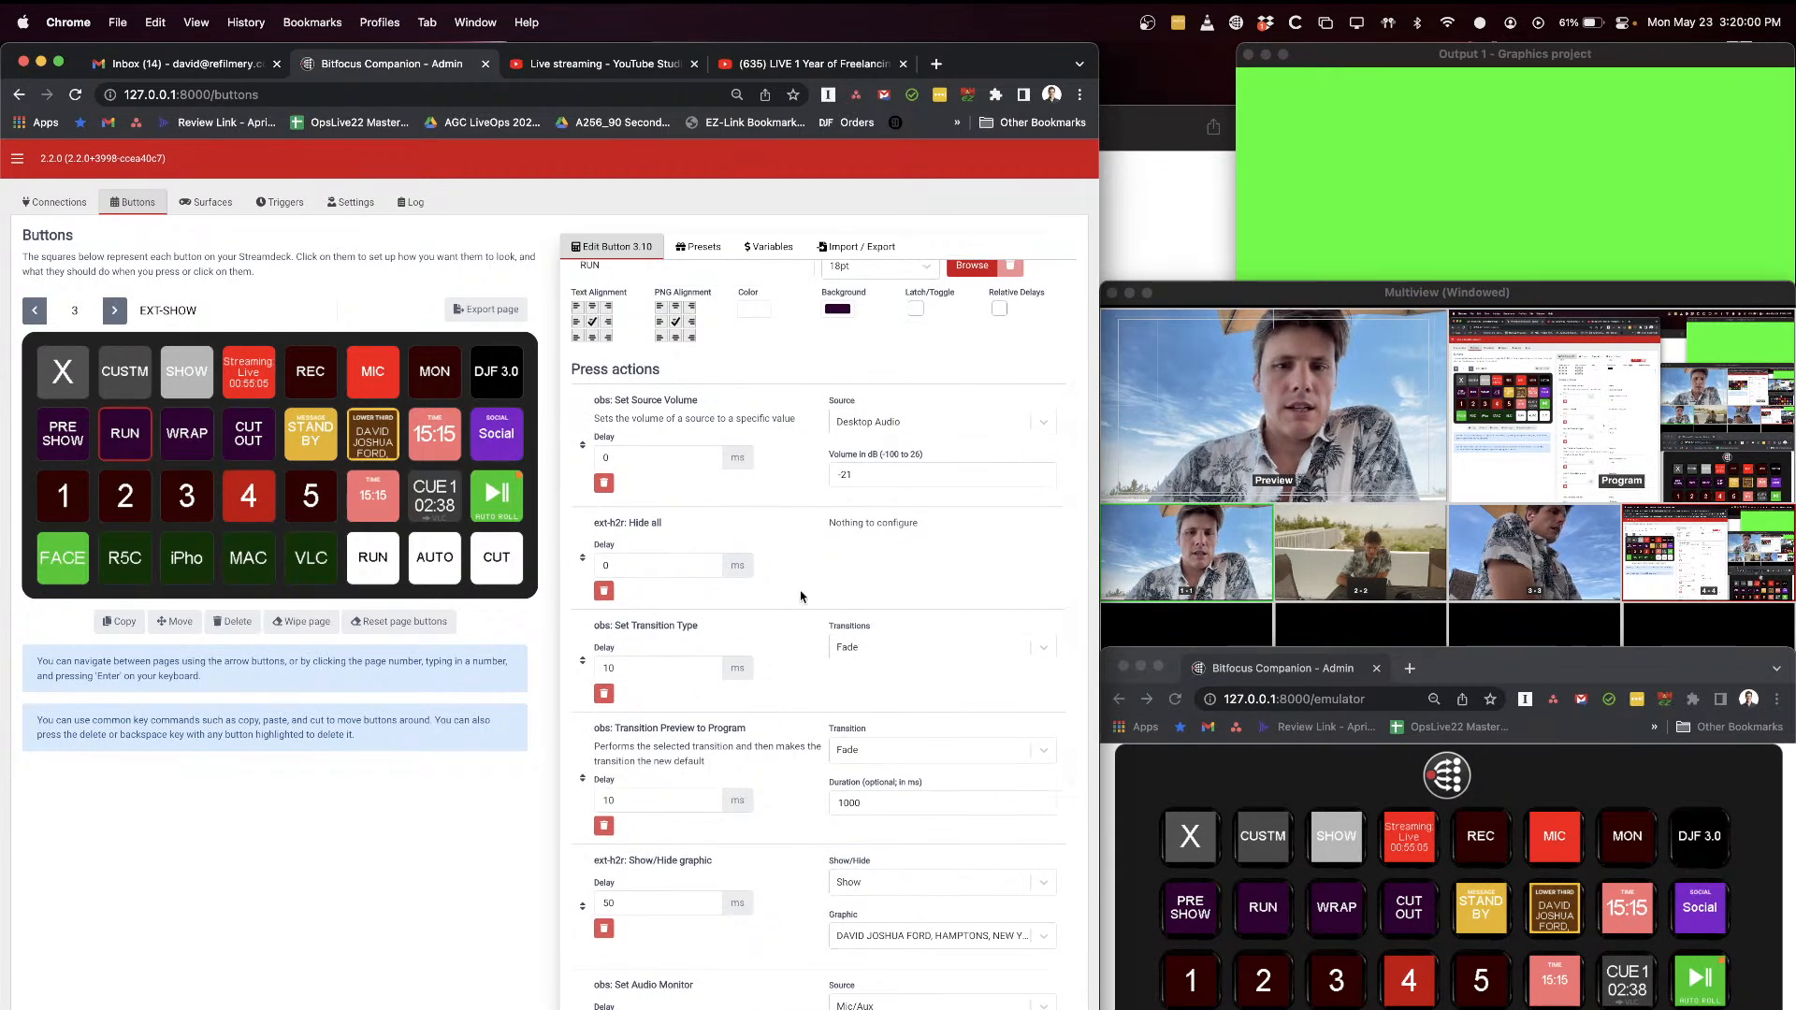
{"action": "scroll", "coordinate": [802, 661], "scroll_direction": "down", "scroll_amount": 3}
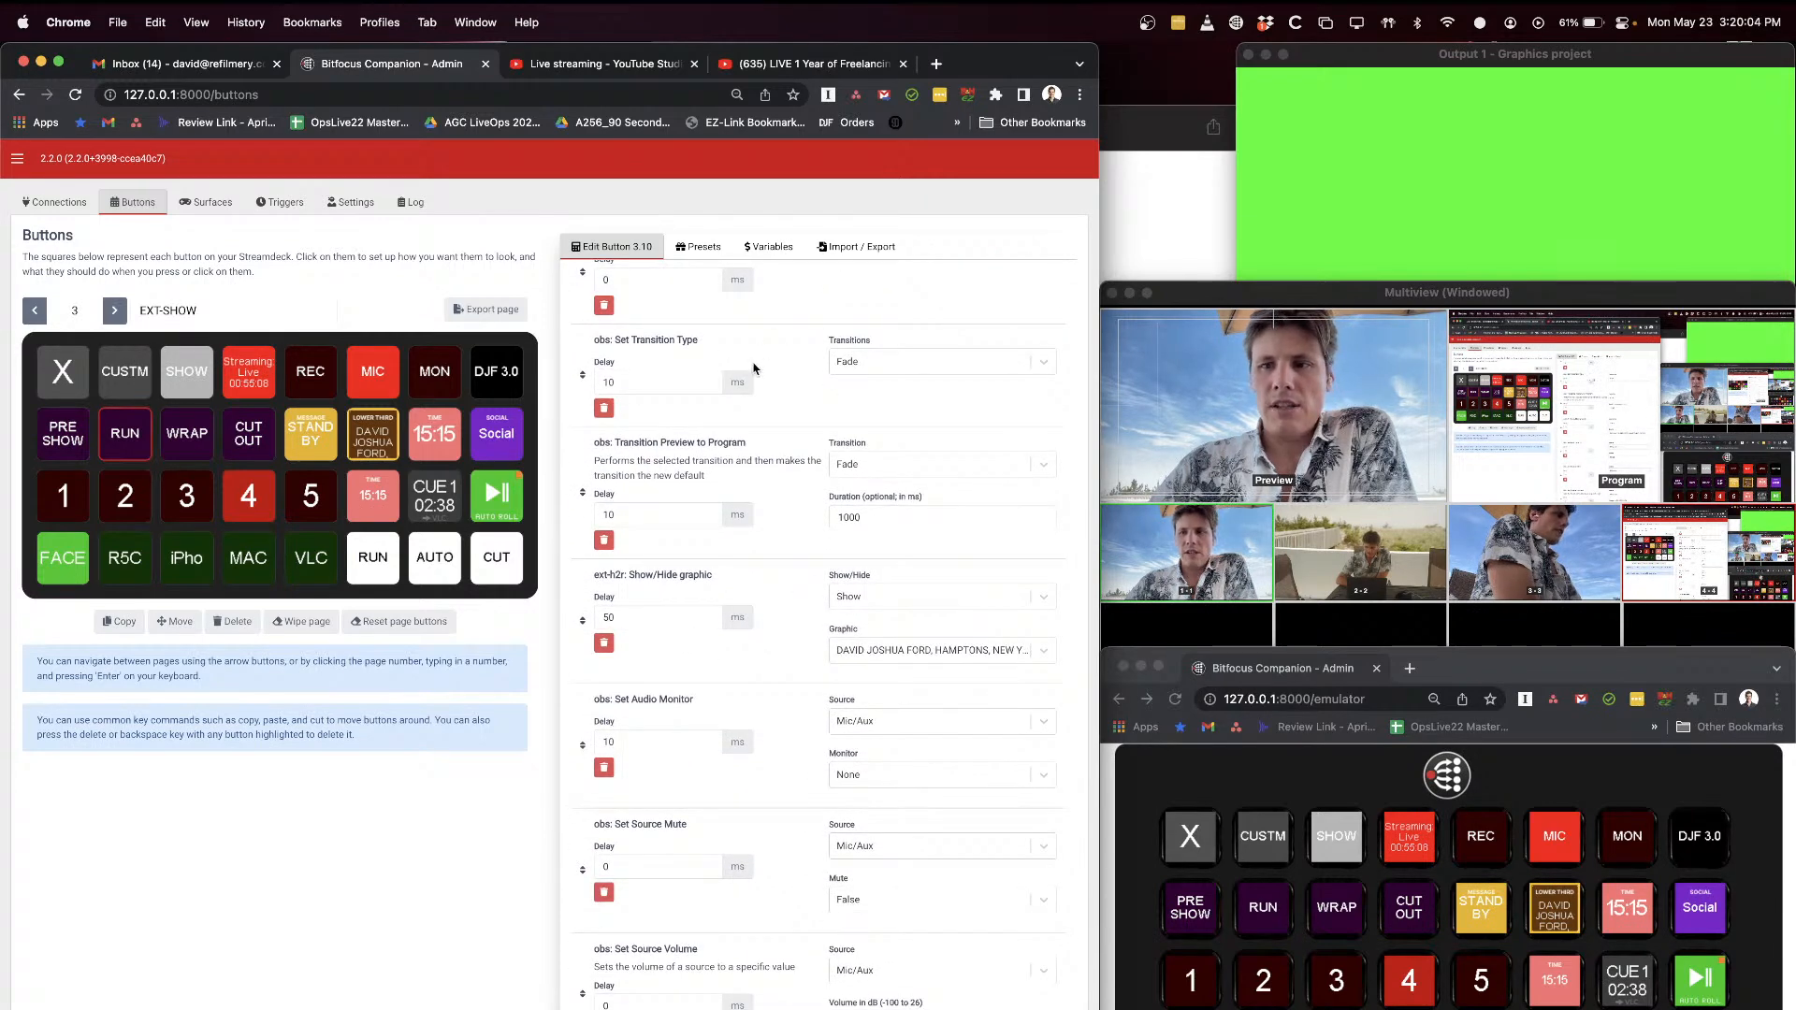
{"action": "scroll", "coordinate": [868, 440], "scroll_direction": "down", "scroll_amount": 1}
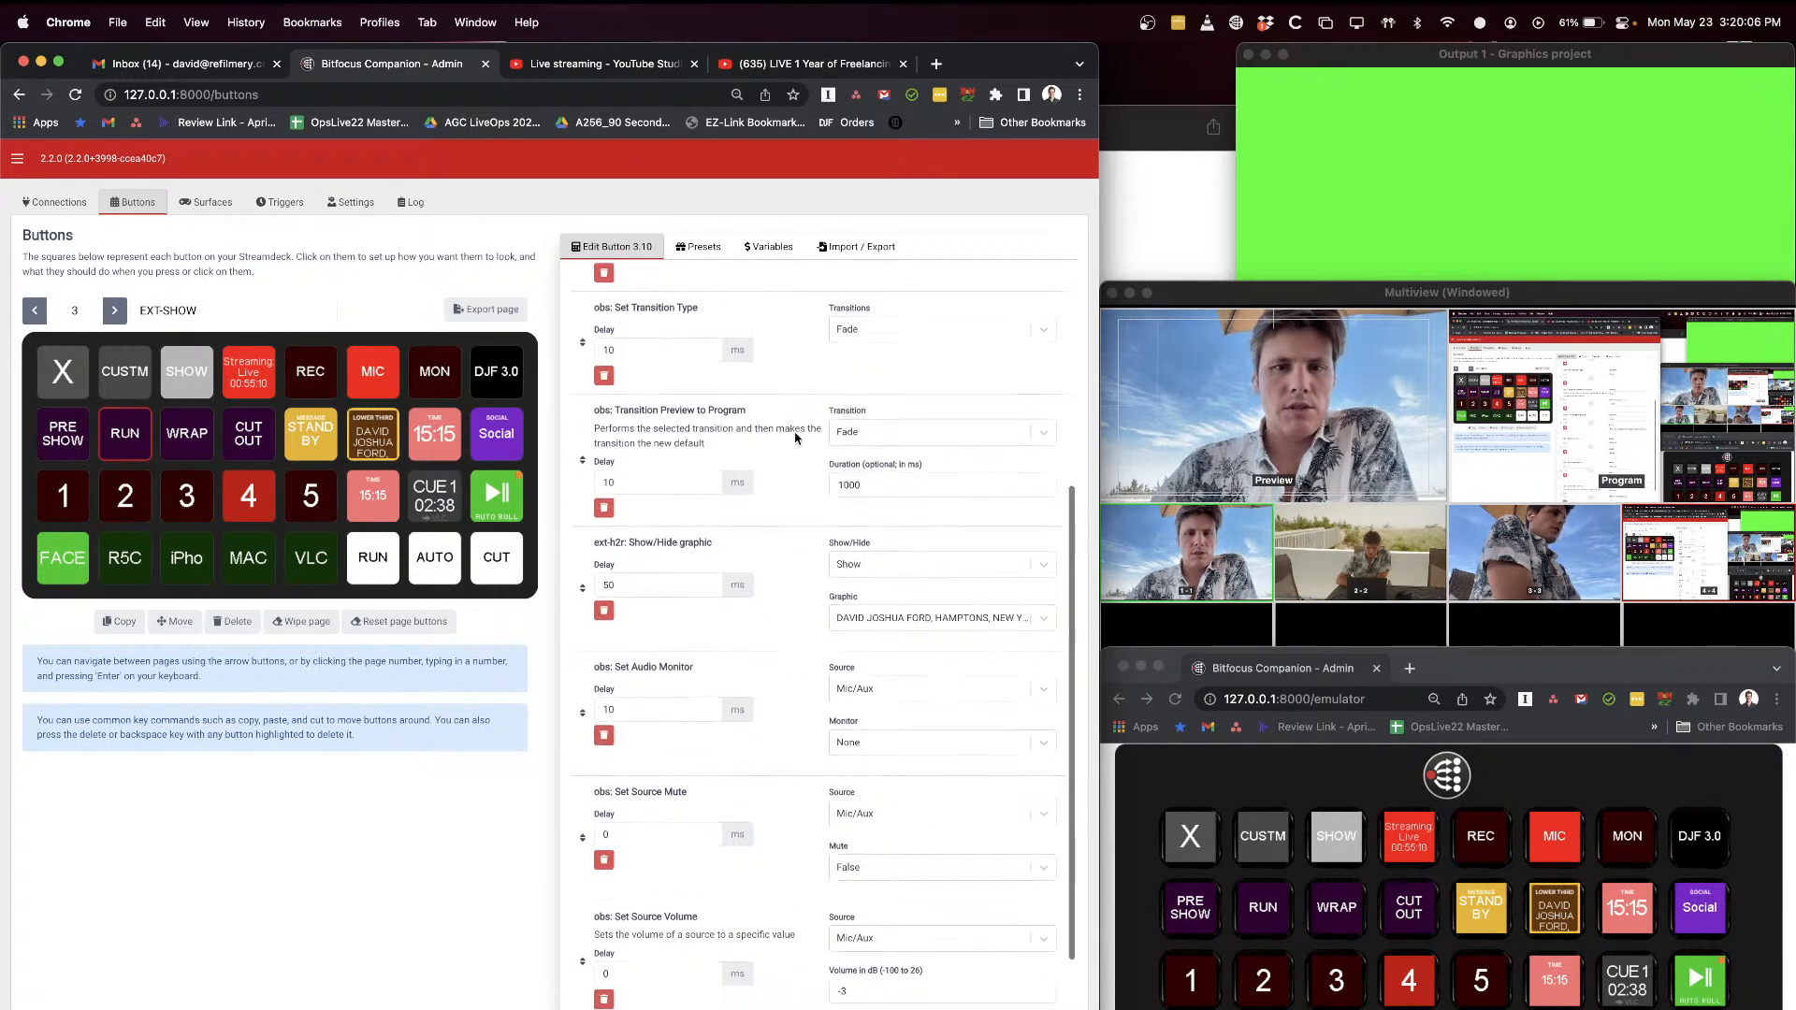
Step: Put the R5C camera in preview and list the graphics available for RUN's Show/Hide graphic action
{"action": "left_click", "coordinate": [1263, 1009]}
{"action": "left_click", "coordinate": [1263, 1008]}
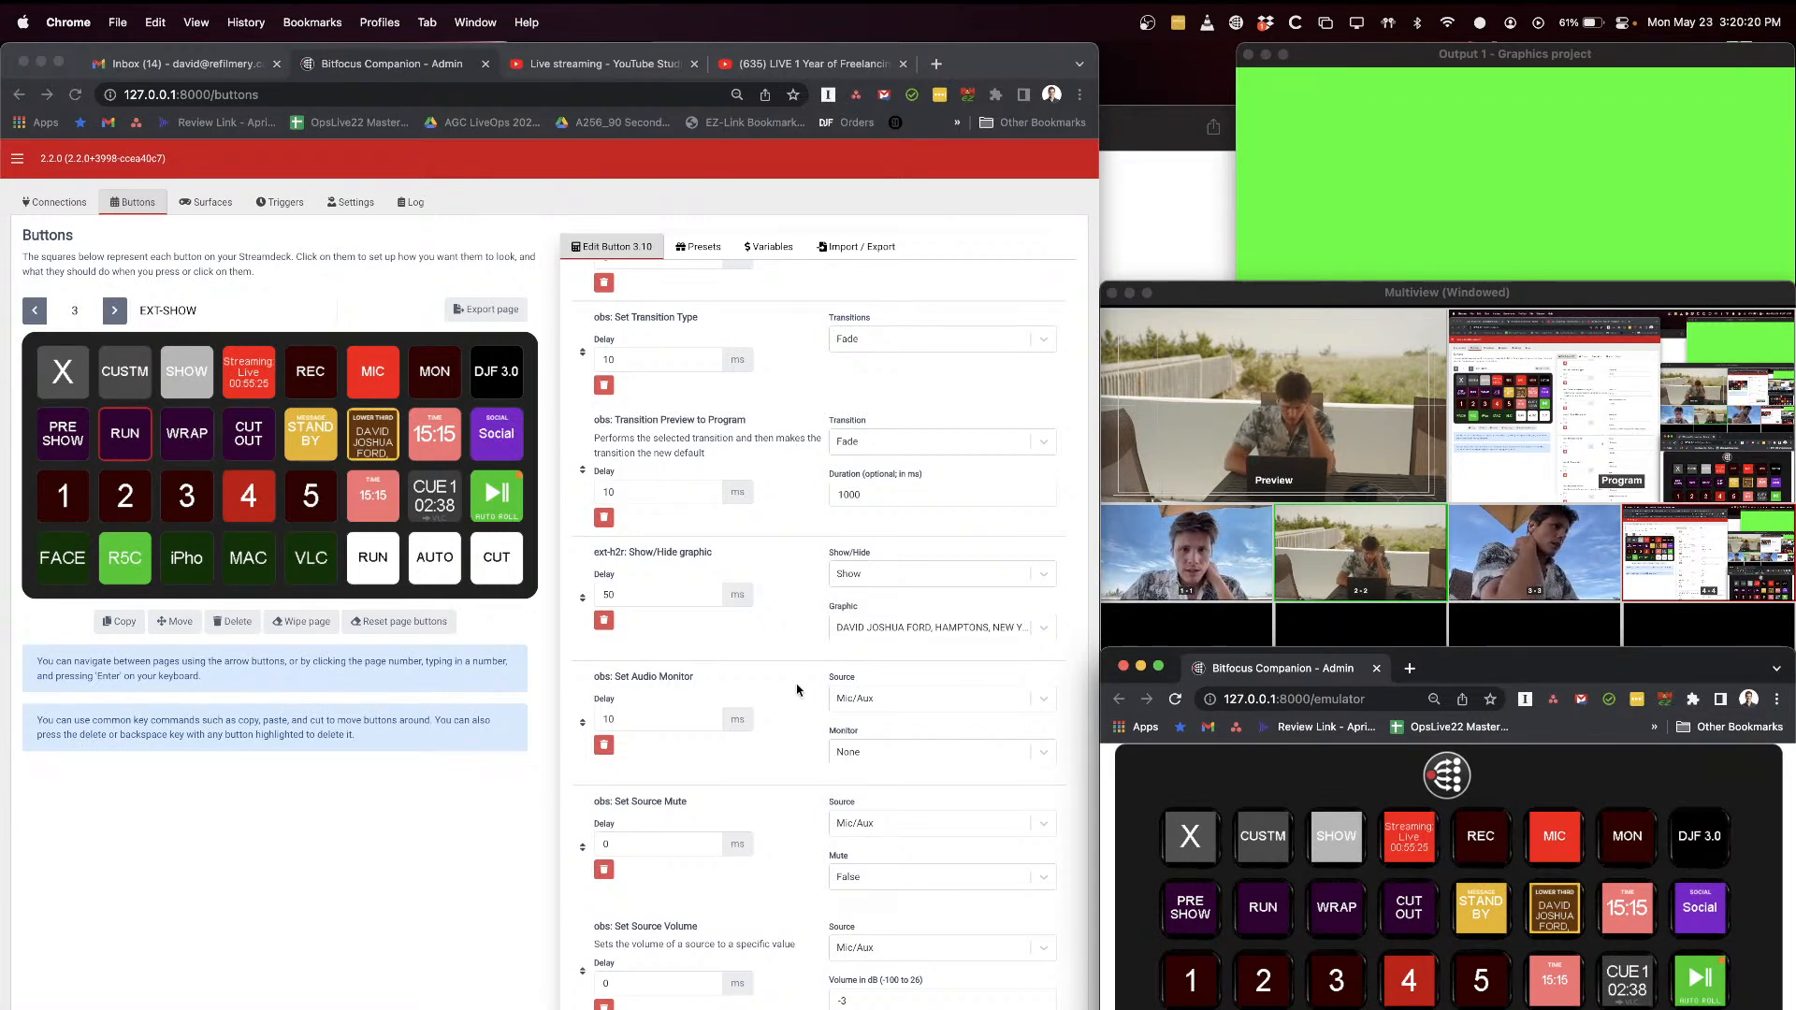
{"action": "left_click", "coordinate": [839, 622]}
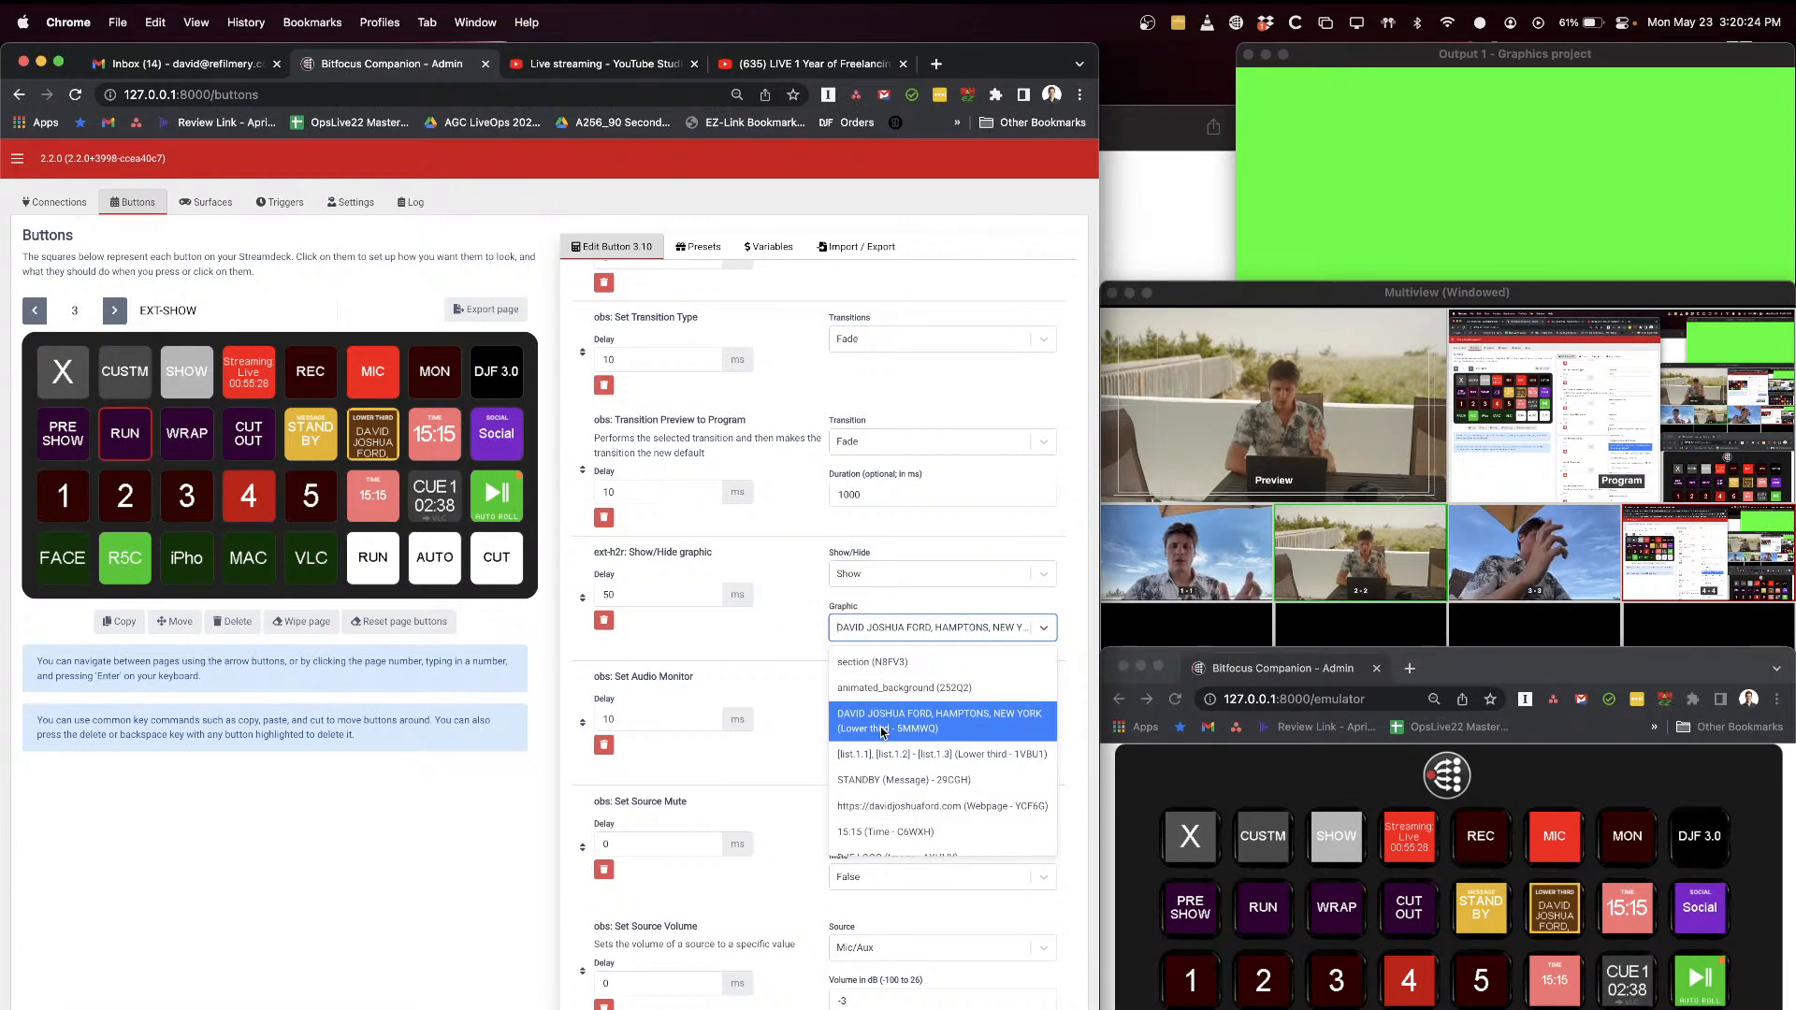
Step: Put the FACE camera in preview and examine RUN's Mic/Aux audio monitor, mute and volume actions
{"action": "left_click", "coordinate": [1137, 936]}
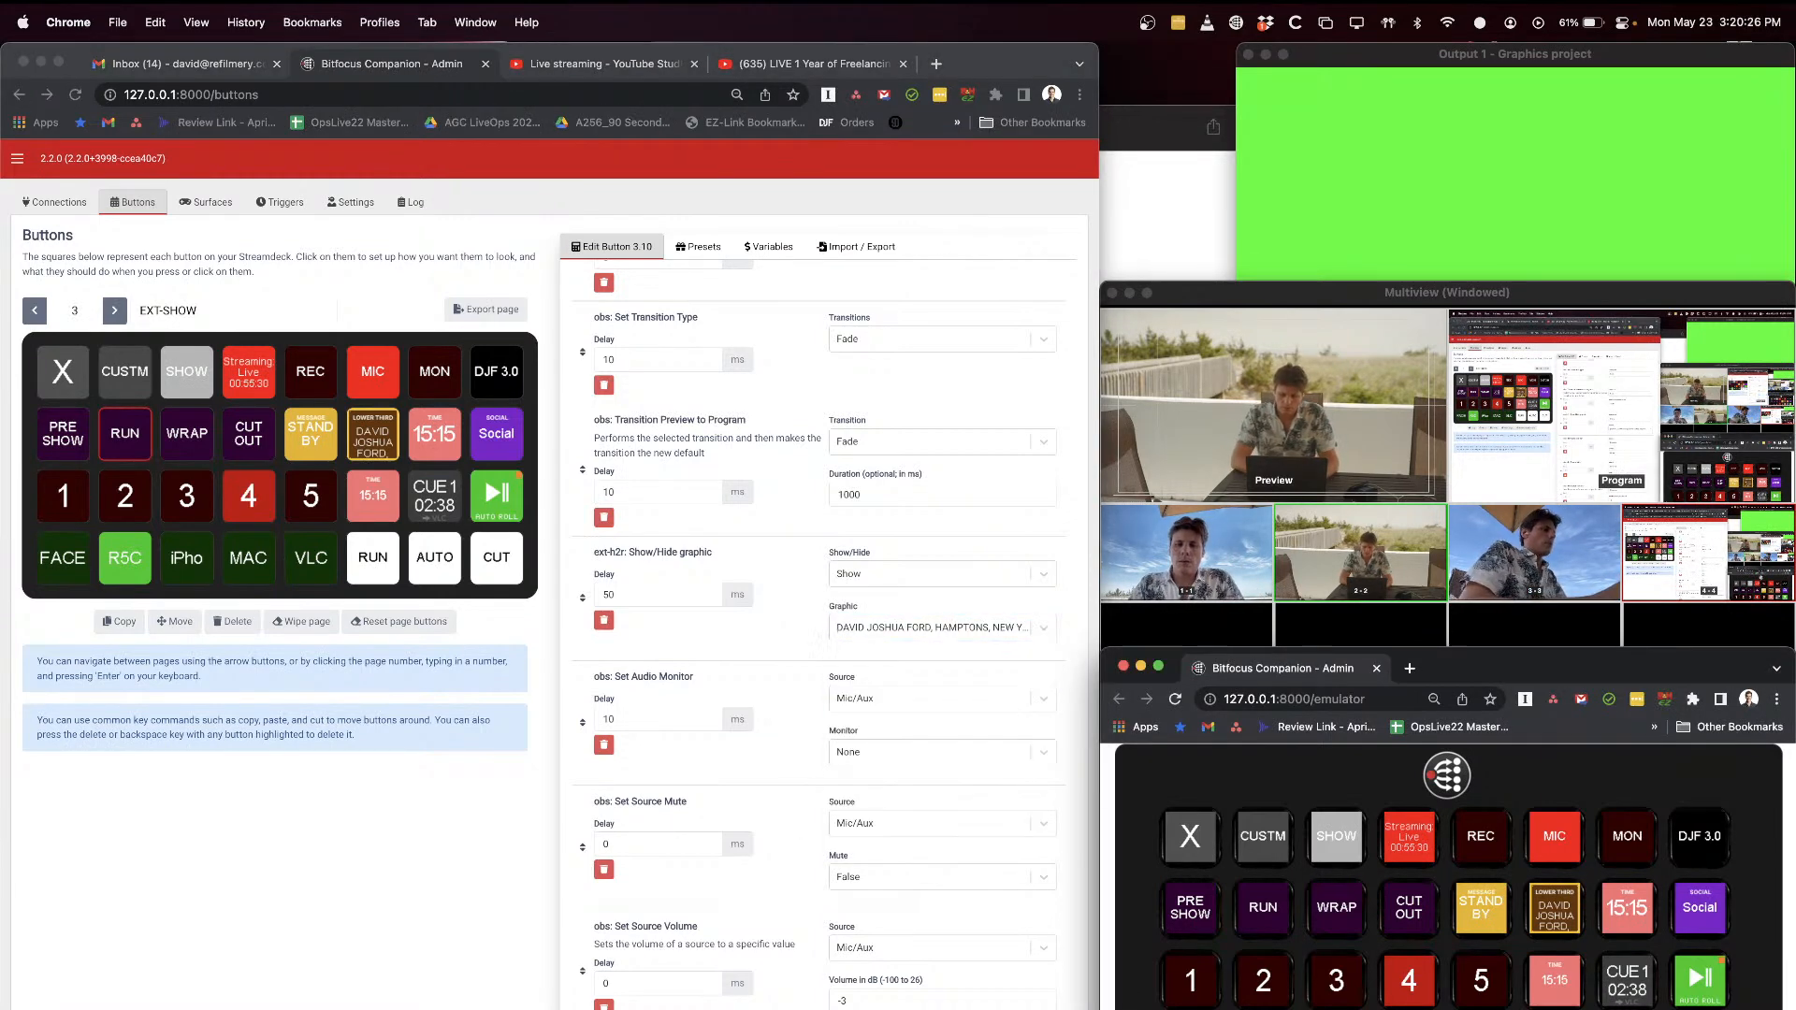
{"action": "key", "text": "z"}
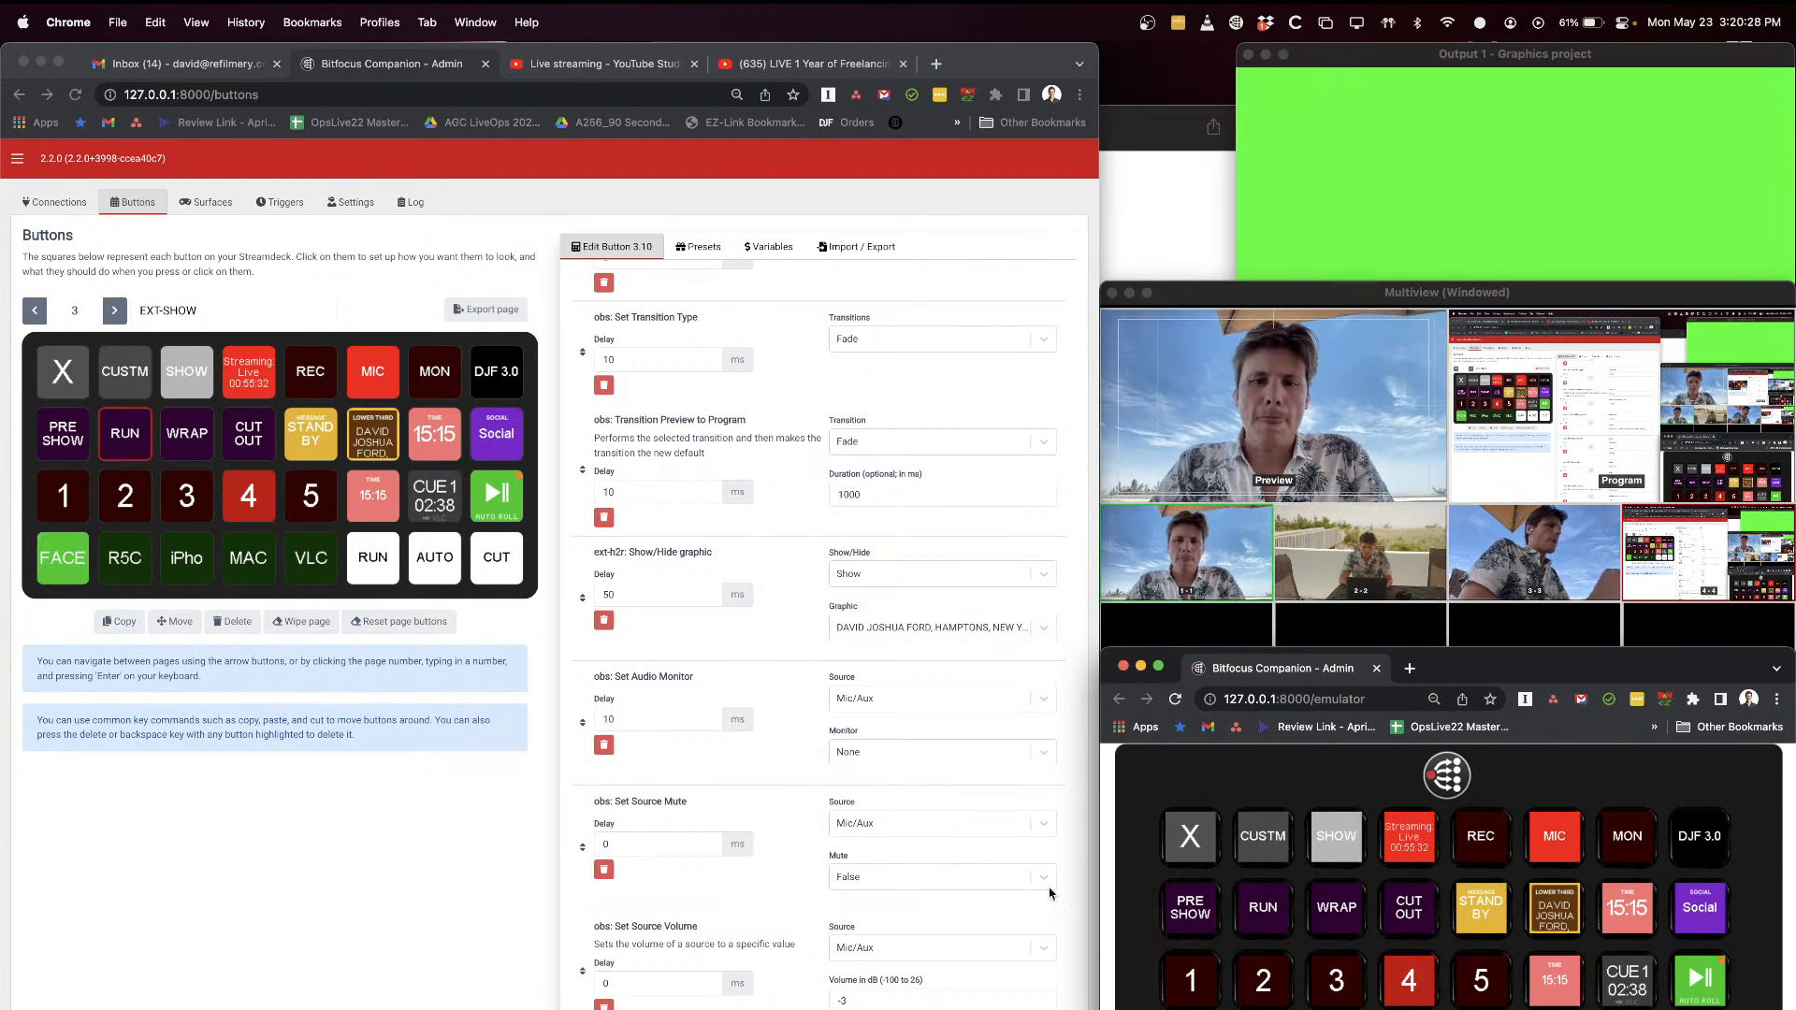
{"action": "scroll", "coordinate": [809, 674], "scroll_direction": "down", "scroll_amount": 3}
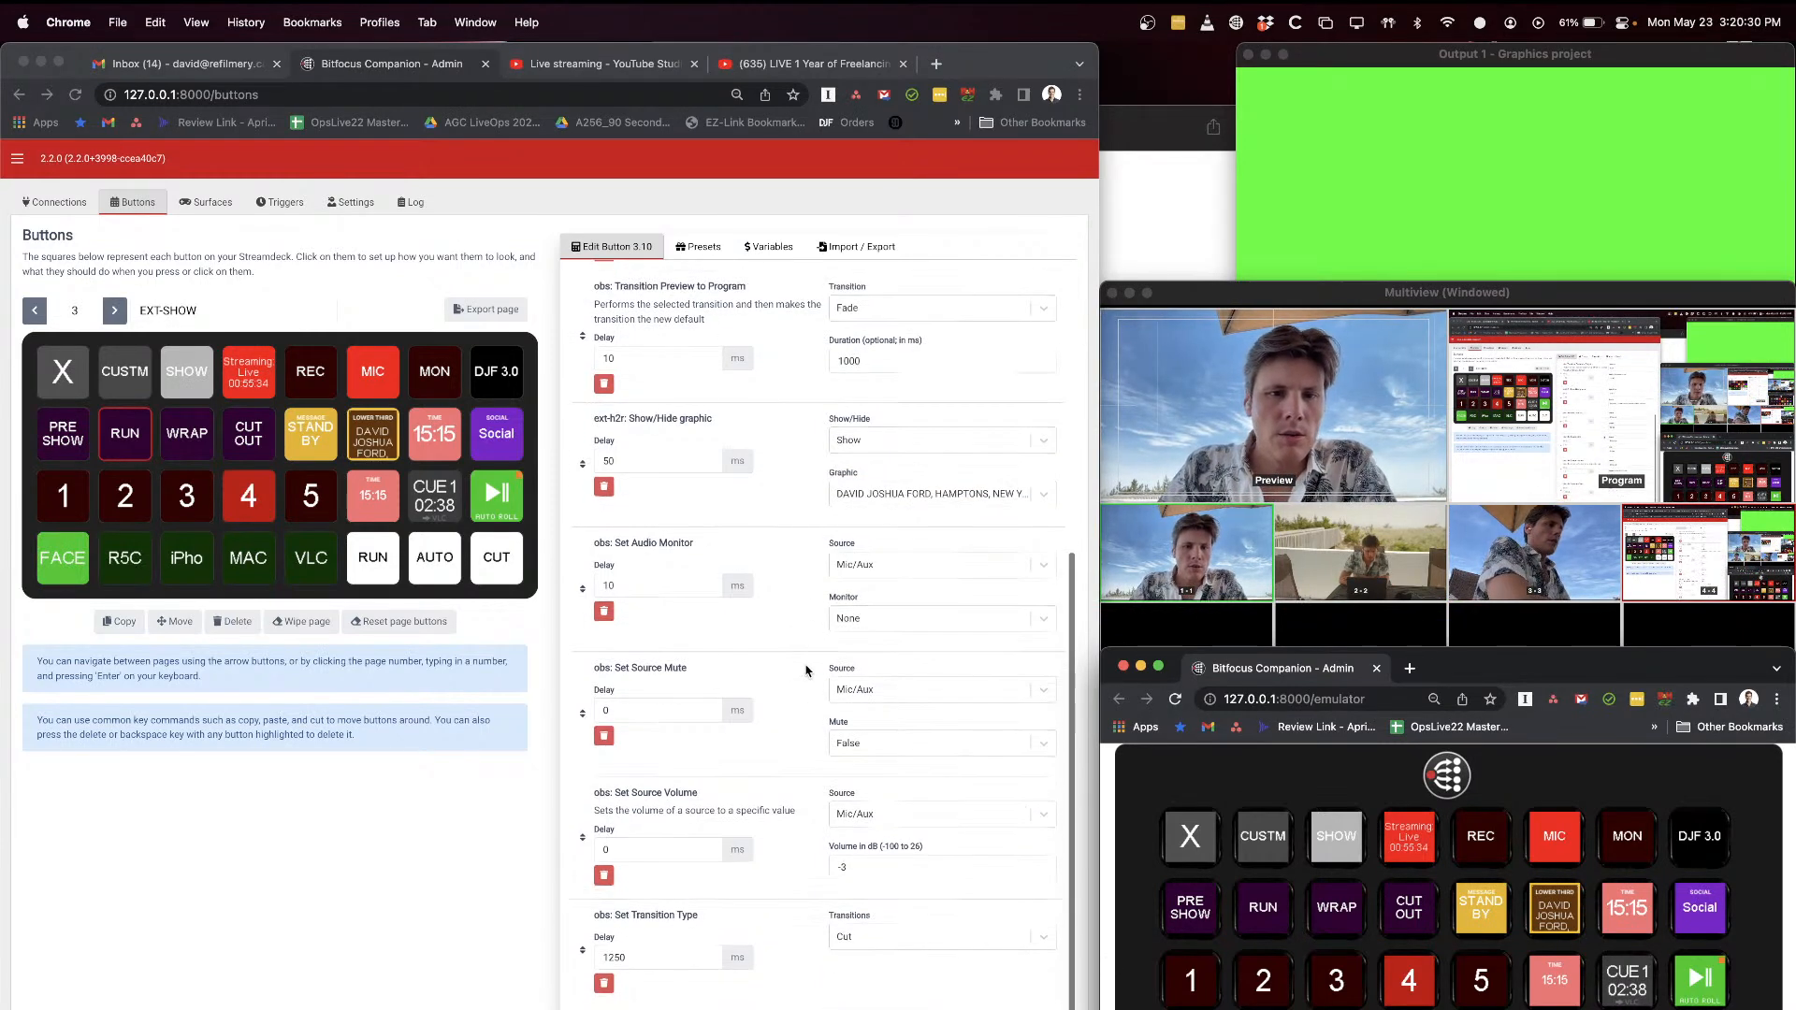
{"action": "scroll", "coordinate": [791, 563], "scroll_direction": "down", "scroll_amount": 1}
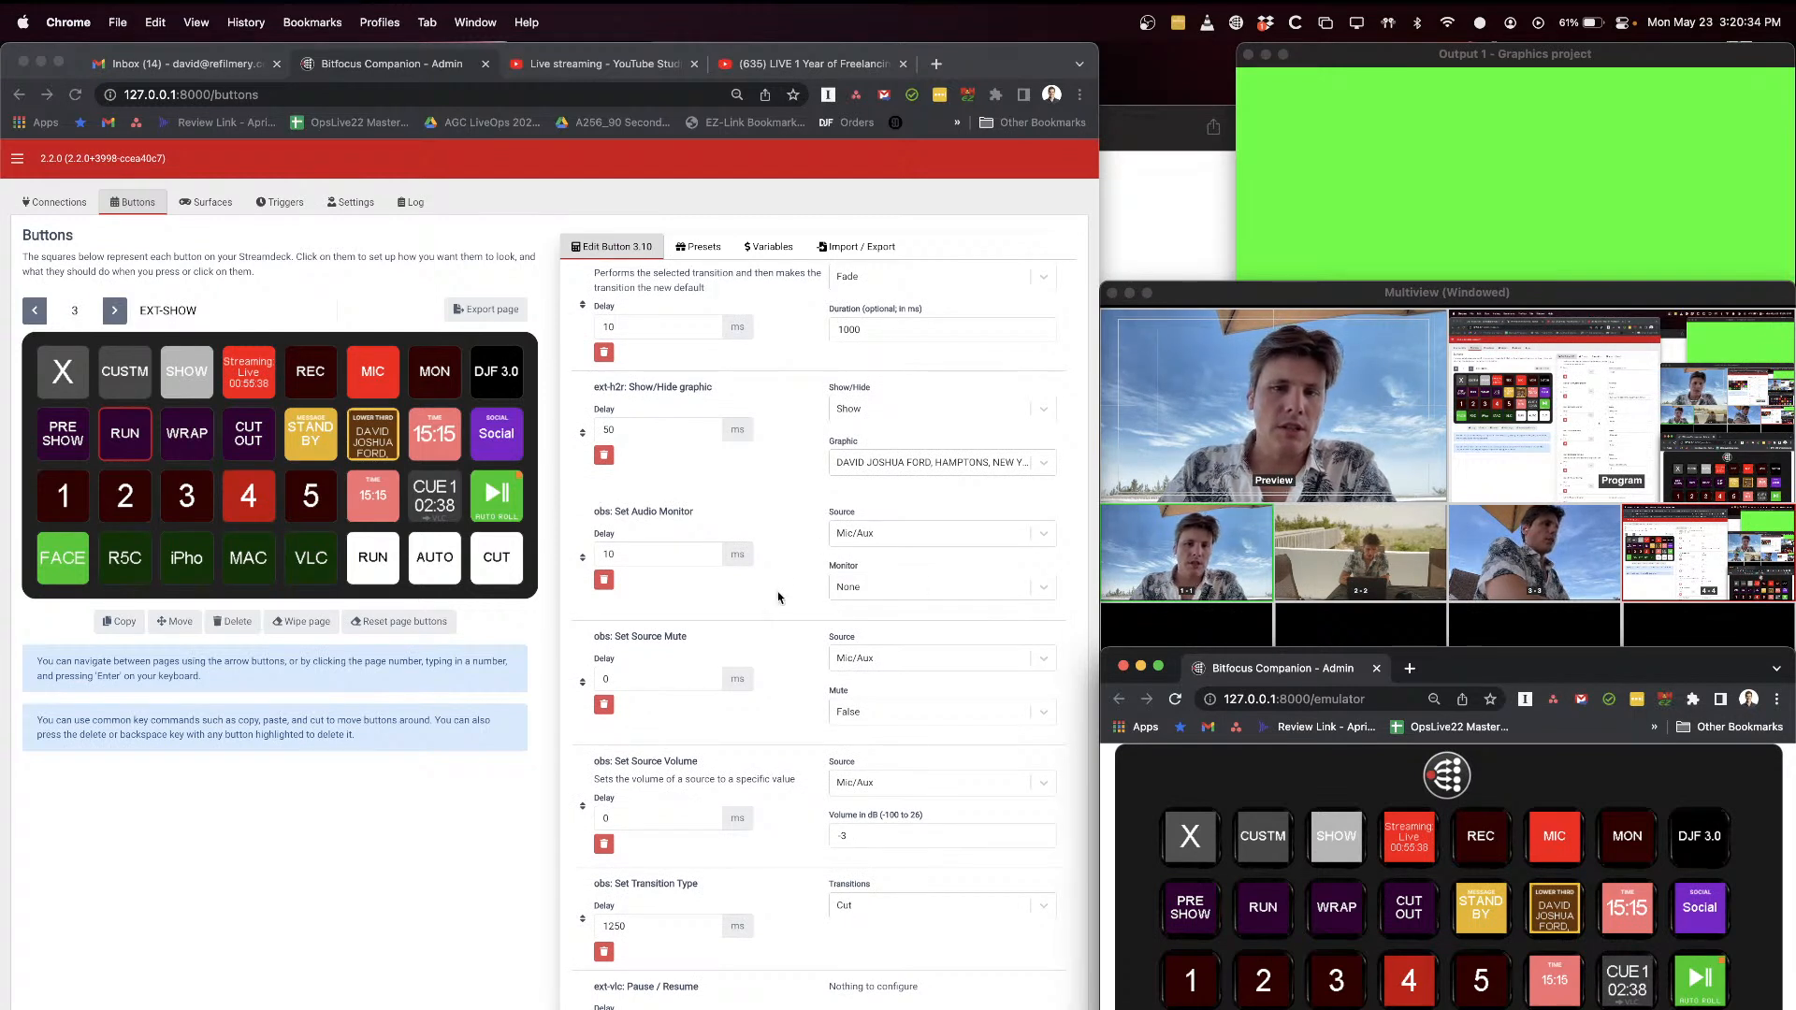
Step: Leave the Show/Hide graphic action's settings as they are and put the R5C camera back in preview
{"action": "left_click", "coordinate": [796, 541]}
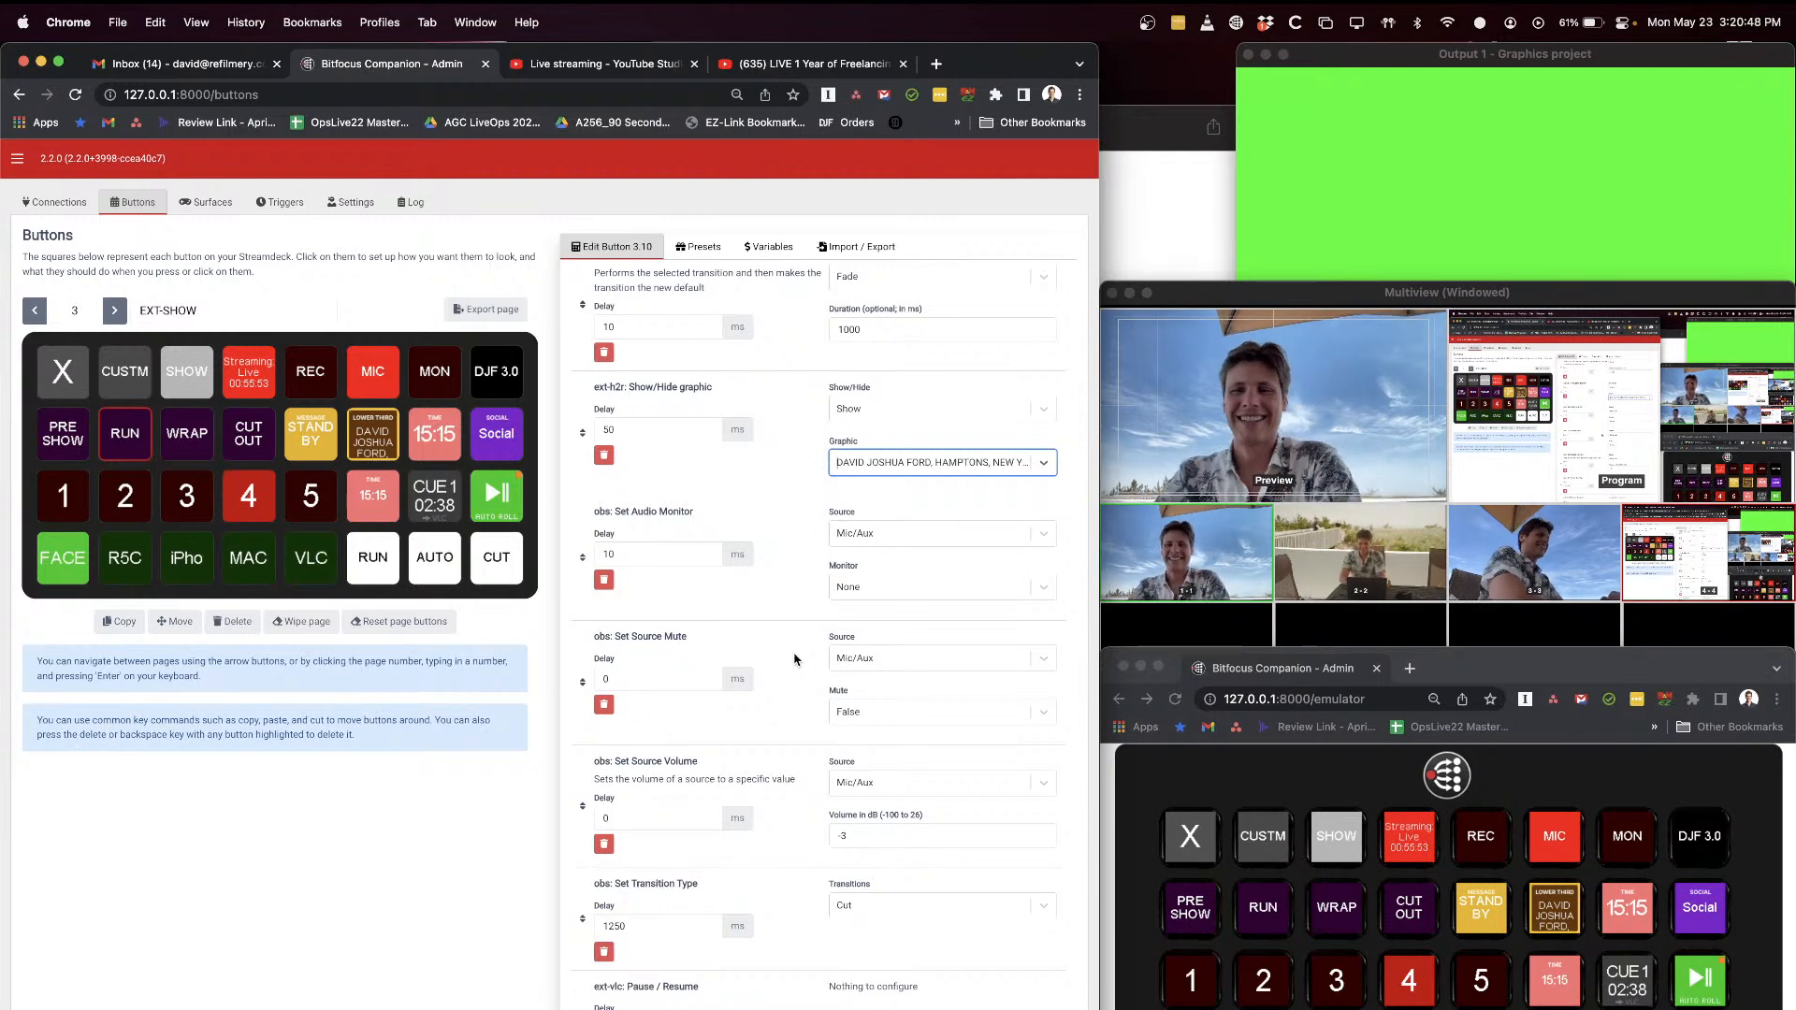
{"action": "left_click", "coordinate": [1343, 984]}
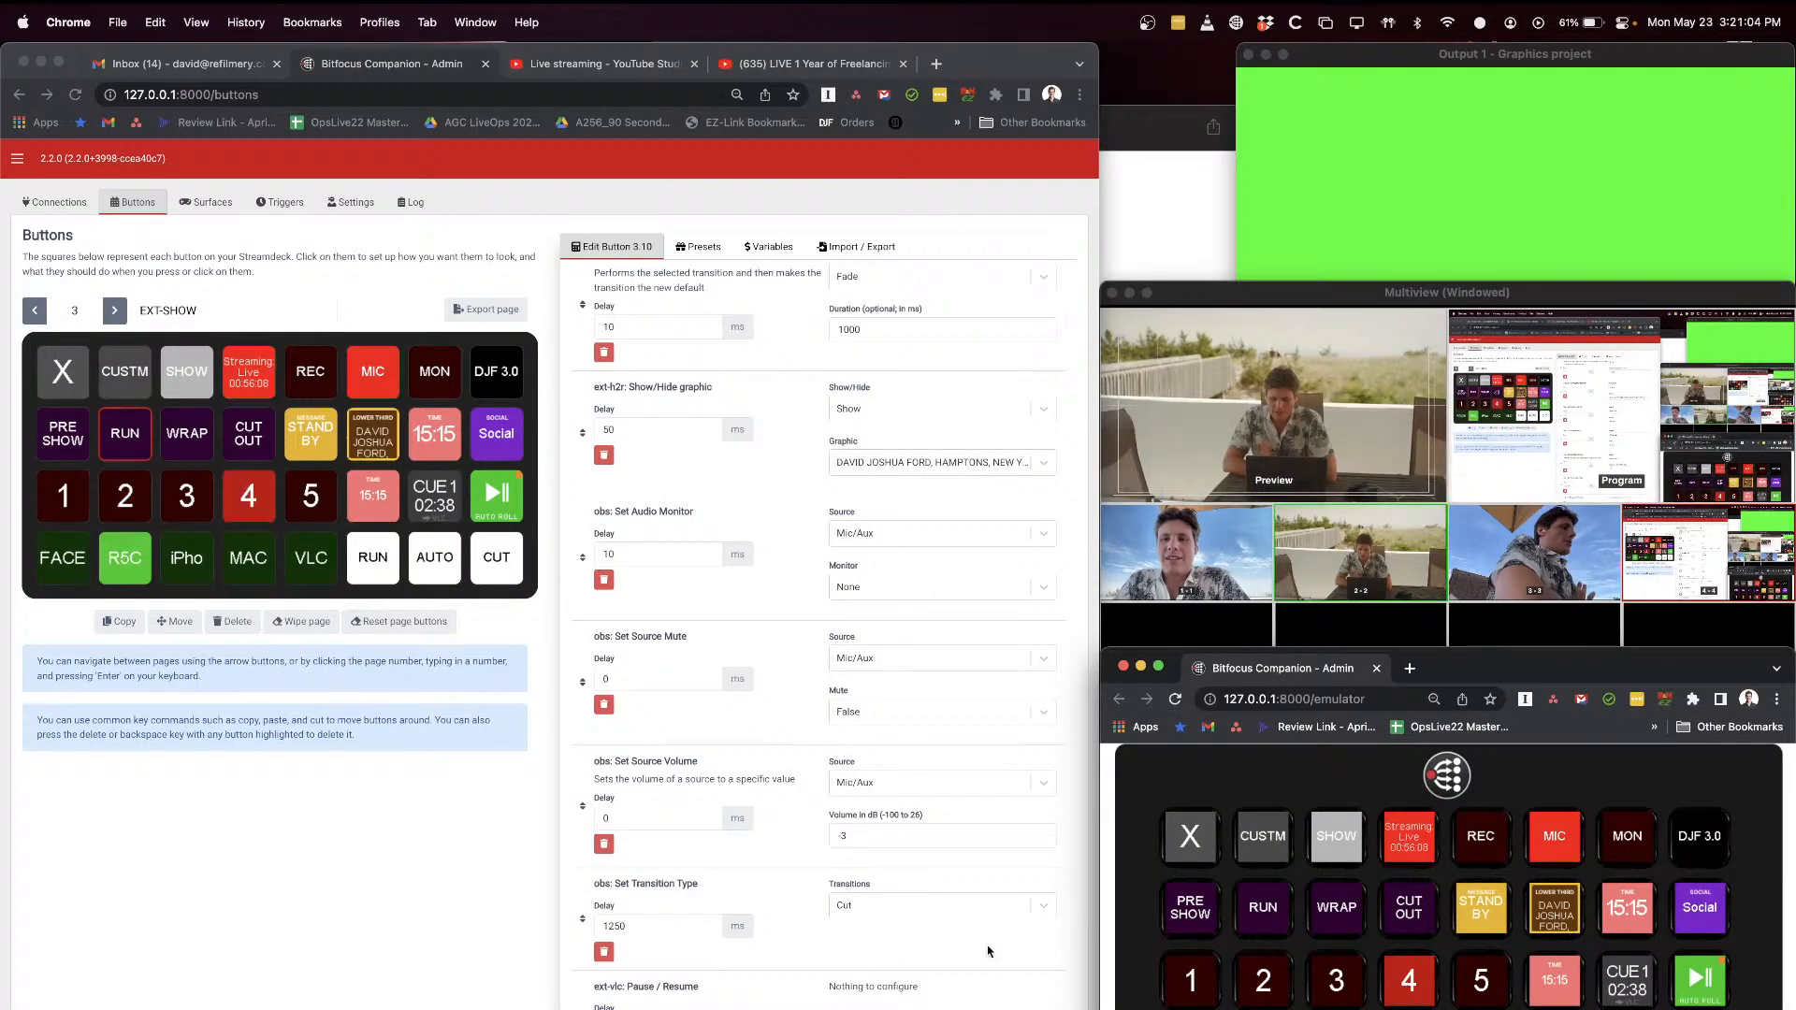
Step: Review the remaining RUN press actions, from the audio settings to Set Transition Type and the VLC Pause / Resume delay
{"action": "left_click", "coordinate": [790, 574]}
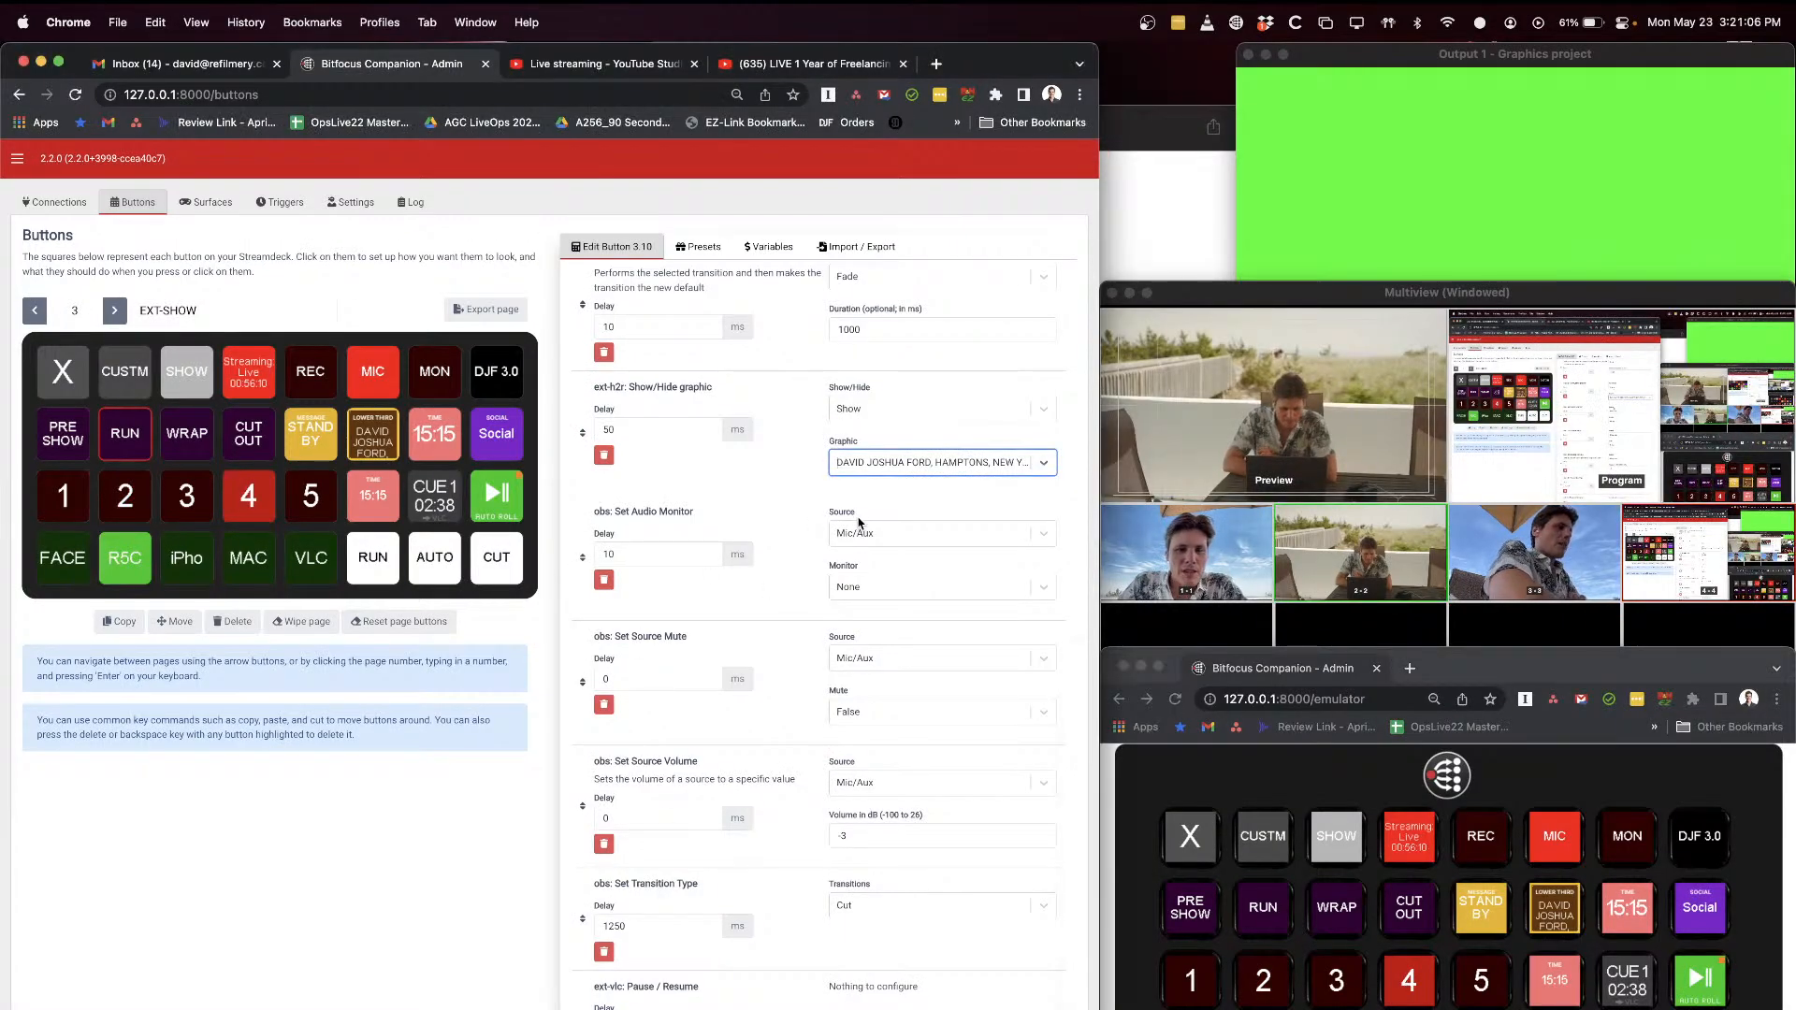
{"action": "scroll", "coordinate": [859, 521], "scroll_direction": "down", "scroll_amount": 2}
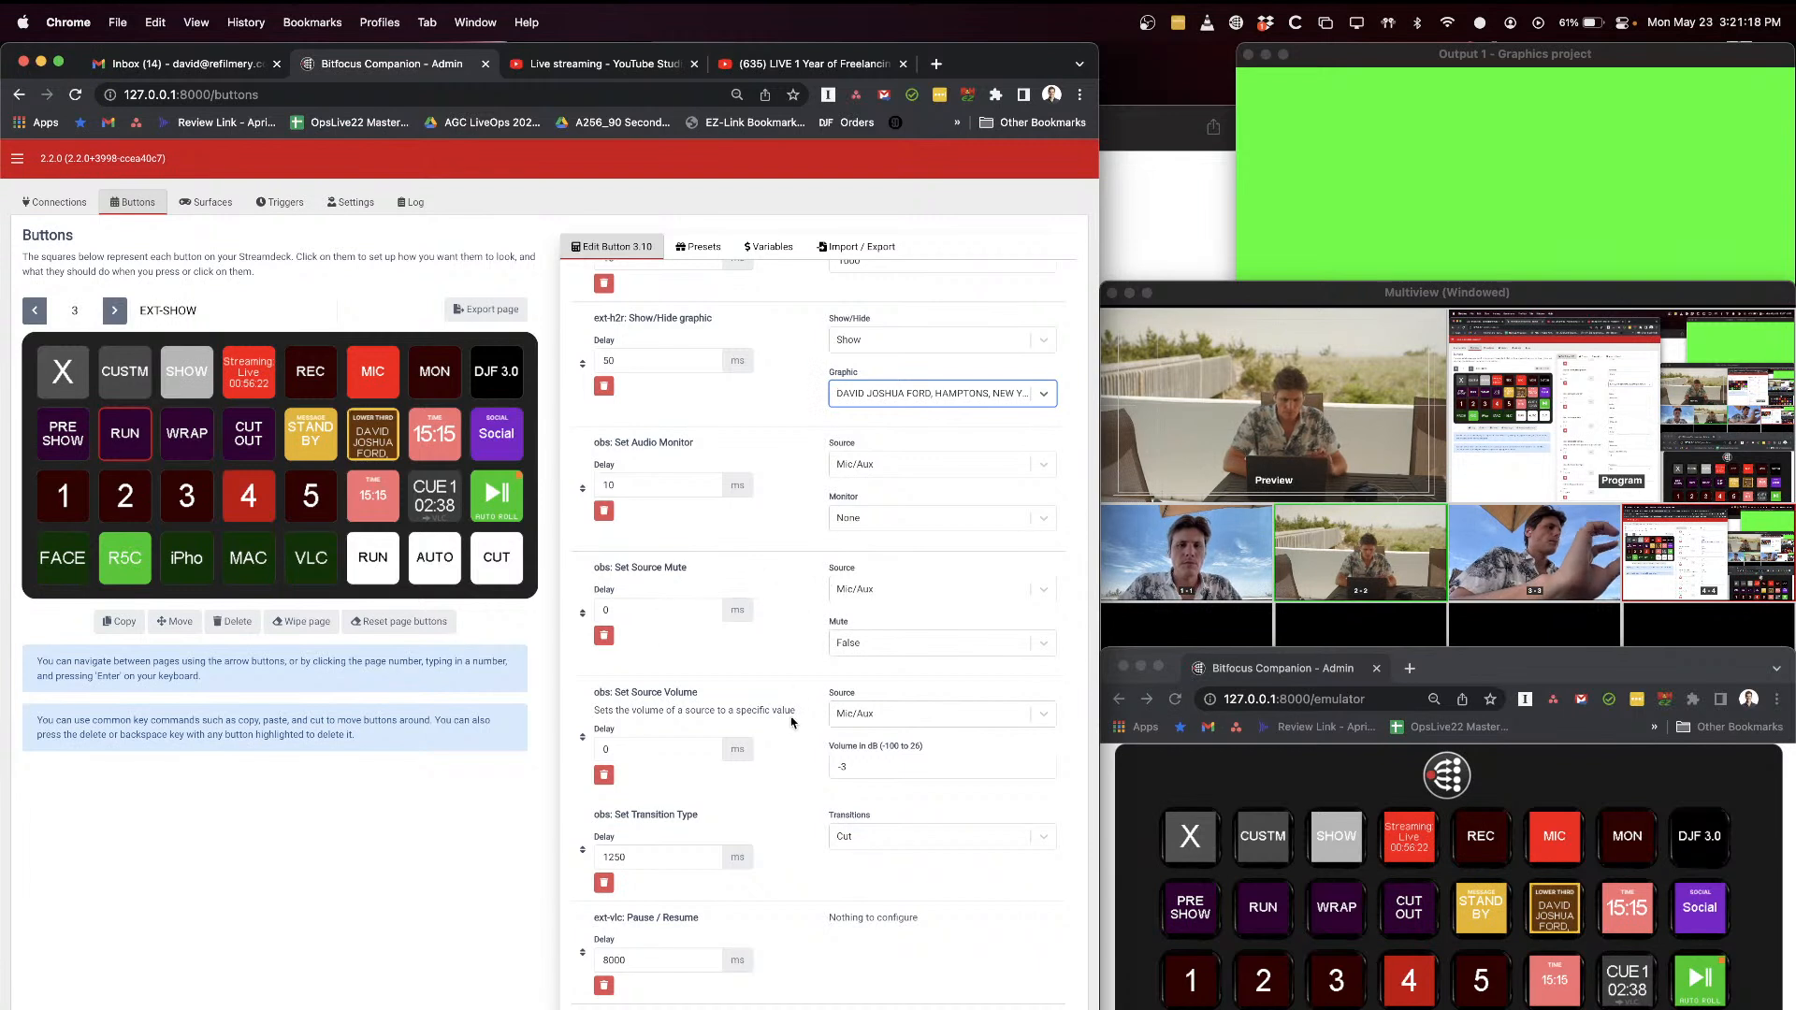
{"action": "scroll", "coordinate": [790, 674], "scroll_direction": "down", "scroll_amount": 2}
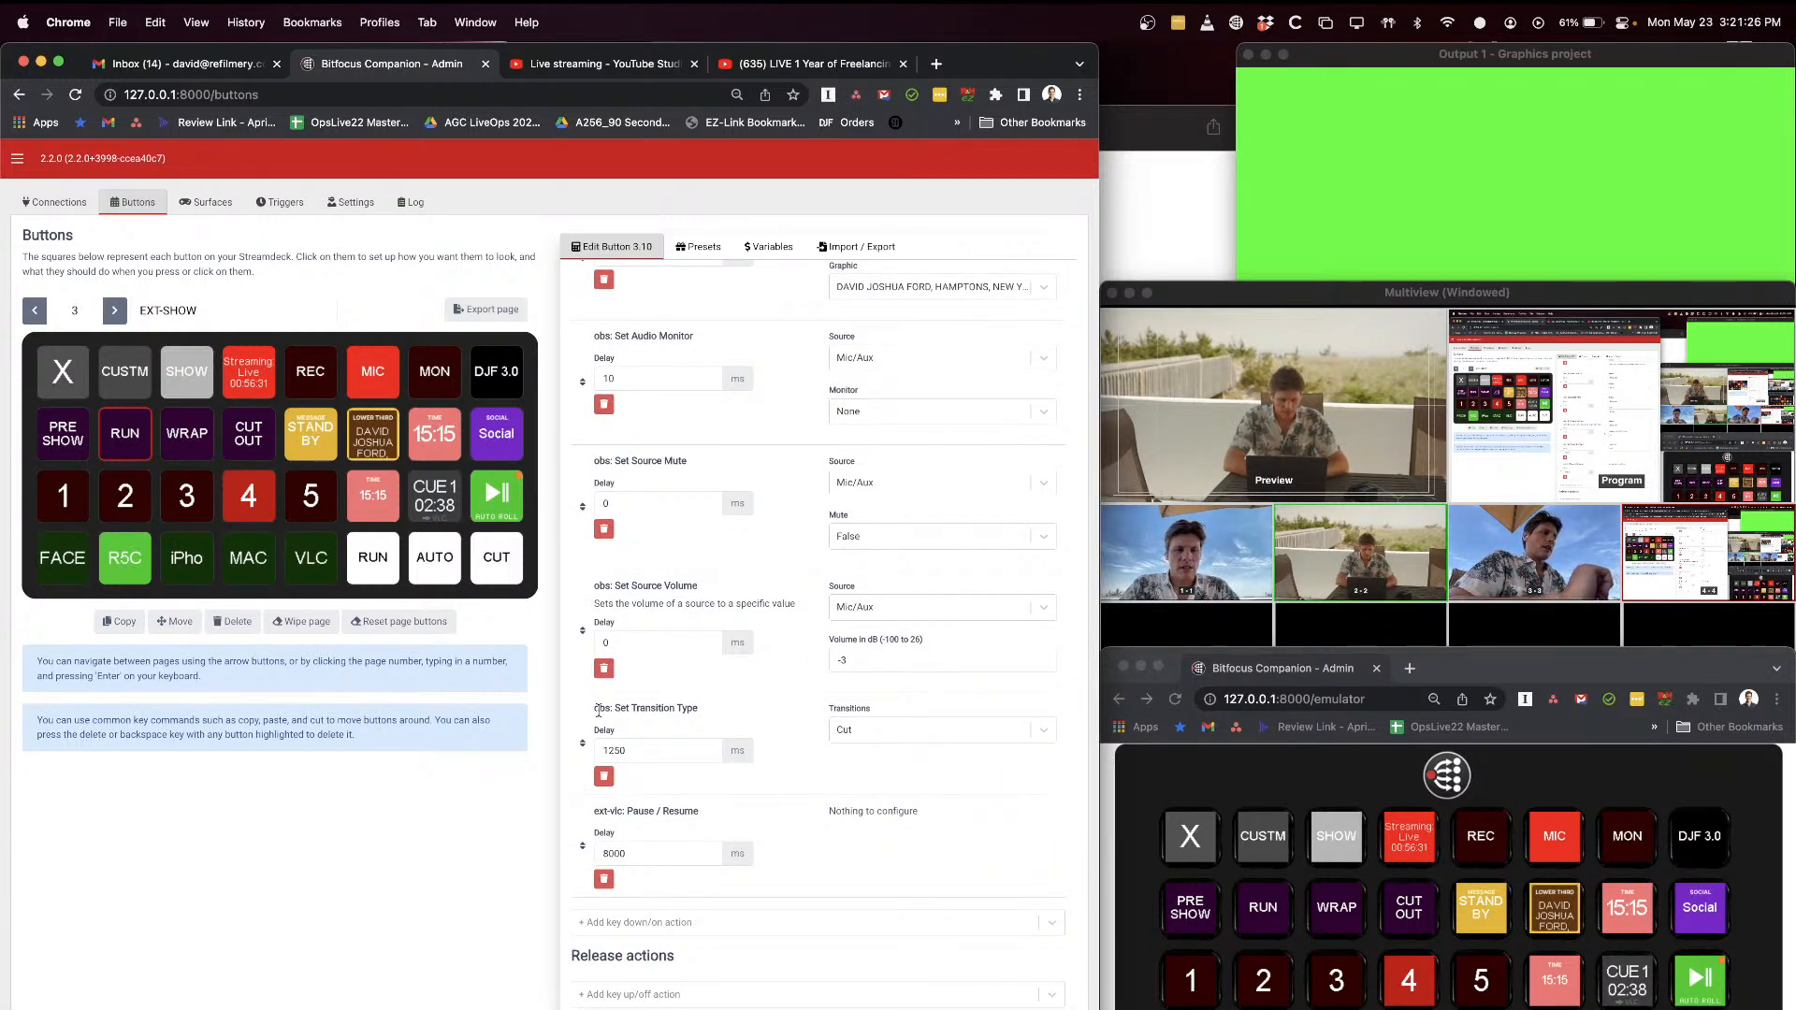
{"action": "left_click_drag", "start_coordinate": [594, 712], "coordinate": [707, 716]}
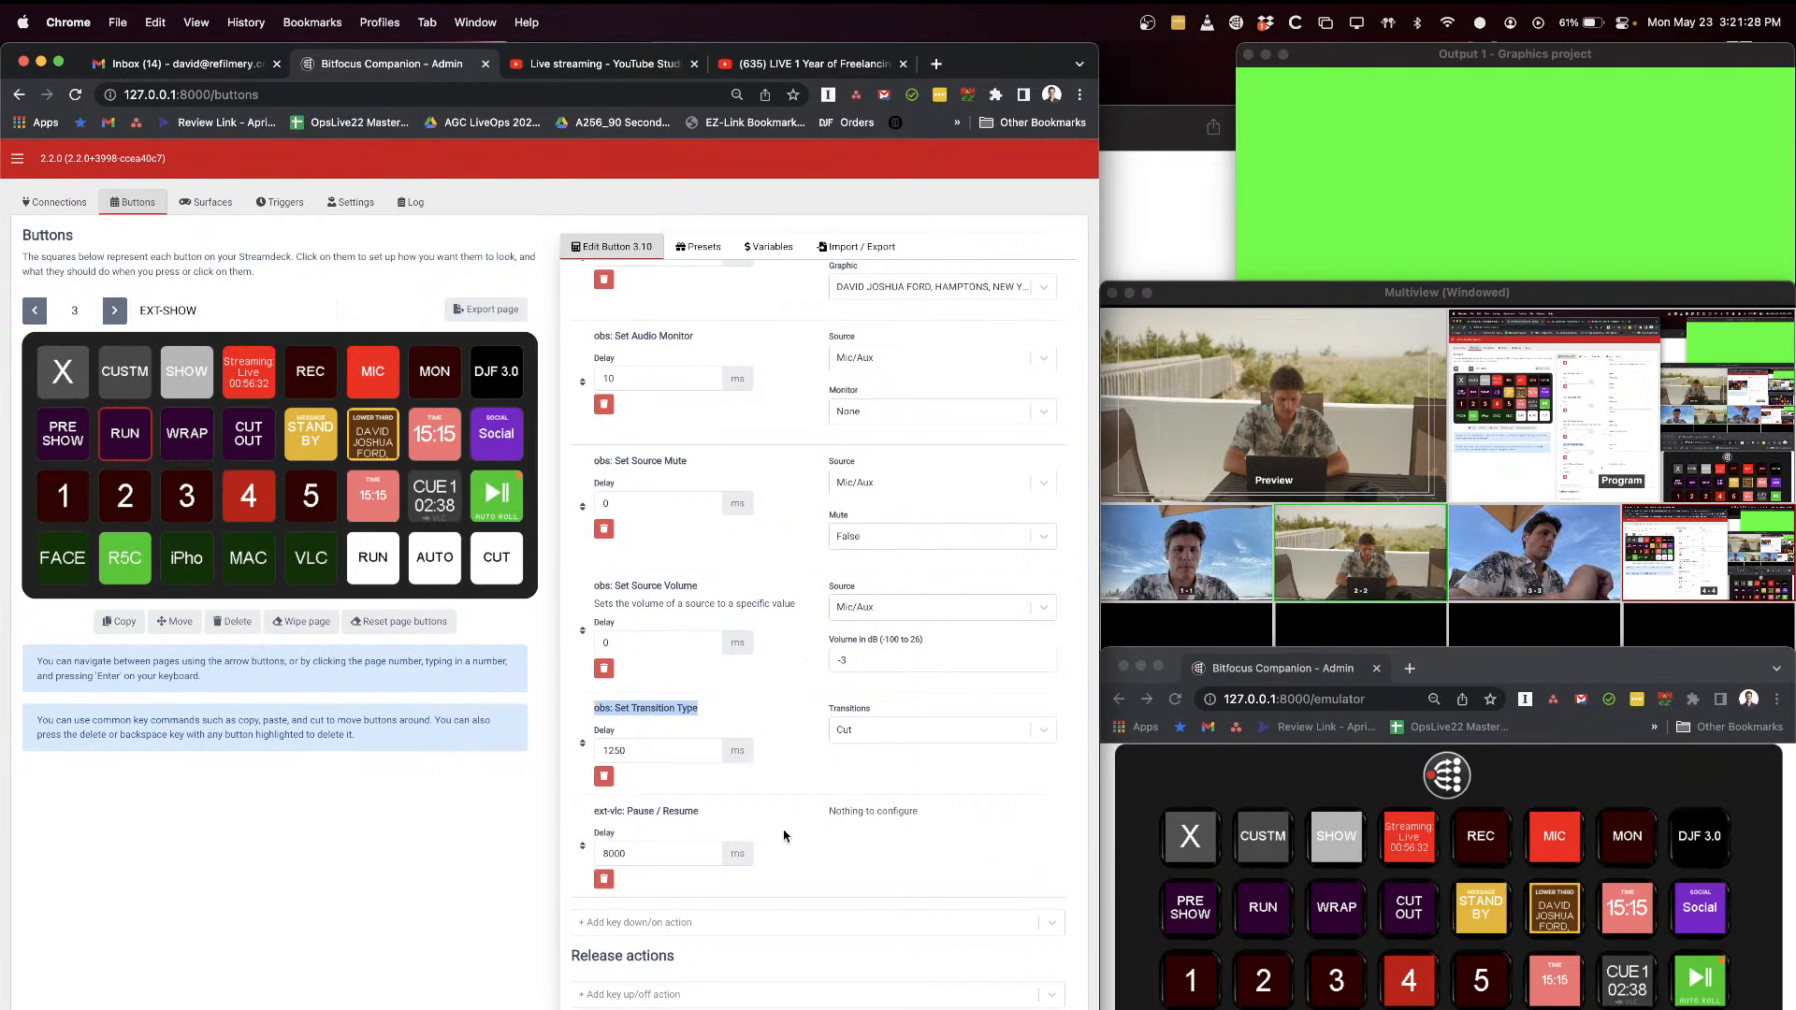
{"action": "double_click", "coordinate": [606, 852]}
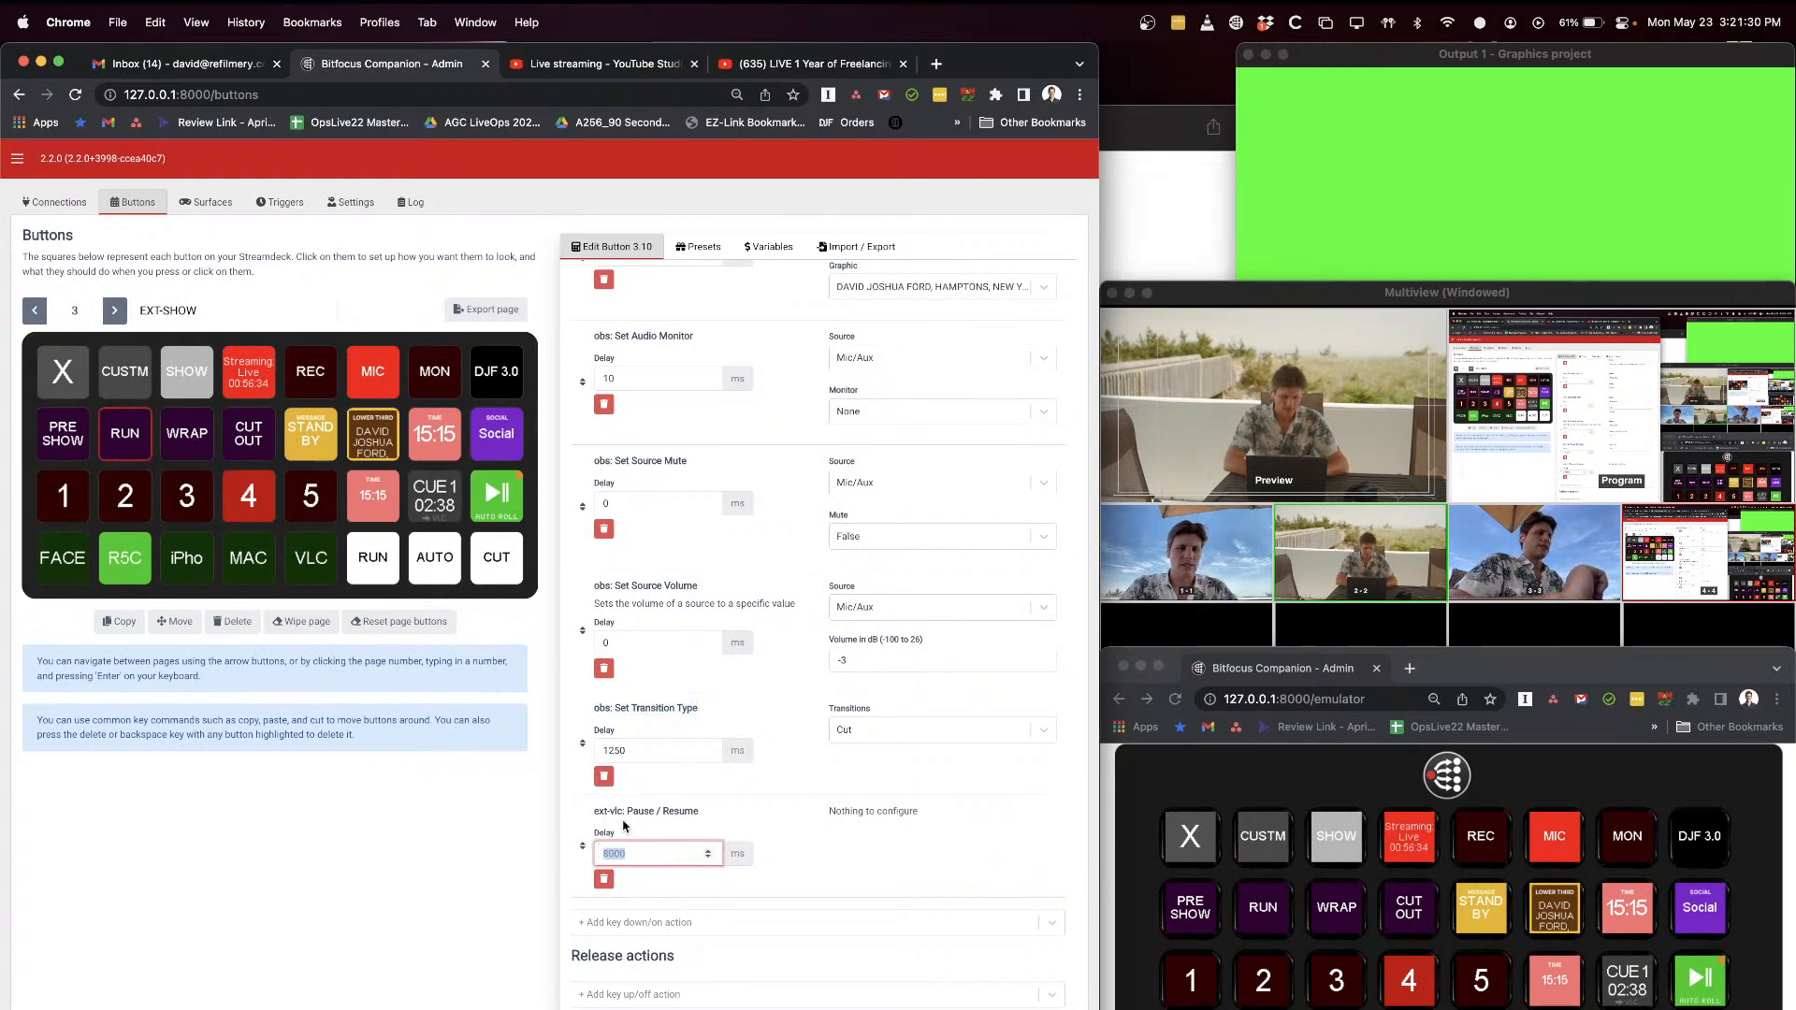
{"action": "left_click_drag", "start_coordinate": [594, 810], "coordinate": [690, 811]}
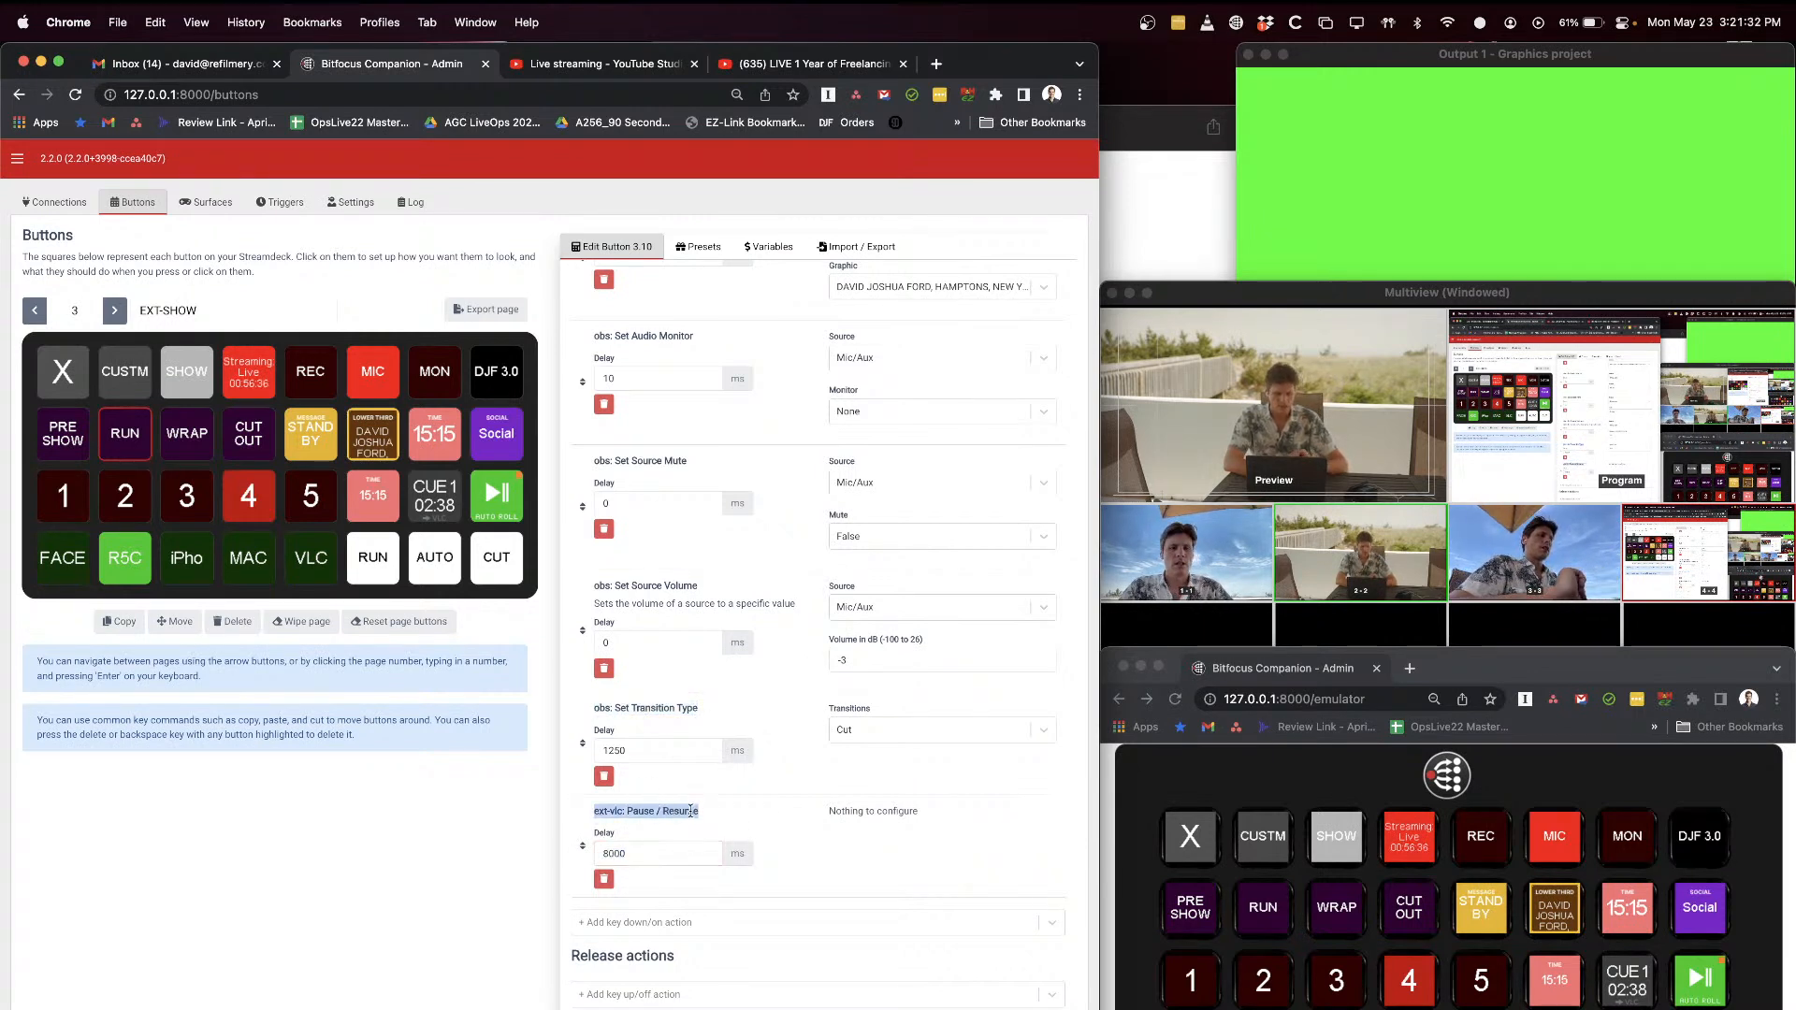
{"action": "left_click", "coordinate": [691, 811]}
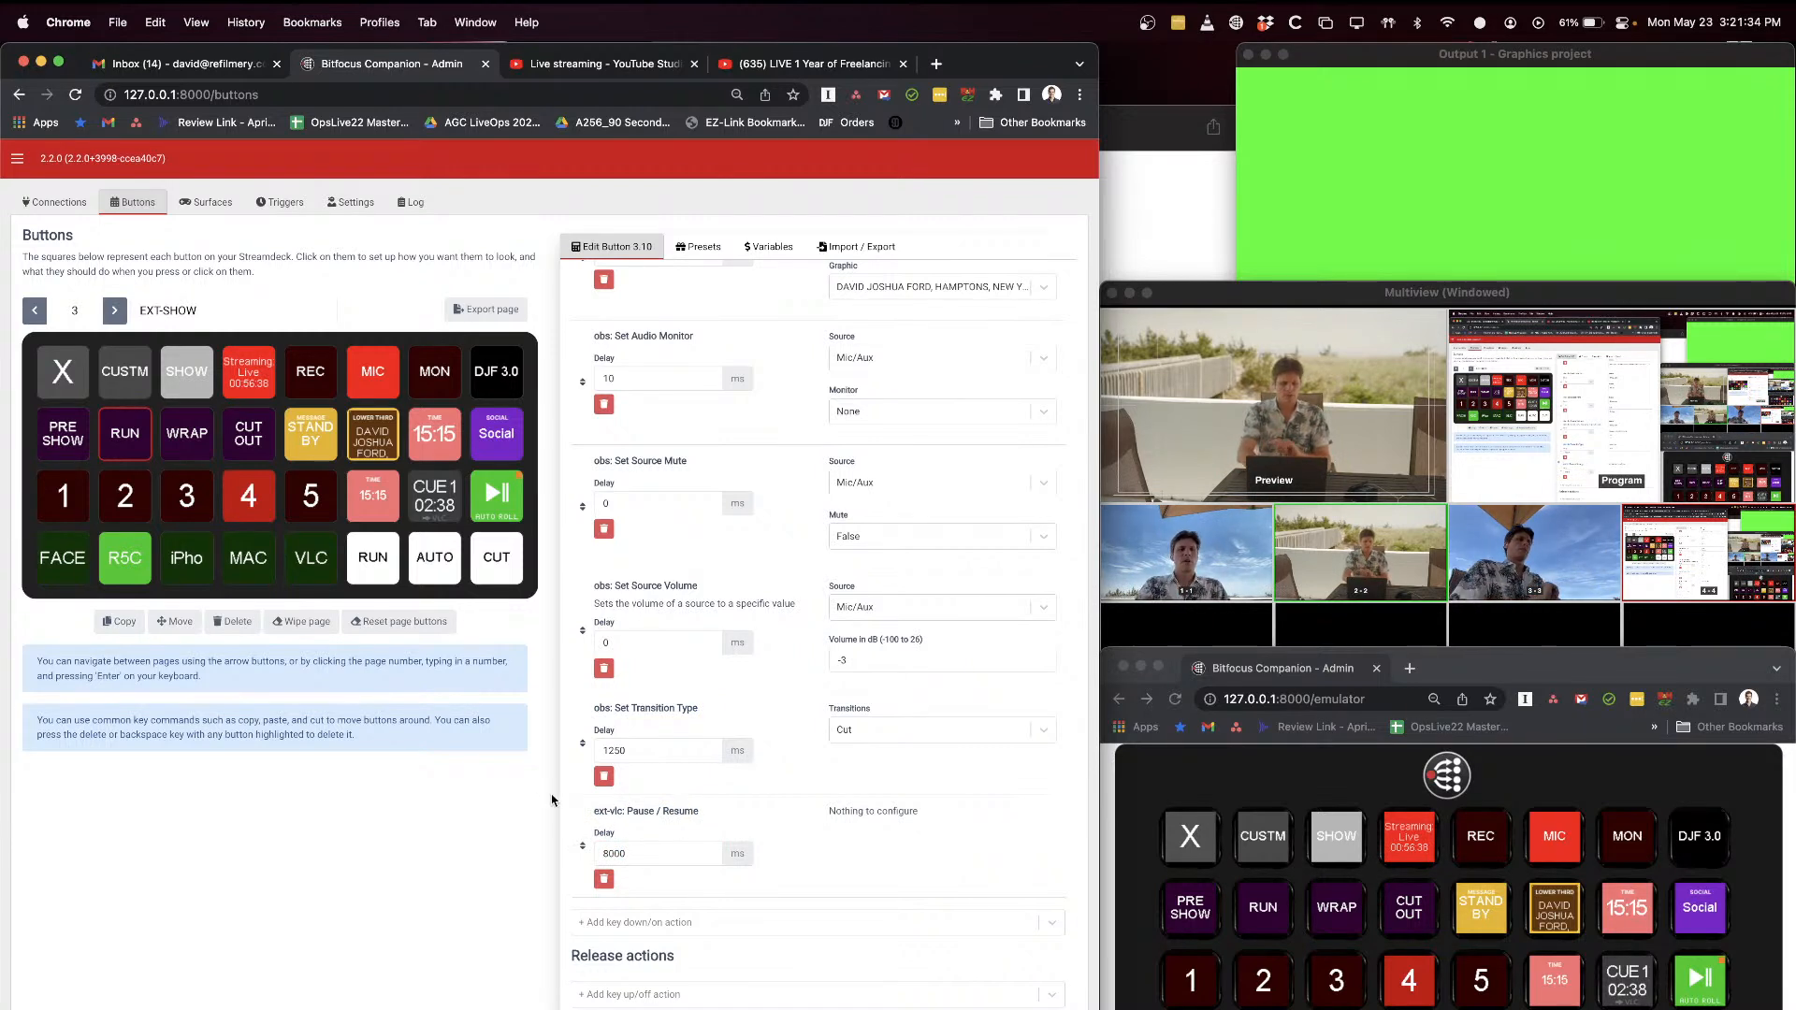
Step: Open the WRAP button's configuration and review its scene, graphic and playback press actions
{"action": "left_click", "coordinate": [184, 443]}
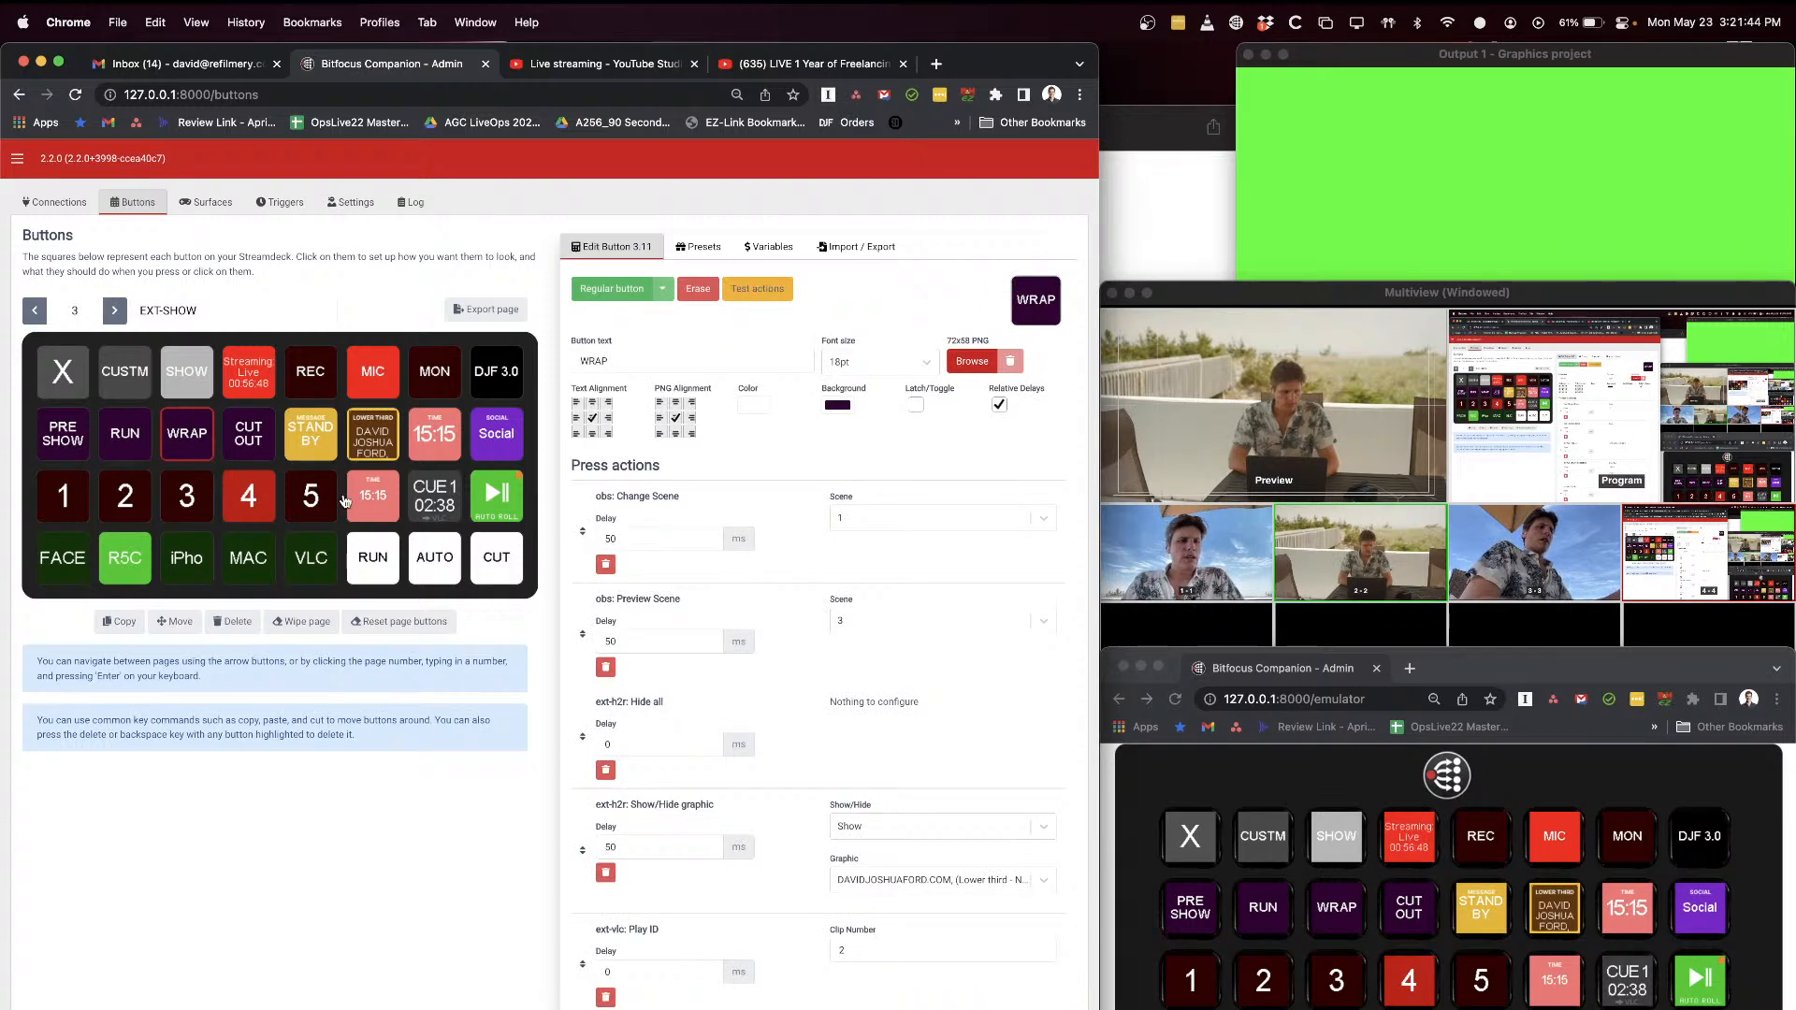
{"action": "scroll", "coordinate": [800, 556], "scroll_direction": "down", "scroll_amount": 3}
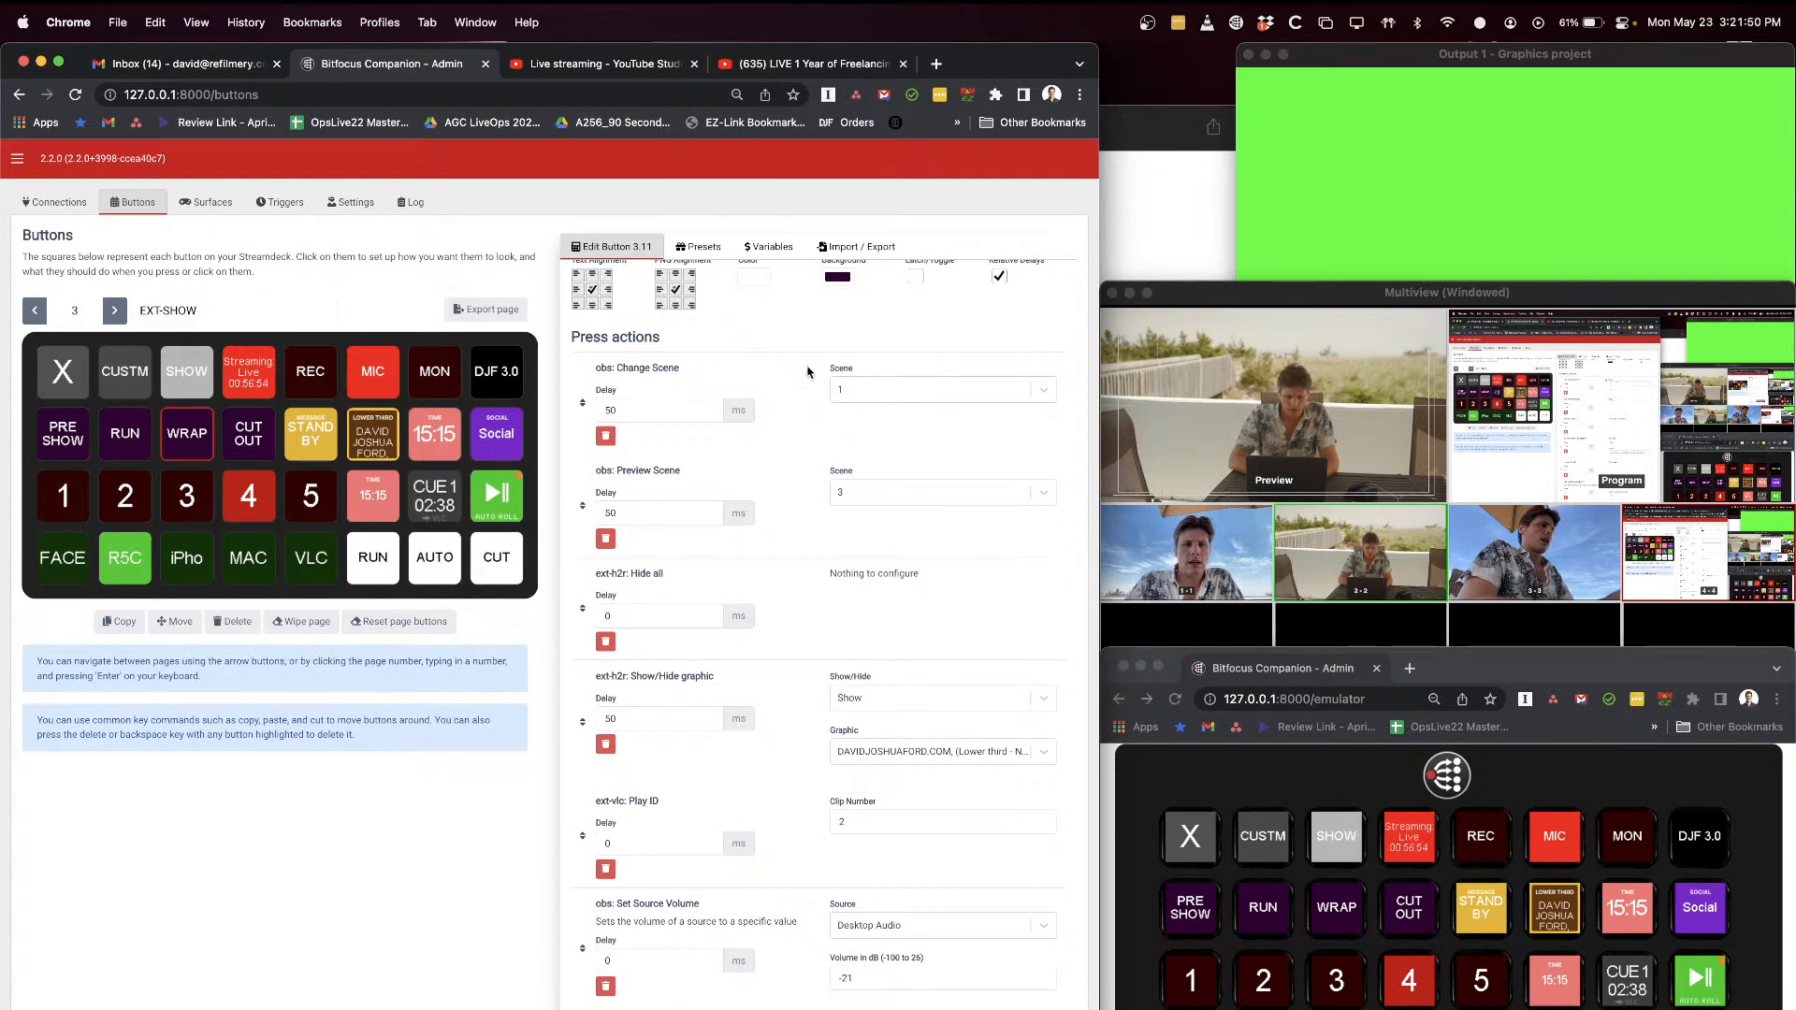
Step: Alternate the OBS preview between the FACE and iPho cameras, finishing on iPho
{"action": "left_click", "coordinate": [1190, 1008]}
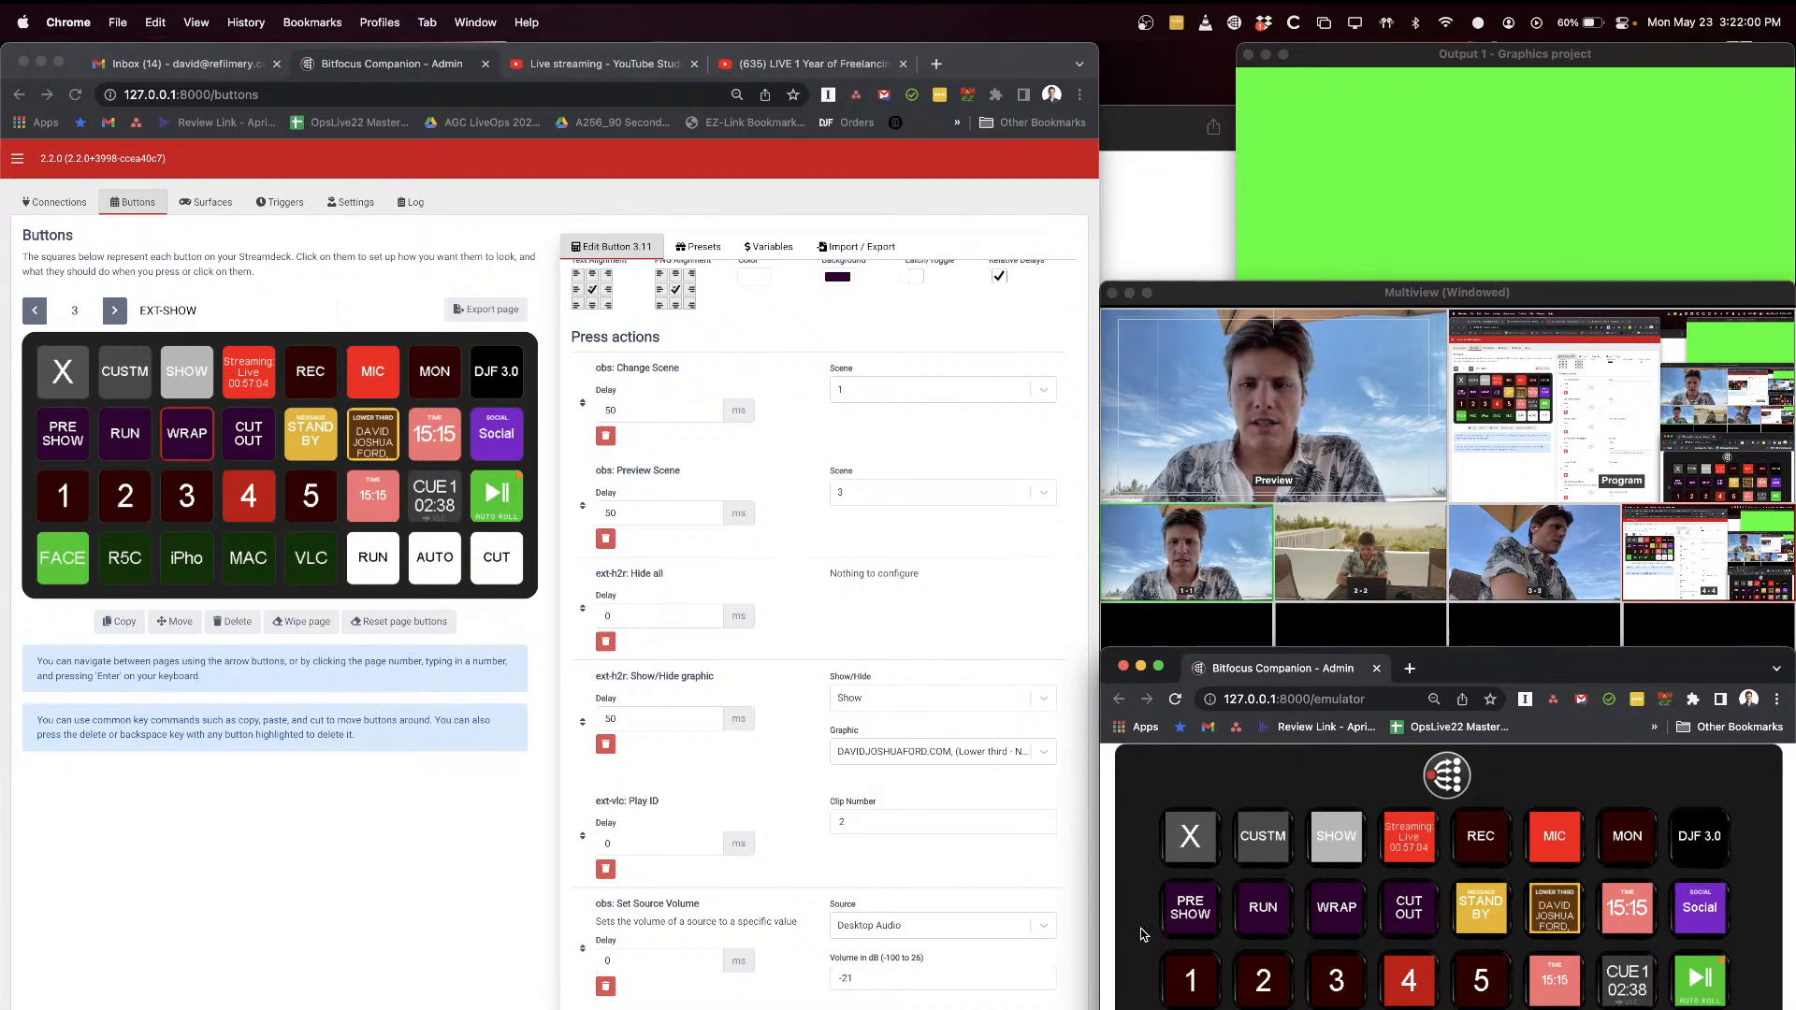
{"action": "left_click", "coordinate": [1336, 1009]}
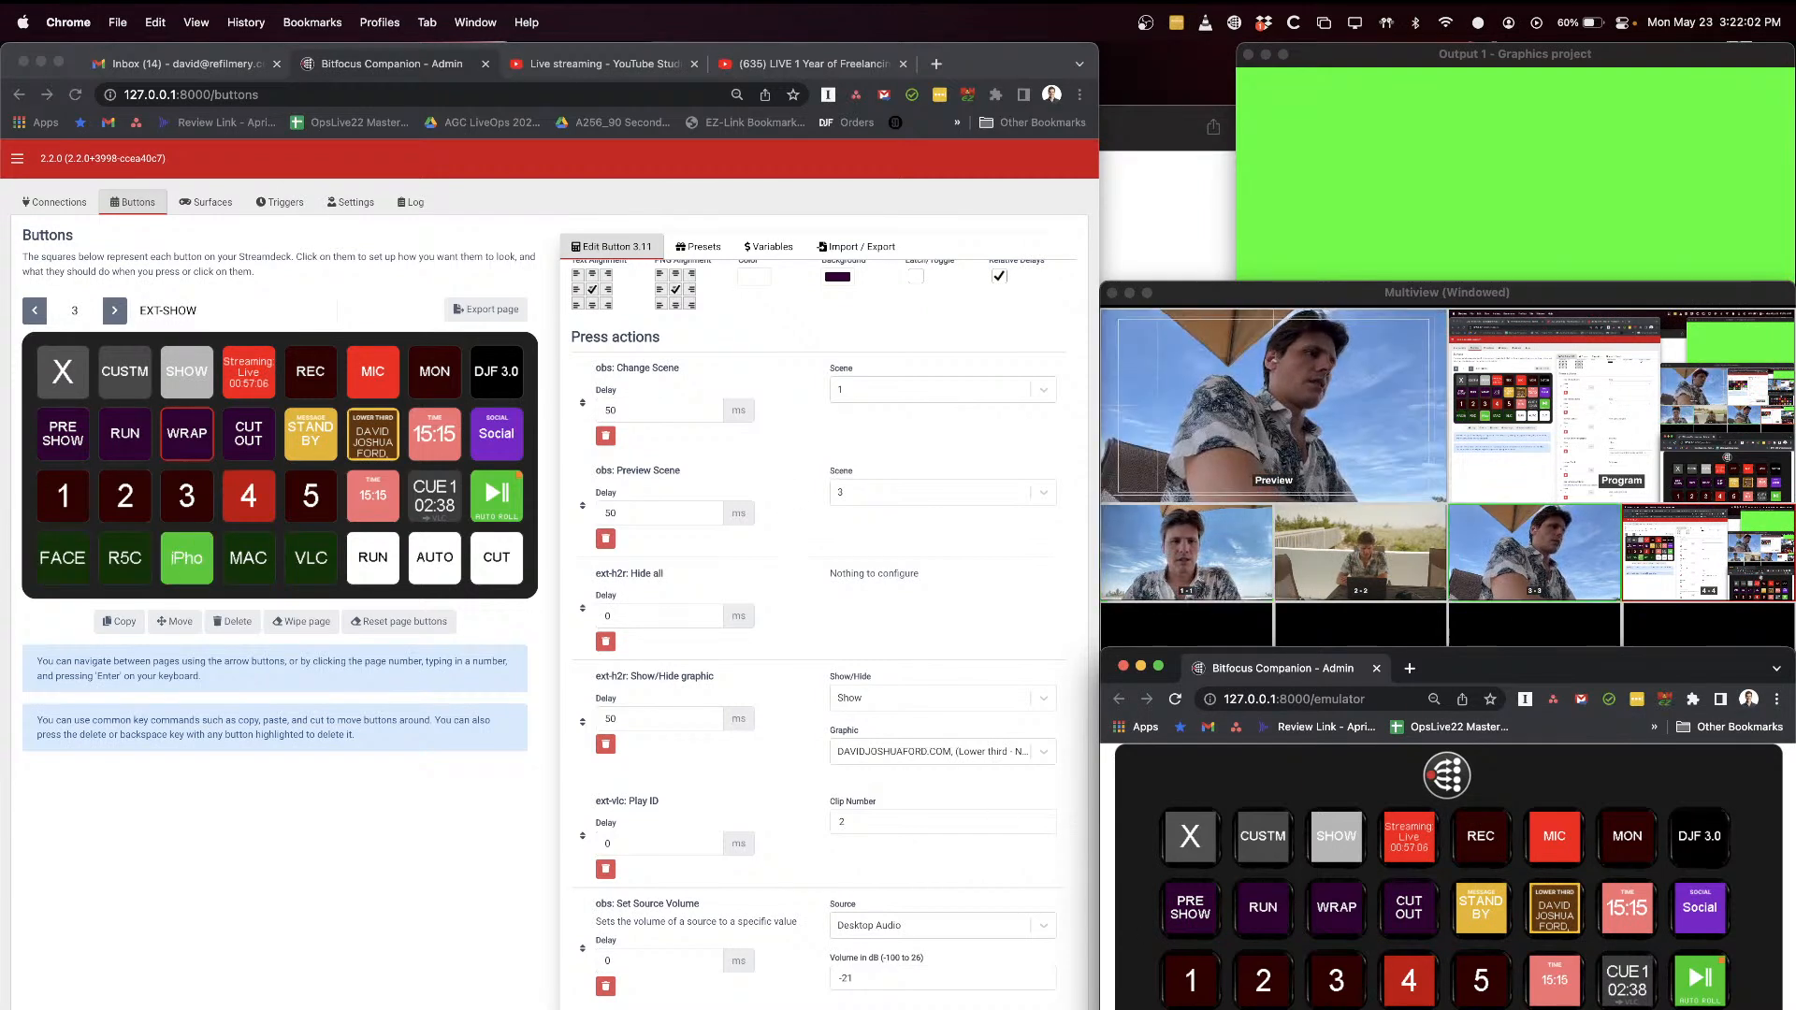
{"action": "left_click", "coordinate": [1189, 1009]}
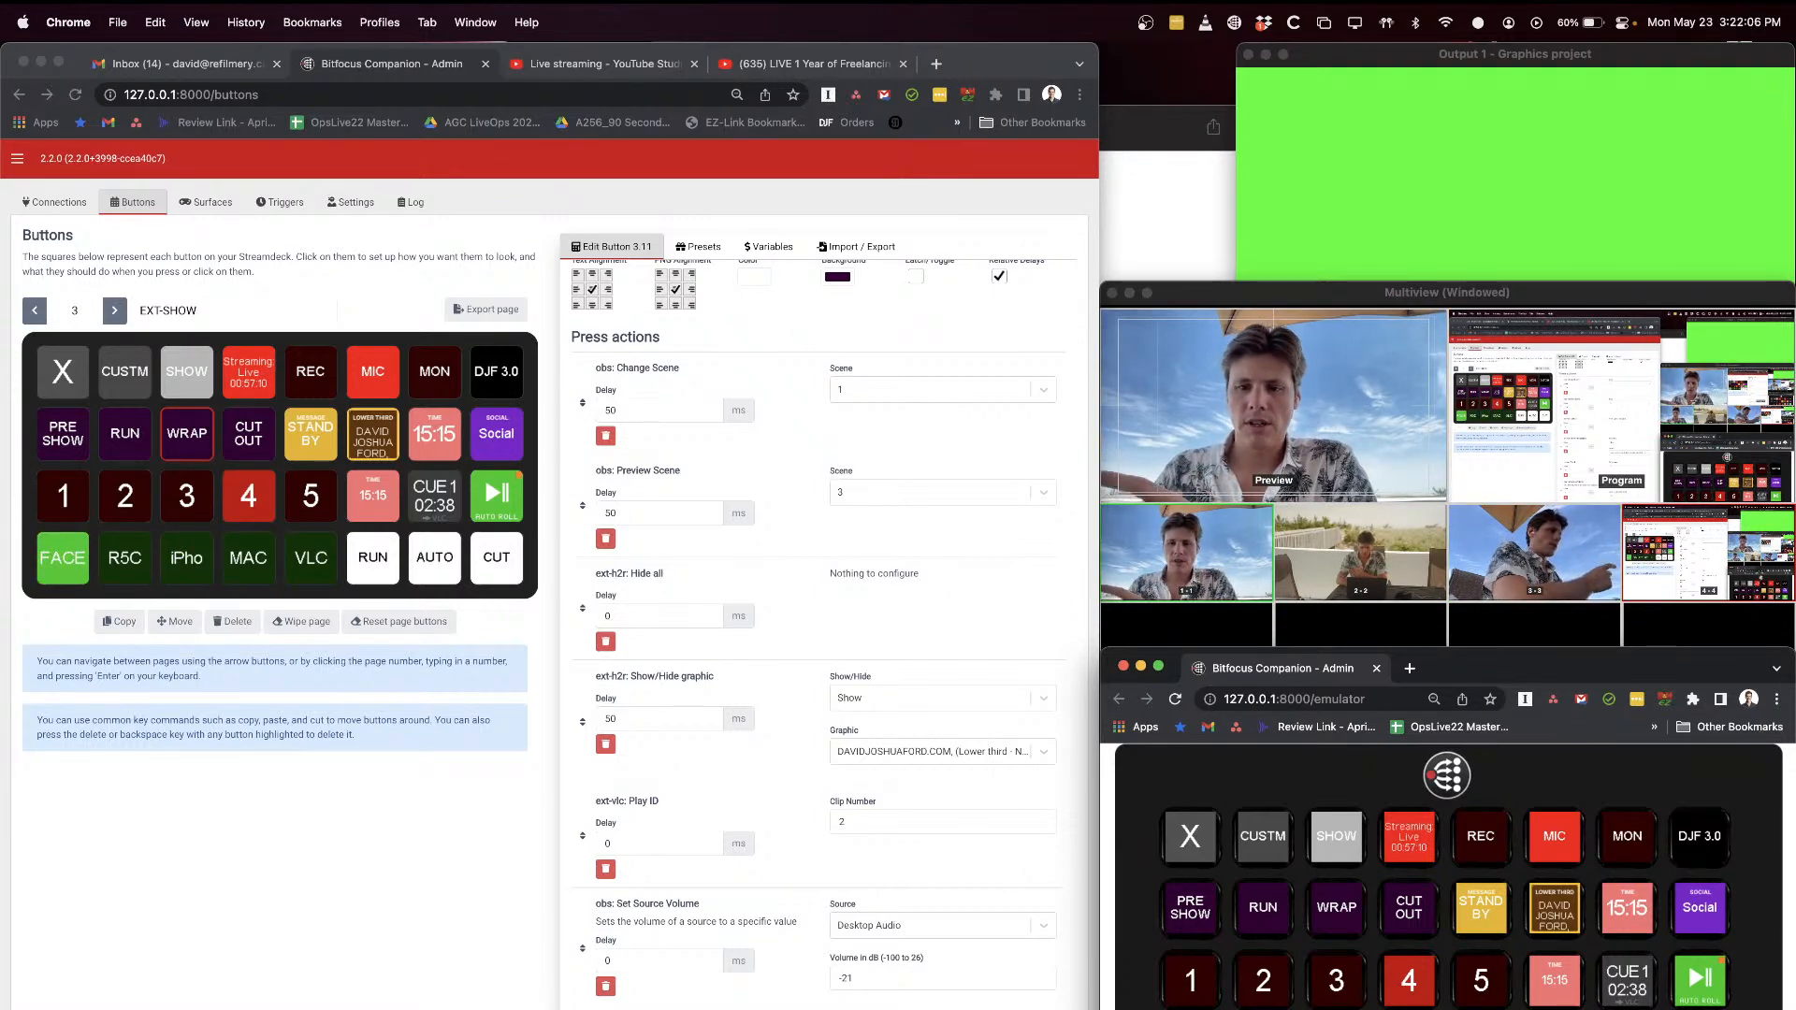
{"action": "left_click", "coordinate": [1335, 1009]}
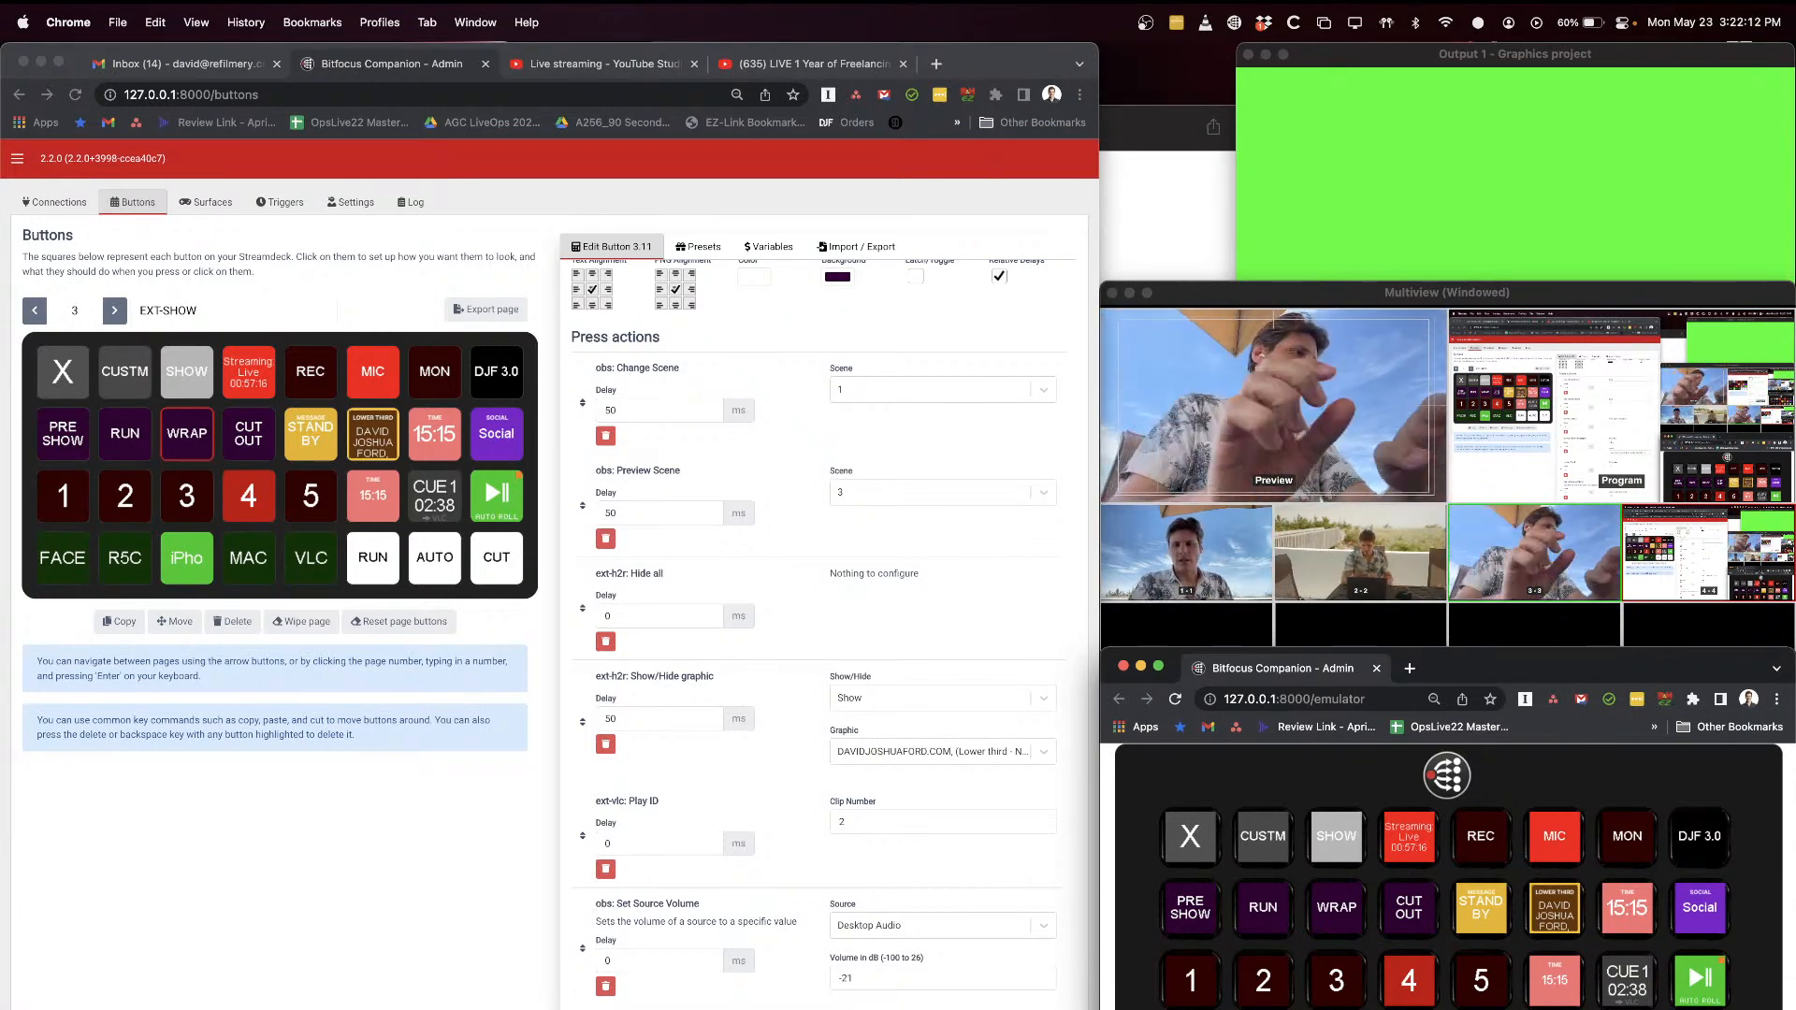
Step: Examine WRAP's H2R Hide all action and put the FACE camera in preview
{"action": "left_click", "coordinate": [801, 543]}
{"action": "scroll", "coordinate": [797, 572], "scroll_direction": "down", "scroll_amount": 3}
{"action": "left_click_drag", "start_coordinate": [608, 464], "coordinate": [697, 472]}
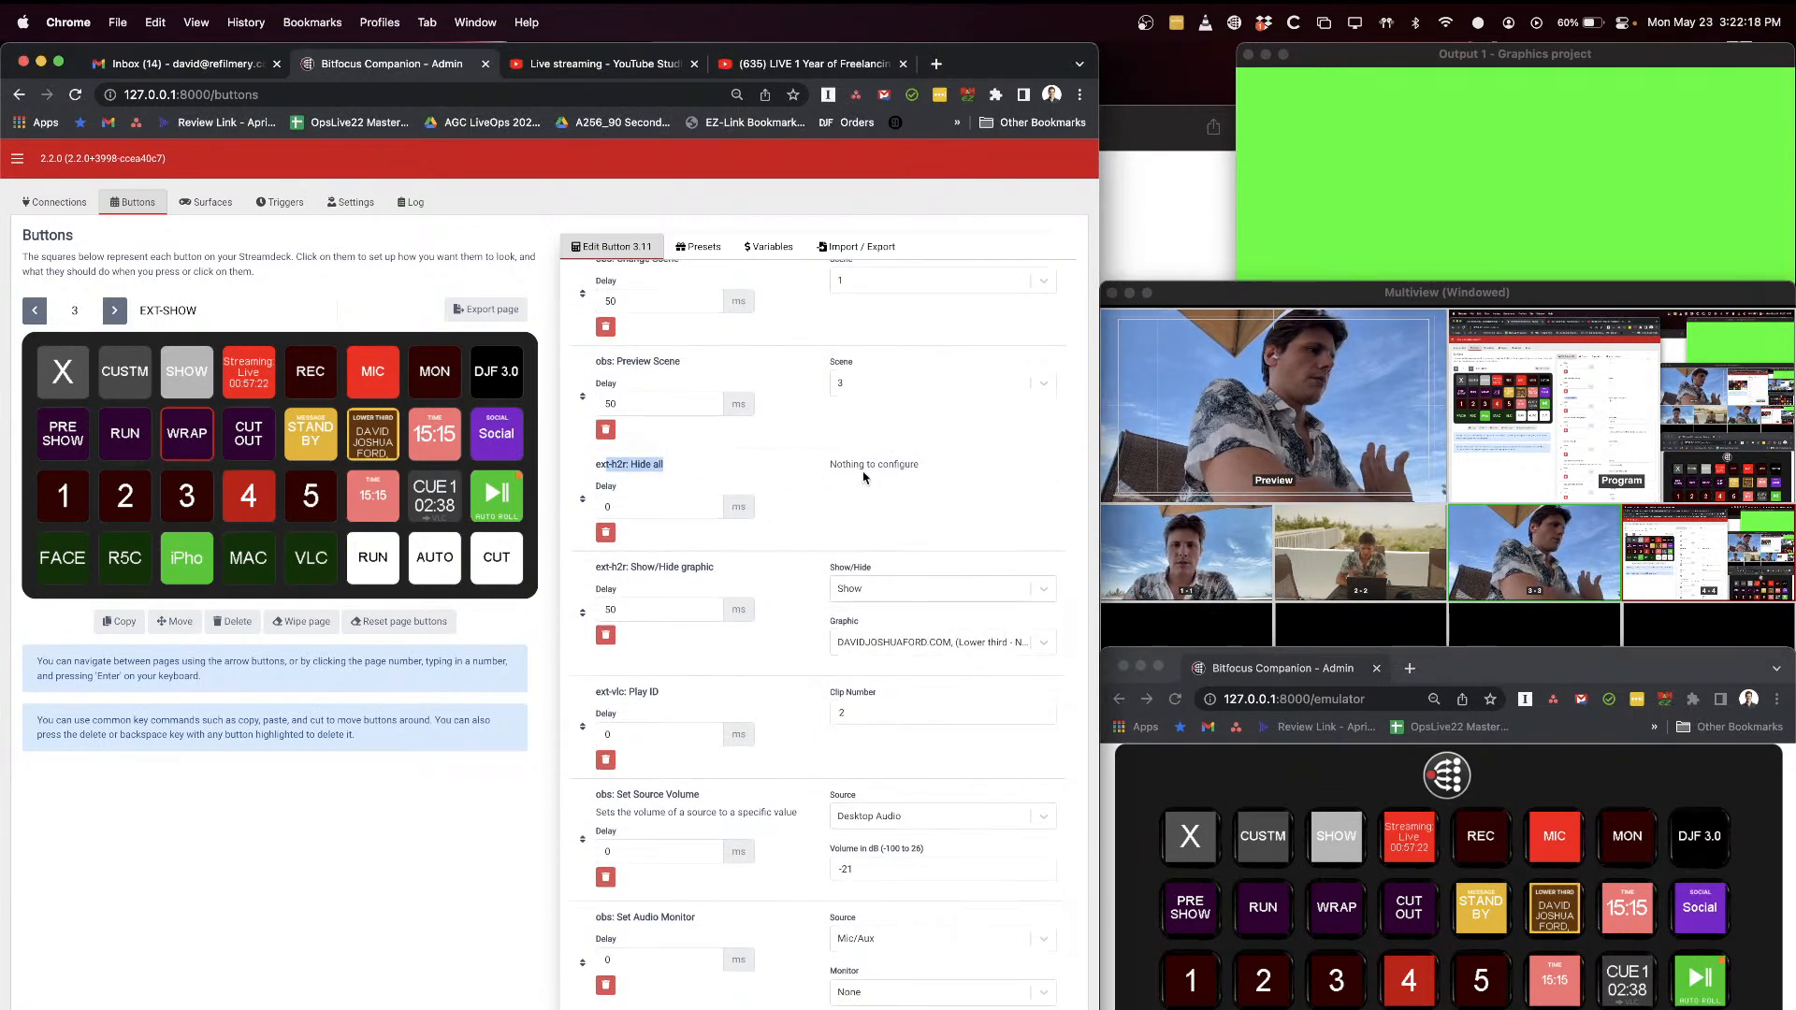
{"action": "left_click", "coordinate": [1257, 955]}
{"action": "key", "text": "z"}
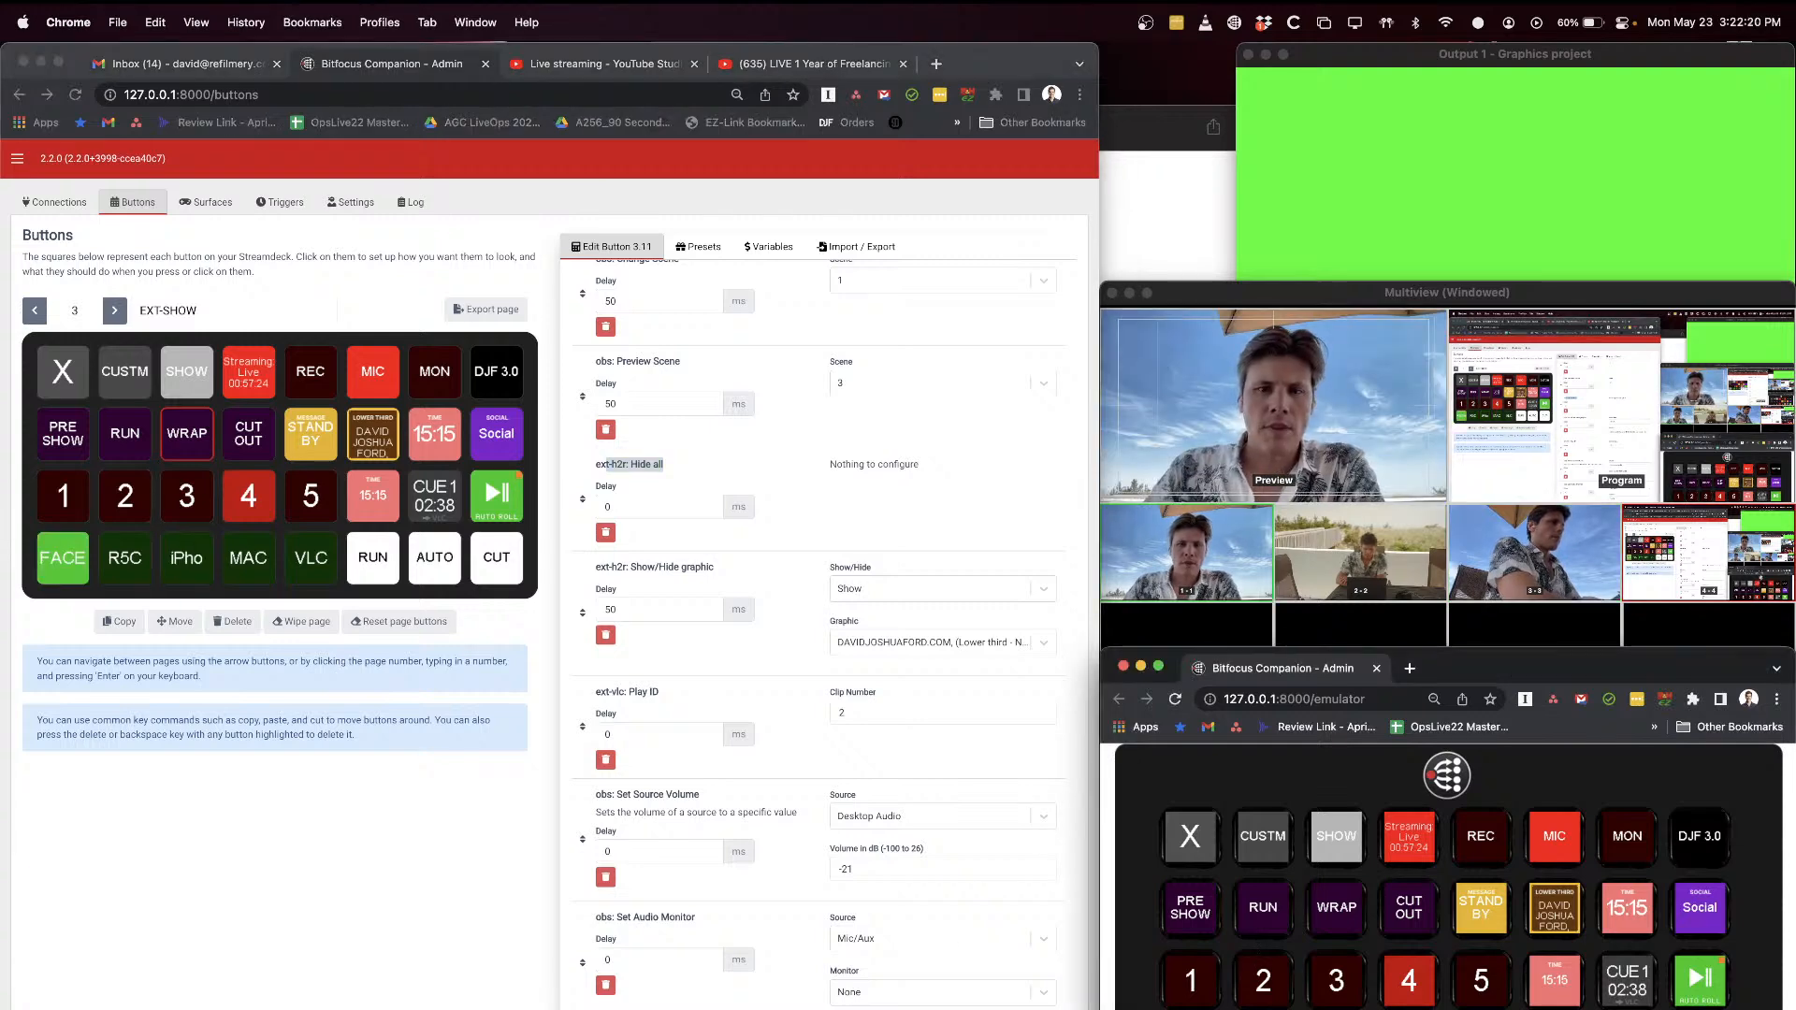
Step: List the graphics available for WRAP's Show/Hide graphic action and leave the selection as it is
{"action": "left_click", "coordinate": [808, 623]}
{"action": "scroll", "coordinate": [786, 580], "scroll_direction": "down", "scroll_amount": 3}
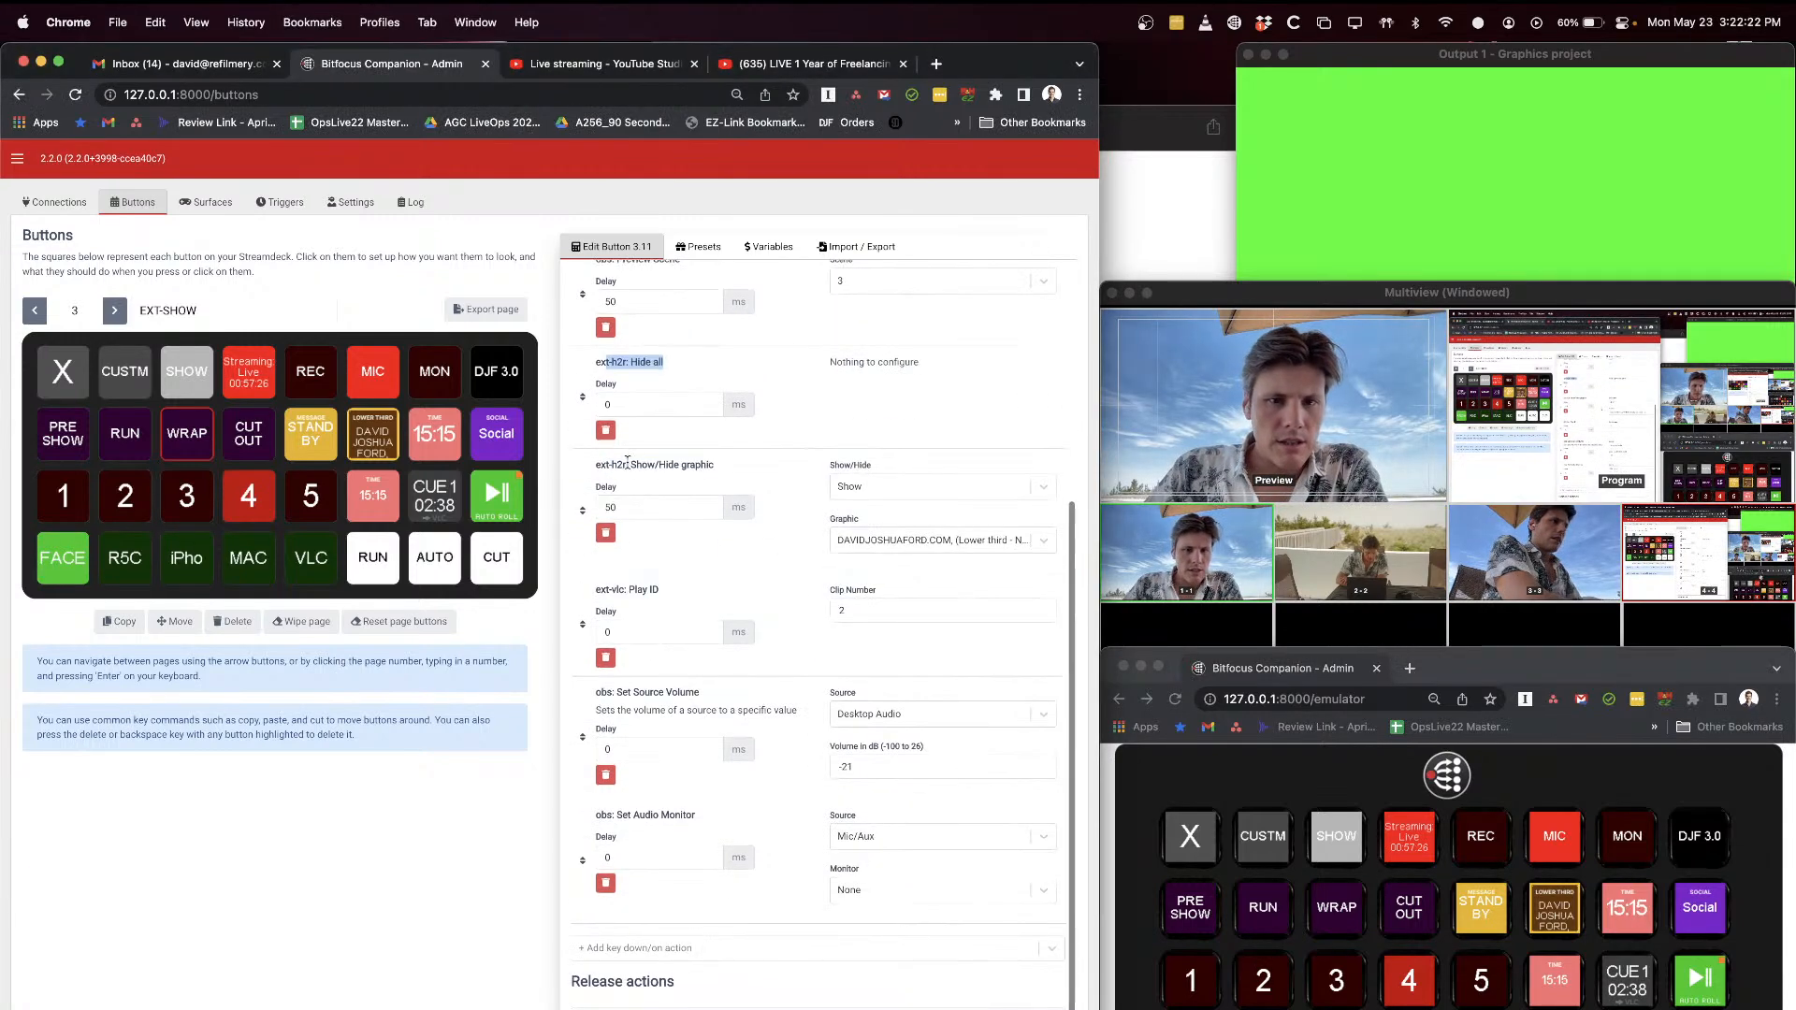
{"action": "left_click", "coordinate": [858, 549]}
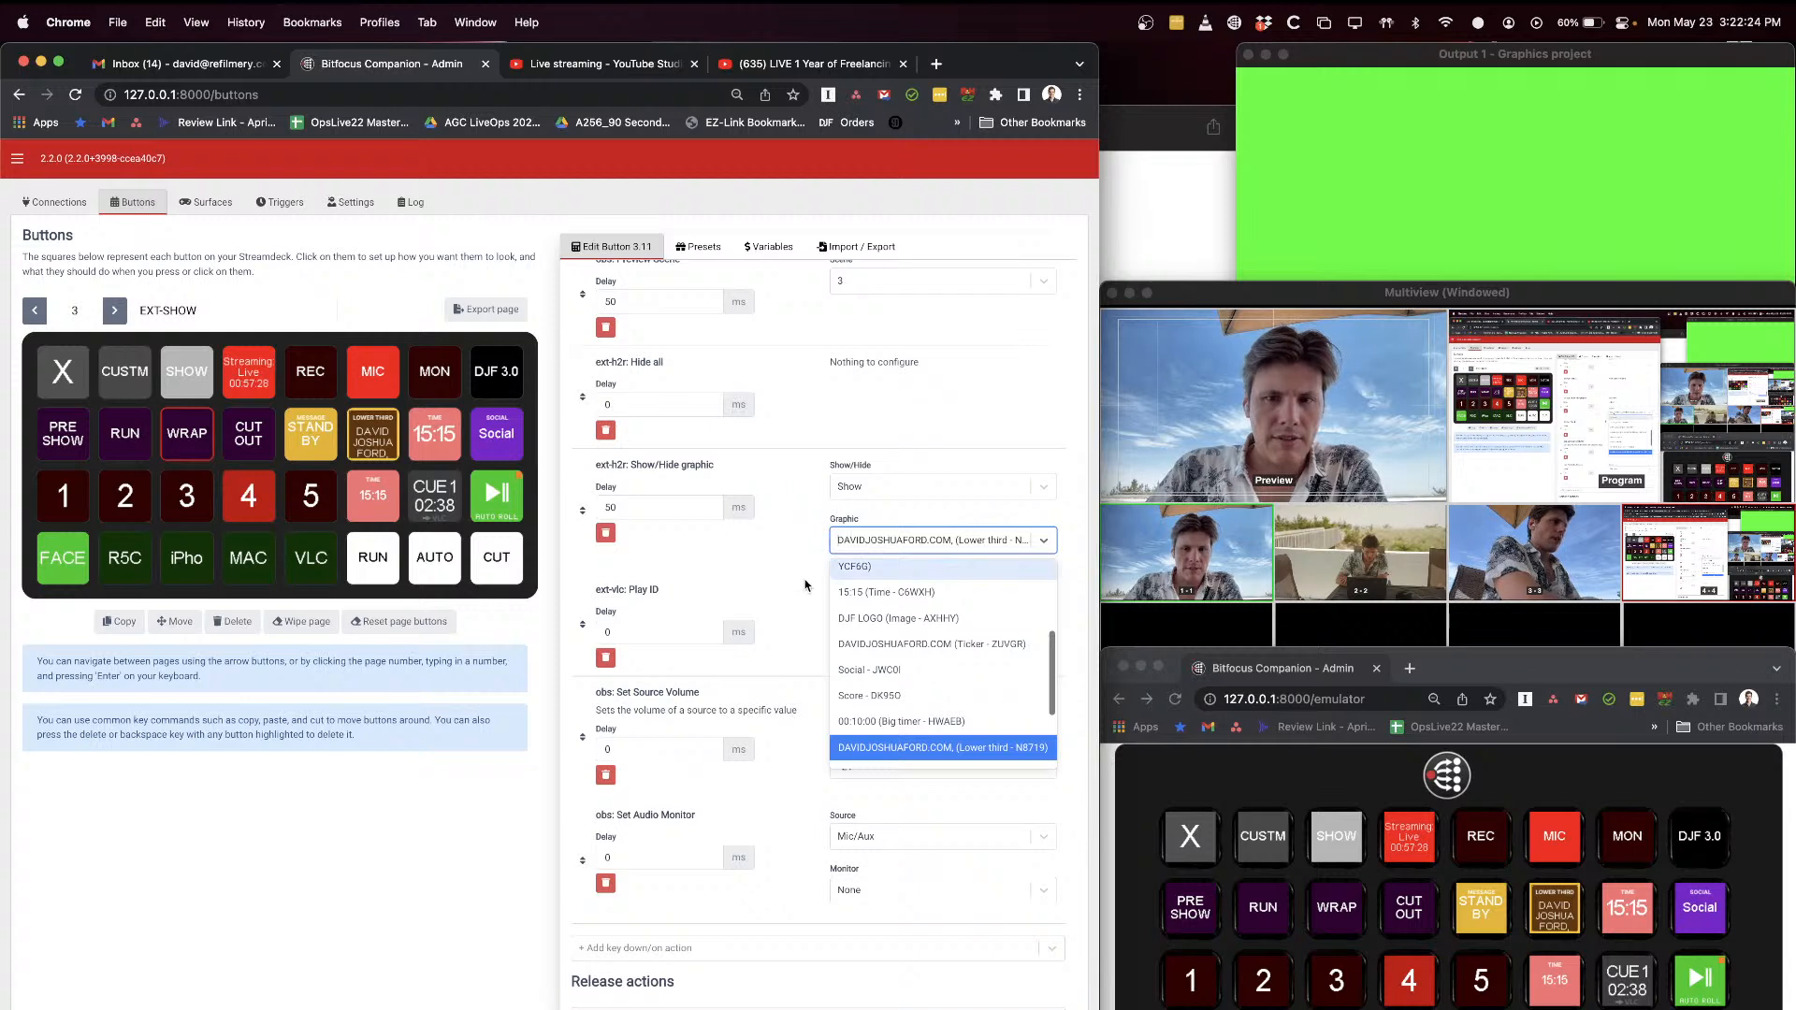
{"action": "left_click", "coordinate": [800, 534]}
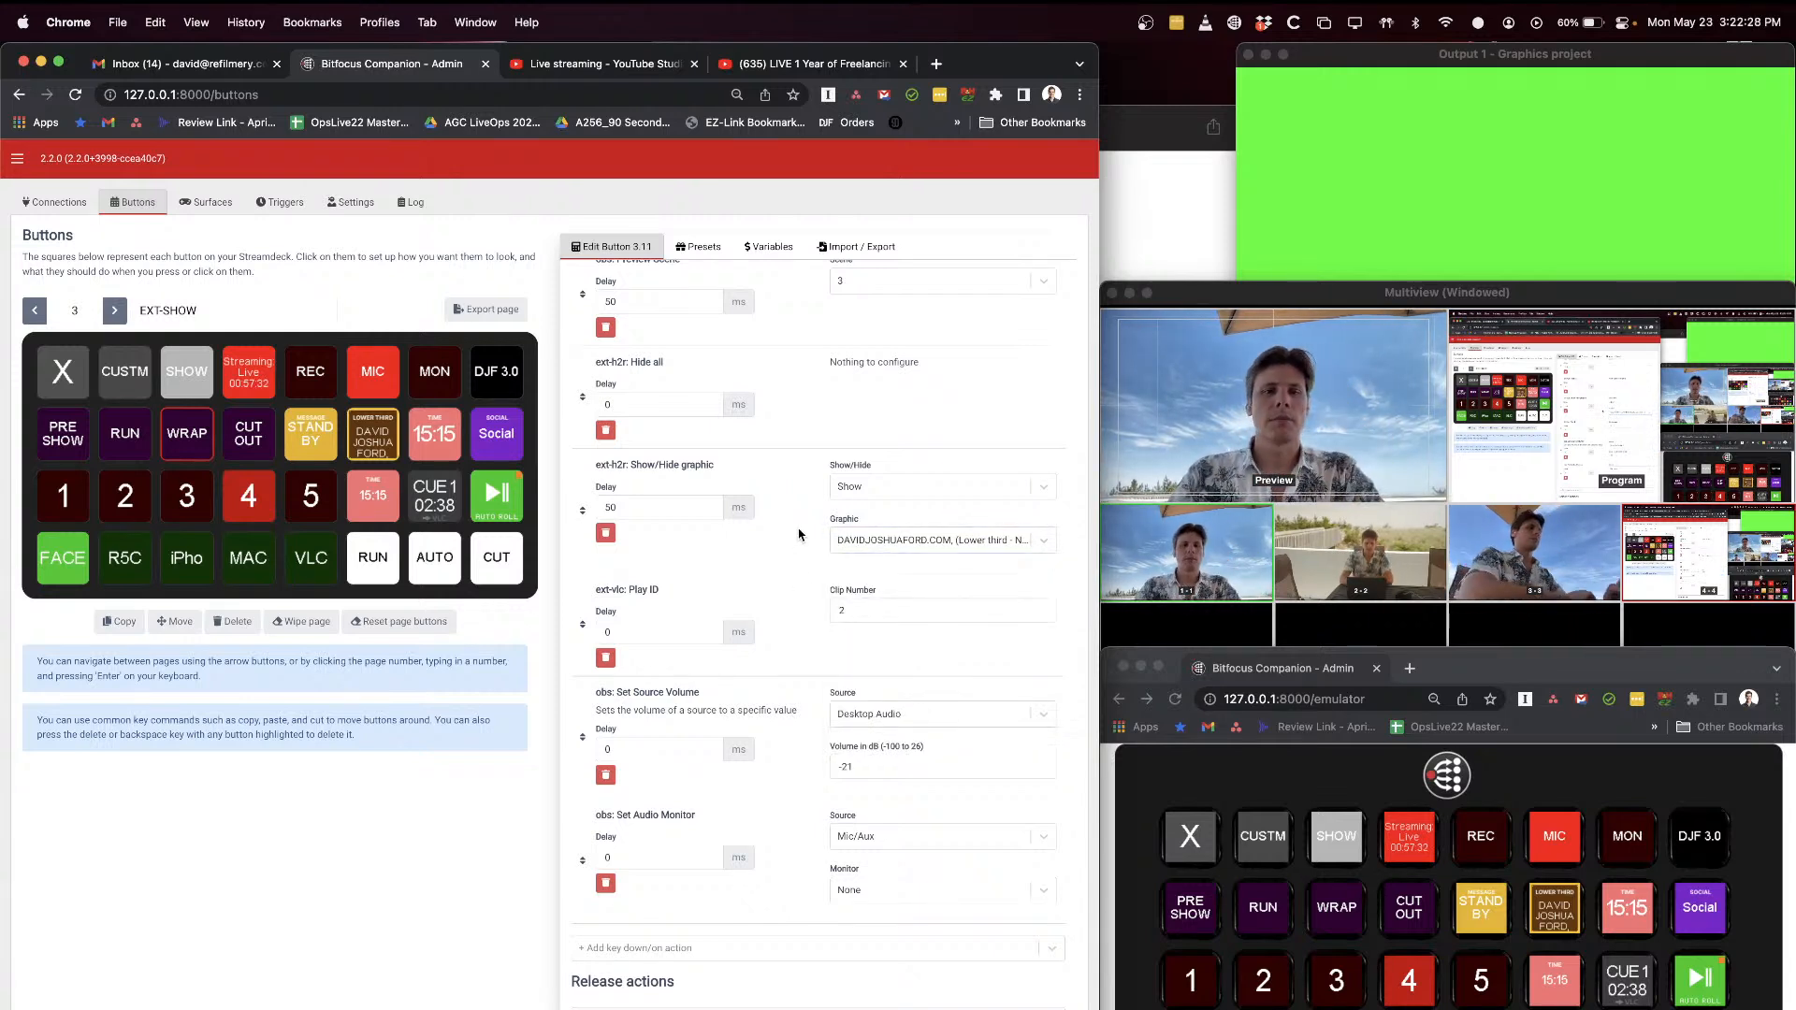
Step: Examine WRAP's VLC Play ID action and list the sources available for its Set Source Volume action, leaving the settings as they are
{"action": "scroll", "coordinate": [781, 613], "scroll_direction": "down", "scroll_amount": 1}
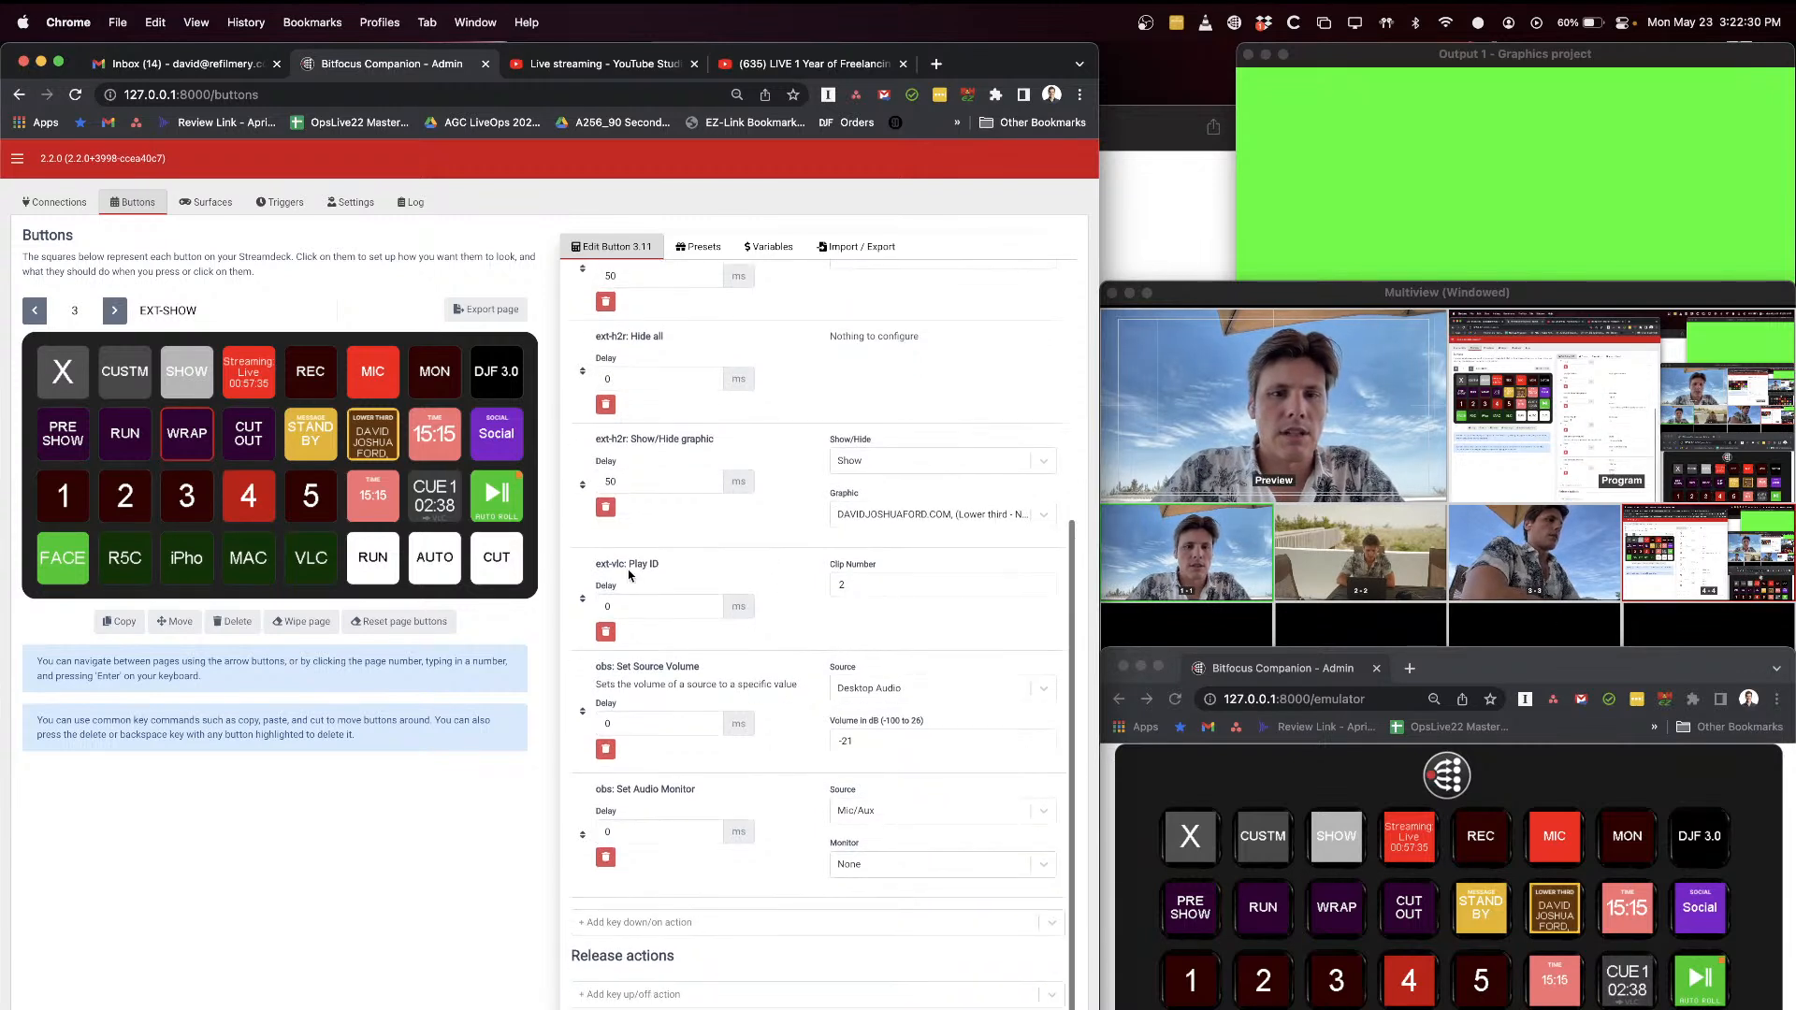
{"action": "left_click_drag", "start_coordinate": [597, 564], "coordinate": [668, 568]}
{"action": "left_click", "coordinate": [673, 584]}
{"action": "left_click", "coordinate": [806, 737]}
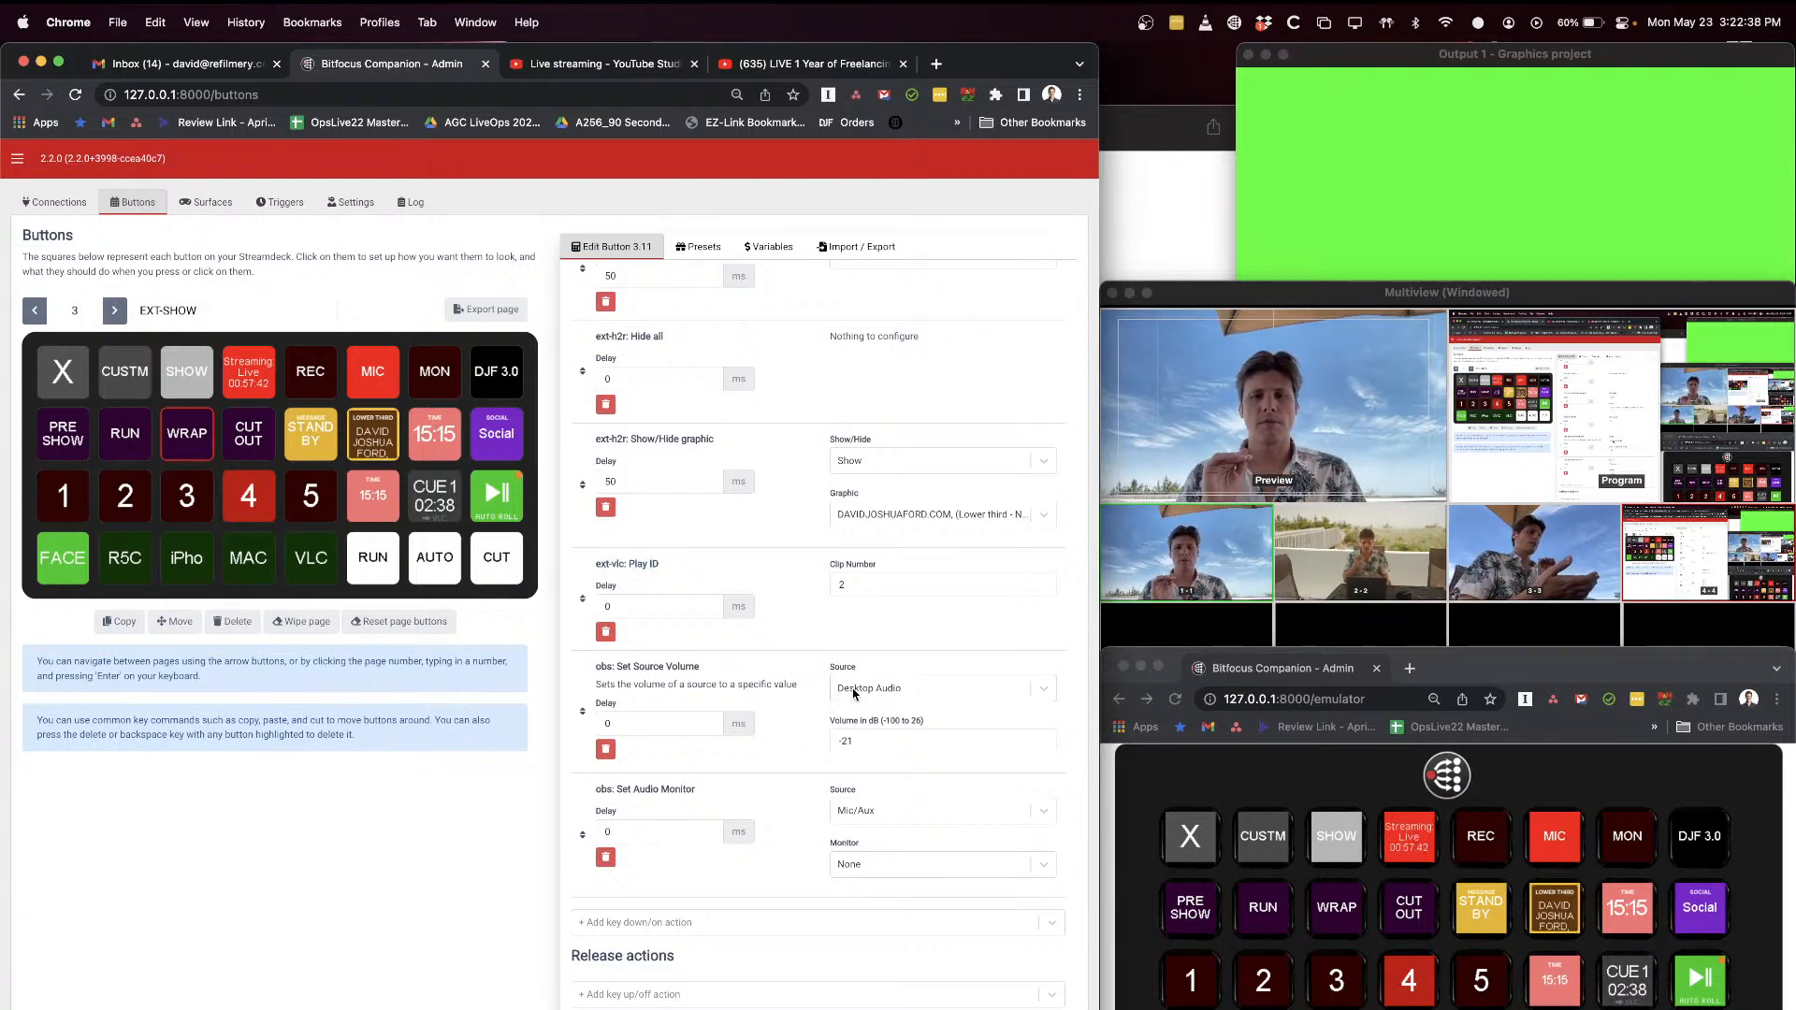
{"action": "left_click_drag", "start_coordinate": [615, 667], "coordinate": [701, 676]}
{"action": "left_click", "coordinate": [895, 697]}
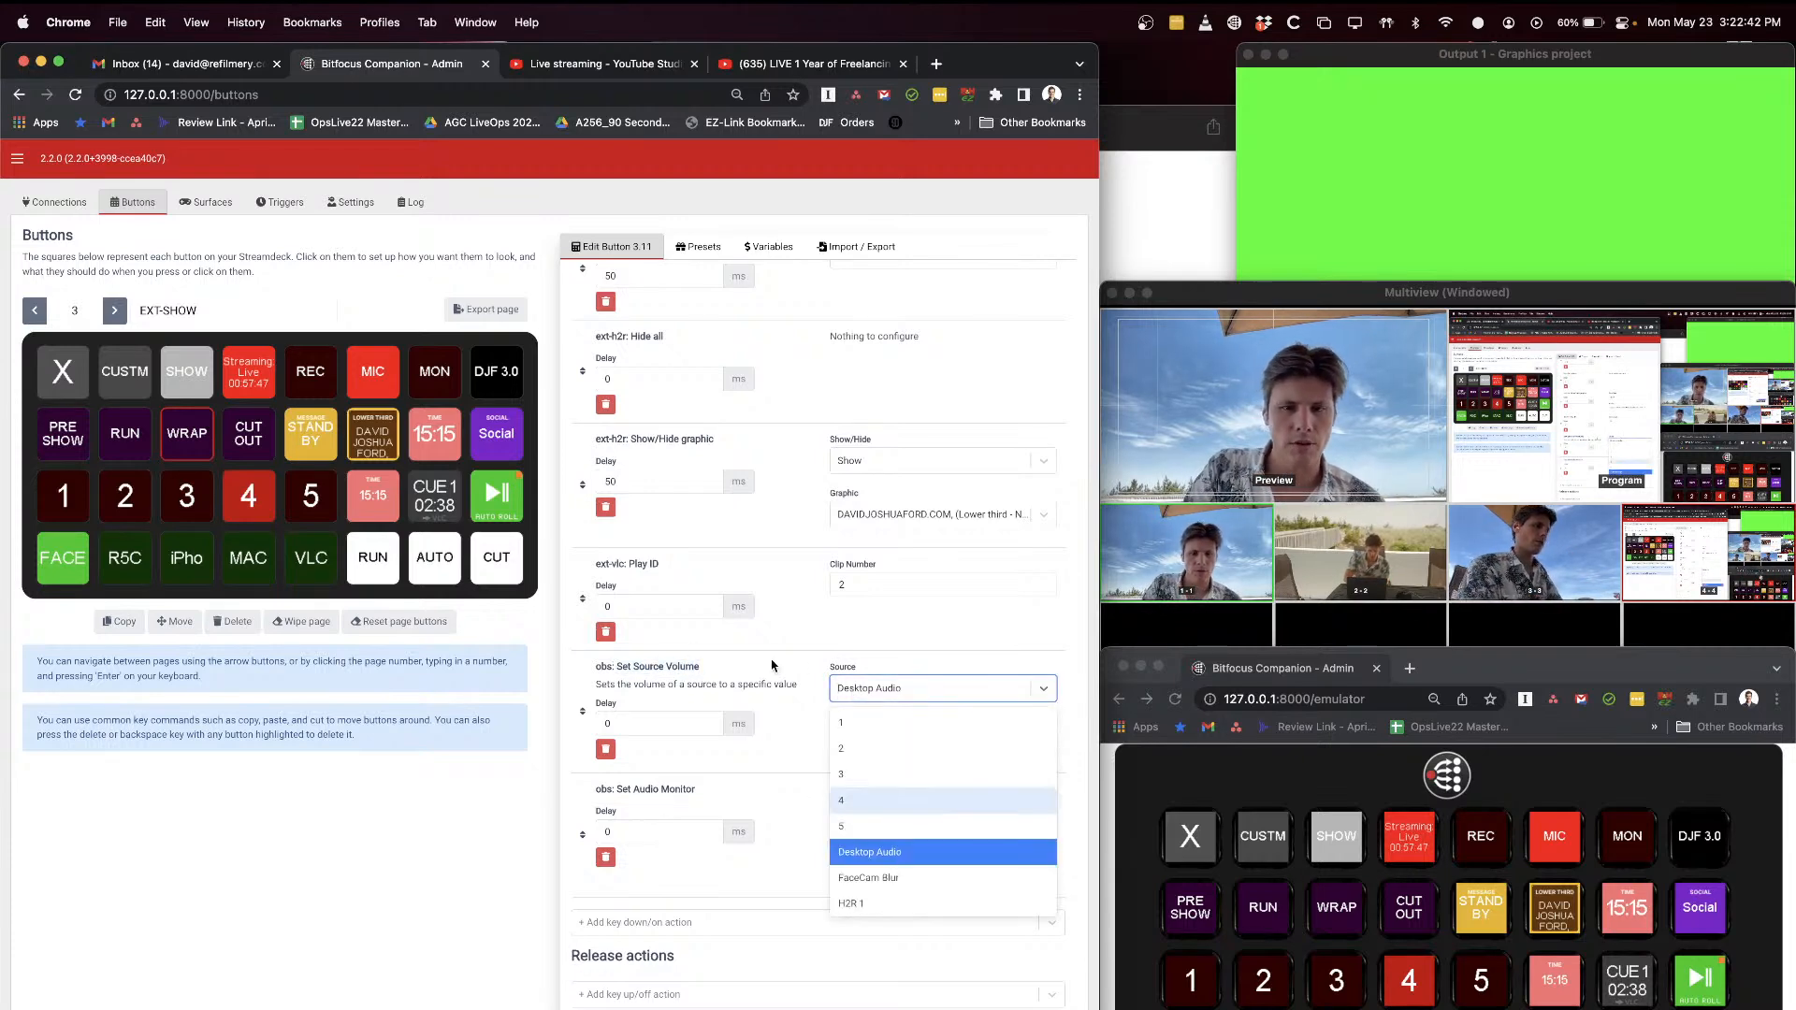
{"action": "left_click", "coordinate": [875, 806]}
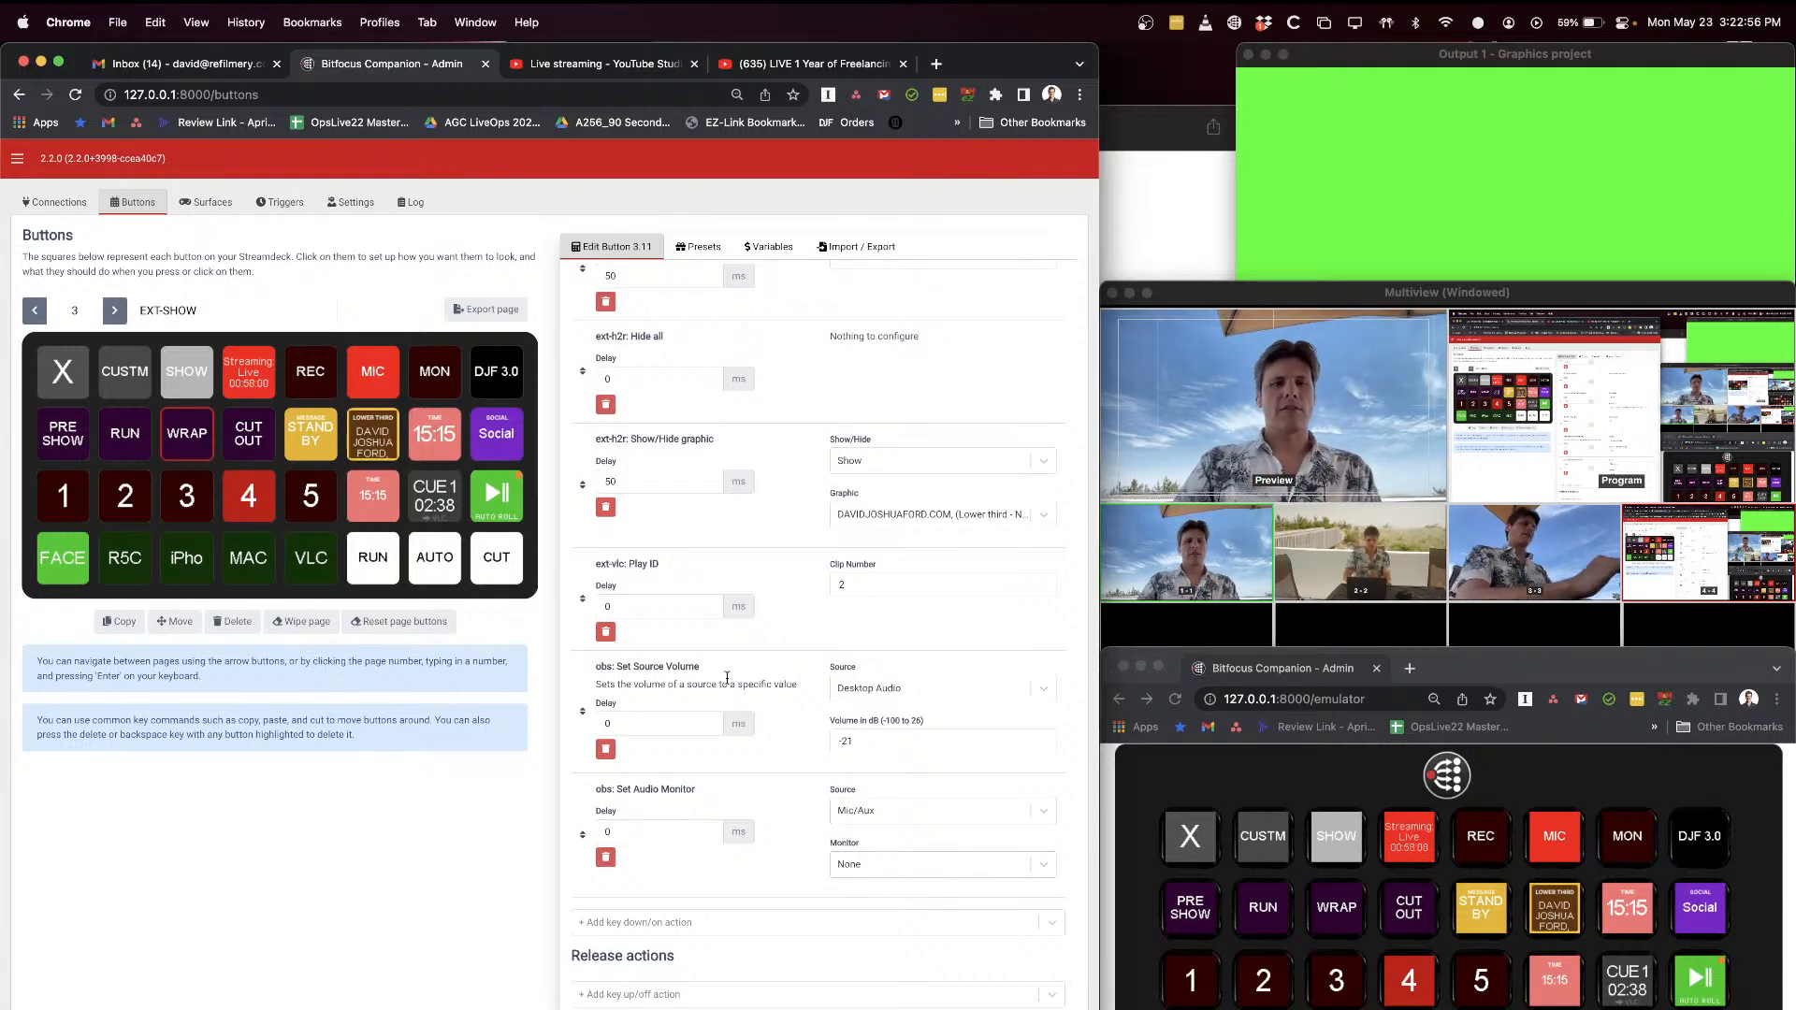
Step: Open the CUT OUT button's configuration and switch the program output to scene 3
{"action": "left_click", "coordinate": [257, 445]}
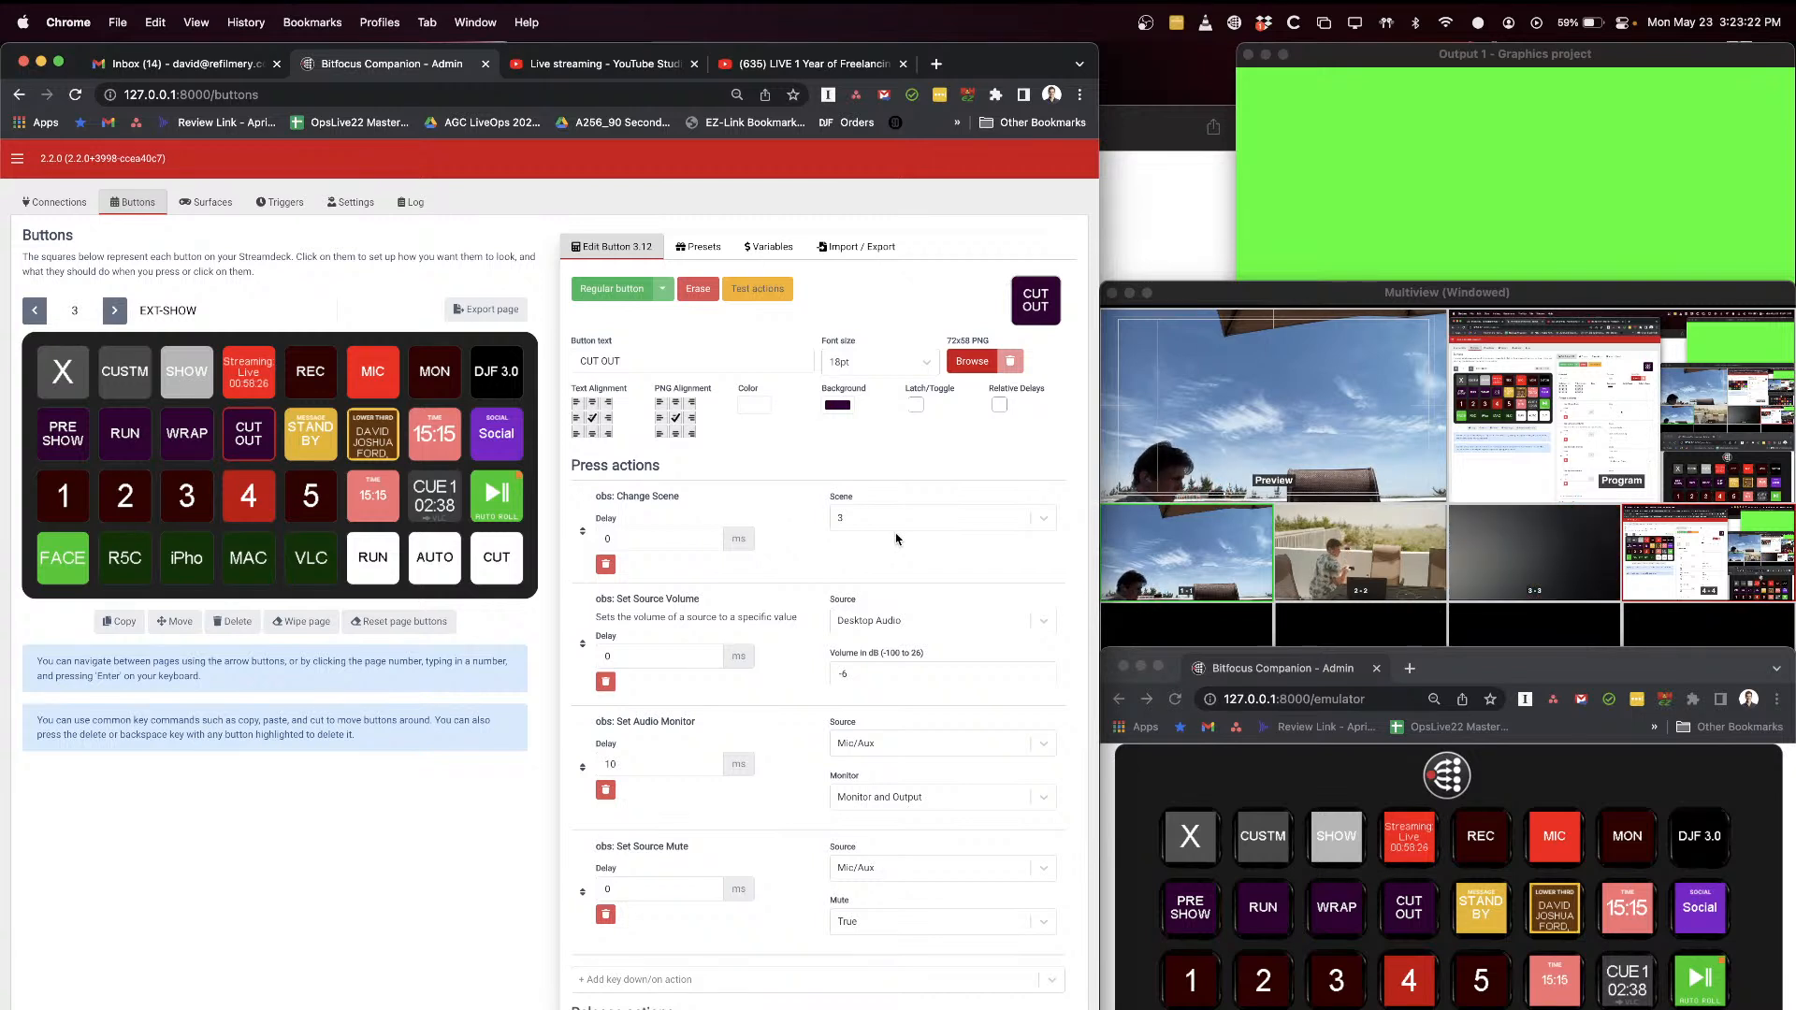
{"action": "left_click", "coordinate": [1336, 985]}
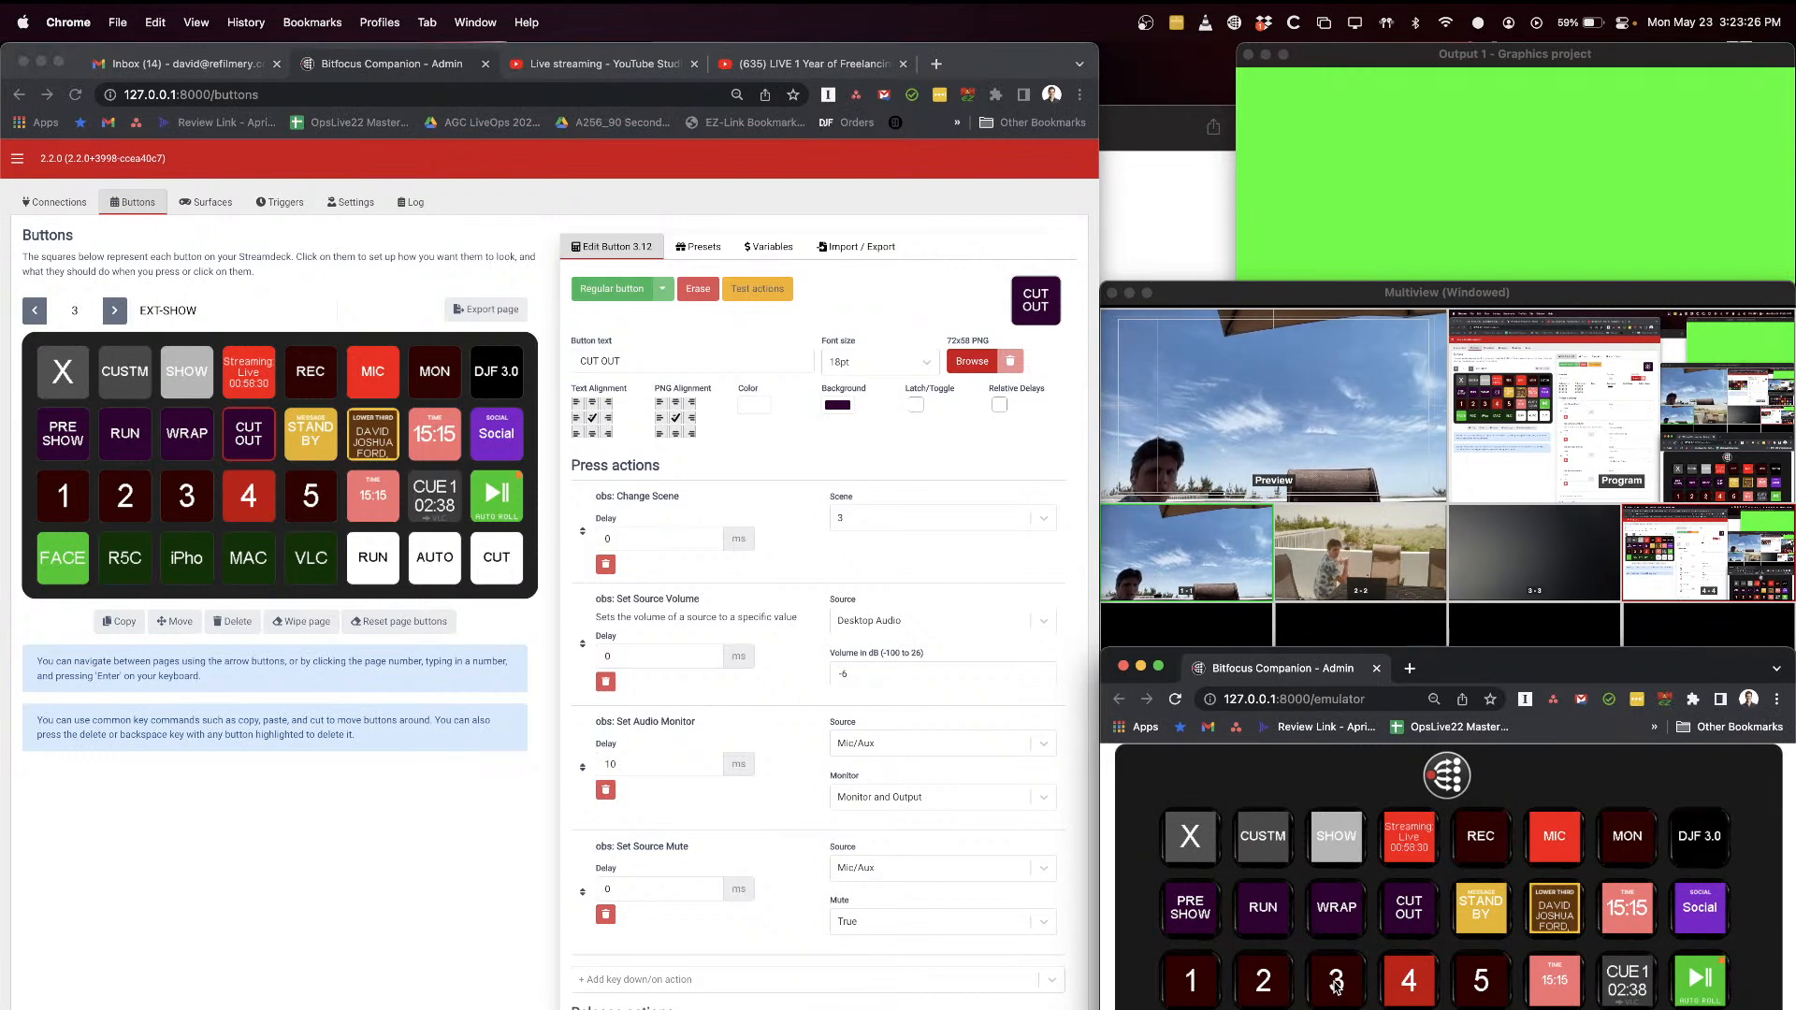
{"action": "left_click", "coordinate": [1336, 987]}
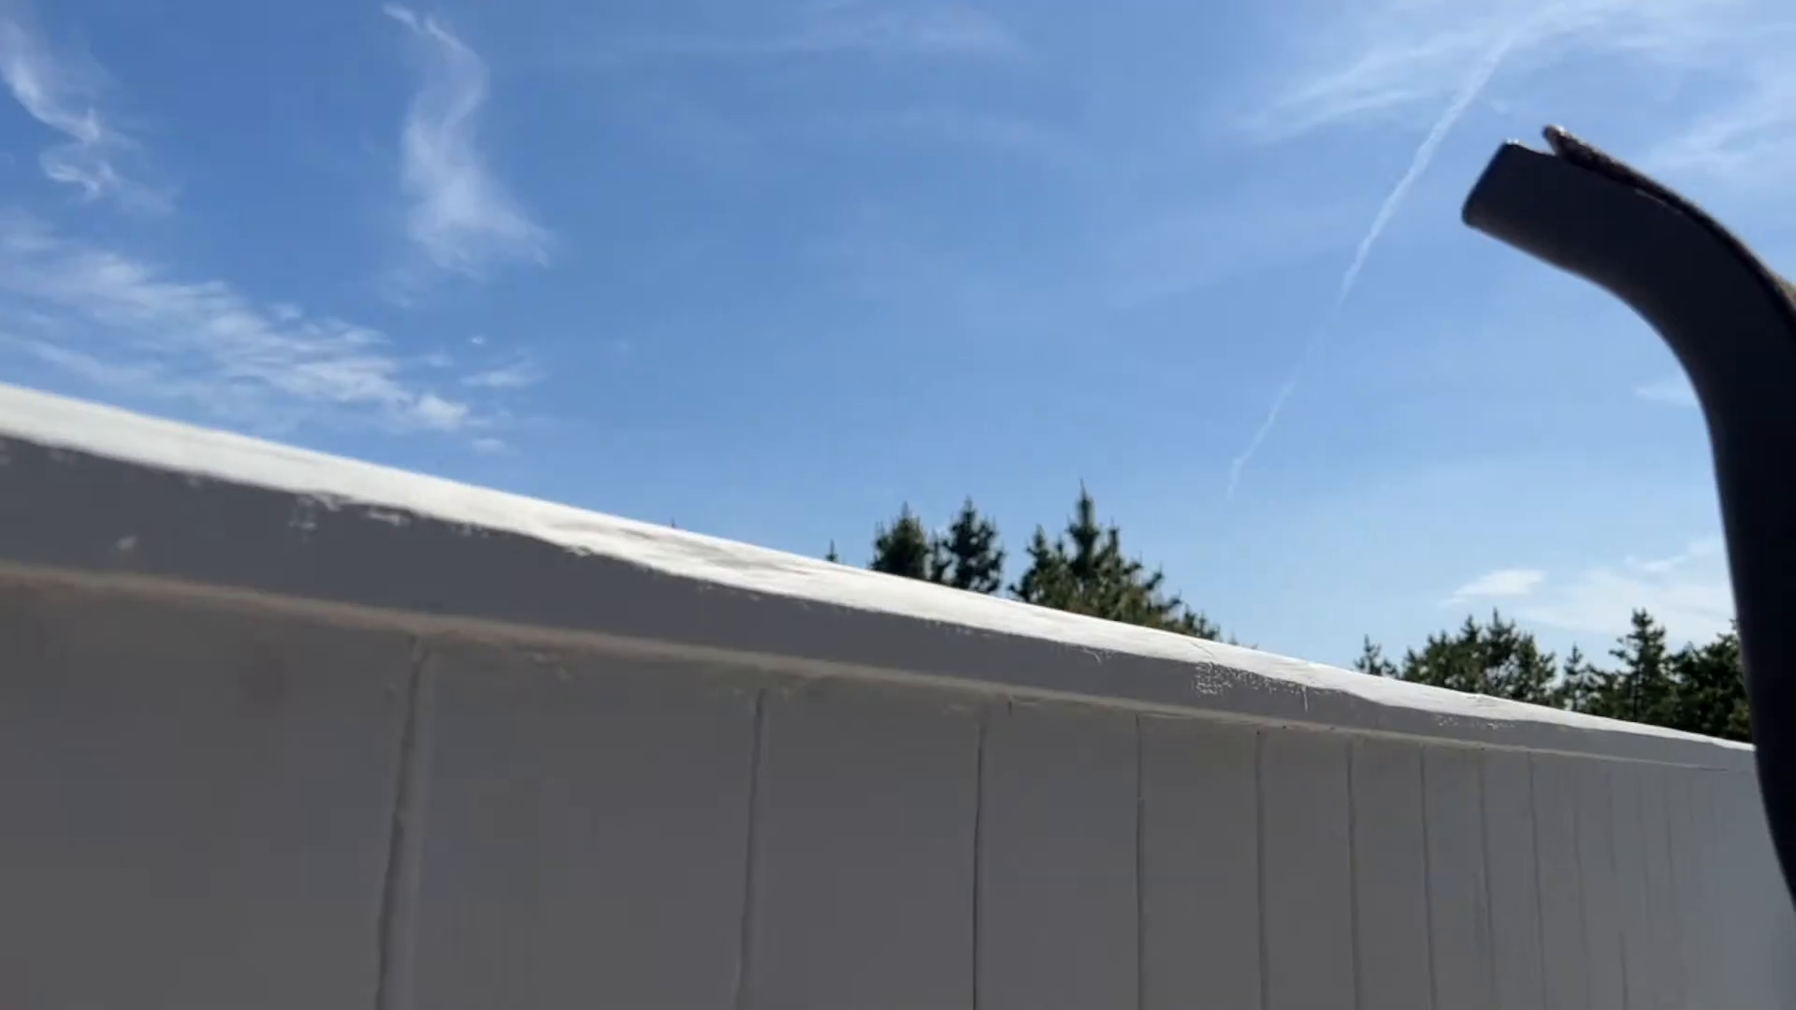